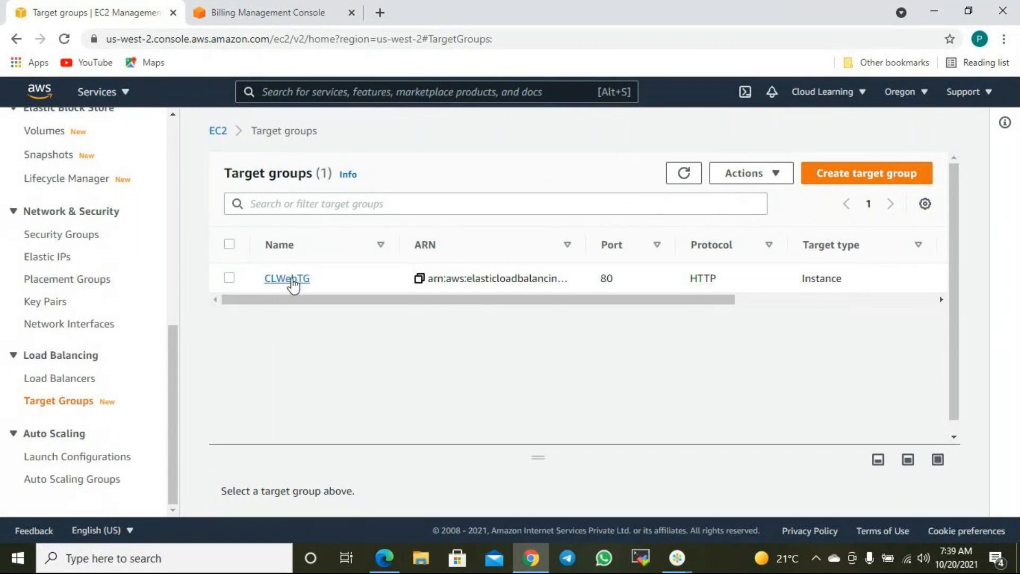
- Open the CLWebTG target group's details and scroll through its overview
left_click_drag(616, 299, 413, 326)
left_click(294, 280)
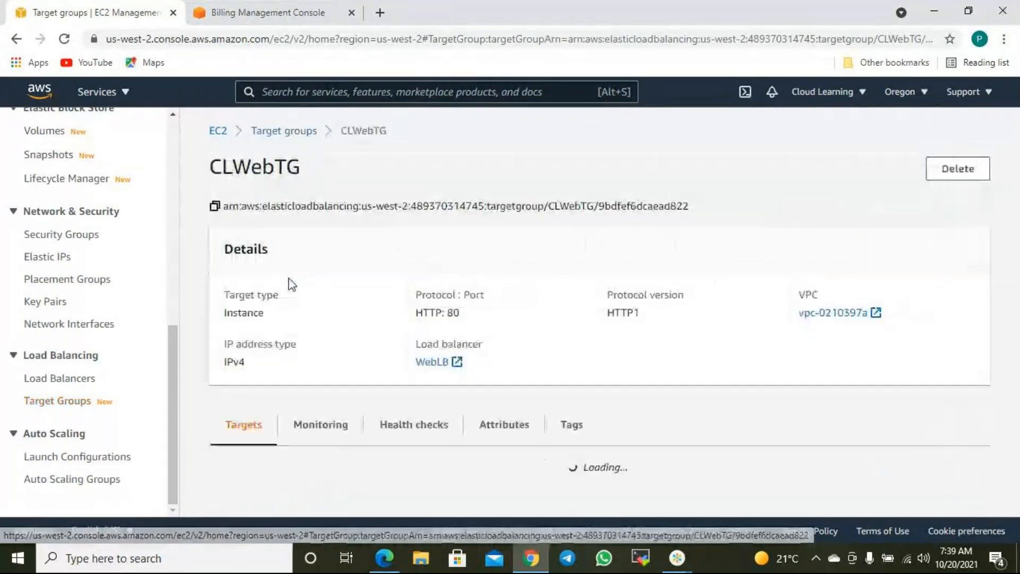
scroll(526, 396, "down", 4)
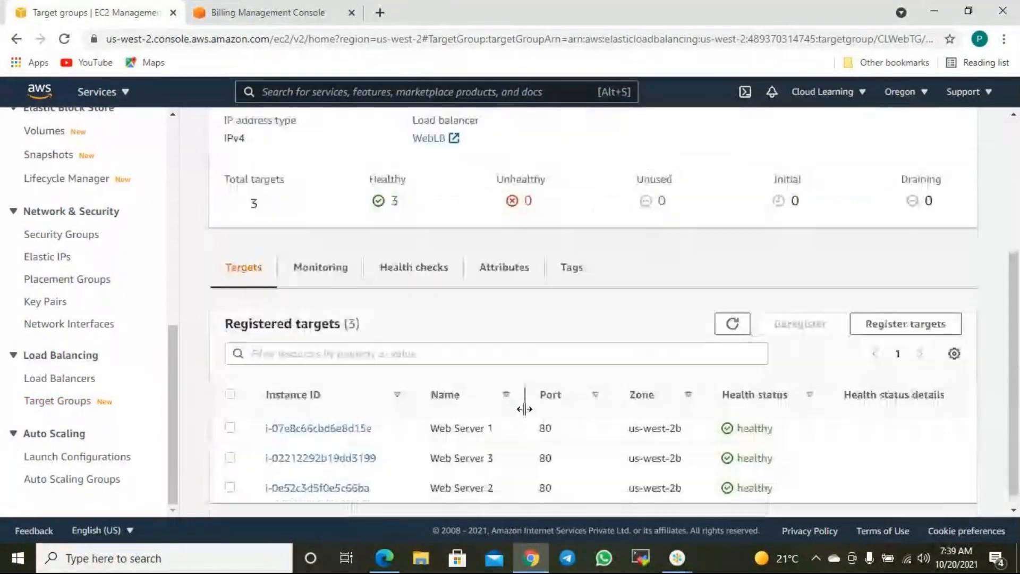
scroll(526, 415, "up", 3)
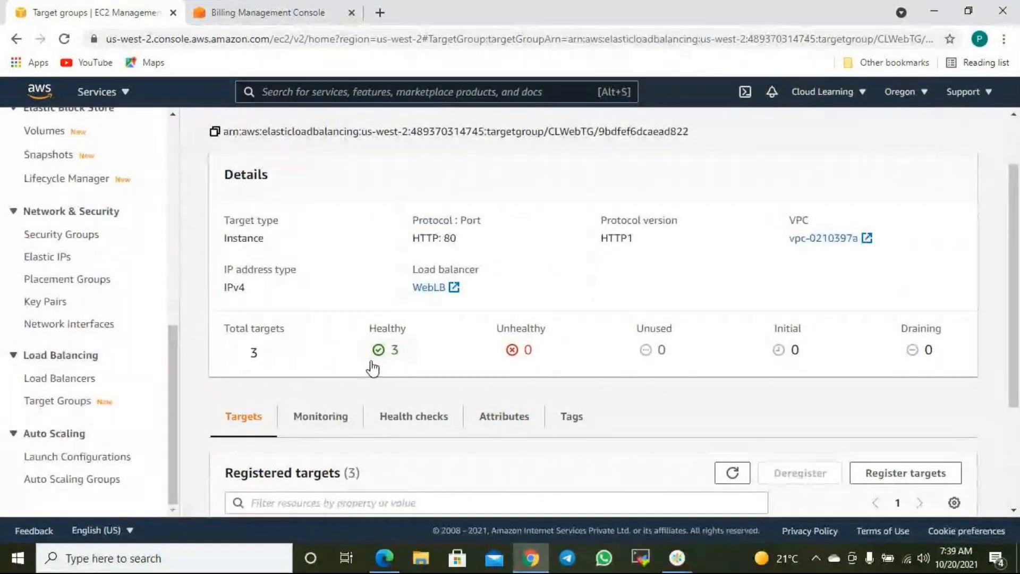
scroll(392, 385, "down", 2)
scroll(393, 386, "down", 2)
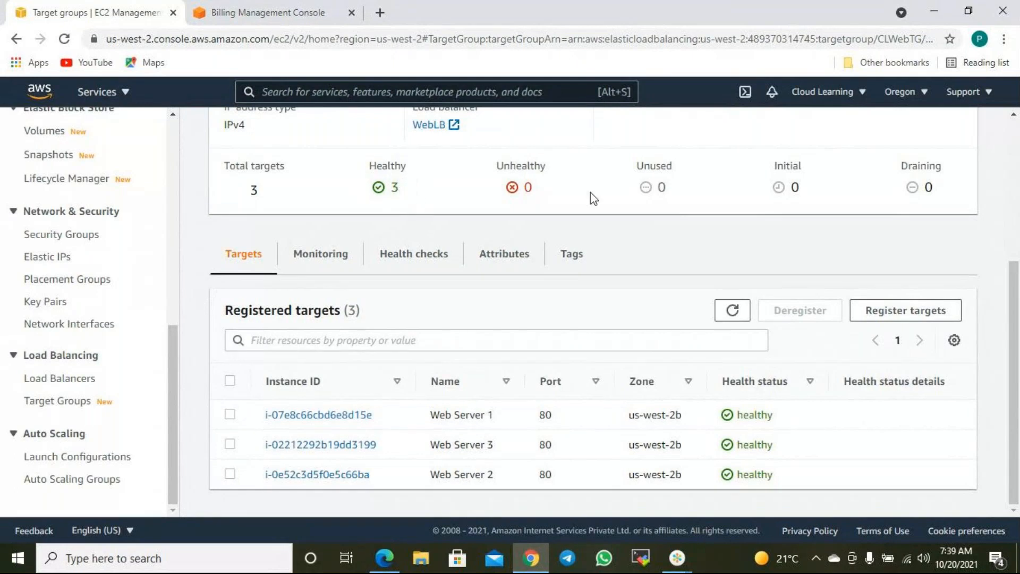
scroll(706, 221, "up", 2)
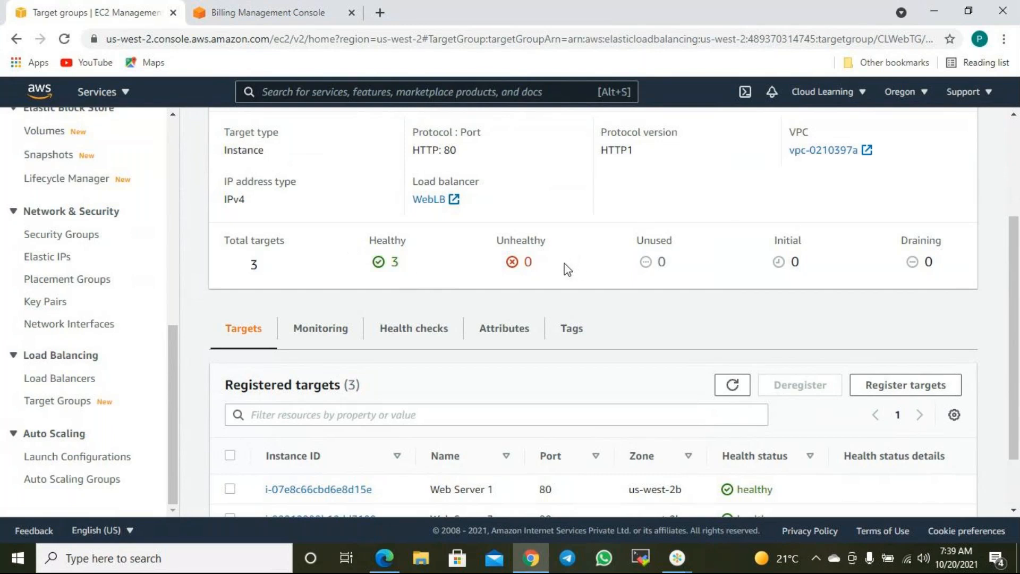
- Check CLWebTG's Unhealthy target count and HTTP1 protocol version, then bring up its Monitoring tab
double_click(526, 263)
scroll(655, 212, "up", 3)
left_click_drag(642, 315, 583, 319)
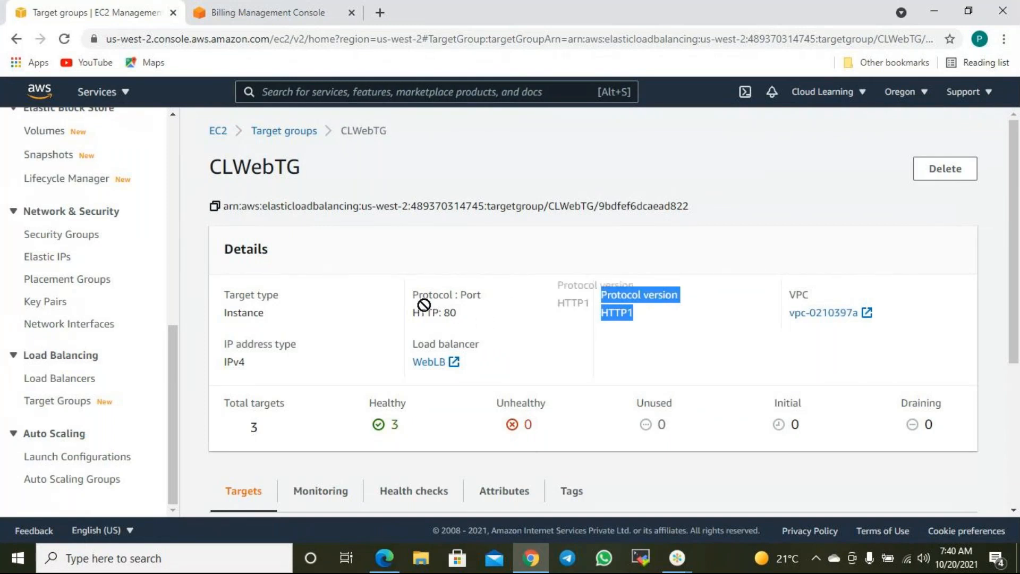
scroll(563, 295, "down", 3)
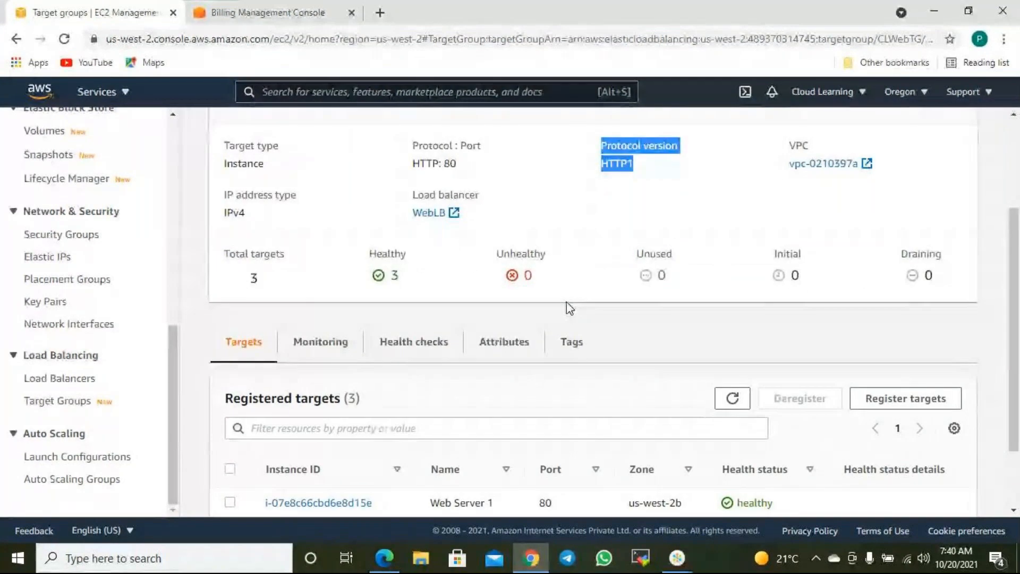
scroll(566, 302, "down", 2)
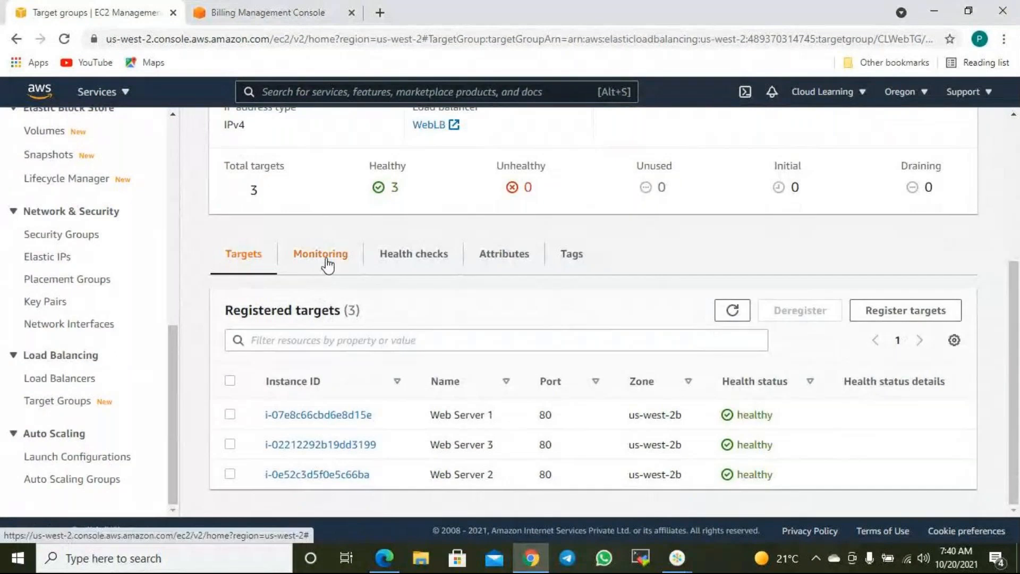
left_click(323, 255)
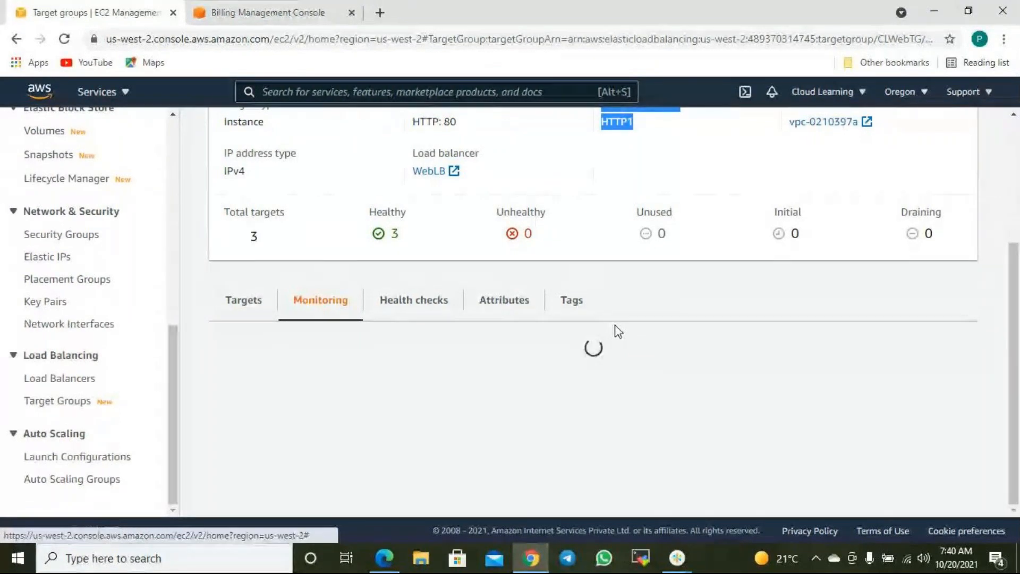
- Review CLWebTG's Healthy Hosts charts (reaching 3) and limit the time range to 1d
scroll(614, 328, "down", 1)
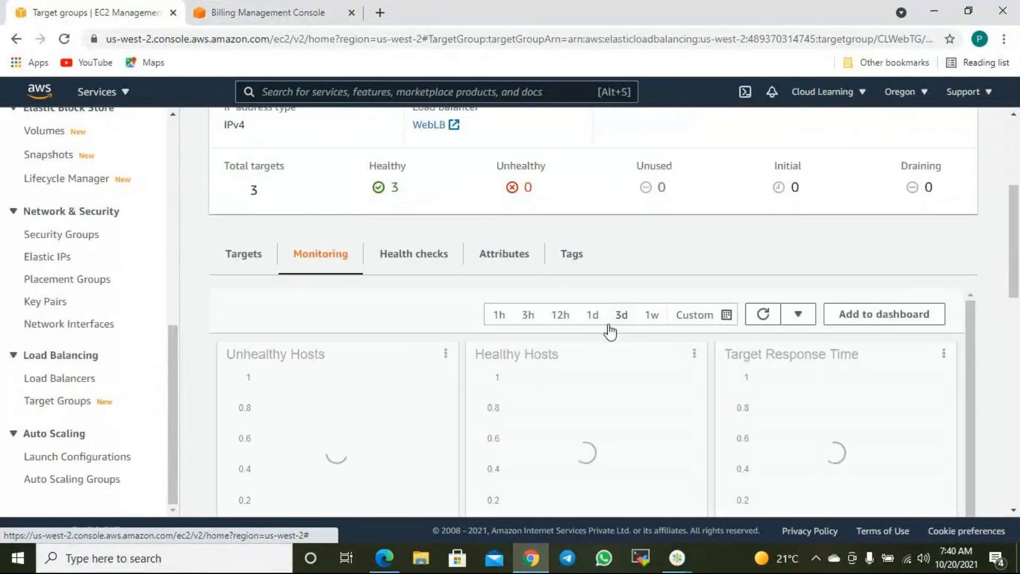
scroll(596, 333, "down", 1)
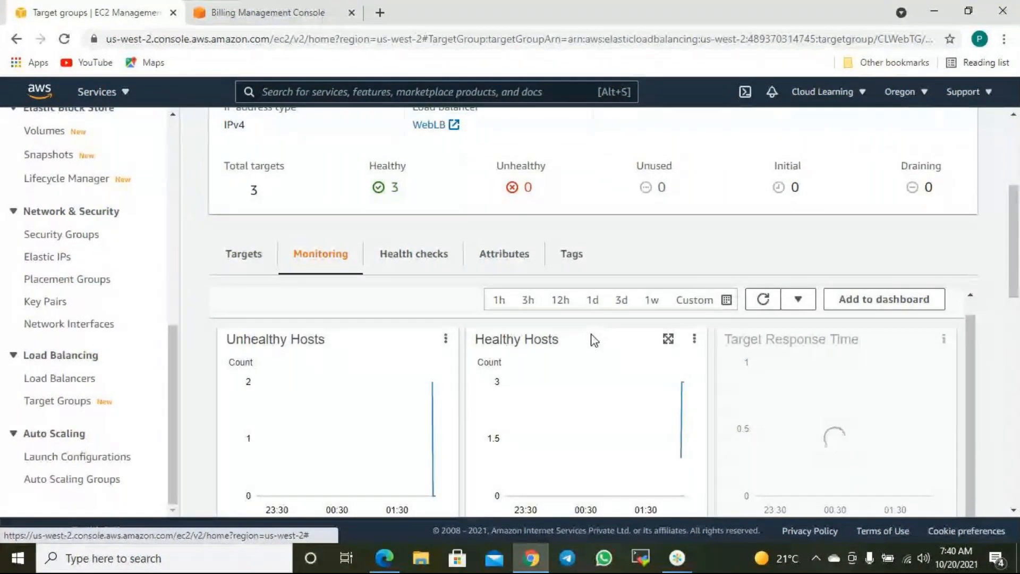
scroll(326, 391, "down", 3)
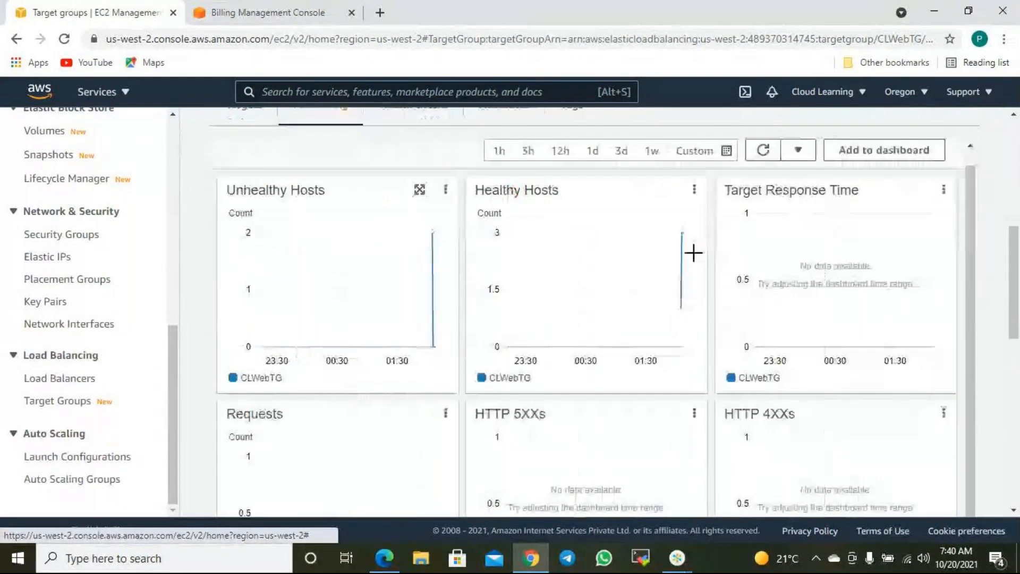
mouse_move(683, 237)
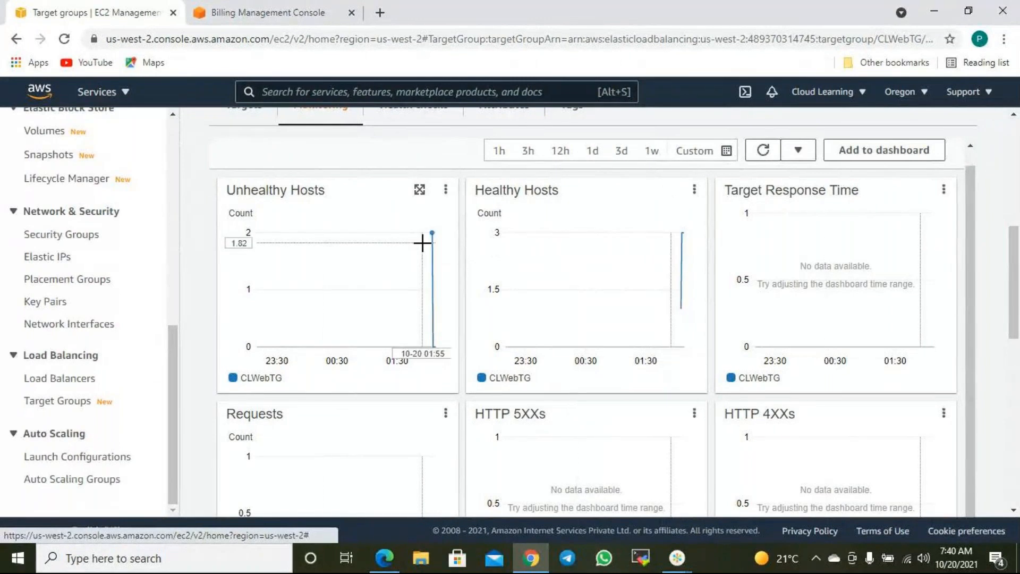
mouse_move(423, 243)
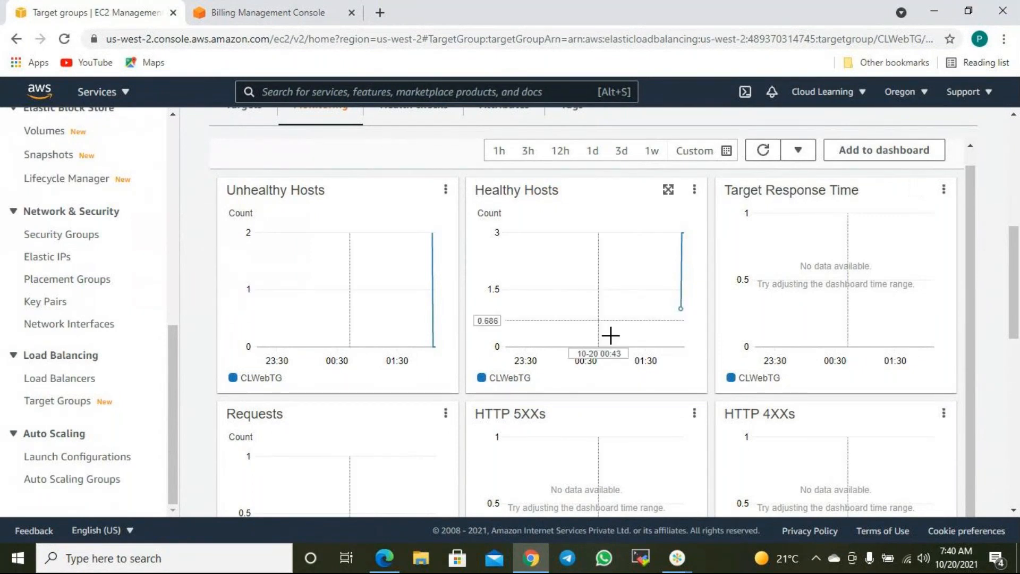
scroll(615, 346, "down", 5)
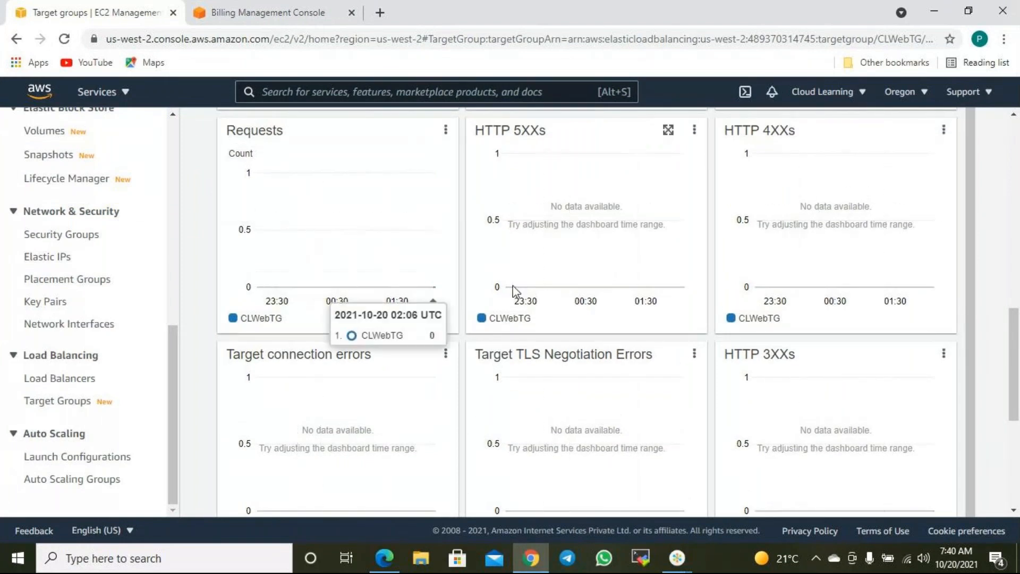
scroll(514, 290, "up", 12)
scroll(640, 358, "down", 3)
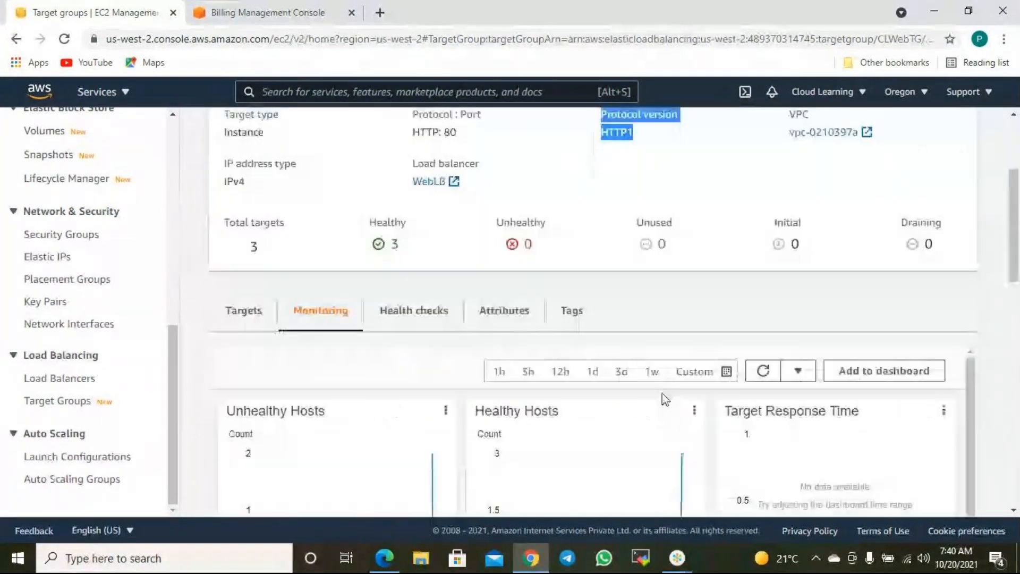
scroll(661, 398, "down", 1)
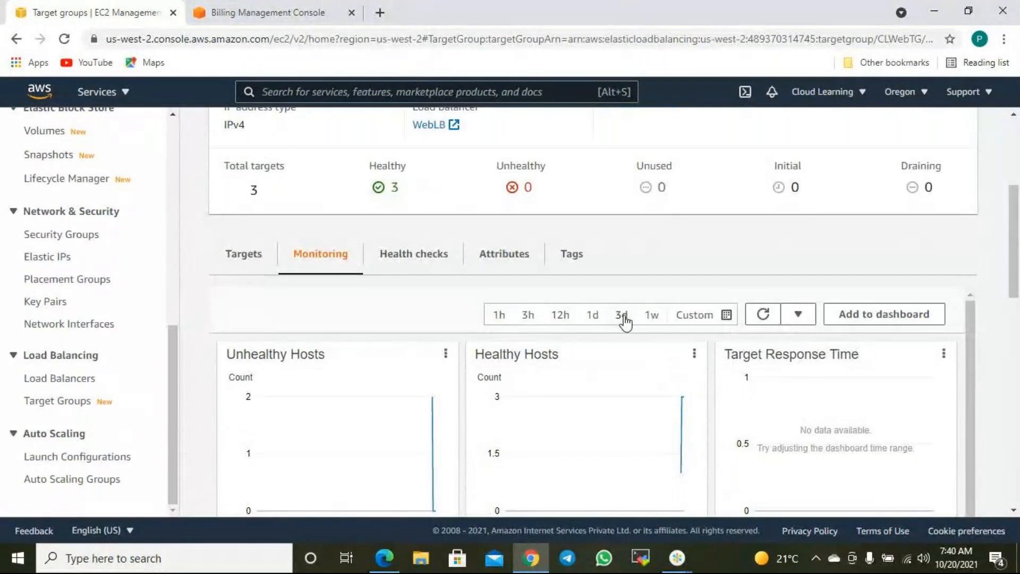
left_click(597, 320)
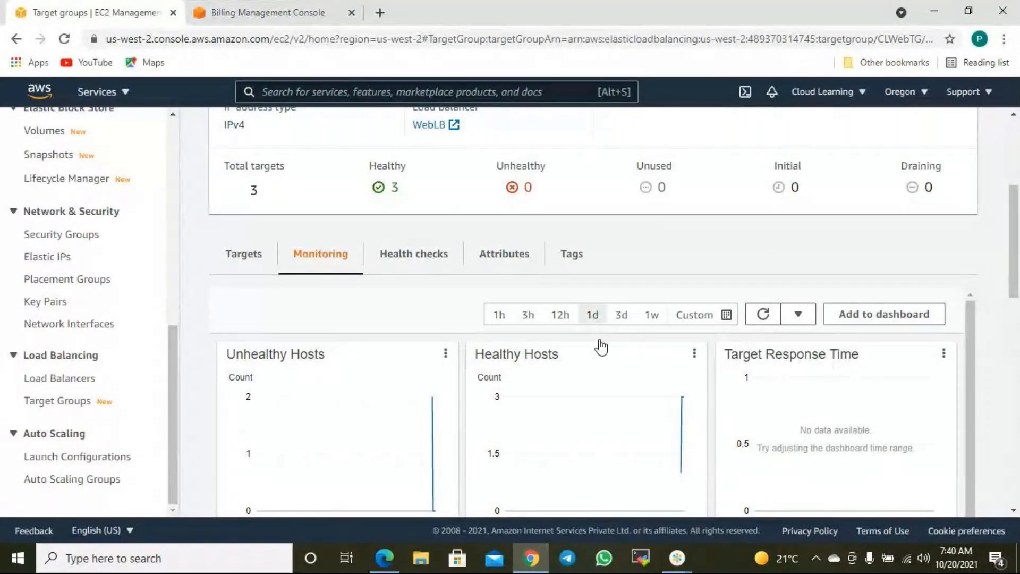
scroll(706, 395, "down", 1)
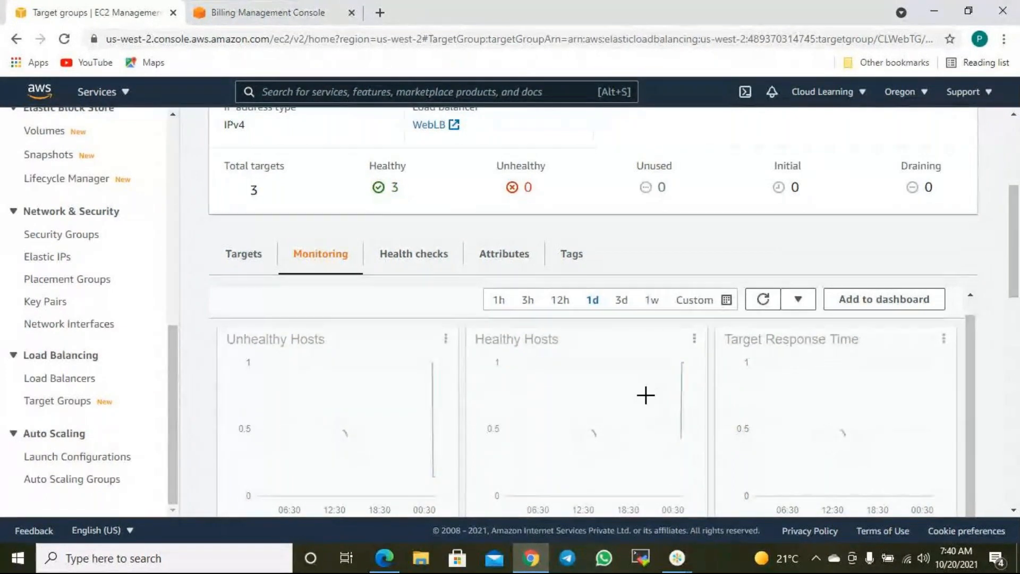
scroll(645, 395, "down", 4)
scroll(643, 396, "down", 3)
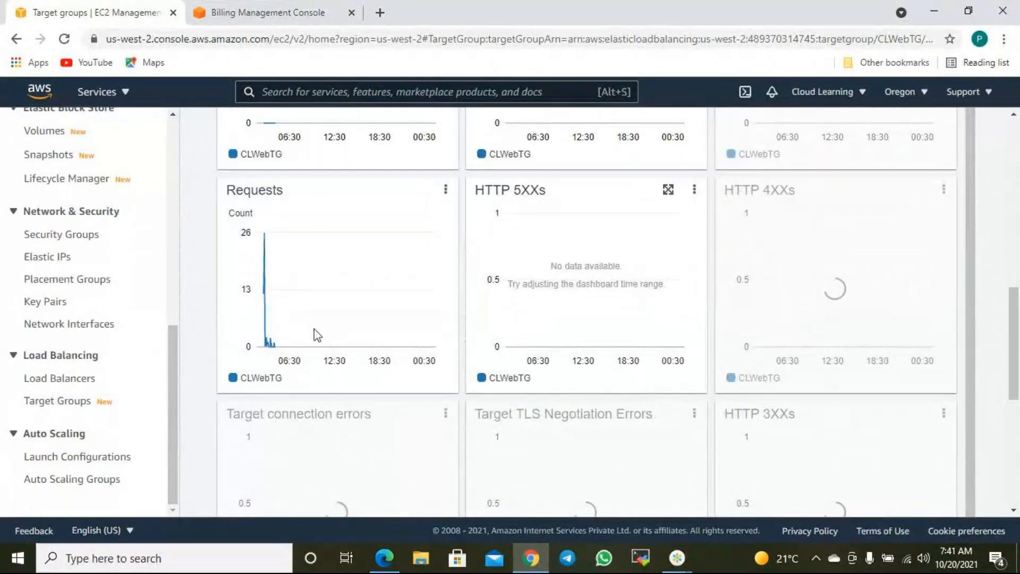
mouse_move(264, 232)
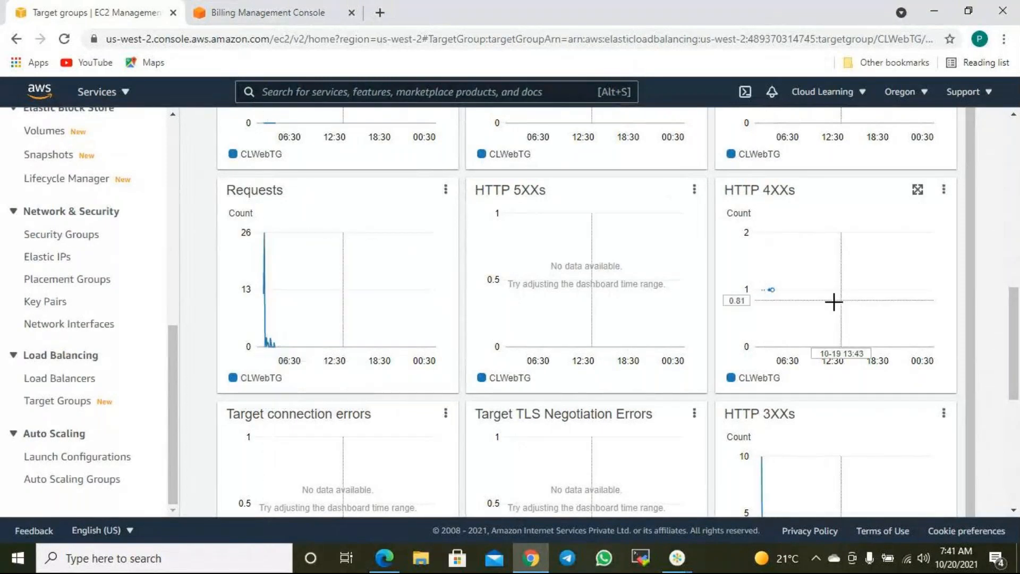
mouse_move(824, 305)
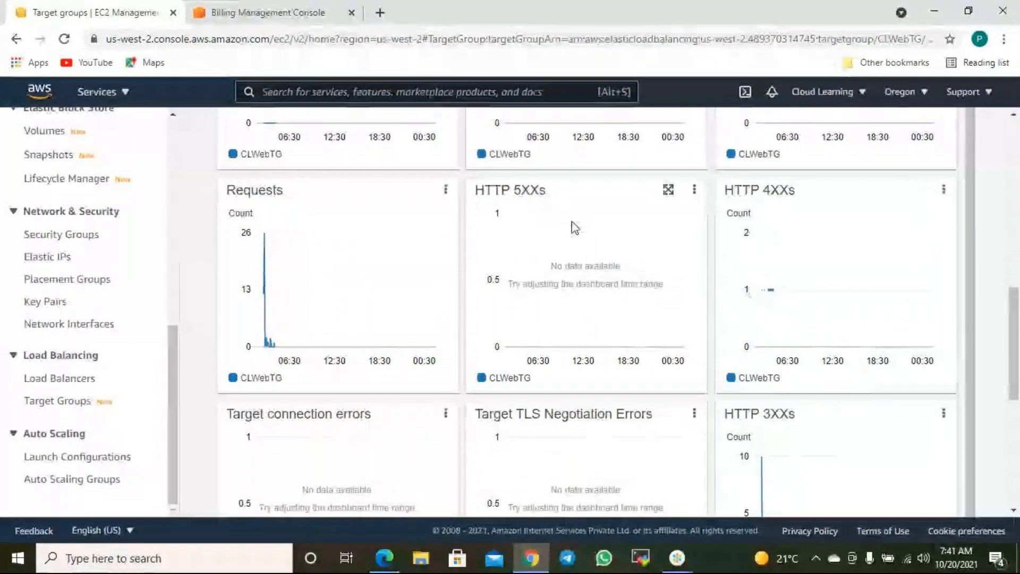
scroll(898, 301, "up", 3)
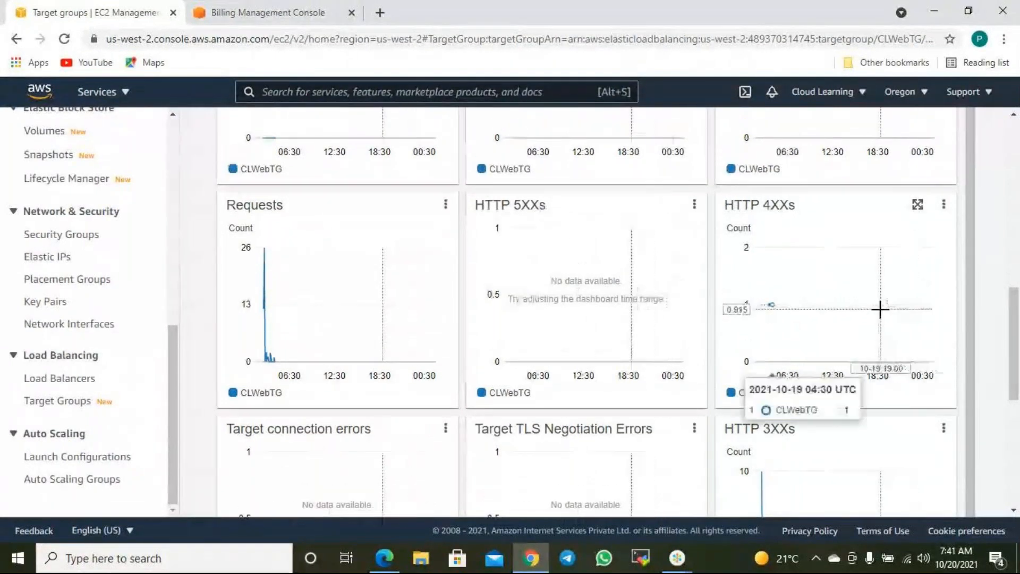
scroll(884, 316, "up", 7)
scroll(517, 337, "down", 4)
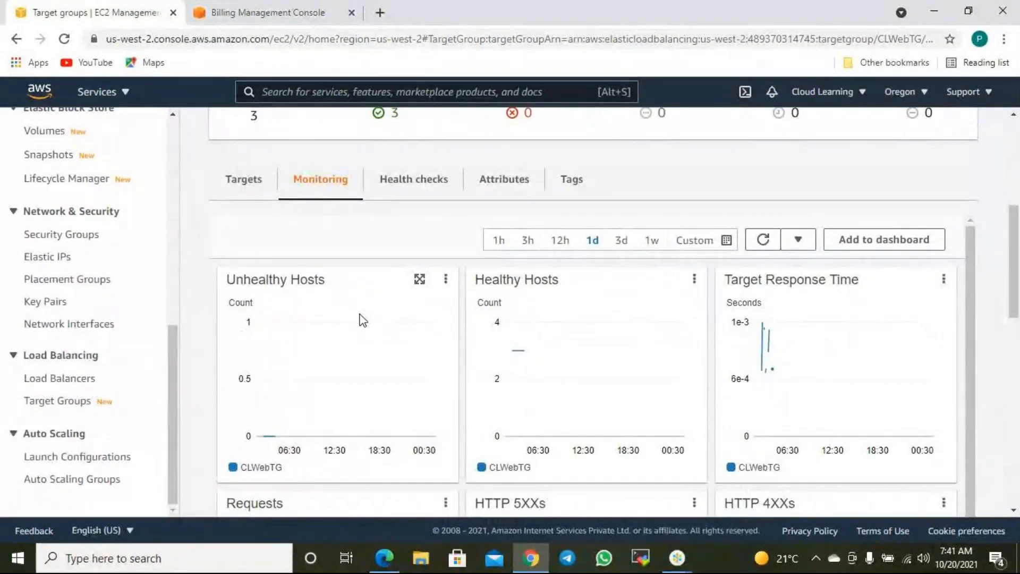
scroll(392, 333, "down", 6)
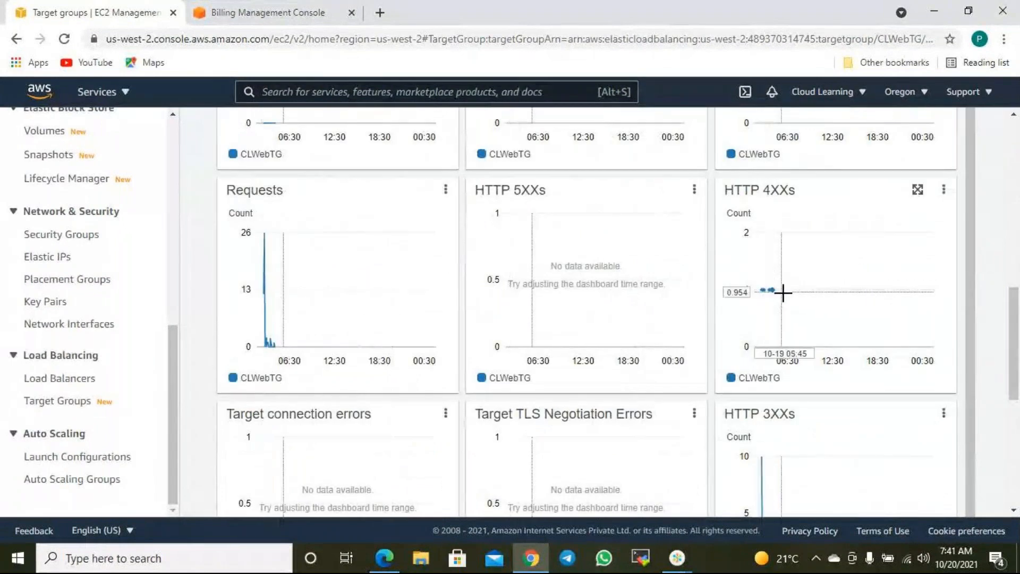
scroll(785, 347, "down", 6)
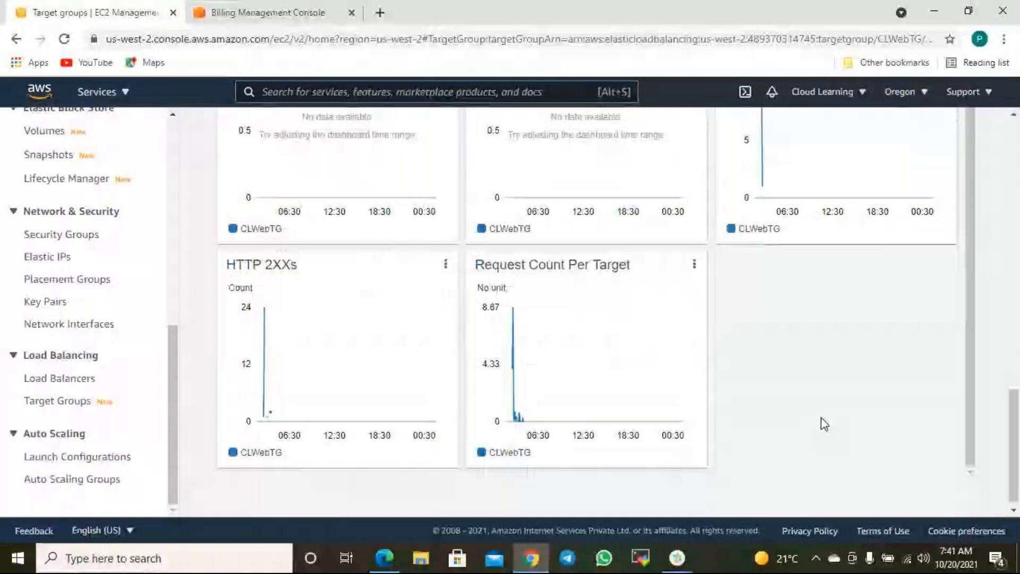
scroll(888, 388, "up", 10)
scroll(815, 376, "down", 5)
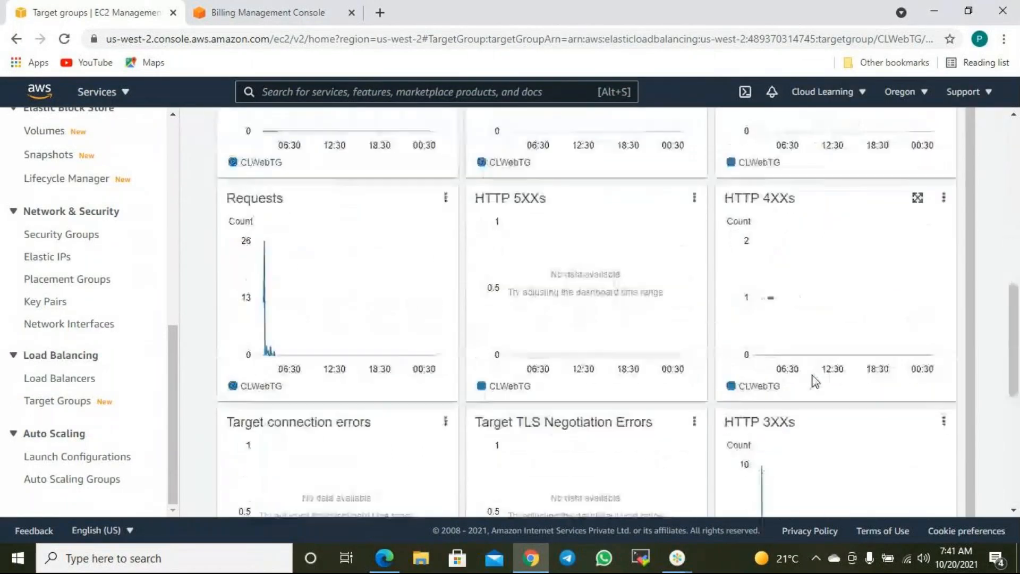
scroll(759, 388, "down", 5)
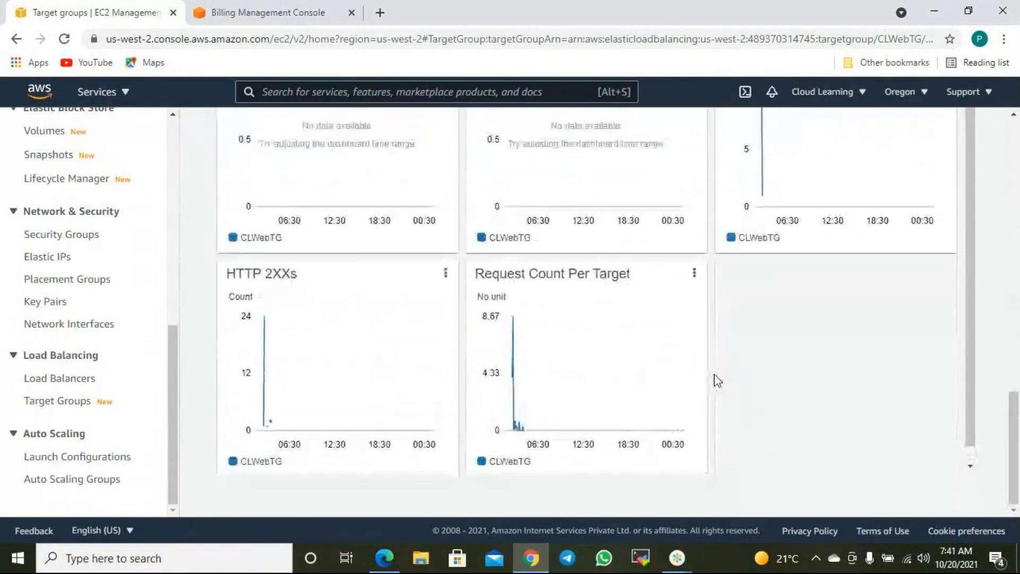
scroll(707, 377, "up", 5)
scroll(721, 378, "up", 6)
- Check the CLWebTG target group's health check settings
scroll(628, 391, "down", 1)
left_click(449, 352)
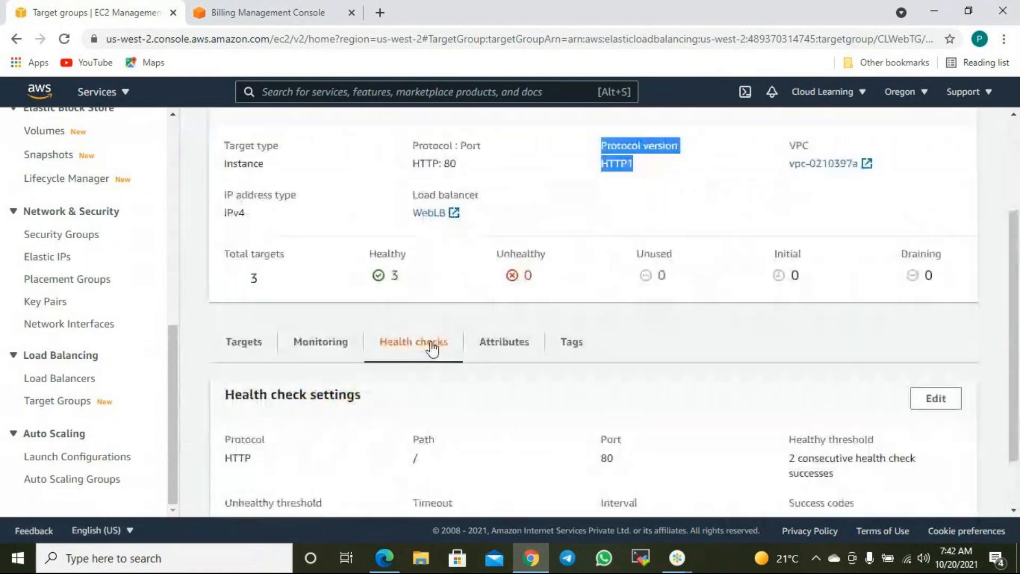
scroll(473, 358, "down", 1)
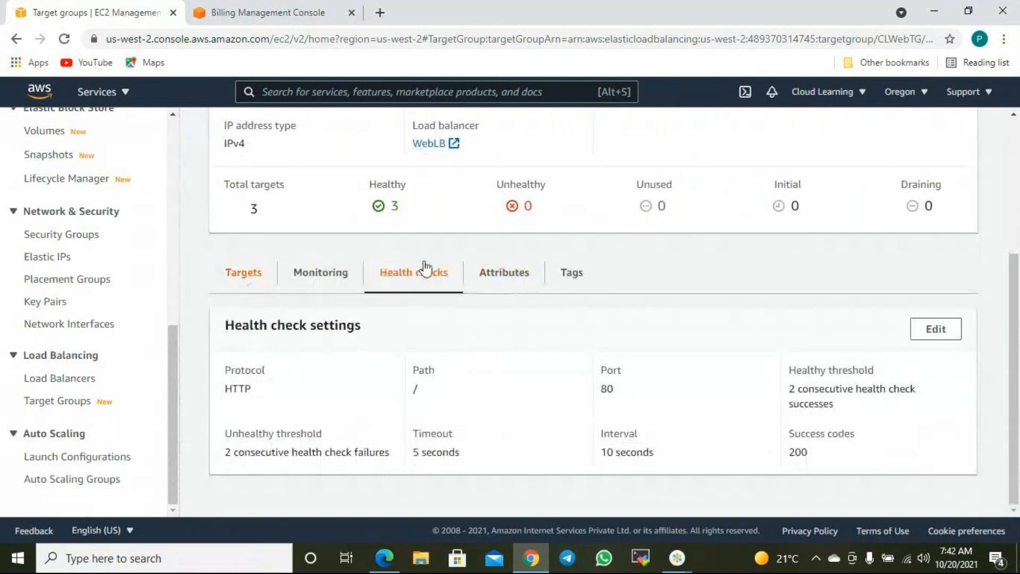
scroll(480, 359, "down", 1)
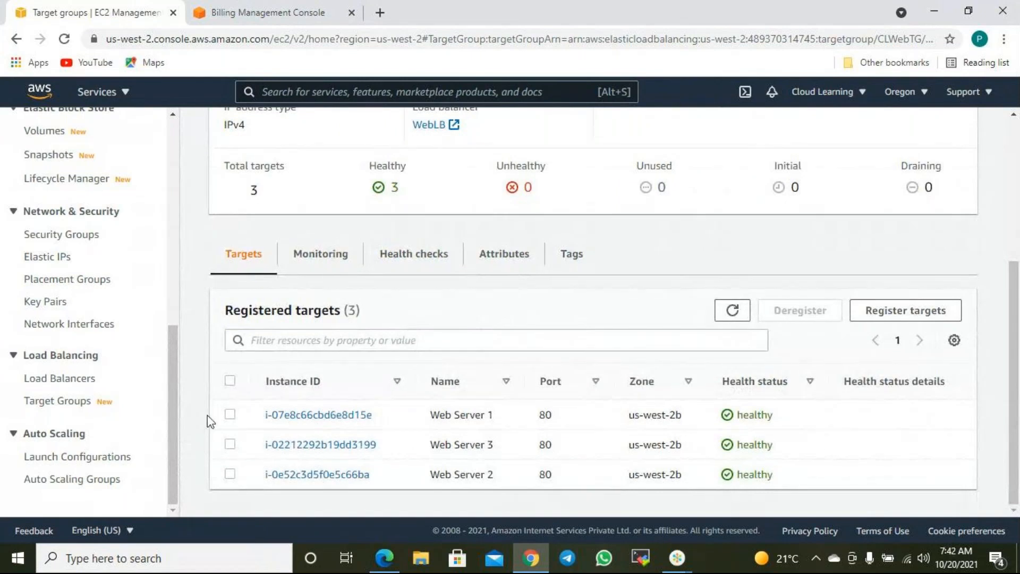
- Select and deselect Web Server 1, then return to the Load Balancers list
left_click(229, 414)
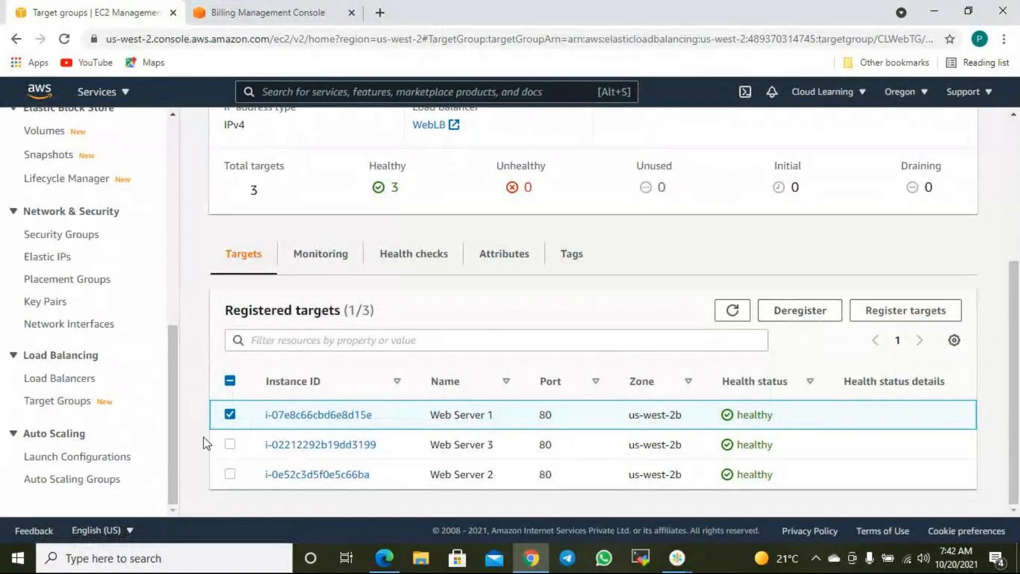
left_click(230, 414)
scroll(249, 494, "up", 5)
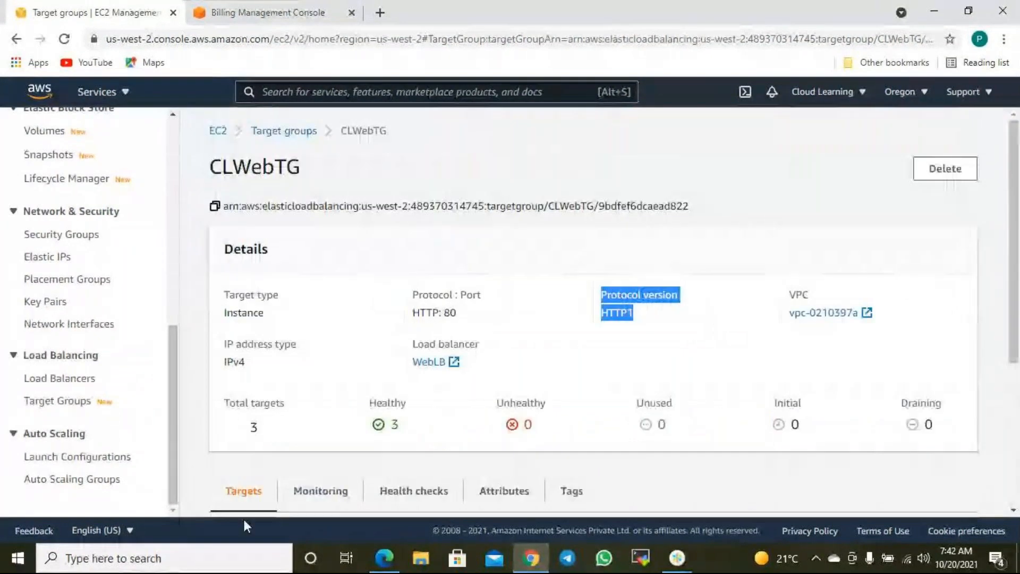
left_click(289, 132)
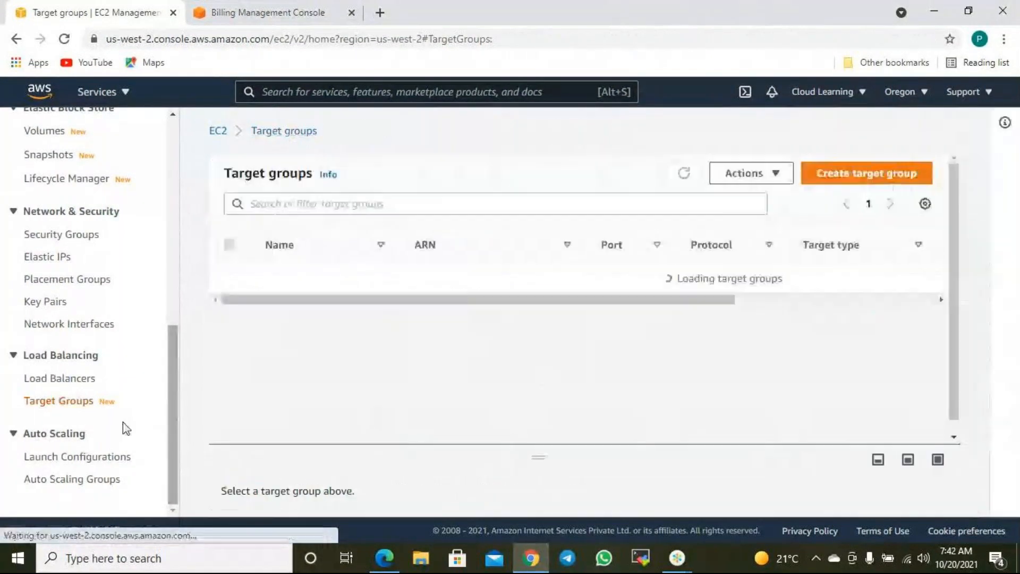
left_click(62, 383)
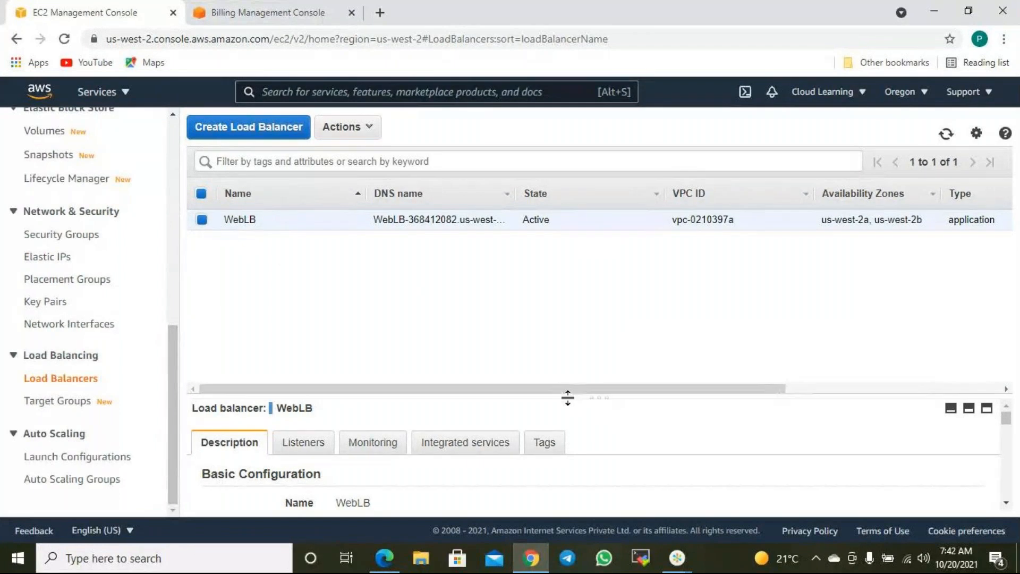
- Select WebLB's HTTP : 80 listener on its Listeners tab and open it for editing
left_click_drag(565, 393, 578, 269)
left_click(367, 129)
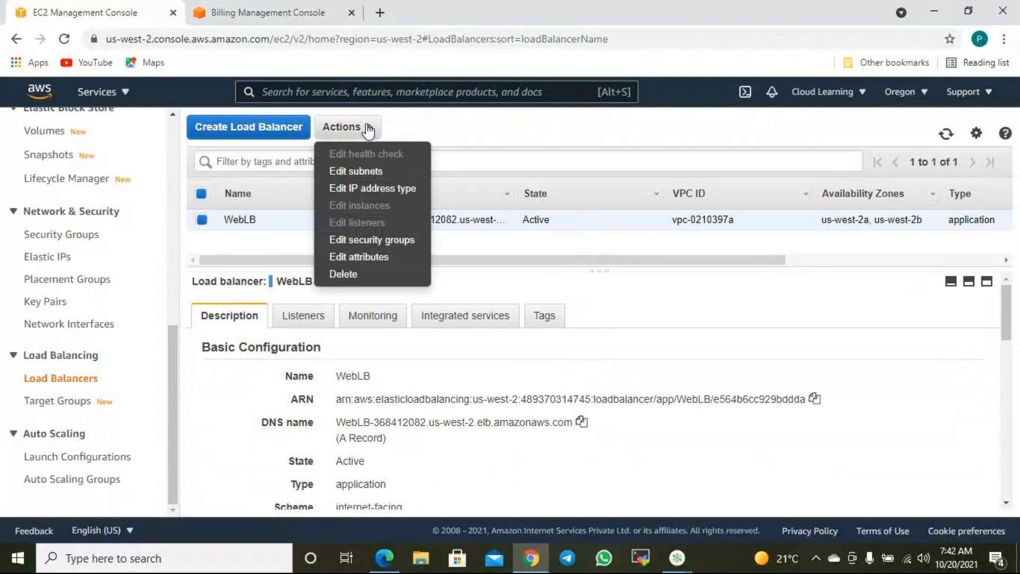
left_click(507, 128)
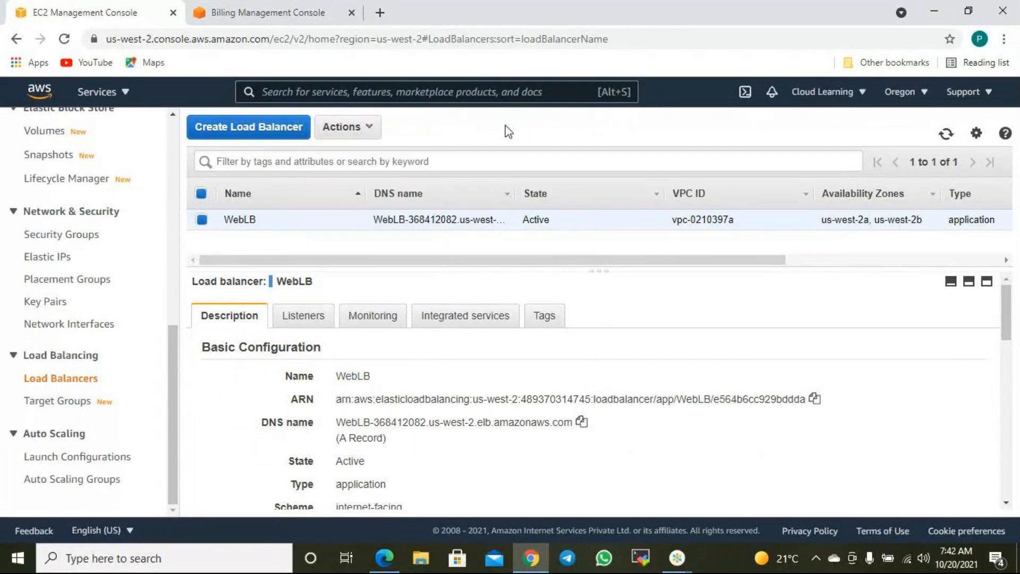
left_click(298, 322)
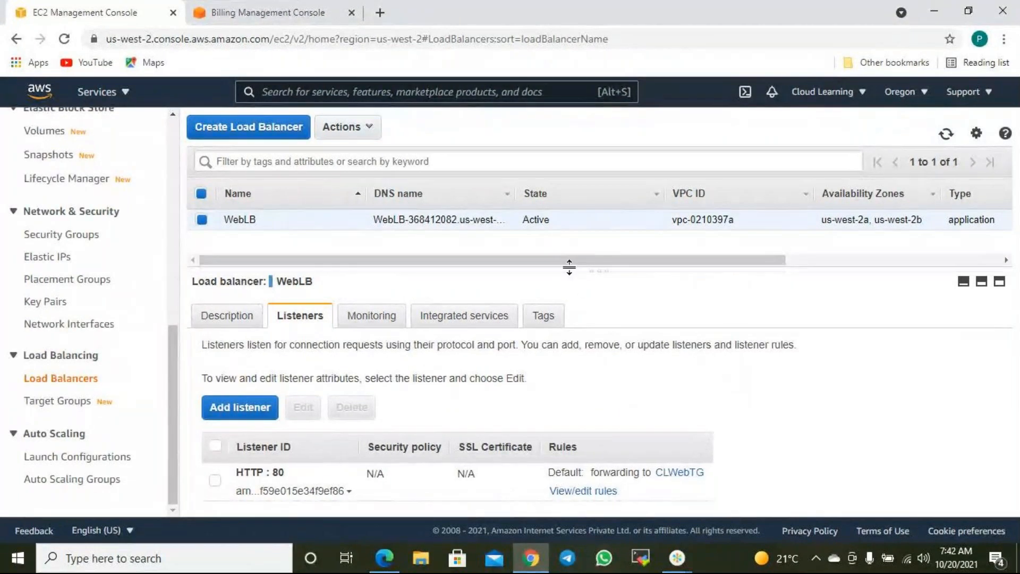
left_click_drag(590, 269, 599, 258)
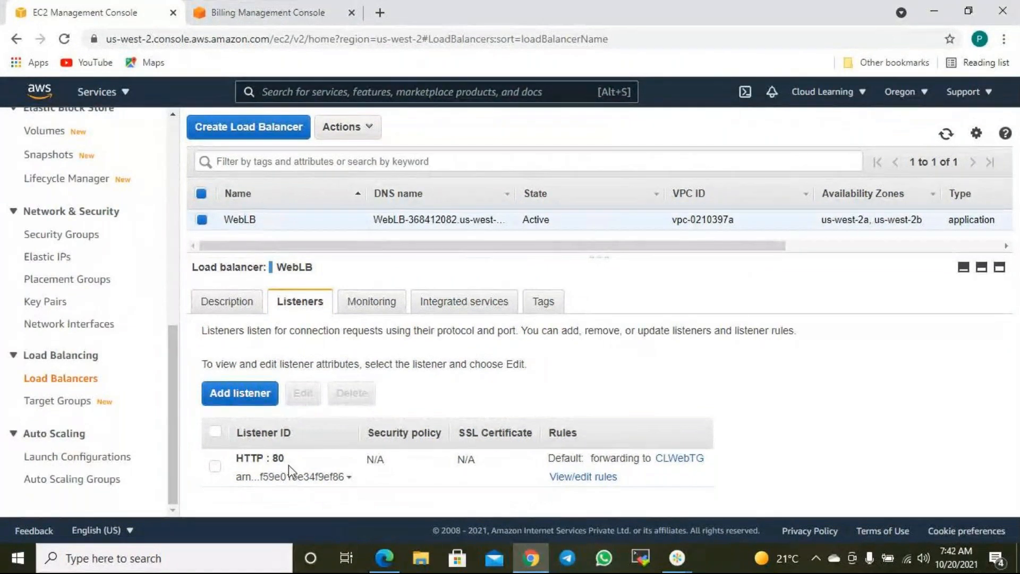
left_click_drag(243, 458, 289, 460)
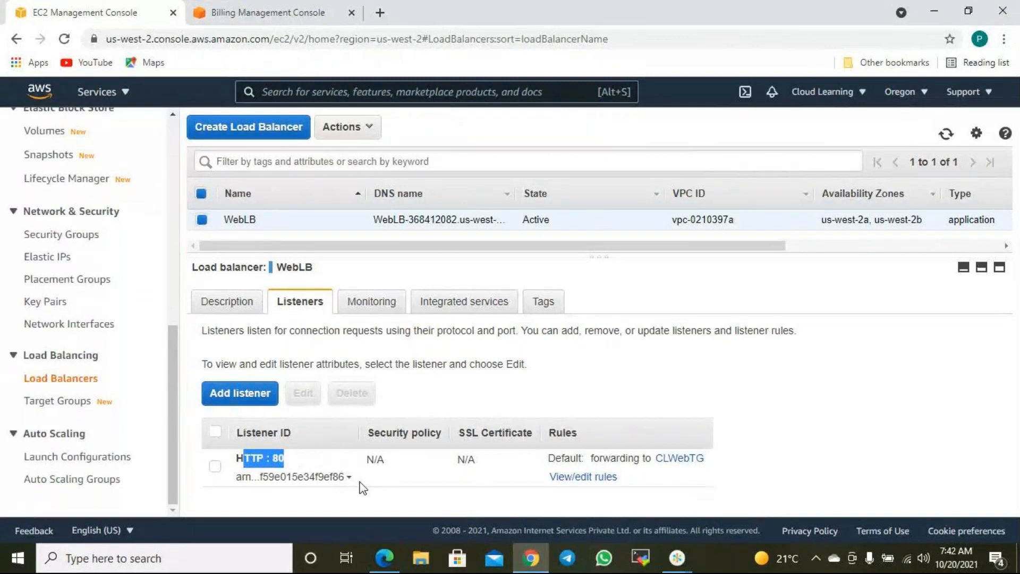
left_click(215, 467)
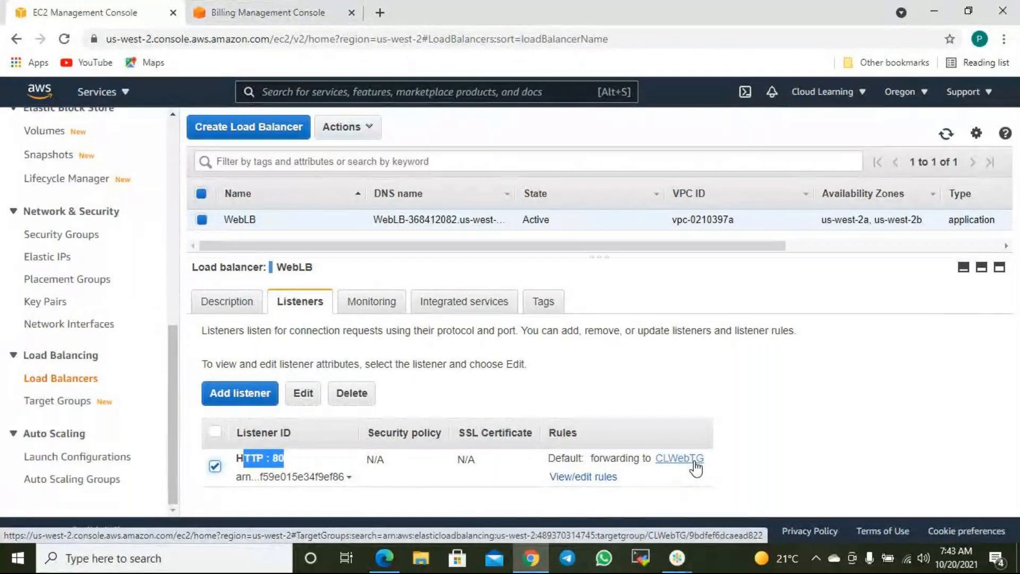
left_click(301, 396)
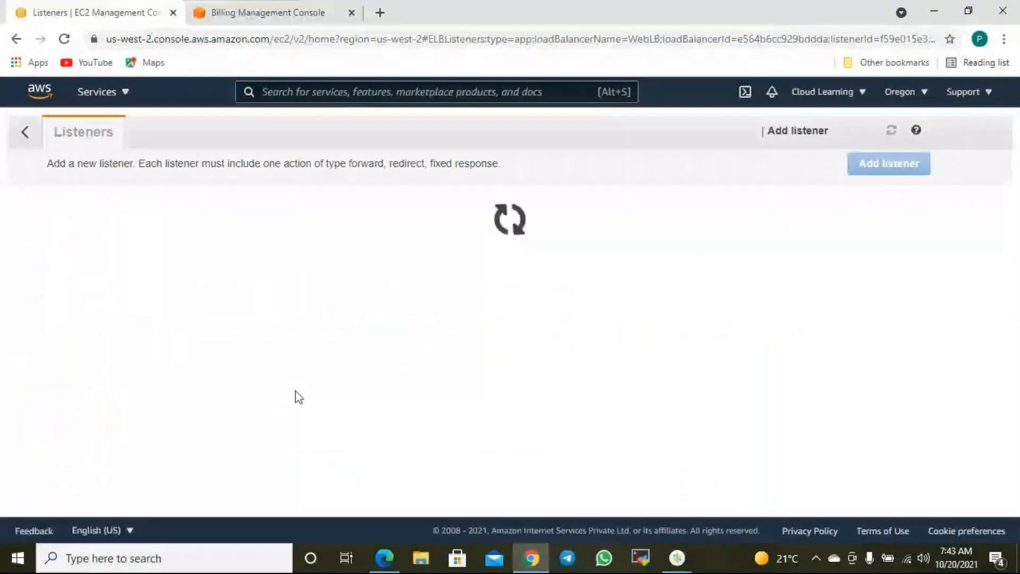
- Remove the listener's Forward to CLWebTG default action
scroll(323, 367, "down", 1)
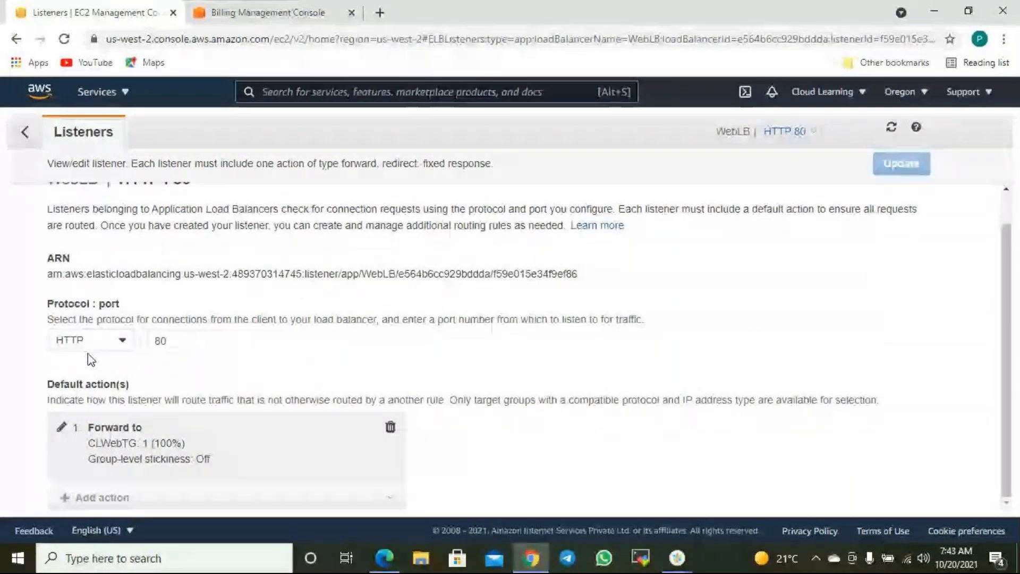
left_click(390, 427)
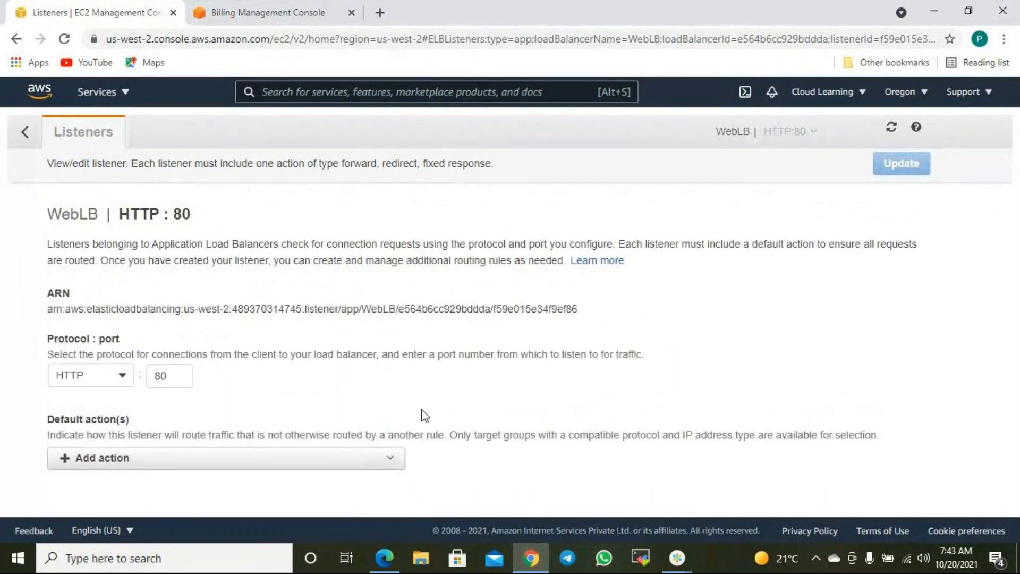
left_click(335, 459)
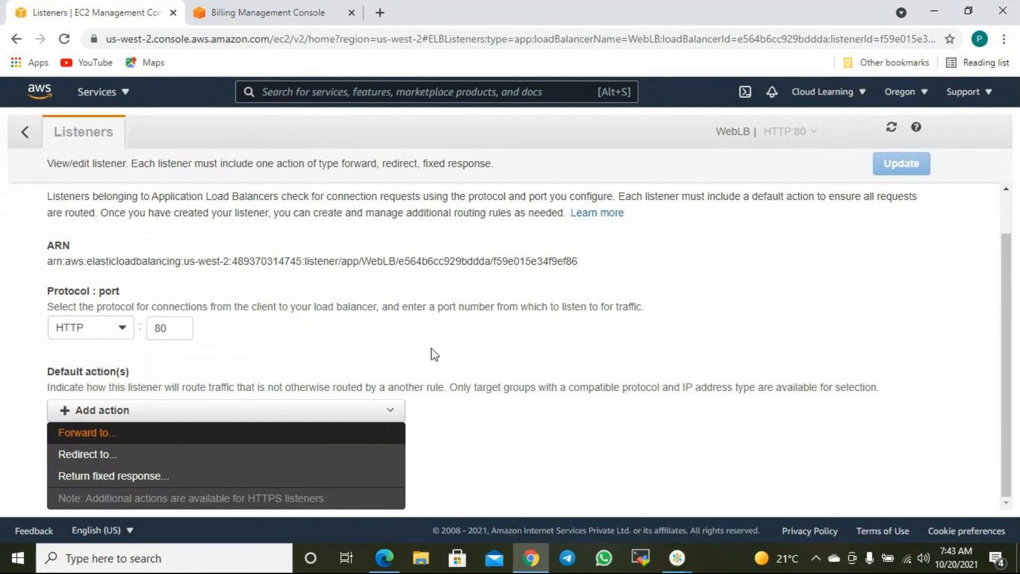
- Add a Redirect to HTTPS default action, then delete it again
left_click(117, 457)
scroll(500, 462, "down", 2)
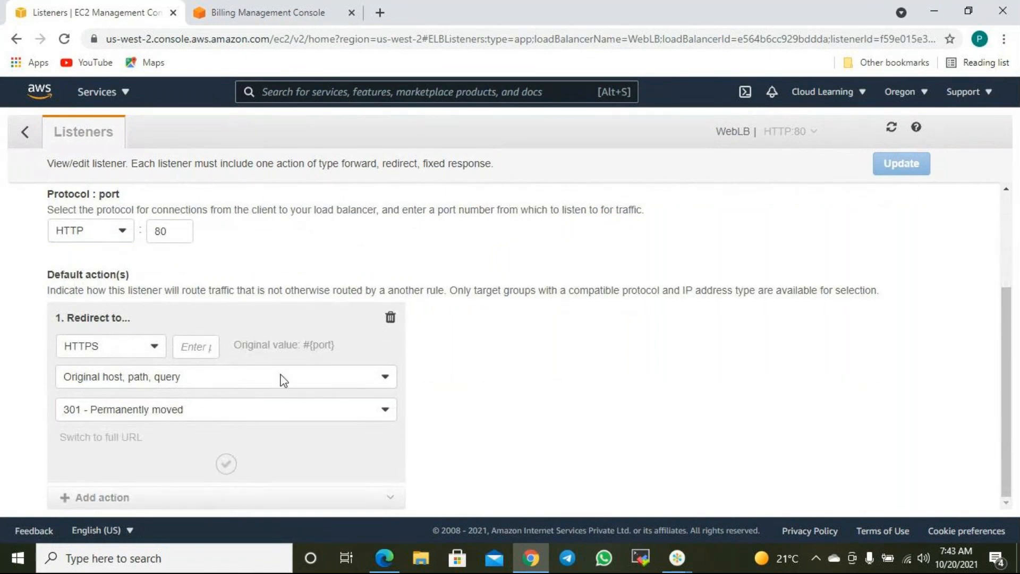
left_click(196, 347)
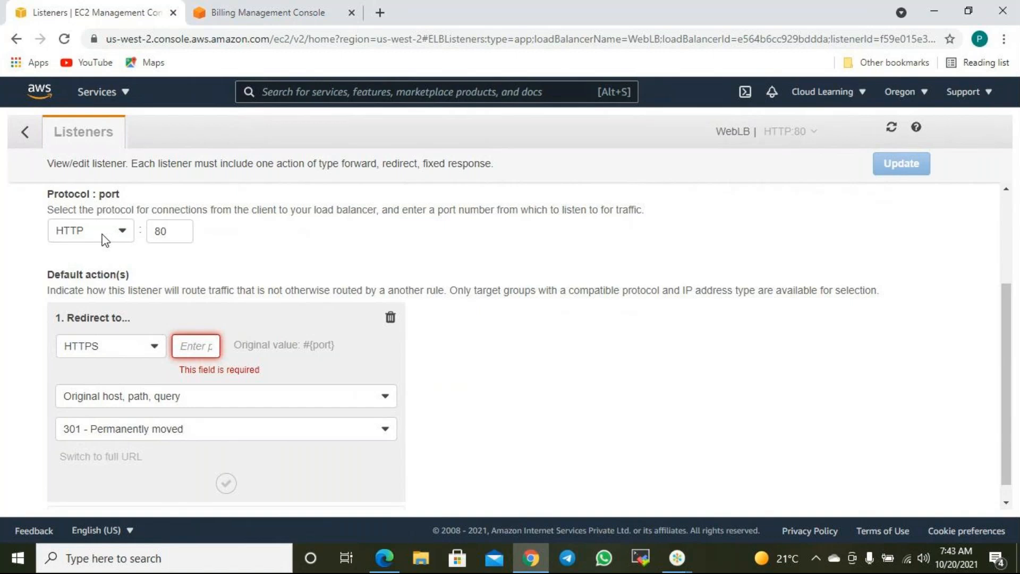
left_click(173, 352)
left_click(154, 346)
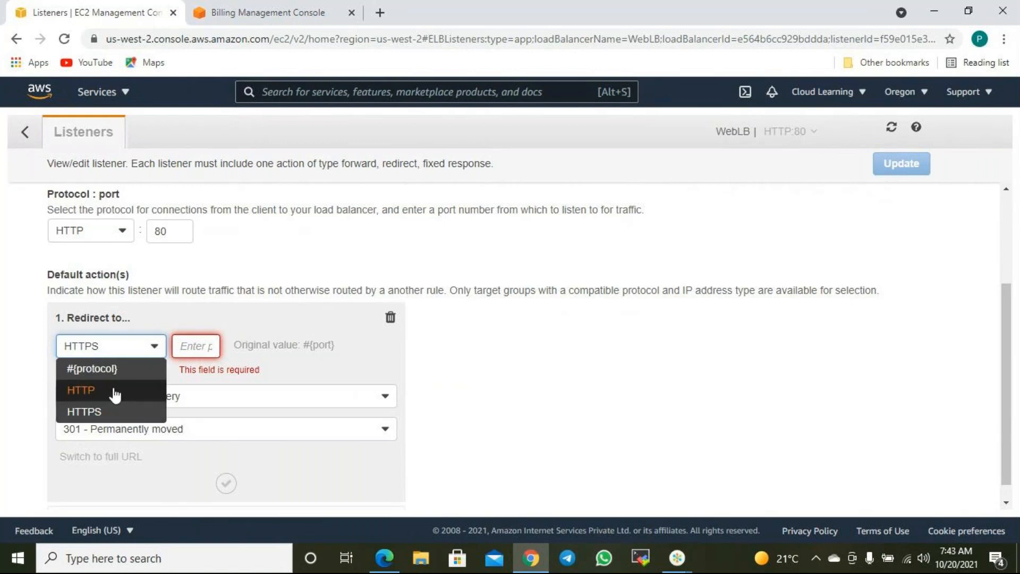
left_click(296, 241)
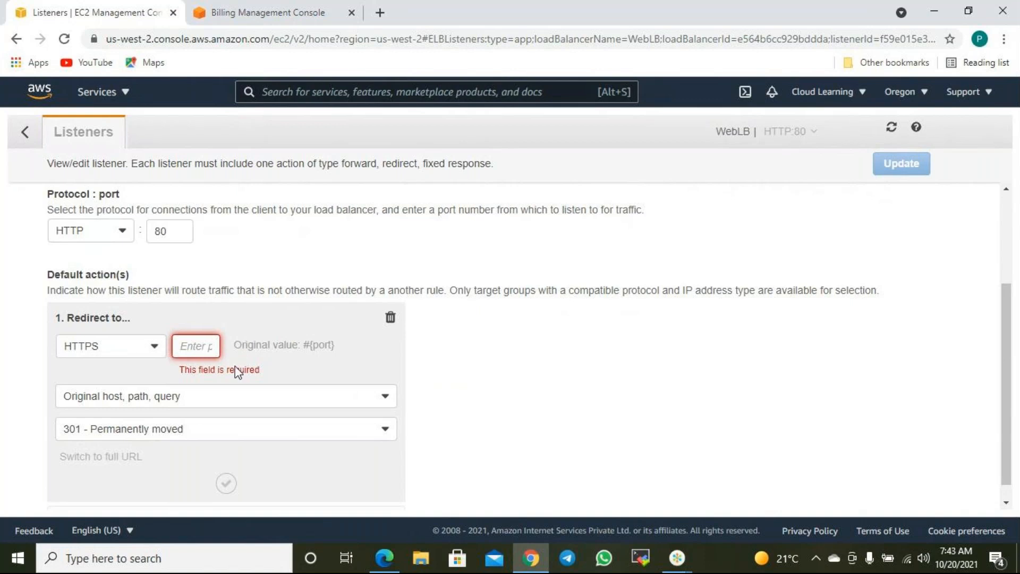
left_click(390, 319)
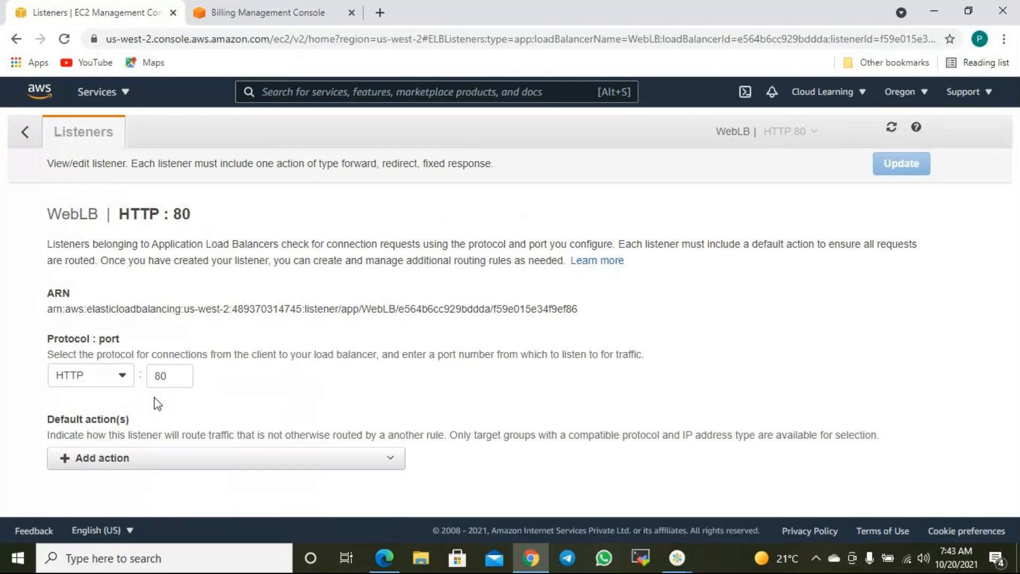
left_click(133, 458)
left_click(114, 483)
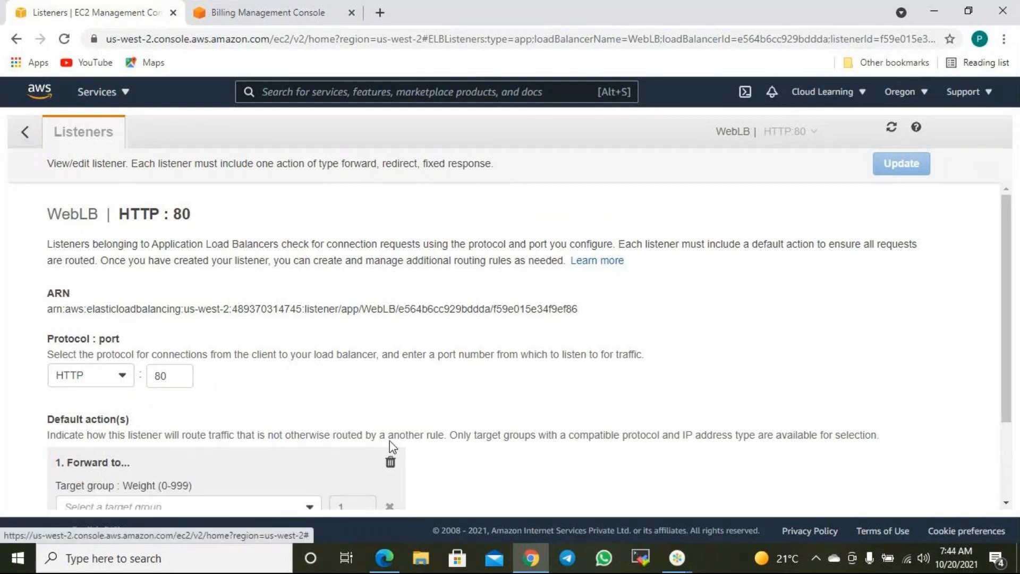
scroll(500, 403, "down", 2)
left_click(198, 406)
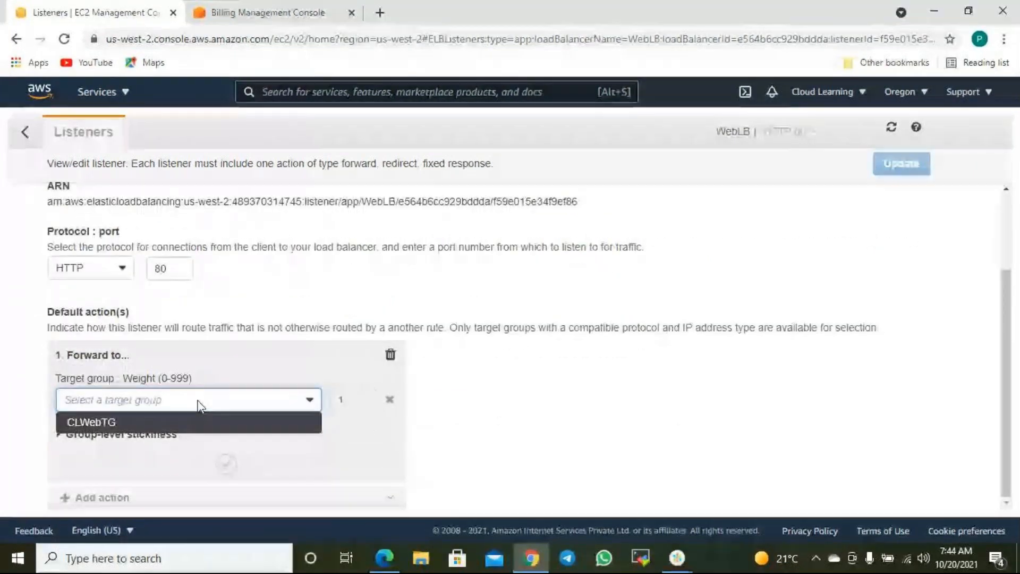
left_click(199, 405)
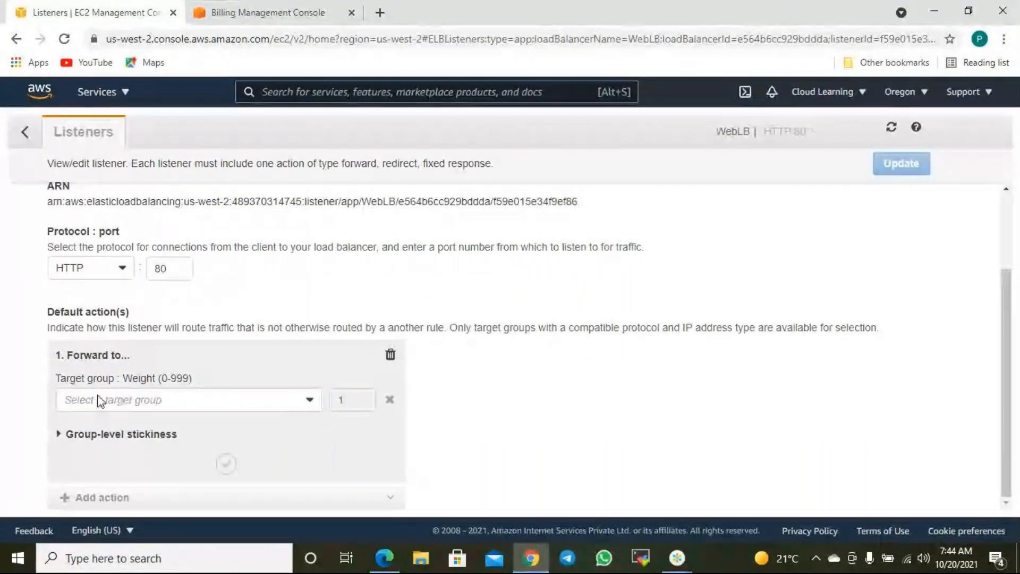
left_click(162, 402)
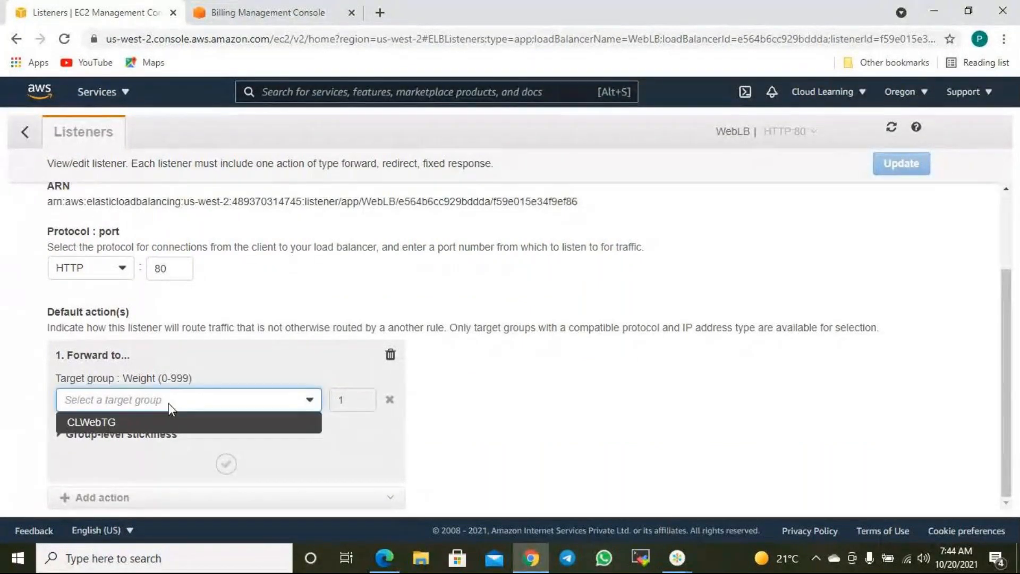
left_click(133, 422)
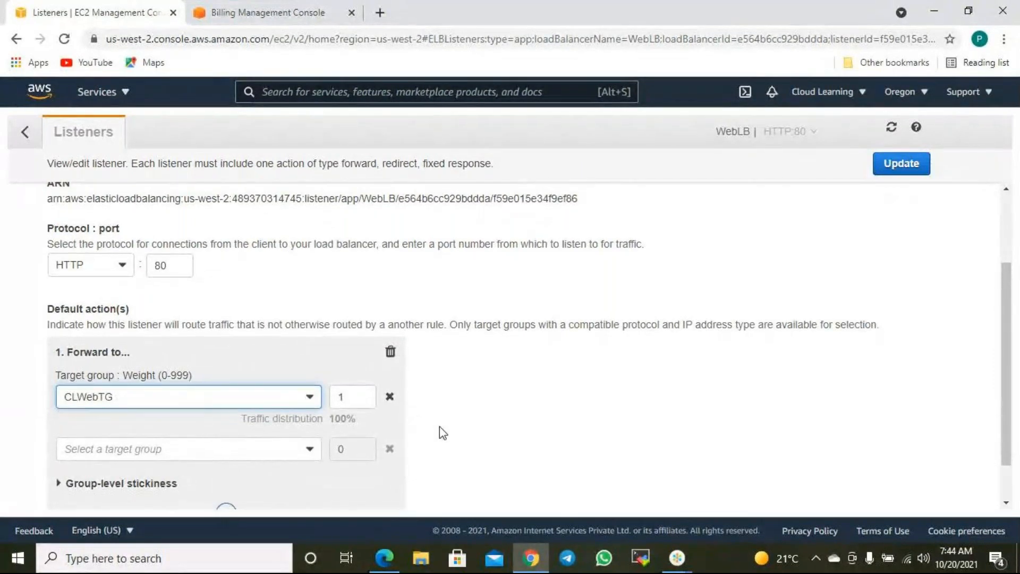
scroll(441, 433, "down", 1)
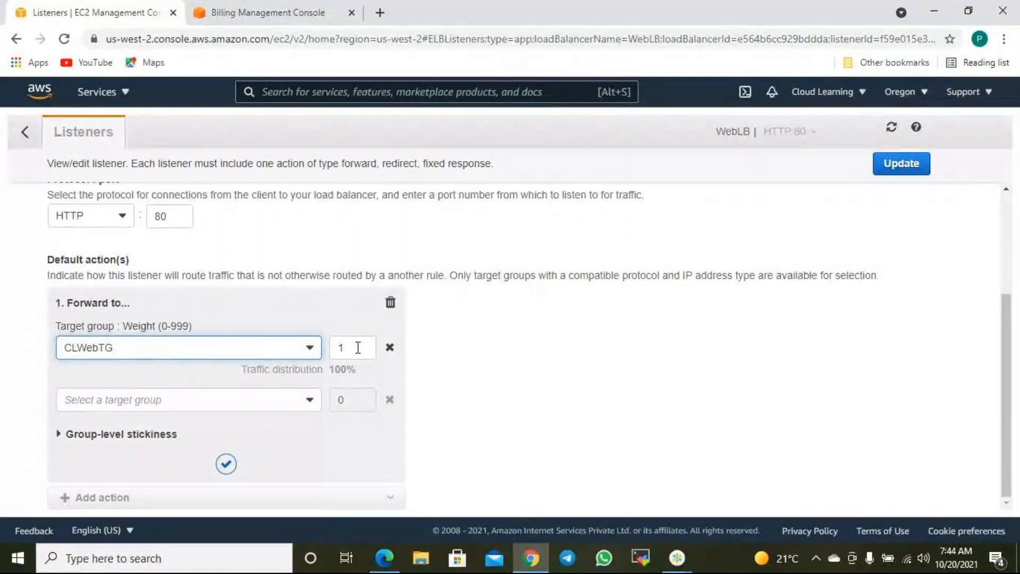
left_click(184, 401)
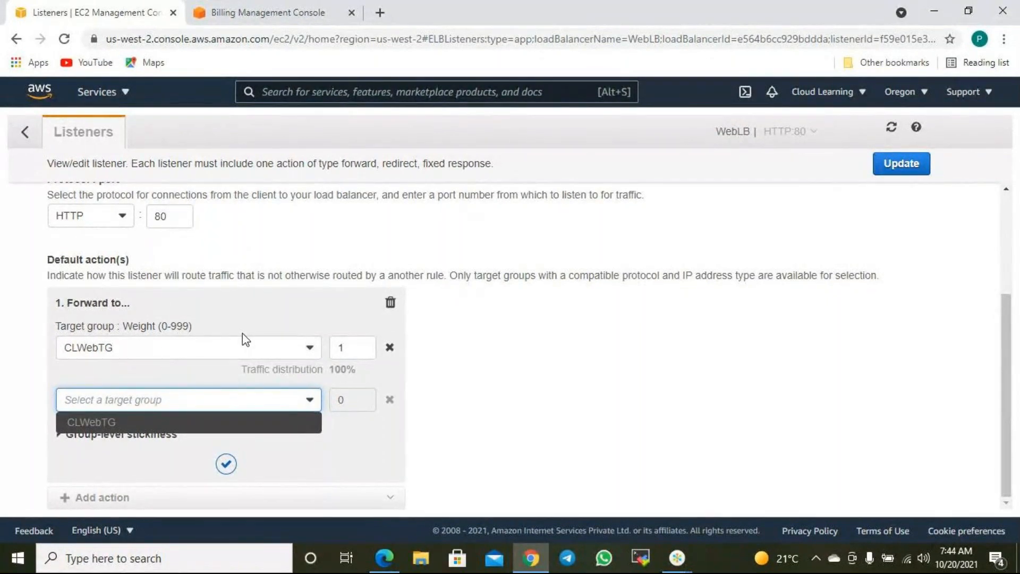
left_click(331, 349)
double_click(335, 347)
key("BackSpace")
type("50")
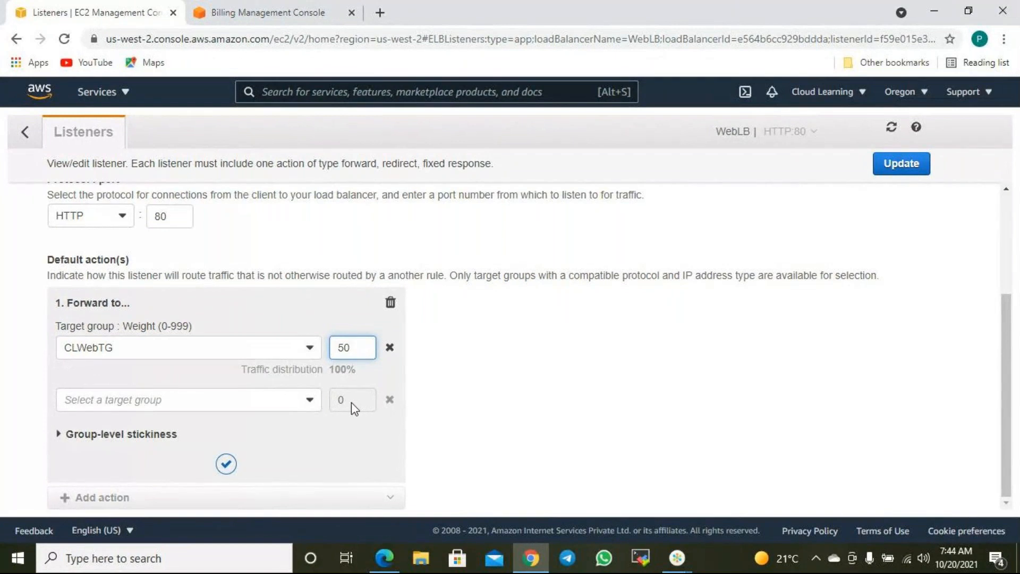
scroll(355, 403, "up", 3)
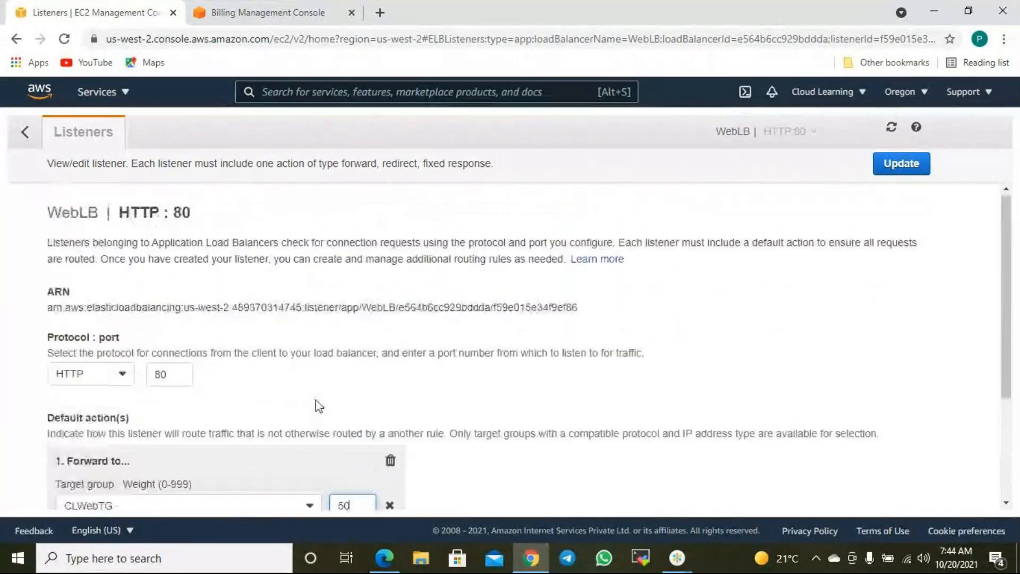
scroll(102, 402, "down", 3)
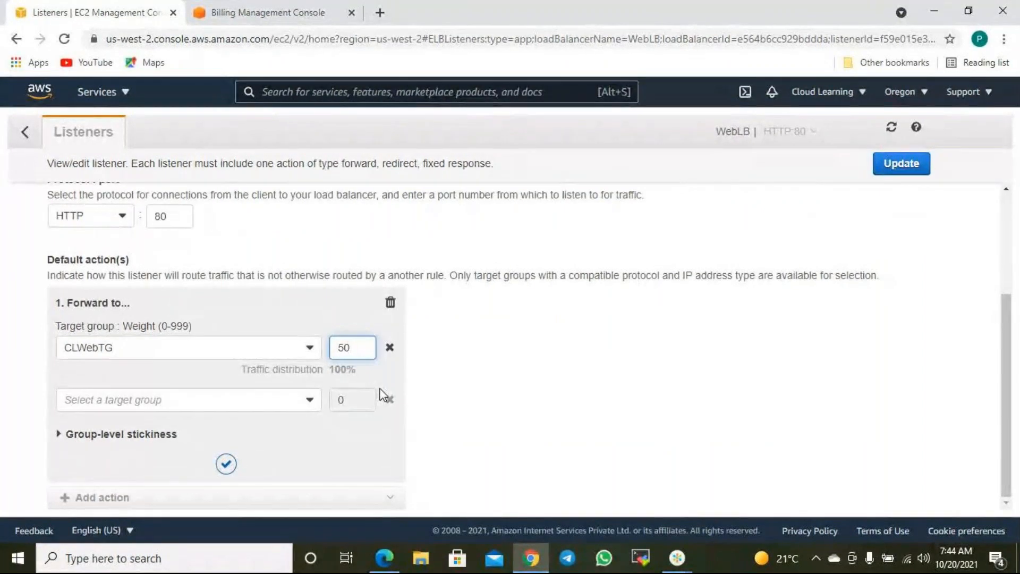
left_click(401, 303)
- Replace the default action with a new Forward to action and expand the group-level stickiness info
left_click(390, 303)
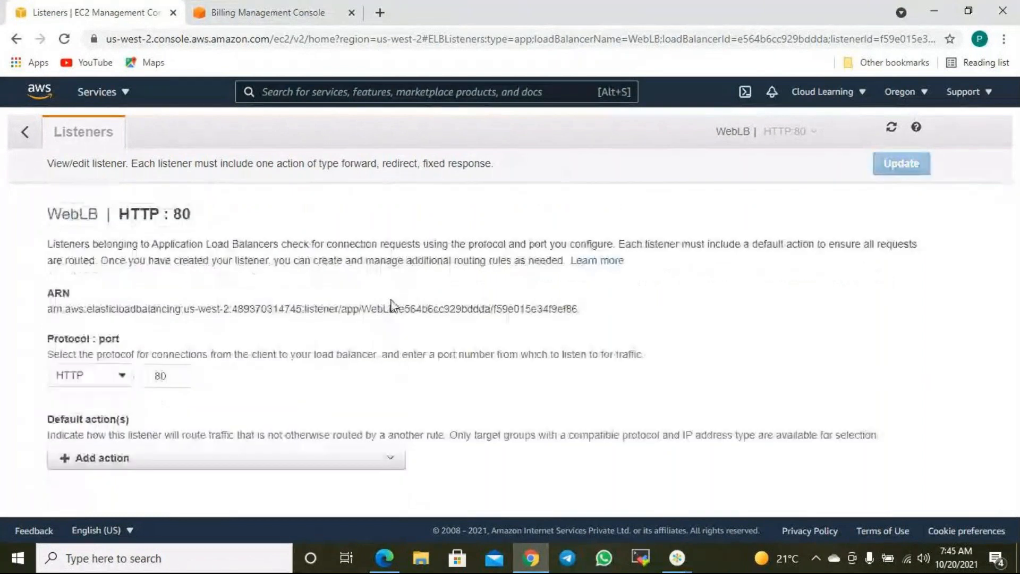
left_click(209, 456)
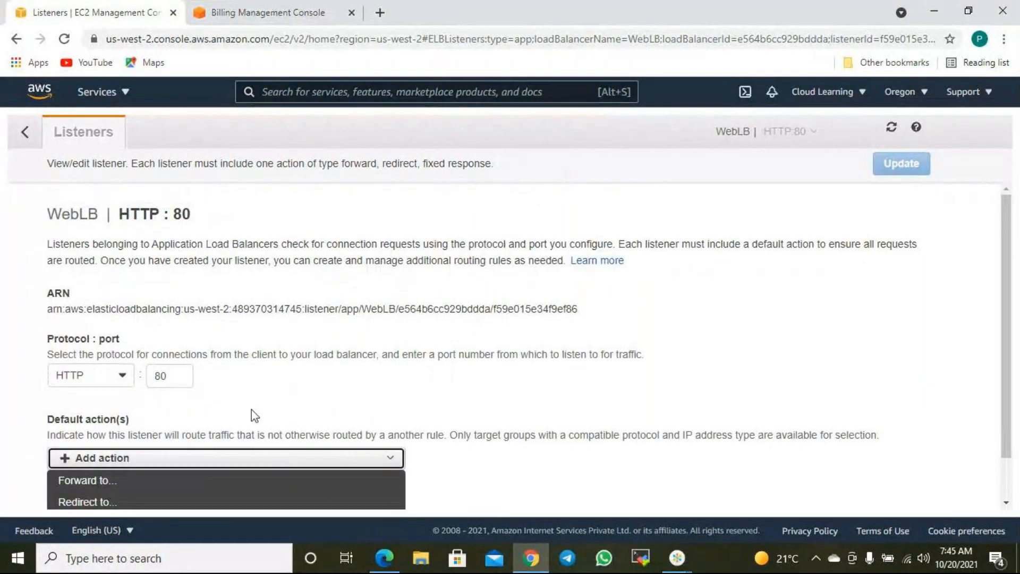
scroll(253, 414, "down", 1)
left_click(125, 437)
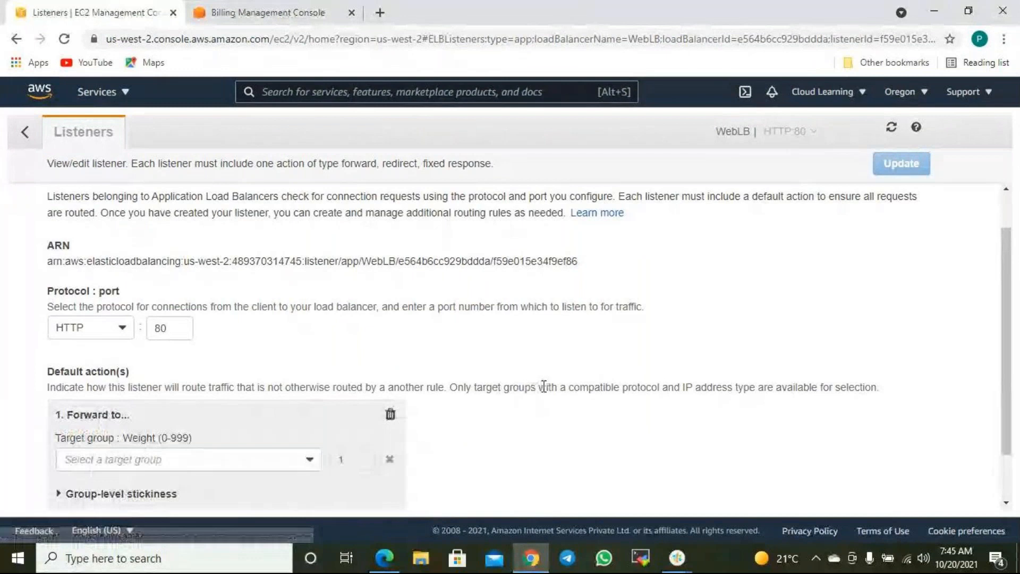
scroll(553, 387, "down", 1)
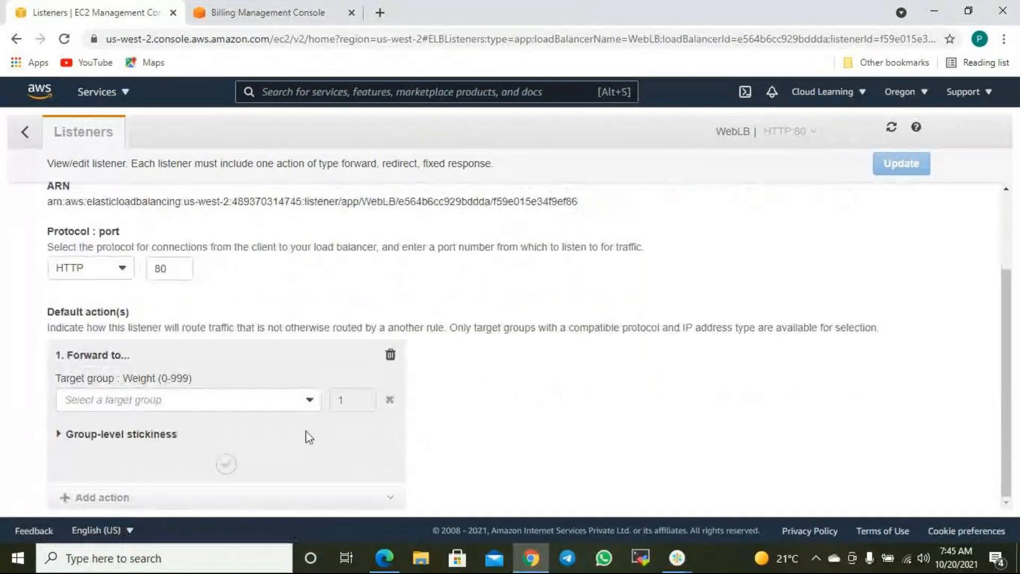
left_click(104, 440)
scroll(444, 429, "down", 2)
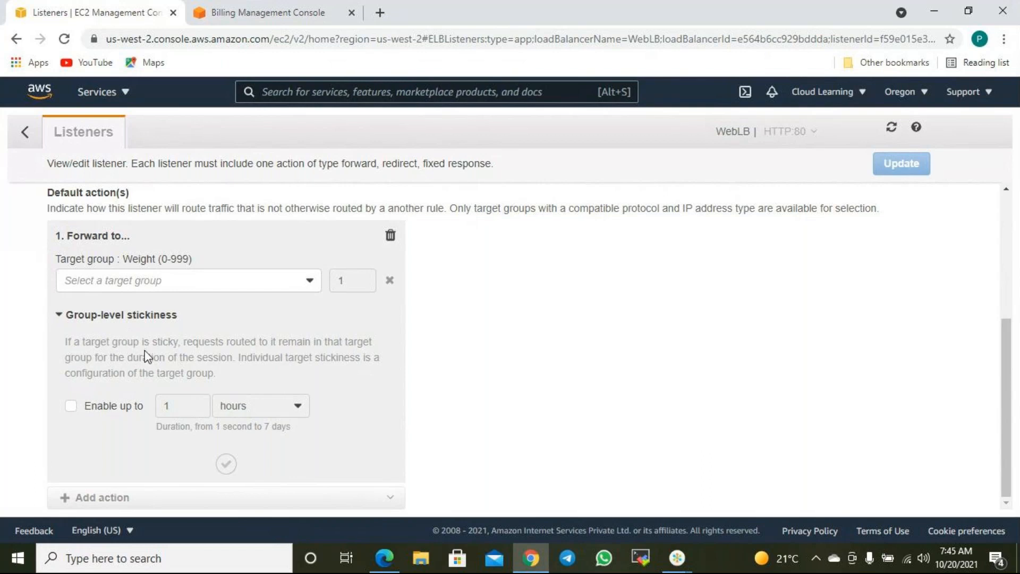
- Read the stickiness explanation, check the target group list, then delete the empty Forward to action
left_click_drag(211, 344, 232, 367)
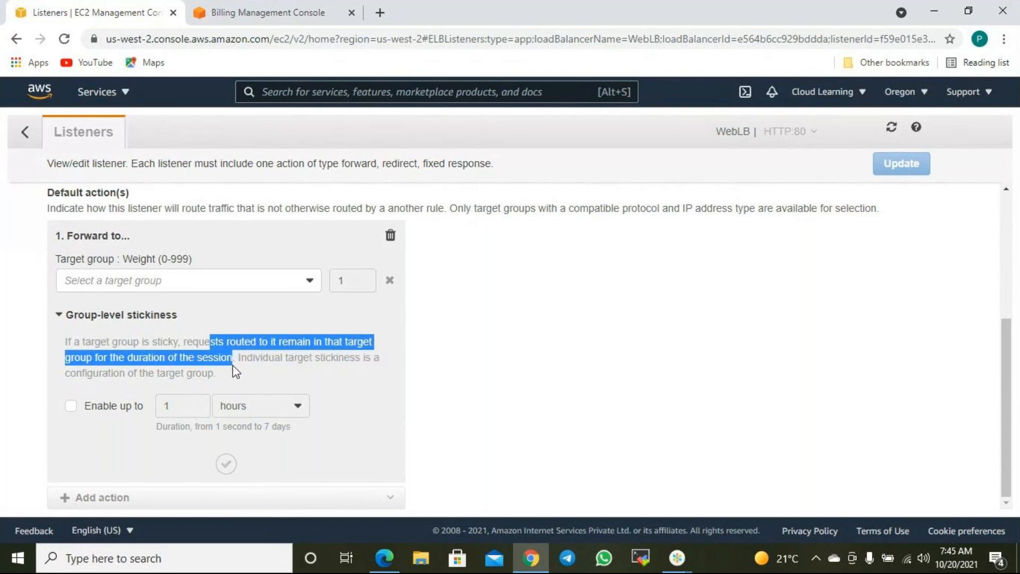
left_click(550, 361)
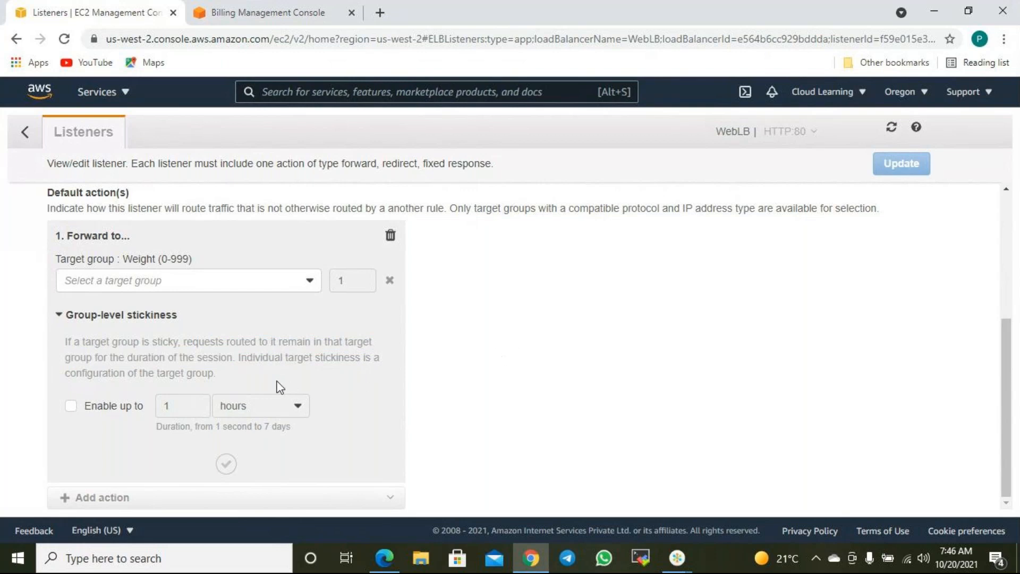
left_click_drag(176, 372, 231, 374)
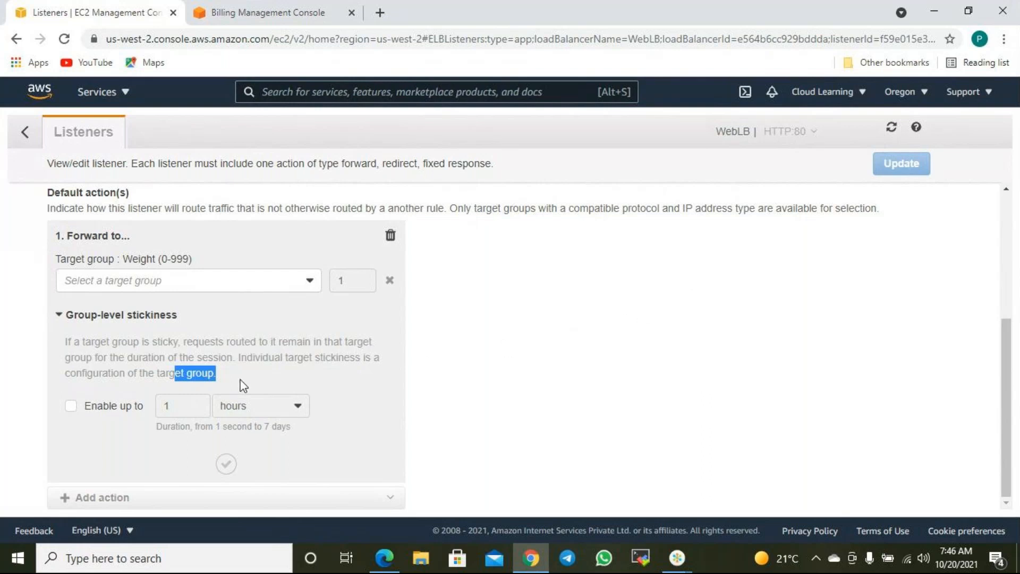
left_click_drag(110, 357, 196, 358)
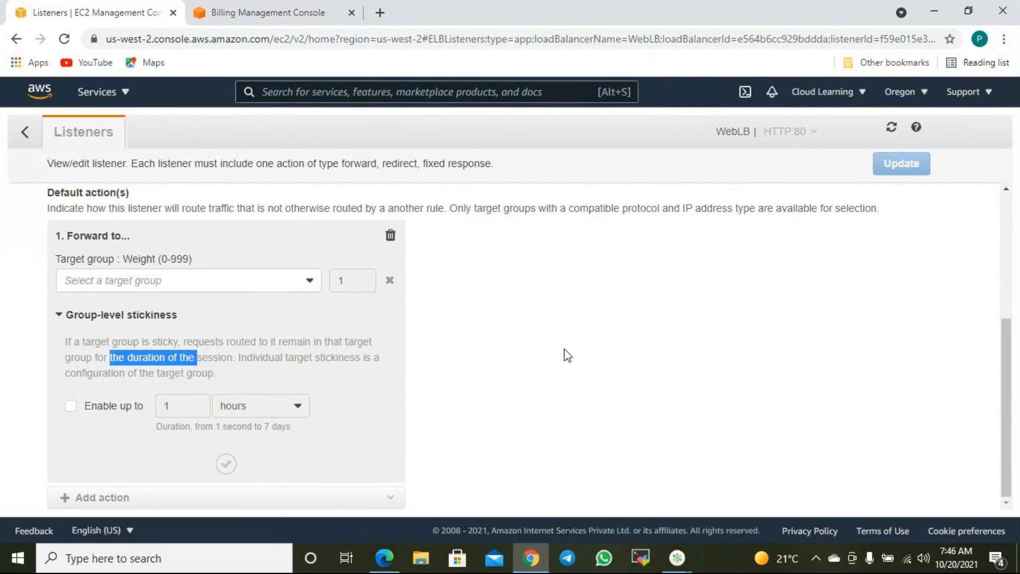
left_click(546, 355)
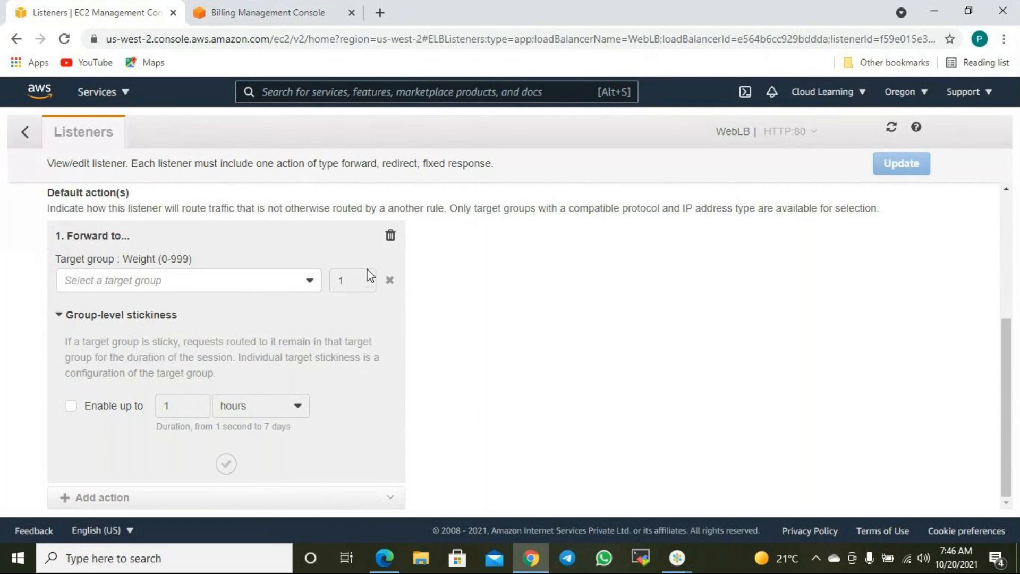
left_click(309, 282)
left_click(309, 282)
left_click(390, 236)
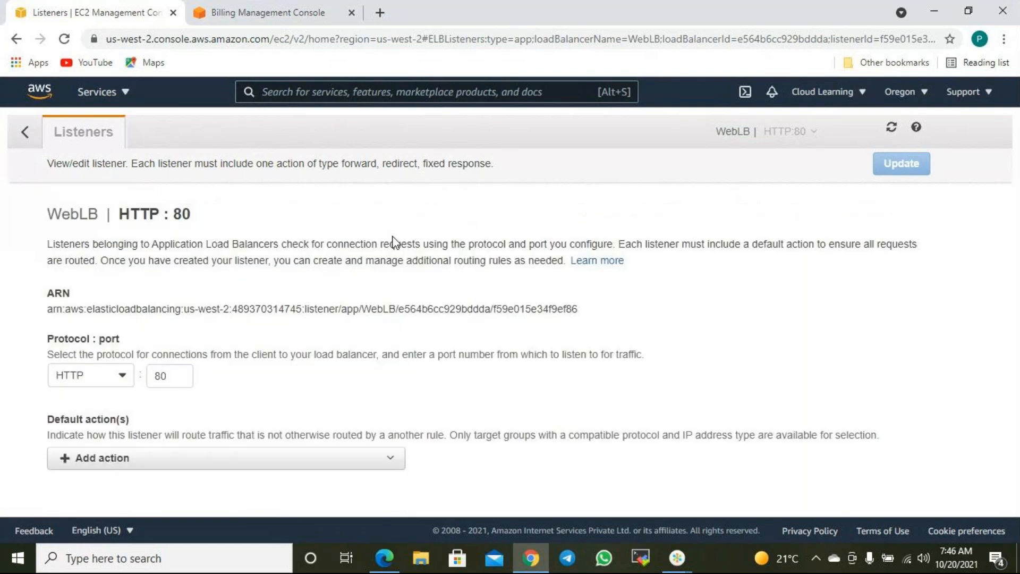
- Add a Forward to default action and look over the available target groups without choosing one
left_click(131, 465)
scroll(207, 467, "down", 1)
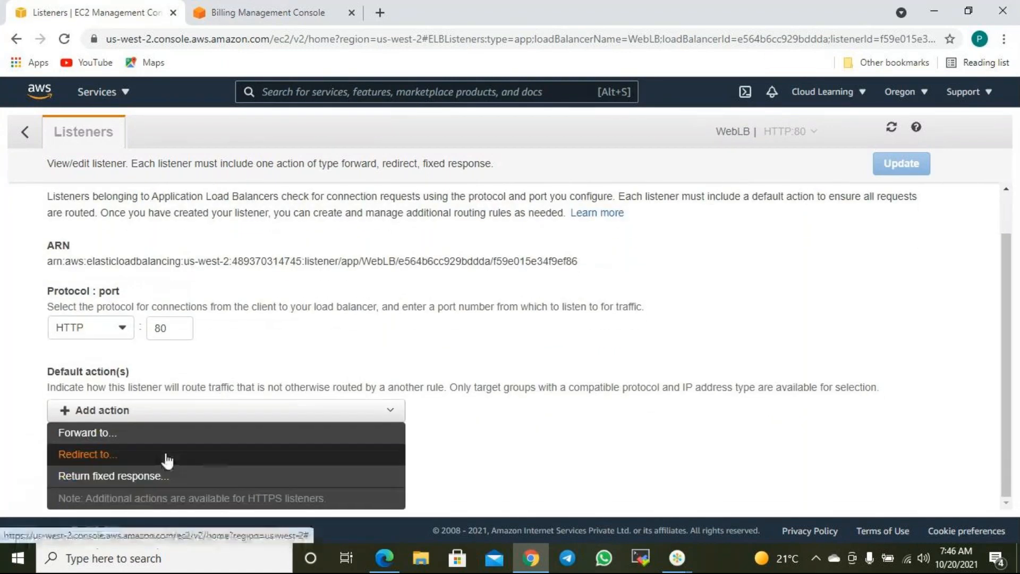
left_click(139, 433)
scroll(402, 461, "down", 1)
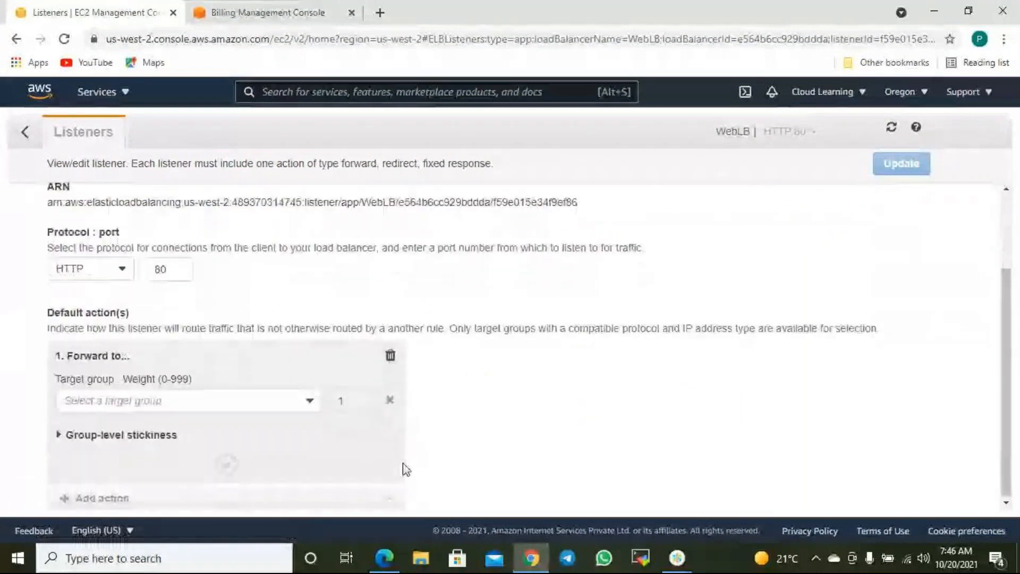
left_click(306, 402)
left_click(245, 404)
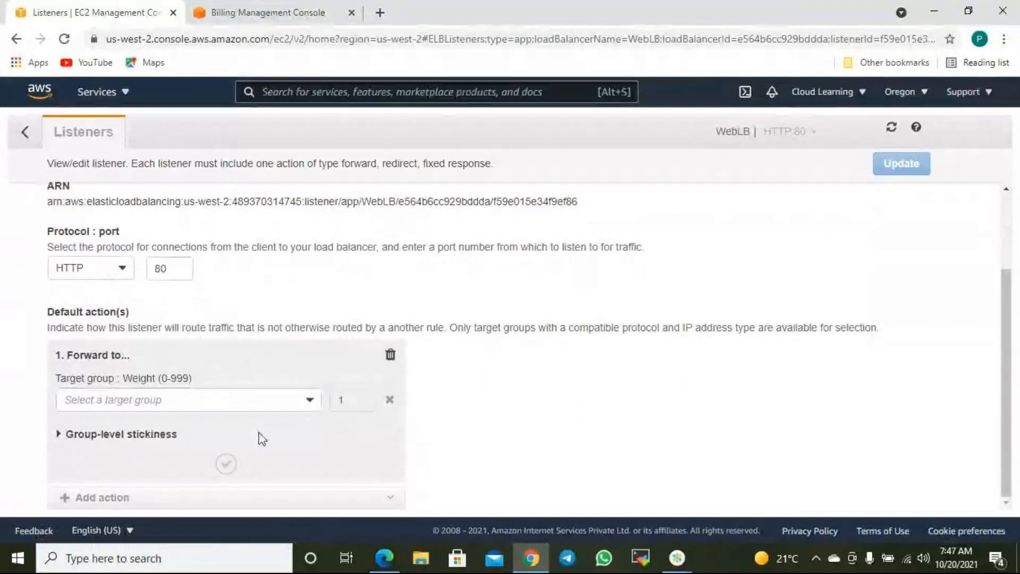
scroll(108, 495, "up", 3)
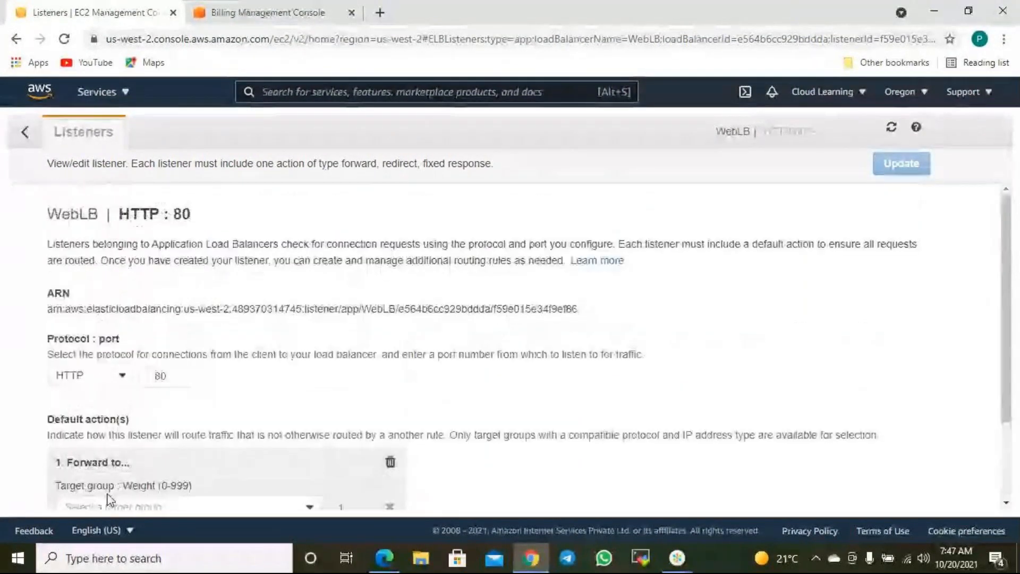
- Switch the listener to HTTPS with ELBSecurityPolicy-2016-08, then delete the Forward to action
left_click(118, 374)
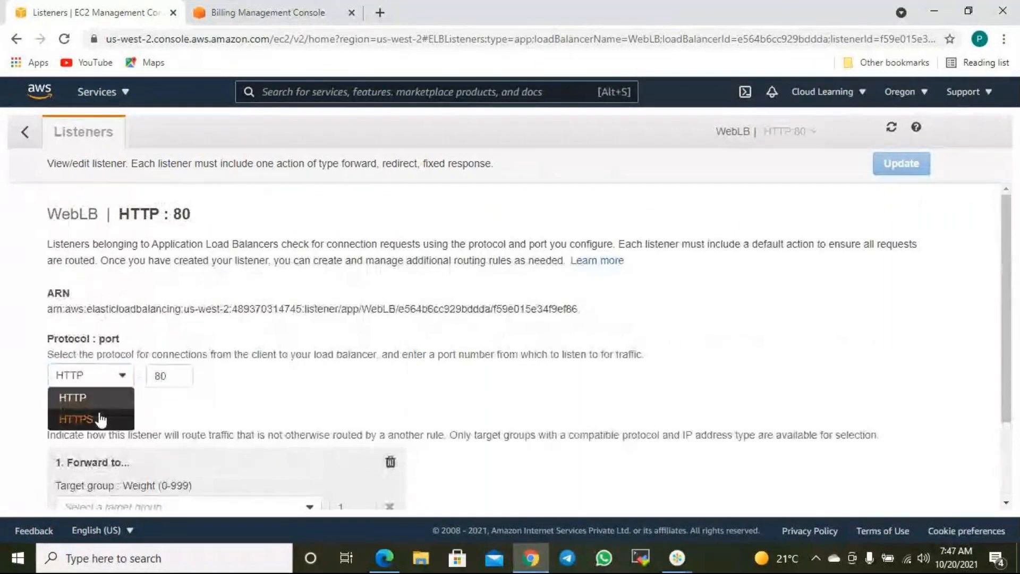
left_click(100, 419)
scroll(250, 423, "down", 4)
scroll(119, 424, "down", 2)
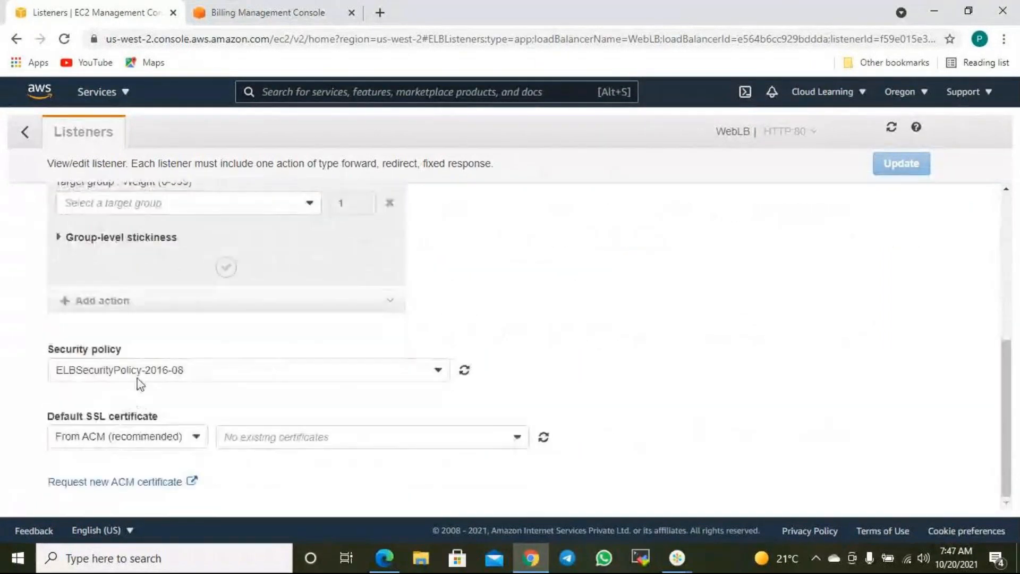
left_click(137, 374)
left_click(137, 373)
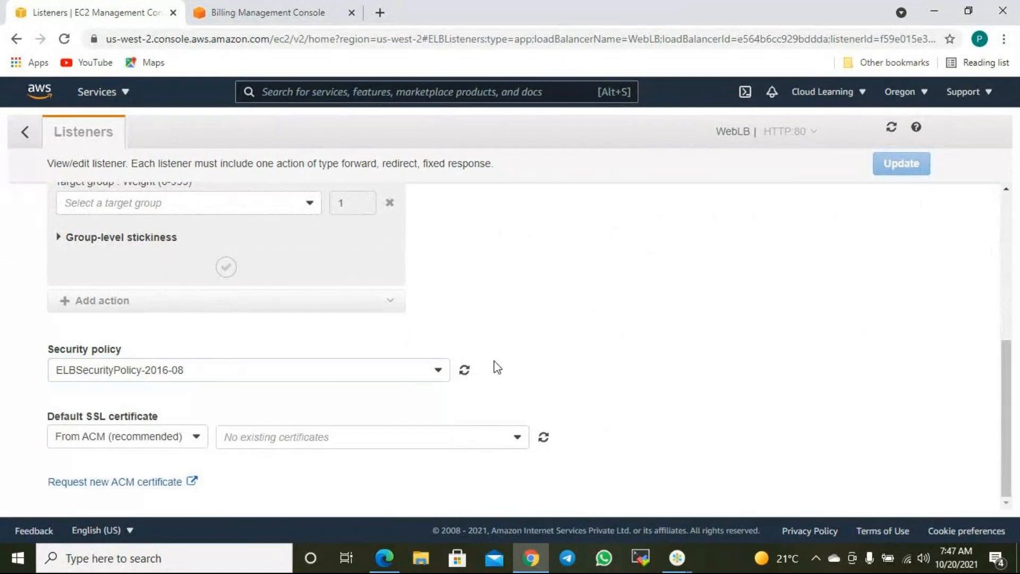
scroll(223, 439, "up", 3)
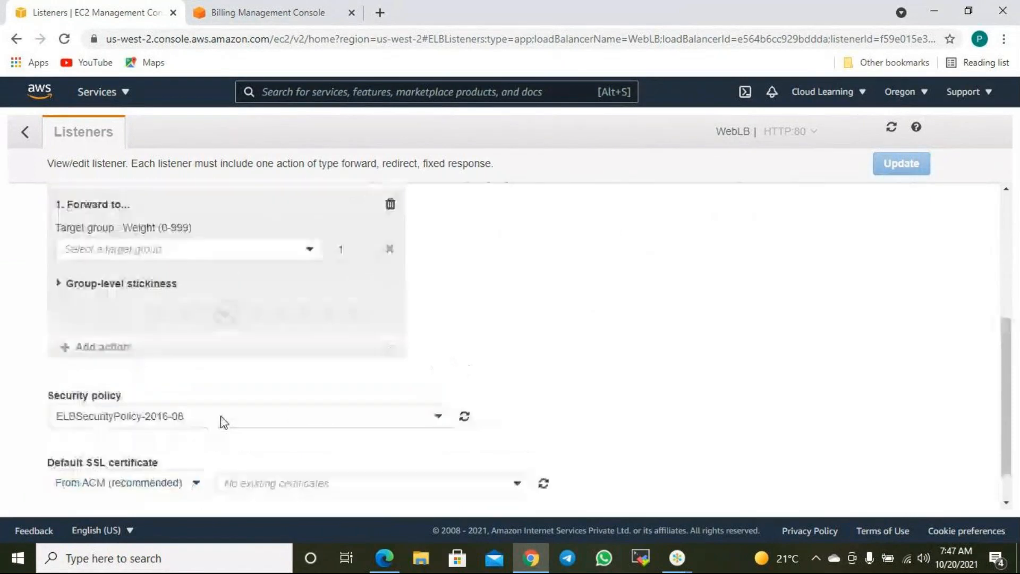
left_click(390, 307)
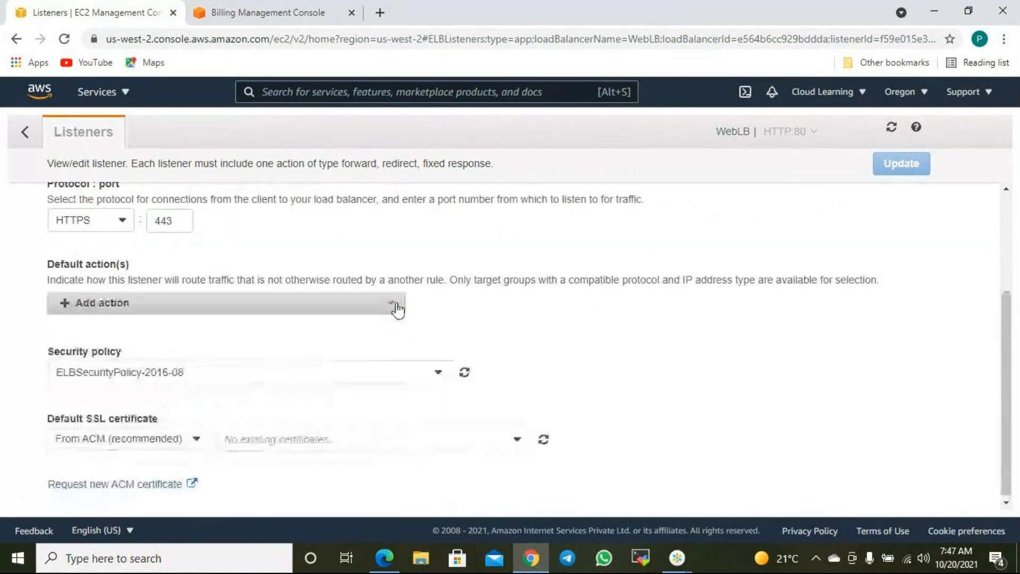
scroll(680, 339, "up", 3)
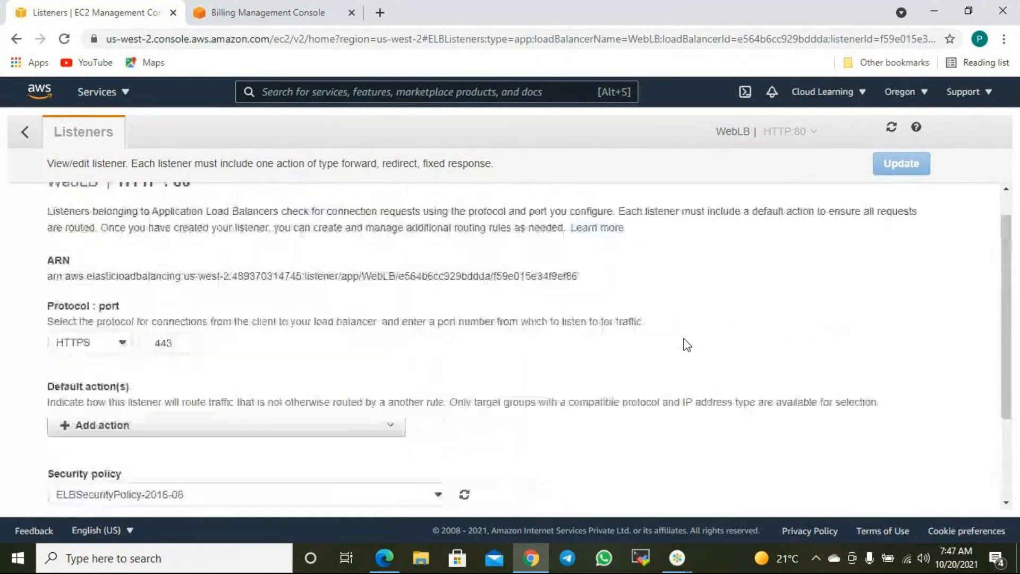
- Stay on the unsaved listener edit page and set its protocol back to HTTP
left_click(24, 132)
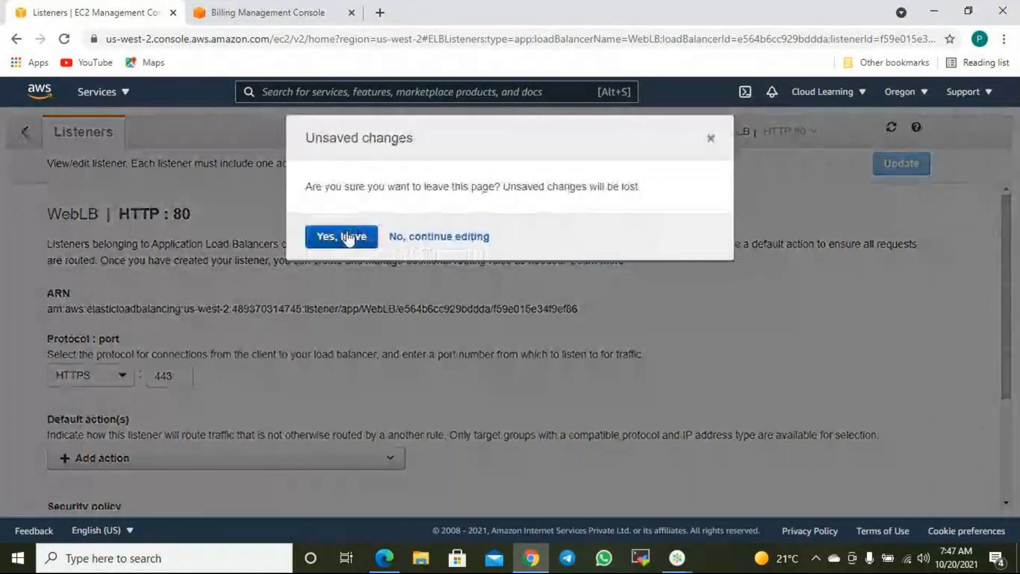
left_click(460, 238)
scroll(317, 270, "down", 3)
scroll(317, 270, "up", 3)
scroll(464, 261, "down", 3)
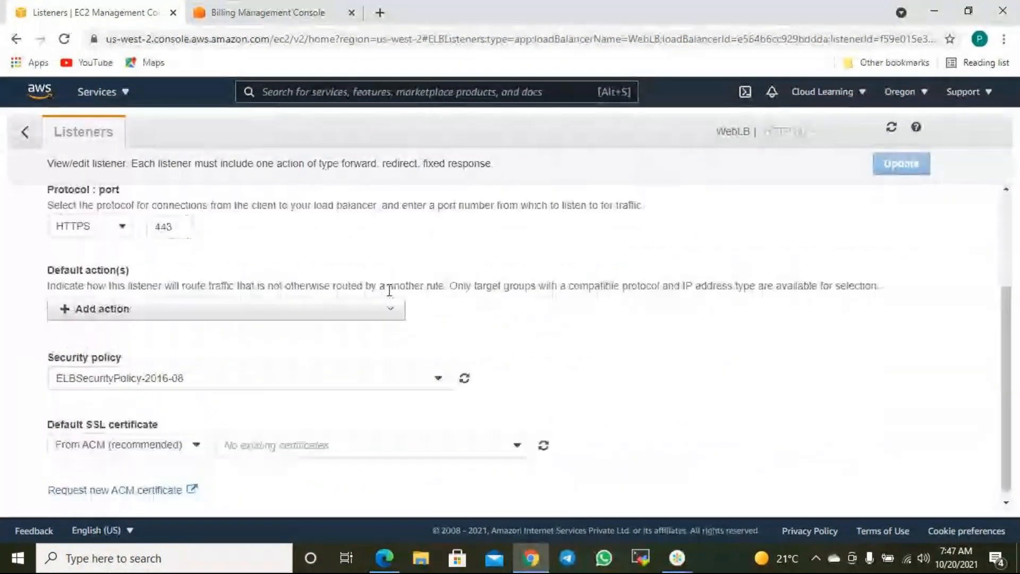
left_click(104, 237)
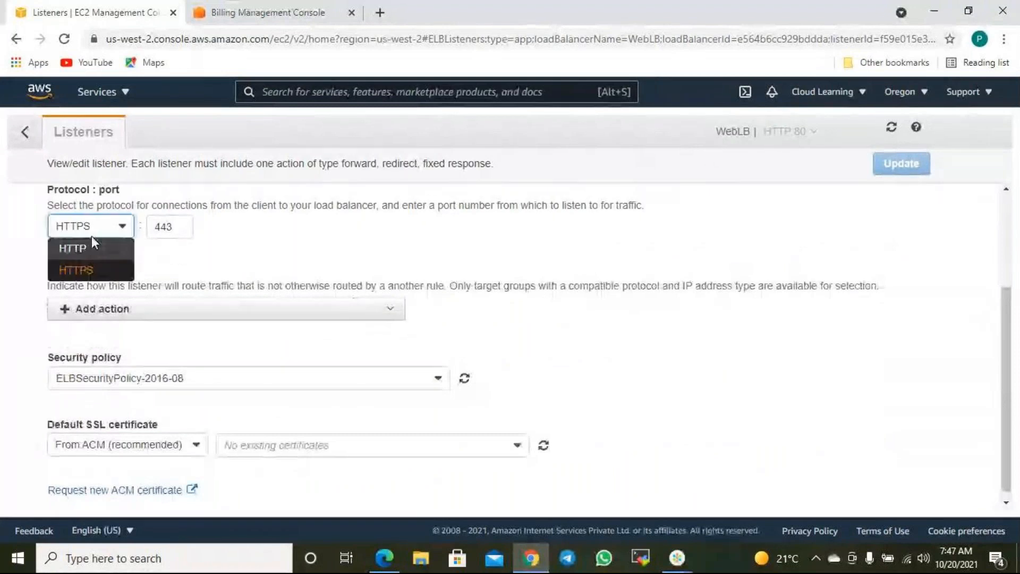
left_click(91, 246)
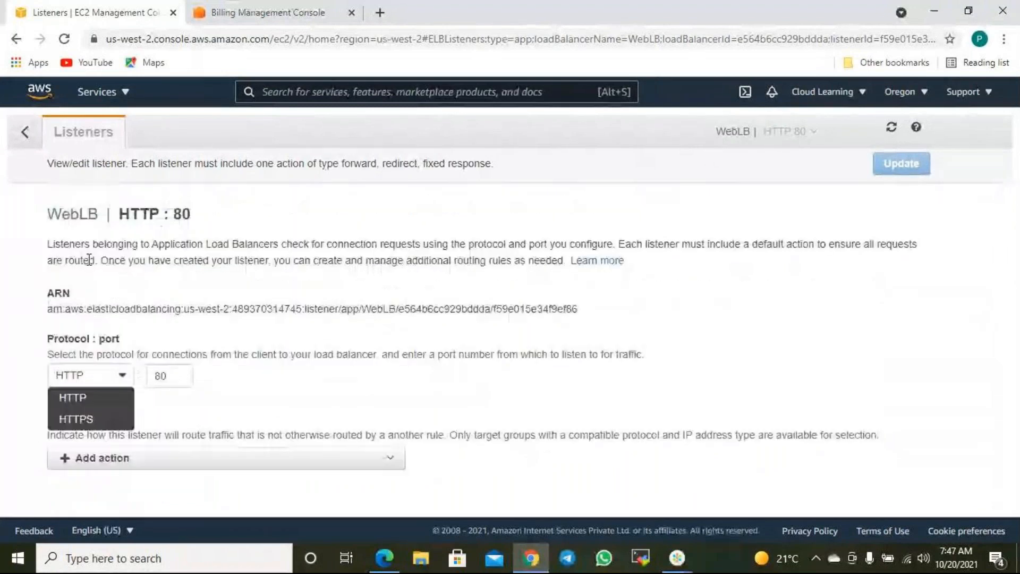
- Add a Return fixed response default action returning 503 text/plain
left_click(154, 464)
left_click(93, 475)
scroll(433, 456, "down", 2)
scroll(433, 455, "down", 2)
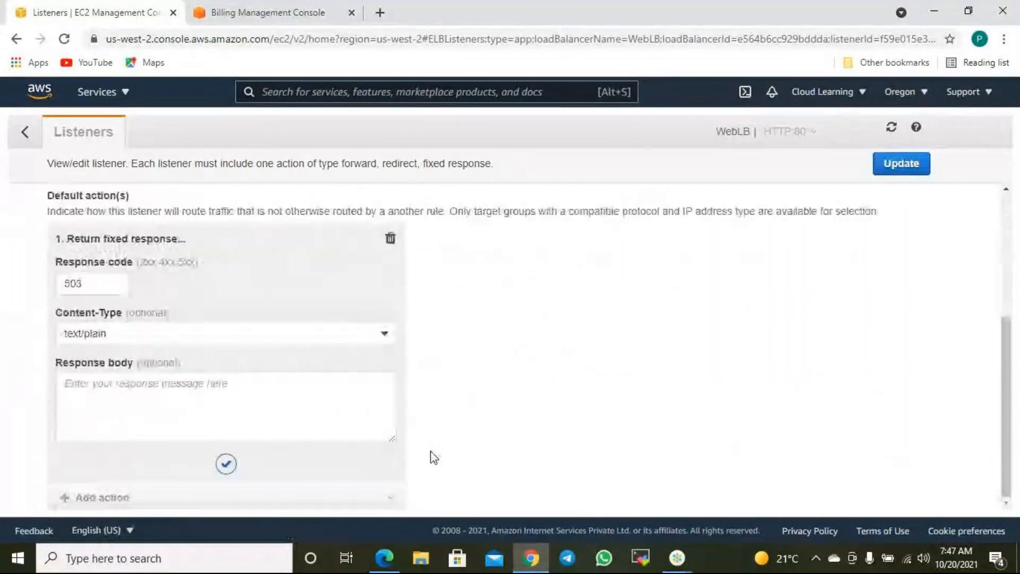
scroll(422, 409, "up", 5)
- Recheck the protocol dropdown, keeping the listener on HTTP port 80
left_click(101, 381)
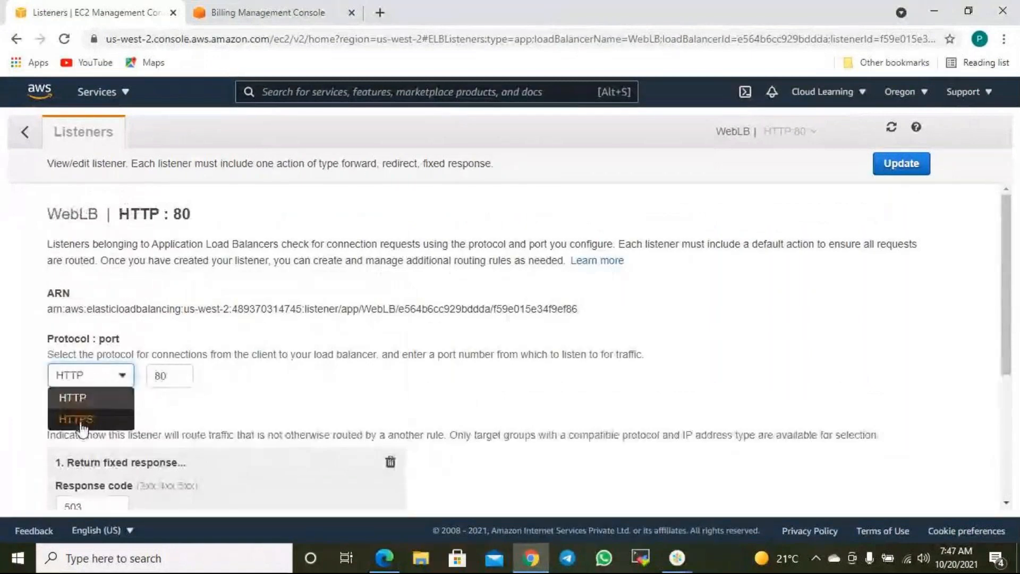
left_click(81, 397)
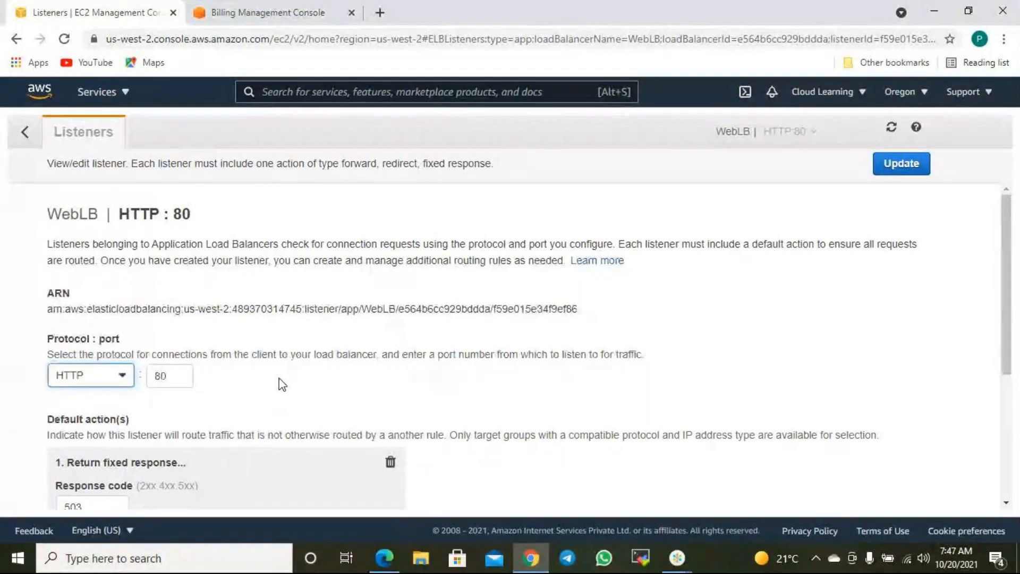
scroll(273, 380, "down", 3)
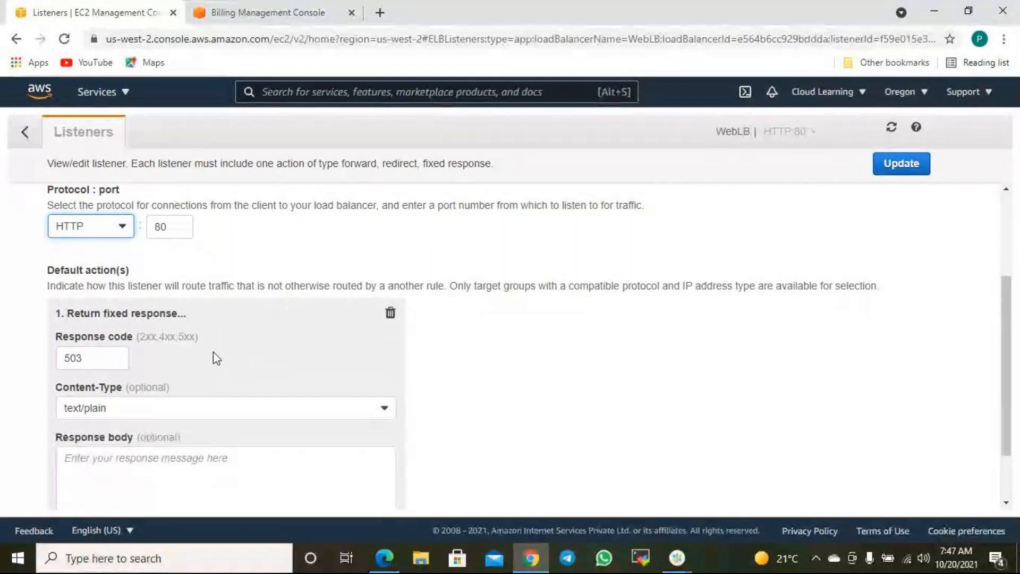
scroll(101, 249, "up", 3)
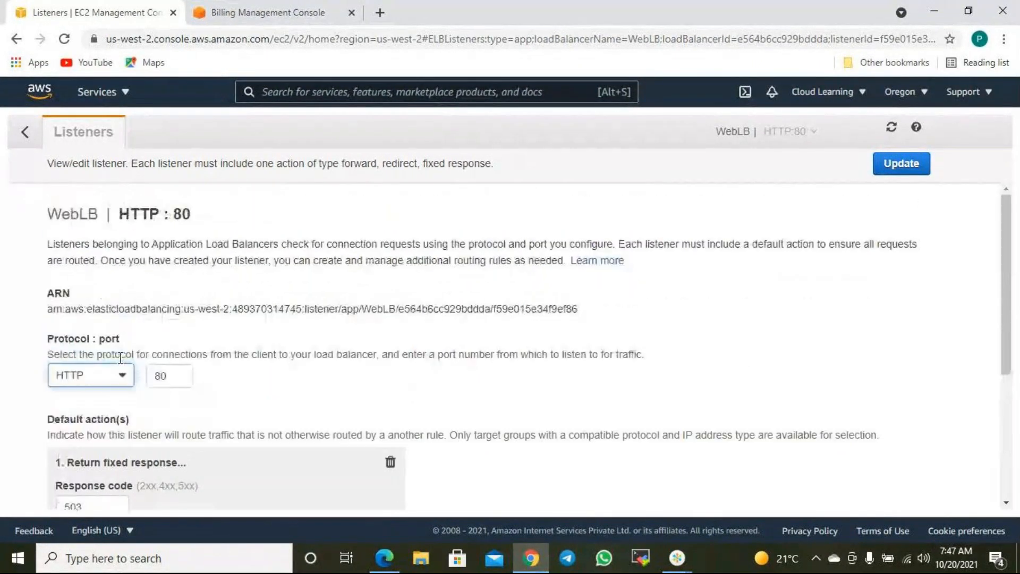
scroll(122, 382, "down", 1)
scroll(122, 381, "down", 2)
scroll(133, 348, "down", 2)
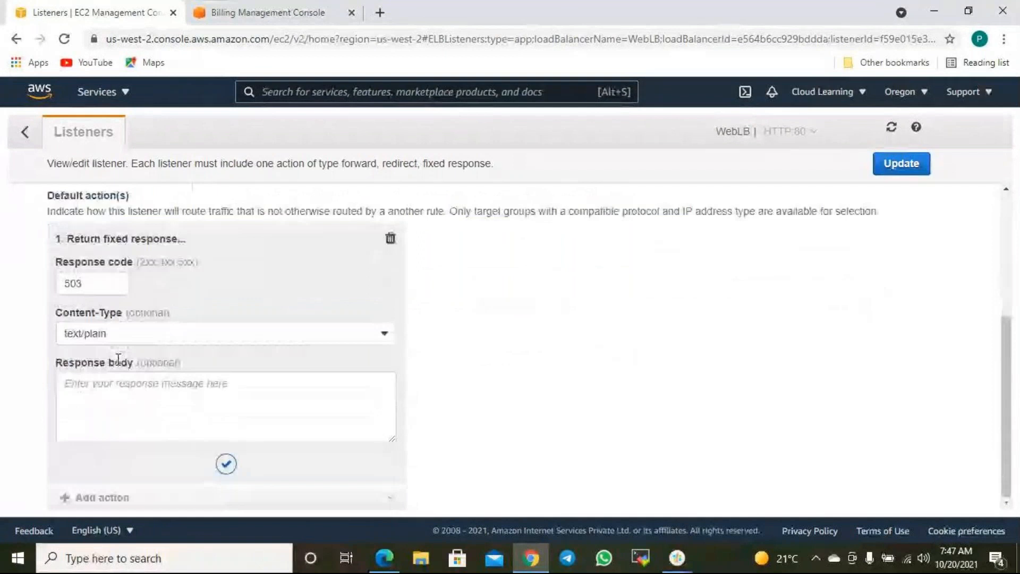
scroll(118, 359, "up", 3)
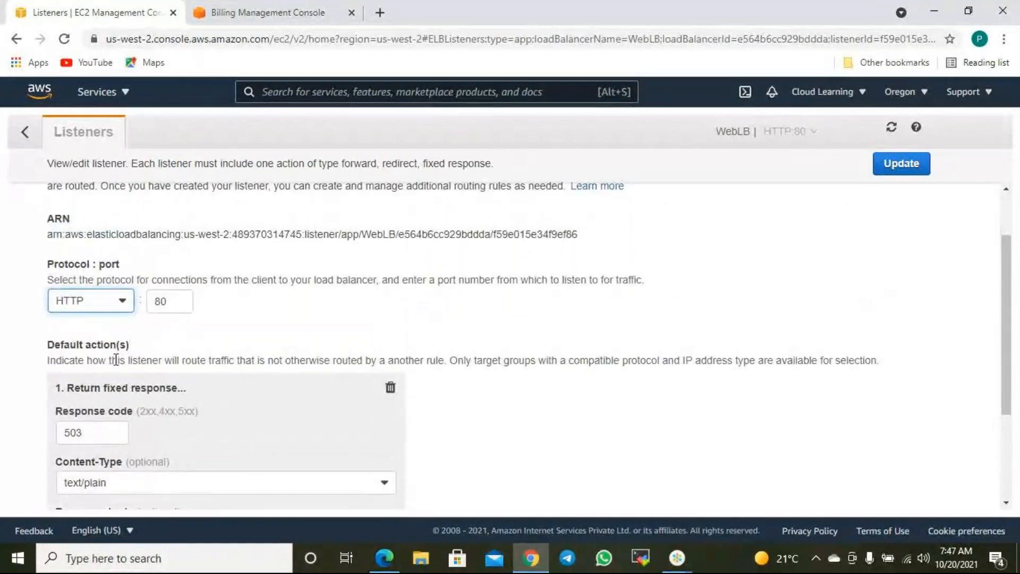
left_click(118, 308)
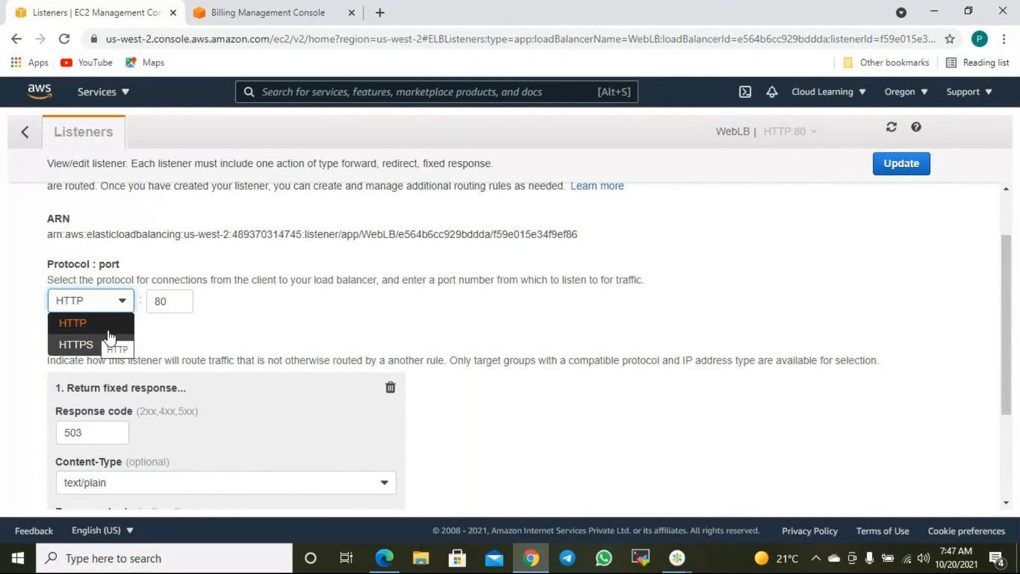
left_click(181, 333)
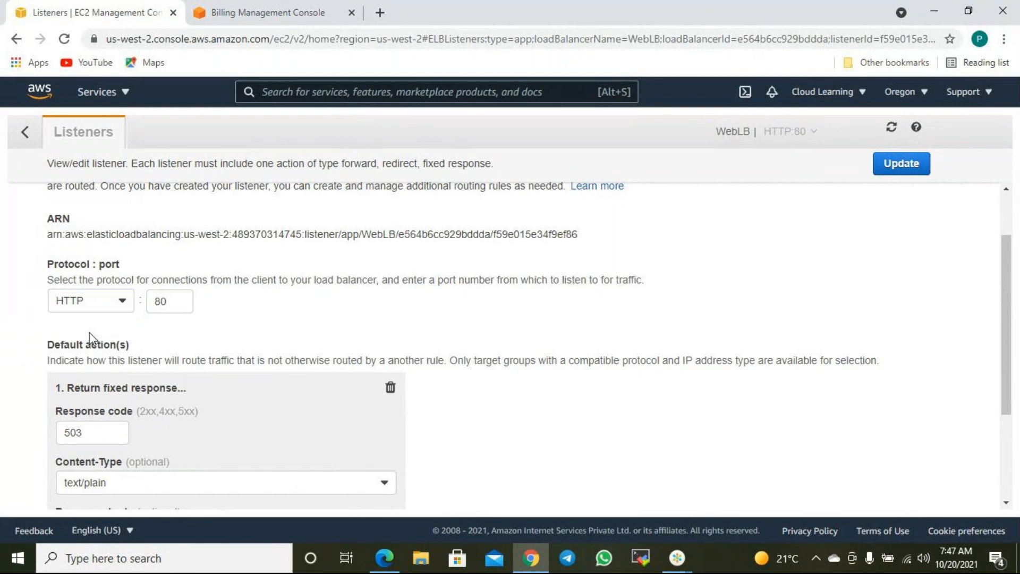
left_click(117, 305)
left_click(256, 335)
scroll(257, 340, "down", 3)
scroll(453, 334, "up", 4)
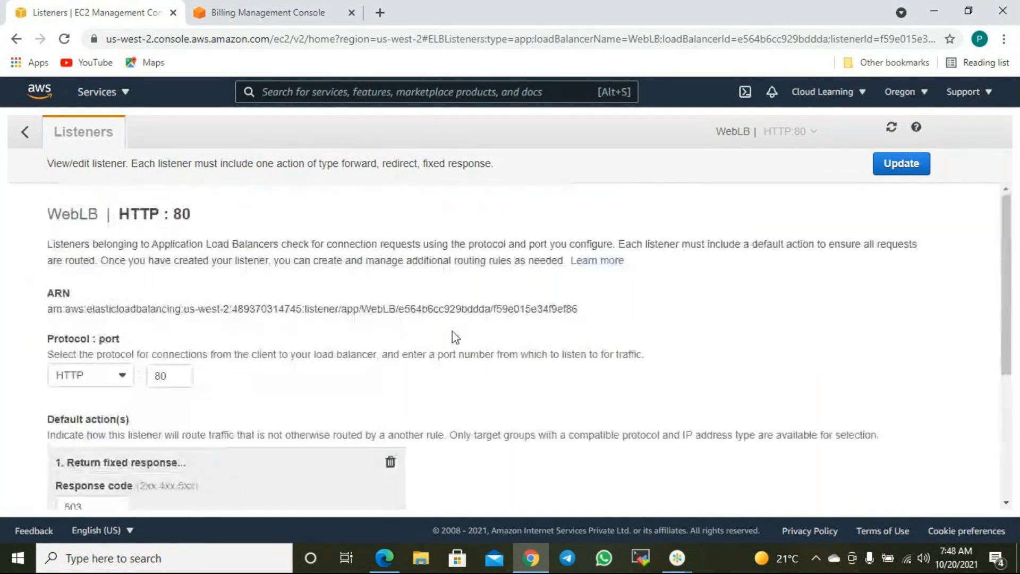
scroll(155, 278, "down", 4)
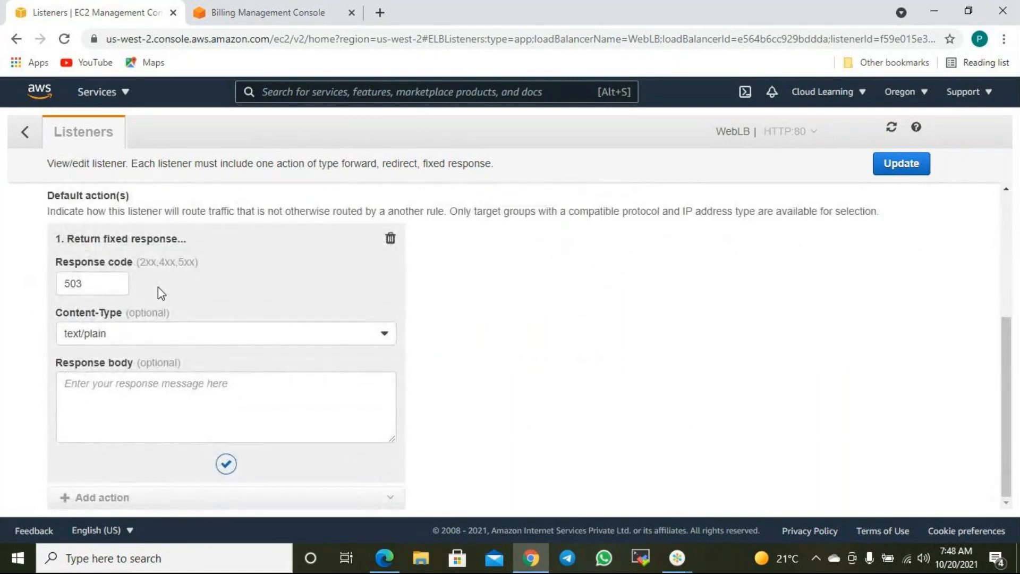
scroll(129, 283, "up", 3)
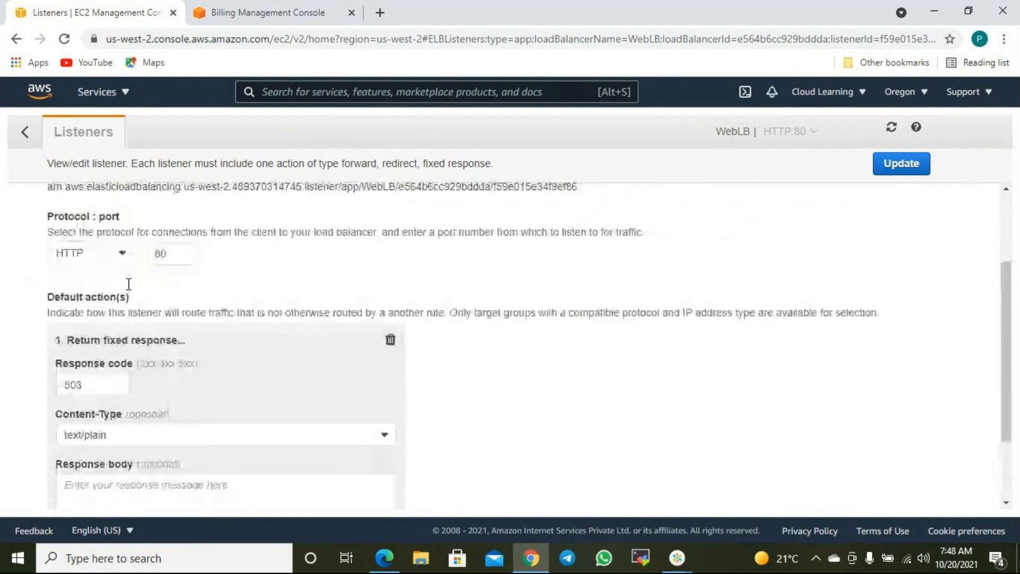
scroll(112, 447, "down", 3)
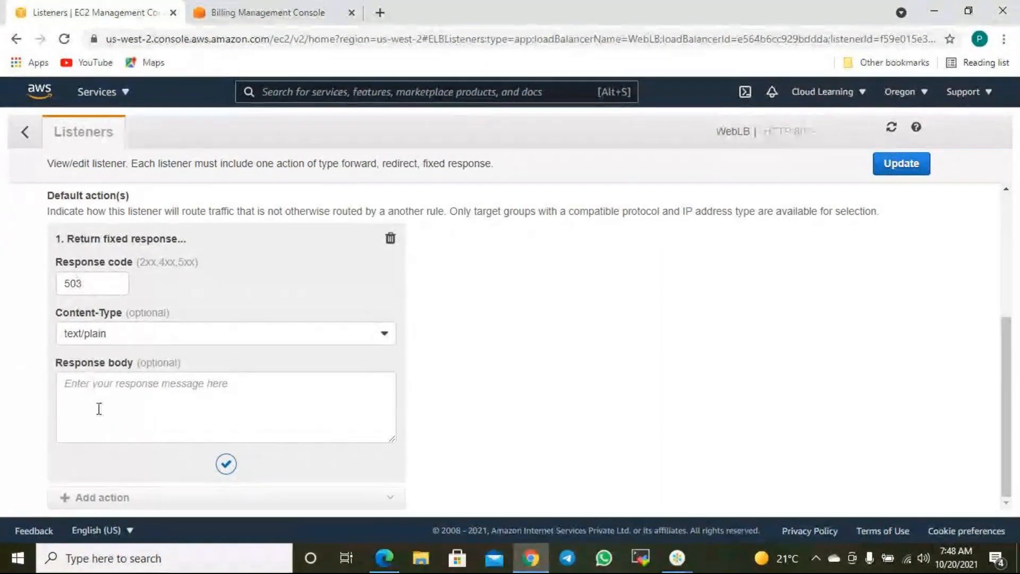
- Review the fixed response's message body and confirm HTTP remains the protocol
left_click(90, 394)
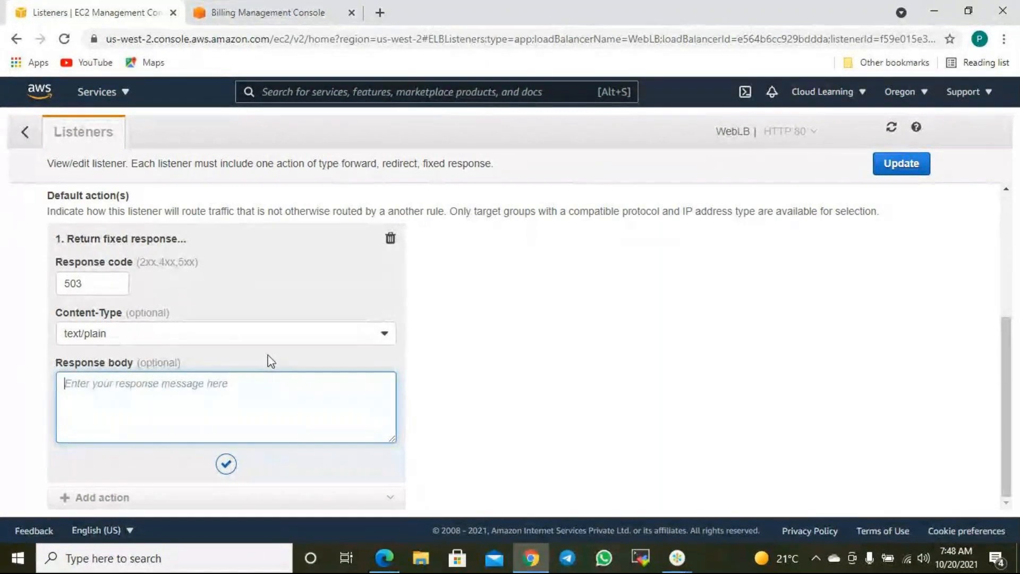
scroll(271, 361, "up", 2)
scroll(271, 361, "up", 3)
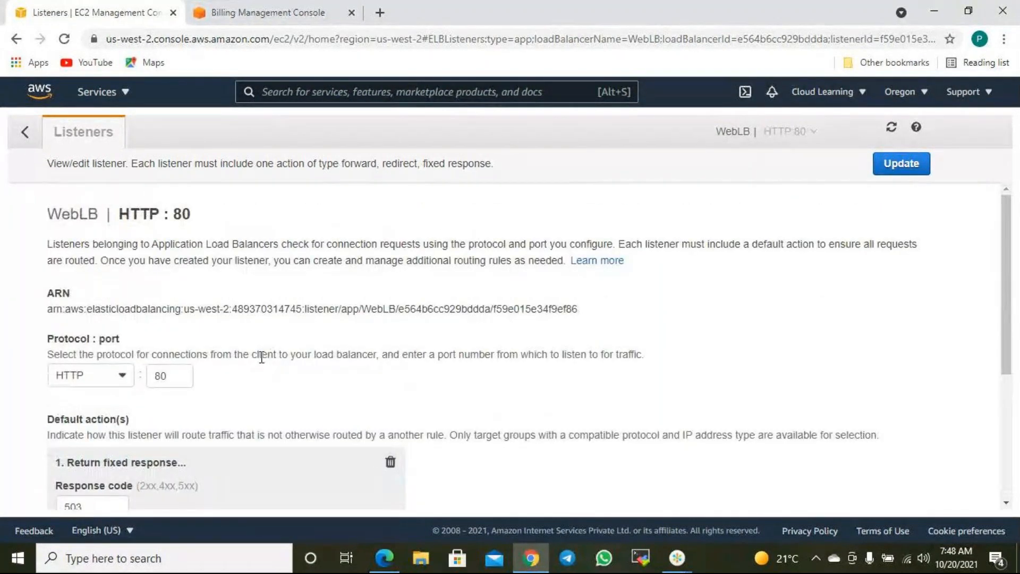
scroll(261, 357, "down", 2)
left_click(95, 301)
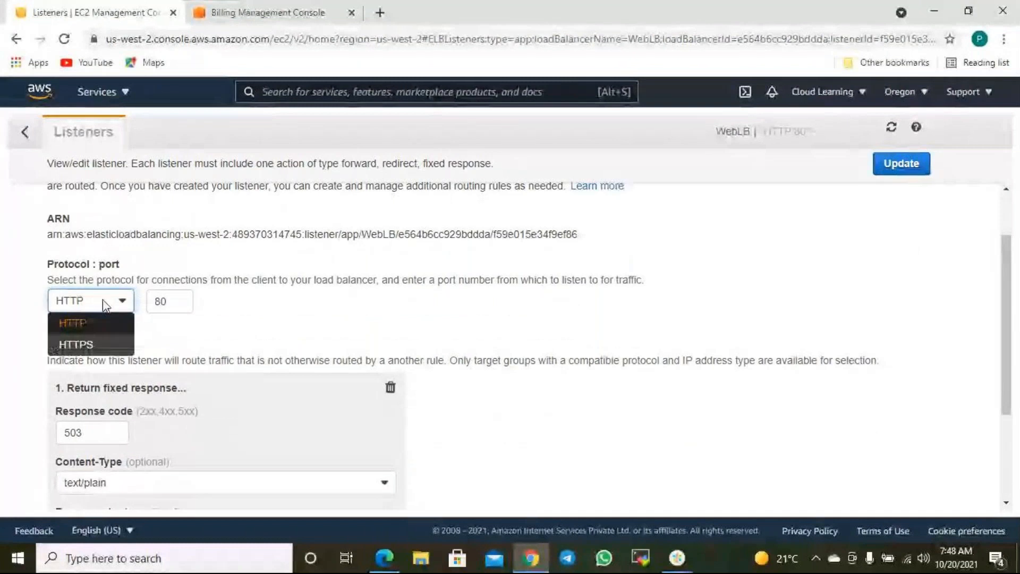
left_click(343, 350)
scroll(330, 333, "up", 2)
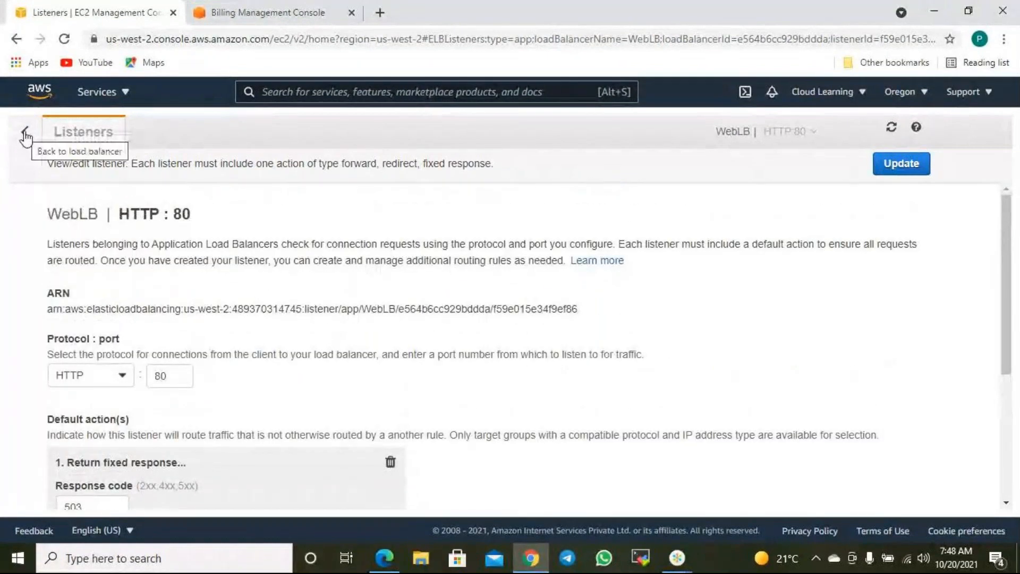
scroll(216, 325, "down", 4)
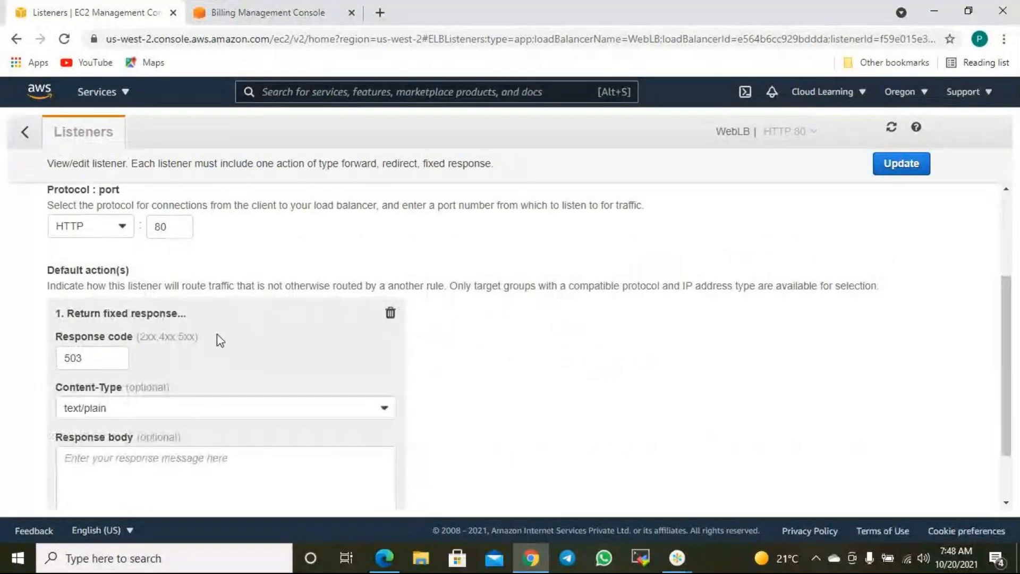
scroll(223, 341, "up", 4)
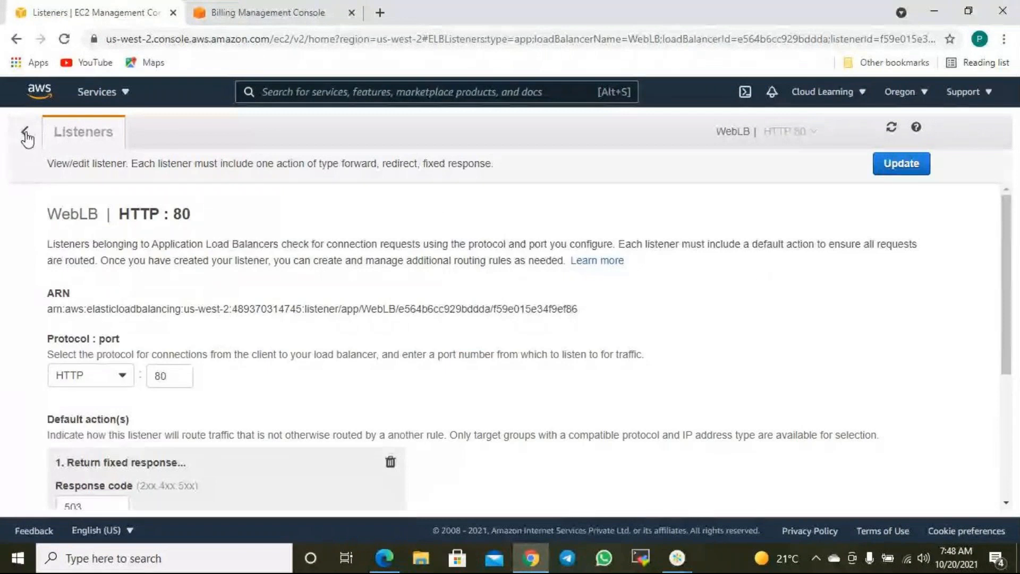
scroll(294, 357, "down", 2)
scroll(296, 364, "up", 2)
scroll(345, 345, "down", 4)
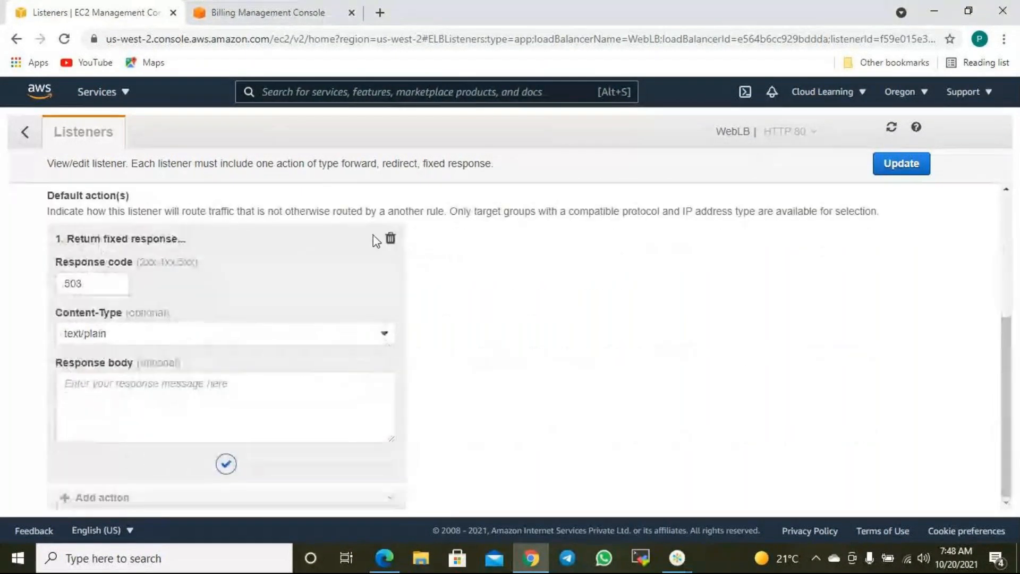
- Replace the fixed 503 response with a Forward to CLWebTG action and save the listener
left_click(390, 239)
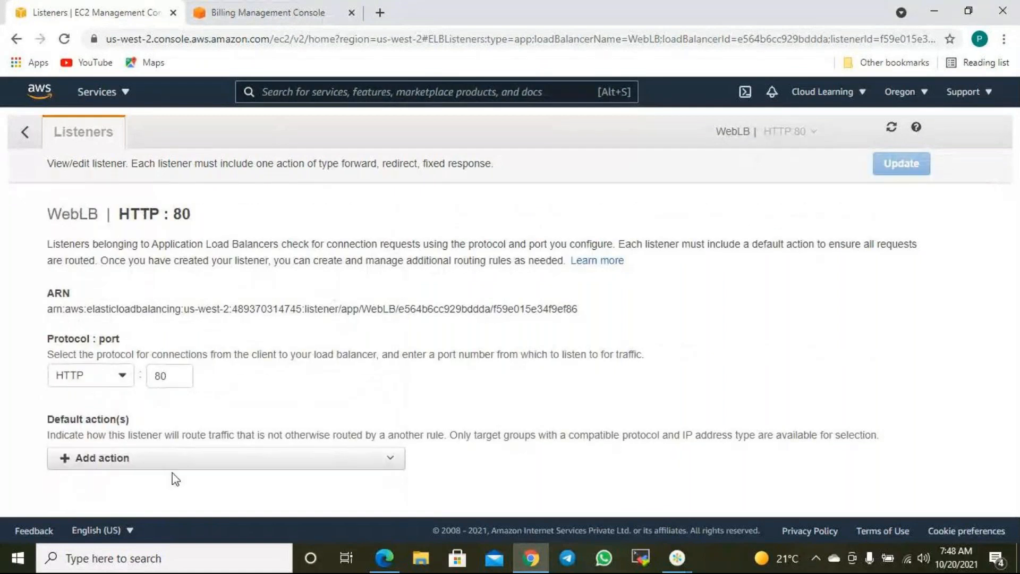
left_click(153, 460)
left_click(104, 482)
scroll(343, 441, "down", 2)
left_click(213, 400)
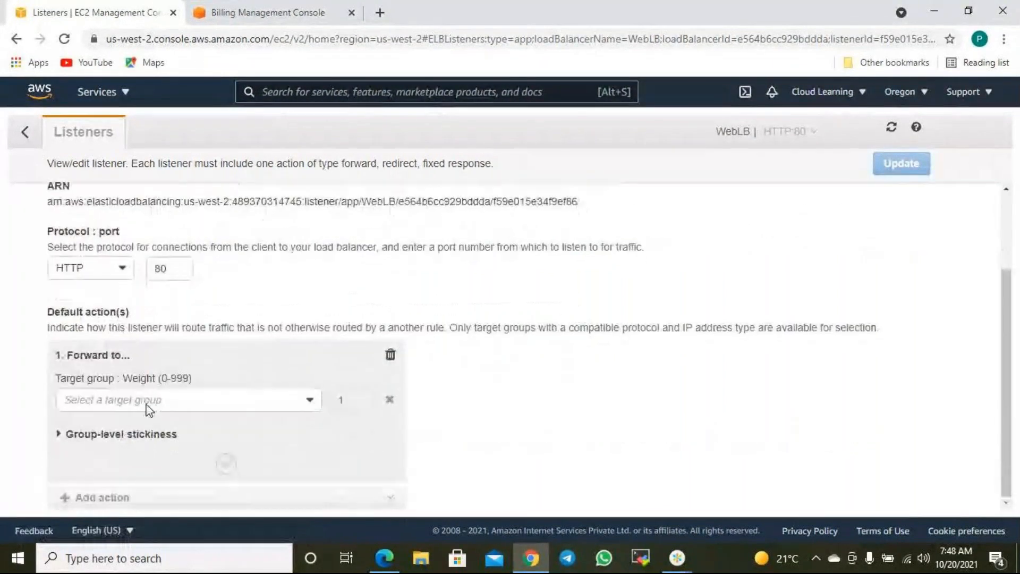
left_click(107, 421)
scroll(489, 450, "down", 1)
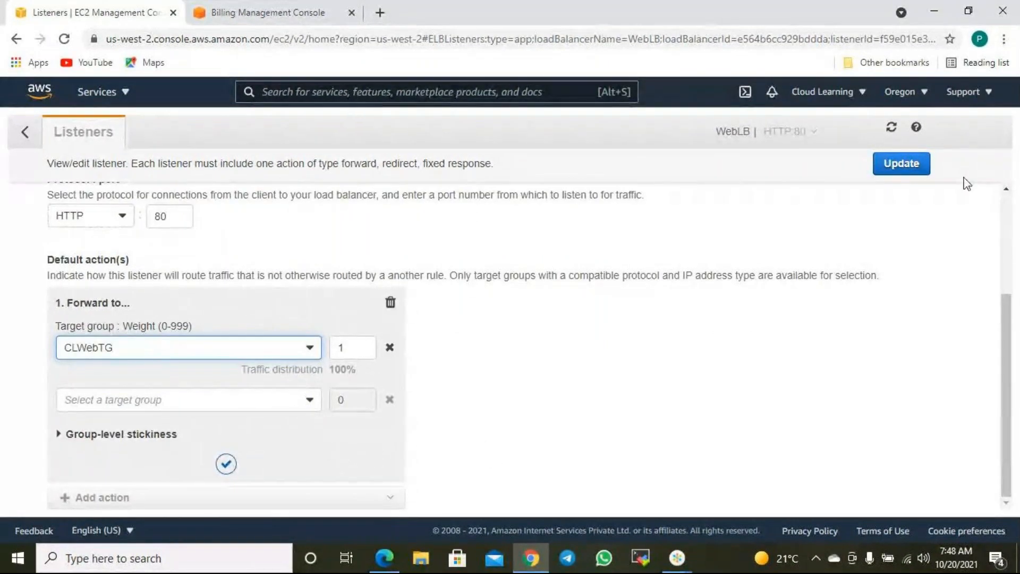
left_click(903, 165)
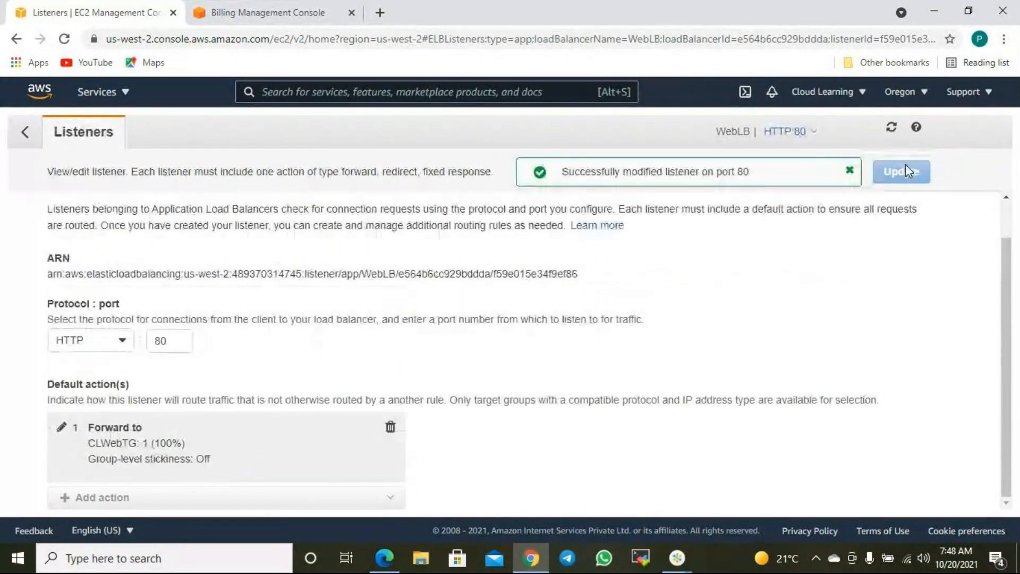
scroll(606, 213, "up", 1)
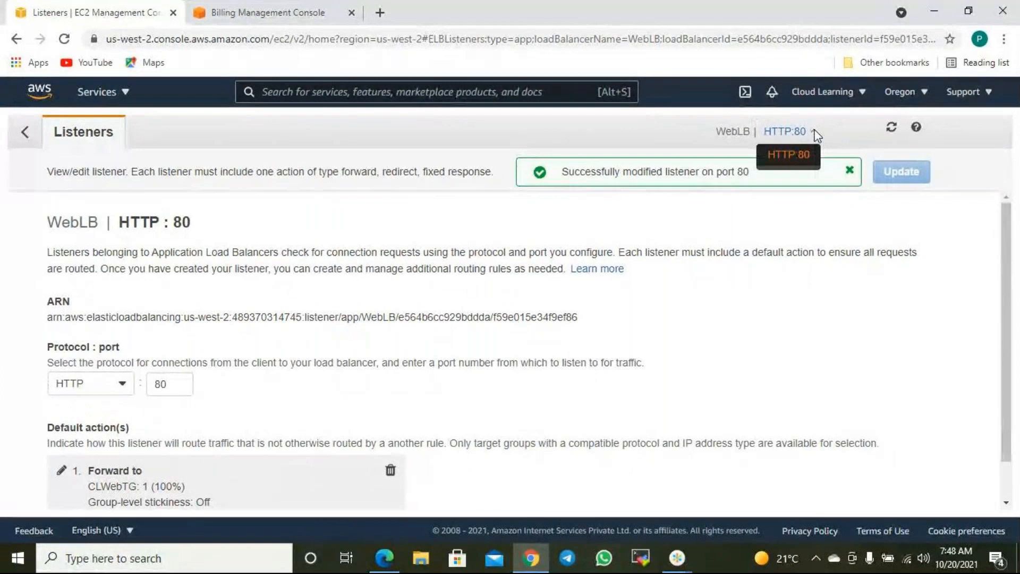
- Start a second WebLB listener whose default action forwards to a target group
left_click(26, 133)
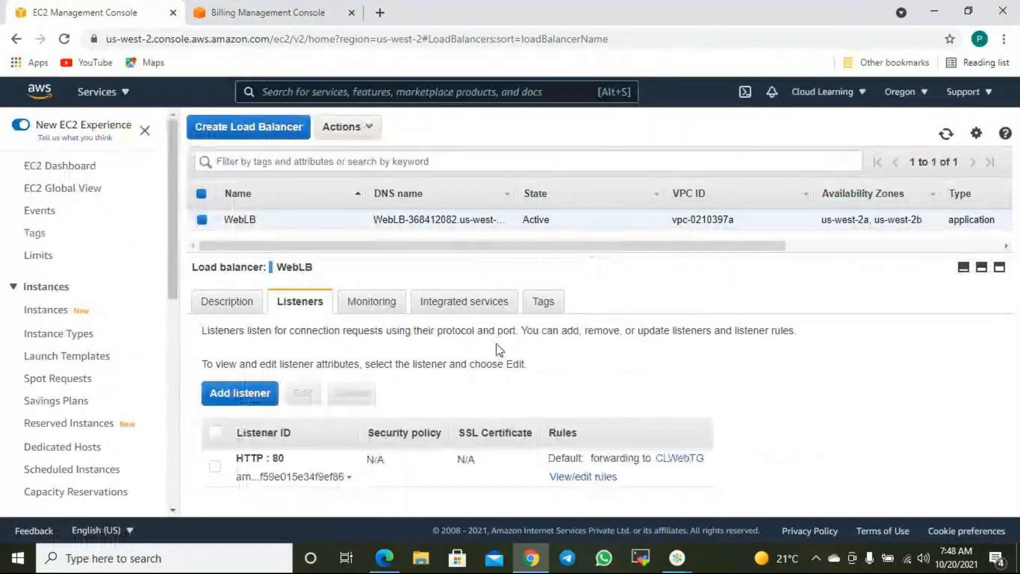
left_click(215, 466)
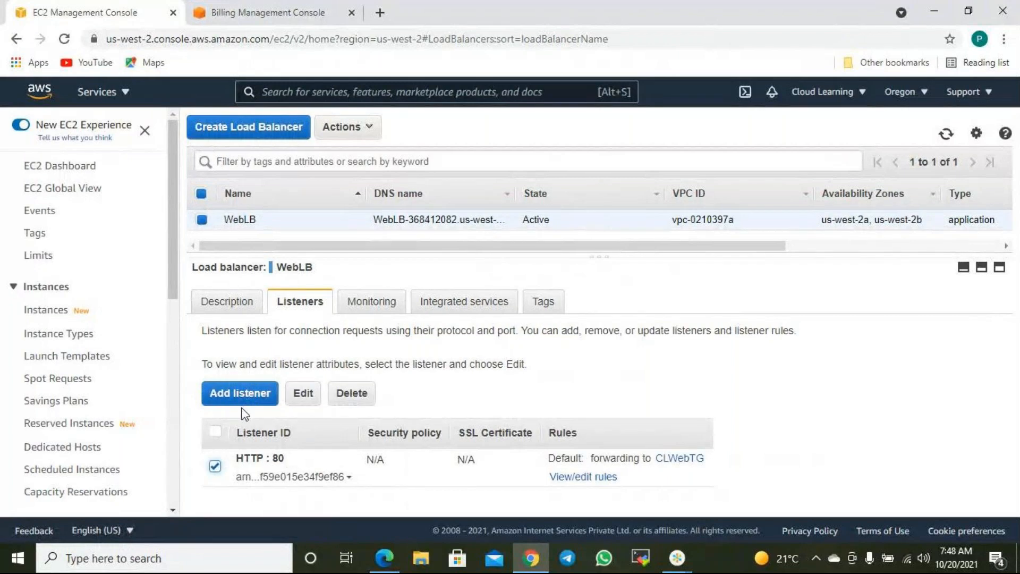
left_click(242, 394)
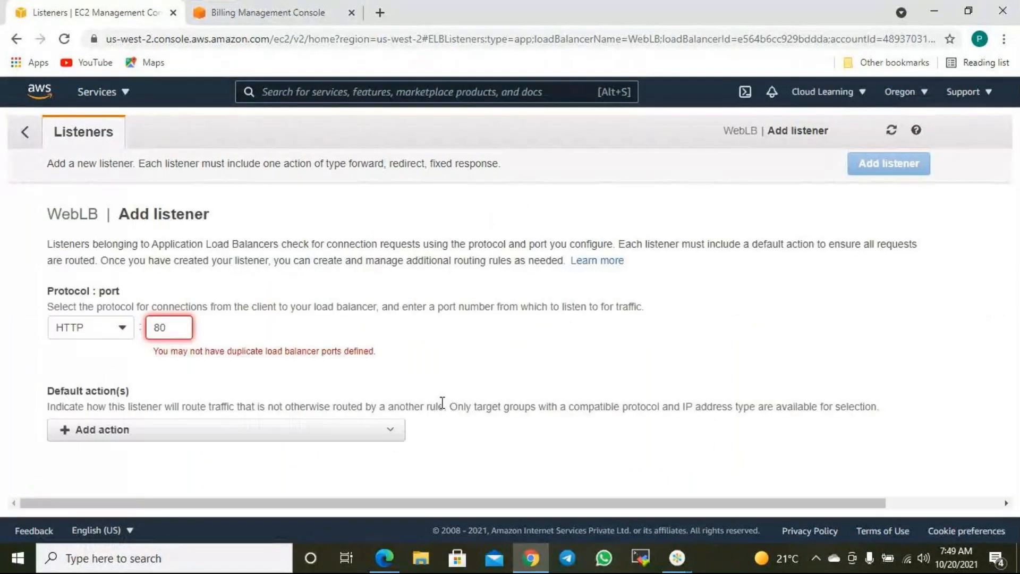
left_click(176, 432)
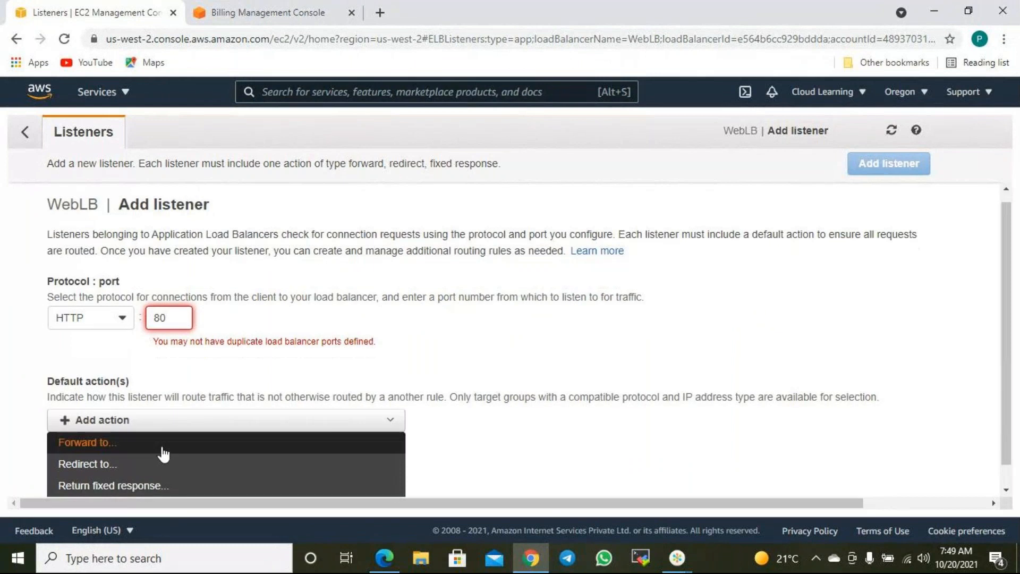
left_click(111, 429)
- Leave the target group unchosen and discard the unsaved listener draft
scroll(351, 404, "down", 1)
left_click(182, 391)
left_click(183, 391)
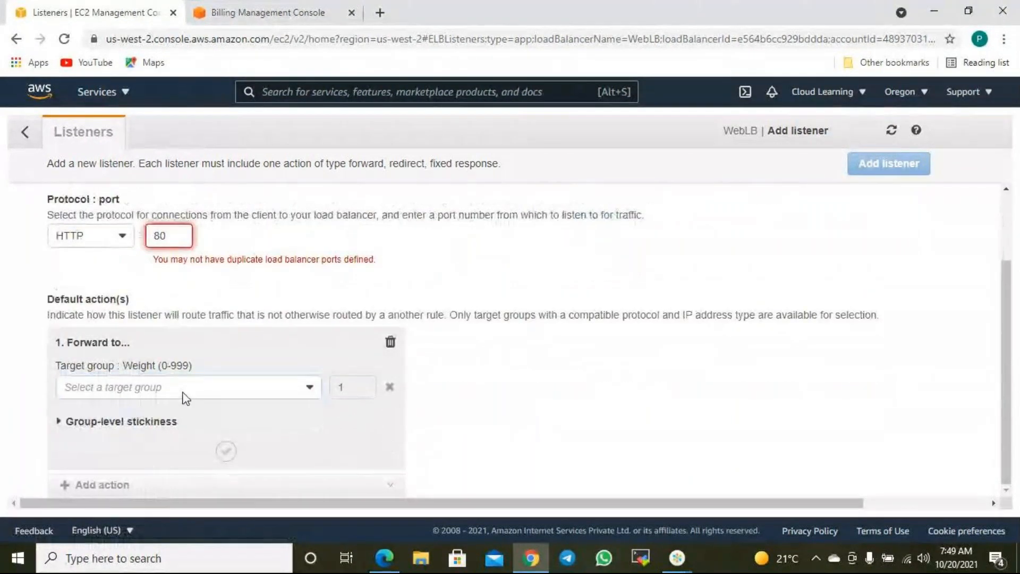
left_click(24, 139)
left_click(342, 235)
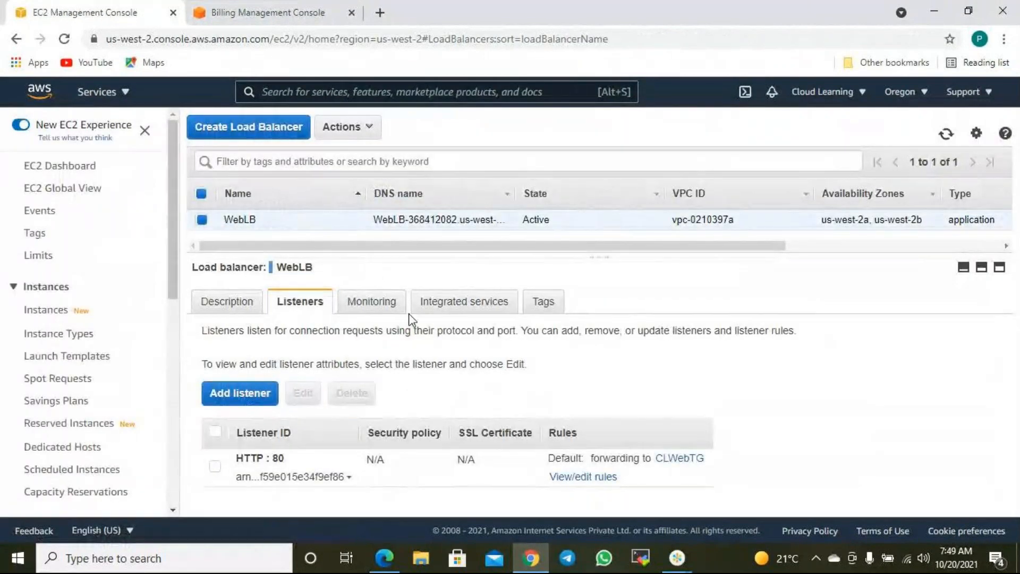
left_click(215, 466)
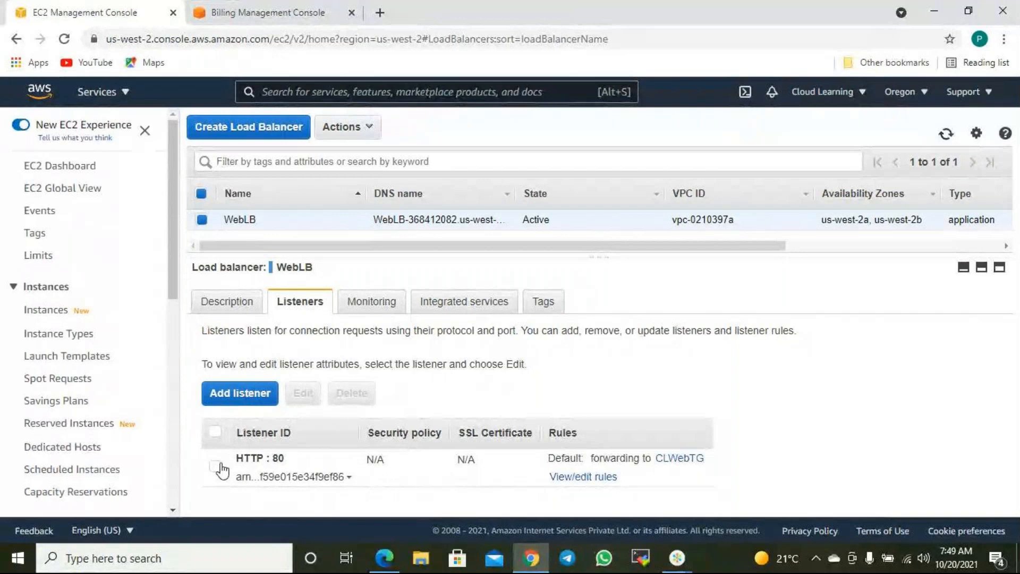
left_click(610, 478)
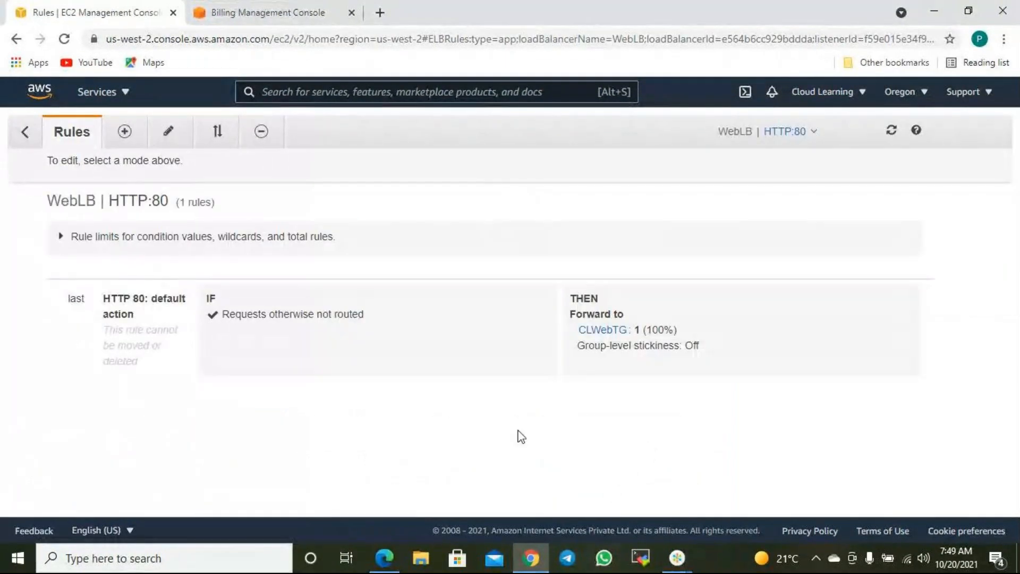
left_click(129, 136)
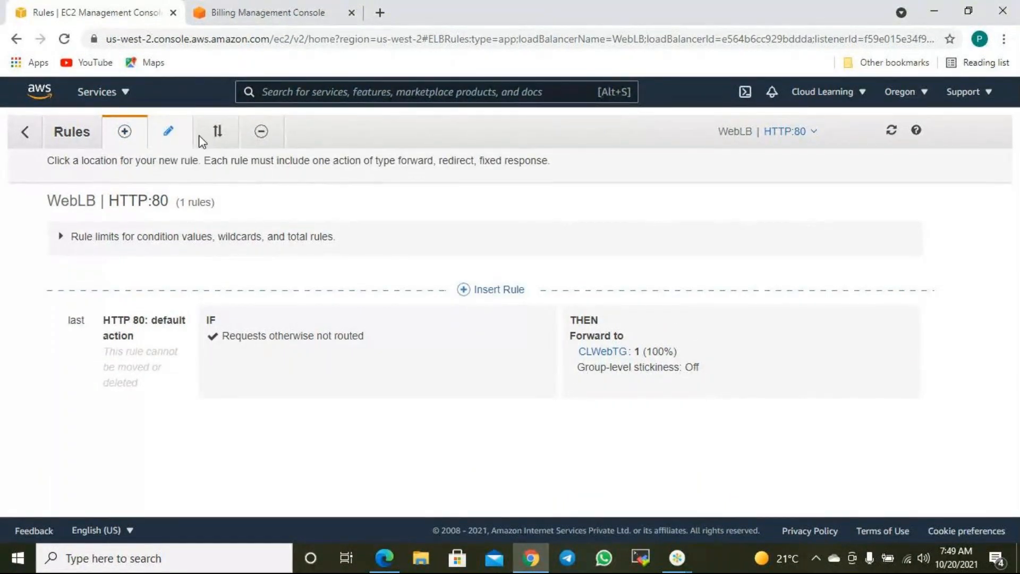
left_click(177, 136)
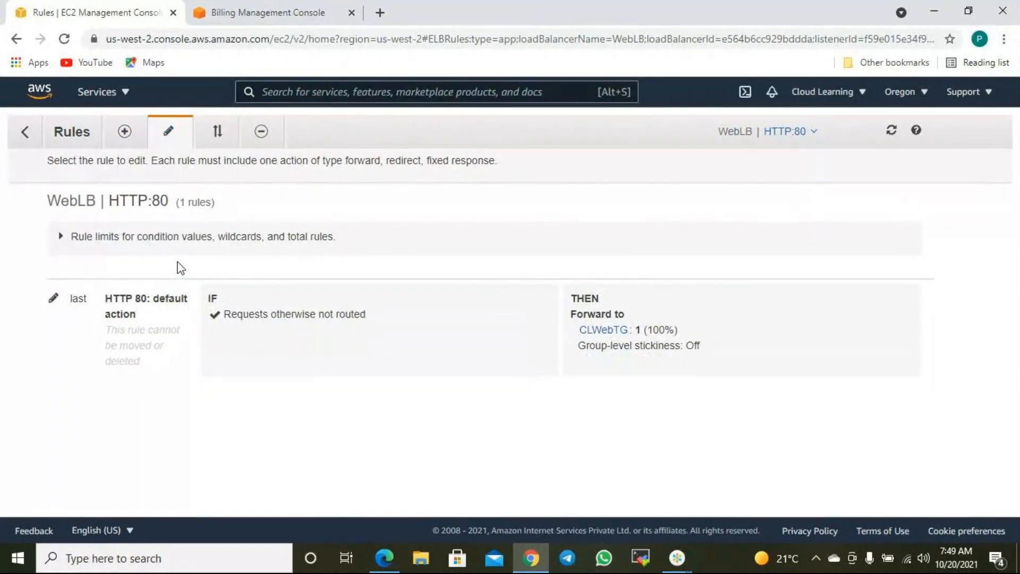
left_click(126, 132)
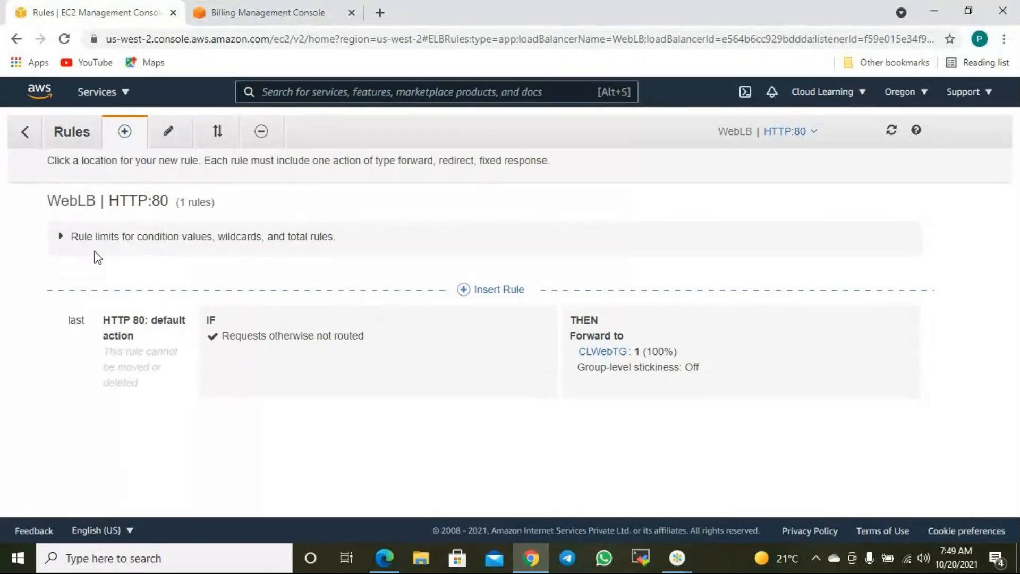
left_click(77, 239)
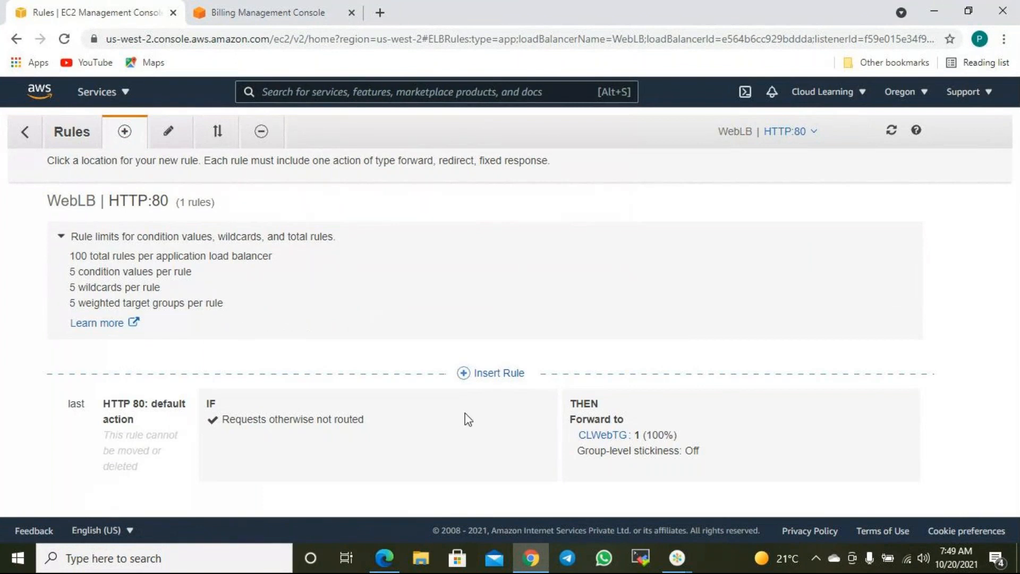
left_click(496, 372)
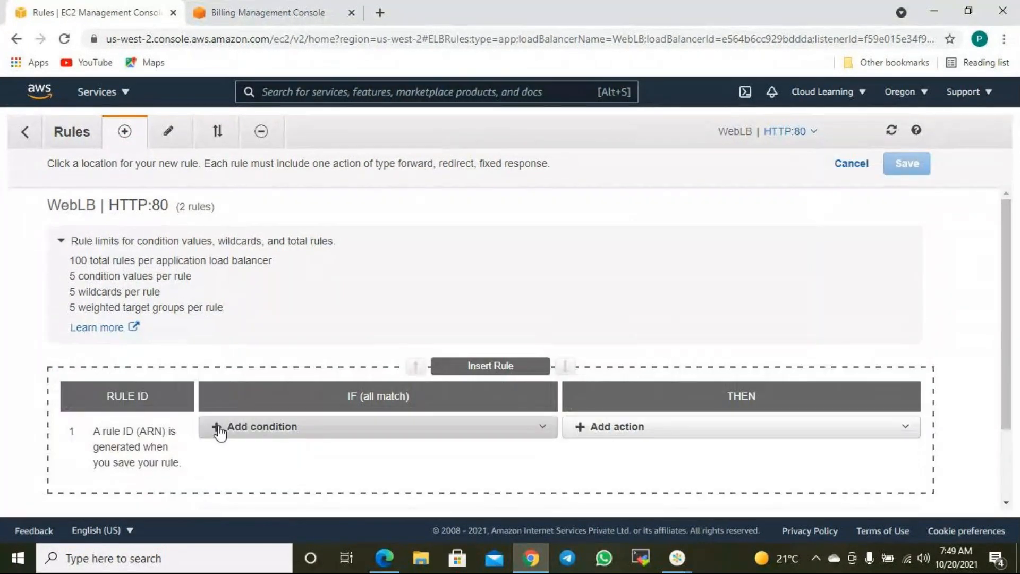
left_click(261, 430)
left_click(340, 291)
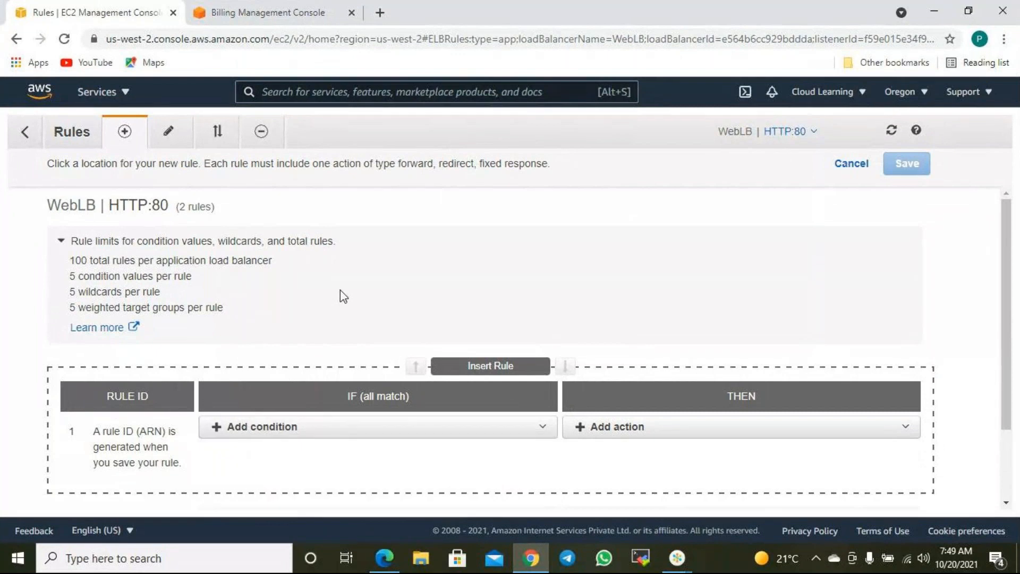
left_click(30, 126)
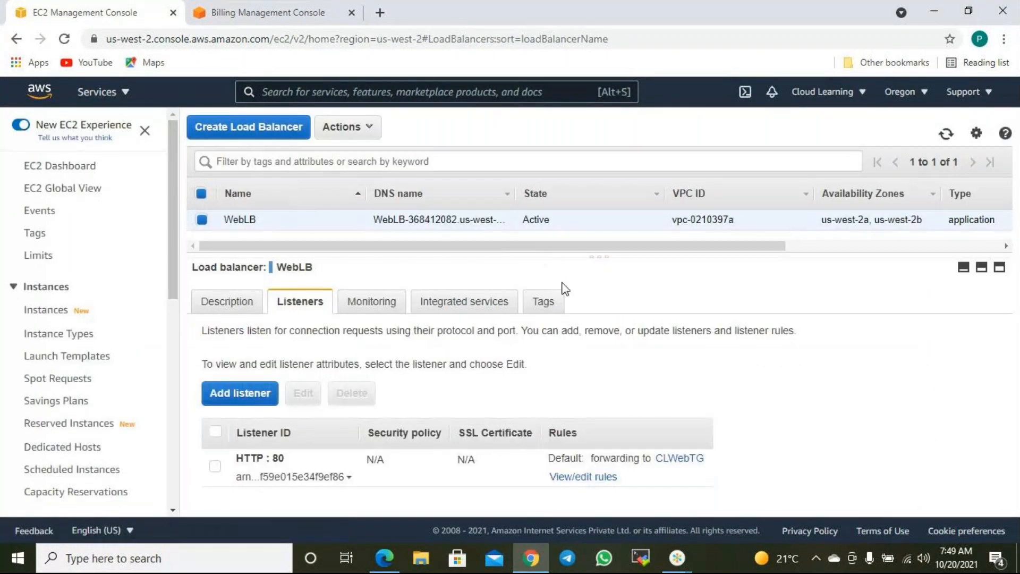
left_click(214, 465)
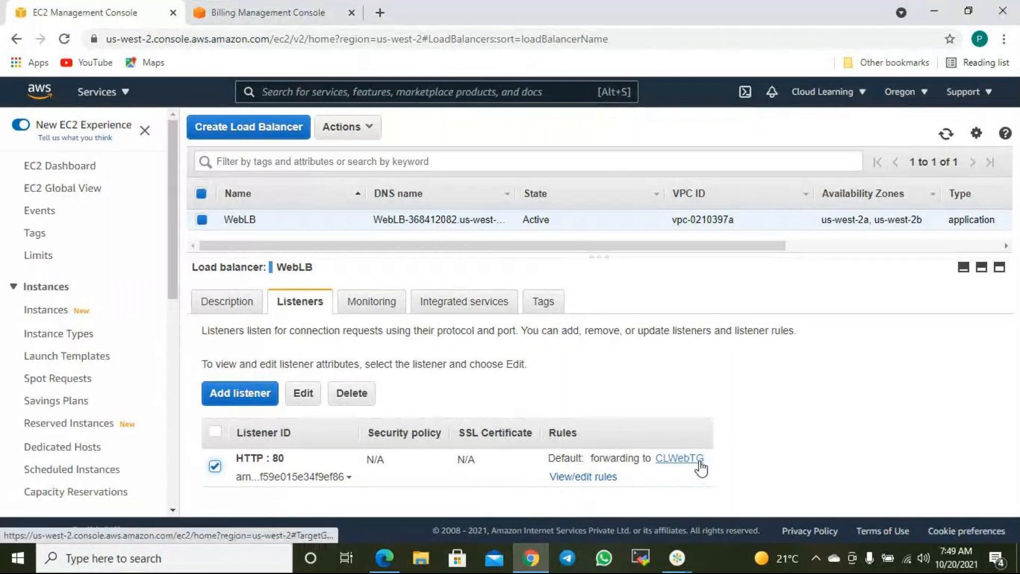
right_click(17, 558)
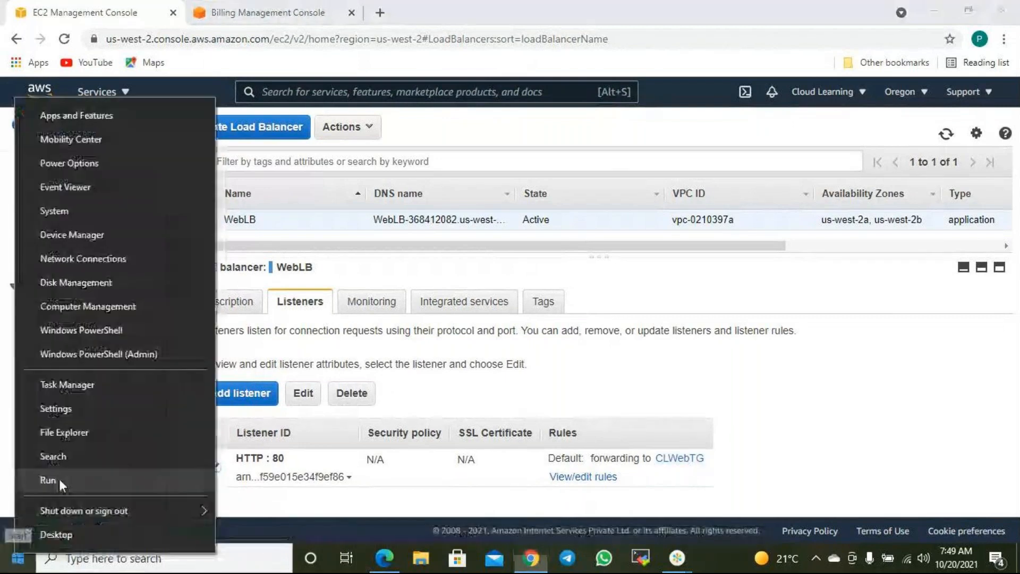
- Launch Notepad and write '1. We can send traffic to multiple target possible.'
left_click(59, 479)
key("Return")
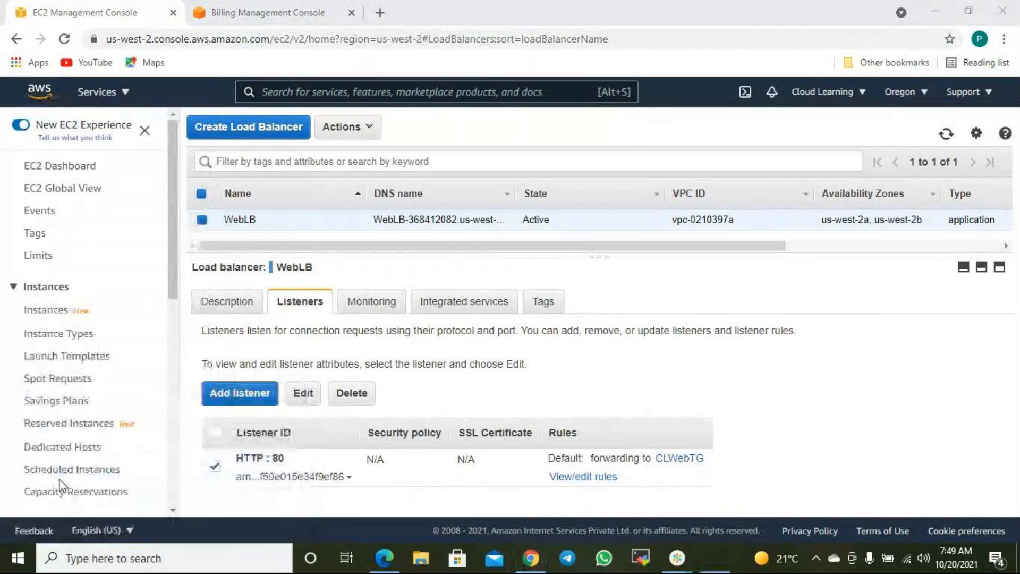
type("1.  We cn")
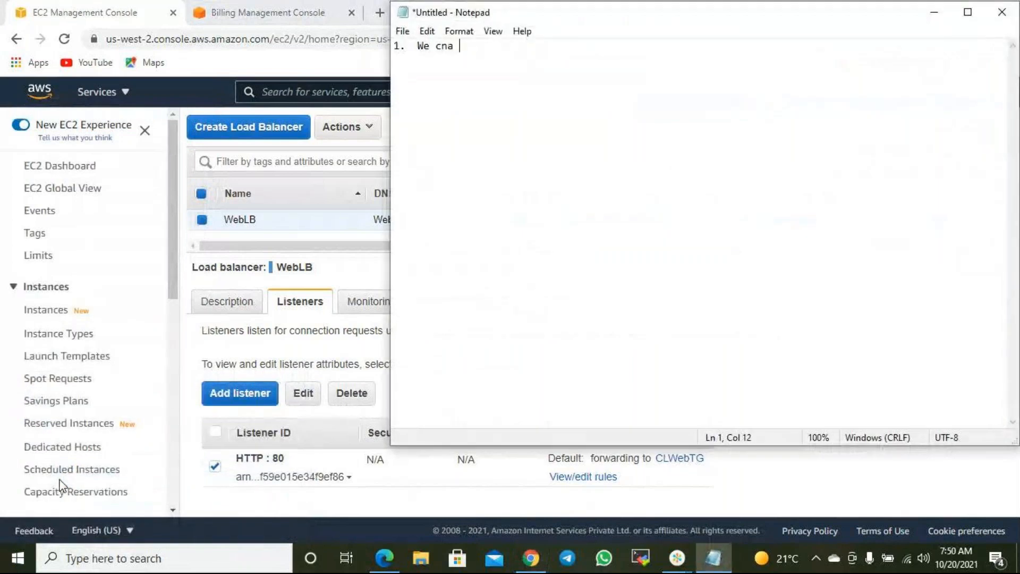
key("BackSpace")
type("an s")
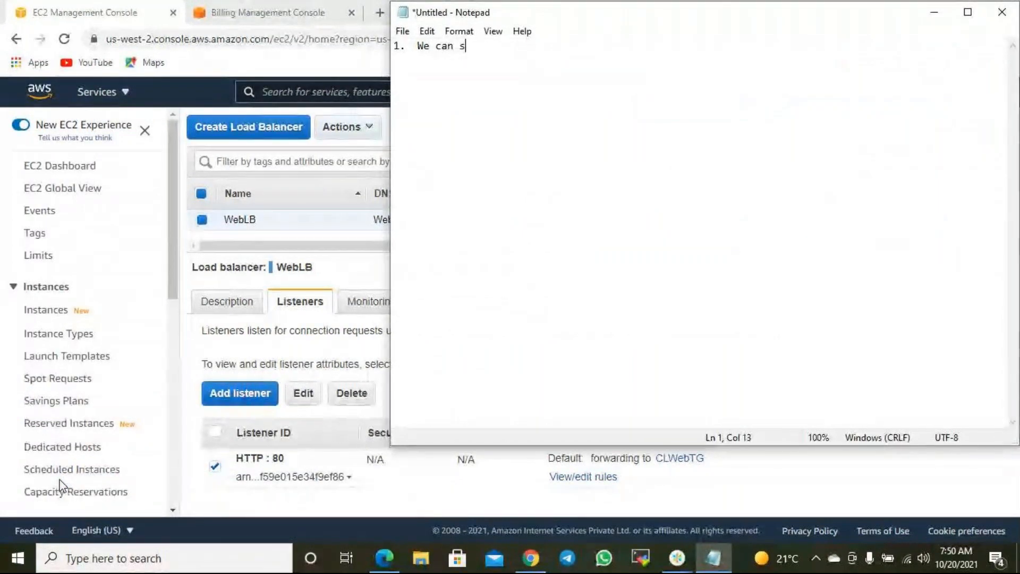
type("end traffic to")
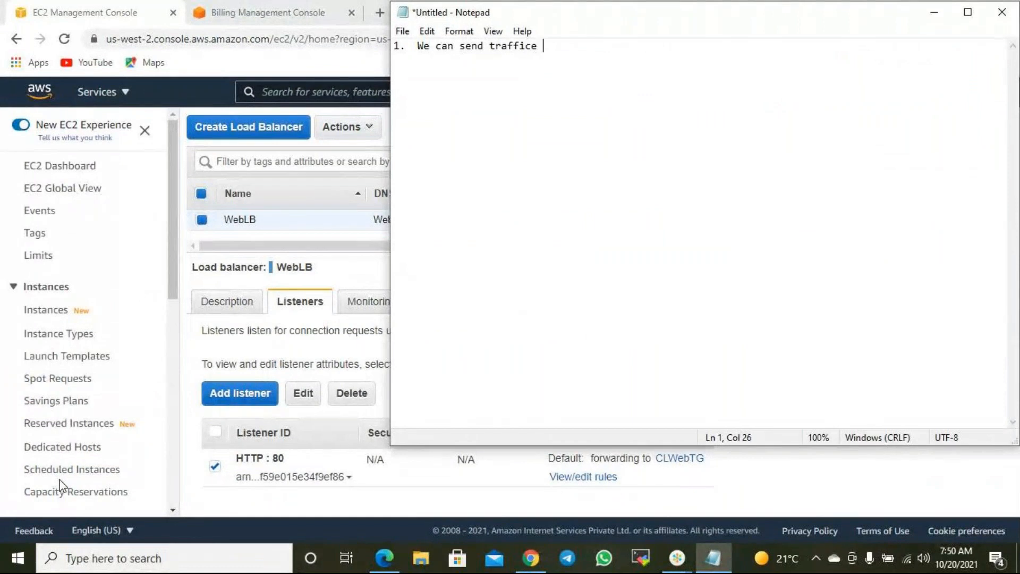
key("BackSpace")
key("BackSpace")
key("BackSpace")
type("to multiple target possible.")
- Start a new note line, then return to EC2 and open the HTTP:80 listener's rules
key("Return")
key("Return")
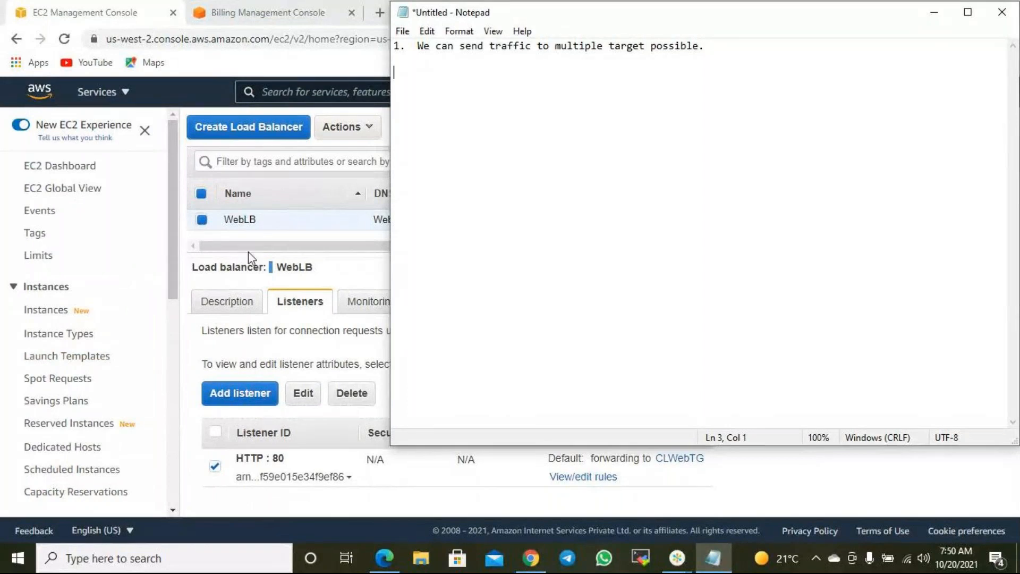
left_click(320, 70)
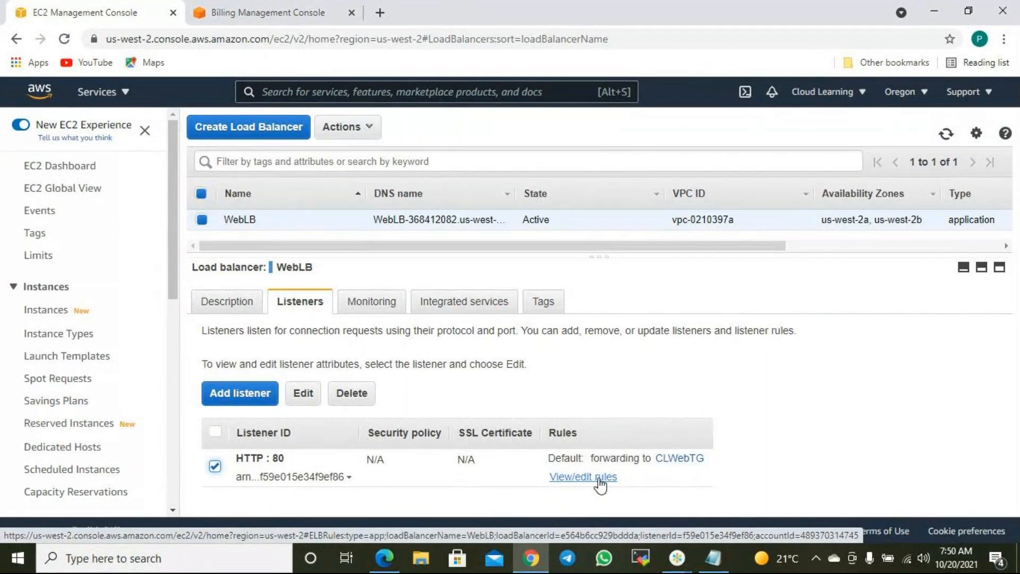
left_click(600, 478)
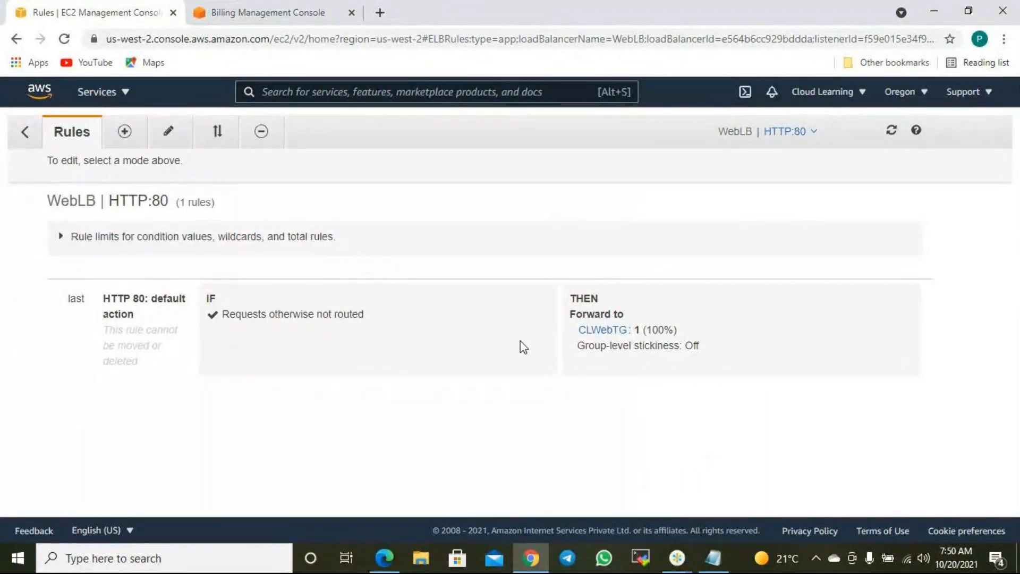
- Expand the rule limits and highlight the total-rules, condition-values and weighted-target-group limits
left_click(62, 241)
left_click_drag(104, 239, 312, 239)
left_click(333, 257)
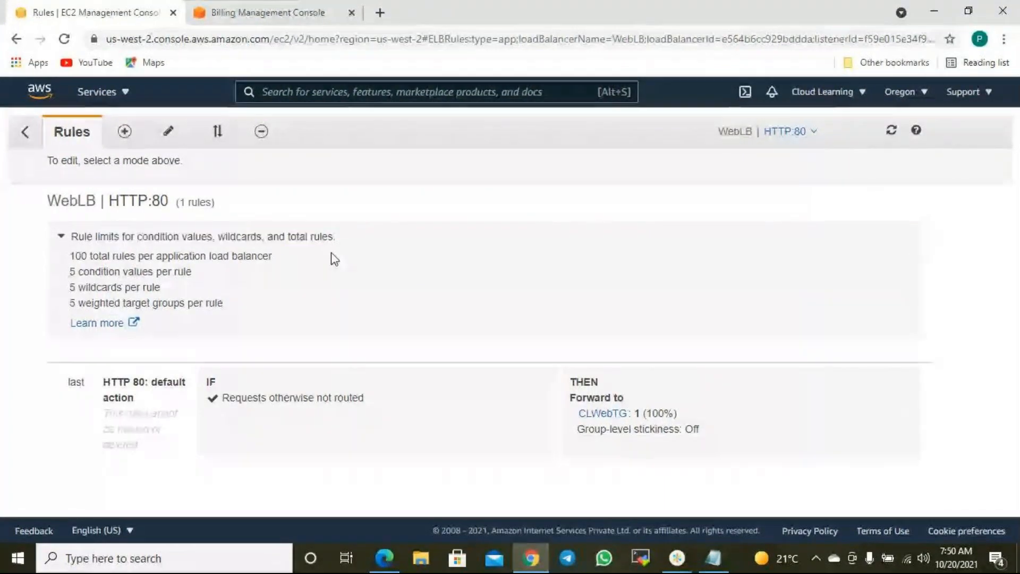
left_click_drag(86, 257, 277, 269)
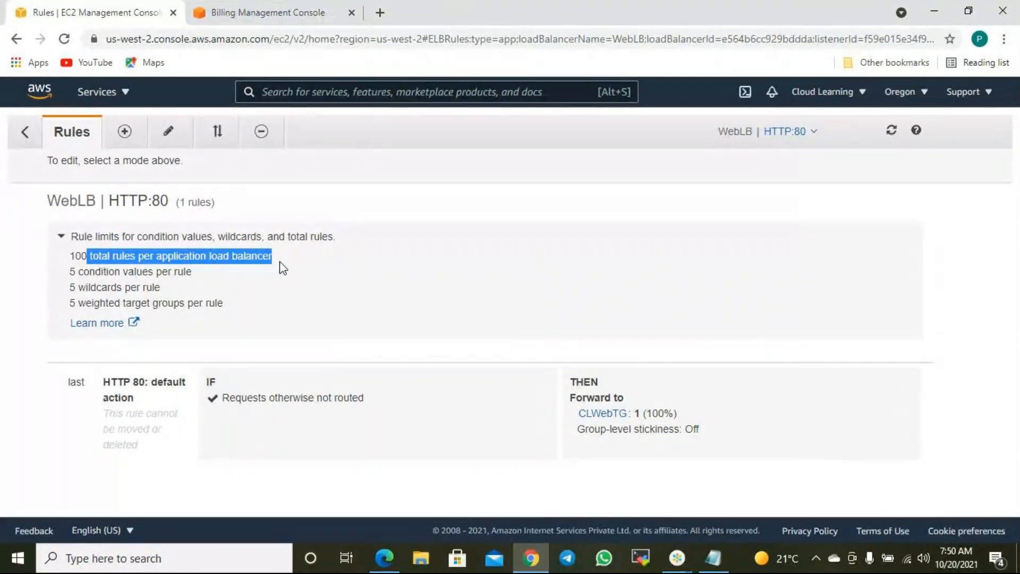
left_click_drag(83, 272, 186, 272)
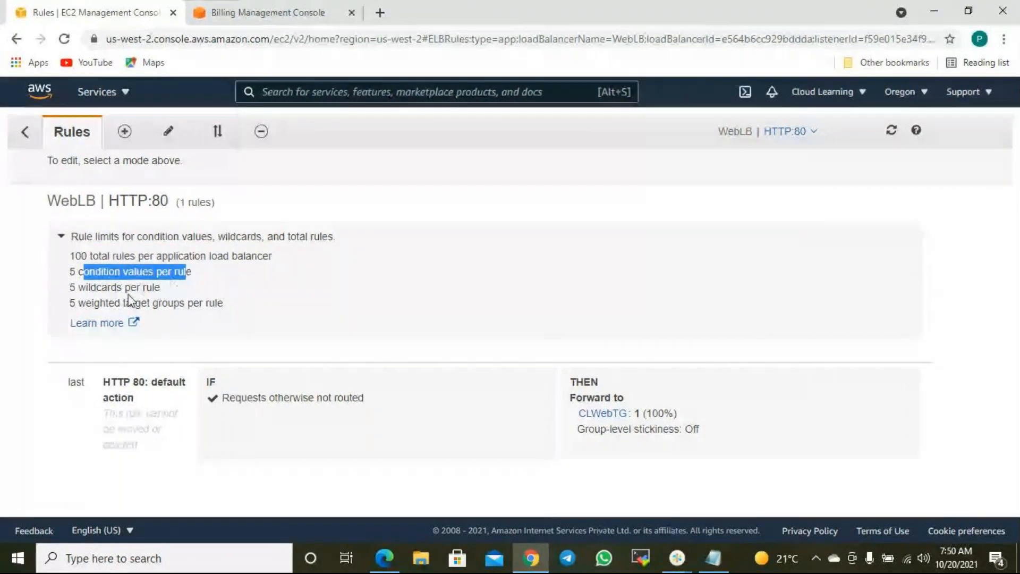
left_click_drag(78, 288, 216, 304)
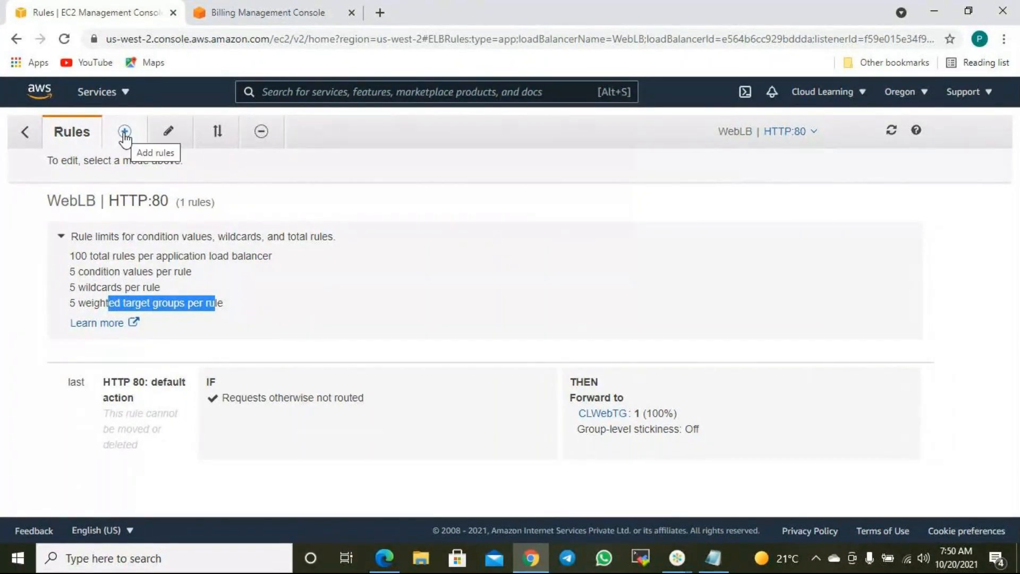
left_click(125, 137)
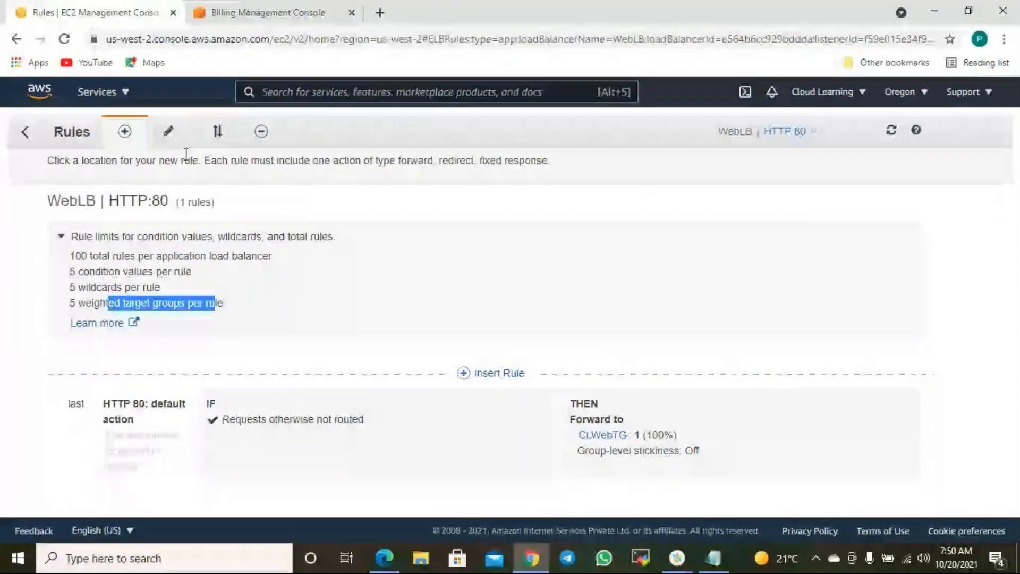
- Look through the Edit, Reorder and Delete rule modes, then return to adding rules
left_click(169, 133)
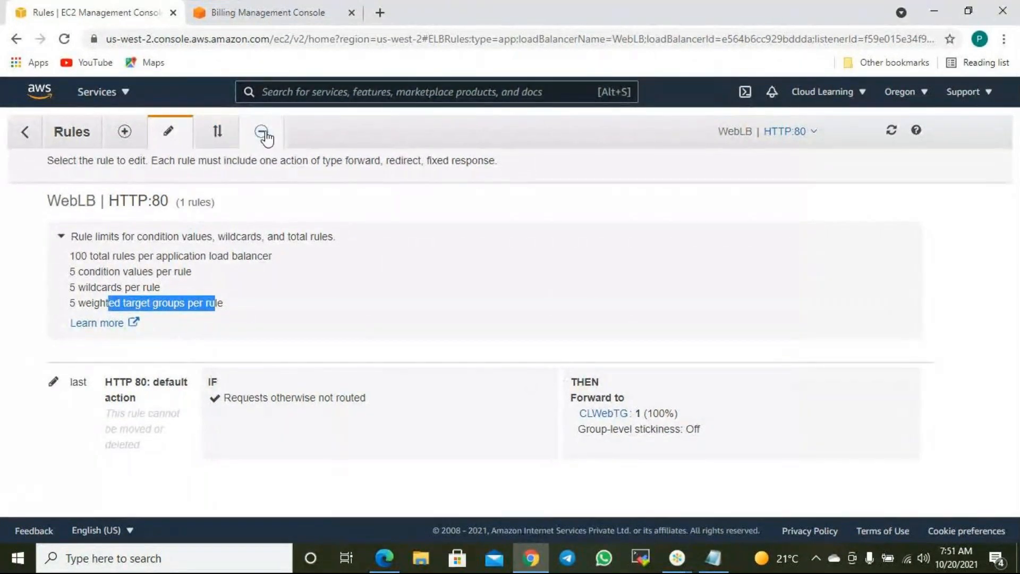
left_click(218, 132)
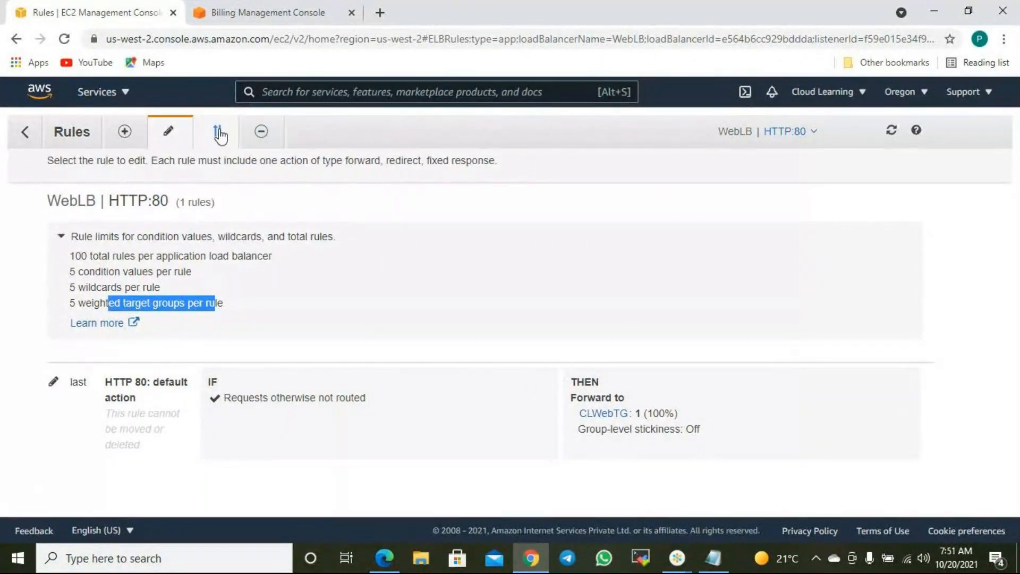
left_click(260, 135)
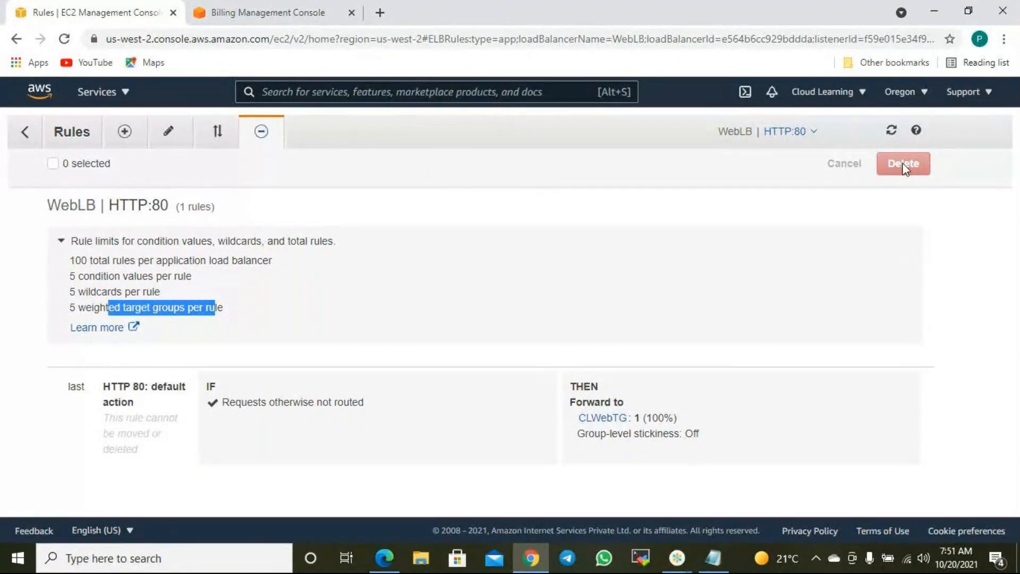
left_click(53, 165)
left_click(126, 135)
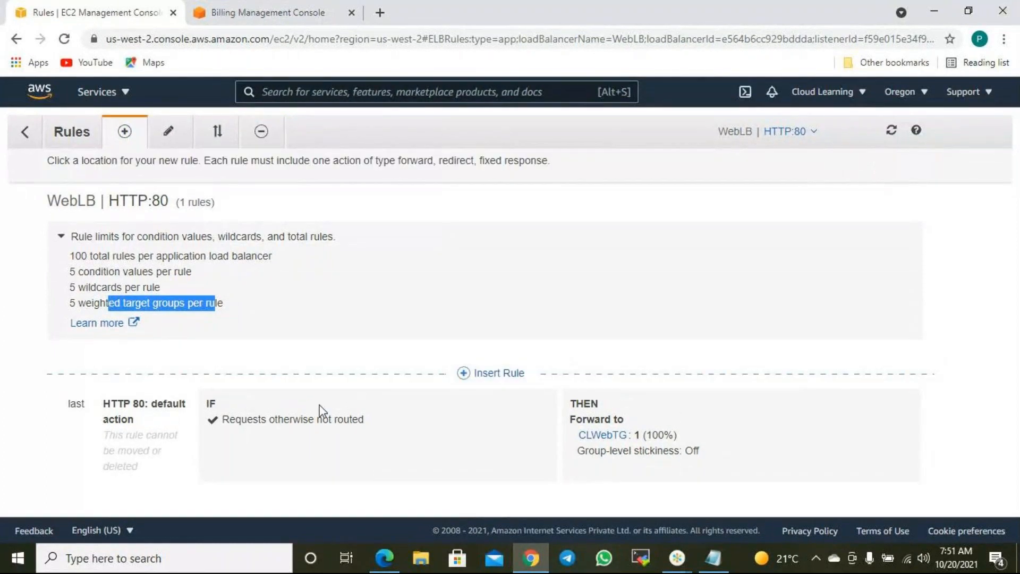
- Insert a new rule above the default action with an empty Host header condition
left_click(484, 382)
scroll(457, 361, "down", 2)
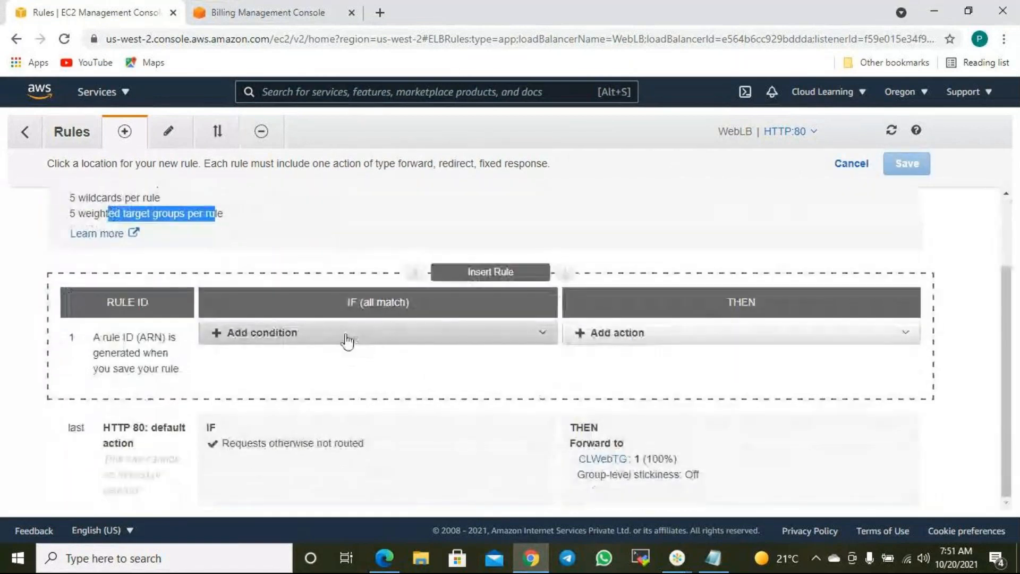
left_click(346, 340)
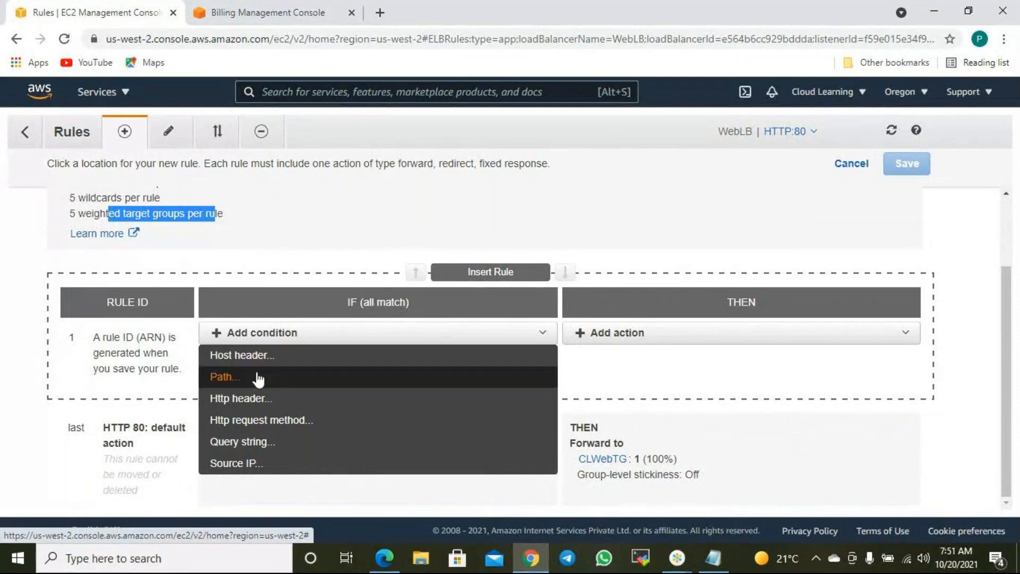
left_click(286, 270)
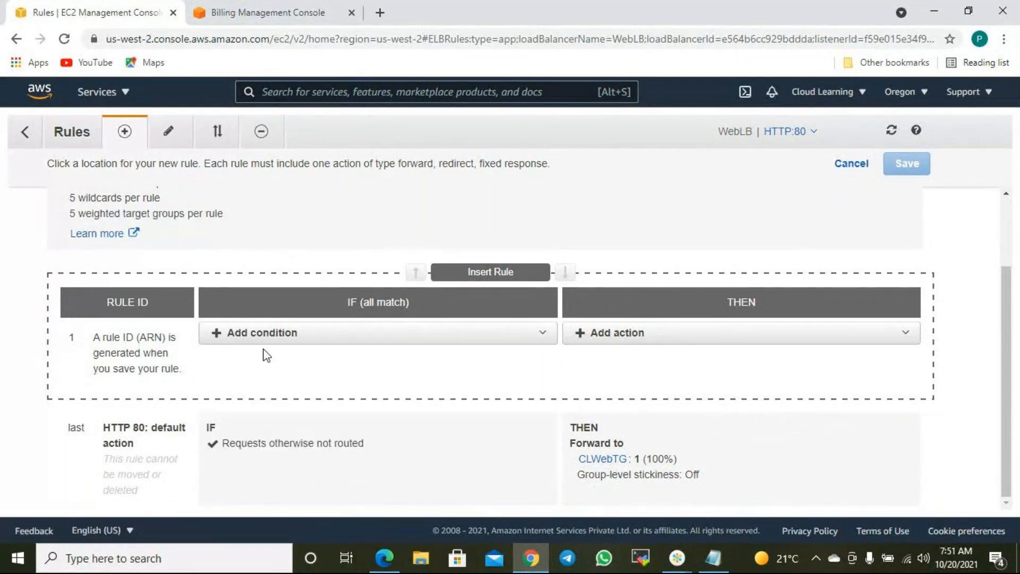
left_click(263, 334)
left_click(245, 362)
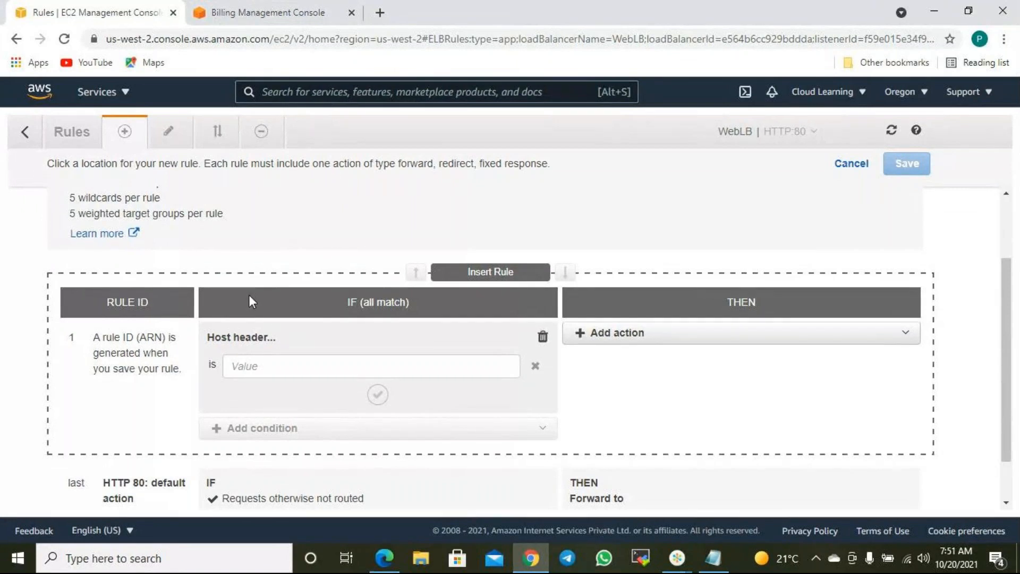
left_click(378, 11)
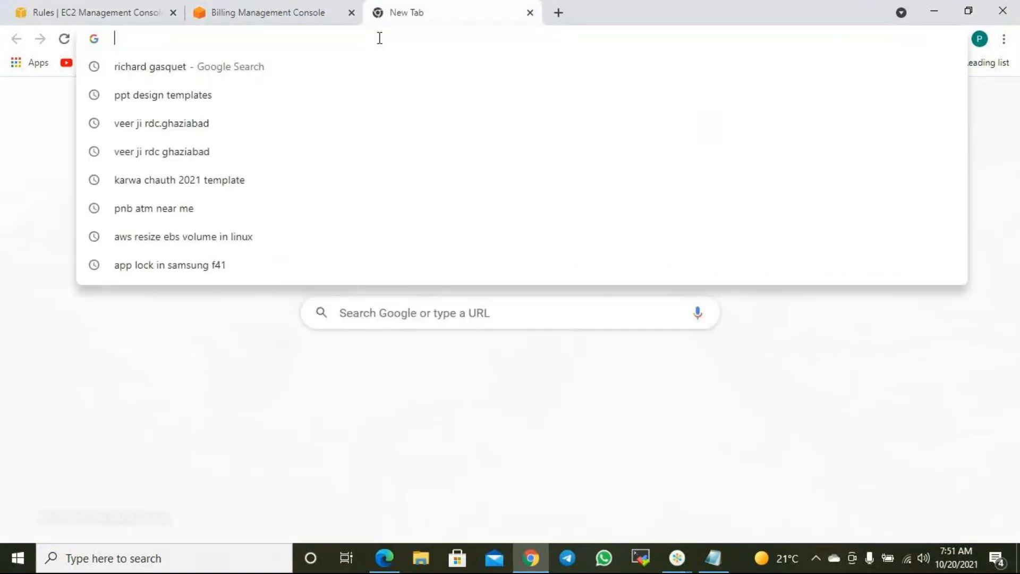
- Search Google for cloud learning, then close that tab to return to the EC2 rules
type("clou")
key("Return")
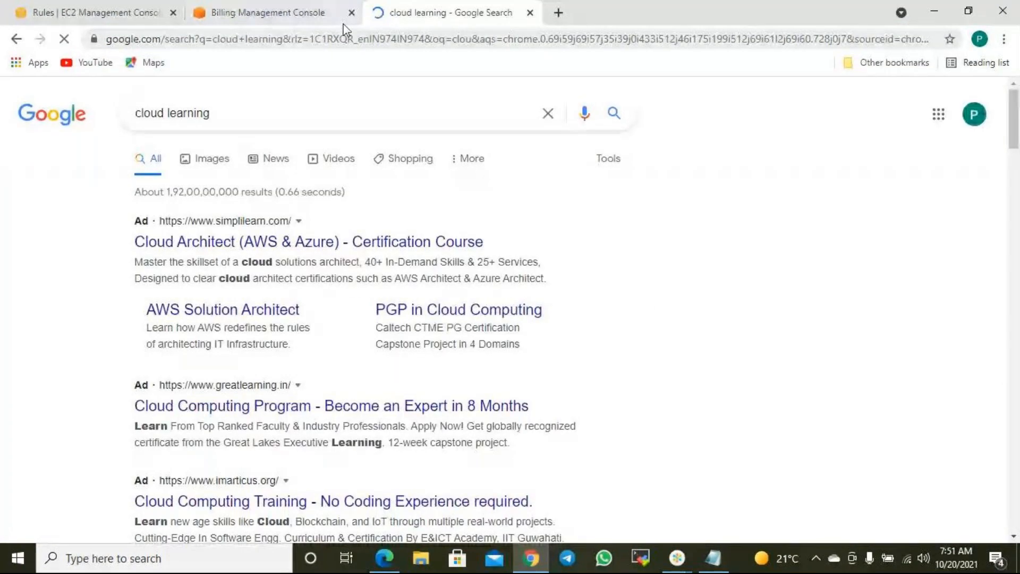
left_click(529, 12)
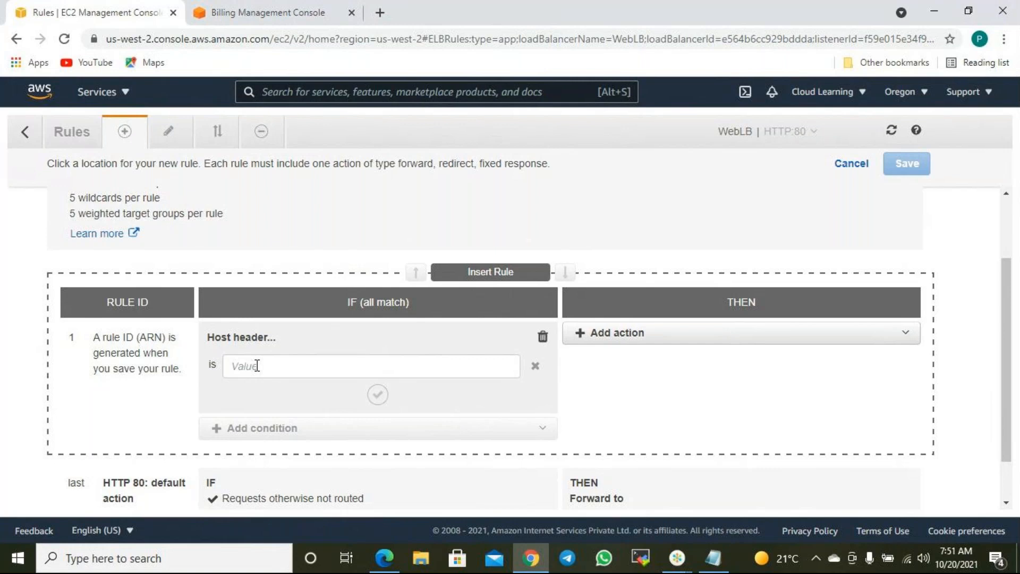
- Enter the host header value OS=linux for the new rule's condition
left_click(257, 365)
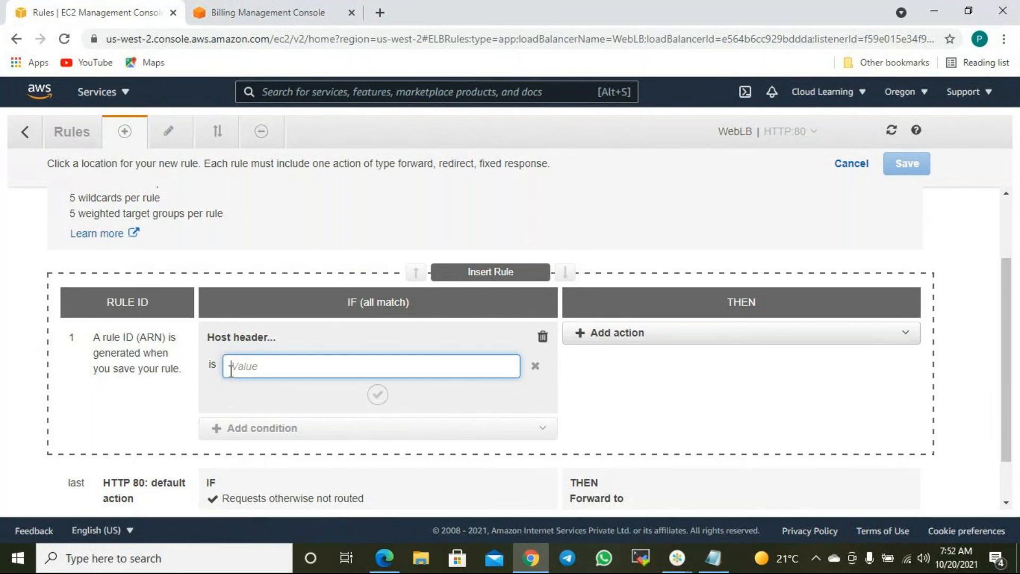
left_click(713, 332)
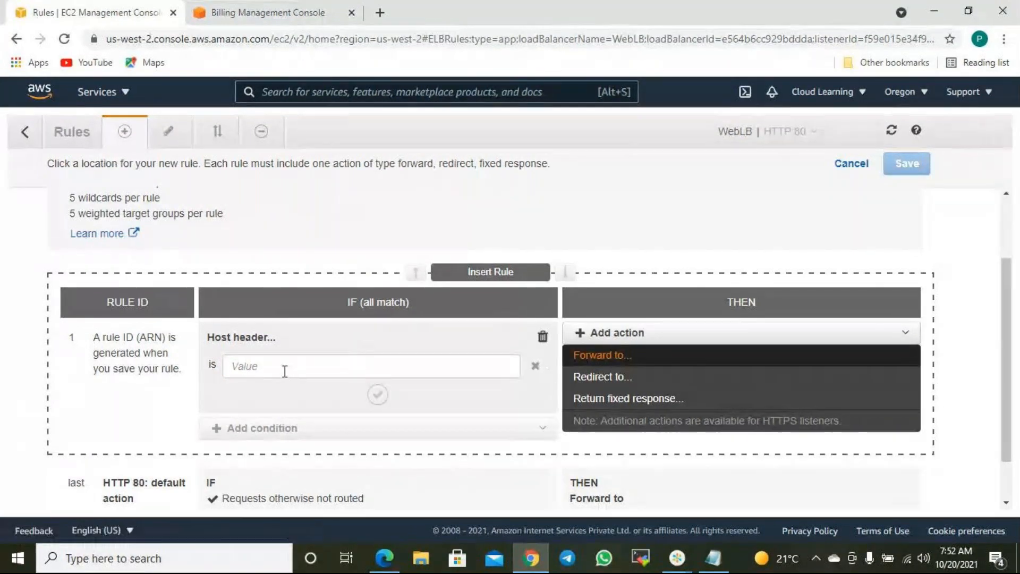
left_click(255, 361)
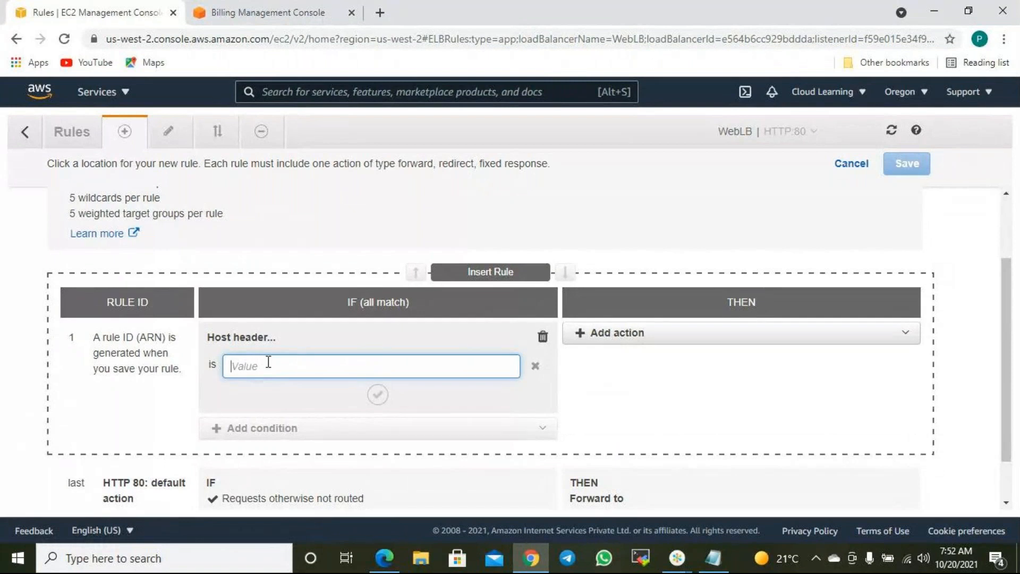
type("OS=")
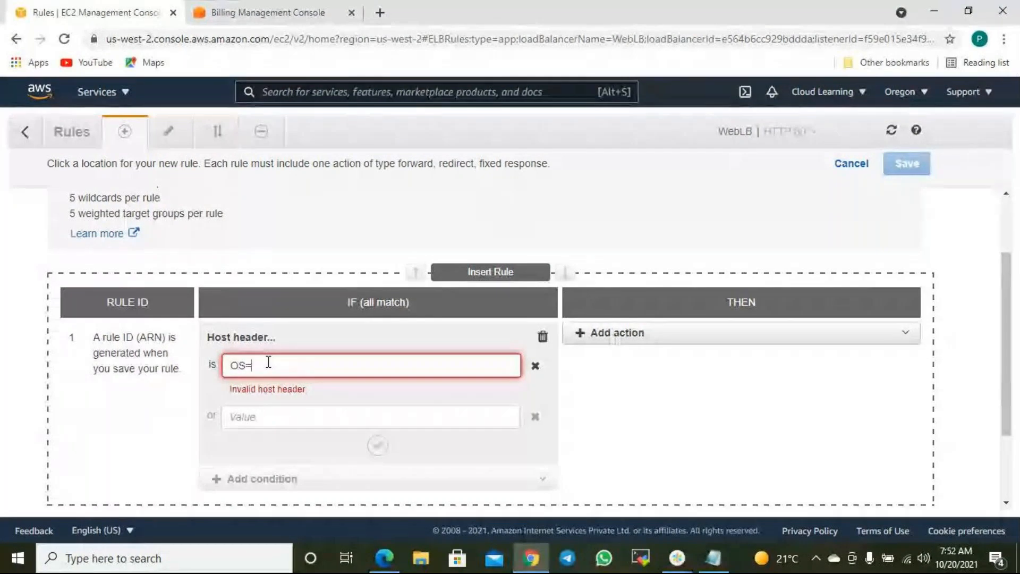
type("inux")
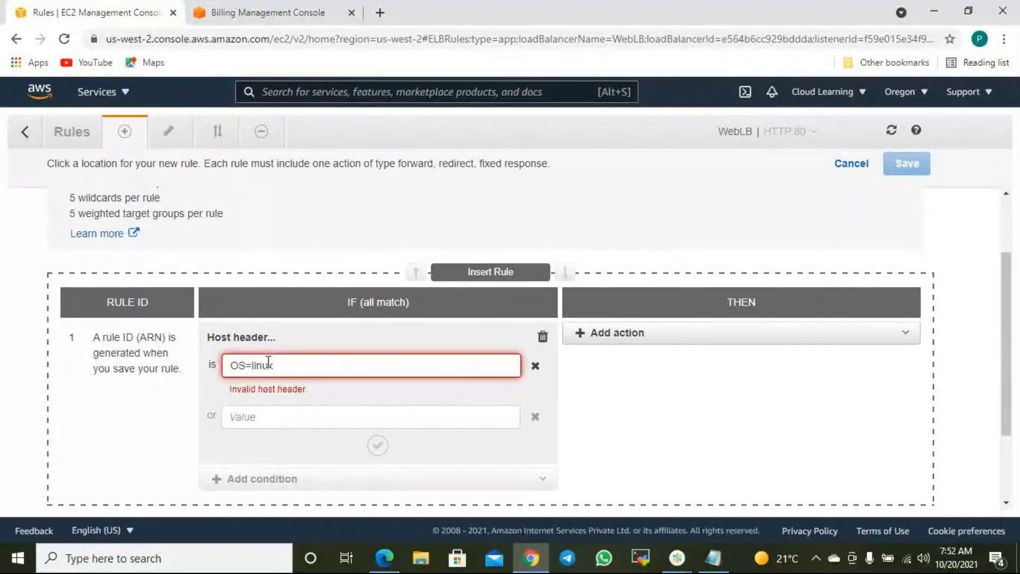
- Add a Forward to CLWebTG action, check group-level stickiness, then remove the action
left_click(626, 336)
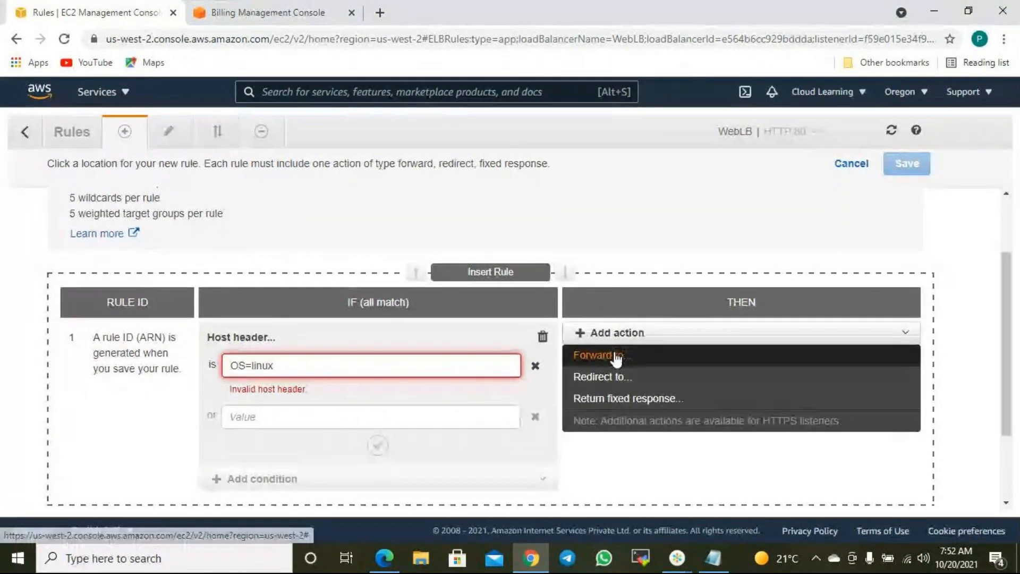
left_click(614, 355)
left_click(621, 381)
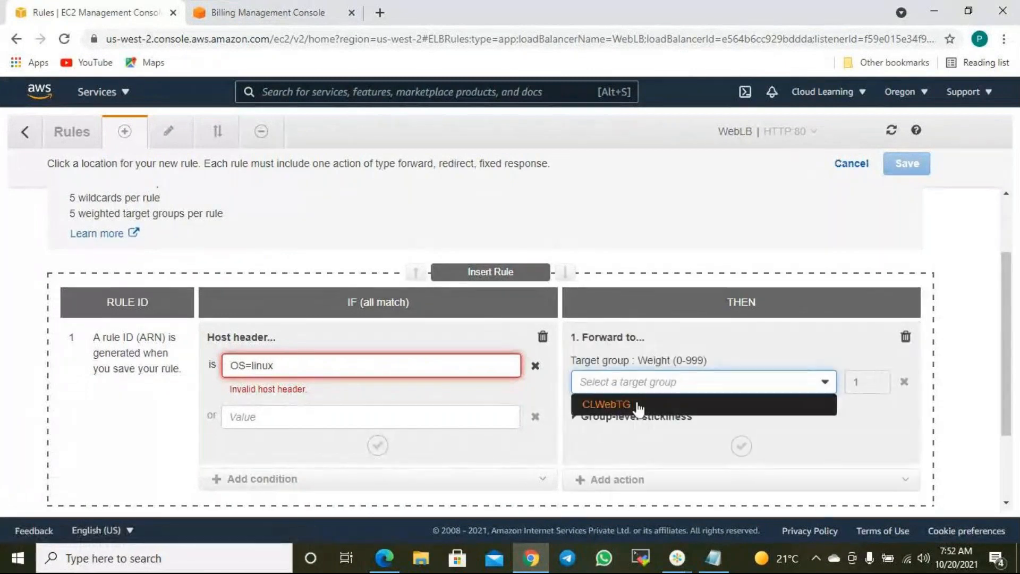
left_click(627, 401)
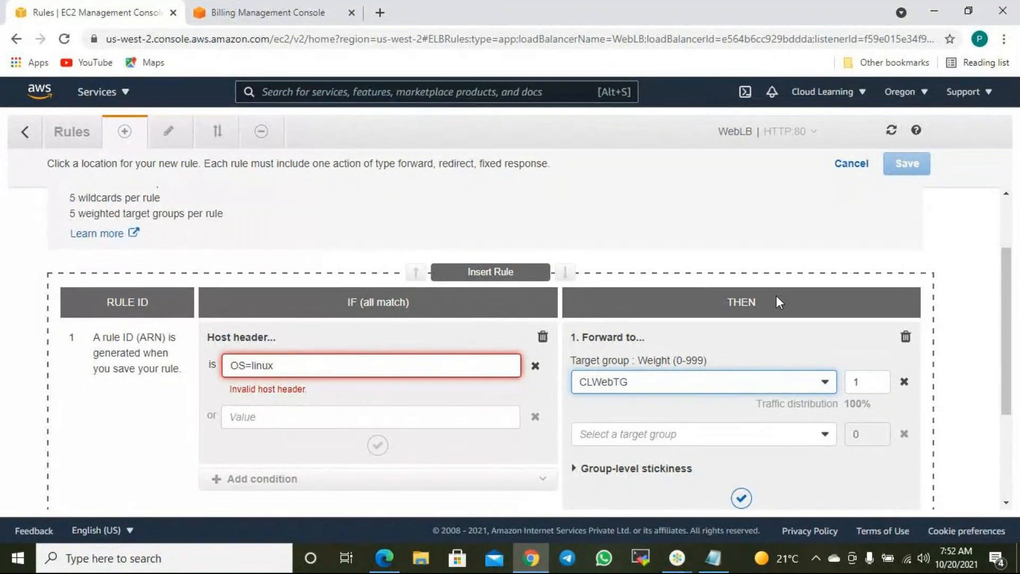
scroll(776, 301, "down", 3)
left_click(653, 321)
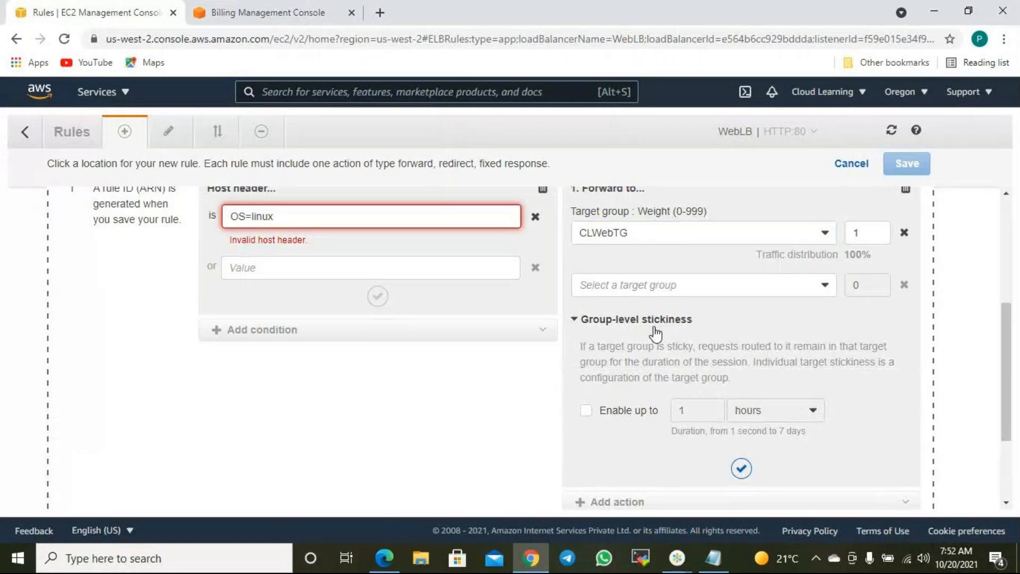
left_click(655, 334)
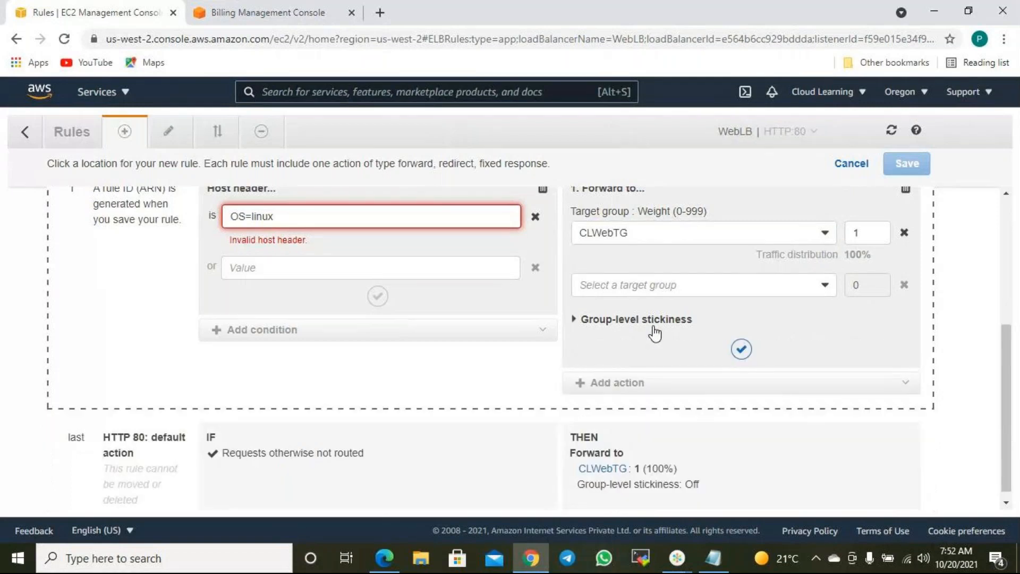
scroll(774, 237, "up", 3)
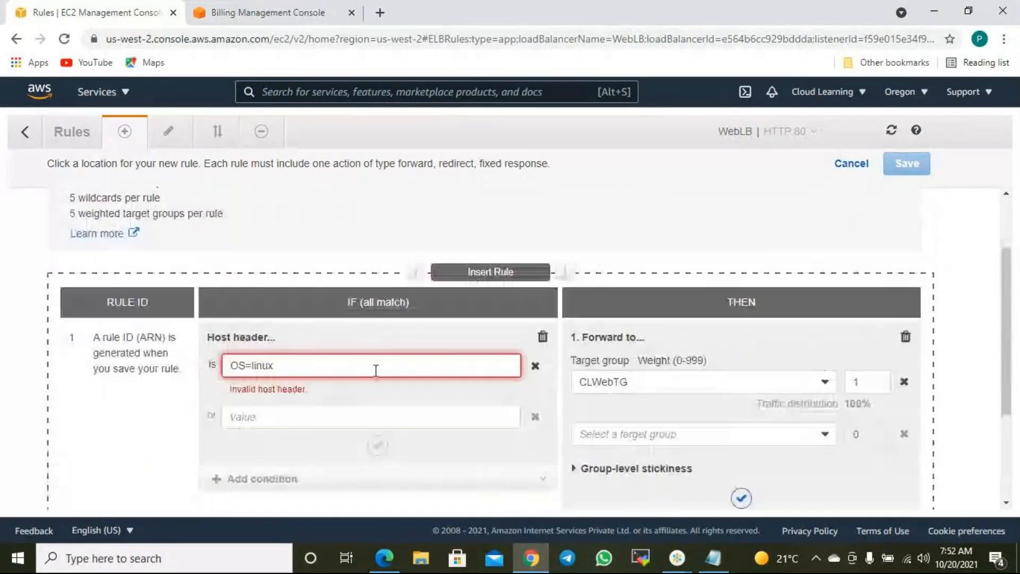
left_click(905, 337)
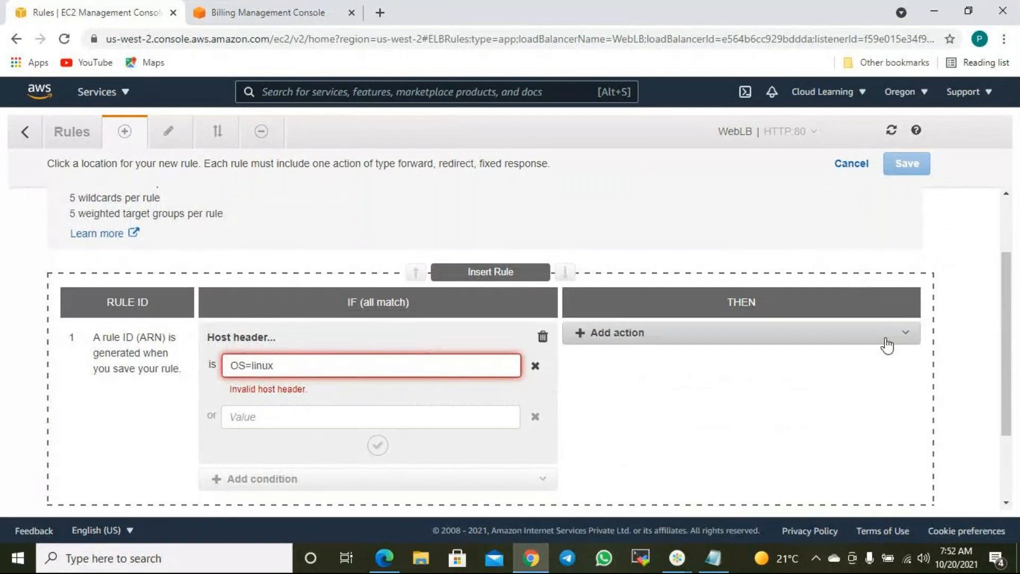
scroll(624, 342, "down", 2)
- Remove the Host header condition, then try and delete a Path condition
left_click(542, 231)
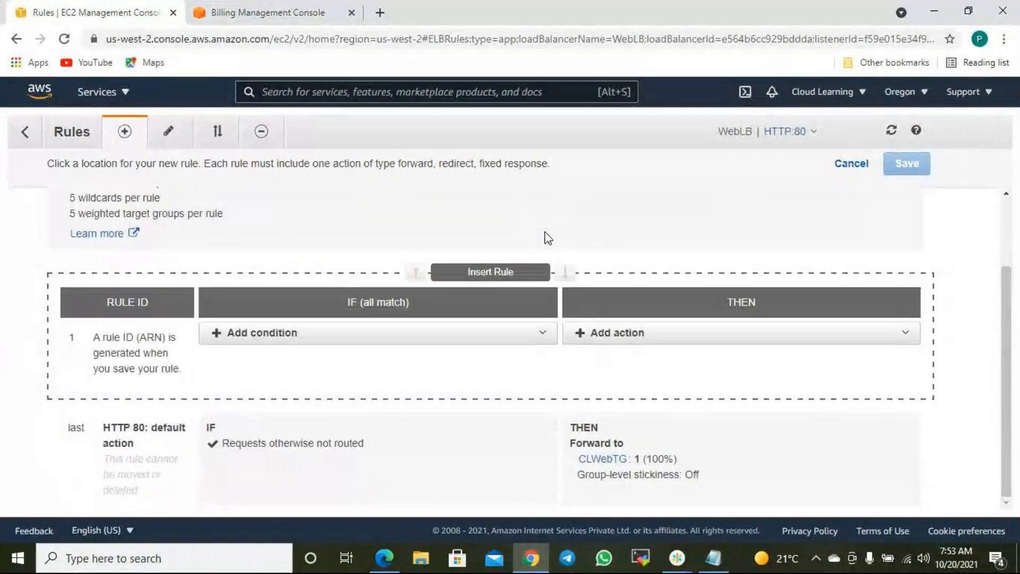
left_click(264, 334)
left_click(249, 377)
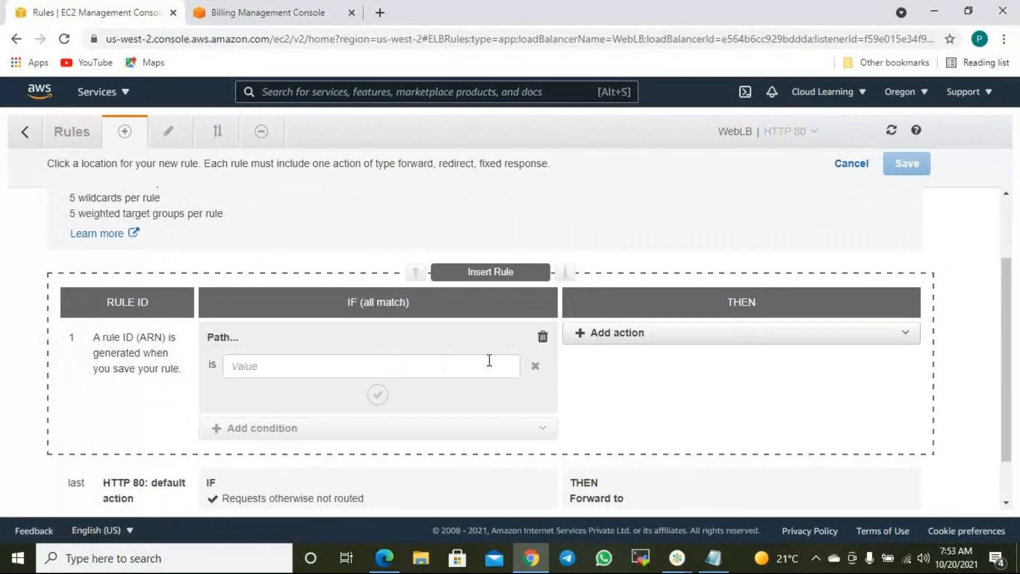
left_click(255, 367)
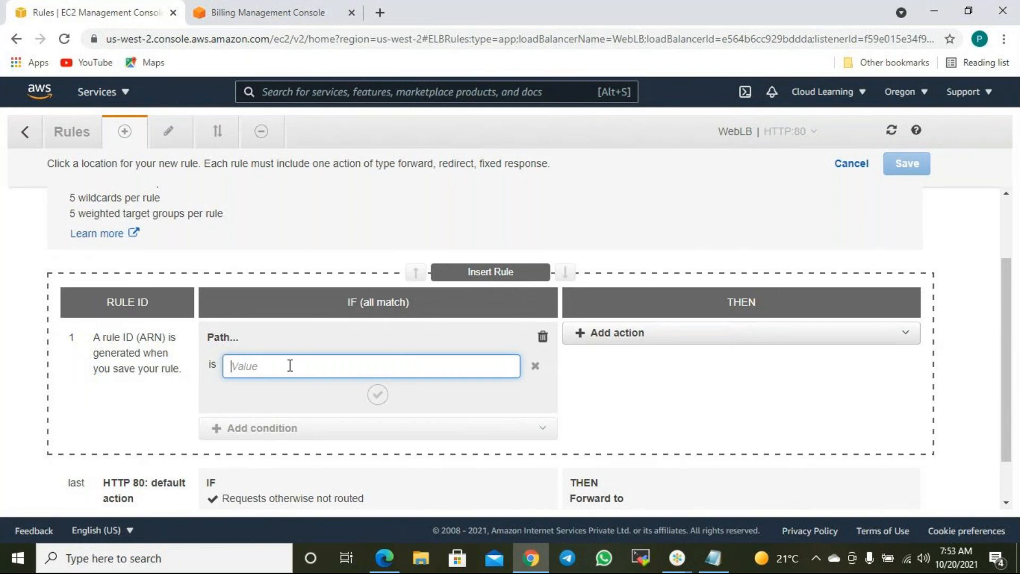
left_click(618, 336)
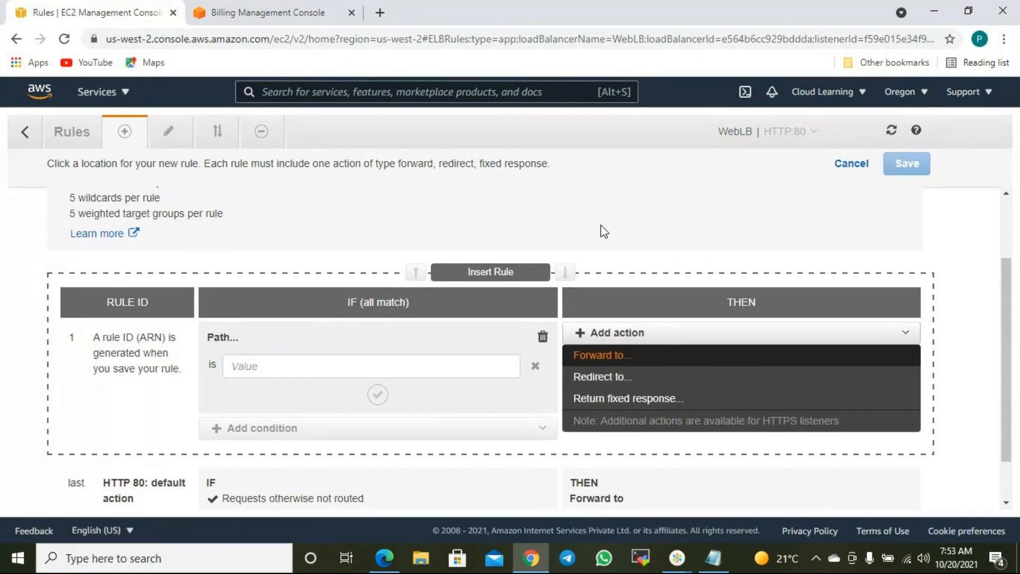
left_click(383, 366)
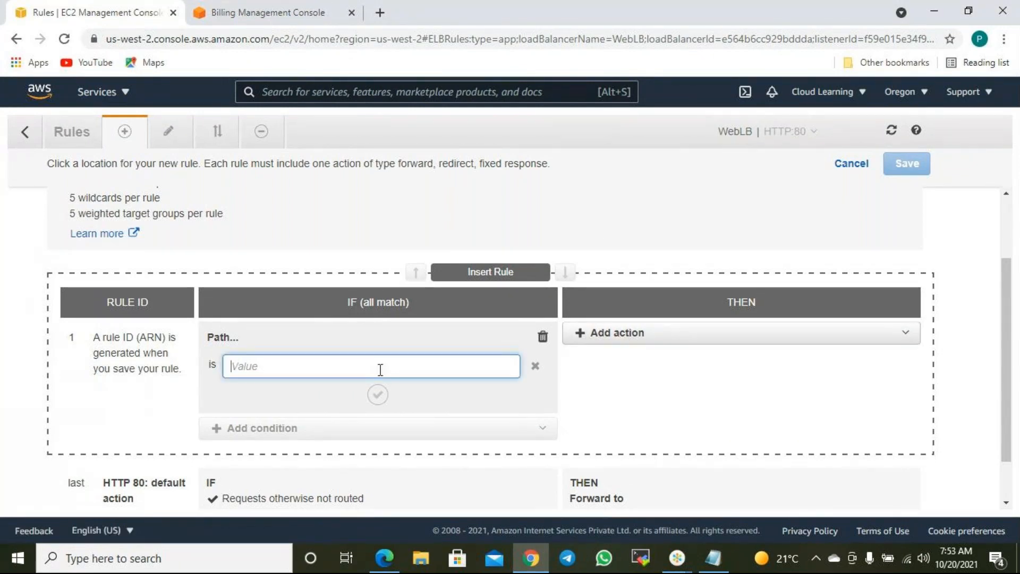
left_click(539, 356)
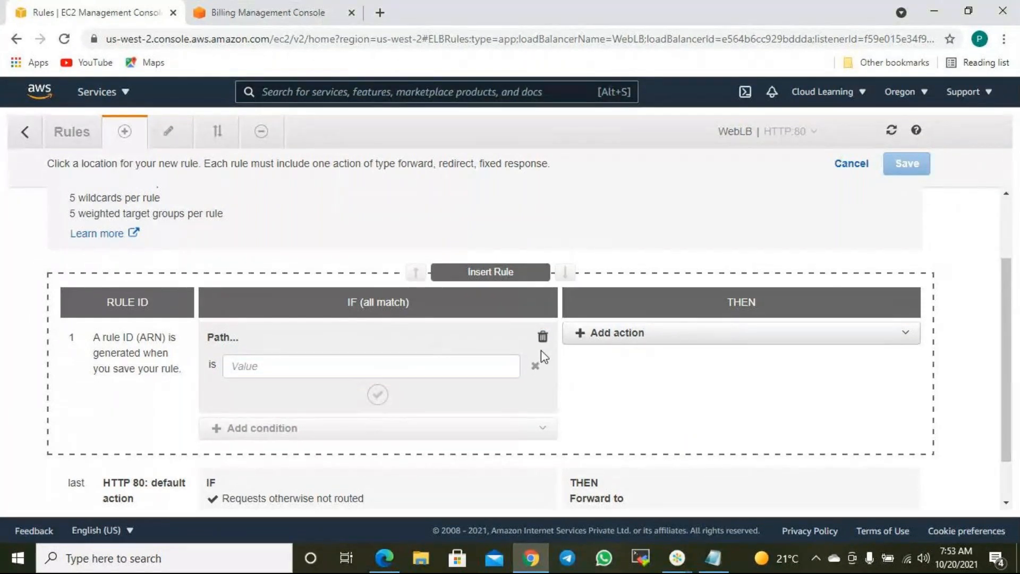
left_click(542, 340)
- Add and remove Source IP and Query string conditions in turn
left_click(319, 335)
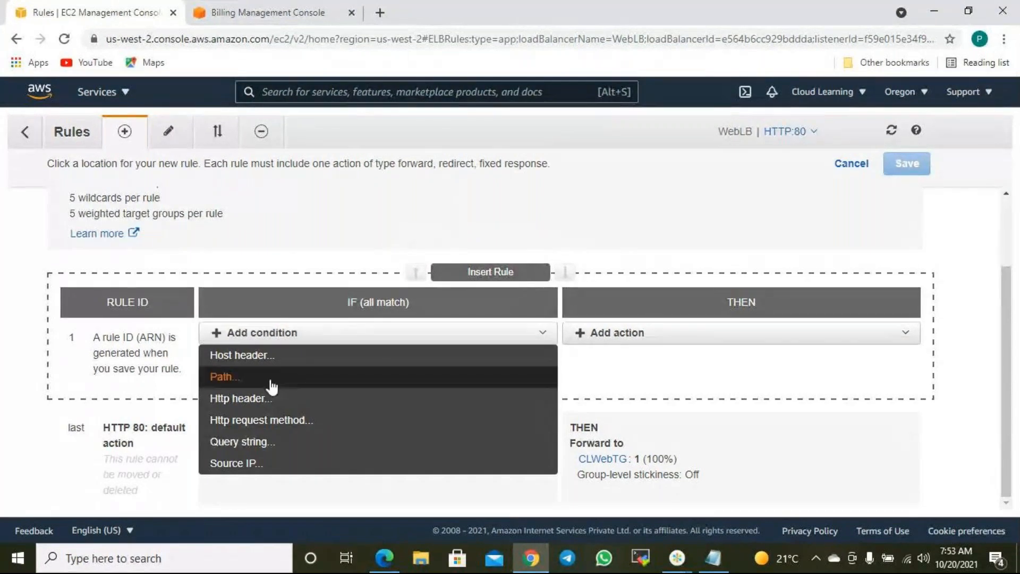
left_click(252, 466)
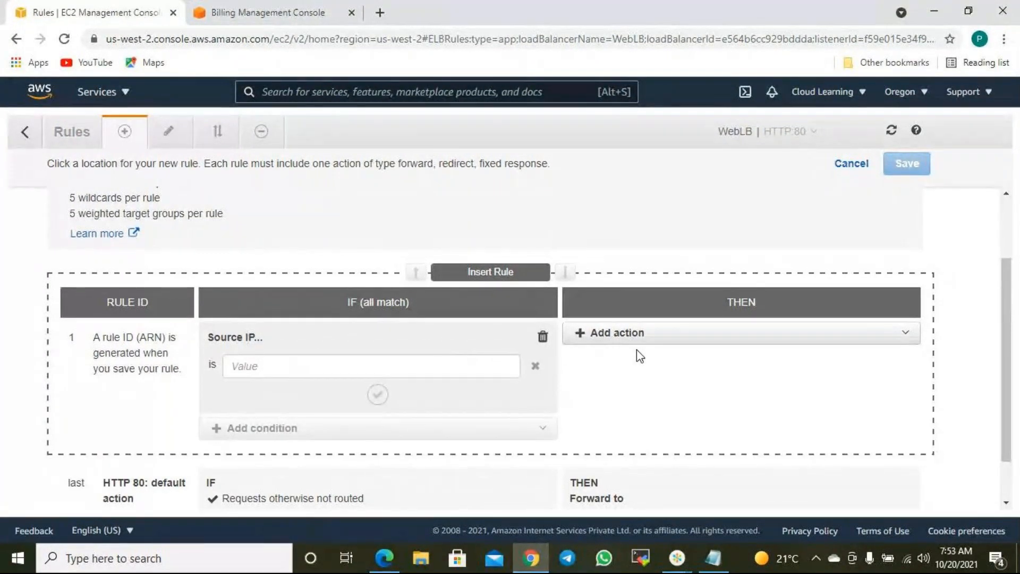
left_click(542, 336)
left_click(330, 335)
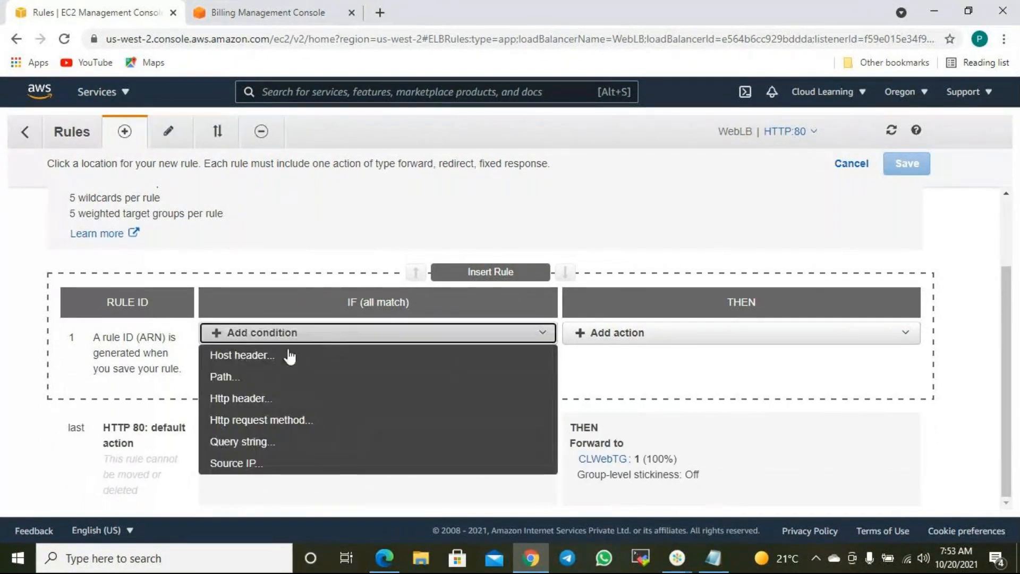
left_click(275, 444)
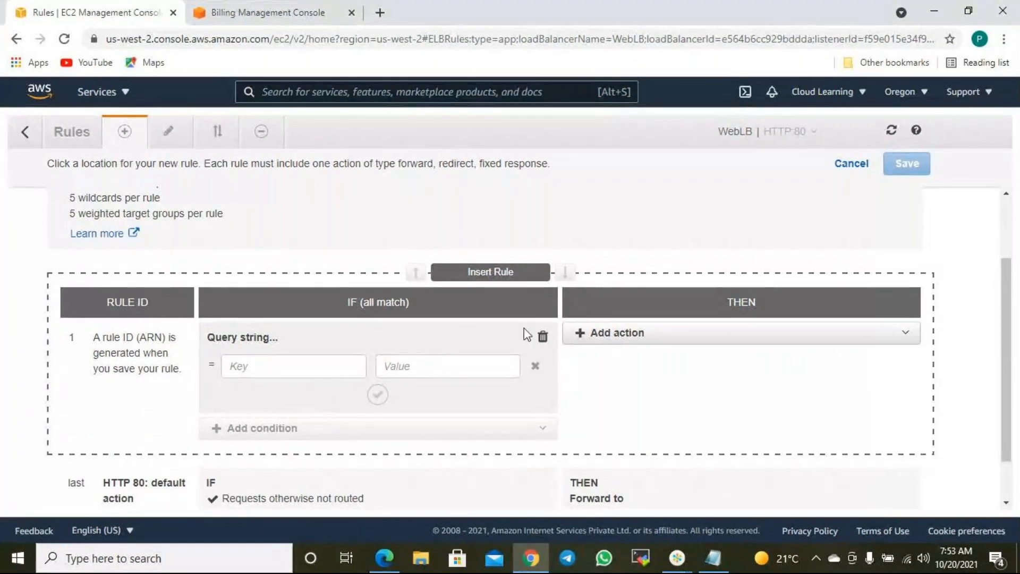
left_click(545, 337)
- Cancel the unsaved rule and go back to the load balancers list
left_click(378, 336)
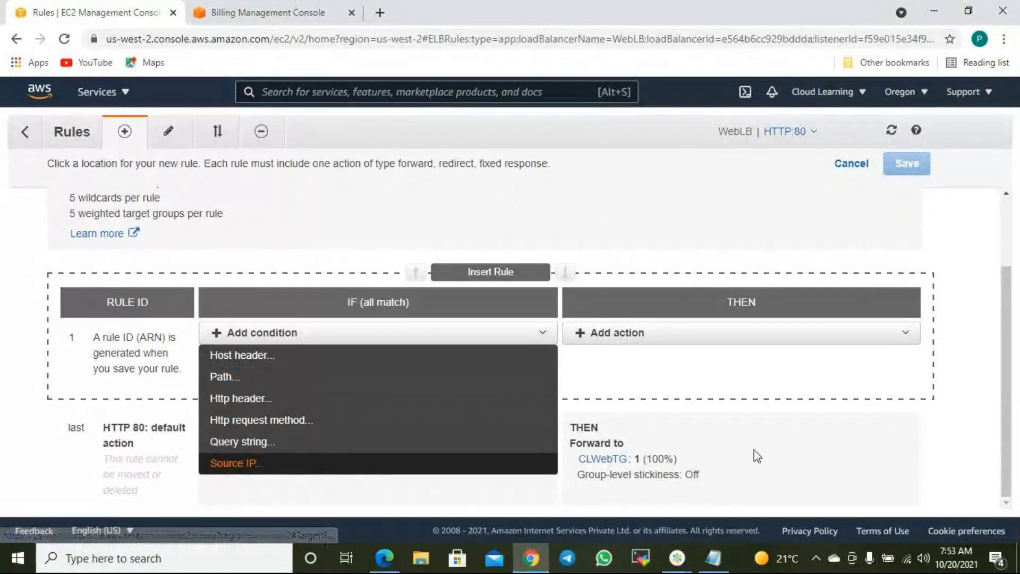
left_click(774, 455)
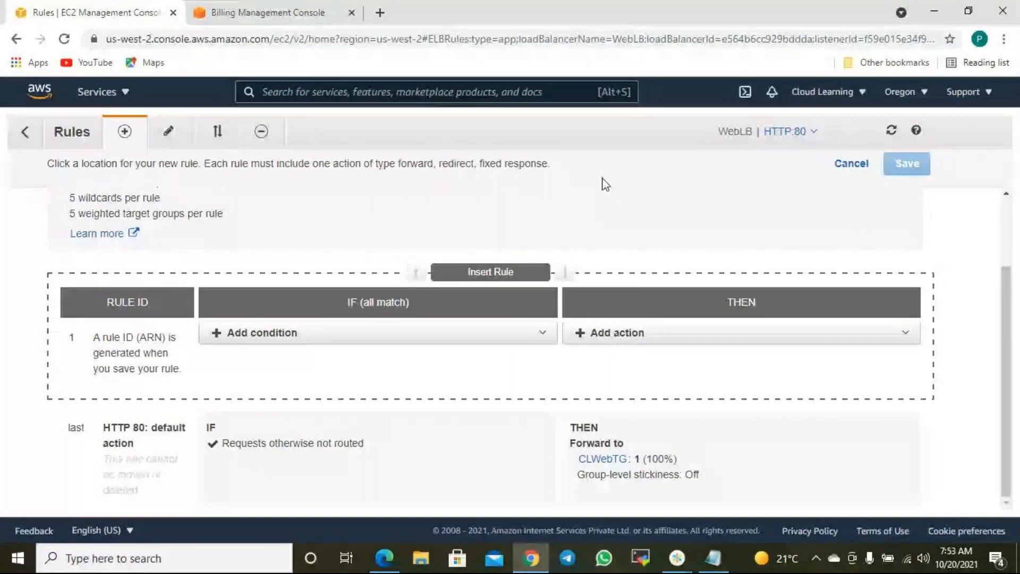
left_click(848, 162)
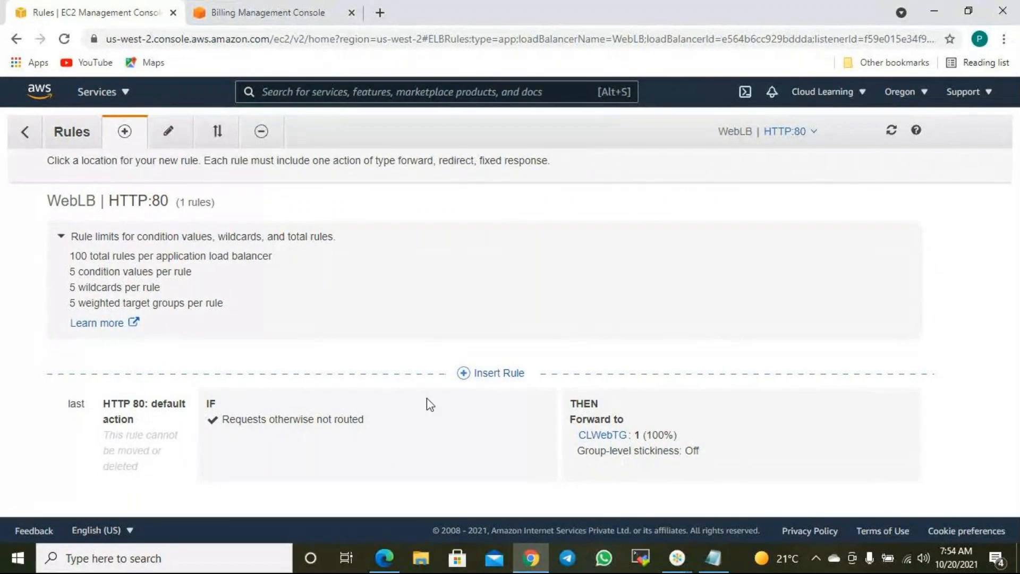
left_click(25, 131)
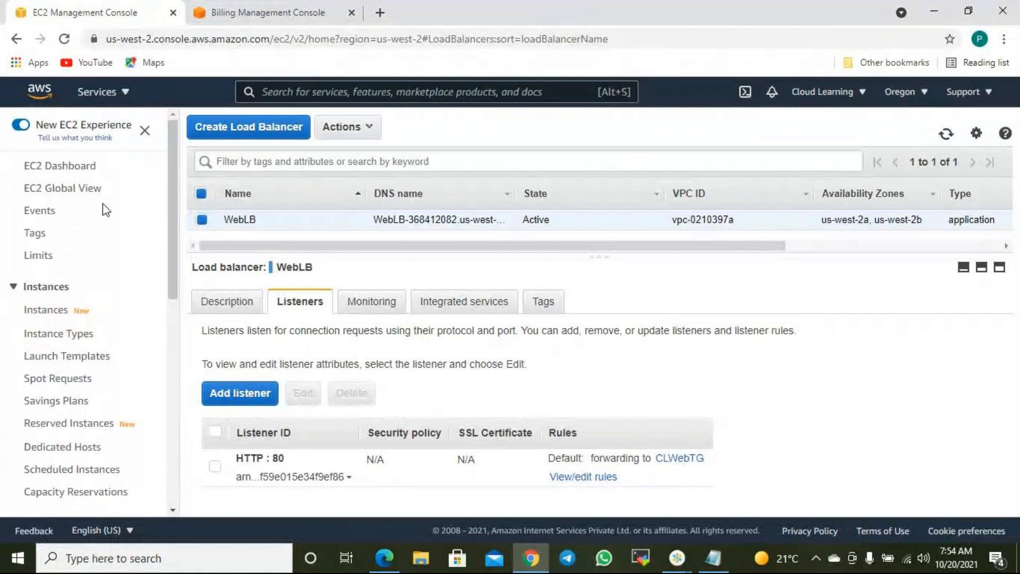
- Begin Create Load Balancer and choose Create under Network Load Balancer
scroll(103, 212, "down", 1)
scroll(118, 210, "up", 1)
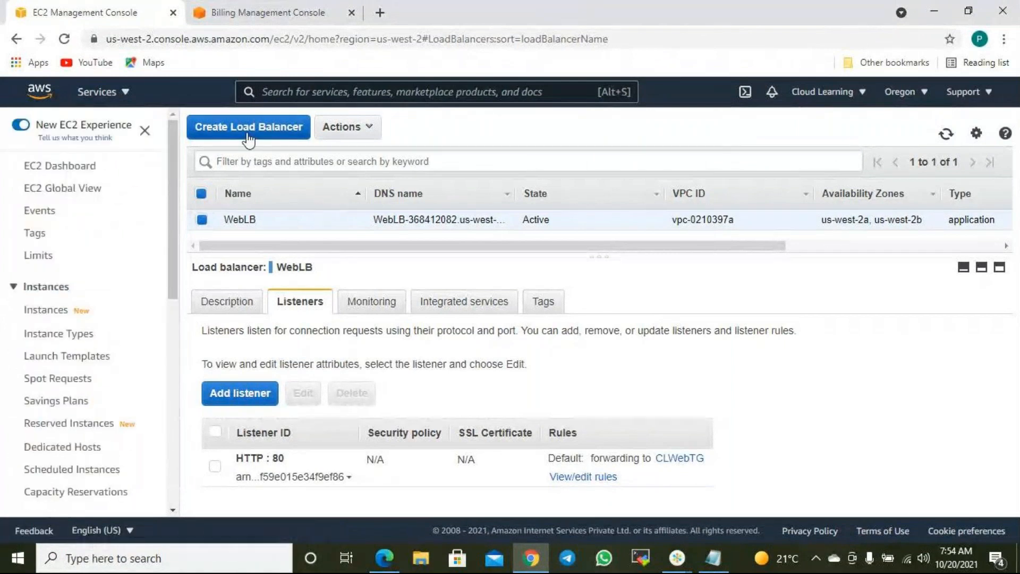
left_click(247, 128)
scroll(530, 257, "down", 2)
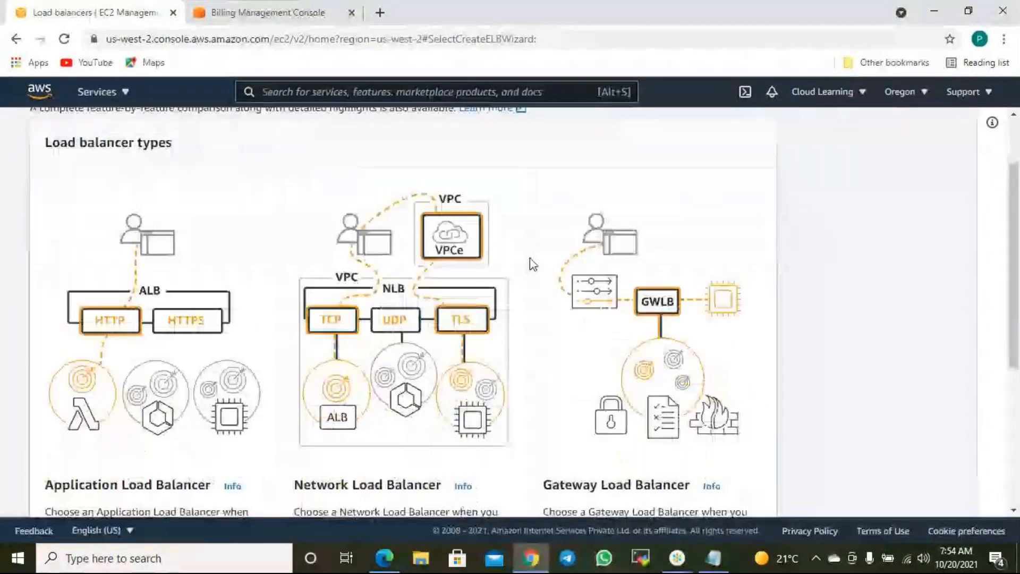
scroll(531, 257, "down", 5)
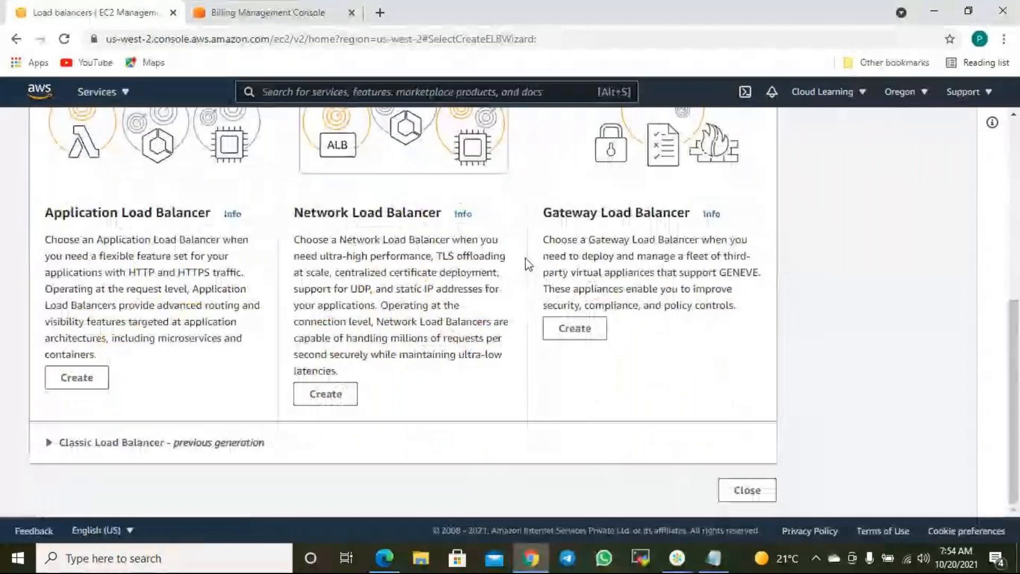
scroll(523, 252, "up", 5)
scroll(476, 246, "down", 5)
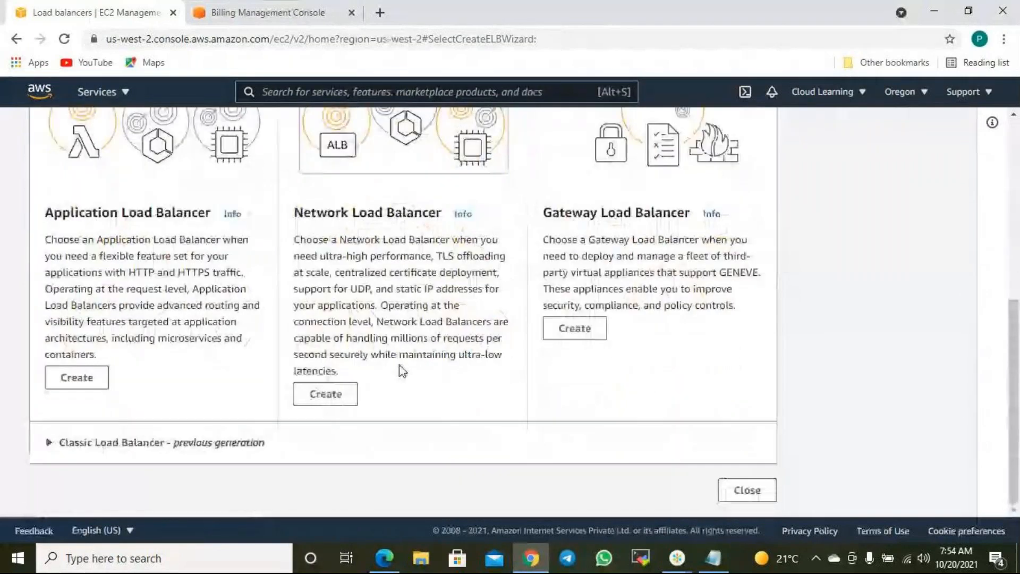
left_click(325, 395)
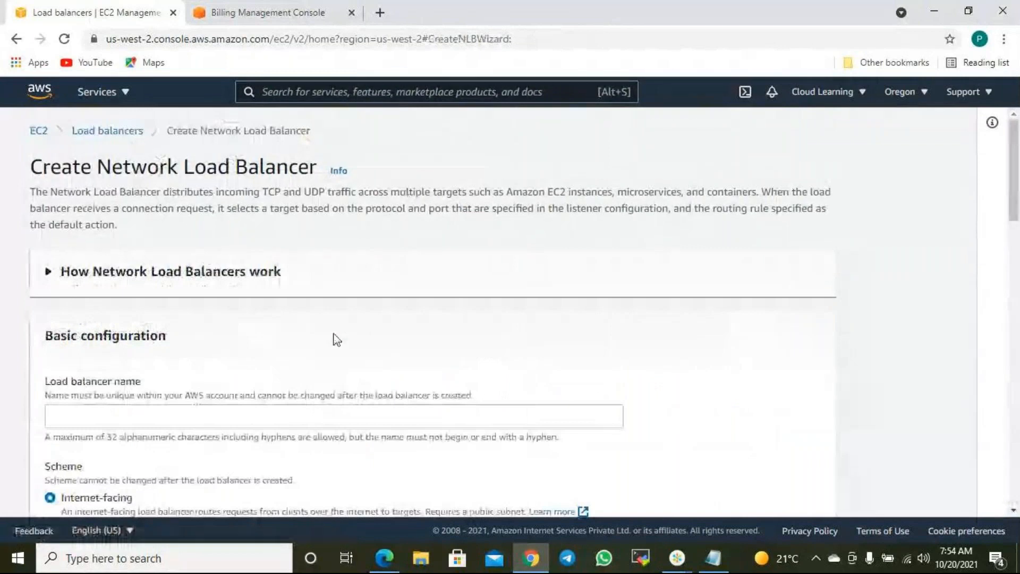
- Name the load balancer CLNB and enable zones us-west-2b and us-west-2a
scroll(335, 336, "down", 4)
scroll(128, 344, "up", 3)
left_click(131, 338)
type("CLNB")
scroll(171, 319, "down", 4)
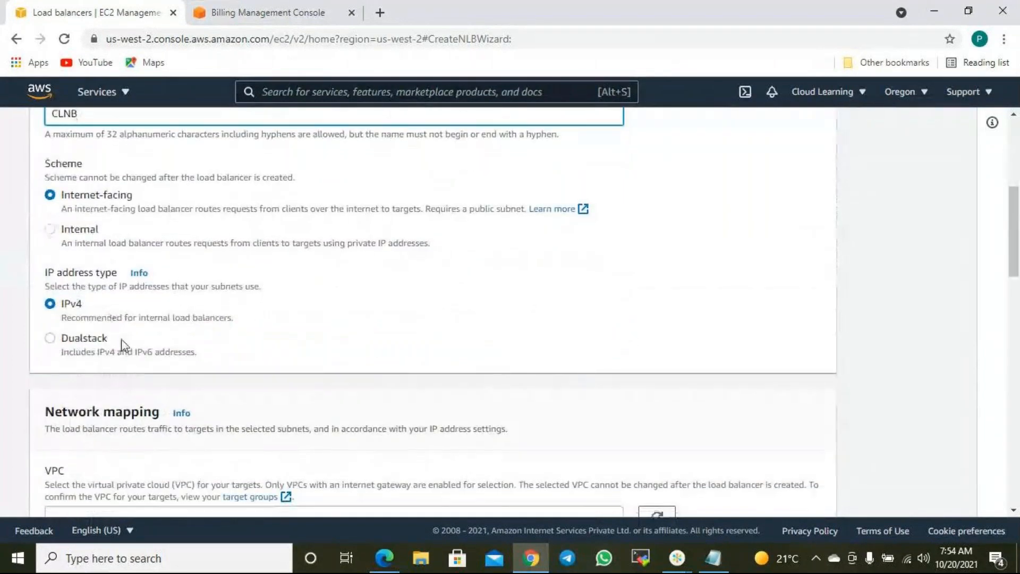
scroll(160, 350, "down", 3)
scroll(180, 343, "down", 3)
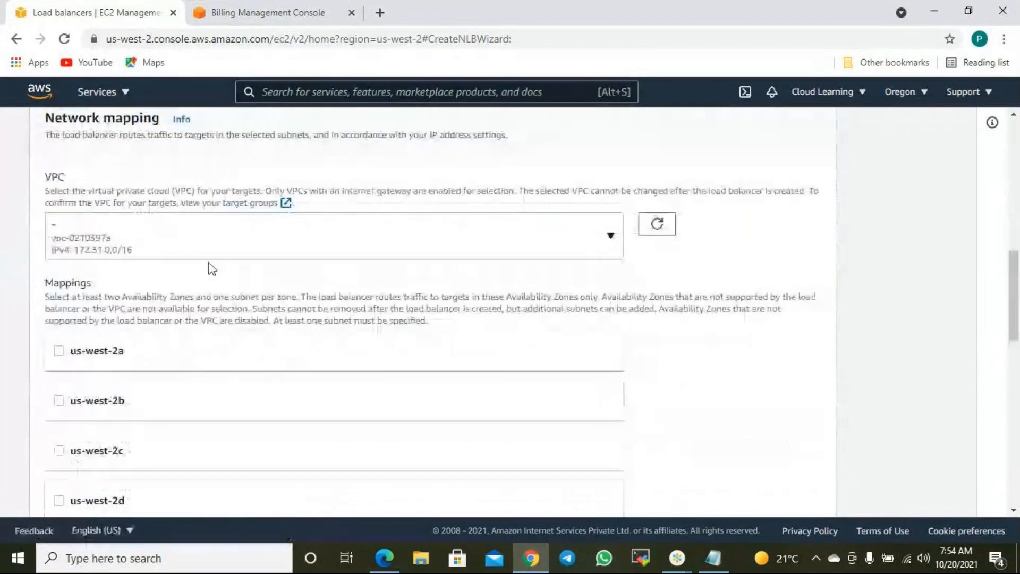
scroll(212, 329, "down", 2)
left_click(91, 251)
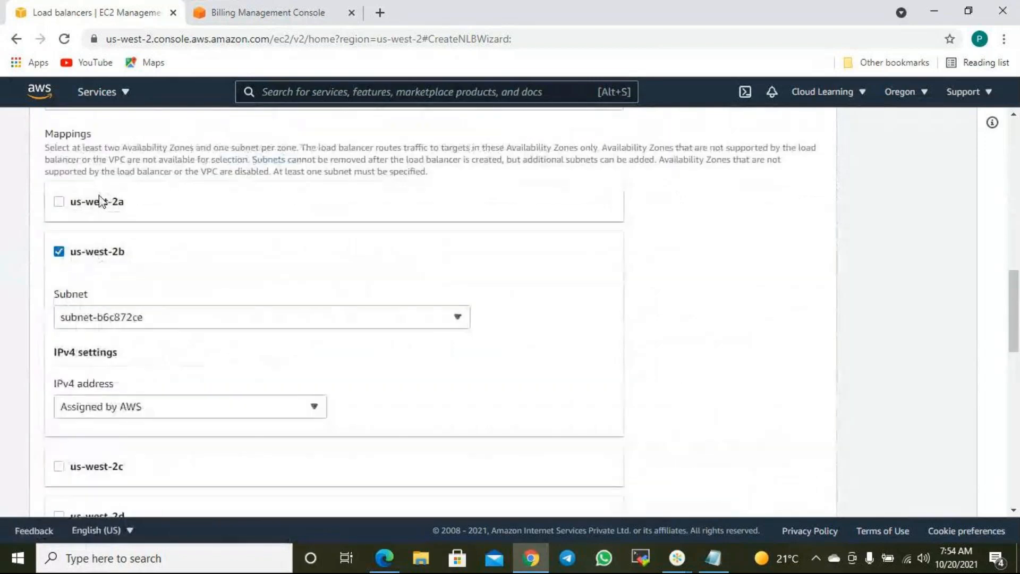
left_click(103, 201)
- Review the TCP:80 listener settings and check its target group list, which is empty
scroll(452, 393, "down", 4)
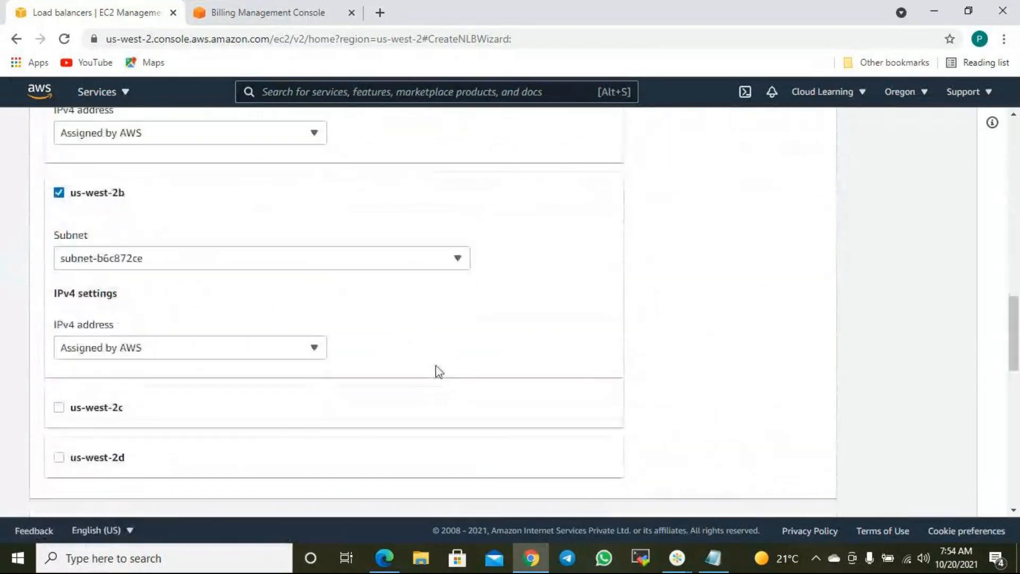
scroll(286, 278, "down", 7)
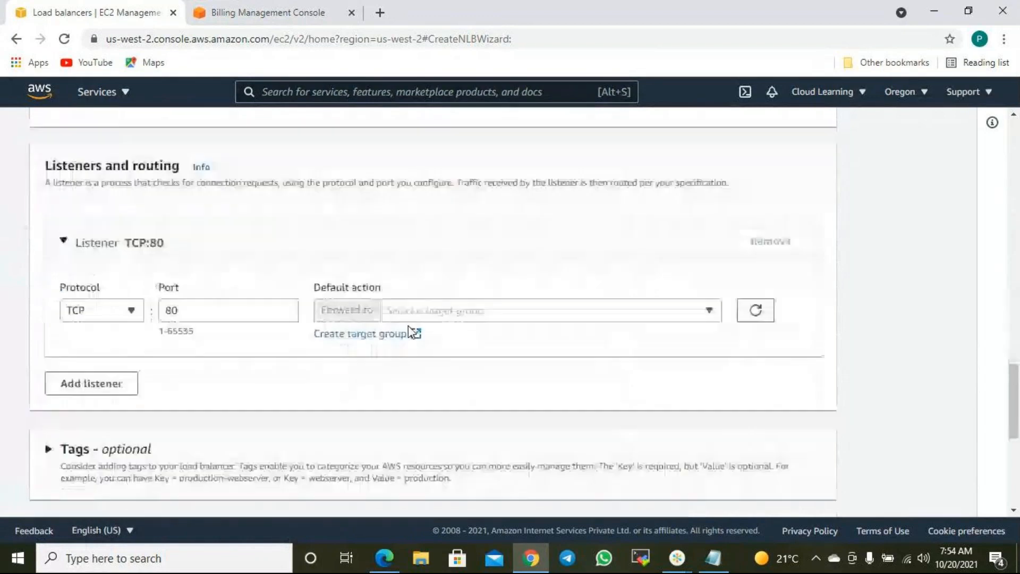
left_click(113, 312)
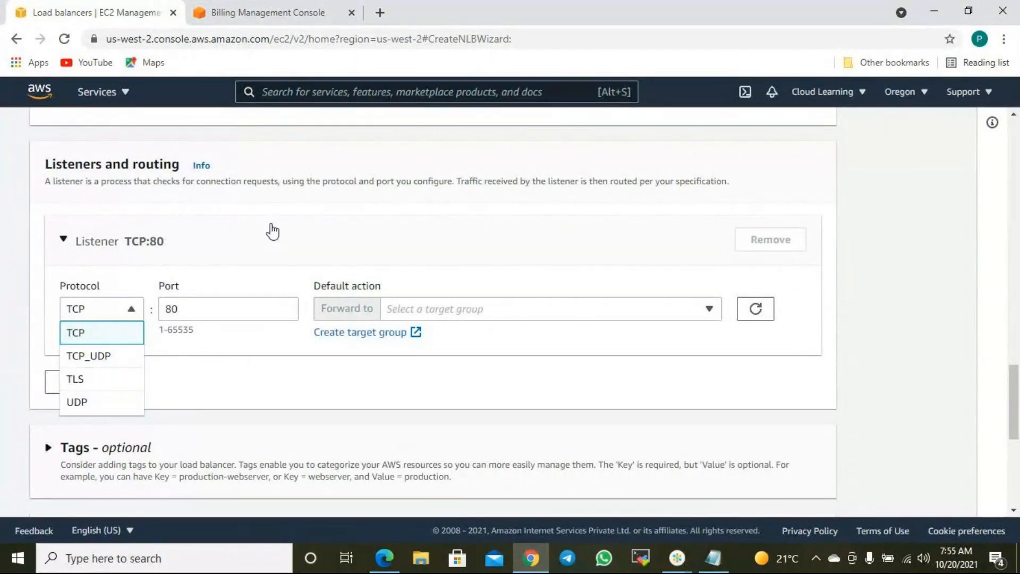
left_click(373, 264)
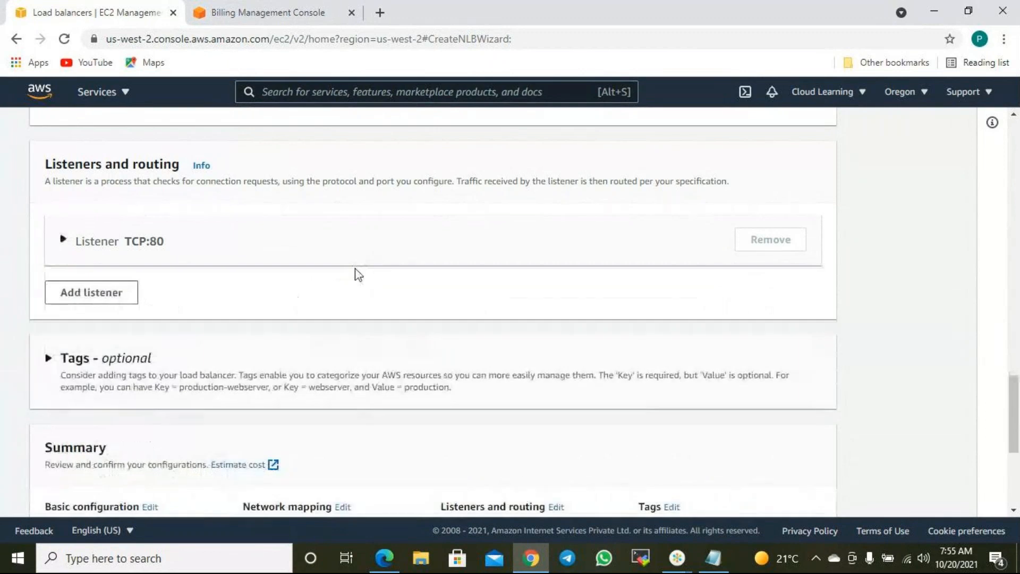
left_click(90, 244)
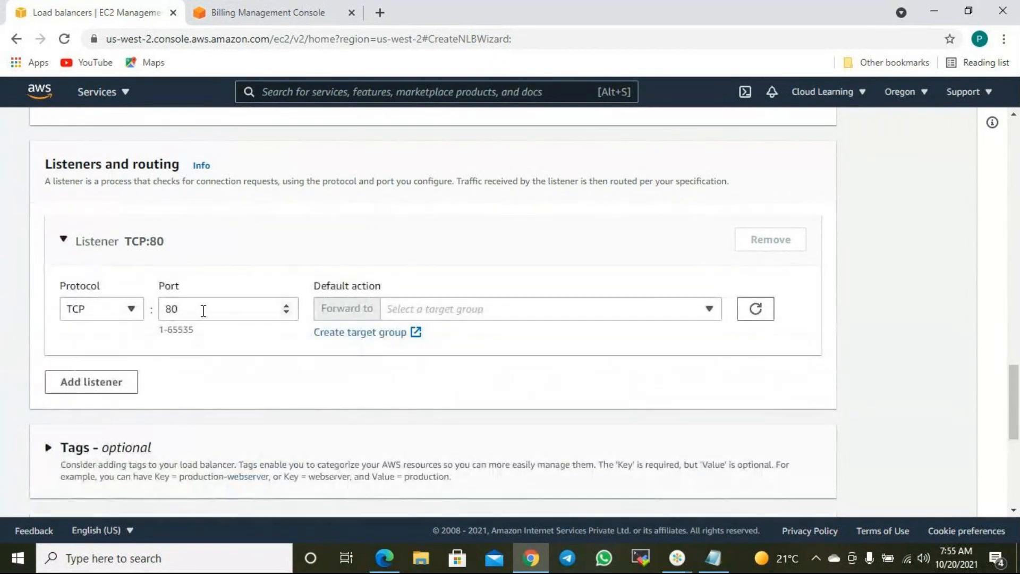
left_click(494, 312)
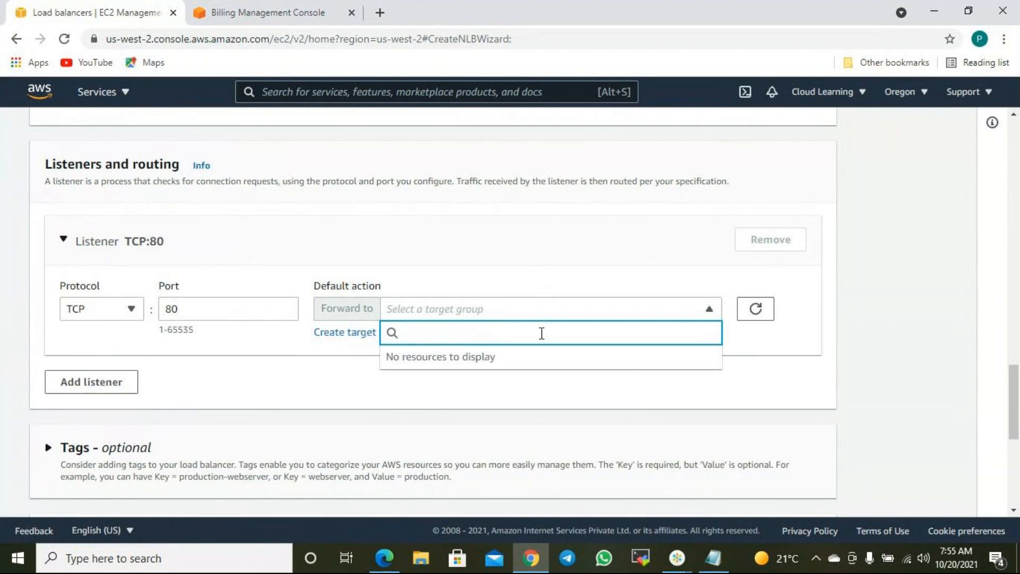
scroll(299, 197, "up", 20)
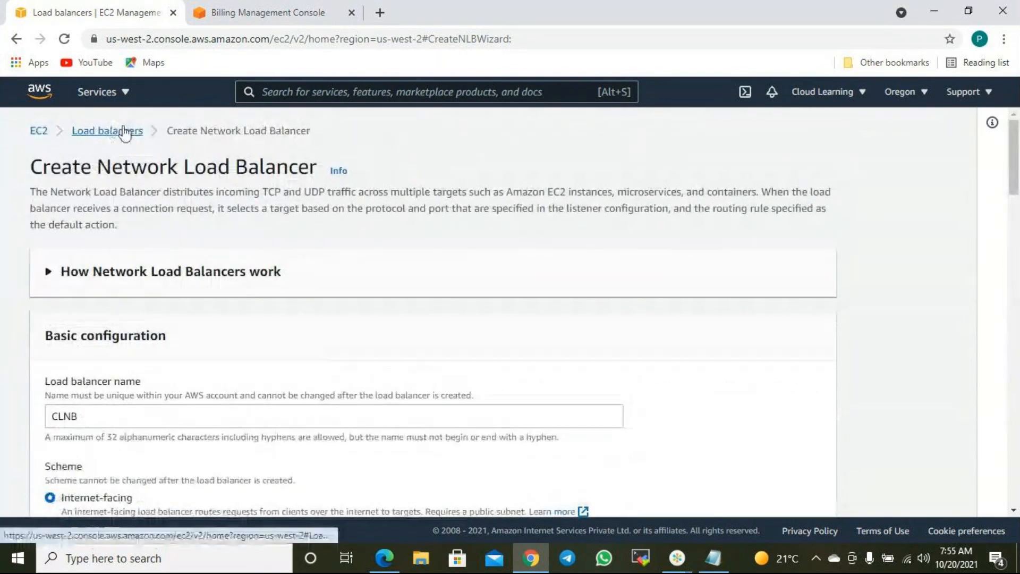
- In a new tab, delete WebLB's HTTP:80 listener, then return to the CLNB wizard
right_click(124, 133)
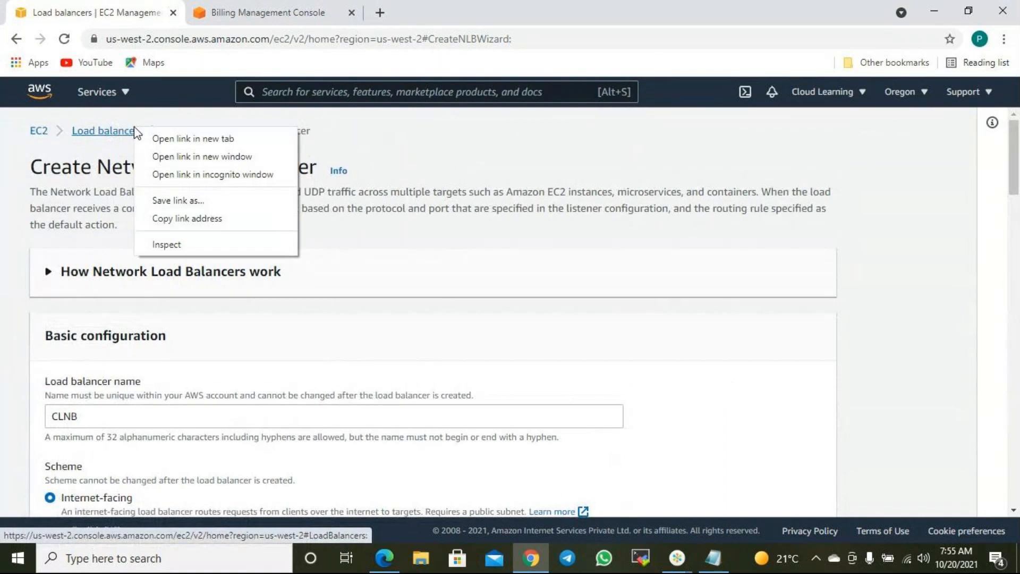
left_click(181, 139)
left_click(250, 12)
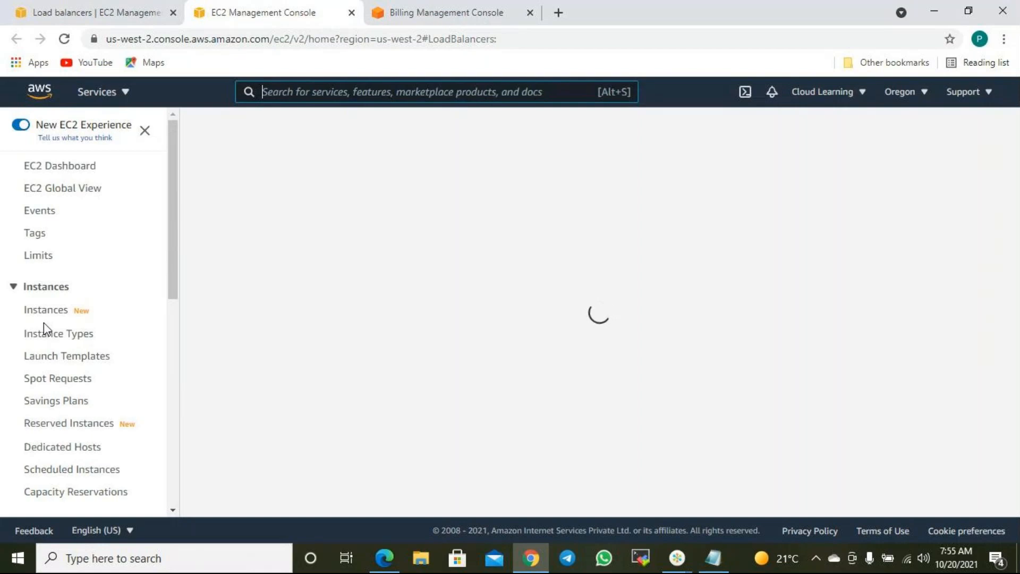
scroll(56, 410, "down", 5)
scroll(56, 406, "down", 3)
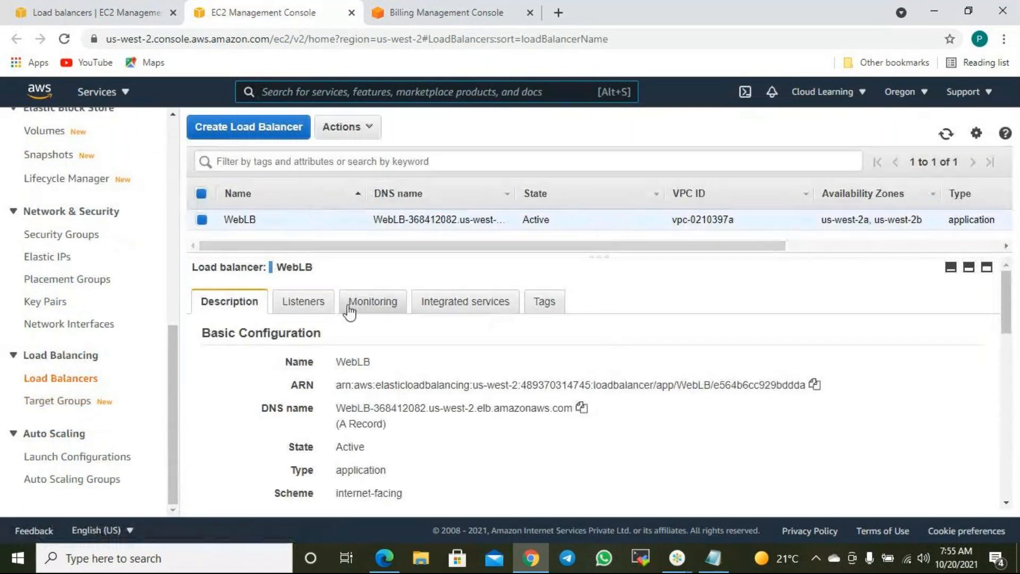
left_click(294, 306)
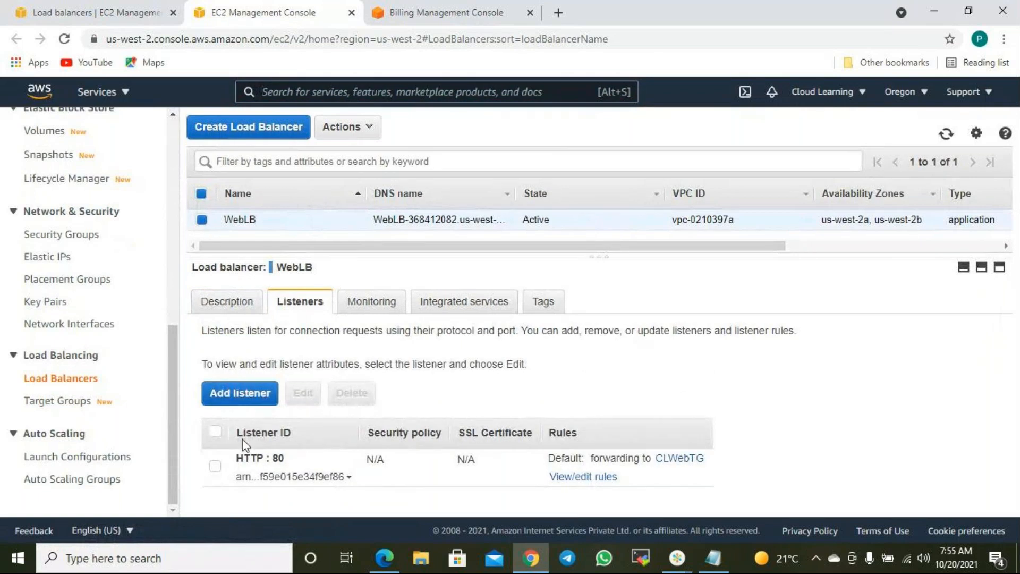
left_click(215, 466)
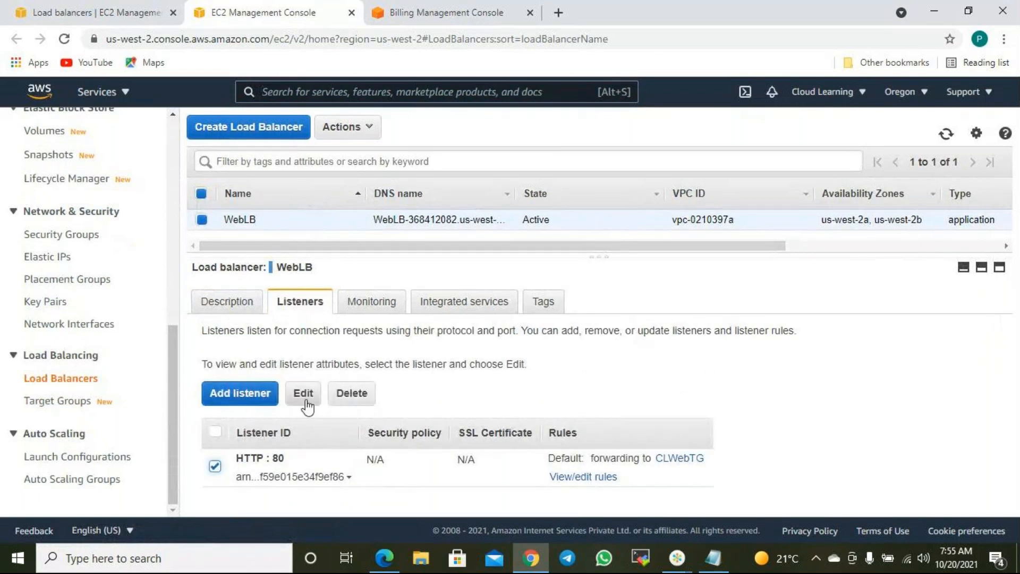
left_click(352, 392)
left_click(673, 365)
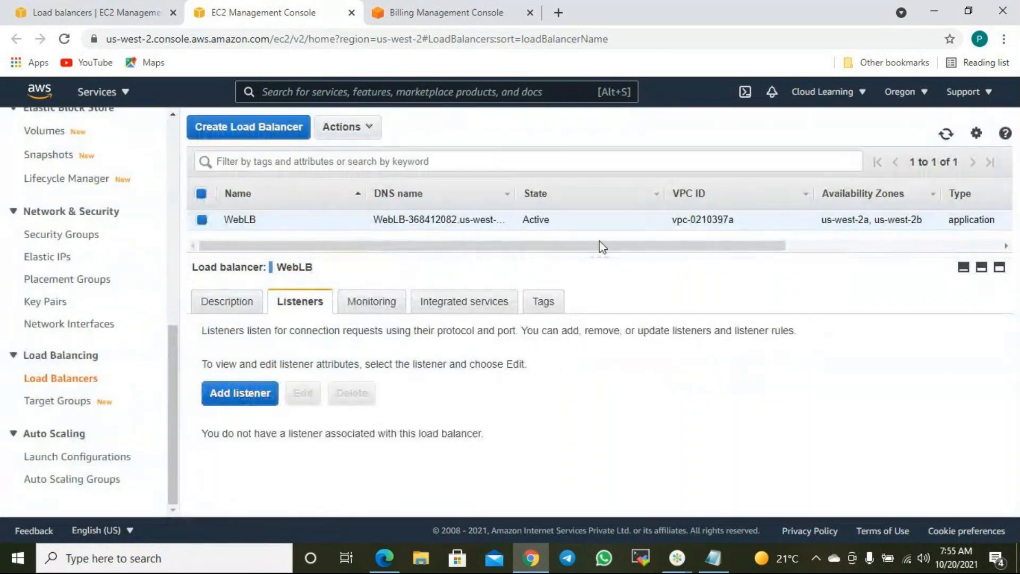
left_click(96, 13)
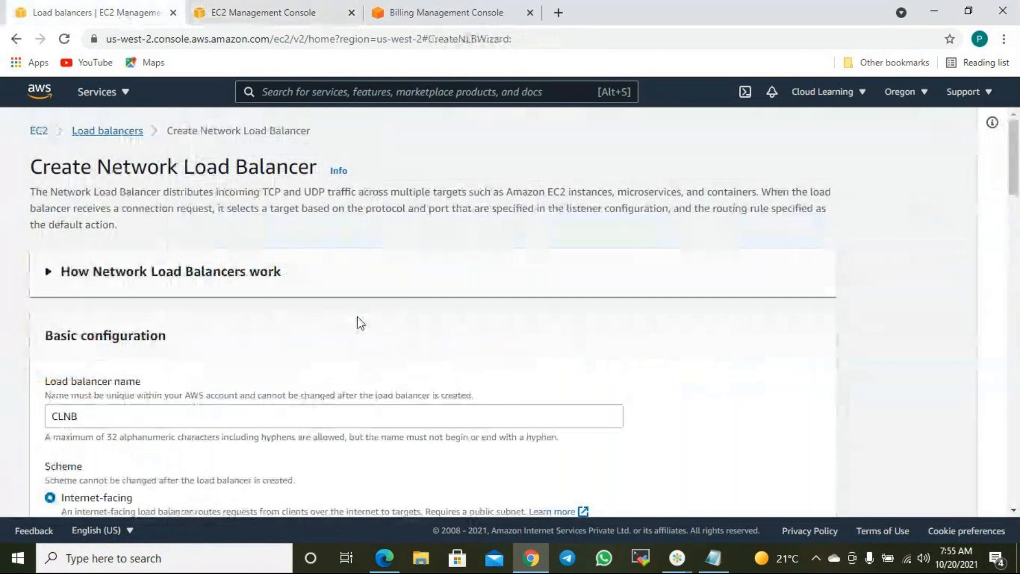
- Reload the VPC list and enable availability zones us-west-2a and us-west-2b with their subnets
scroll(463, 331, "down", 8)
scroll(464, 331, "down", 5)
left_click(657, 149)
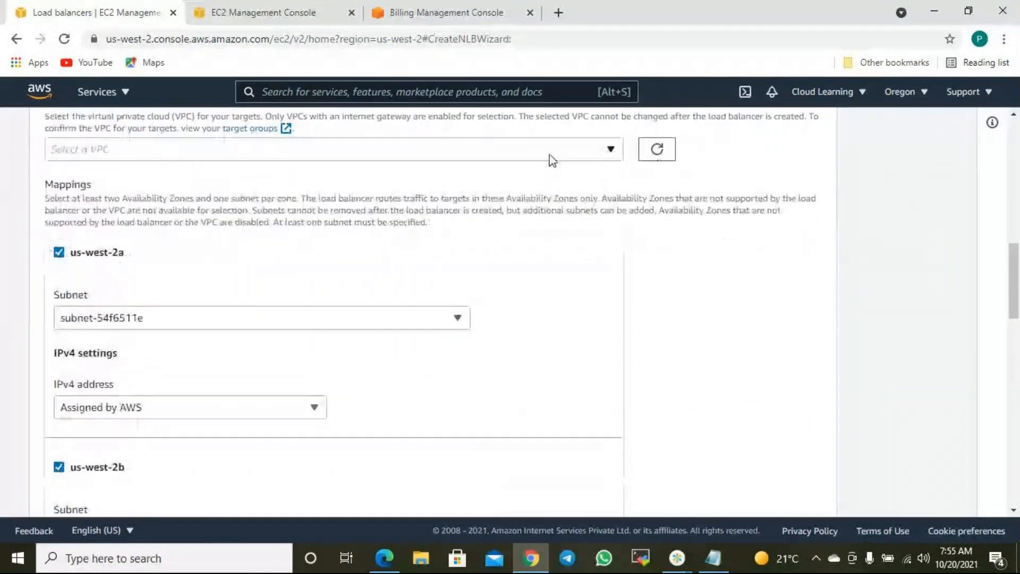
scroll(686, 318, "down", 3)
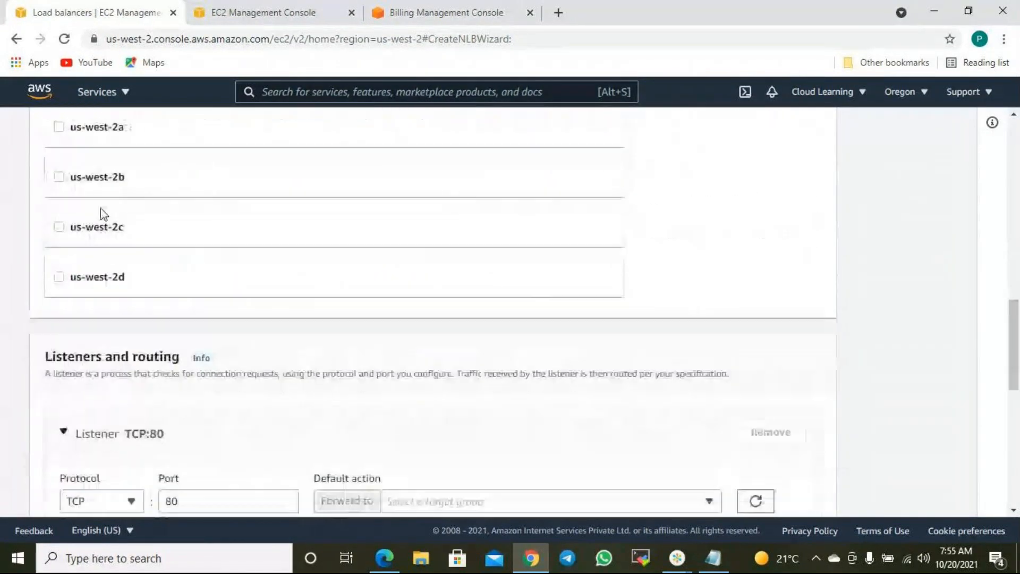
left_click(58, 177)
left_click(58, 127)
- Refresh the TCP:80 listener's target group list, which still offers no target group
scroll(330, 269, "down", 5)
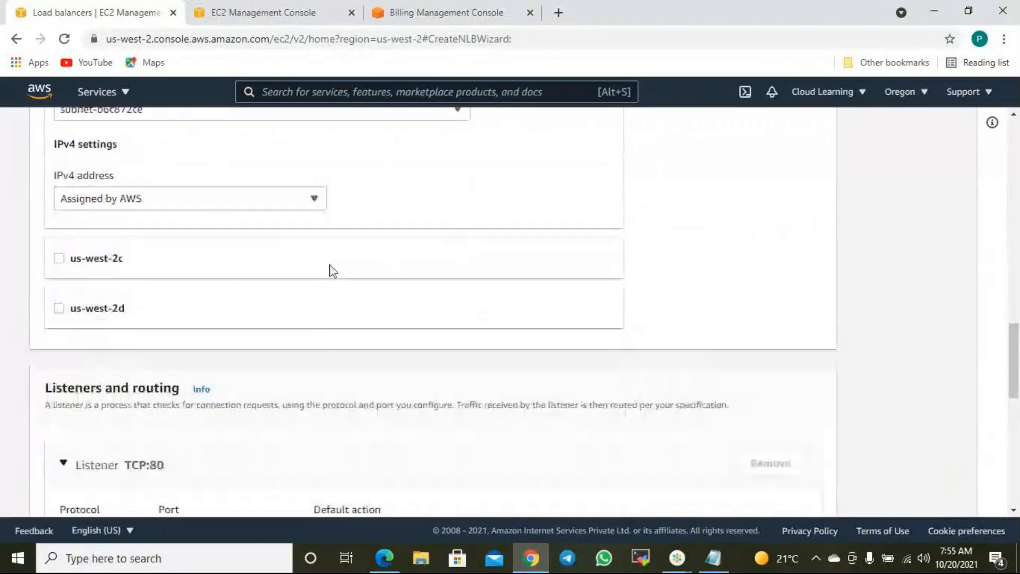
scroll(249, 260, "up", 1)
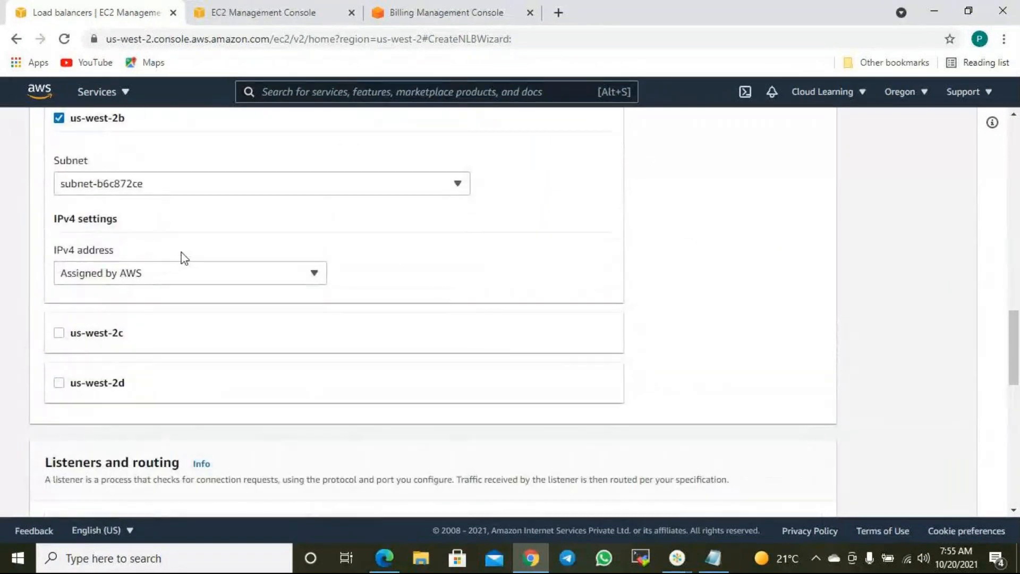
scroll(185, 259, "down", 7)
left_click(446, 234)
left_click(759, 235)
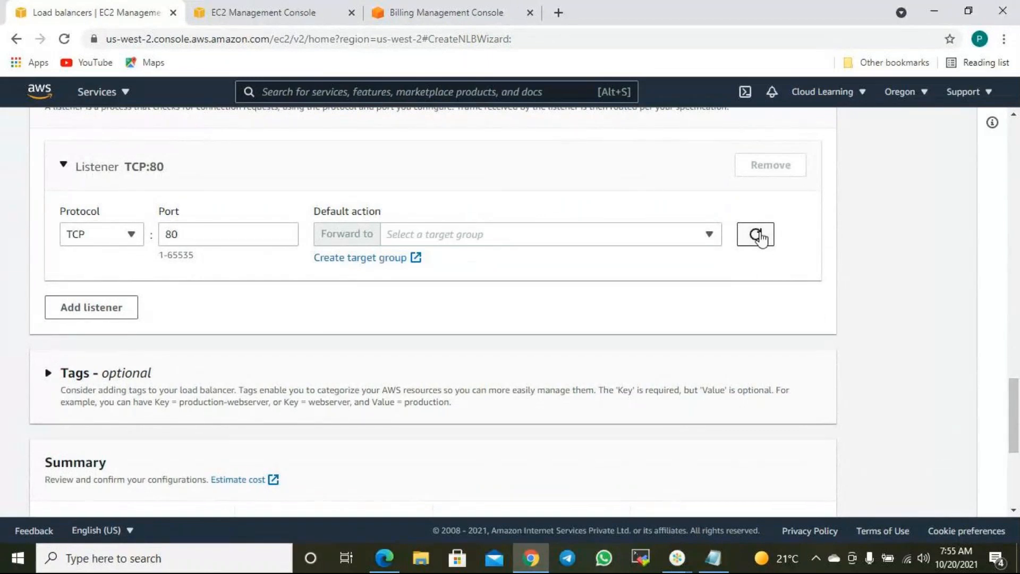
left_click(493, 237)
left_click(494, 239)
left_click(538, 246)
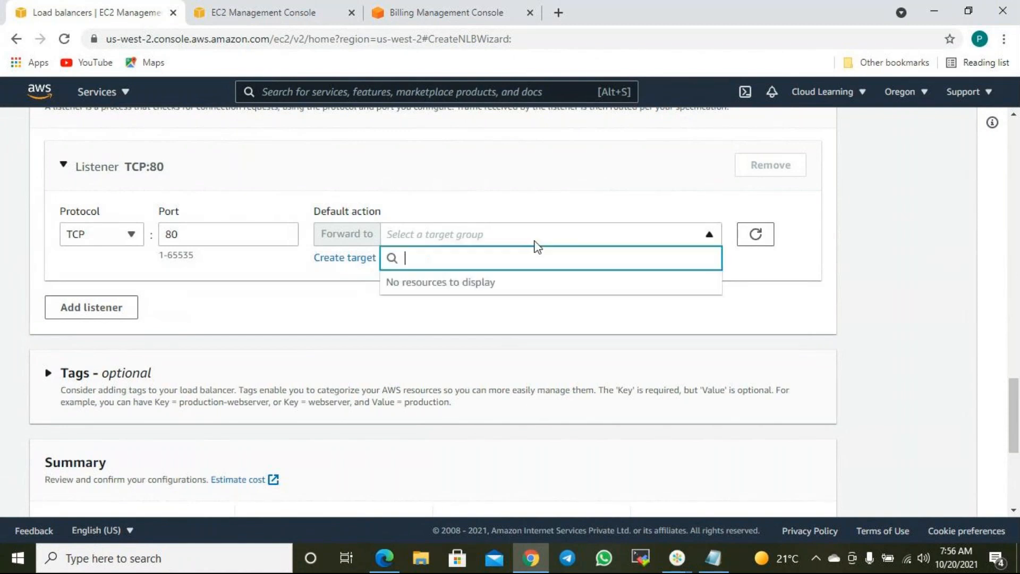
left_click(536, 246)
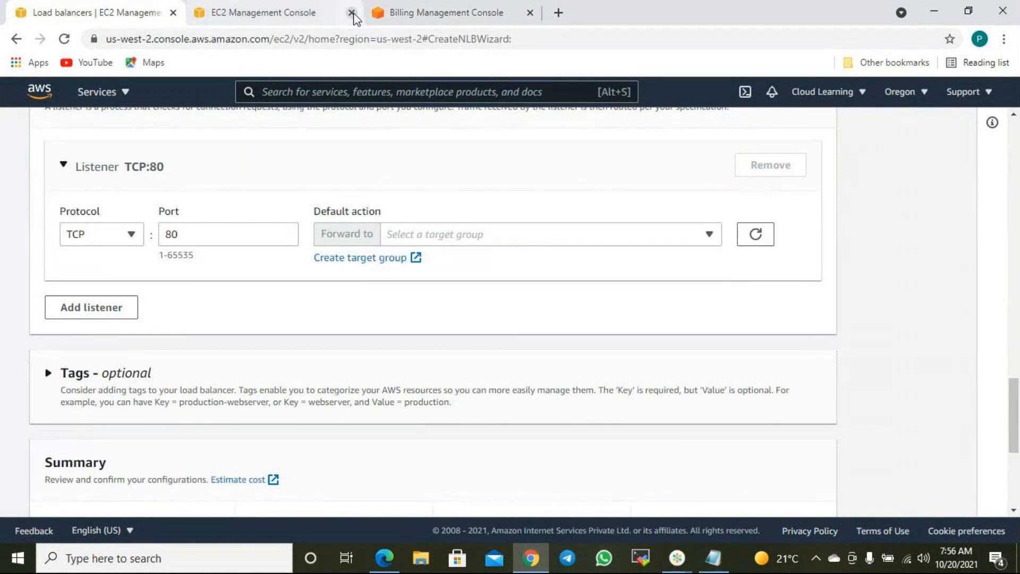
- Start a new instance target group and review its HTTP port 80 settings
left_click(364, 258)
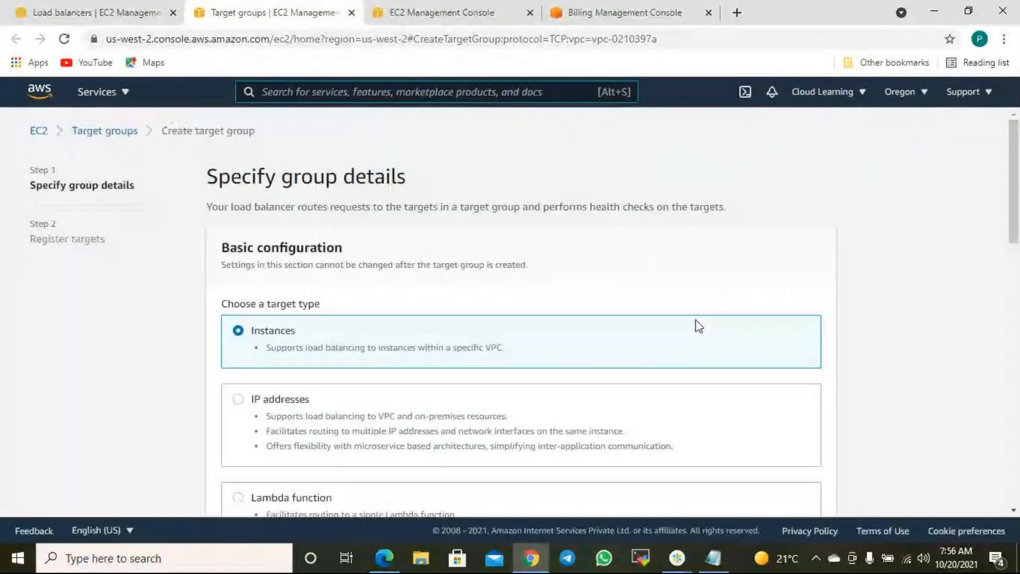
scroll(394, 343, "down", 5)
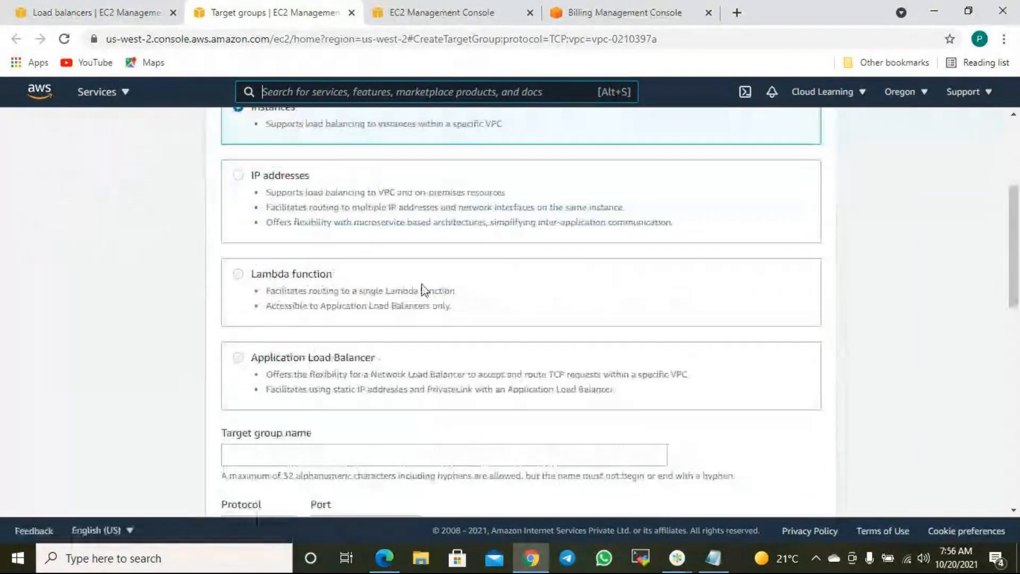
scroll(383, 291, "up", 5)
scroll(309, 335, "down", 10)
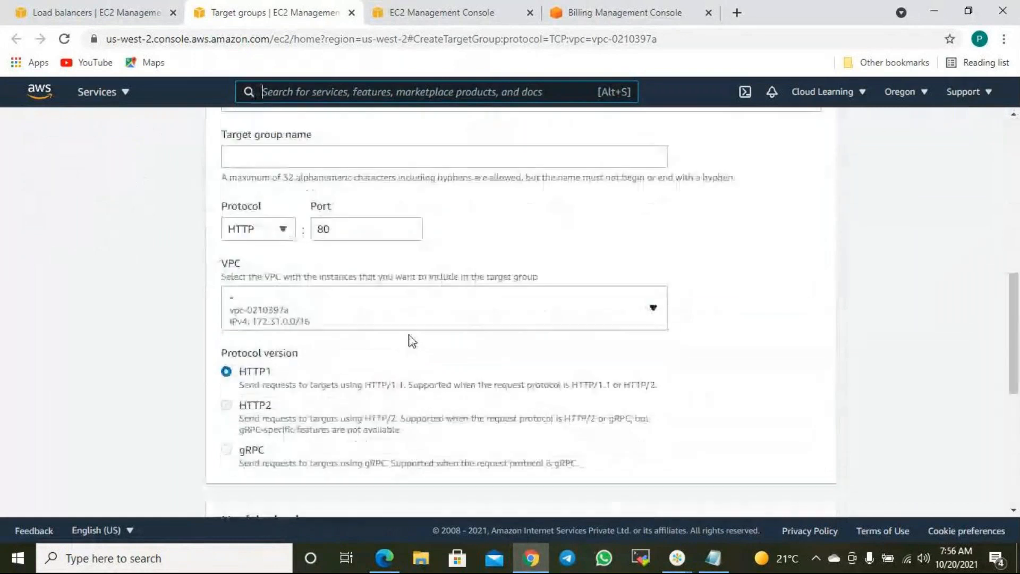
scroll(415, 345, "down", 7)
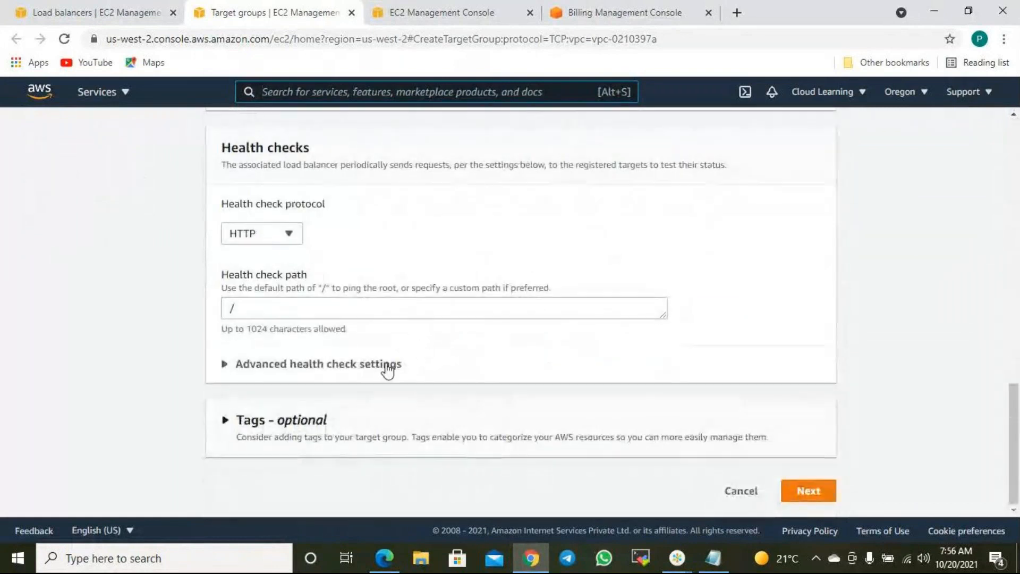
scroll(462, 337, "up", 15)
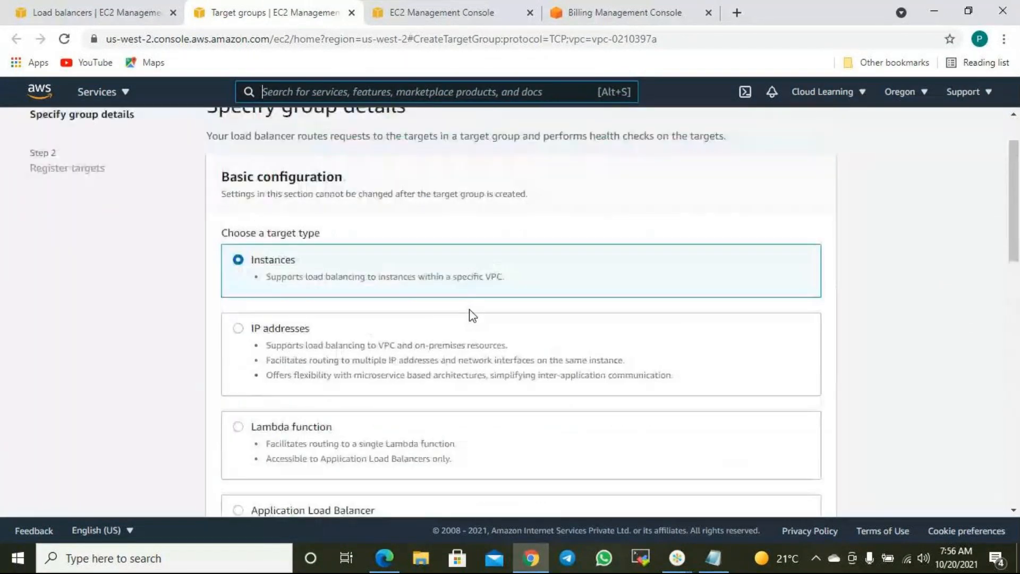
scroll(469, 314, "down", 5)
scroll(477, 329, "down", 7)
- Name the target group CLNTG and continue to target registration
left_click(808, 489)
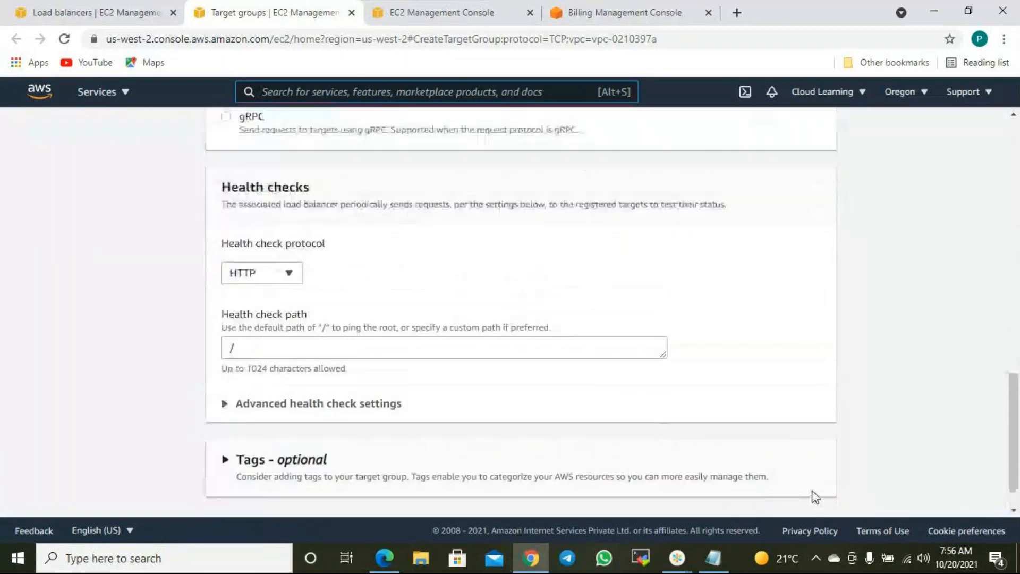
left_click(239, 289)
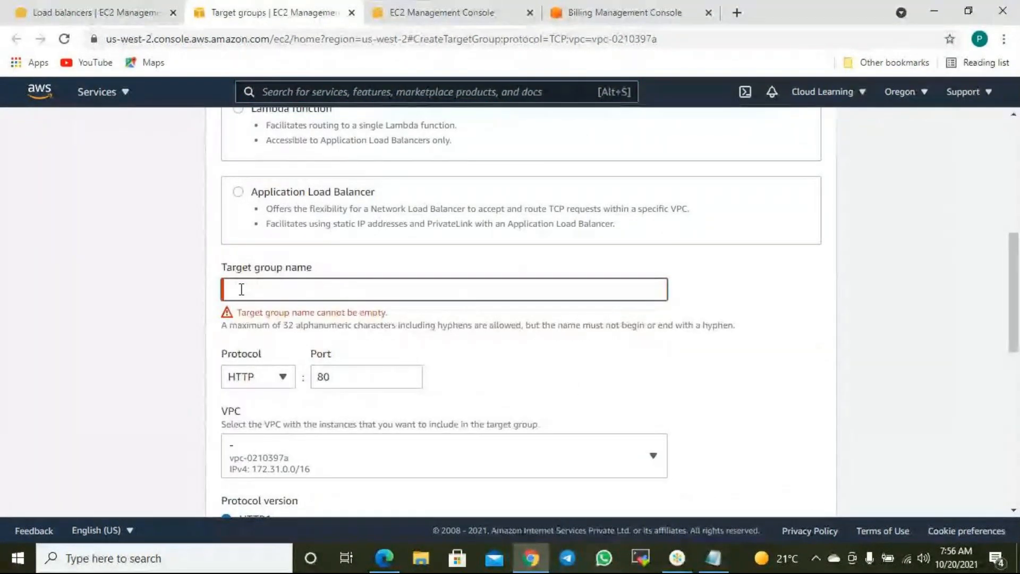
type("CLNTG")
scroll(797, 273, "down", 10)
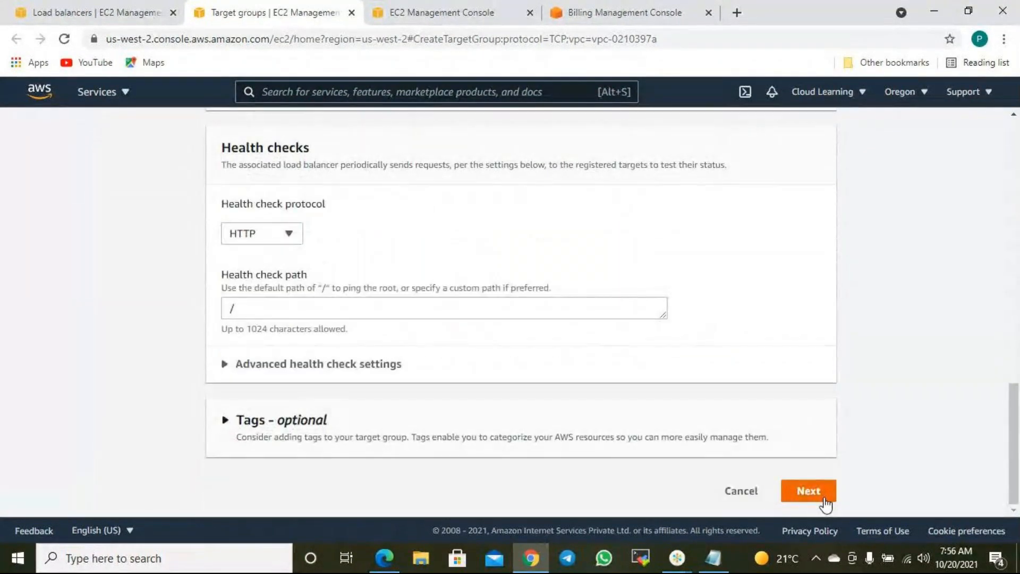
left_click(808, 490)
- Select Web Server 1, 2 and 3, then create the CLNTG target group
scroll(630, 409, "down", 5)
scroll(303, 335, "up", 3)
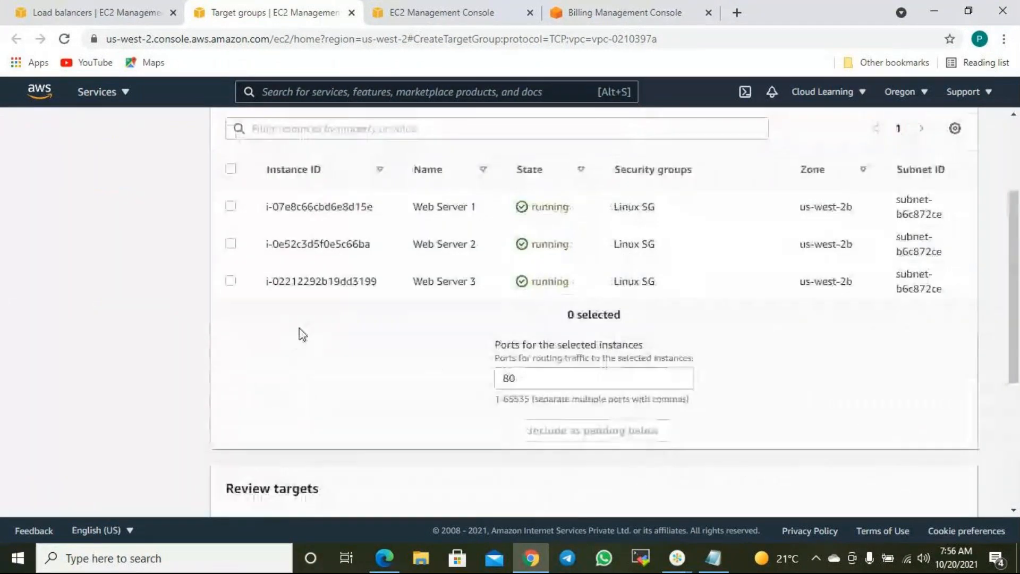
left_click(230, 280)
left_click(230, 244)
left_click(230, 206)
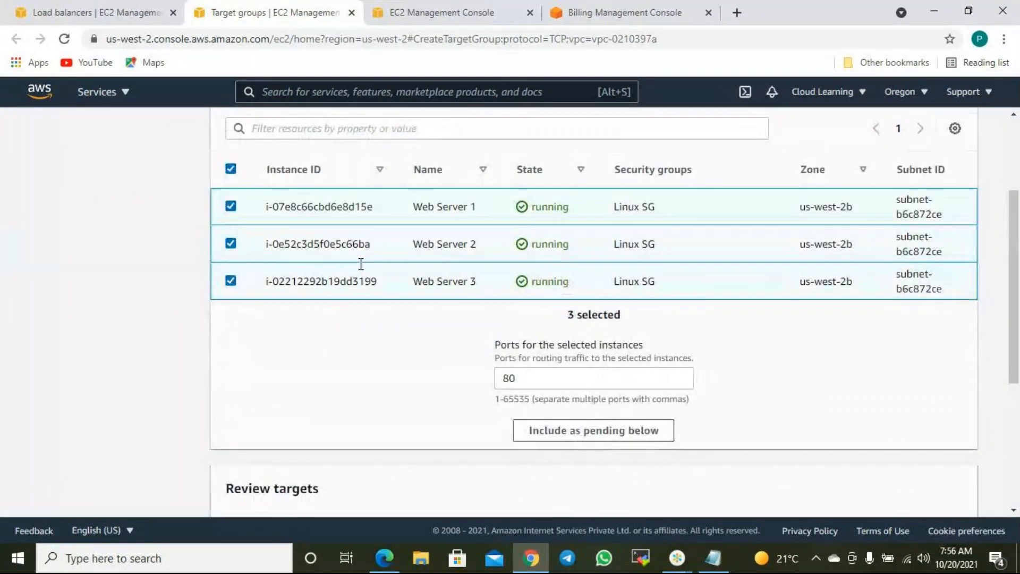
scroll(823, 385, "down", 4)
scroll(744, 342, "up", 5)
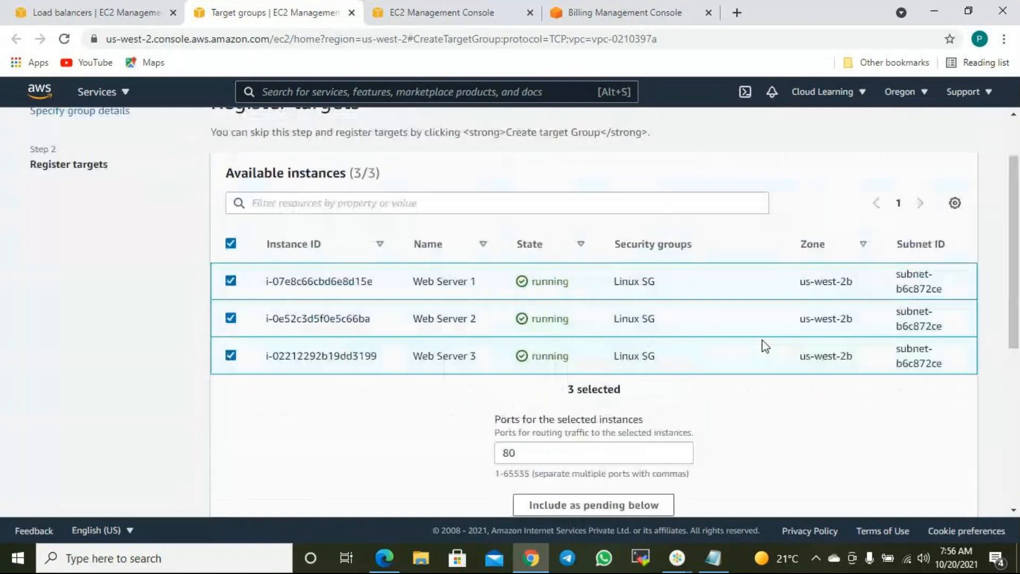
scroll(744, 393, "down", 5)
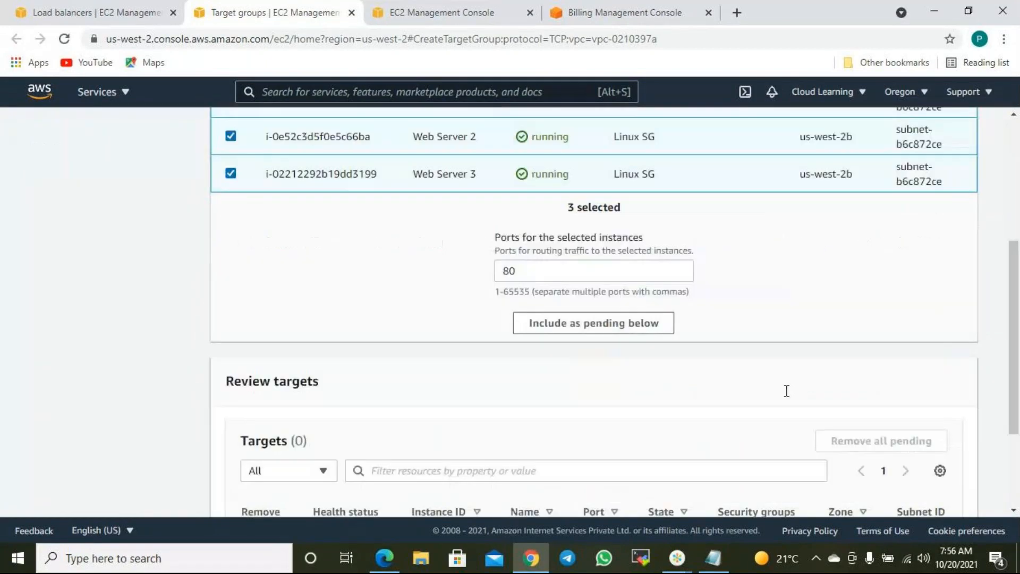
left_click(939, 495)
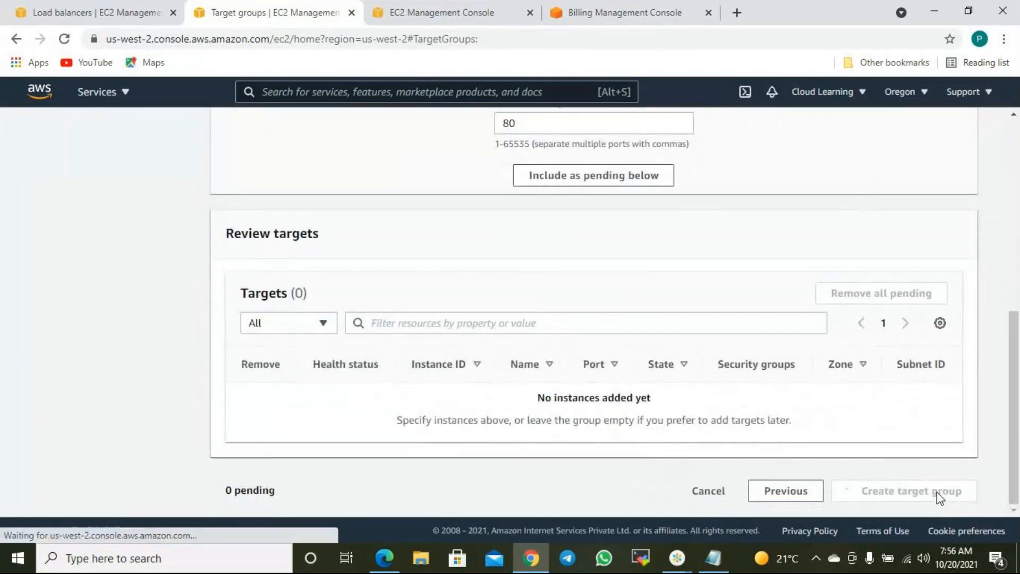
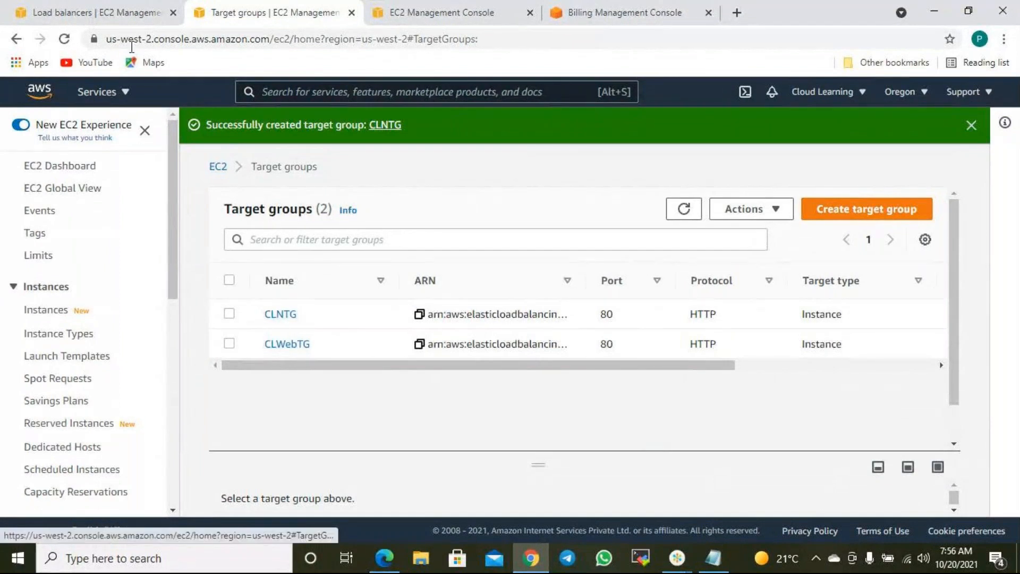
- Back on the CLNLB setup, refresh the Forward to target group list and find it still empty
left_click(103, 12)
left_click(767, 238)
left_click(691, 243)
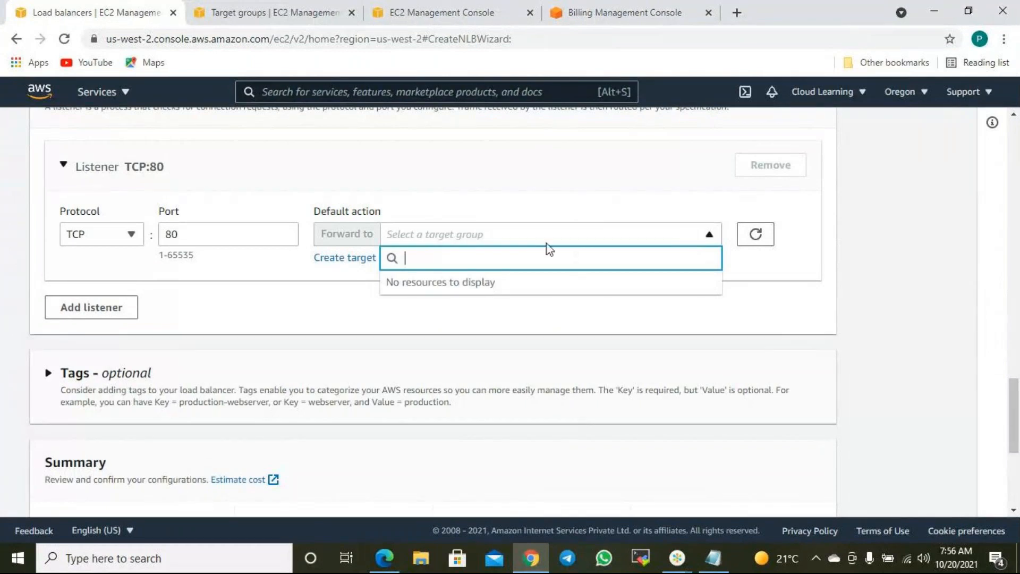
left_click(757, 239)
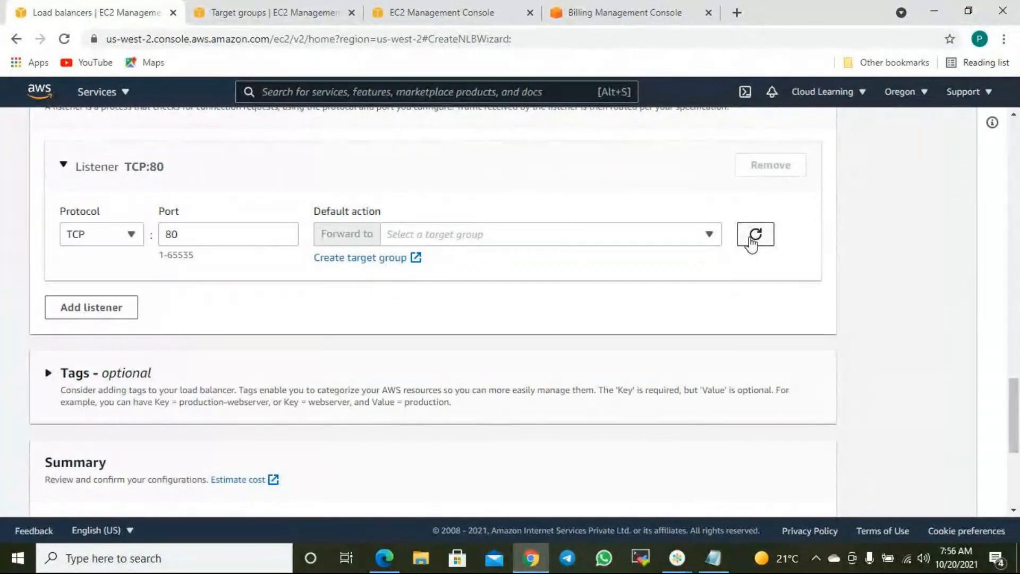
left_click(754, 234)
scroll(685, 305, "down", 5)
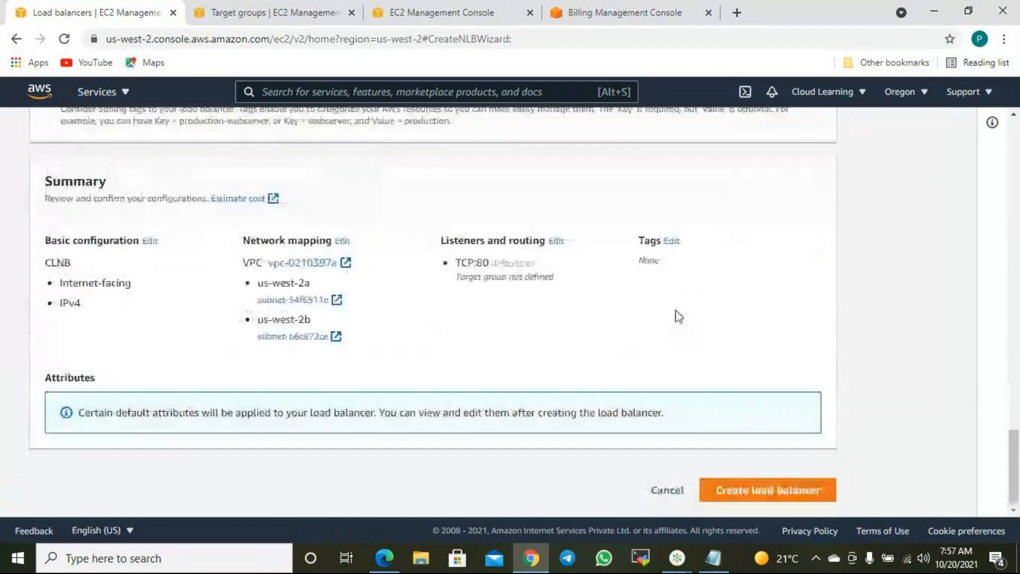
- Cancel the current wizard and start creating a new Network Load Balancer
left_click(684, 491)
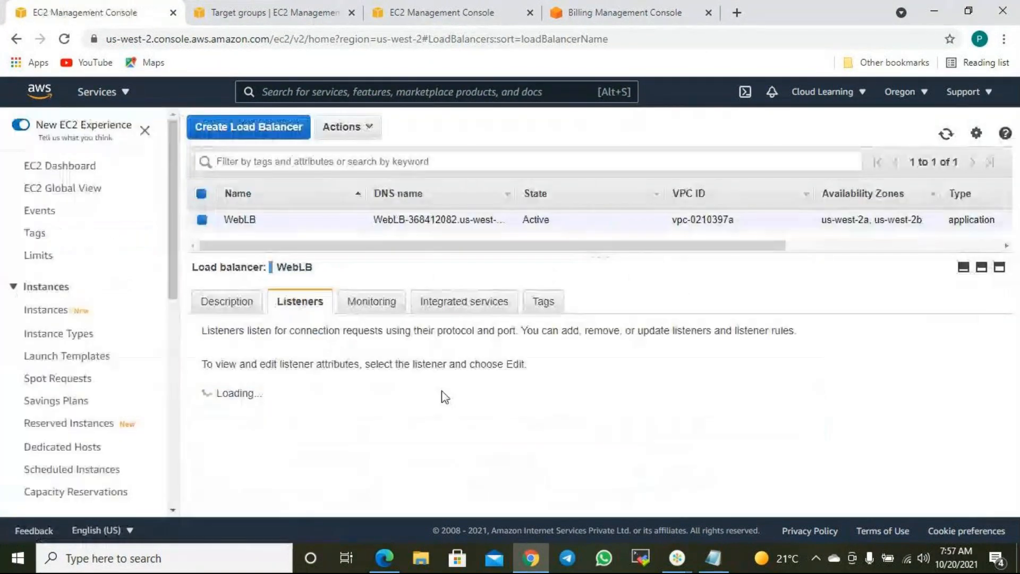
left_click(290, 130)
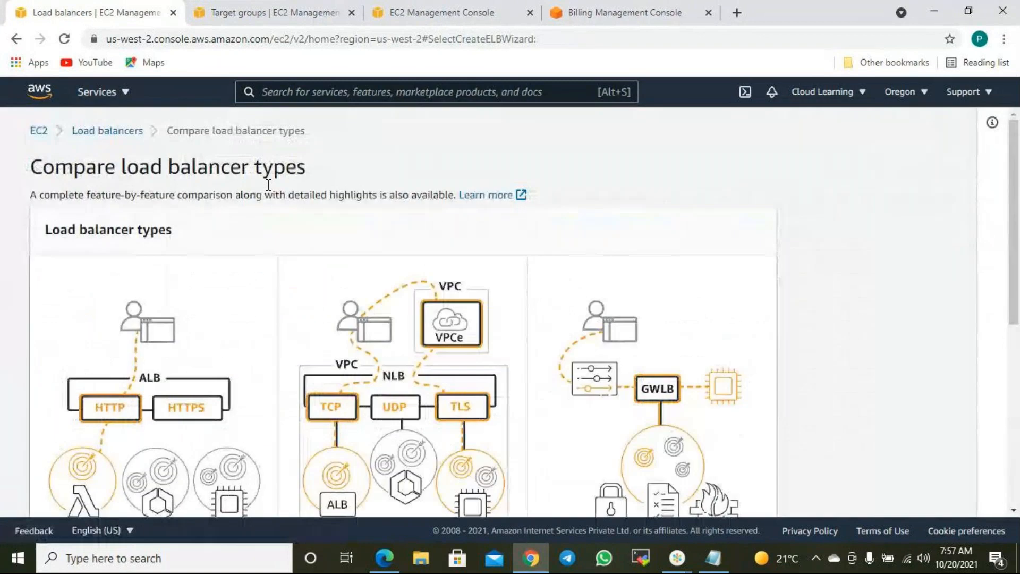
scroll(478, 319, "down", 1)
scroll(496, 330, "down", 6)
left_click(325, 393)
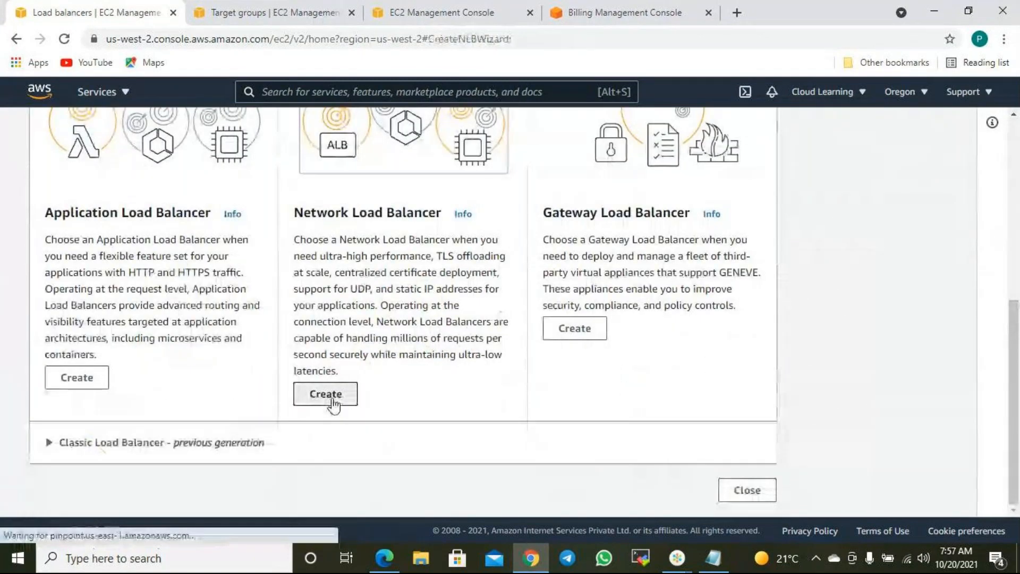
scroll(206, 331, "down", 2)
scroll(206, 331, "down", 3)
- Name the load balancer CLNLB and map availability zones us-west-2a and us-west-2b
left_click(117, 191)
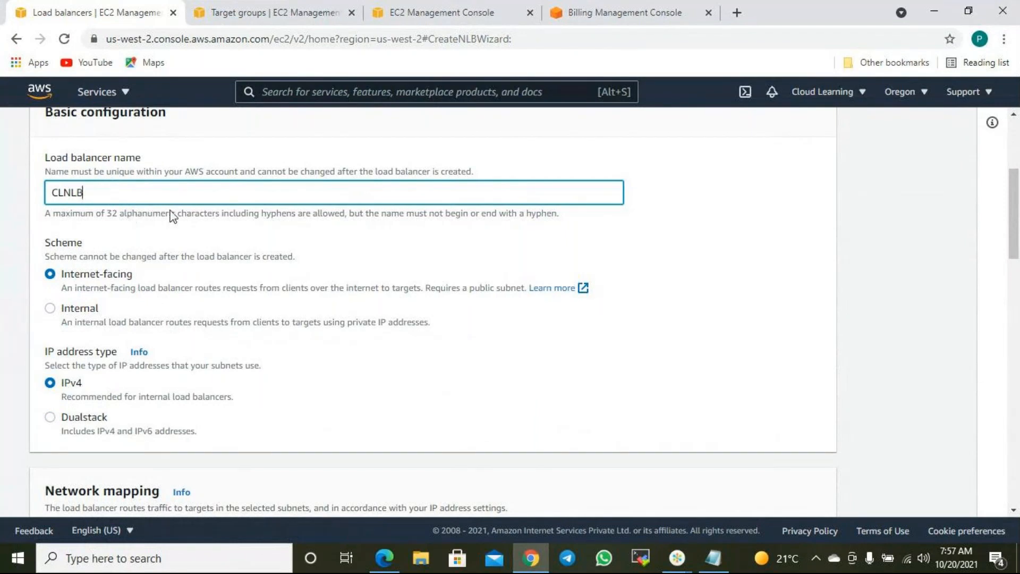
scroll(171, 215, "down", 10)
scroll(435, 298, "up", 2)
left_click(59, 325)
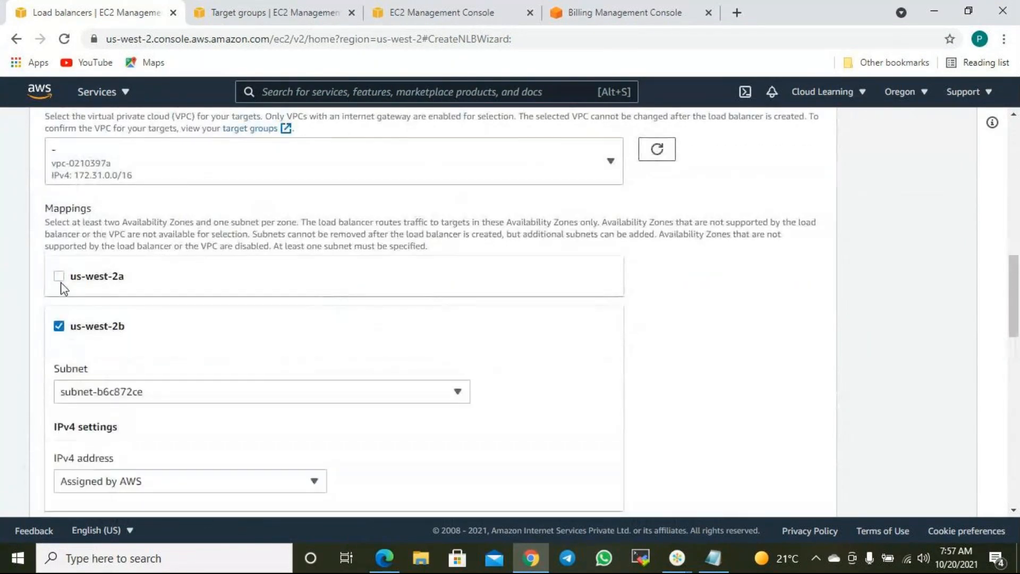
left_click(59, 276)
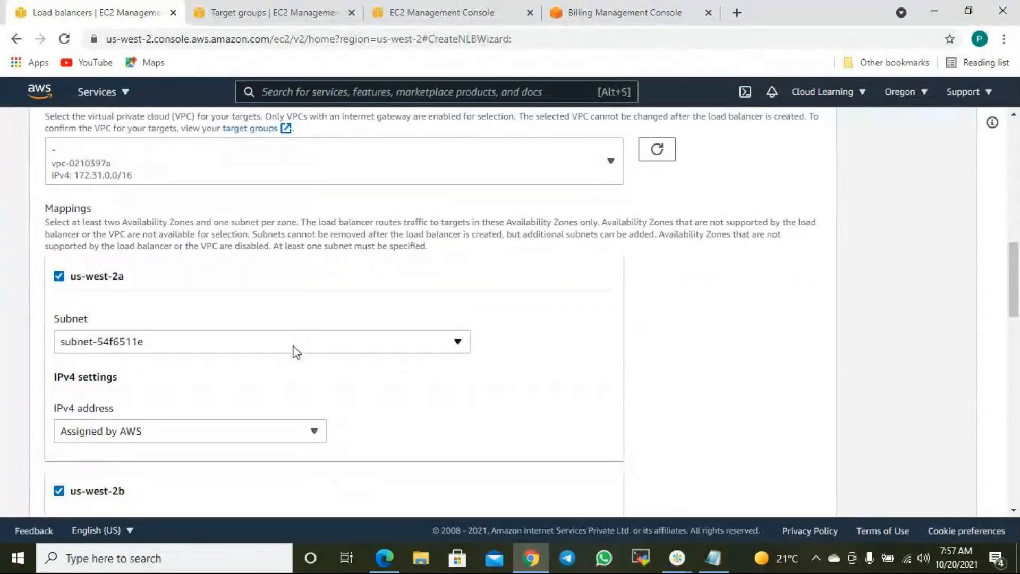
scroll(296, 344, "down", 11)
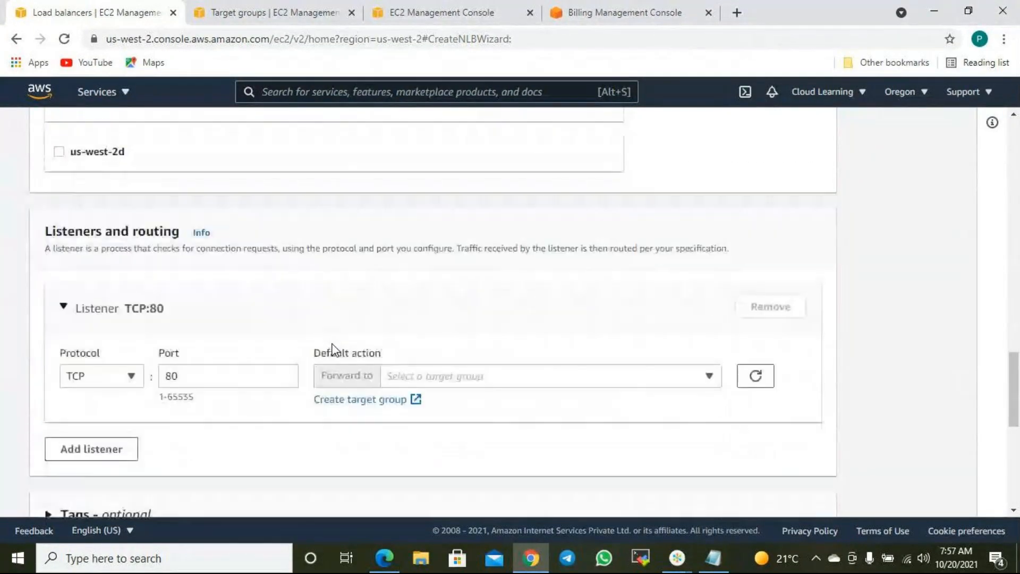
scroll(332, 349, "down", 4)
- Check the listener's empty target group list and review the CLNLB form
left_click(461, 159)
left_click(461, 158)
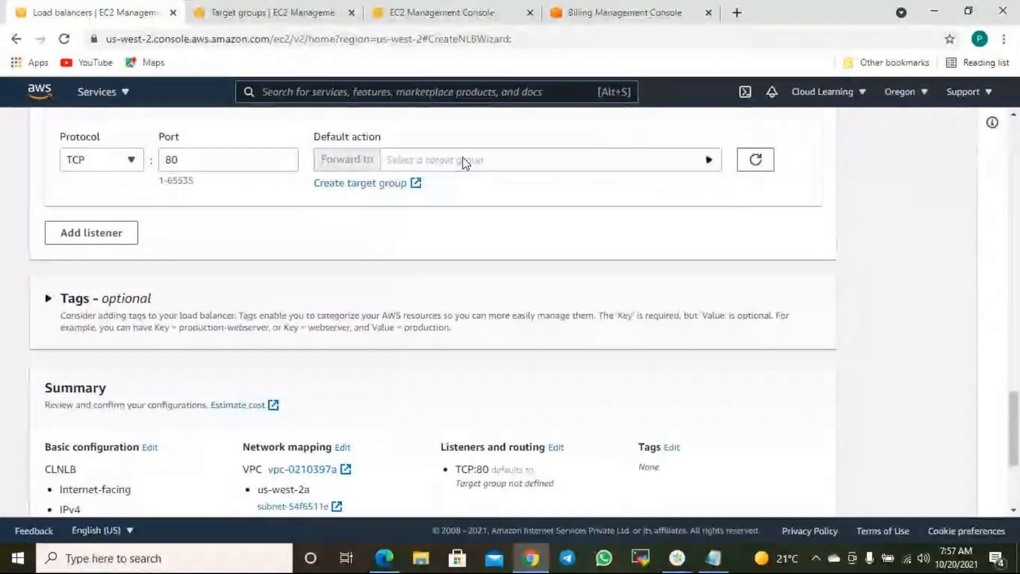
scroll(575, 198, "up", 12)
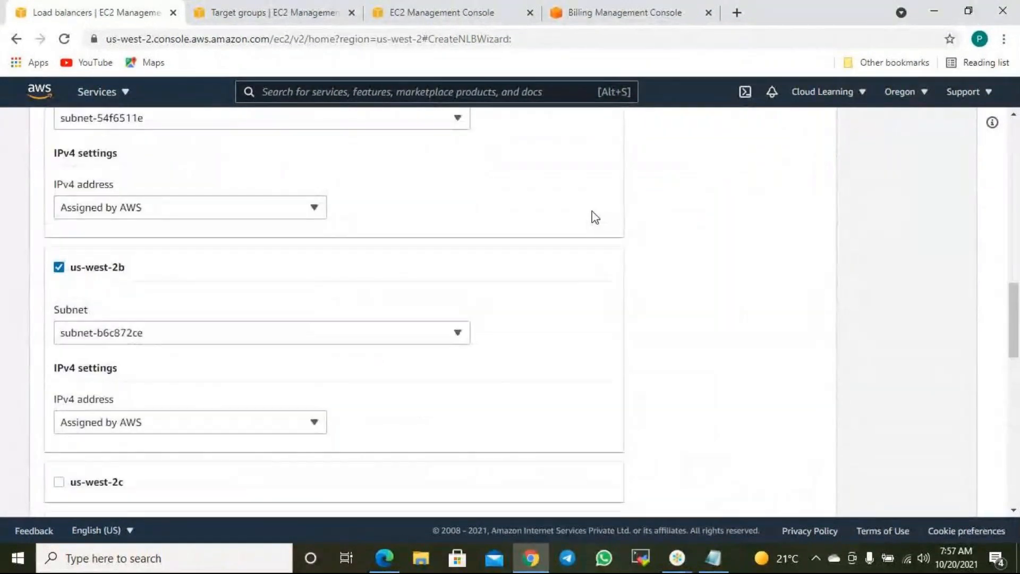
scroll(169, 385, "up", 4)
scroll(166, 390, "down", 1)
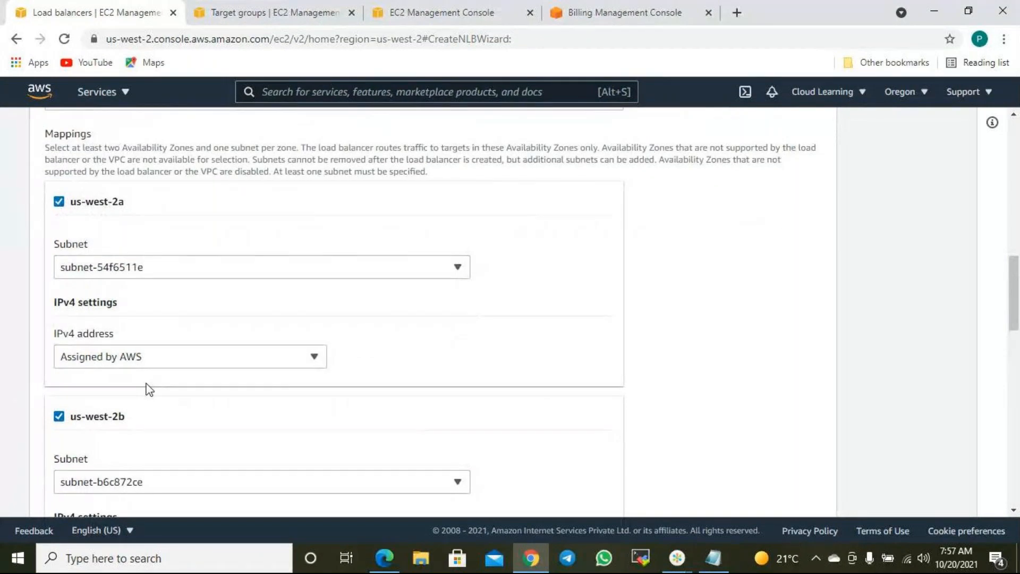
scroll(149, 390, "up", 3)
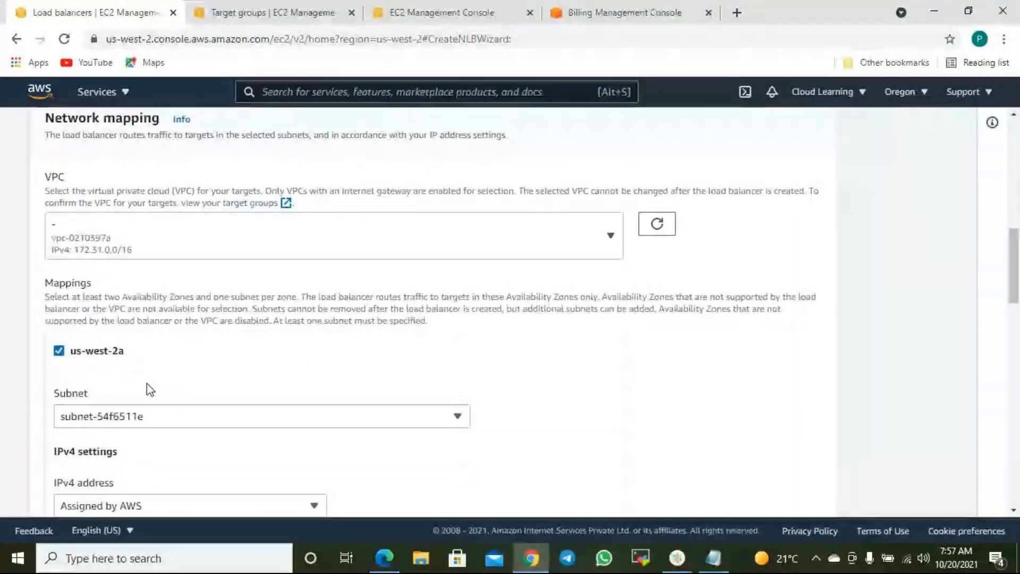
scroll(150, 389, "down", 11)
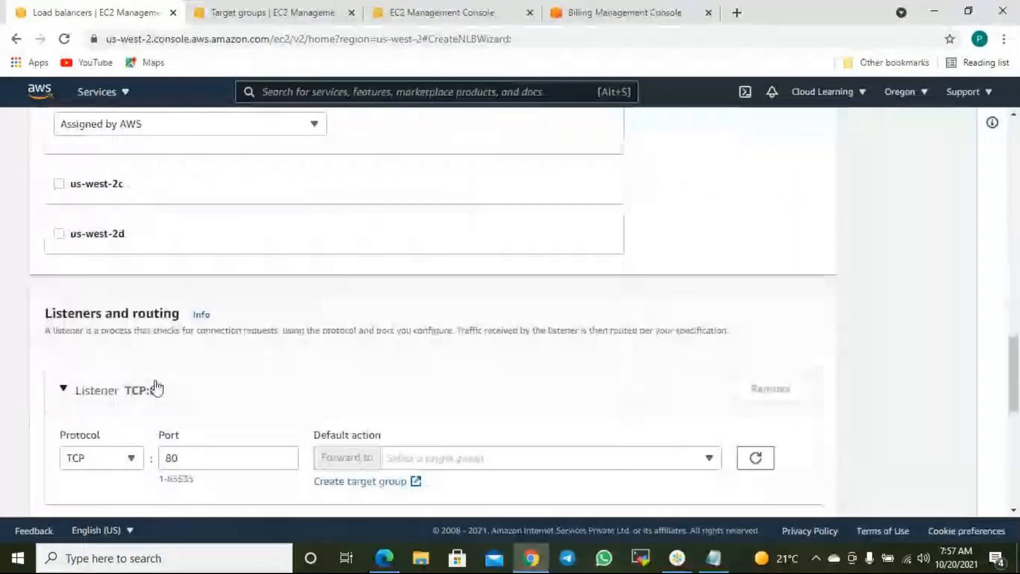
scroll(154, 387, "up", 3)
scroll(158, 387, "down", 7)
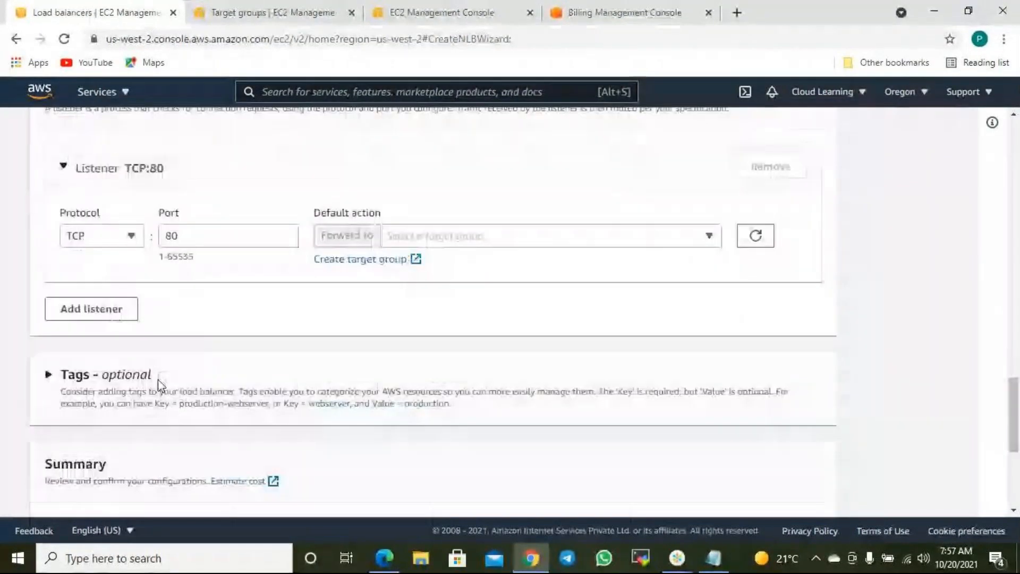
scroll(159, 383, "down", 4)
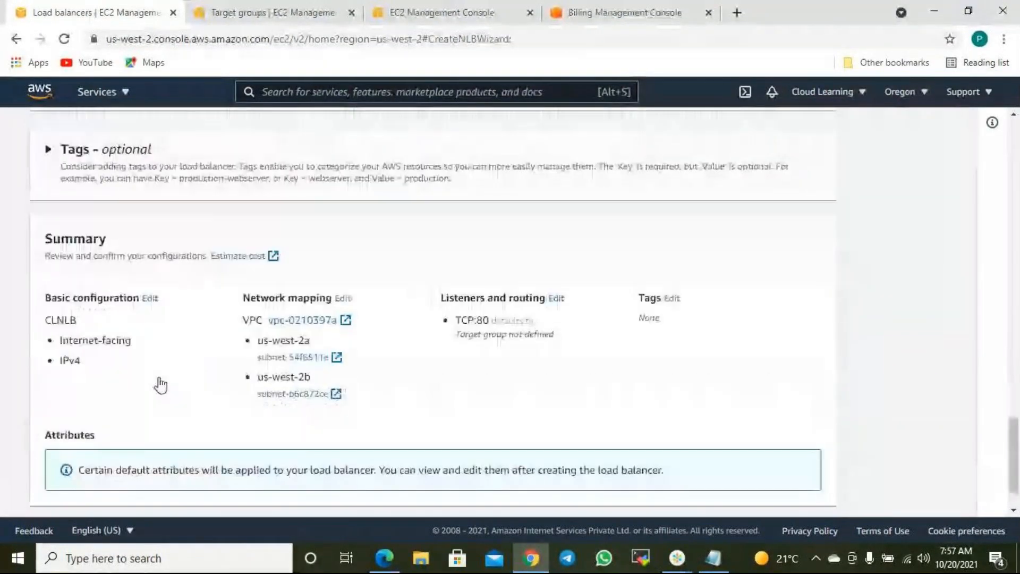
scroll(159, 382, "up", 5)
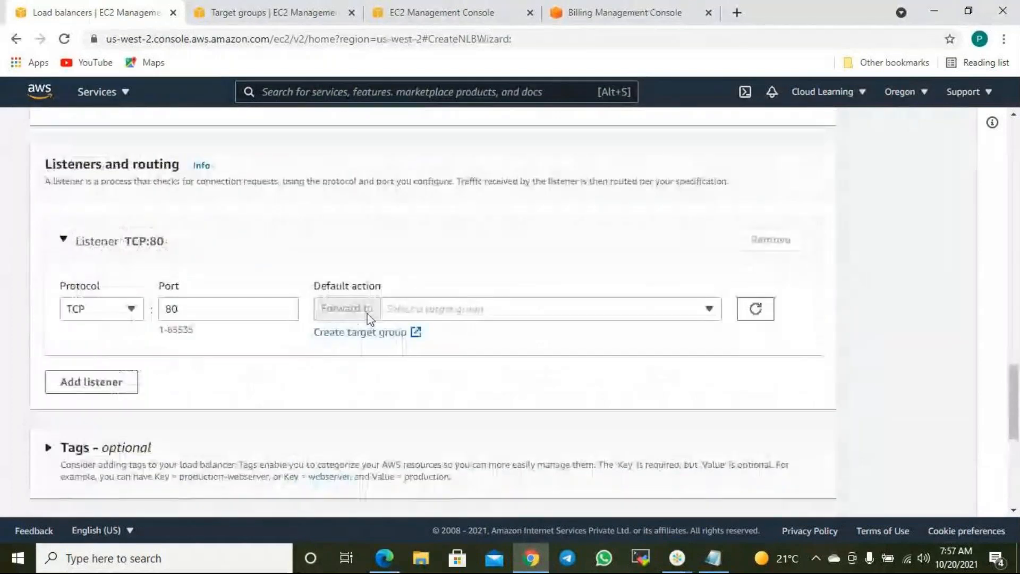
- Refresh the target group choices, find them still empty, and switch to the Target groups tab
left_click(762, 318)
left_click(709, 310)
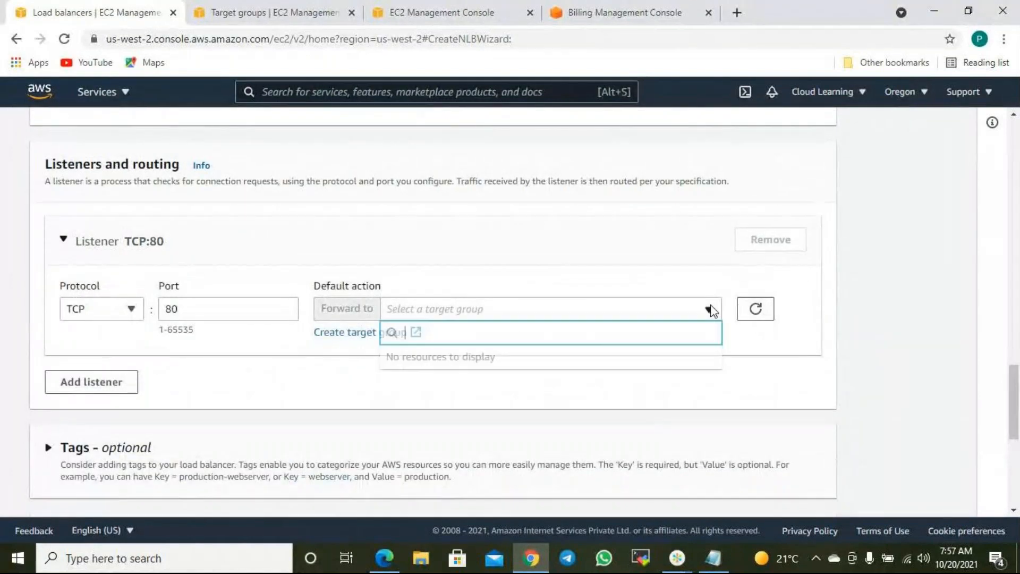
left_click(709, 311)
left_click(709, 311)
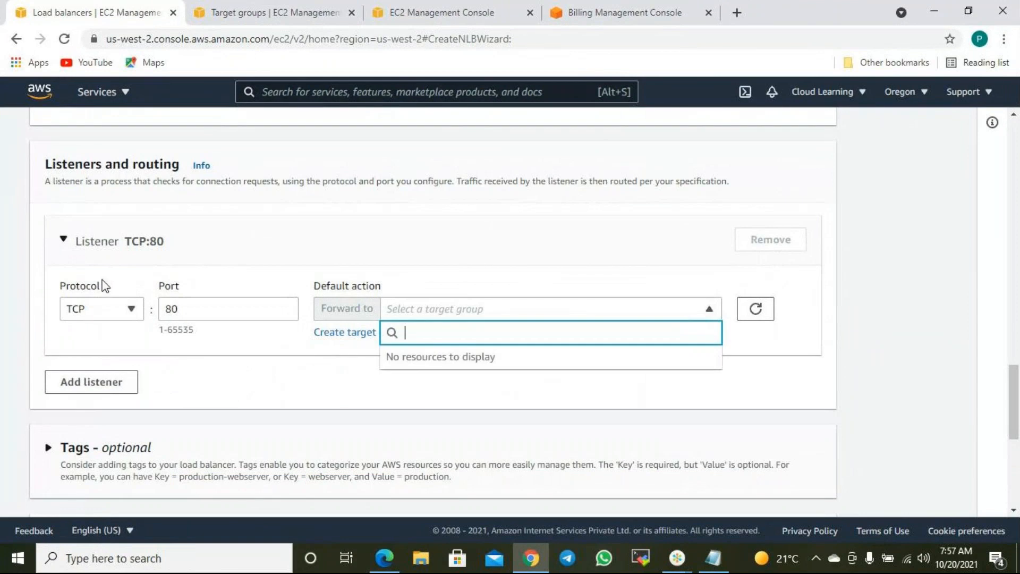
left_click(430, 301)
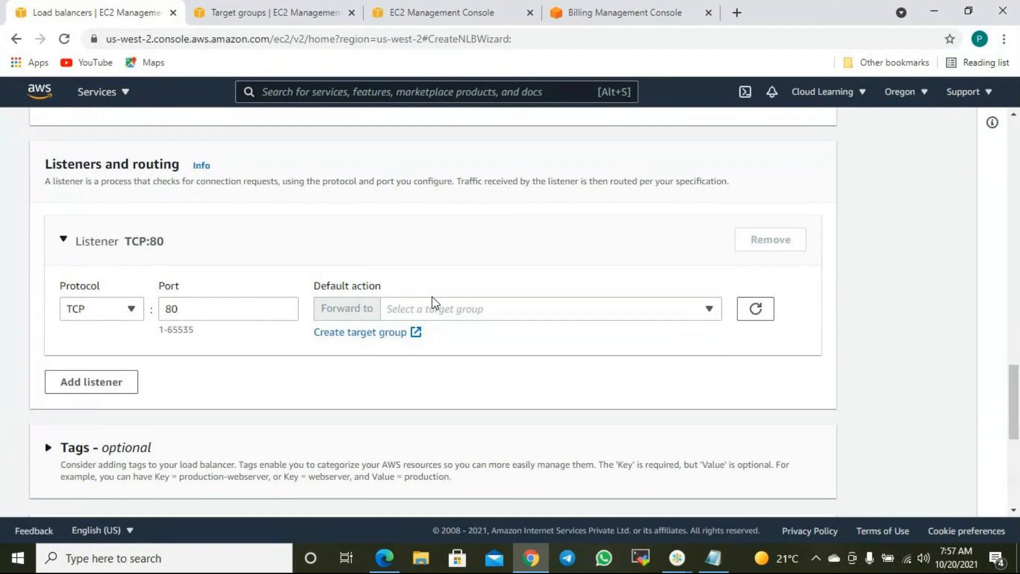
scroll(474, 271, "up", 10)
scroll(473, 276, "down", 5)
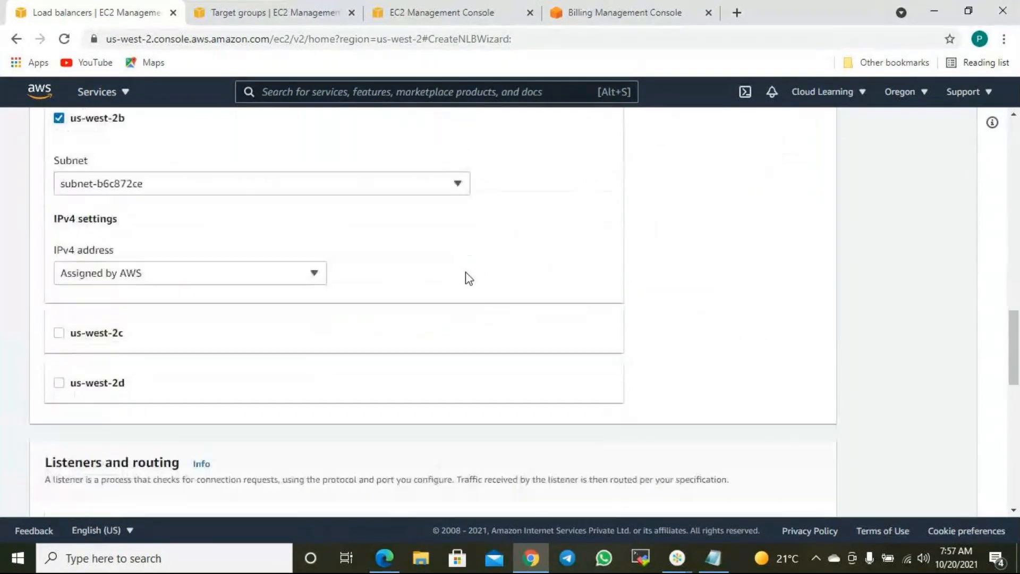
scroll(469, 278, "up", 15)
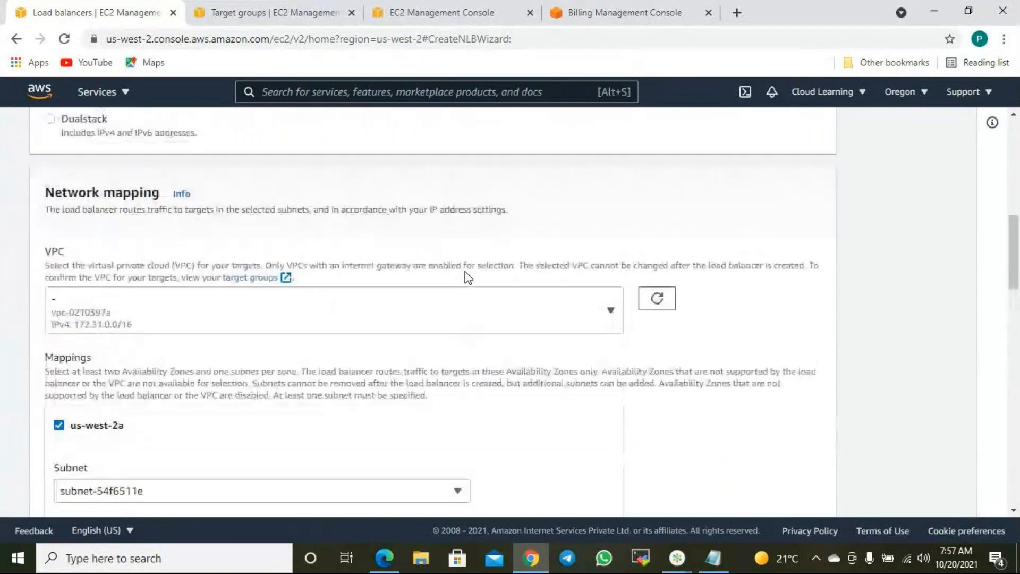
left_click(276, 12)
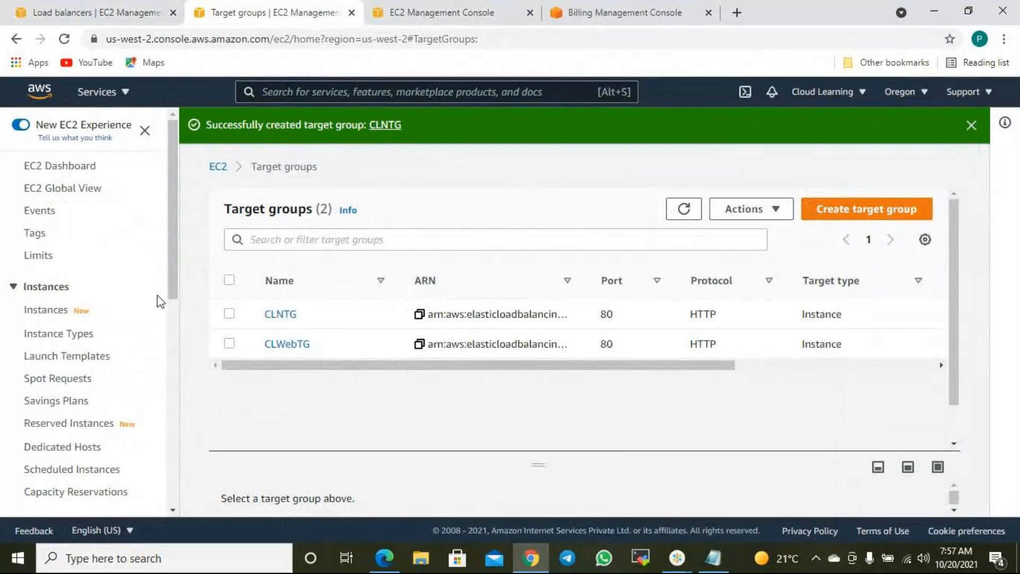
- Go to the Target groups list, select CLWebTG and enlarge its details pane
scroll(41, 348, "down", 8)
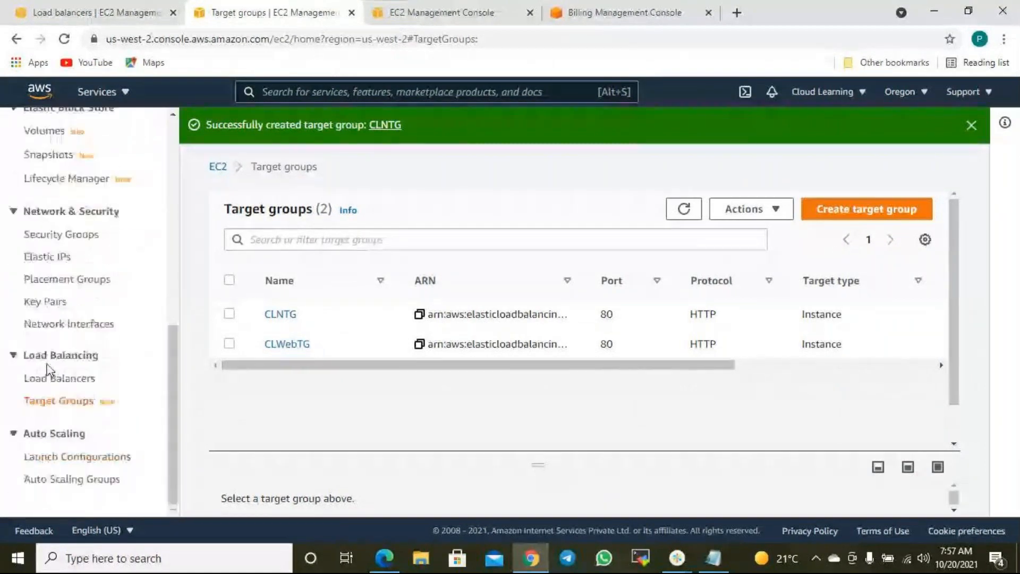
left_click(53, 378)
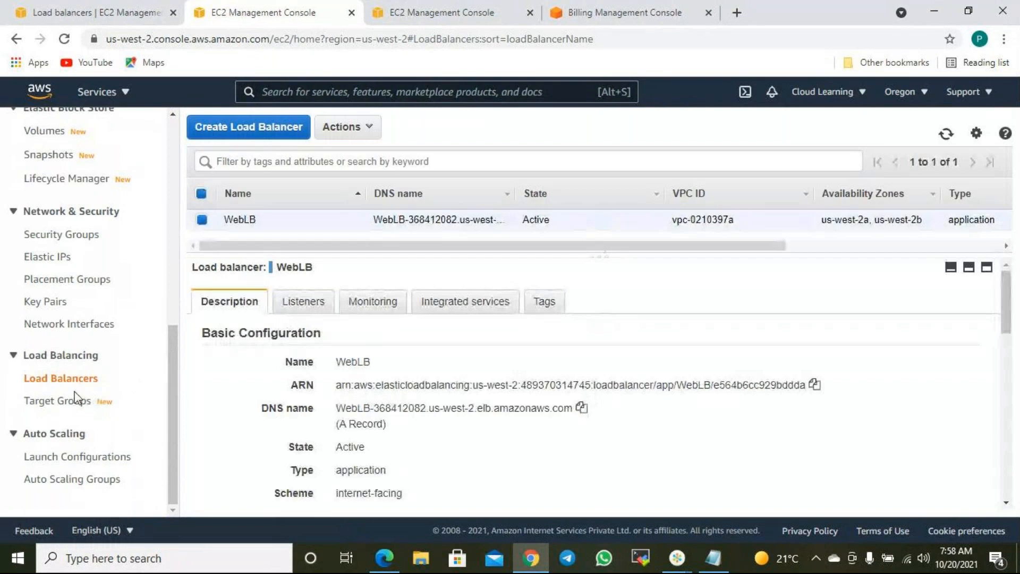
left_click(49, 403)
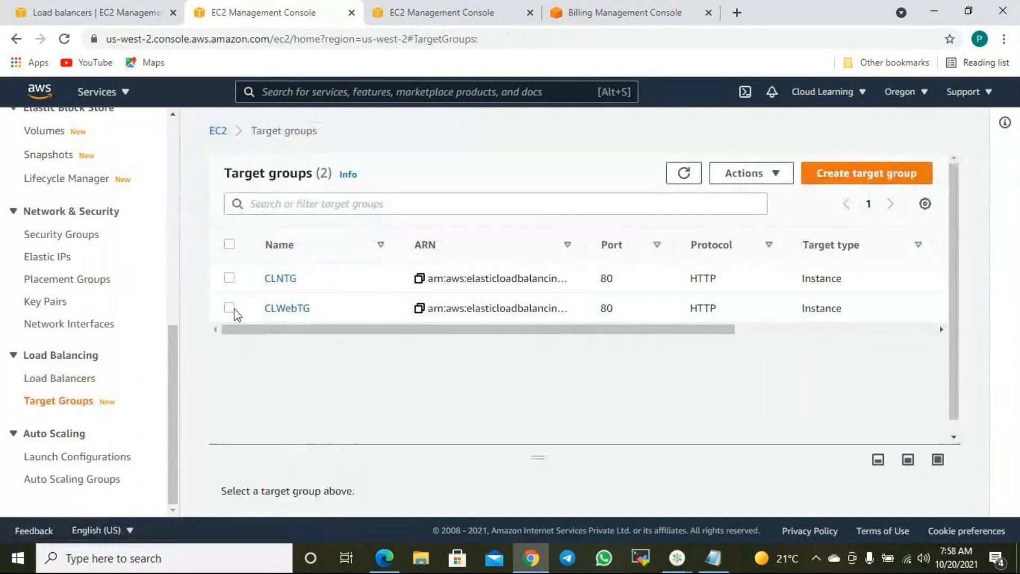
left_click(229, 309)
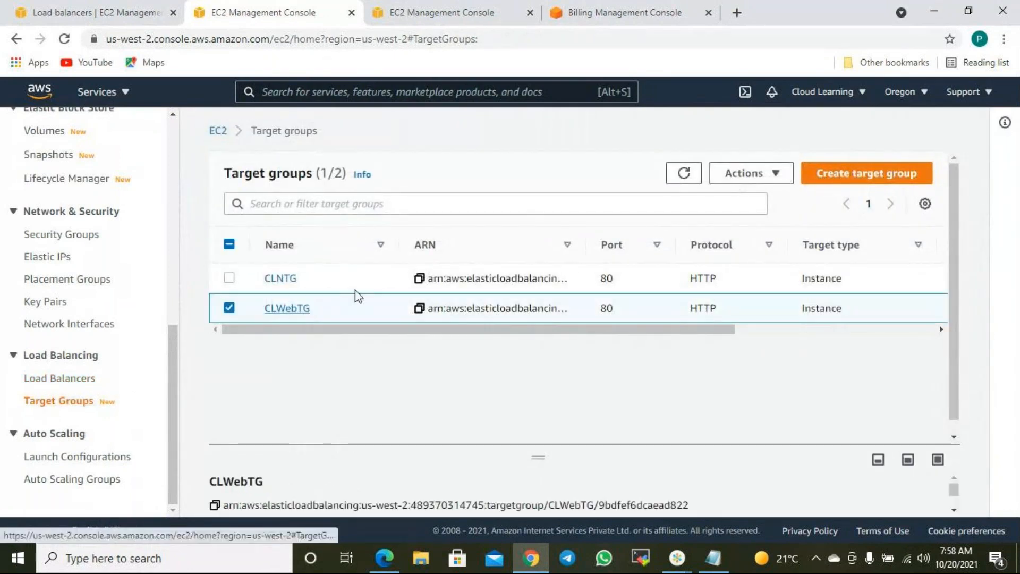
left_click(784, 176)
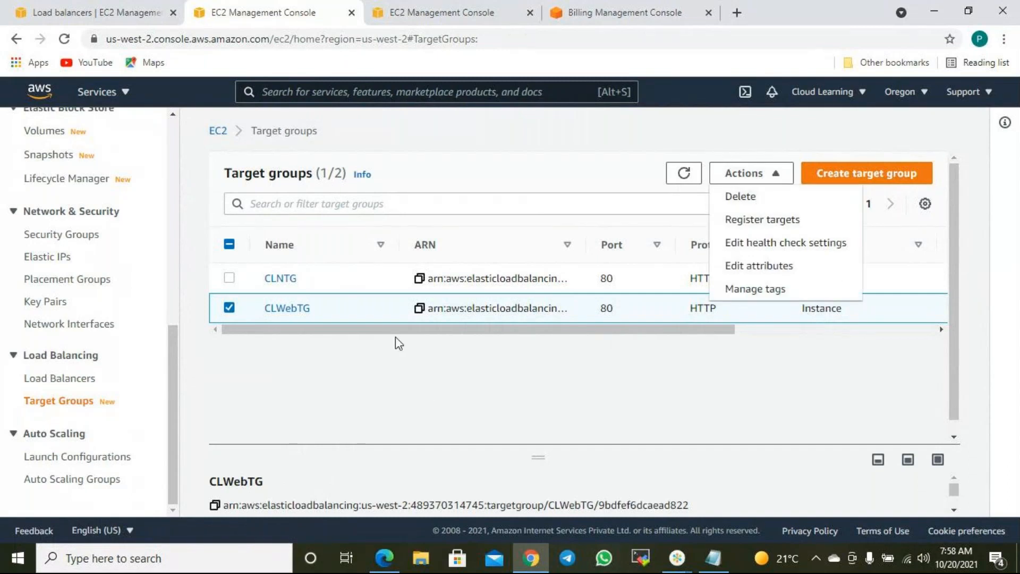
scroll(478, 404, "down", 1)
left_click_drag(550, 453, 547, 349)
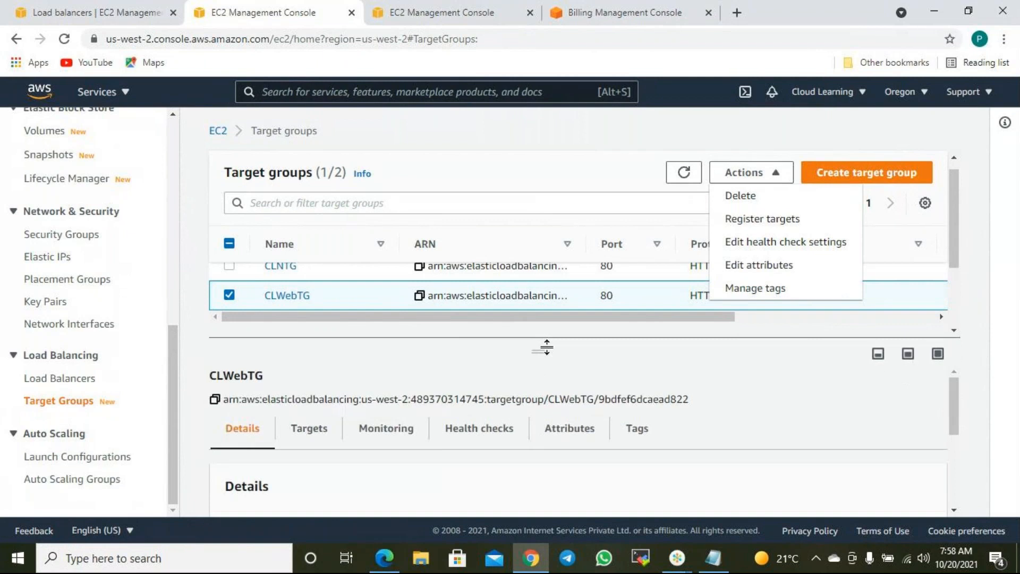
- Select all three CLWebTG targets and deregister them
scroll(562, 437, "down", 5)
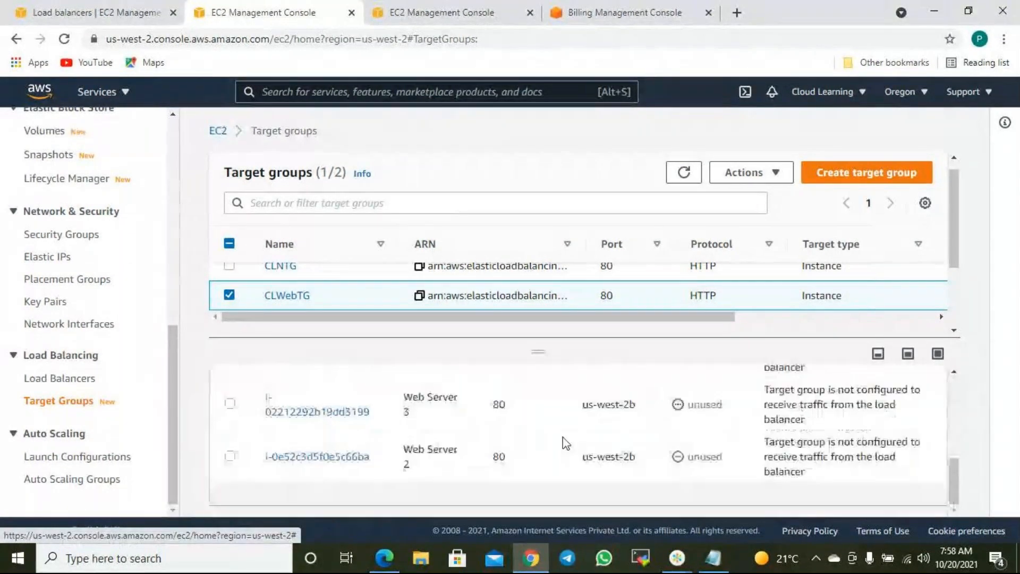
scroll(564, 441, "up", 1)
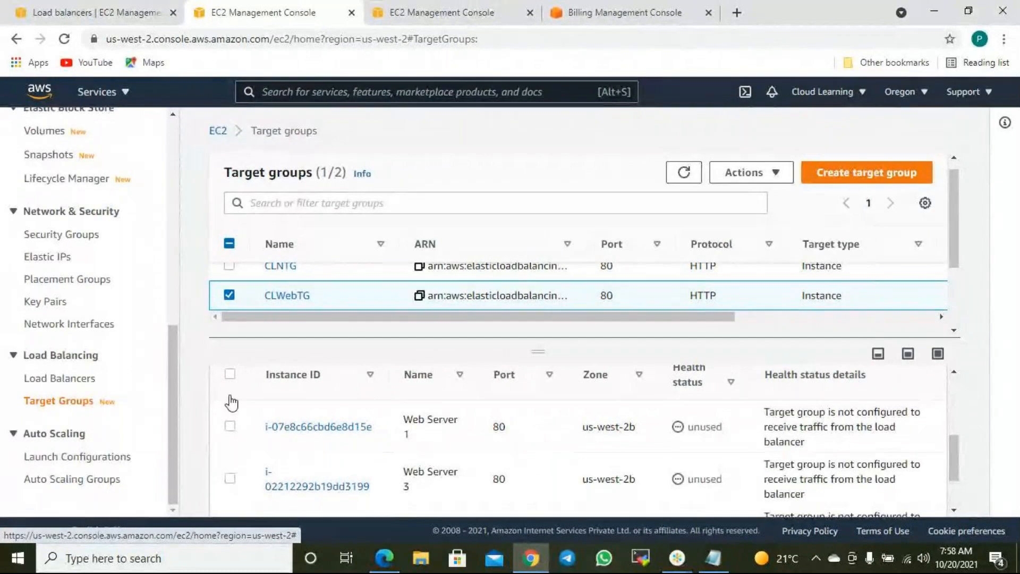
left_click(230, 374)
scroll(756, 433, "up", 5)
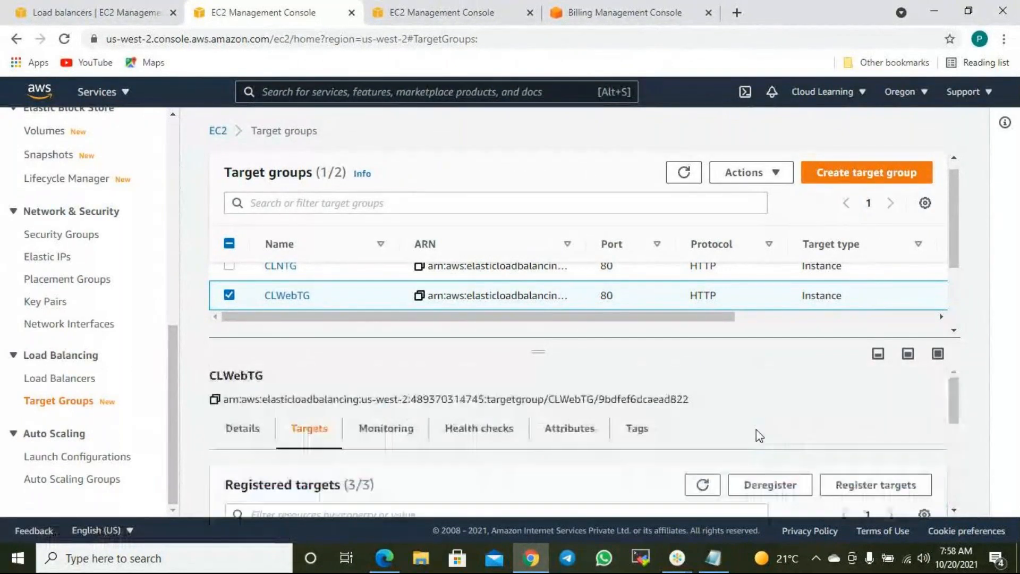
left_click(771, 484)
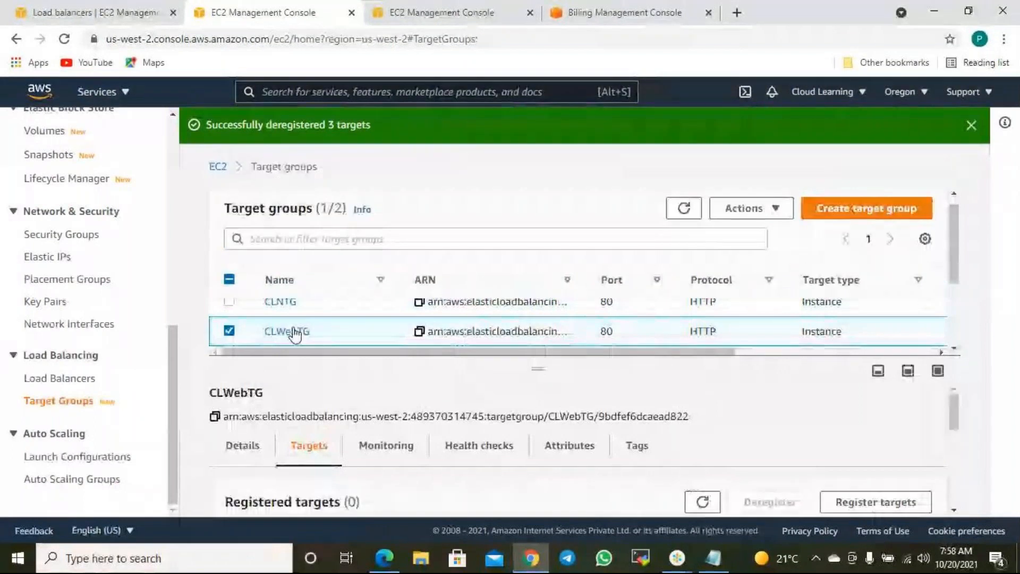
- Switch the selection to CLNTG and confirm it has no registered targets
left_click(229, 331)
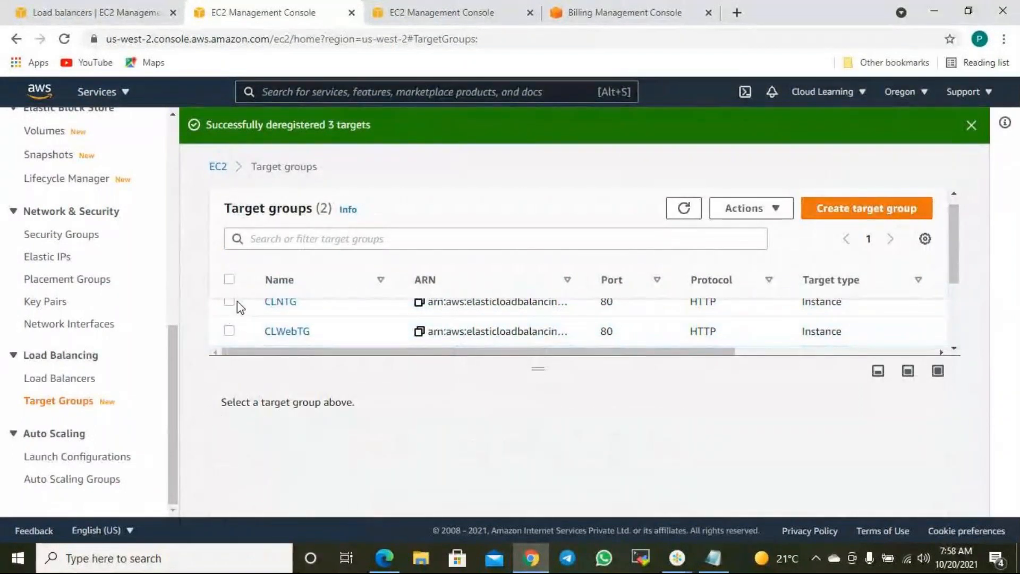
left_click(230, 303)
scroll(586, 422, "down", 4)
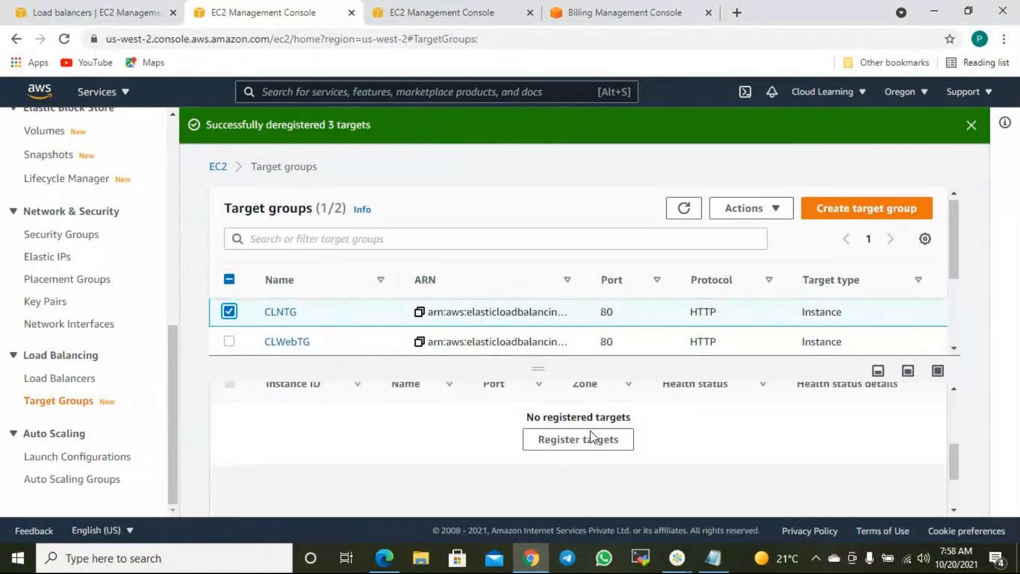
scroll(599, 435, "up", 4)
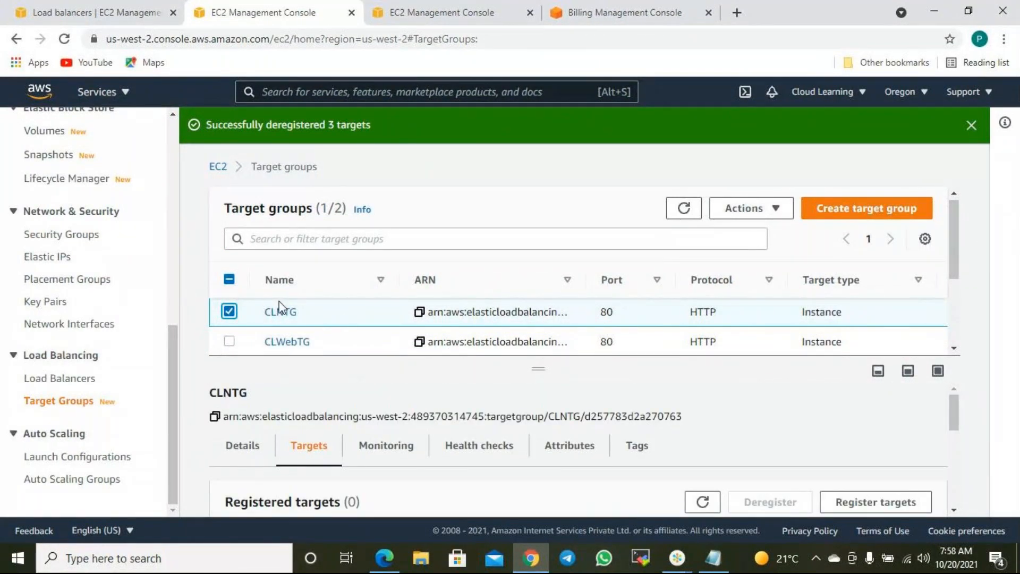
- Back in the CLNLB form, recheck the listener's target group and choose the default VPC
left_click(133, 12)
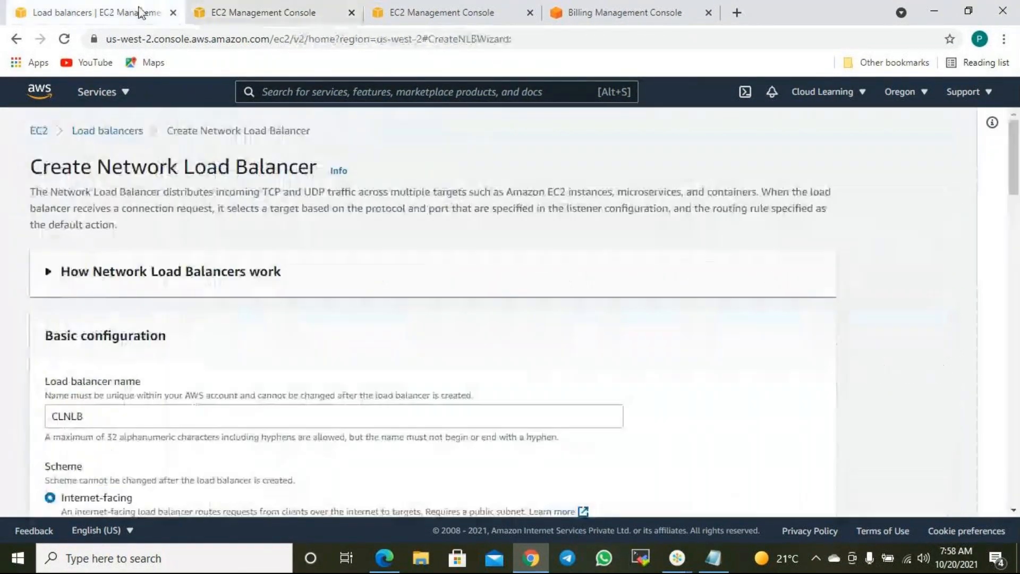
scroll(416, 405, "down", 5)
scroll(583, 497, "down", 20)
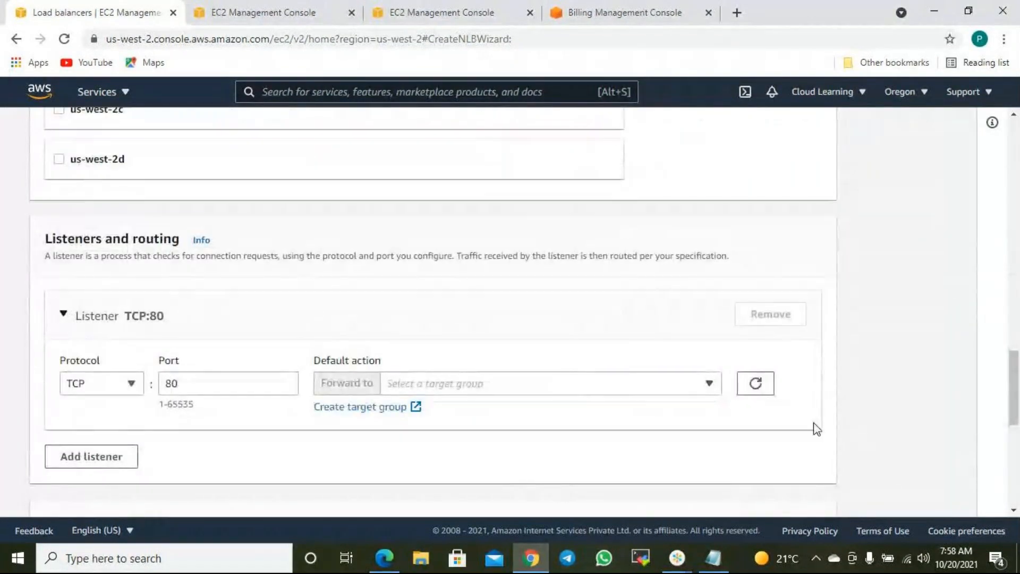
left_click(684, 387)
scroll(880, 399, "up", 5)
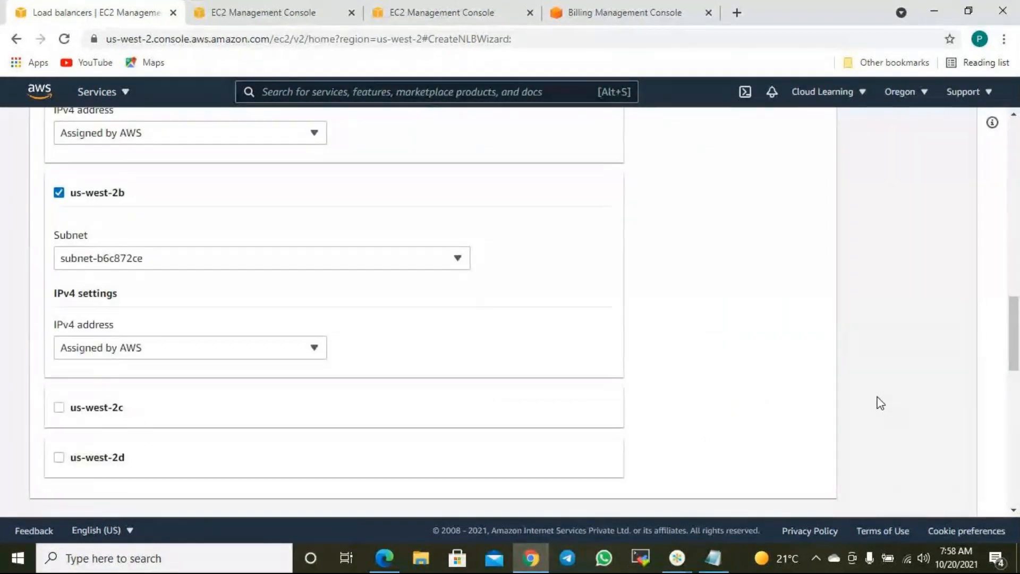
scroll(880, 402, "up", 8)
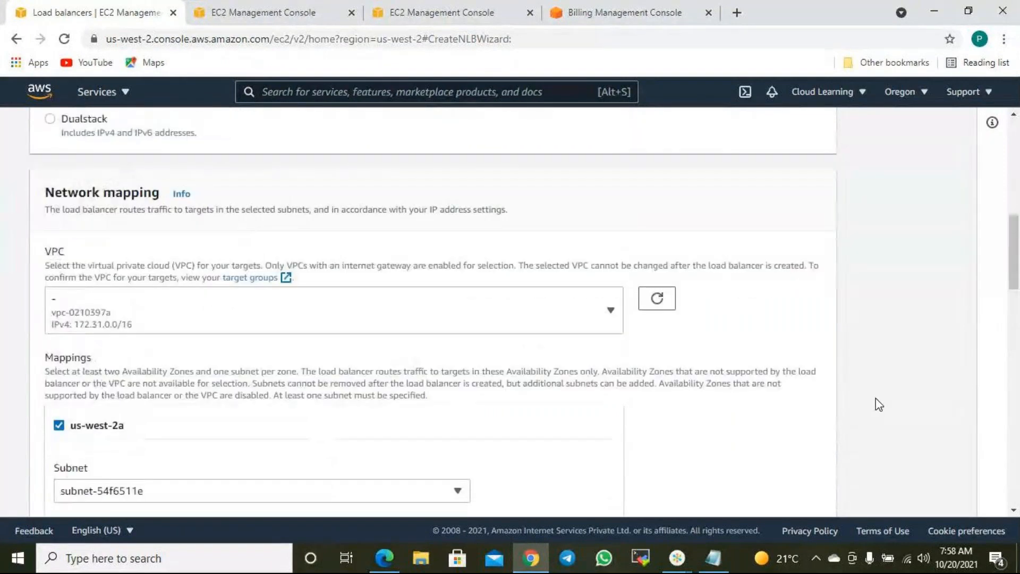
left_click(441, 325)
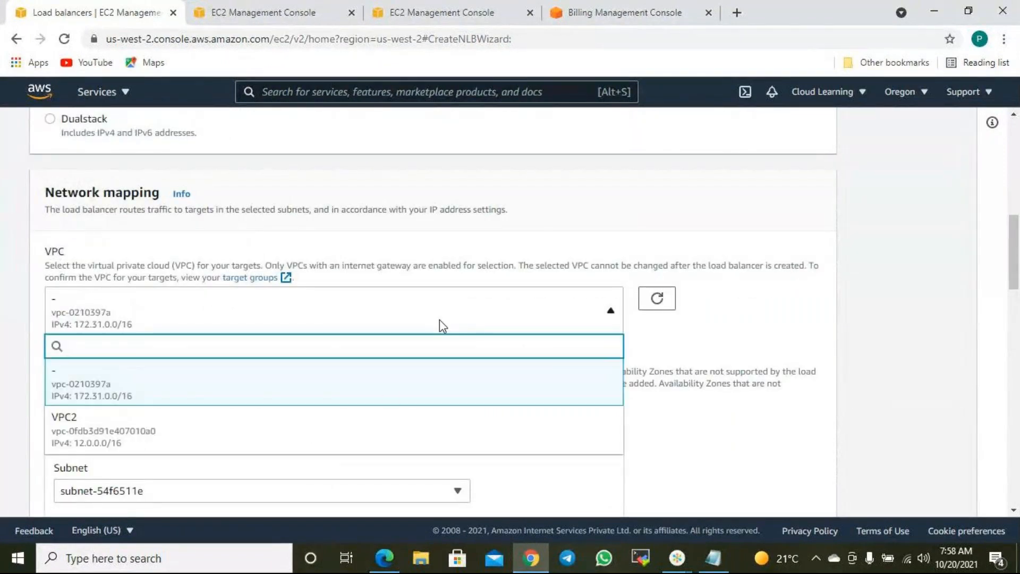
left_click(387, 394)
scroll(540, 380, "up", 6)
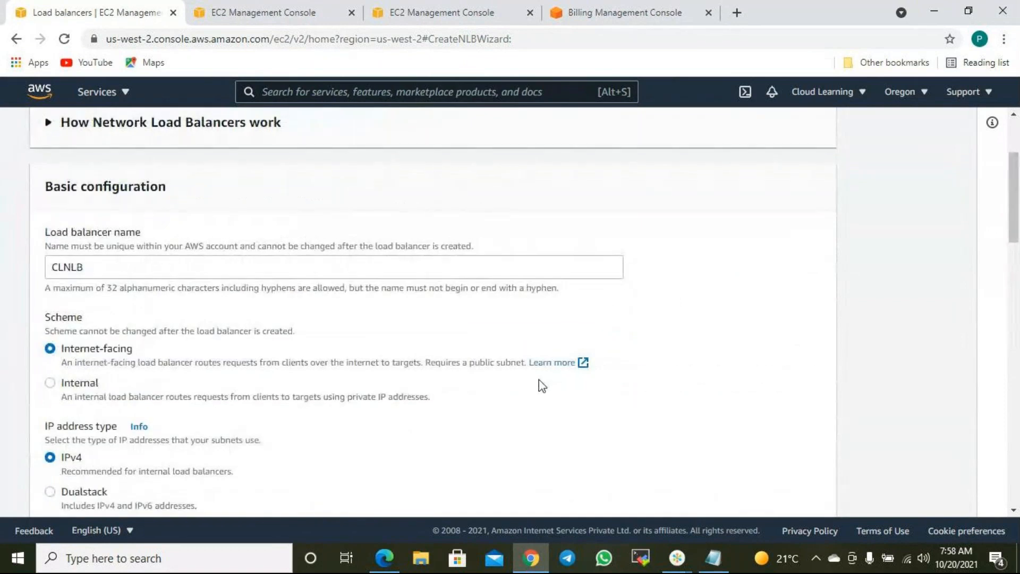
scroll(538, 379, "down", 20)
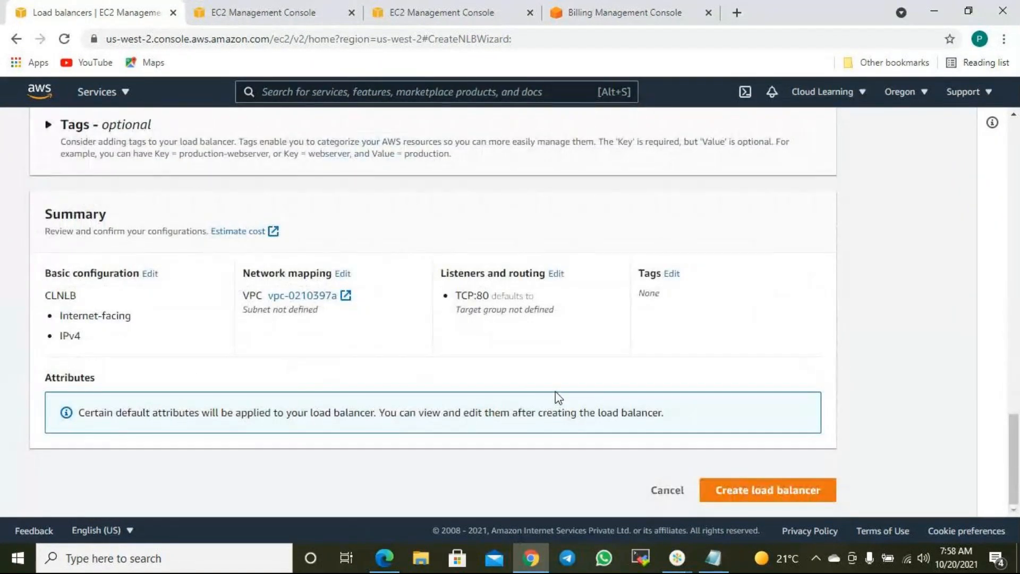
- Attempt to create CLNLB and re-enable availability zones us-west-2a and us-west-2b
left_click(788, 502)
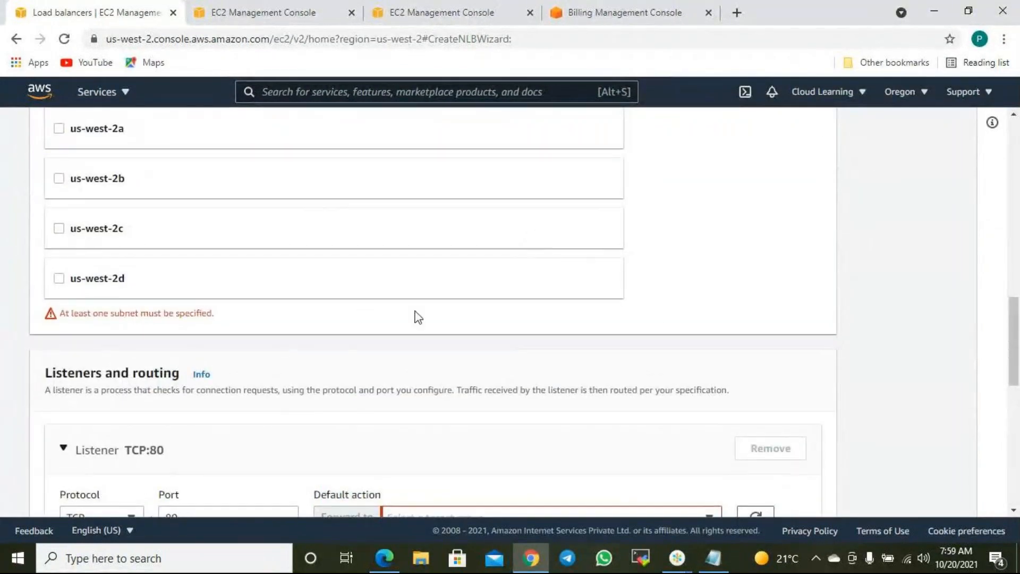
scroll(425, 324, "up", 3)
left_click(58, 275)
scroll(62, 397, "down", 3)
left_click(59, 341)
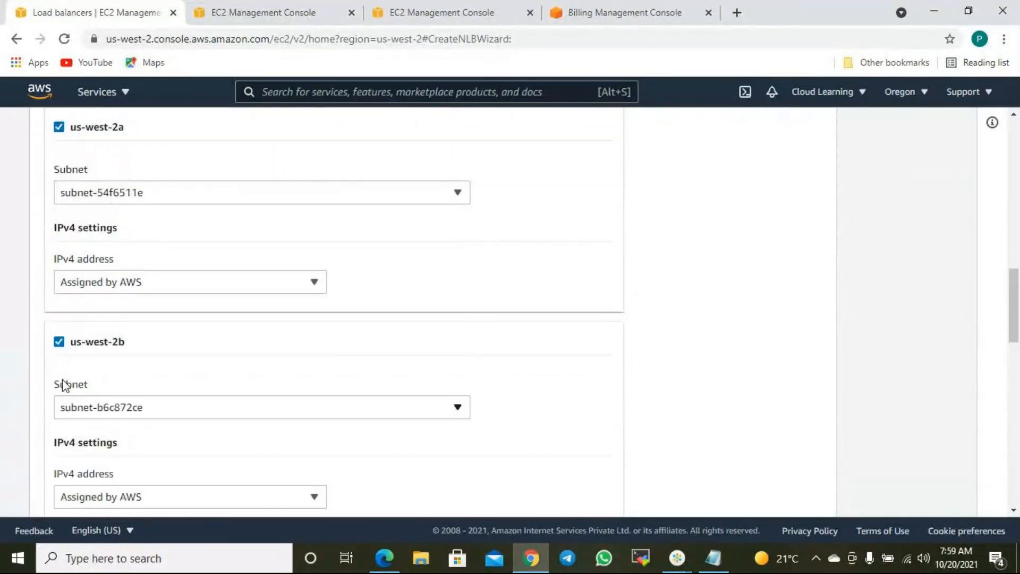
scroll(130, 405, "down", 10)
scroll(705, 498, "down", 1)
- Refresh the still-empty target group list, then go back to the Load balancers list
left_click(755, 234)
left_click(576, 233)
left_click(576, 233)
left_click(576, 232)
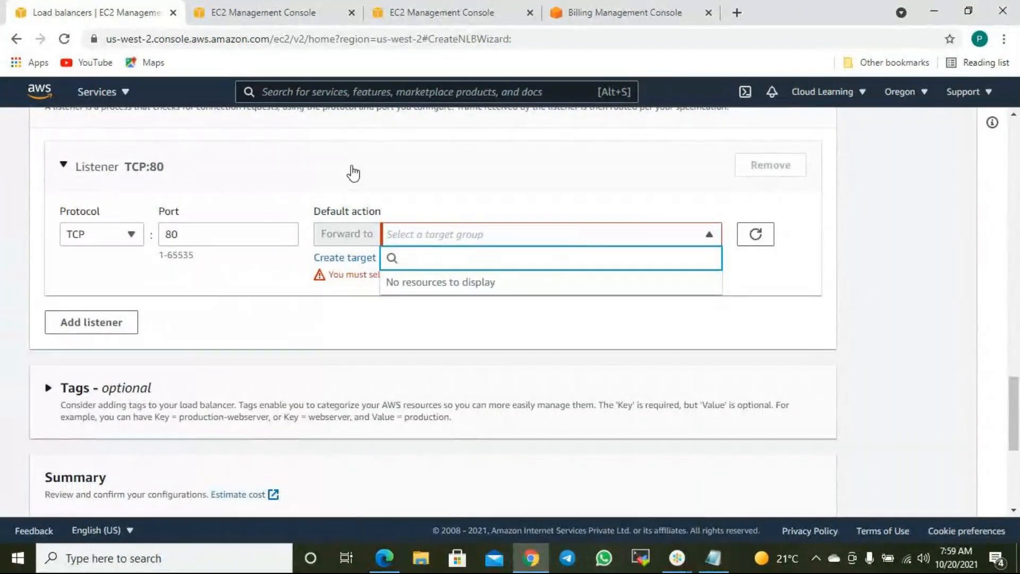
scroll(424, 166, "up", 15)
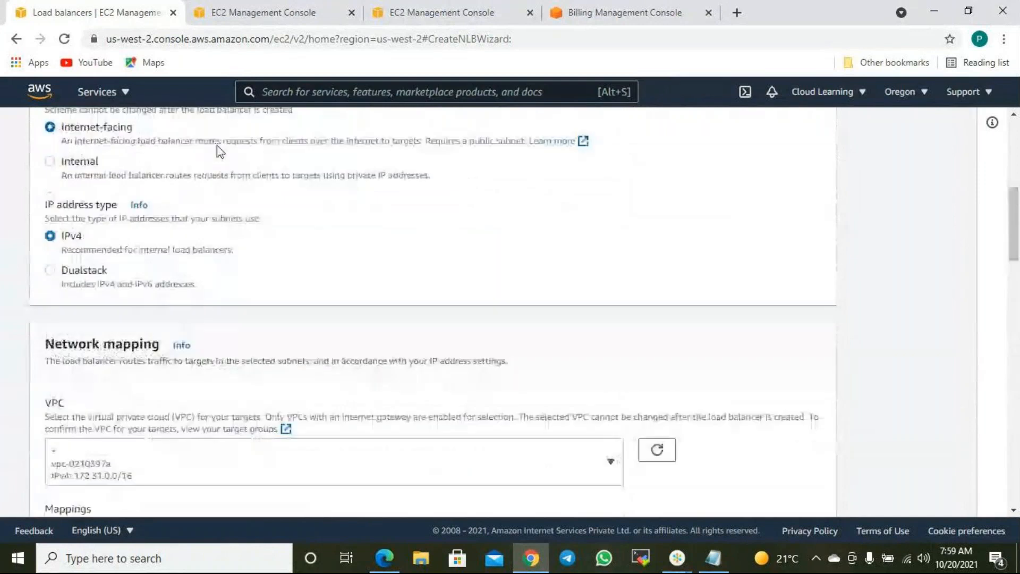
scroll(219, 151, "up", 5)
left_click(112, 134)
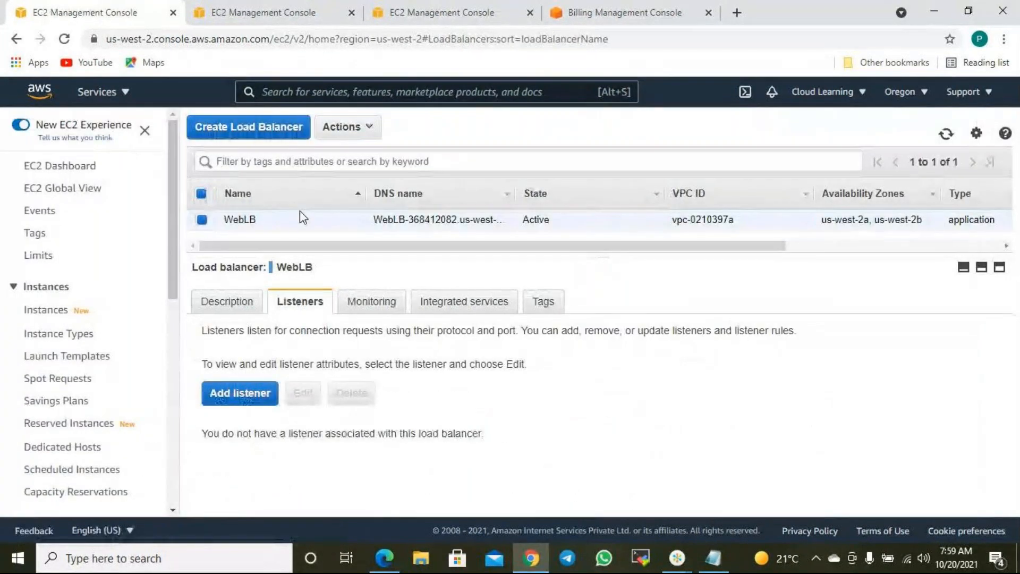
- Delete the WebLB load balancer
left_click(347, 127)
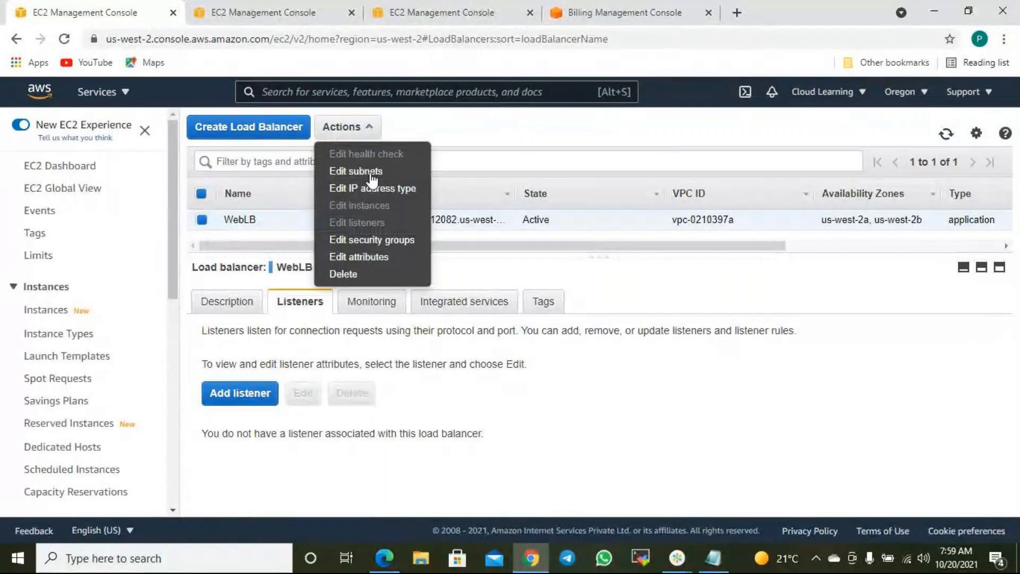
left_click(344, 274)
left_click(692, 366)
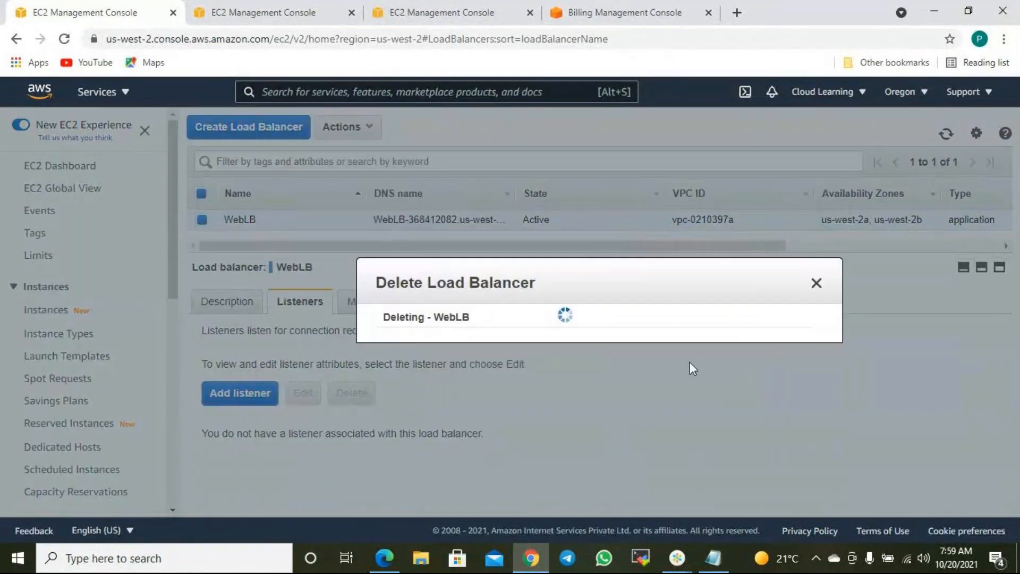
- Start a new Network Load Balancer creation form
left_click(237, 133)
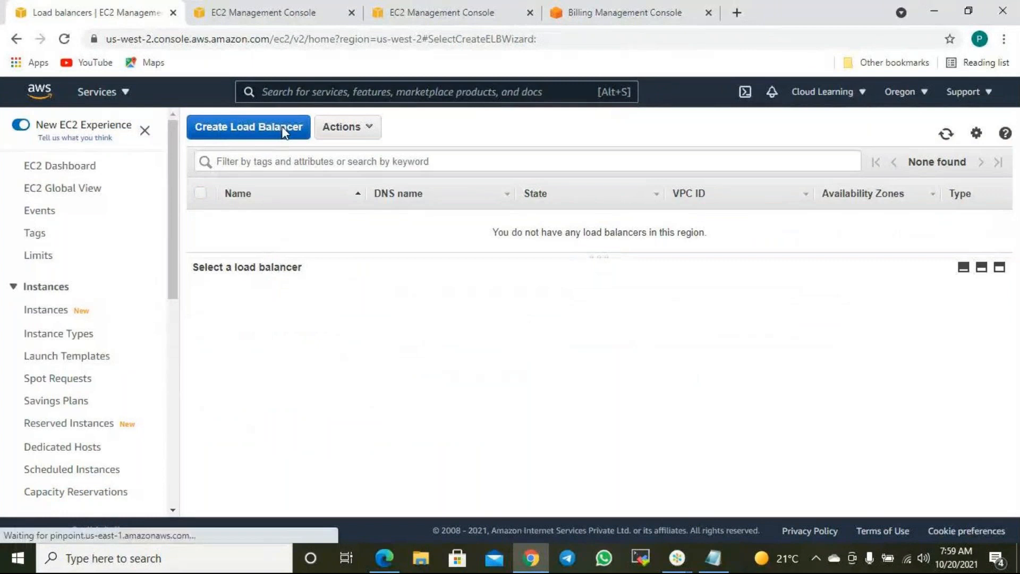
scroll(425, 266, "down", 5)
scroll(440, 291, "down", 2)
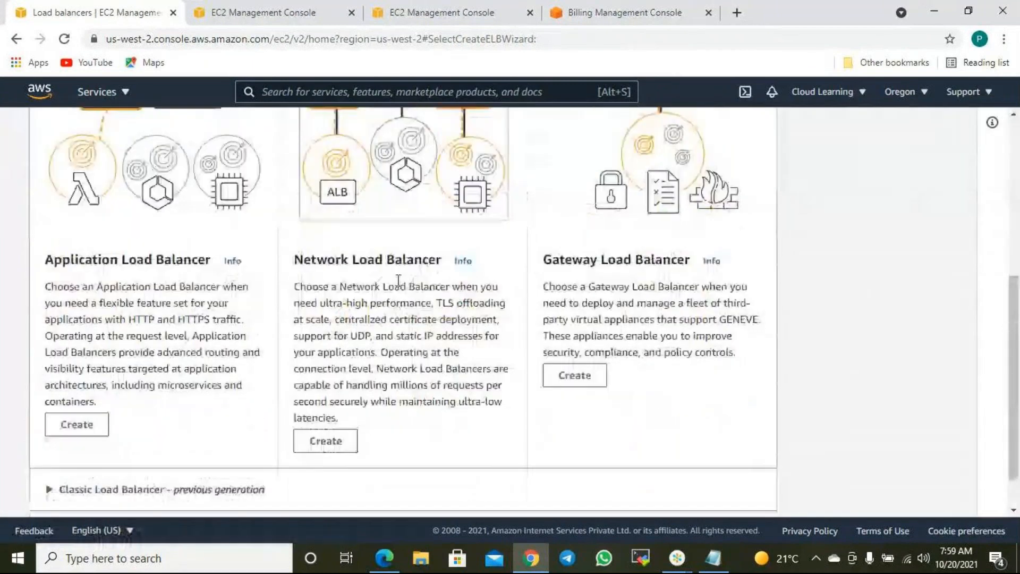
left_click(326, 396)
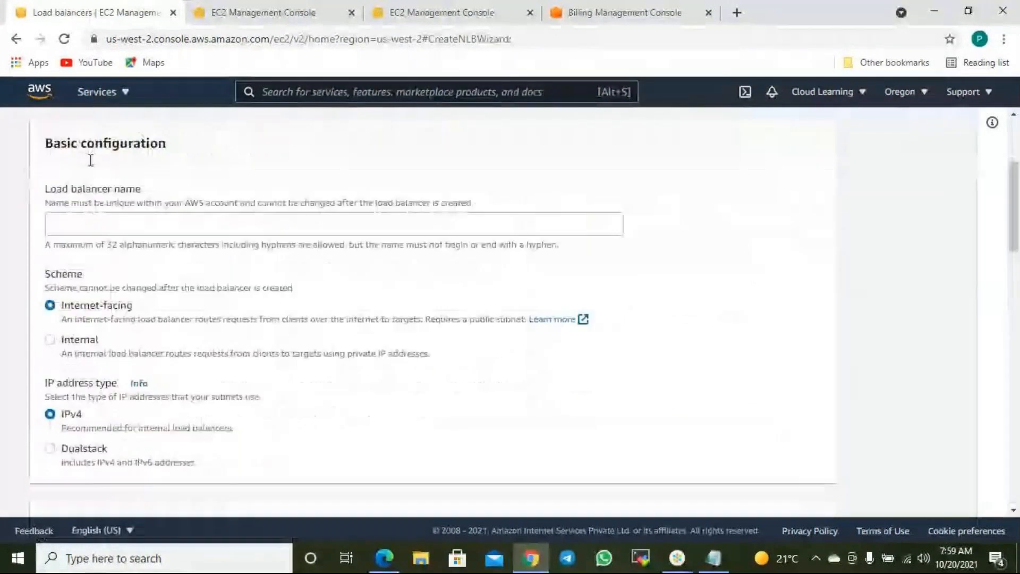
- Name the load balancer CLNLB, map us-west-2a and us-west-2b, and check the target group list
left_click(114, 261)
type("CNl")
type("LN")
type("LB")
scroll(101, 265, "down", 5)
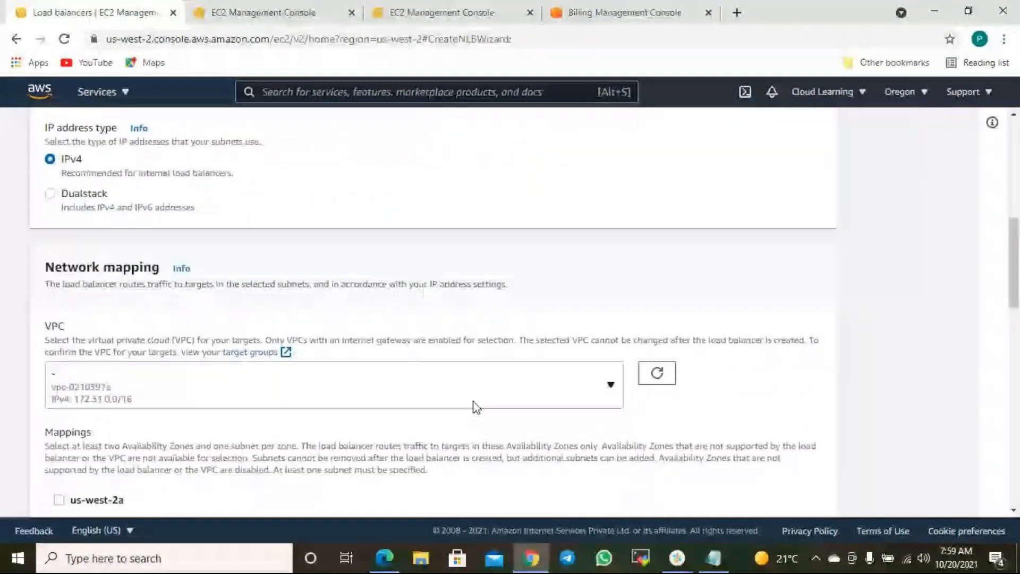
scroll(567, 399, "down", 4)
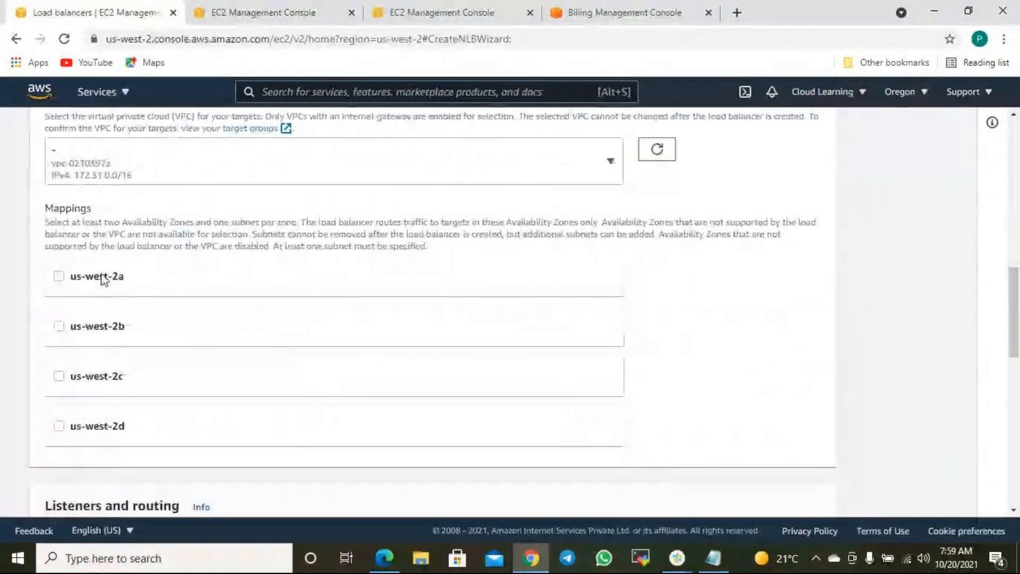
left_click(102, 279)
scroll(90, 419, "down", 3)
left_click(98, 345)
scroll(642, 453, "down", 8)
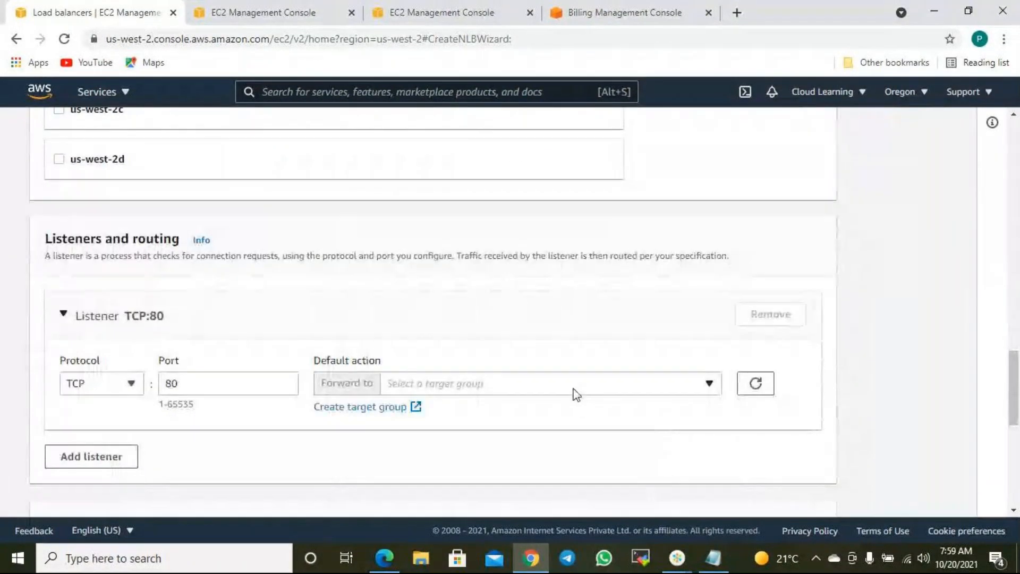
left_click(575, 383)
left_click(332, 420)
- Start a new target group, review its settings and VPC, then return to the NLB setup
left_click(393, 410)
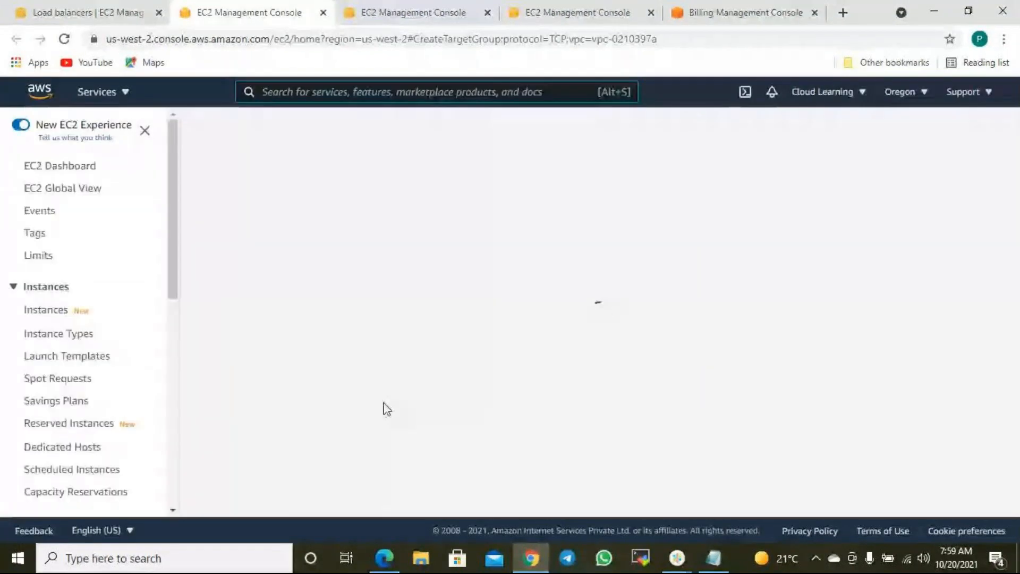
scroll(131, 378, "down", 4)
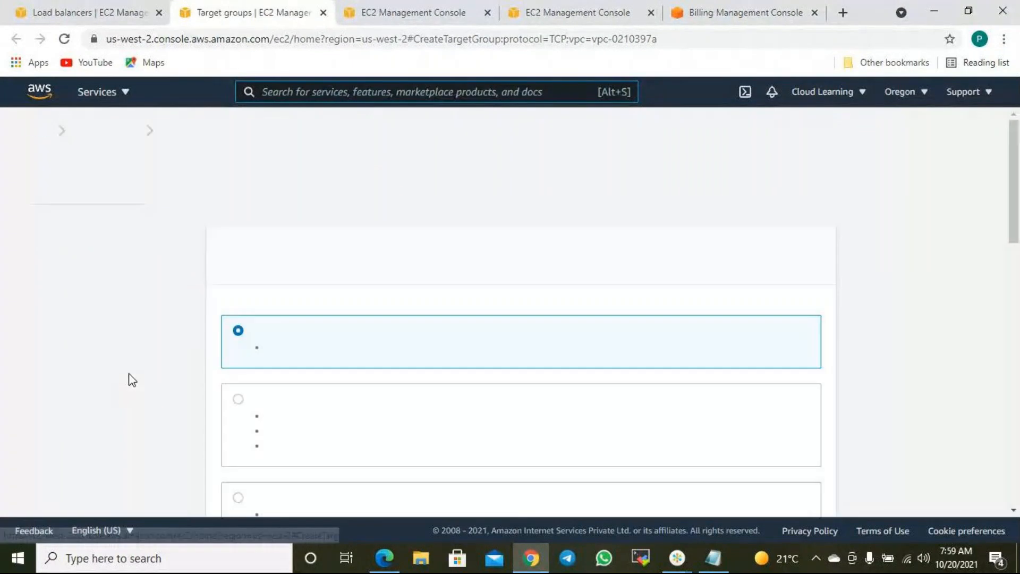
scroll(292, 381, "down", 3)
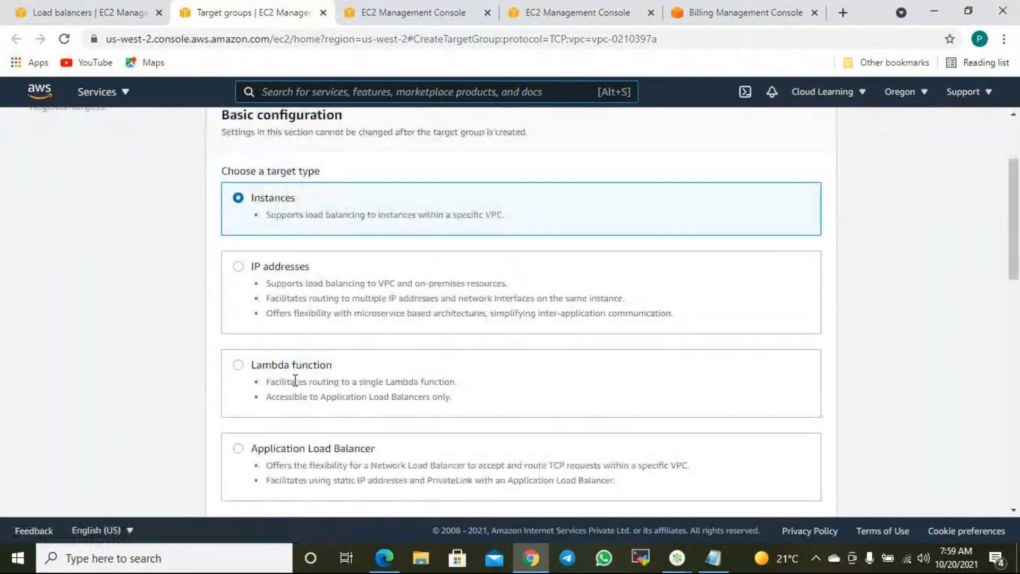
scroll(296, 380, "down", 7)
scroll(298, 384, "down", 7)
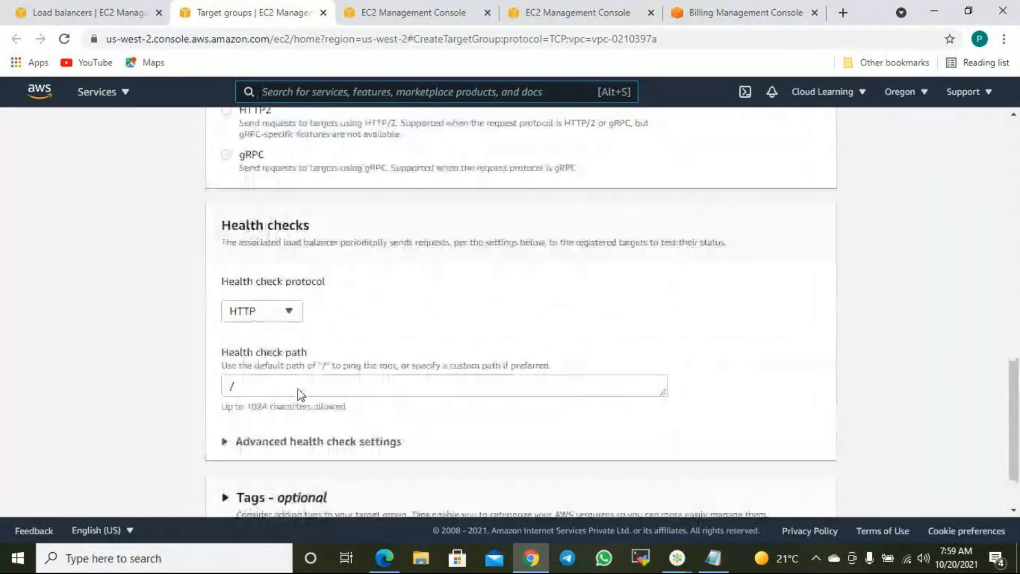
scroll(303, 396, "up", 5)
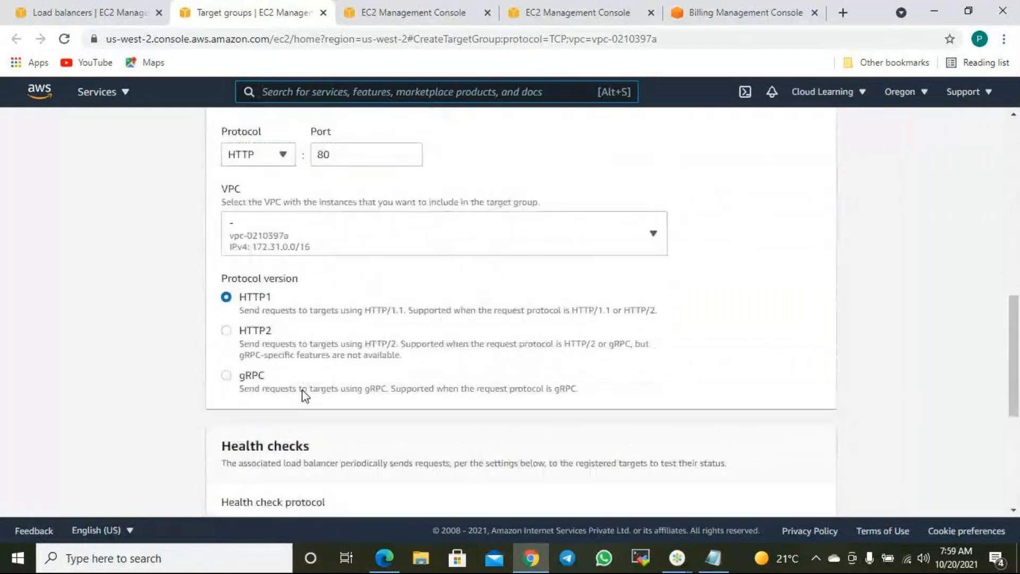
scroll(304, 392, "up", 3)
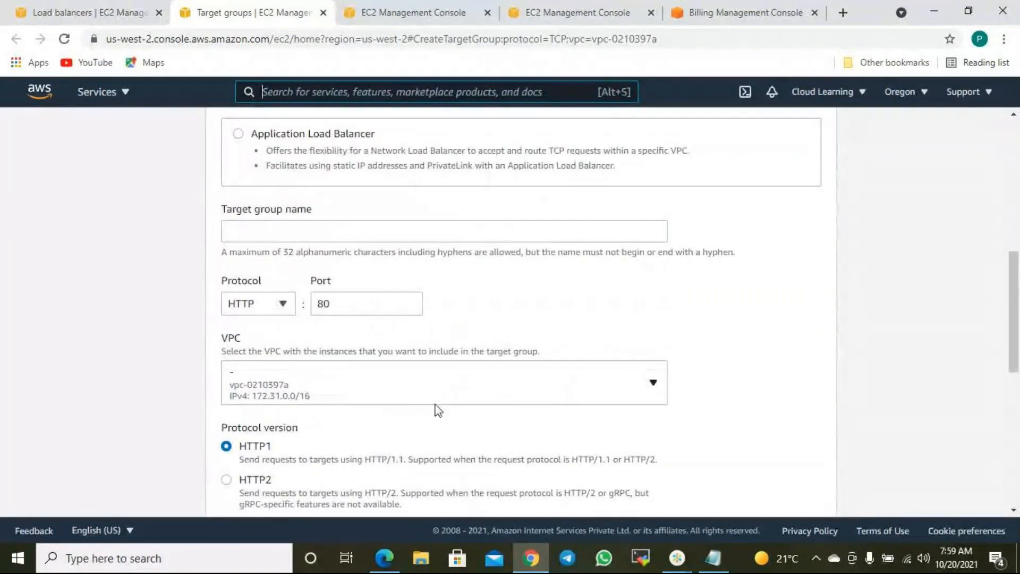
left_click(431, 381)
left_click(431, 380)
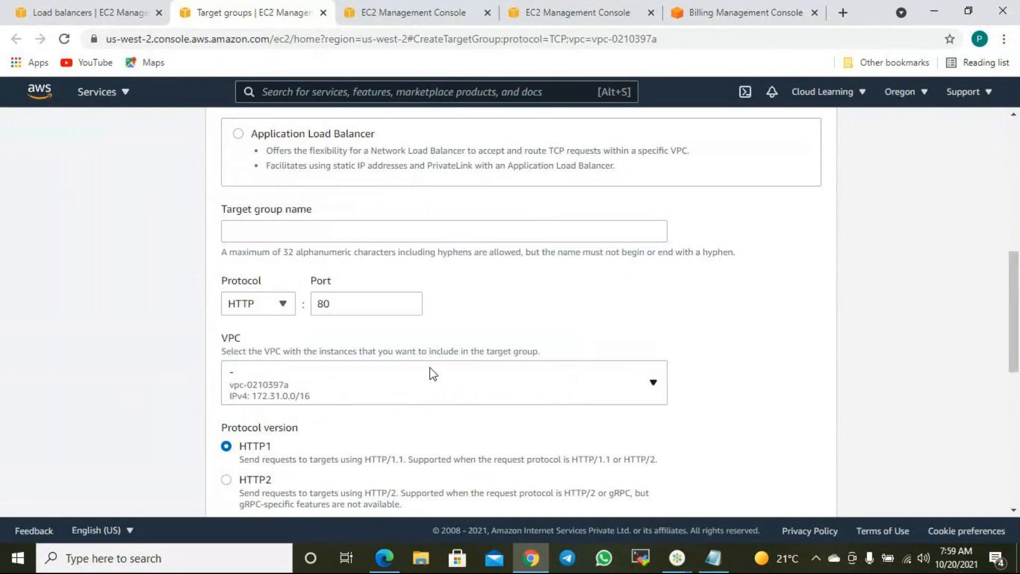
scroll(409, 294, "up", 4)
scroll(408, 292, "up", 4)
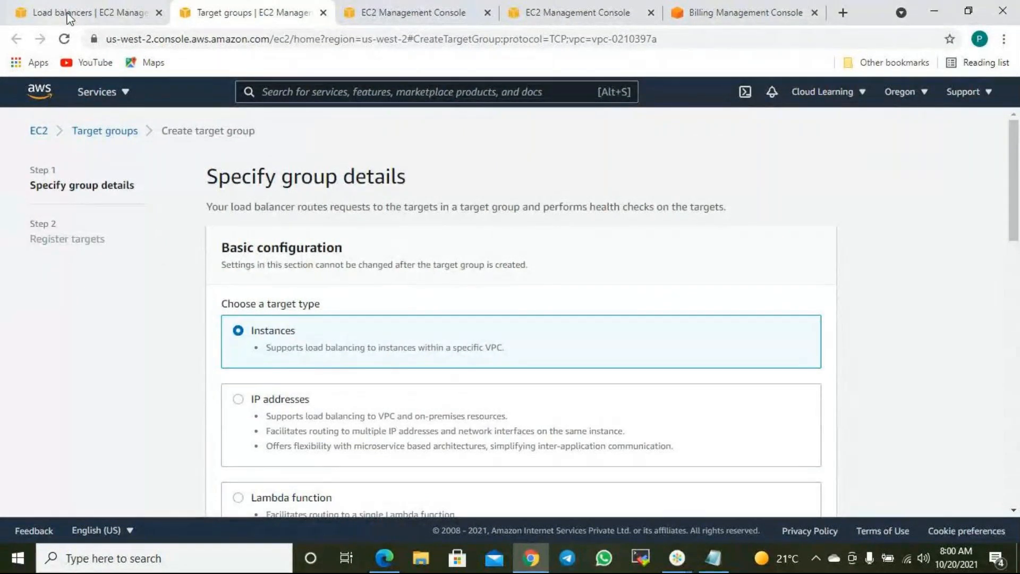
left_click(100, 14)
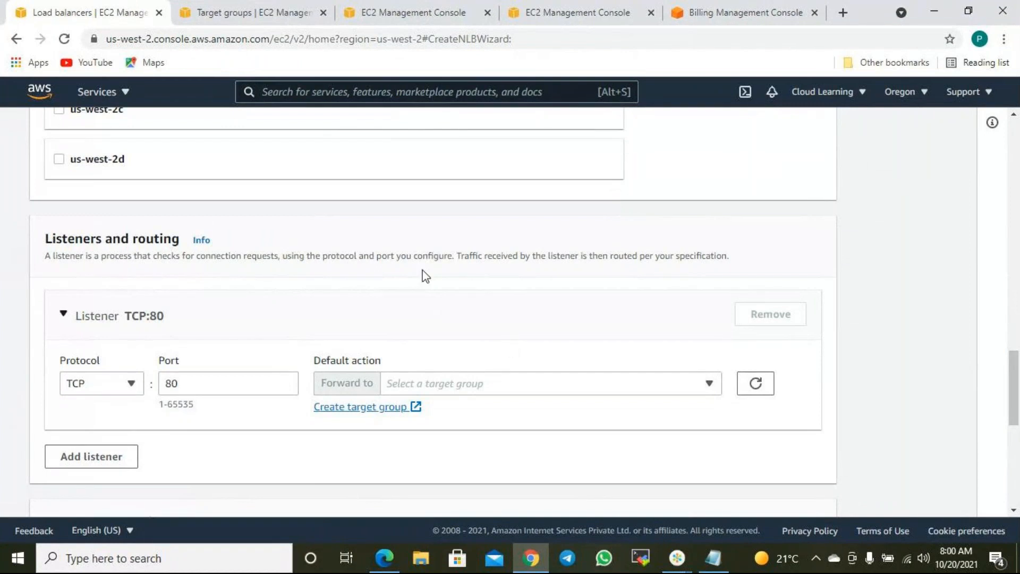
left_click(414, 16)
left_click(264, 12)
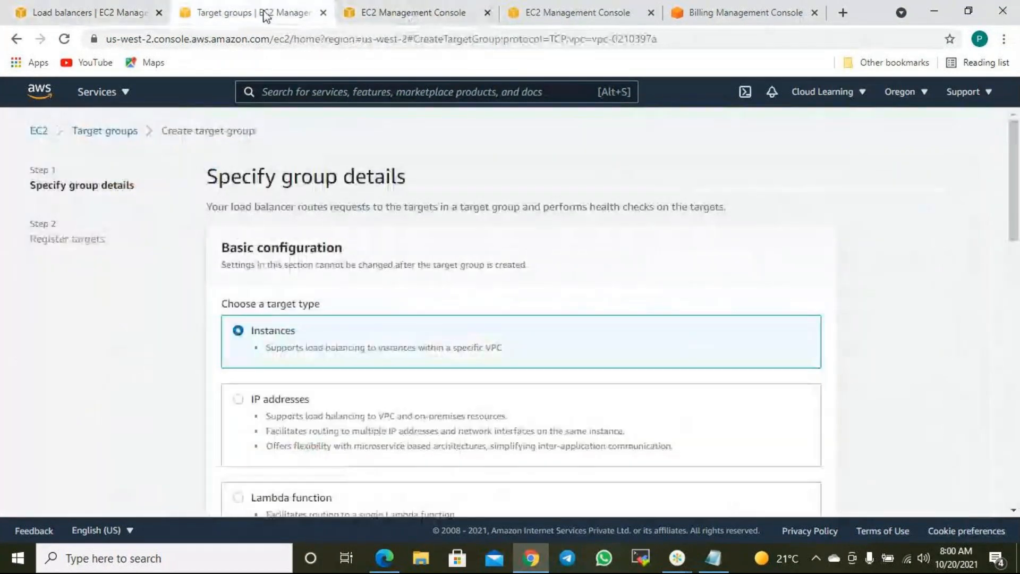
scroll(492, 261, "down", 3)
scroll(494, 272, "down", 5)
scroll(494, 272, "up", 5)
left_click(64, 12)
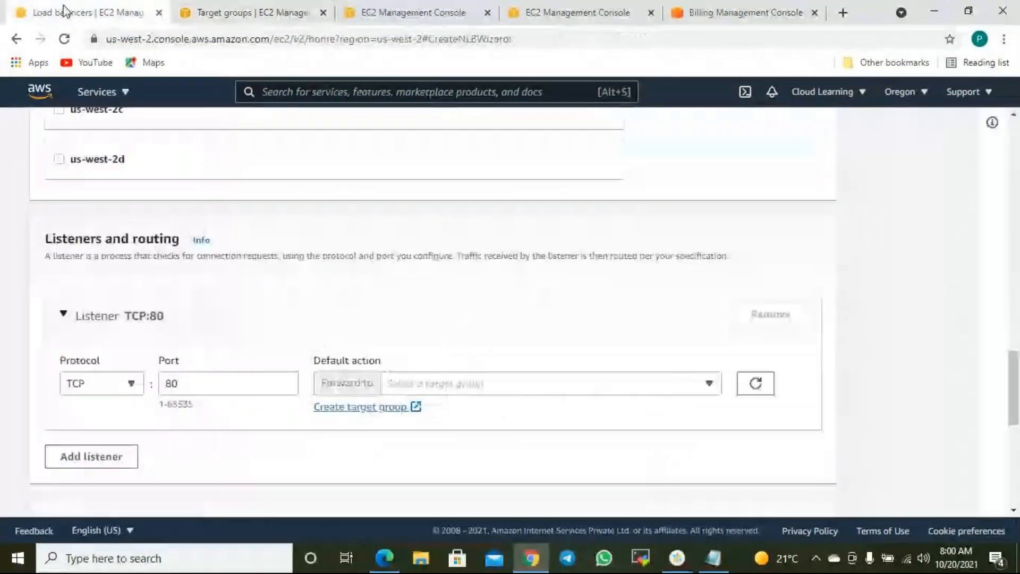
left_click(458, 385)
left_click(756, 383)
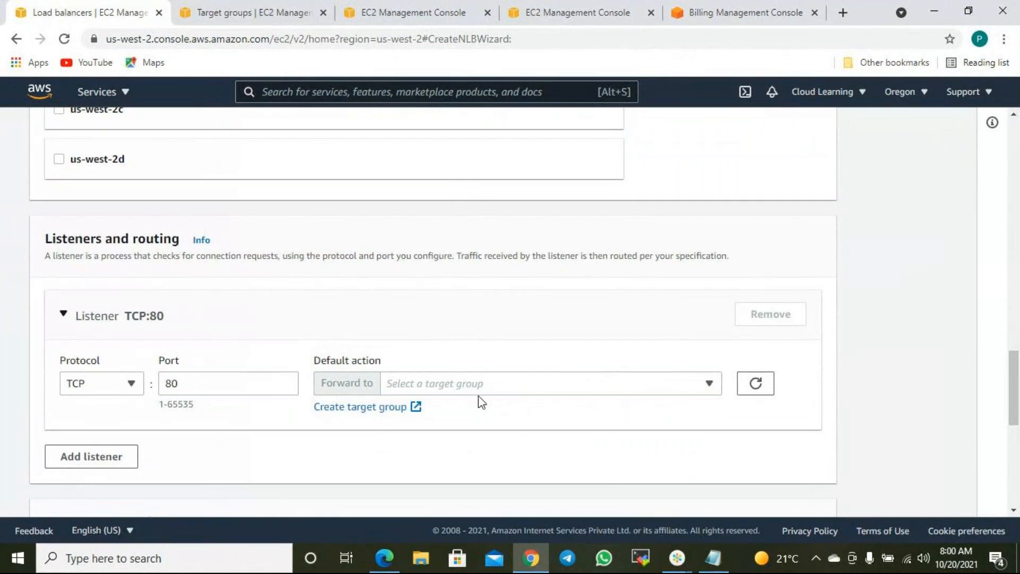
scroll(404, 376, "down", 3)
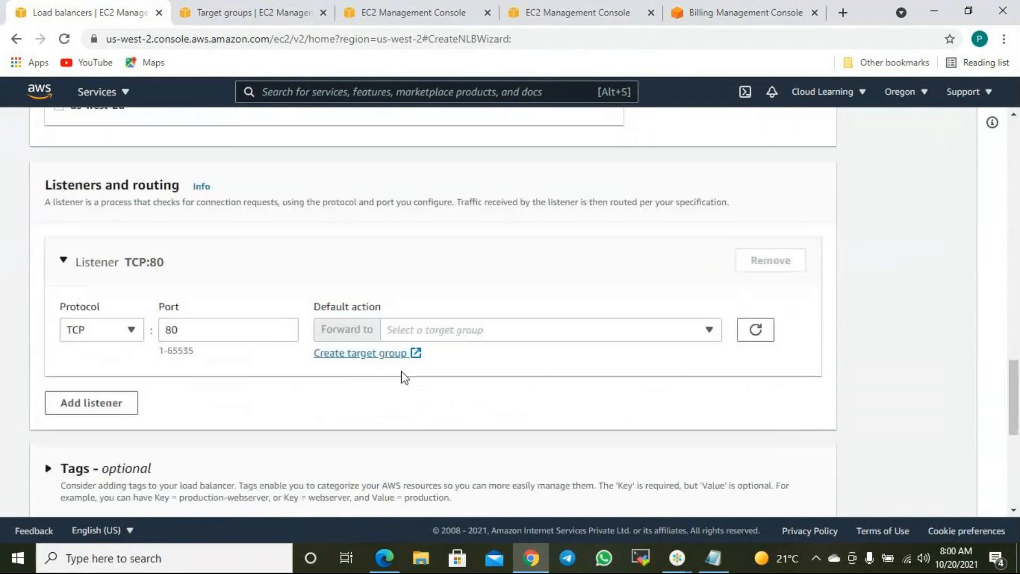
scroll(414, 351, "down", 3)
scroll(409, 367, "up", 3)
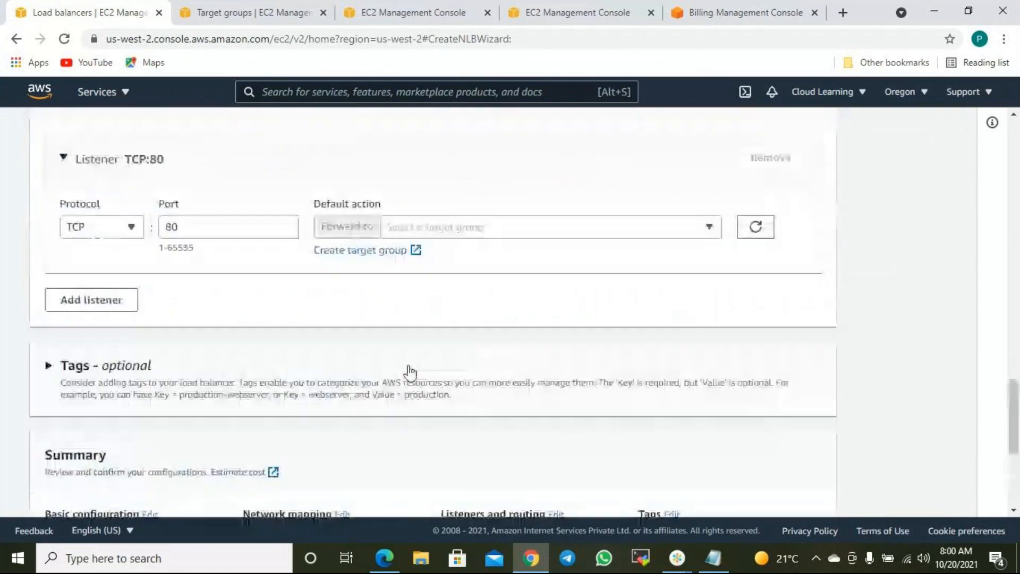
scroll(409, 372, "down", 5)
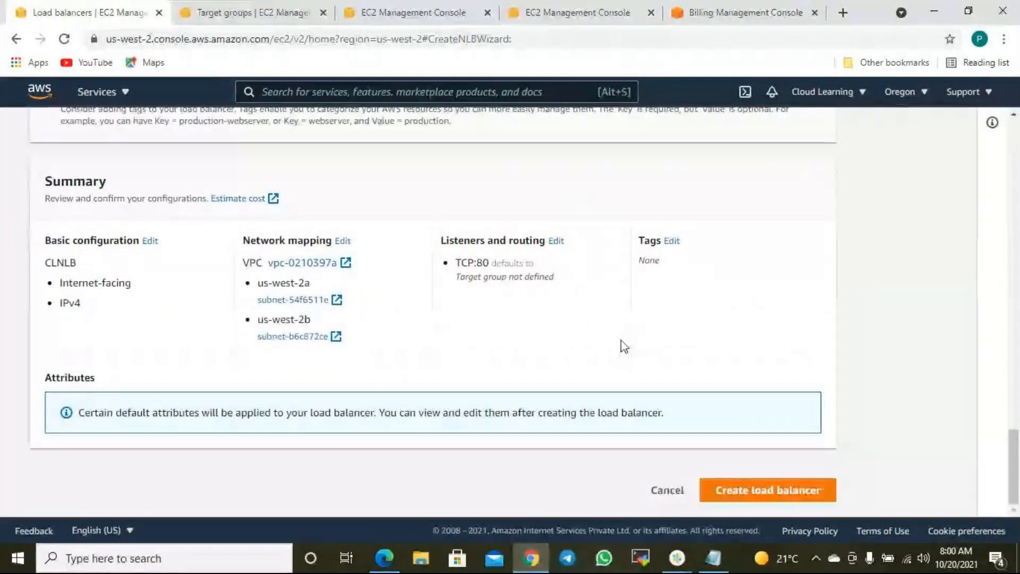
scroll(588, 339, "up", 12)
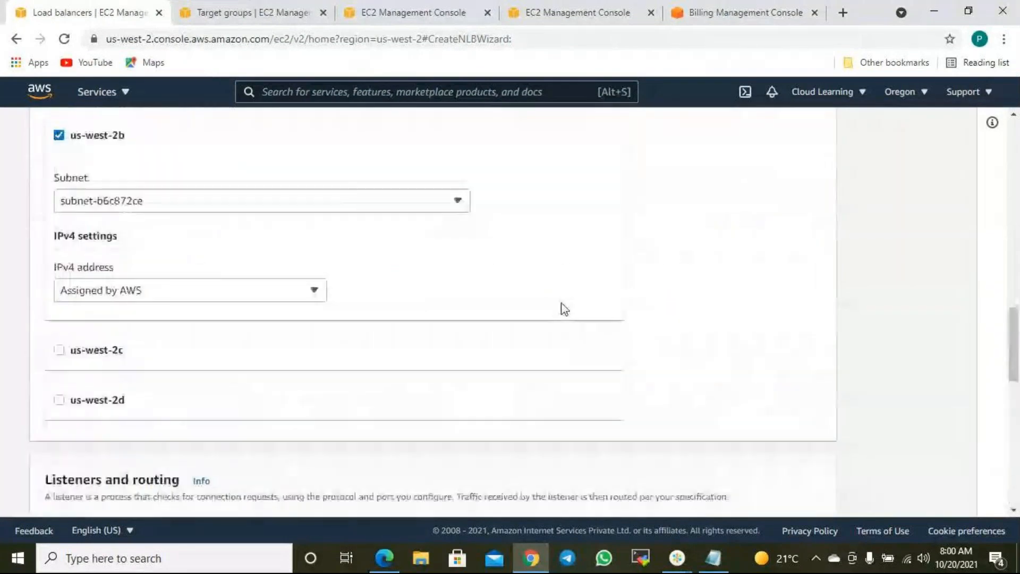
scroll(565, 309, "up", 8)
scroll(549, 310, "down", 7)
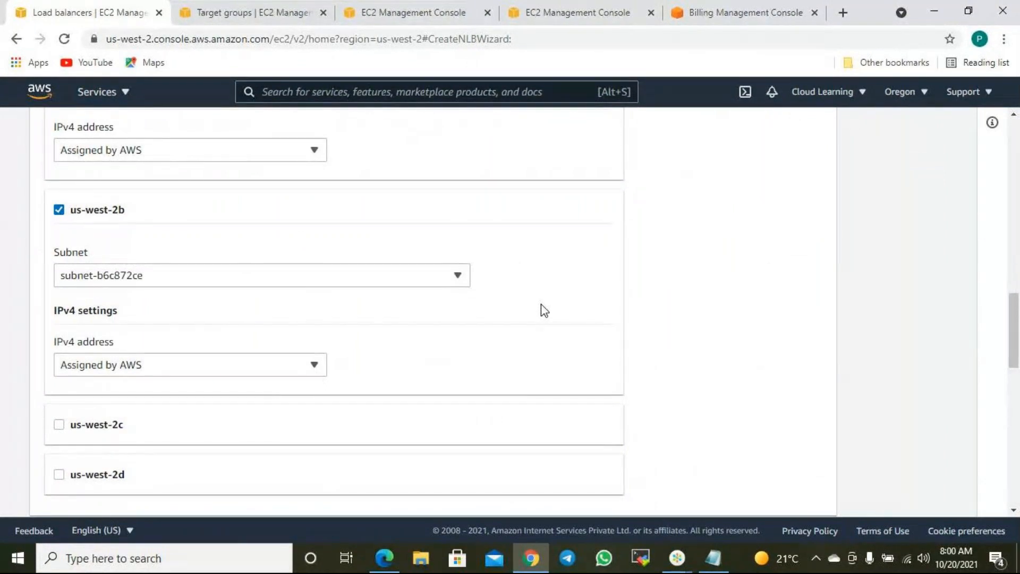
scroll(541, 305, "down", 12)
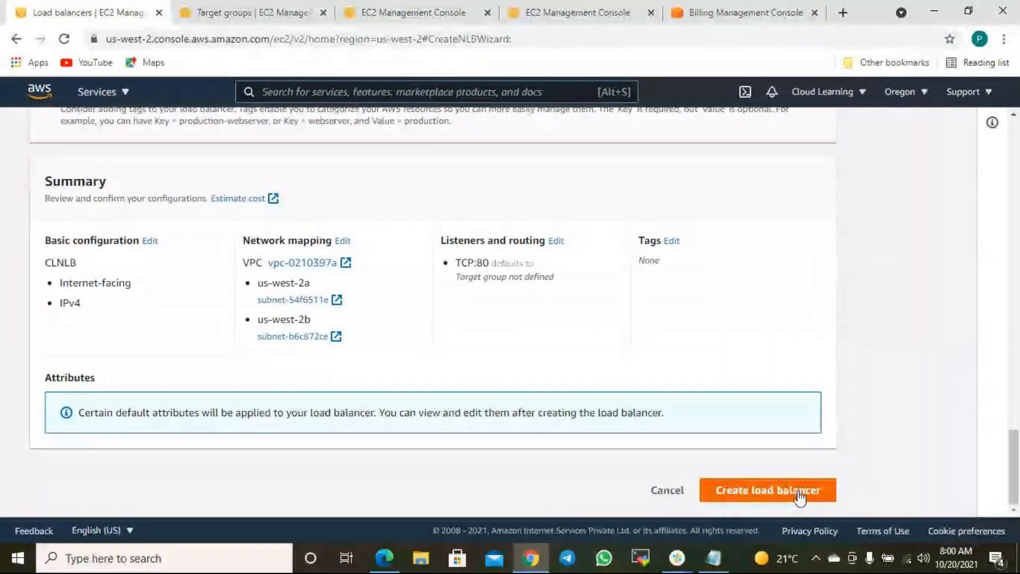
scroll(756, 419, "up", 8)
scroll(680, 405, "up", 10)
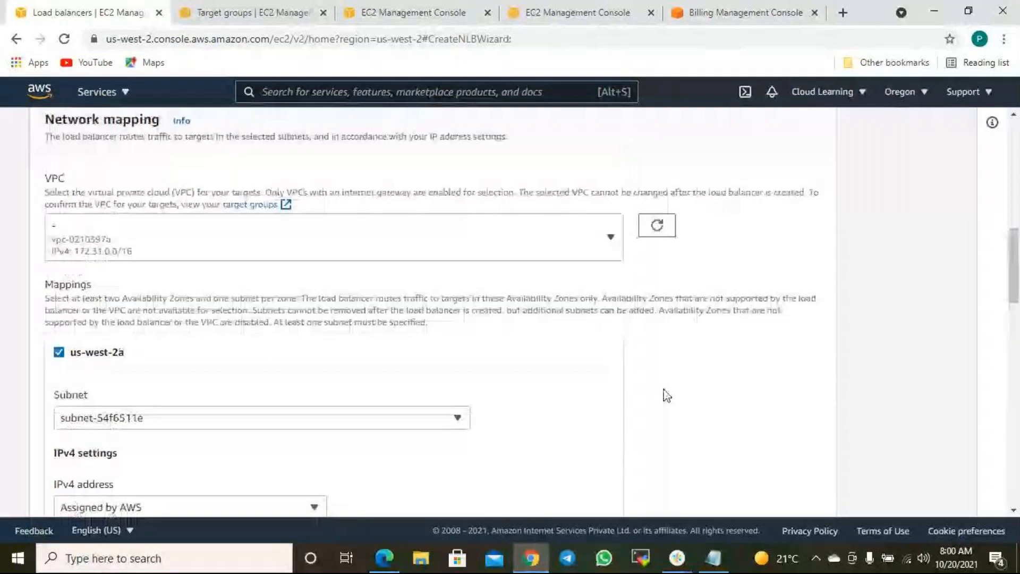
scroll(667, 395, "up", 4)
scroll(585, 340, "up", 1)
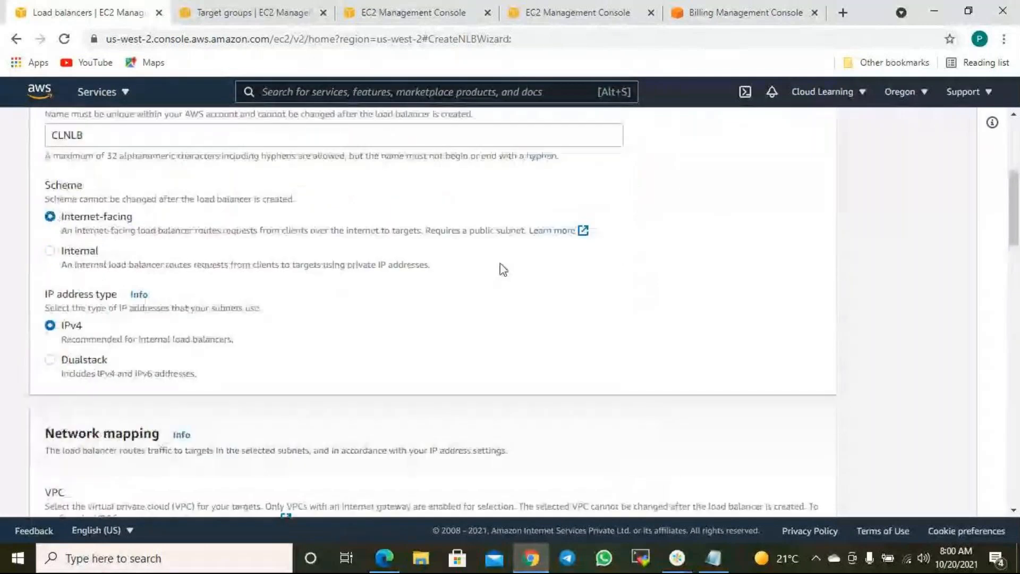
scroll(479, 274, "down", 3)
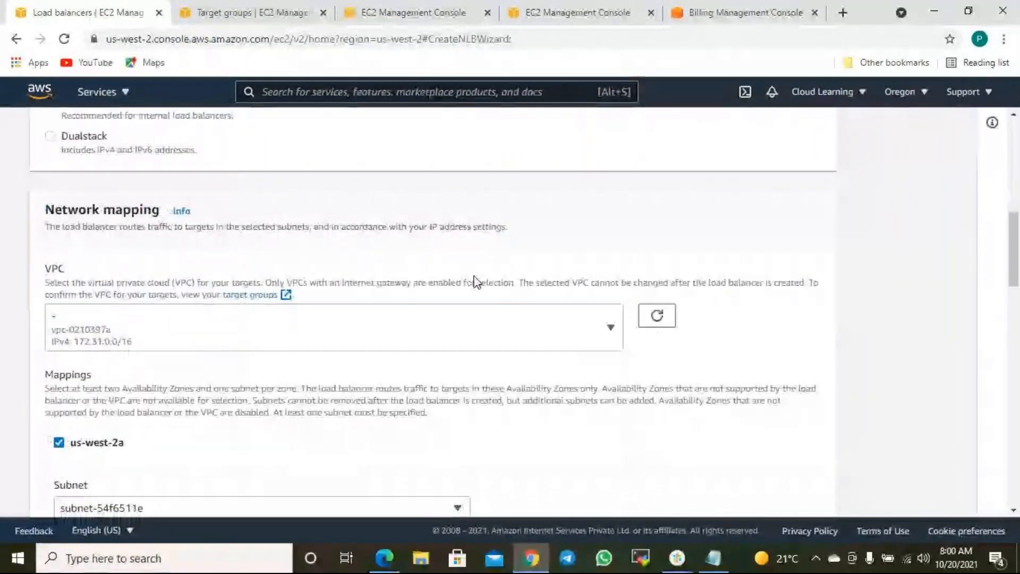
scroll(476, 281, "down", 5)
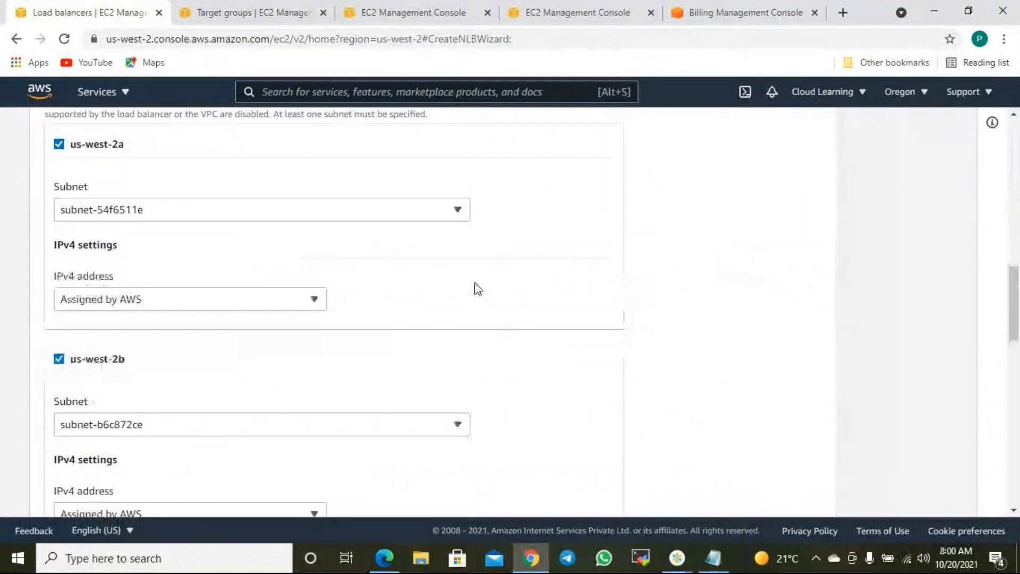
scroll(340, 293, "down", 4)
scroll(356, 297, "down", 1)
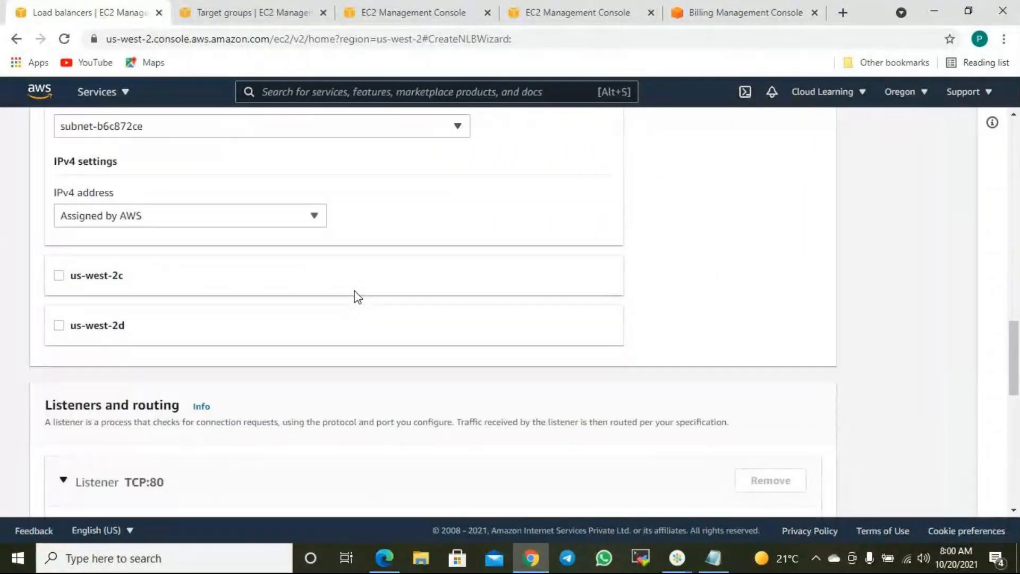
scroll(361, 294, "down", 4)
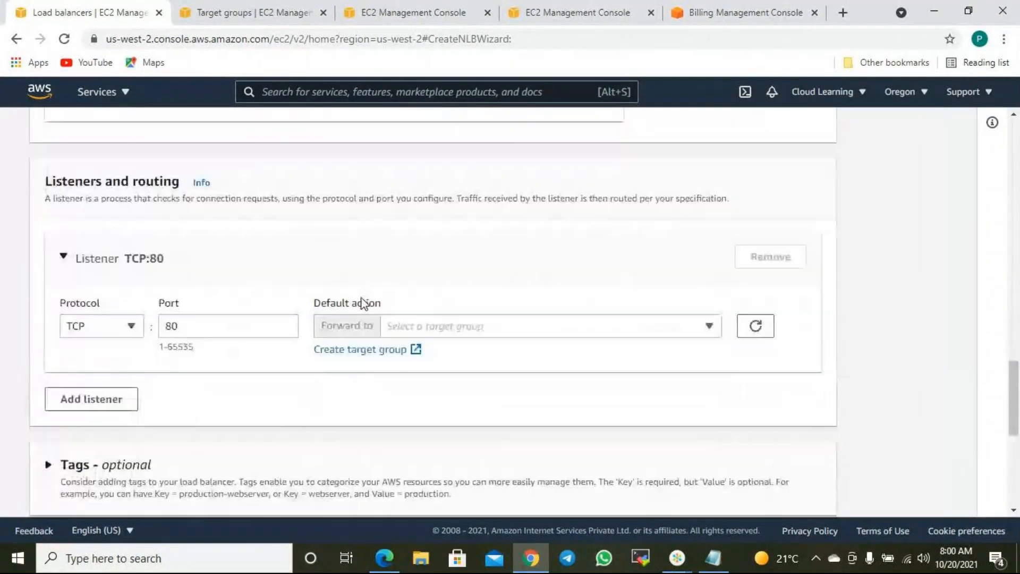
- Refresh and recheck the TCP:80 listener's target group choices, then collapse the listener settings
left_click(446, 327)
left_click(756, 326)
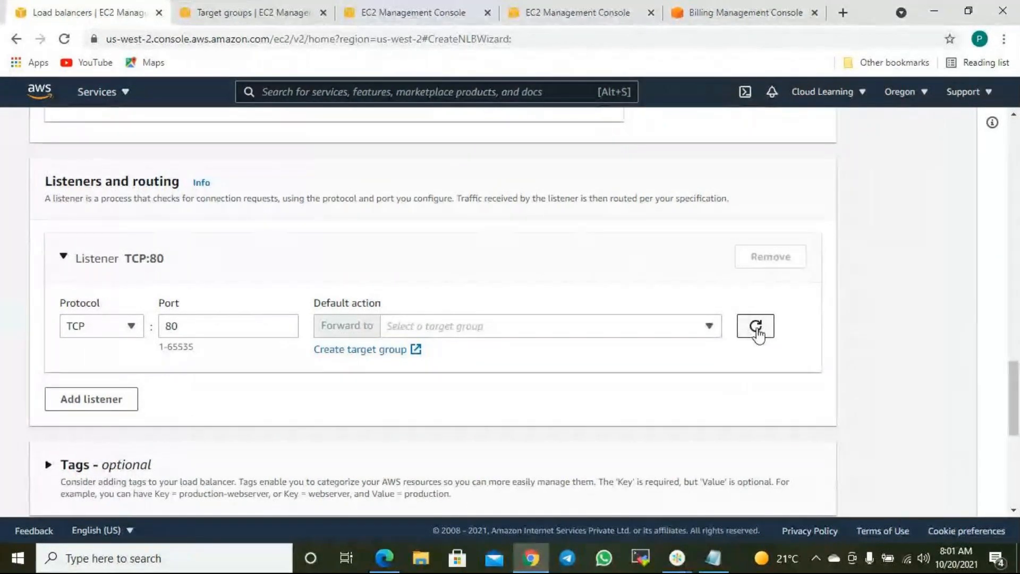
left_click(755, 331)
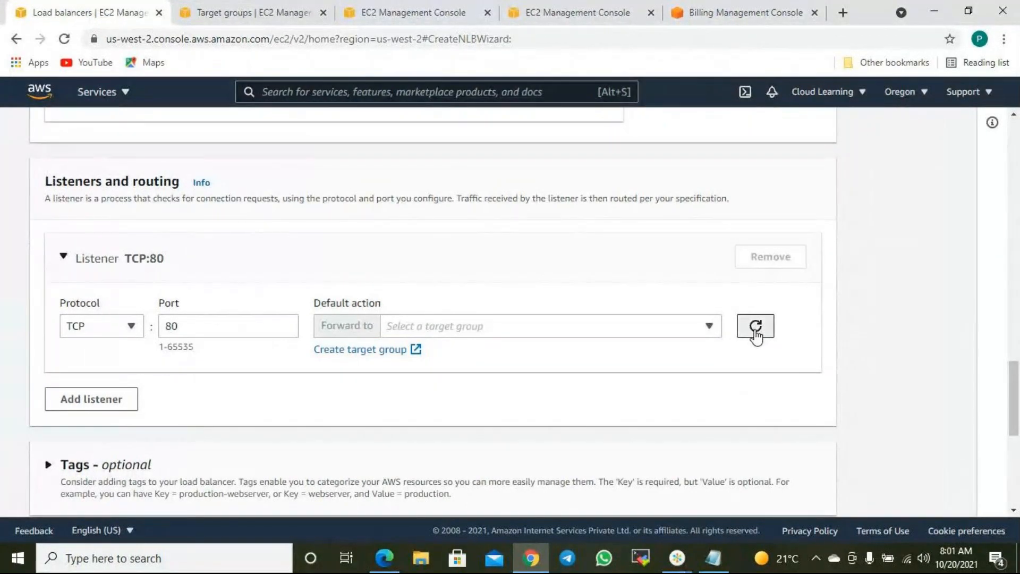
left_click(500, 329)
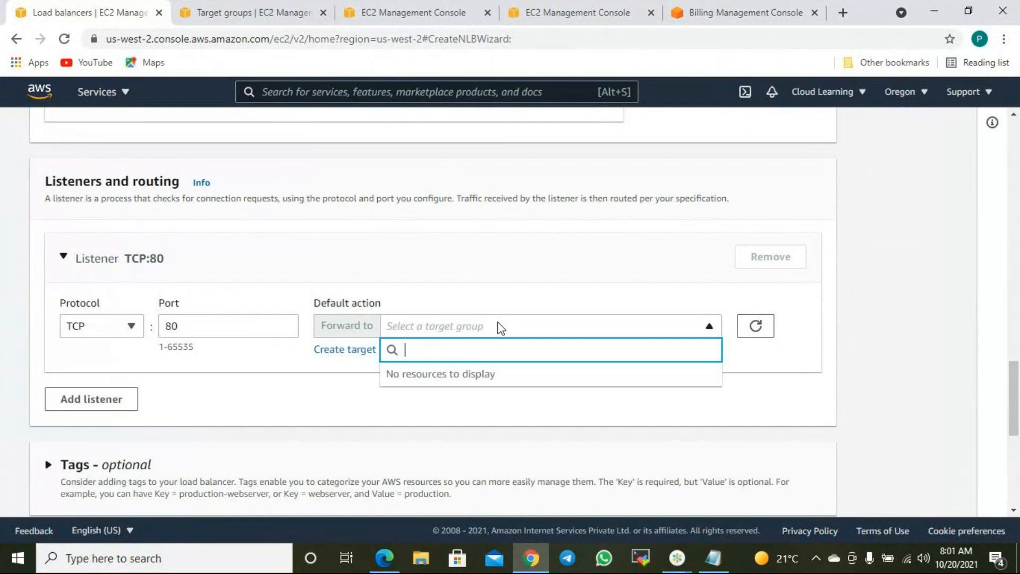
left_click(536, 263)
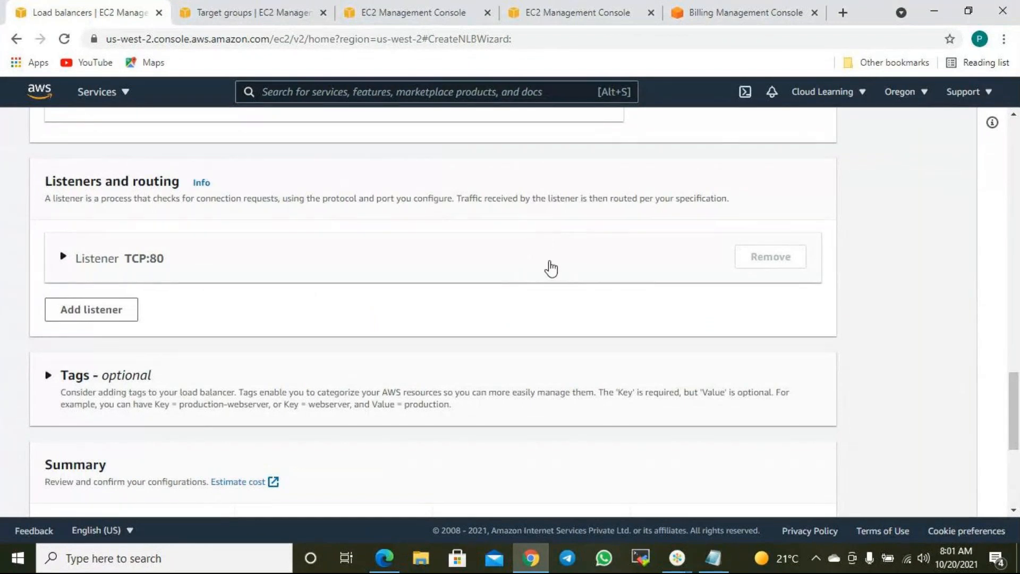
scroll(567, 282, "up", 20)
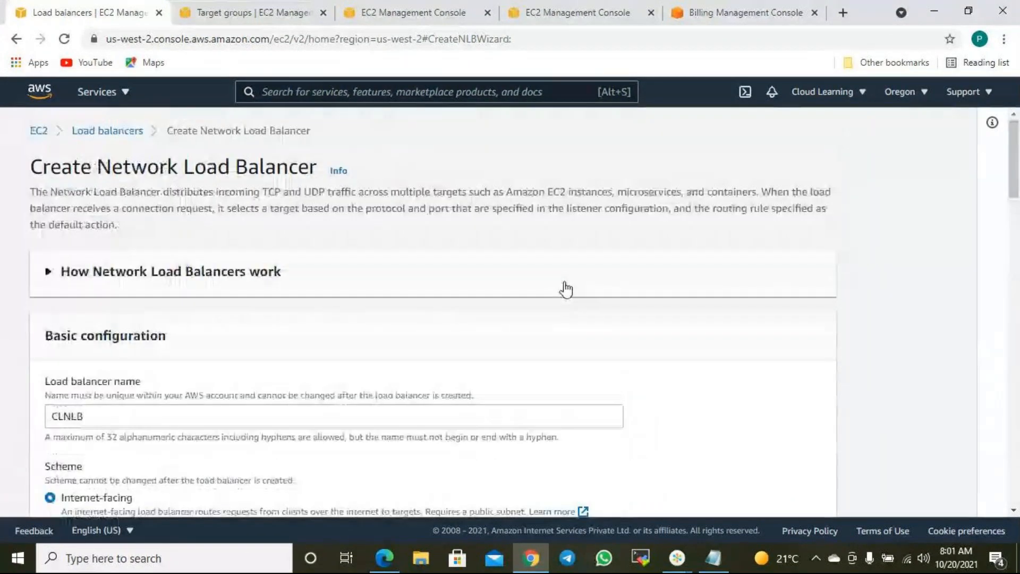
scroll(547, 292, "down", 10)
scroll(535, 311, "down", 5)
scroll(534, 311, "up", 15)
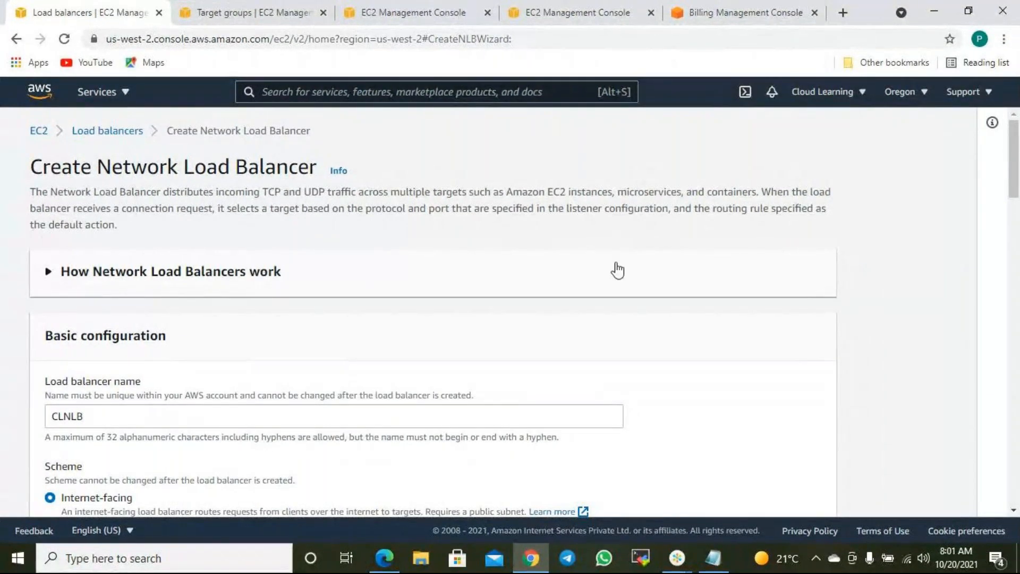
- Bring up the GoTo meeting window, review the CLNLB summary, and open a new browser tab
mouse_move(684, 547)
left_click(703, 476)
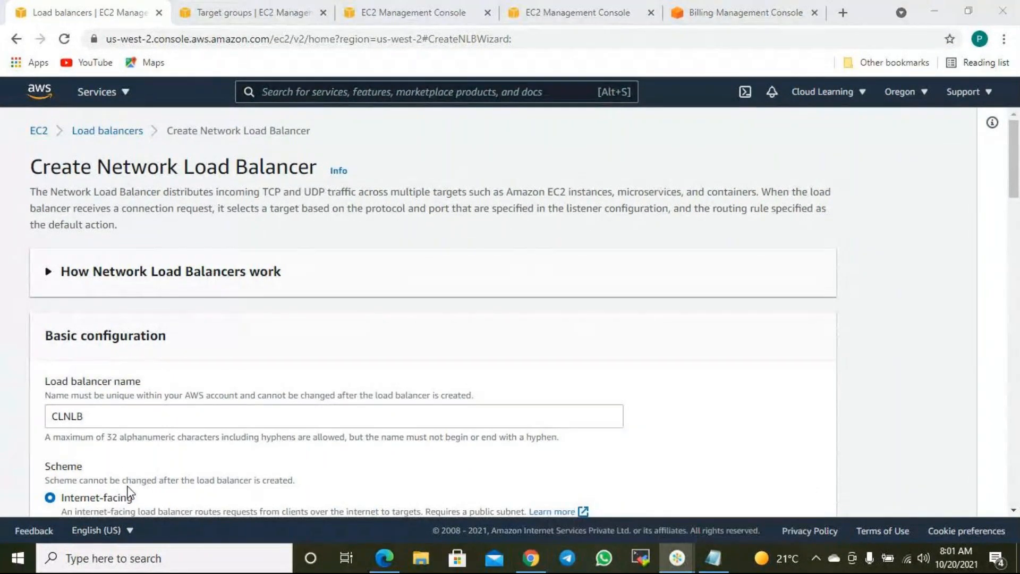
left_click(790, 15)
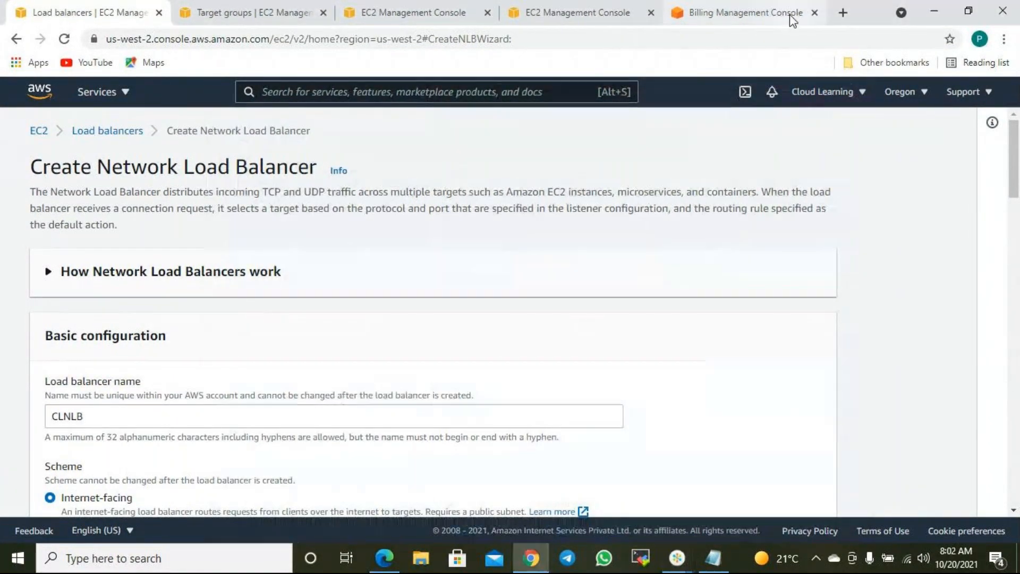
scroll(424, 301, "down", 10)
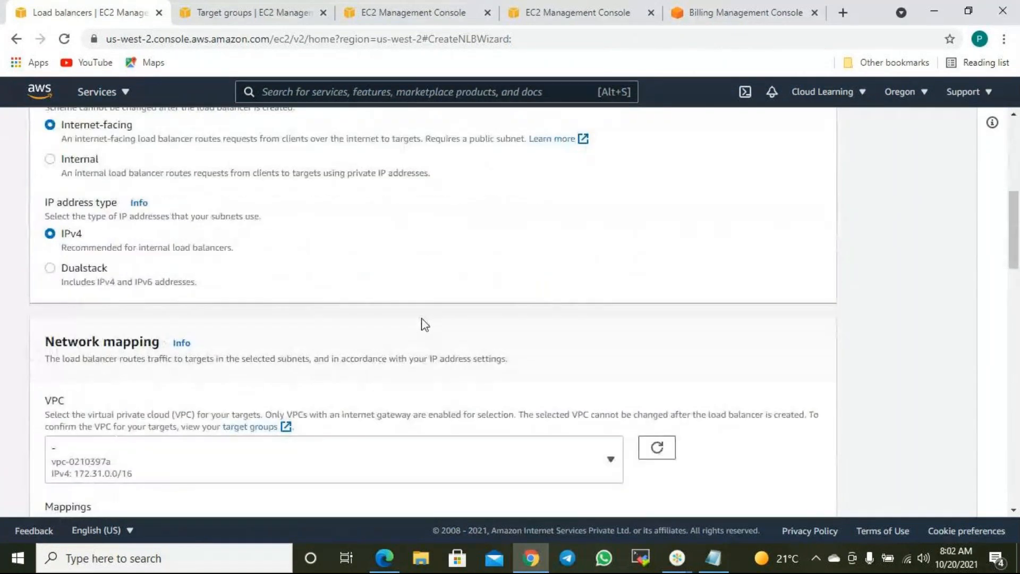
scroll(424, 326, "down", 5)
scroll(423, 325, "up", 5)
scroll(426, 325, "down", 3)
scroll(429, 330, "down", 15)
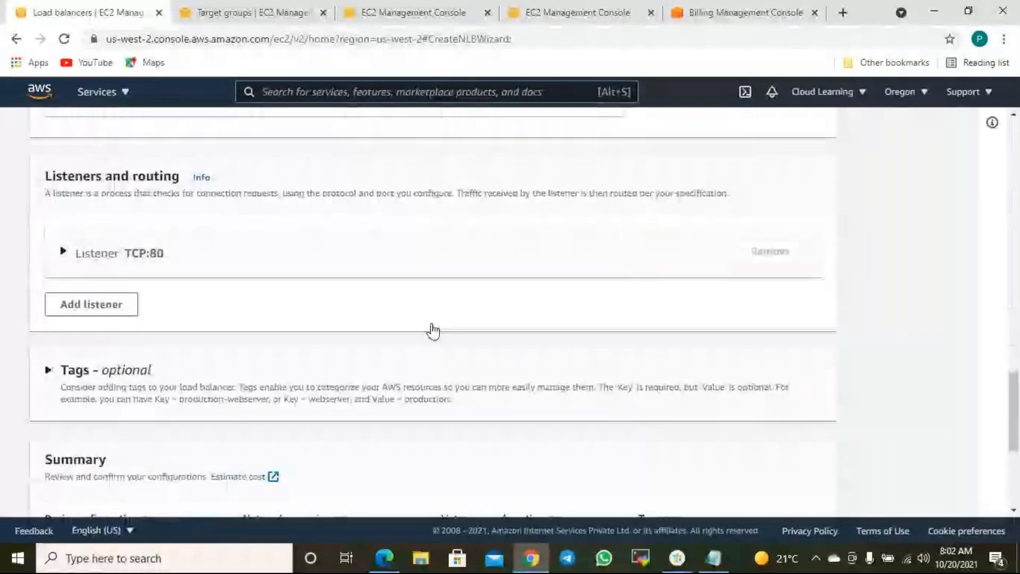
scroll(434, 330, "down", 3)
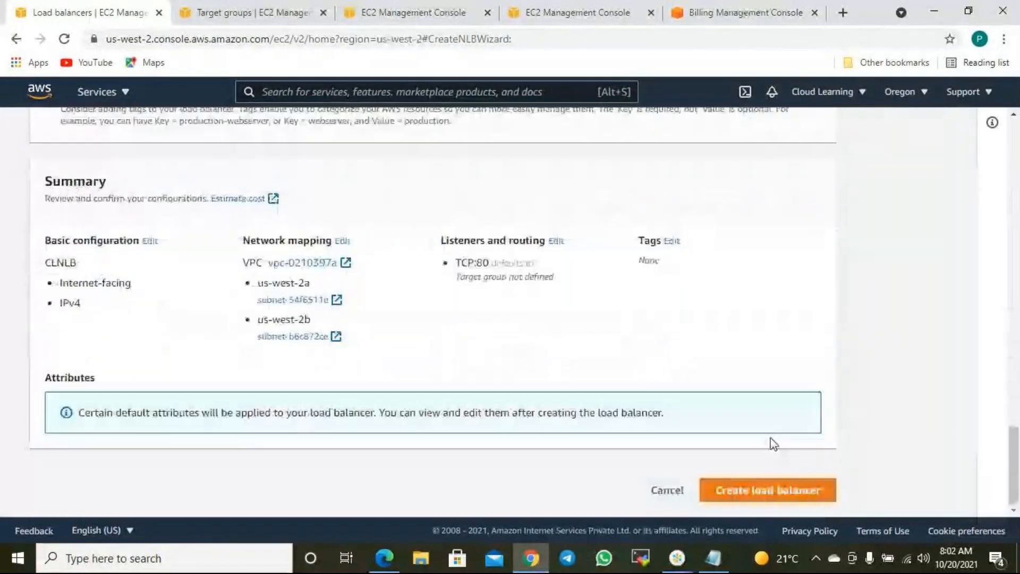
scroll(770, 456, "up", 5)
scroll(419, 333, "up", 5)
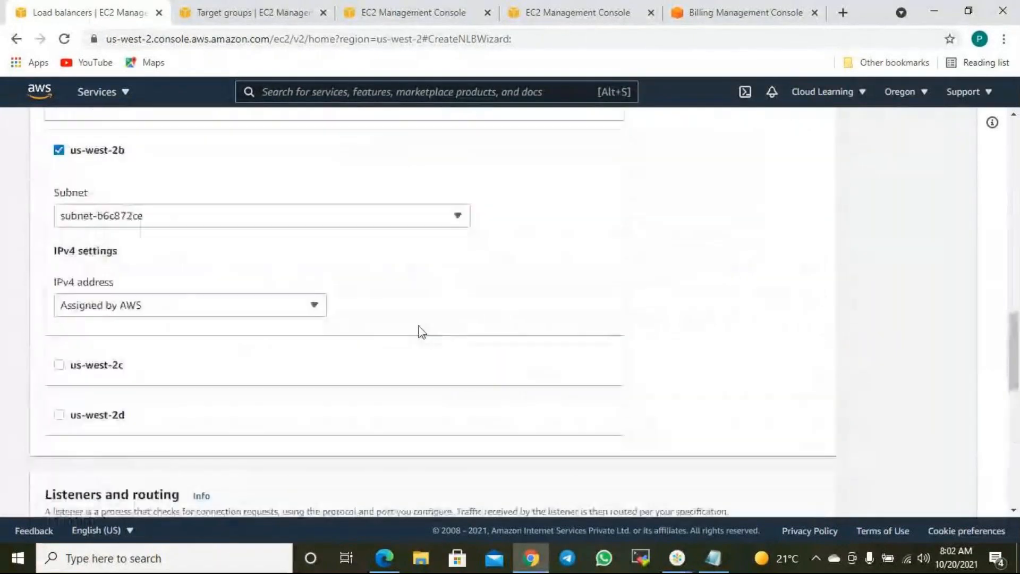
scroll(400, 333, "up", 2)
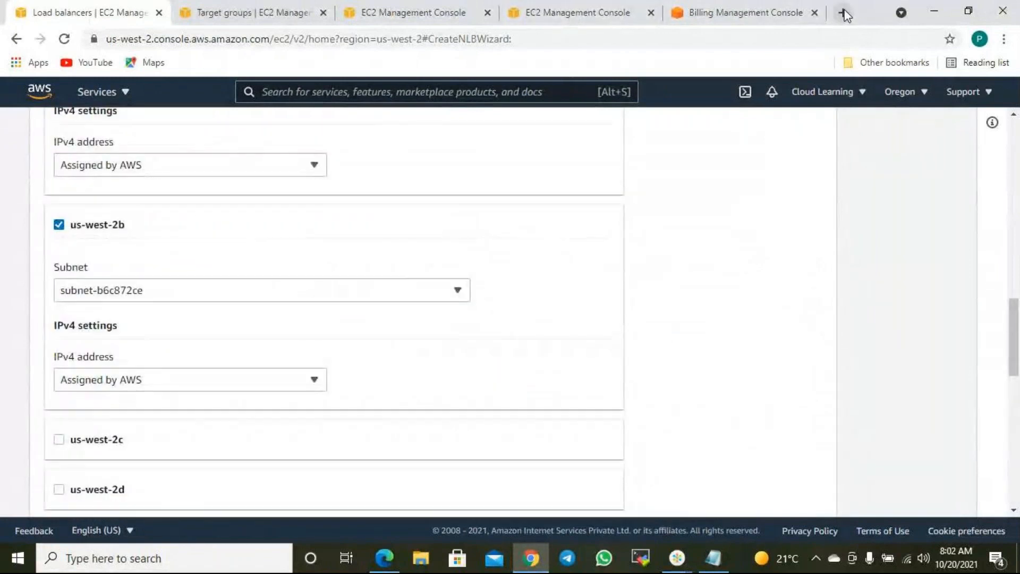
left_click(843, 12)
- Search Google for 'target group not appearing in aws network load balancer'
left_click(182, 39)
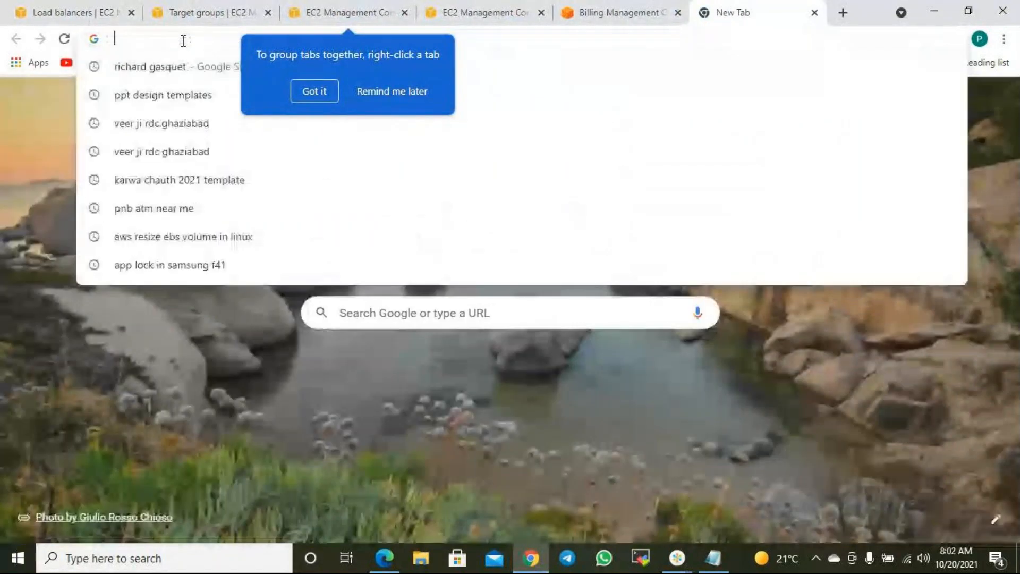
type("googl")
key("Return")
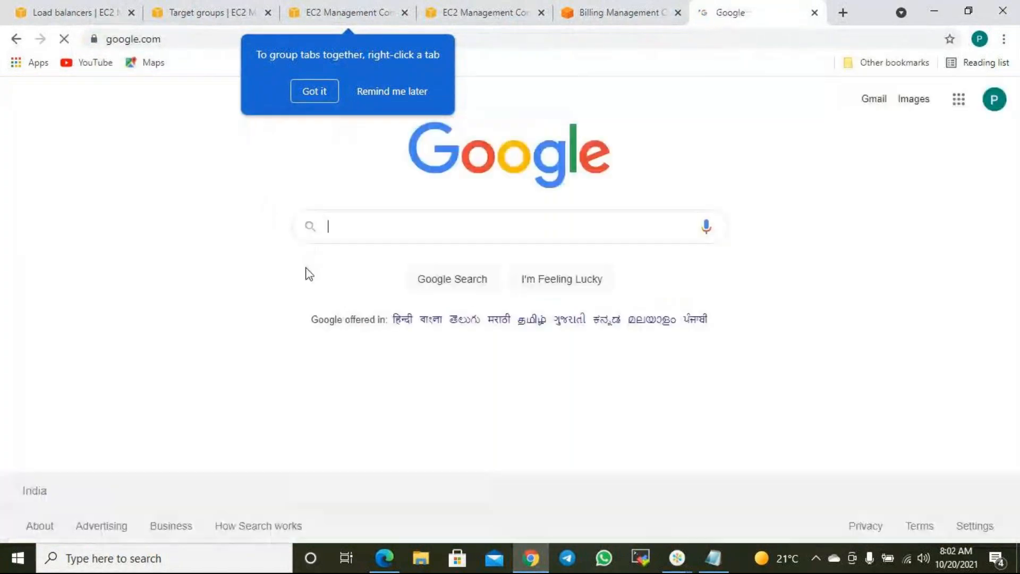
left_click(351, 226)
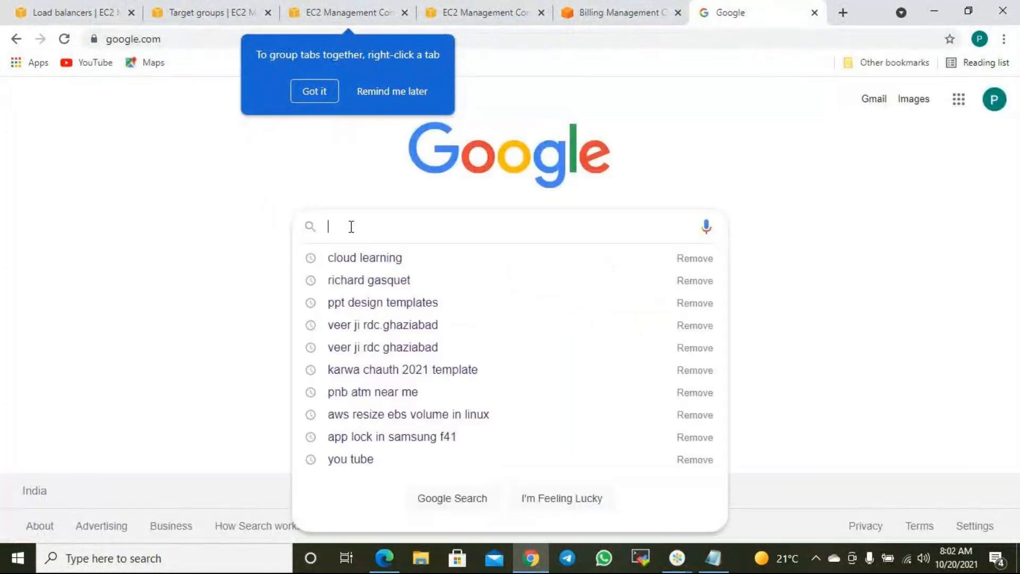
type("lo")
key("BackSpace")
key("BackSpace")
type("tar")
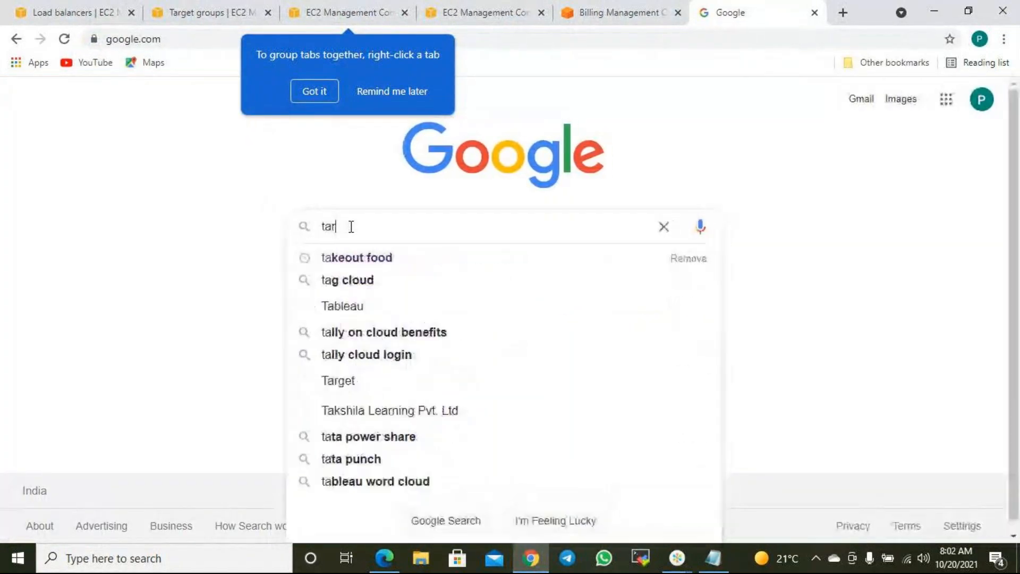
type("get group not app")
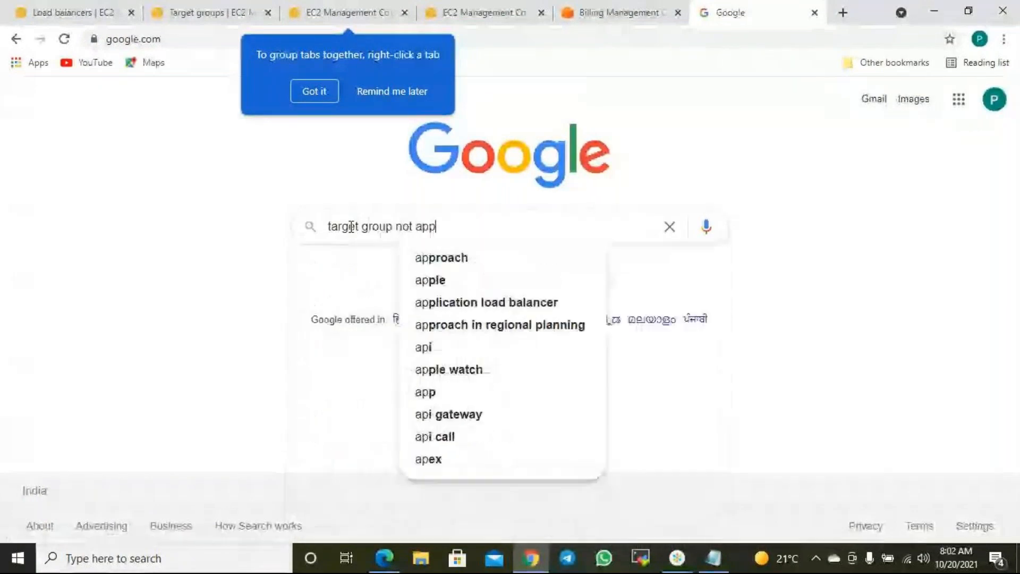
type("earing in aws ")
type("ng in n")
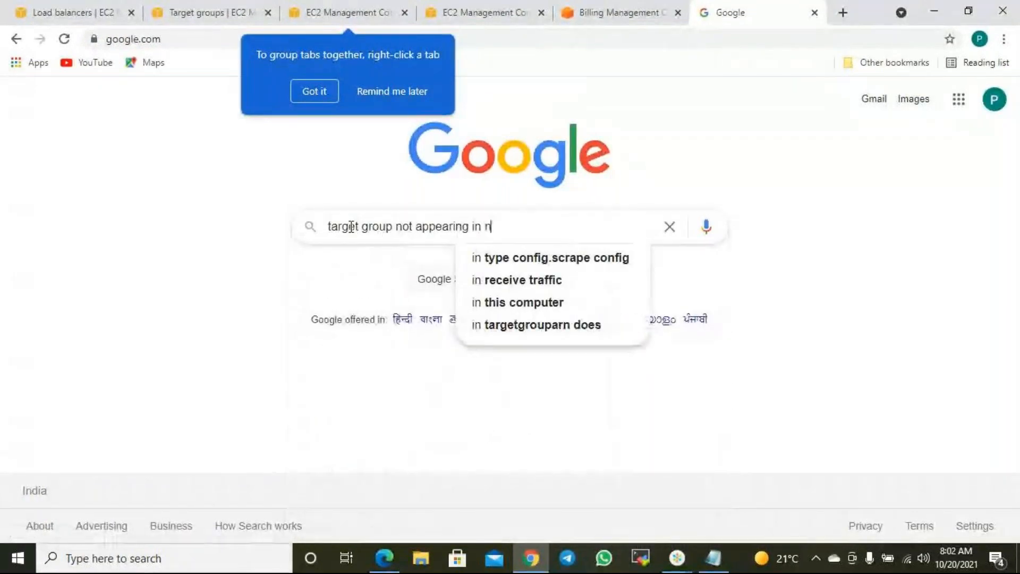
key("BackSpace")
type("aws n")
type("etwlrok")
key("BackSpace")
key("BackSpace")
type("ork load")
key("BackSpace")
key("BackSpace")
key("BackSpace")
key("BackSpace")
type("load balancer")
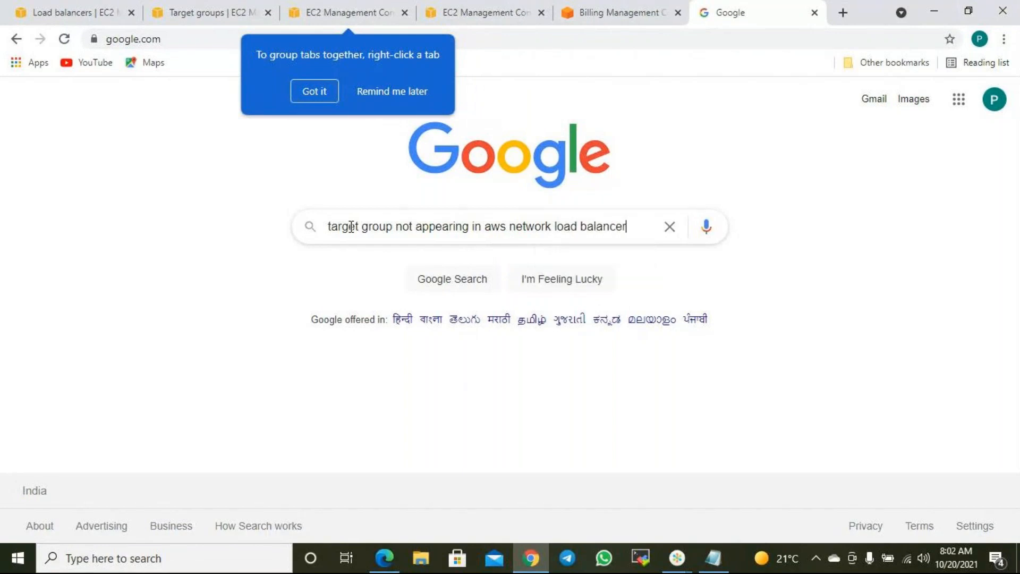
key("Return")
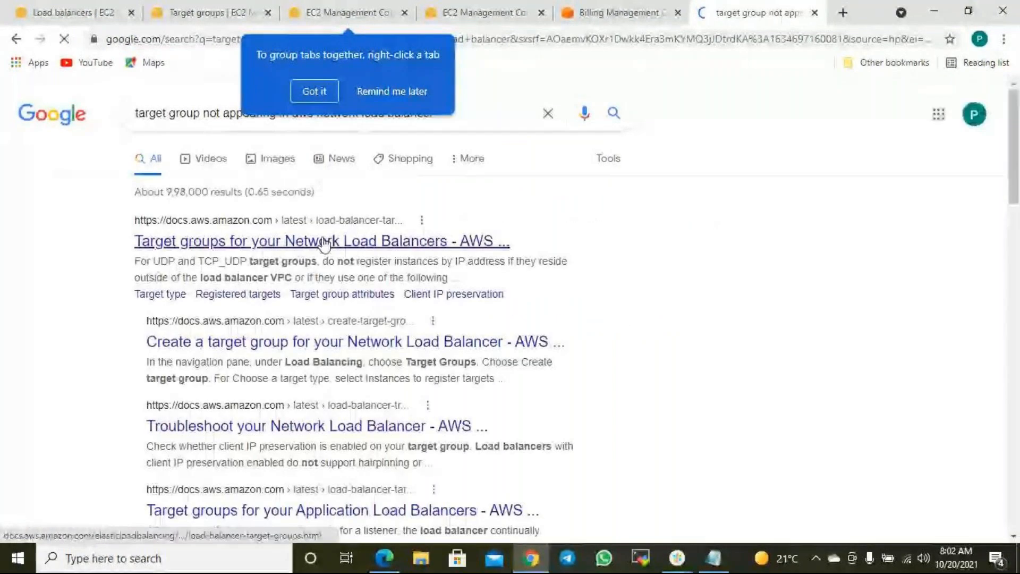
- Open the NLB target groups and create target group AWS docs in background tabs
right_click(326, 240)
left_click(412, 248)
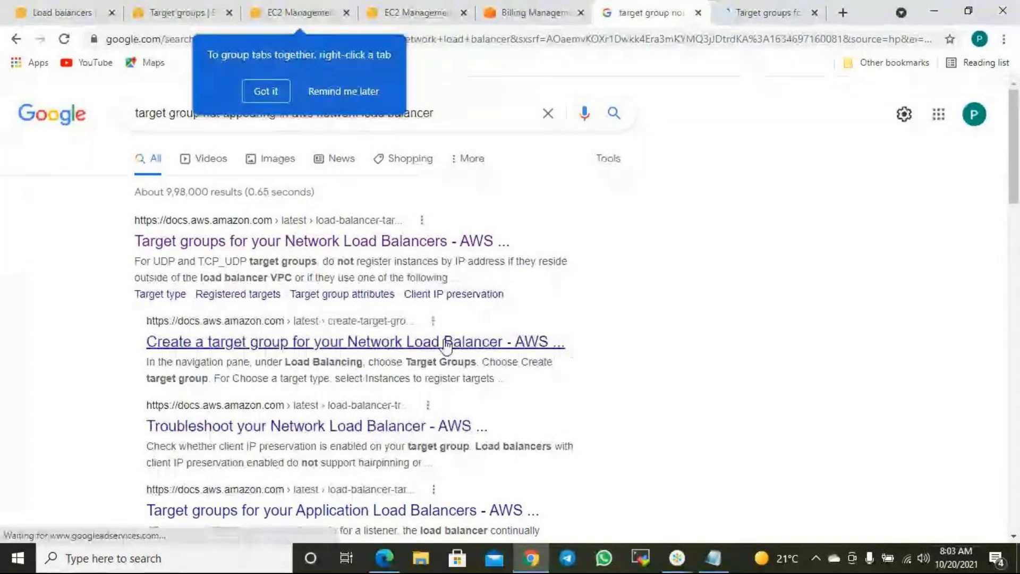
right_click(464, 348)
left_click(510, 355)
left_click(674, 12)
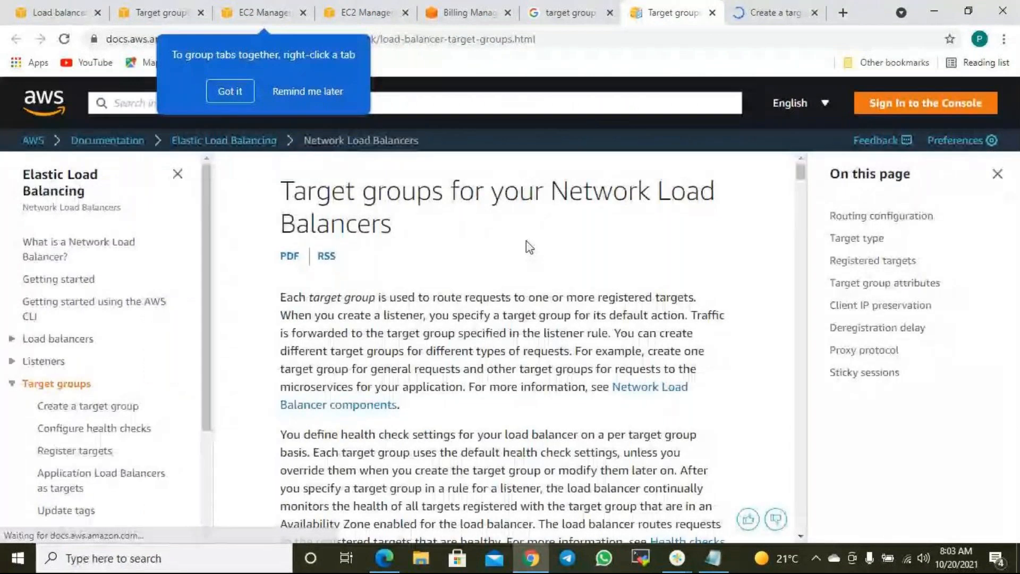
- Scroll through the Network Load Balancer target groups documentation page
scroll(569, 250, "down", 8)
scroll(571, 247, "down", 10)
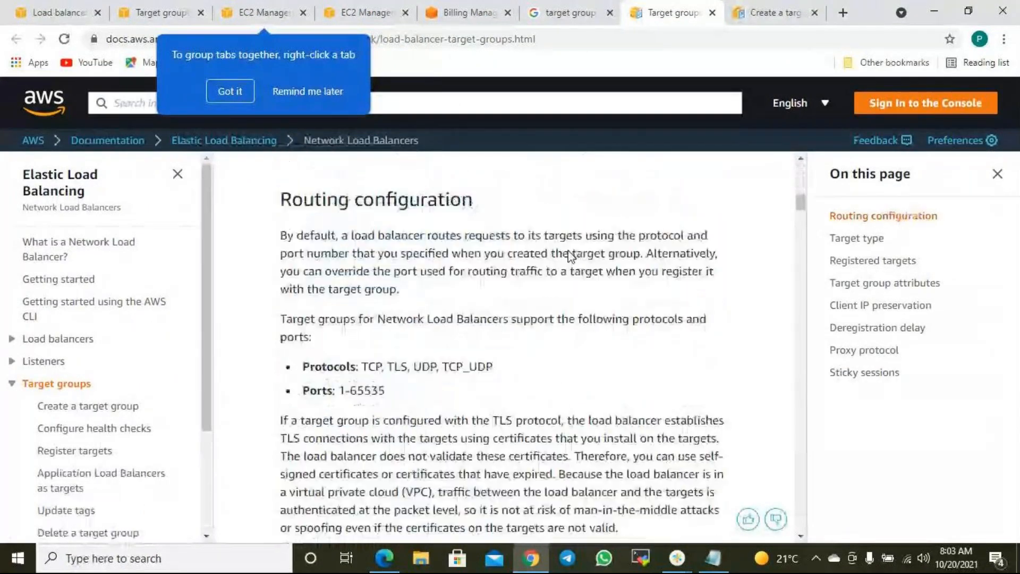
scroll(567, 247, "down", 4)
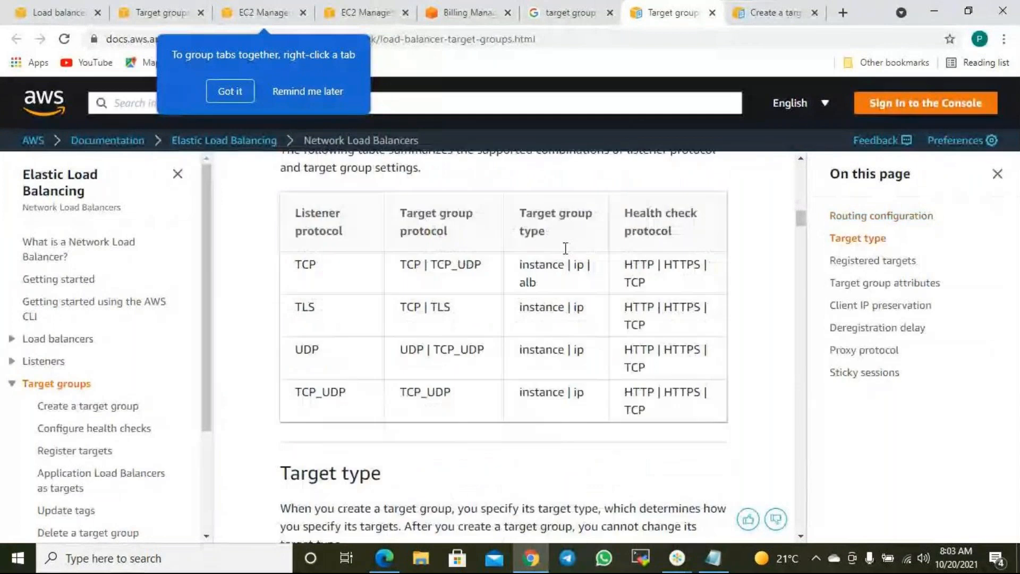
scroll(619, 261, "down", 7)
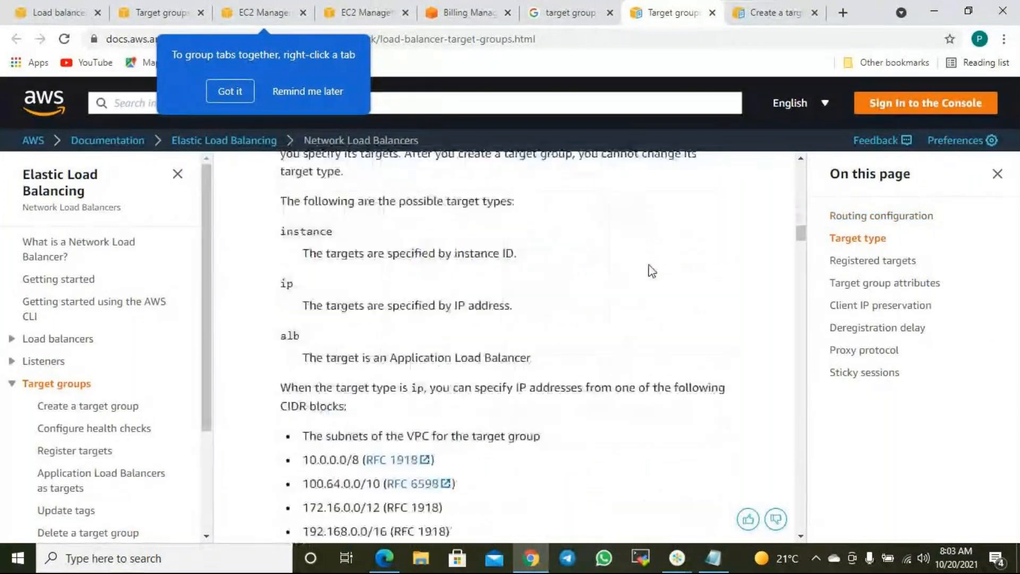
scroll(651, 271, "down", 9)
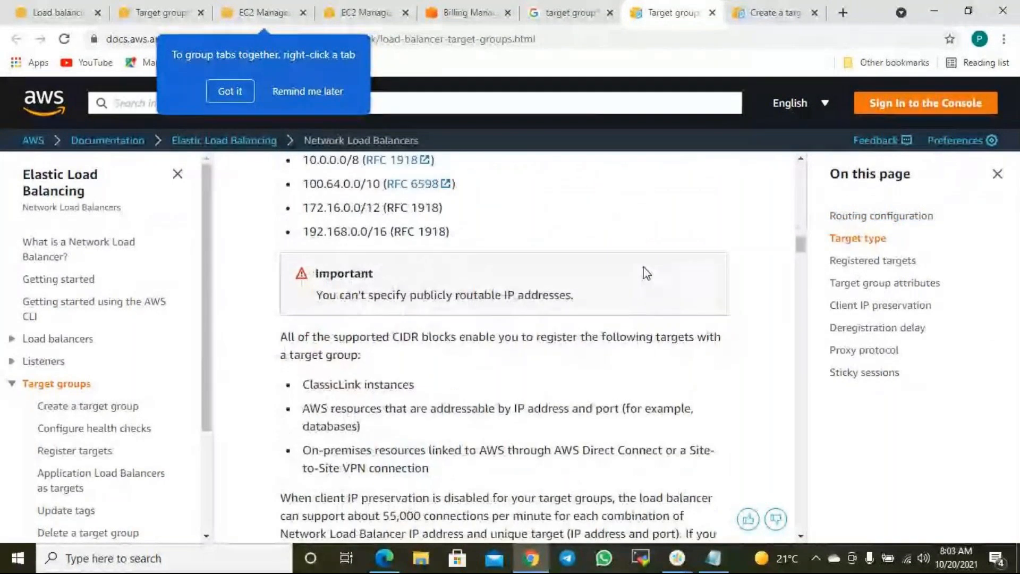
scroll(587, 260, "up", 3)
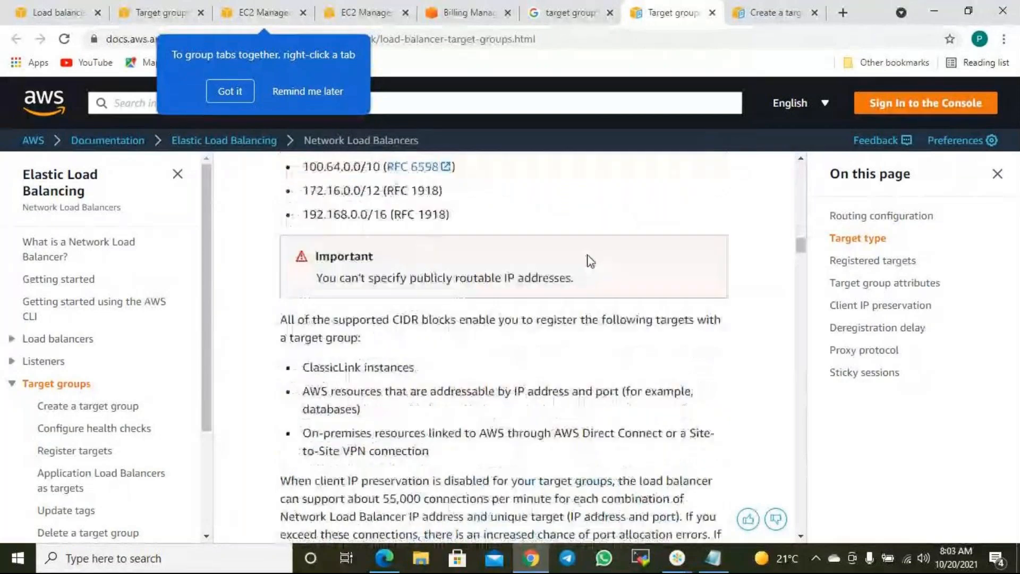
scroll(544, 267, "down", 5)
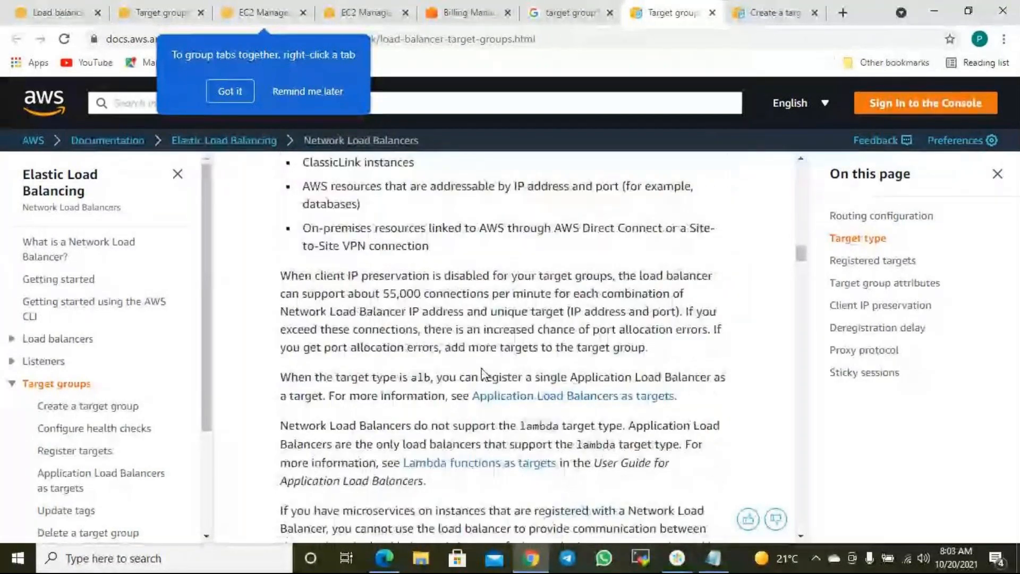
scroll(481, 367, "down", 9)
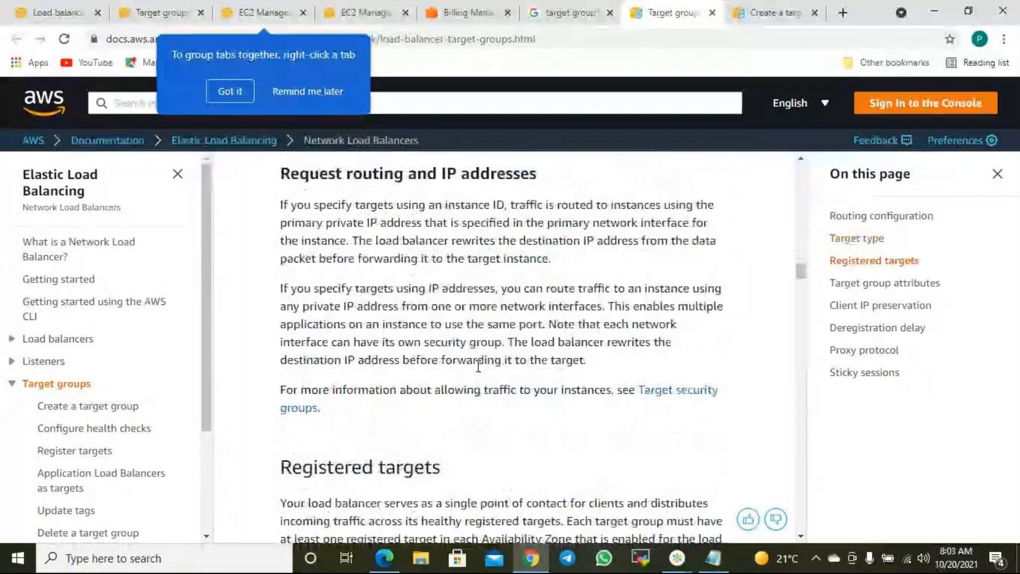
scroll(478, 374, "down", 2)
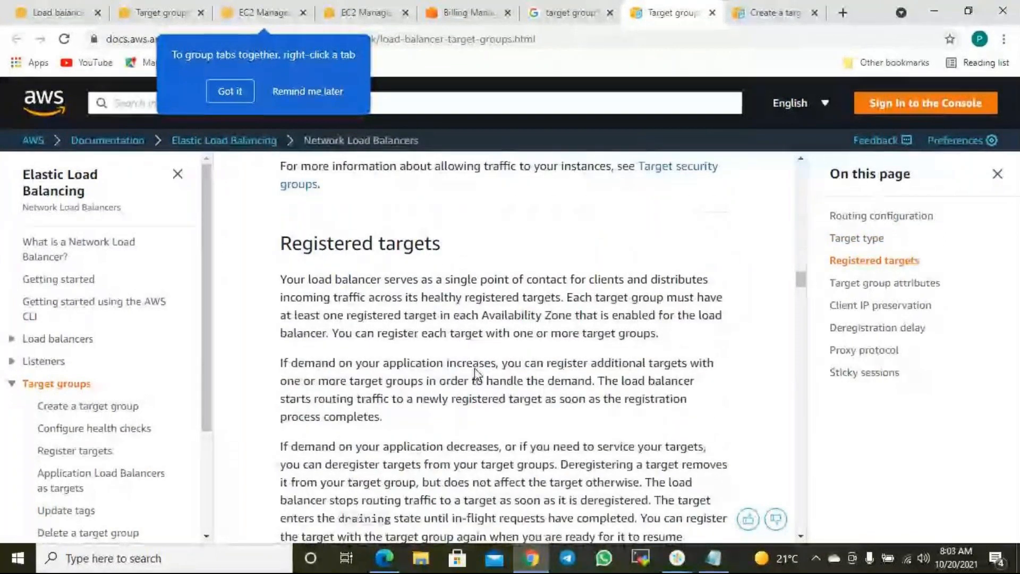
scroll(476, 367, "down", 4)
scroll(476, 367, "down", 6)
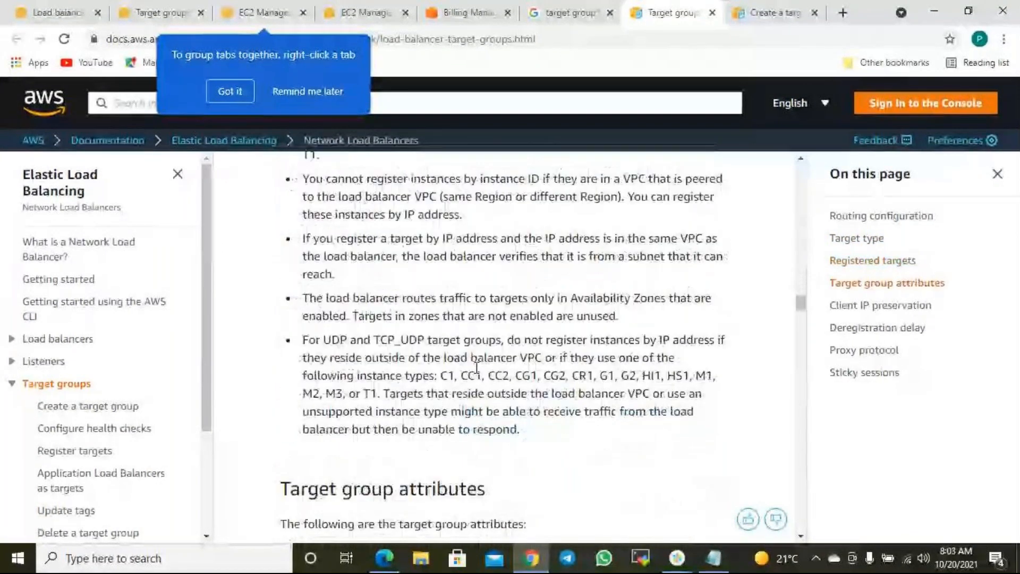
scroll(477, 373, "down", 3)
scroll(477, 373, "down", 3)
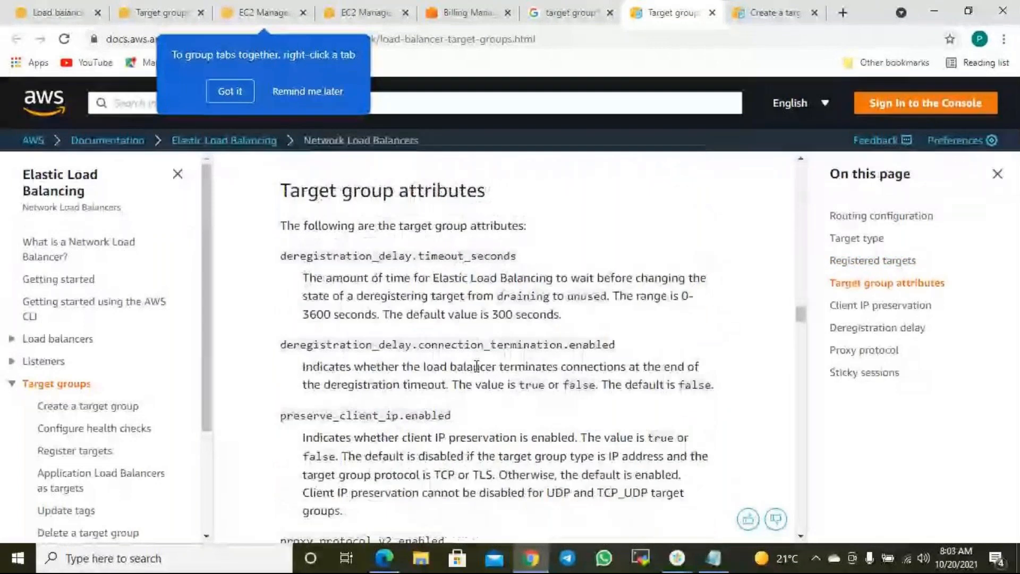
scroll(478, 370, "down", 7)
scroll(478, 370, "down", 4)
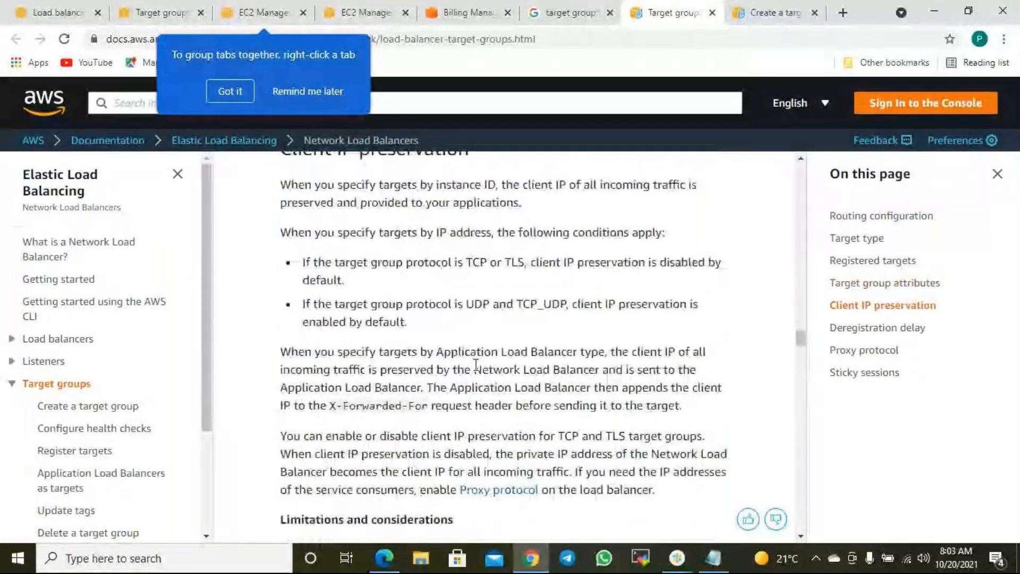
scroll(477, 372, "down", 8)
scroll(477, 370, "down", 12)
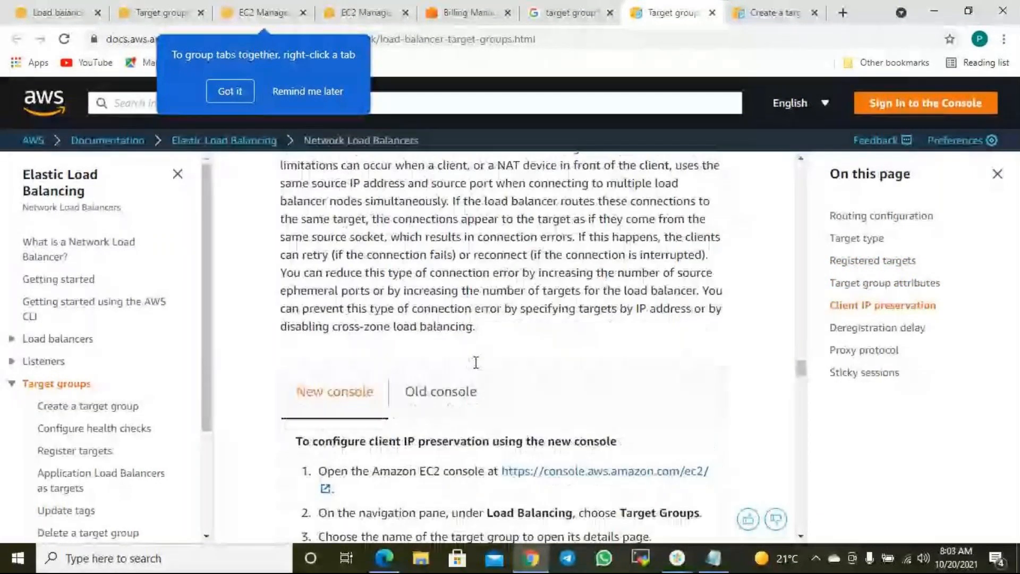
scroll(475, 363, "down", 2)
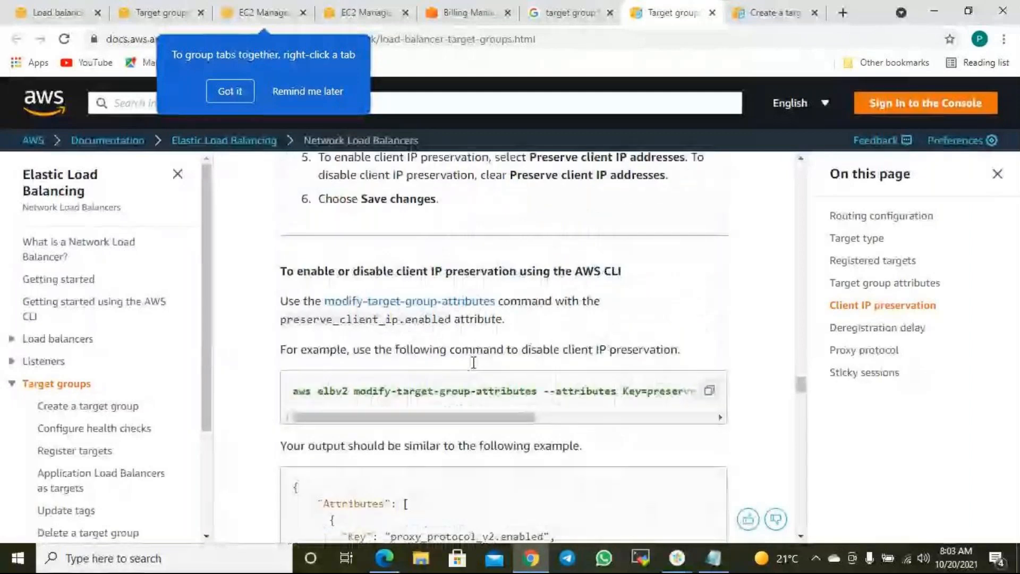
- Compare the old and new console versions of the client IP preservation steps
scroll(472, 367, "up", 6)
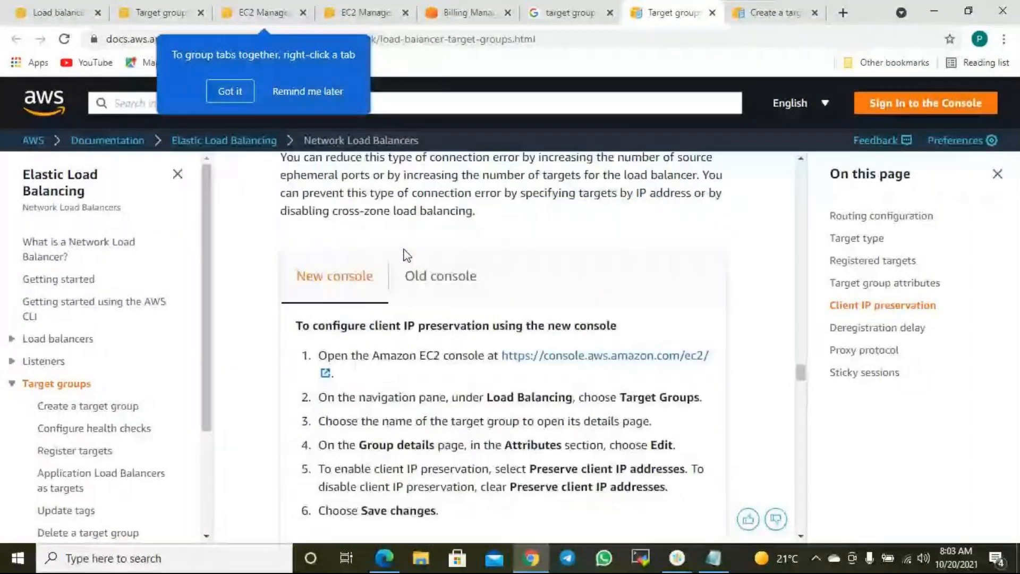
left_click(435, 275)
left_click(349, 397)
scroll(482, 355, "down", 3)
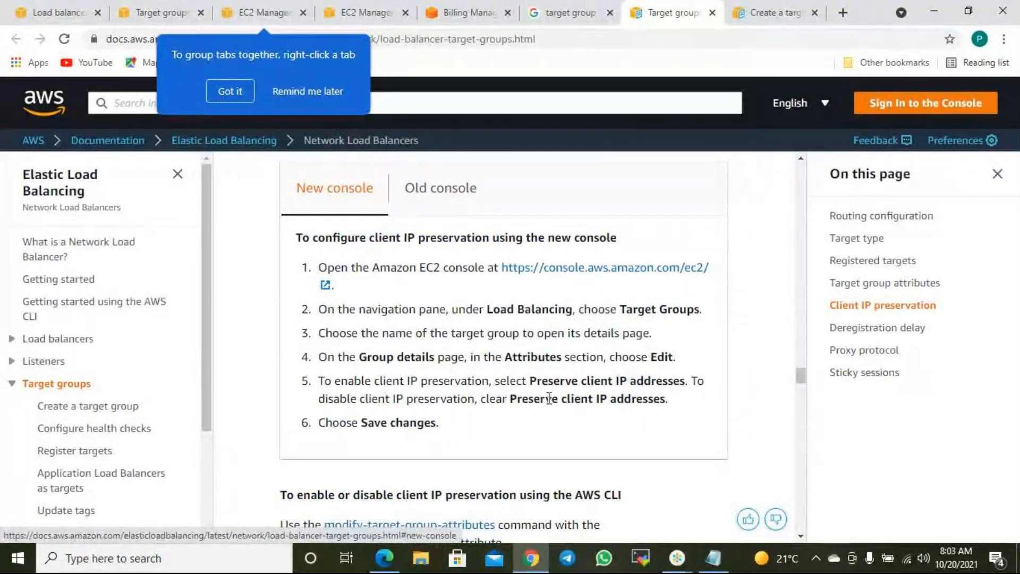
- Review the create-target-group doc steps, highlighting text around the target type step
left_click(772, 14)
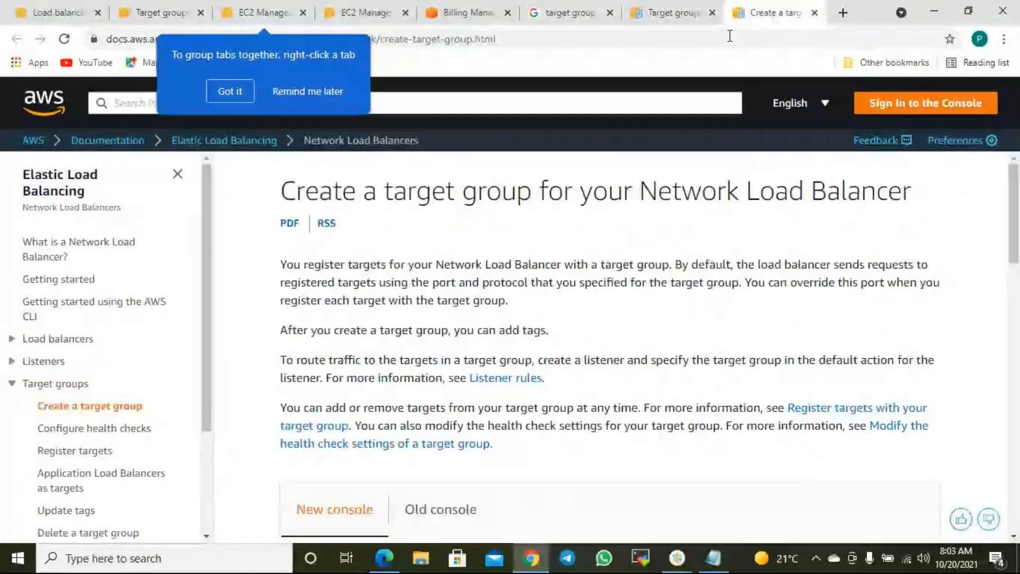
scroll(703, 271, "down", 4)
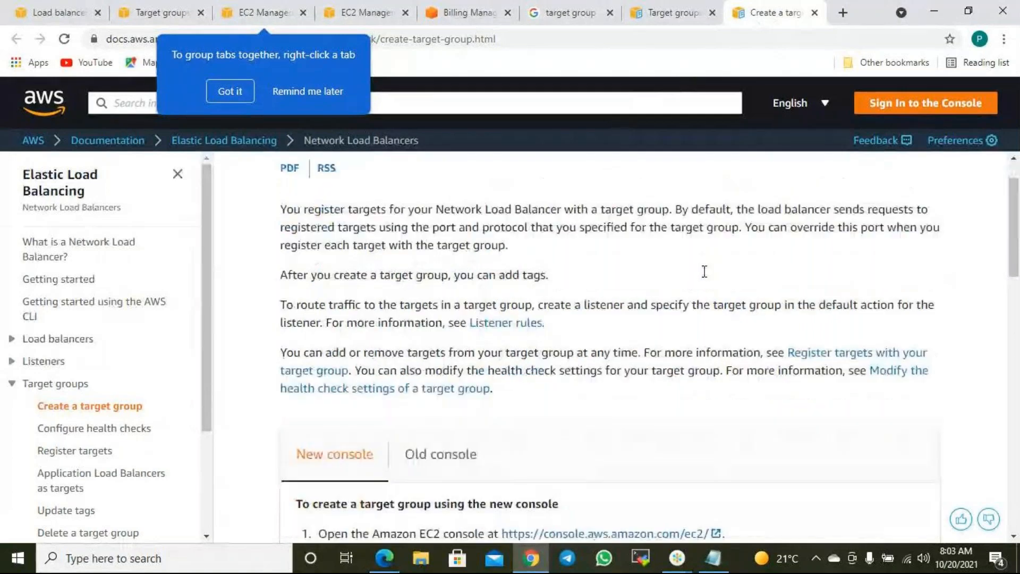
scroll(447, 362, "down", 3)
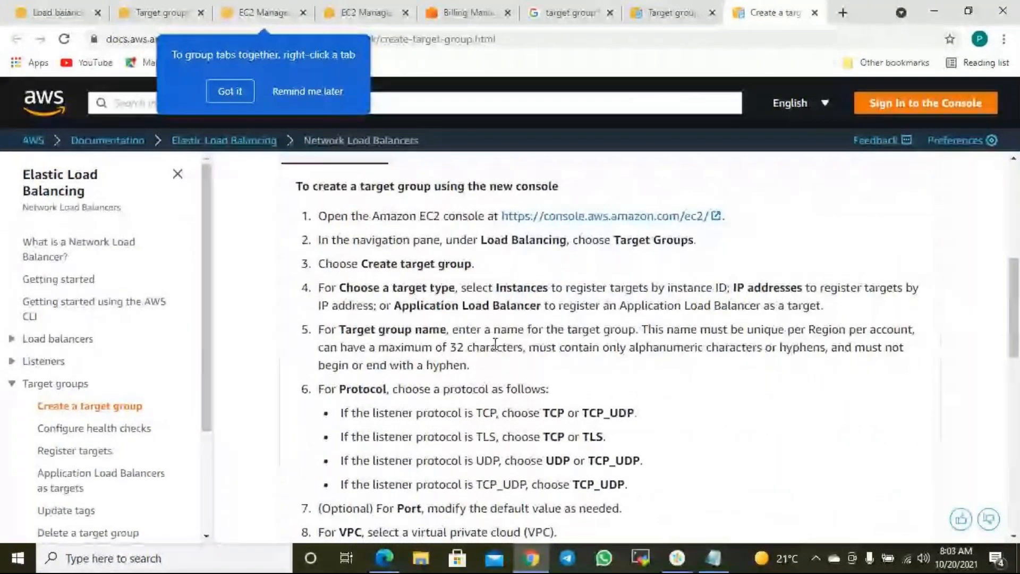
scroll(689, 333, "down", 1)
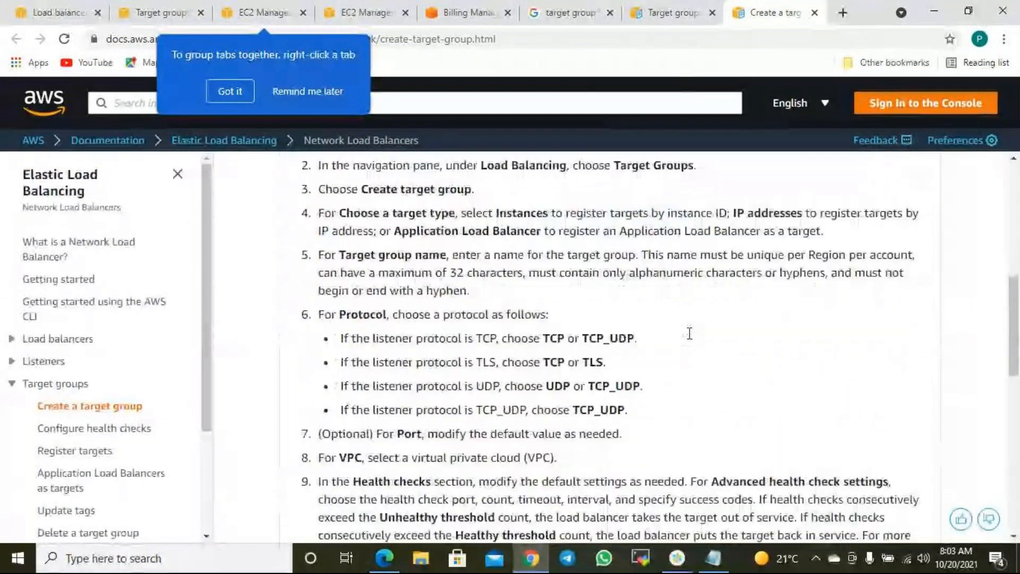
scroll(685, 334, "up", 8)
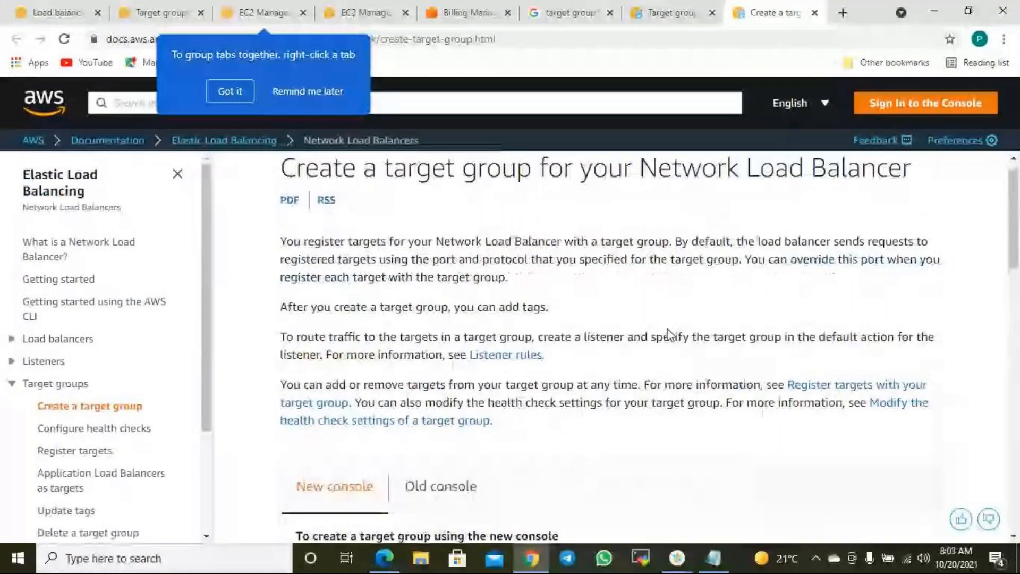
scroll(671, 334, "down", 8)
scroll(640, 367, "down", 7)
scroll(638, 357, "up", 8)
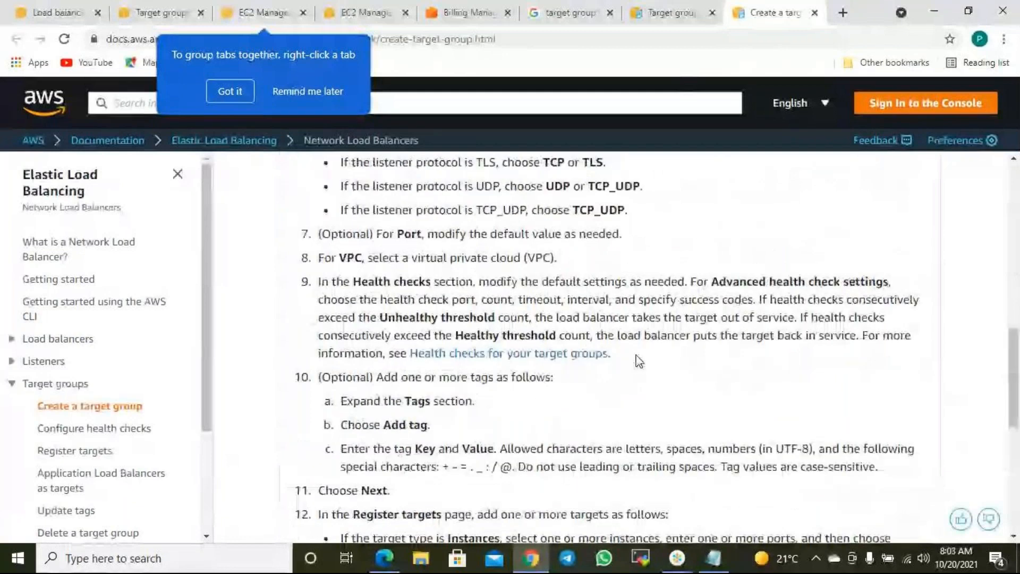
left_click_drag(402, 268, 450, 269)
left_click(423, 301)
left_click_drag(556, 302, 565, 288)
left_click(540, 322)
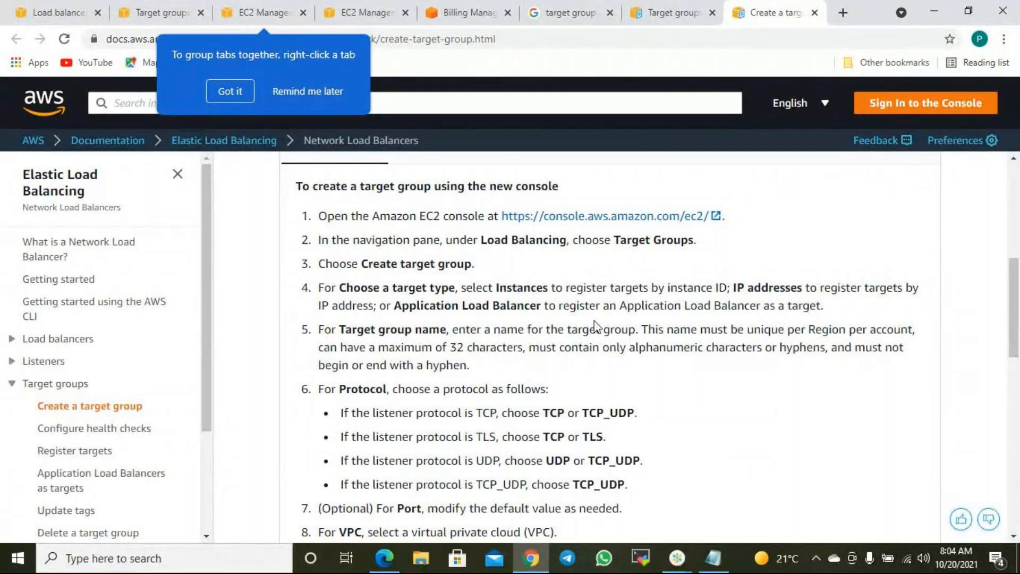
- Read the remaining steps, then go back to the Google search results
scroll(611, 327, "down", 3)
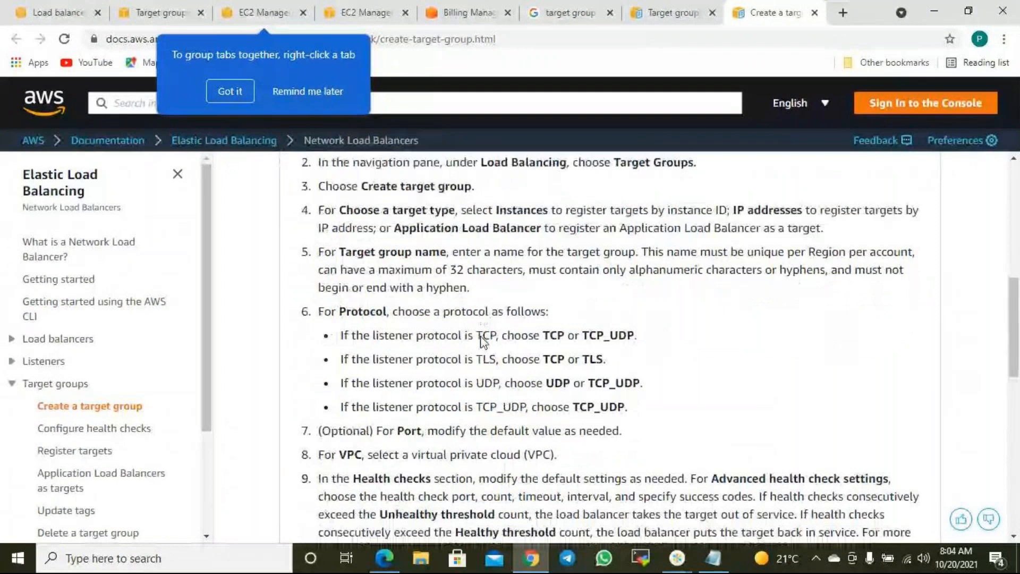
scroll(482, 340, "down", 3)
scroll(436, 294, "down", 3)
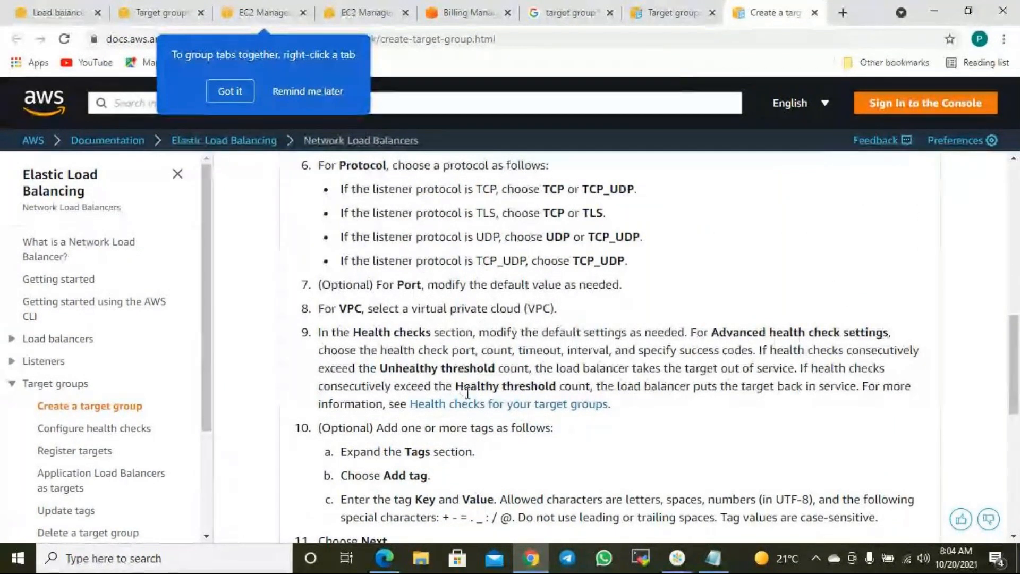
scroll(454, 412, "down", 3)
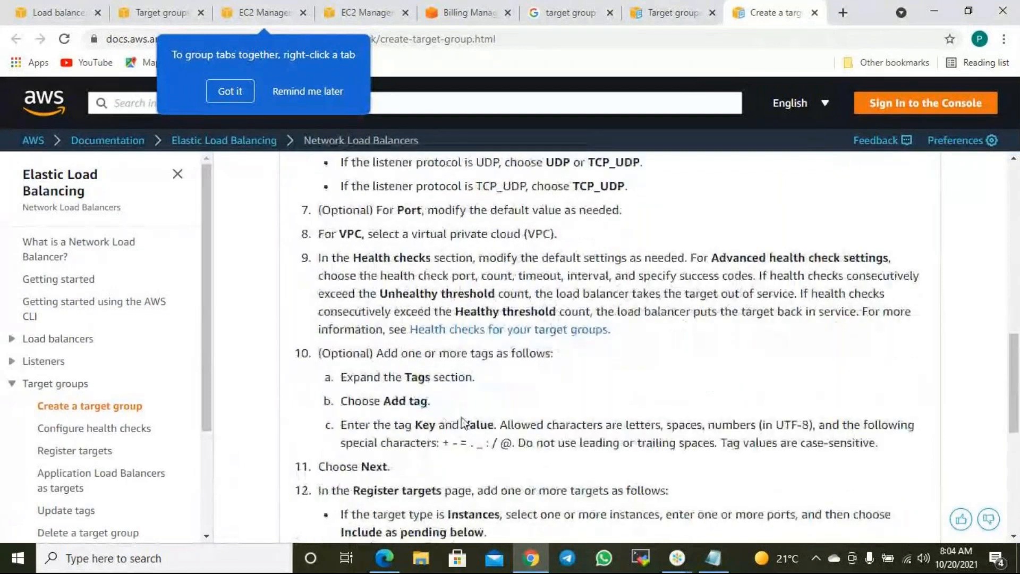
scroll(478, 421, "down", 2)
scroll(485, 422, "down", 3)
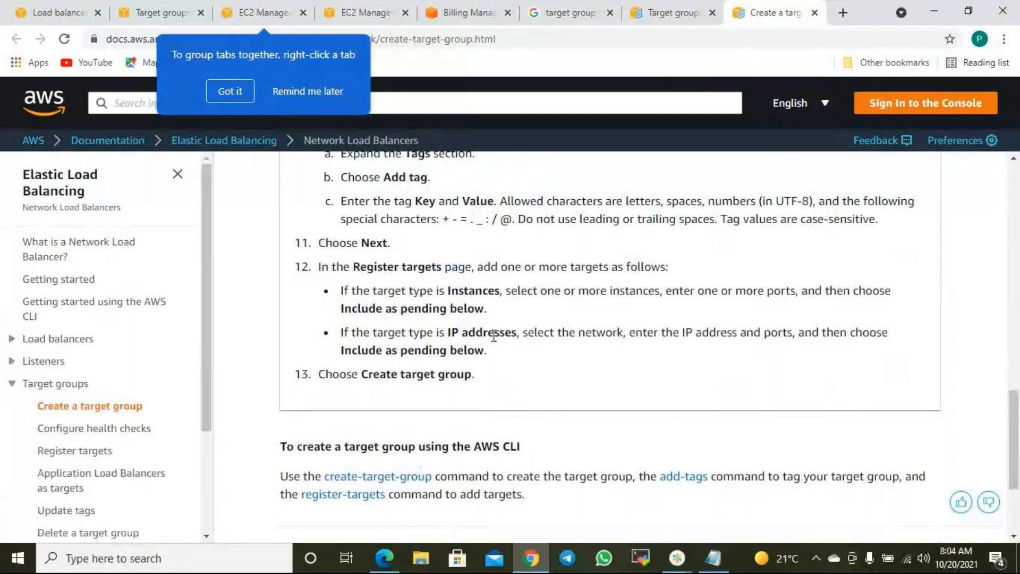
left_click(572, 13)
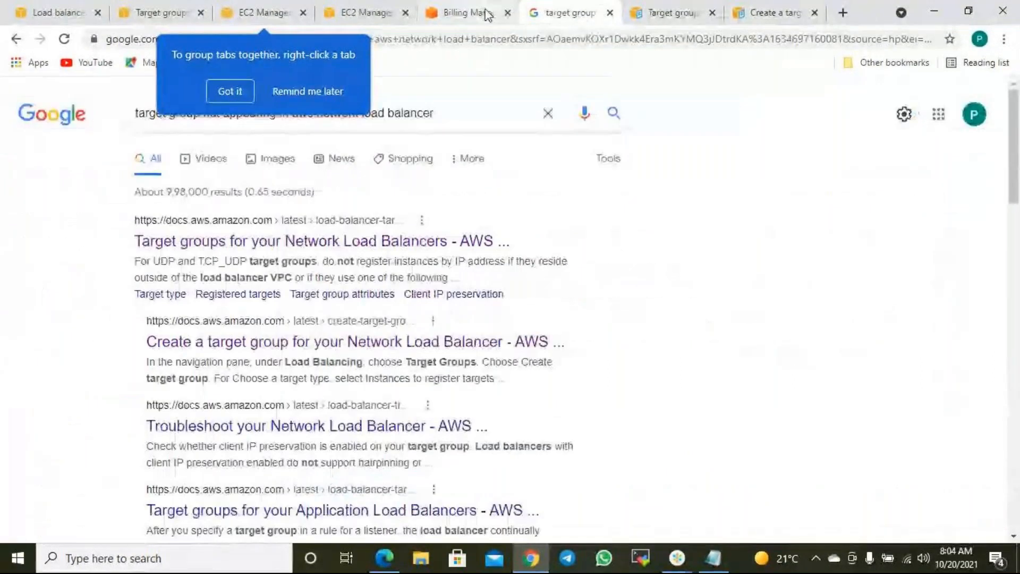
- Open the Stack Overflow result 'Cannot add target group to NLB' in a new tab
scroll(420, 301, "down", 3)
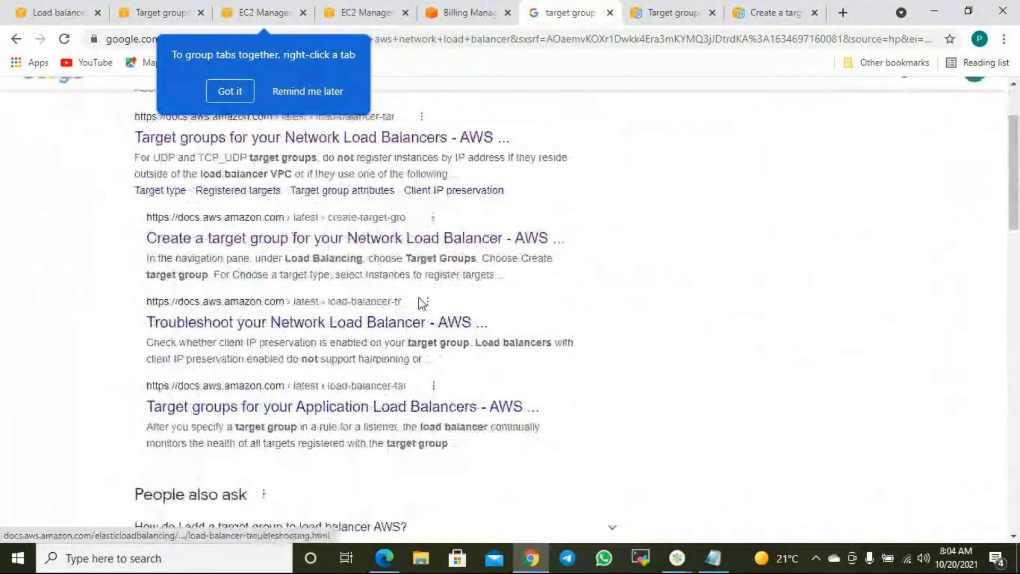
scroll(419, 302, "down", 7)
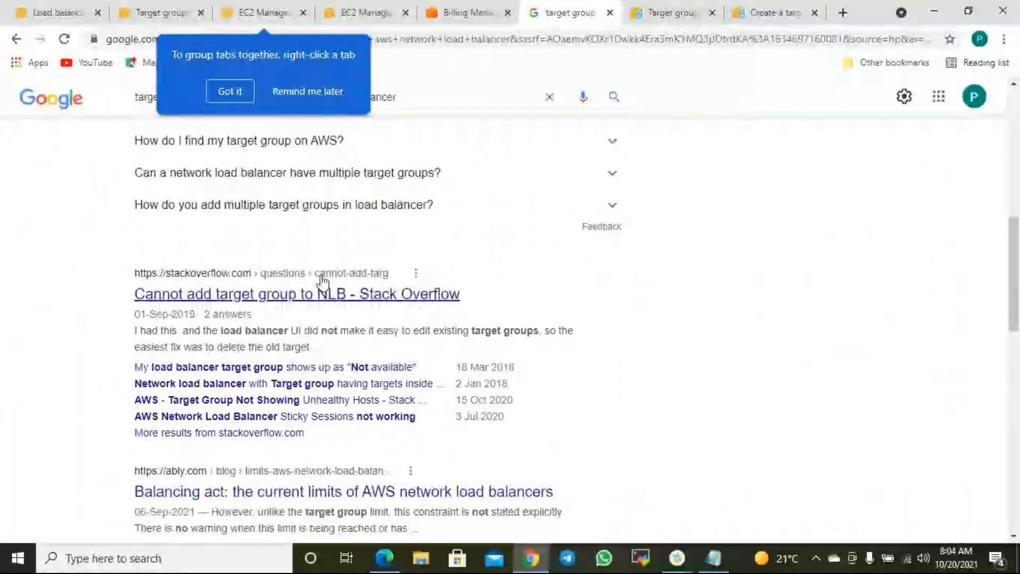
right_click(351, 295)
left_click(407, 298)
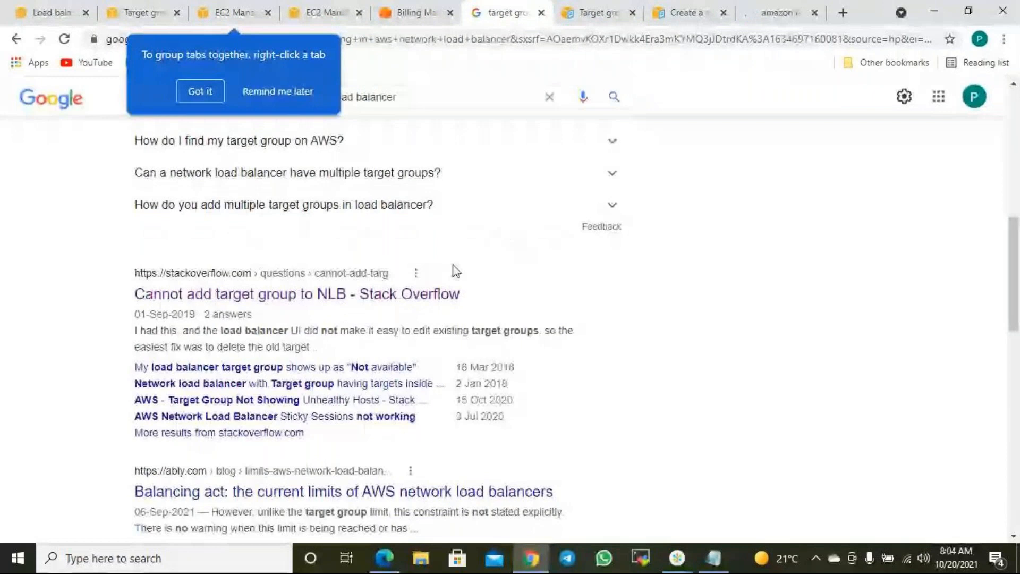
scroll(528, 291, "down", 3)
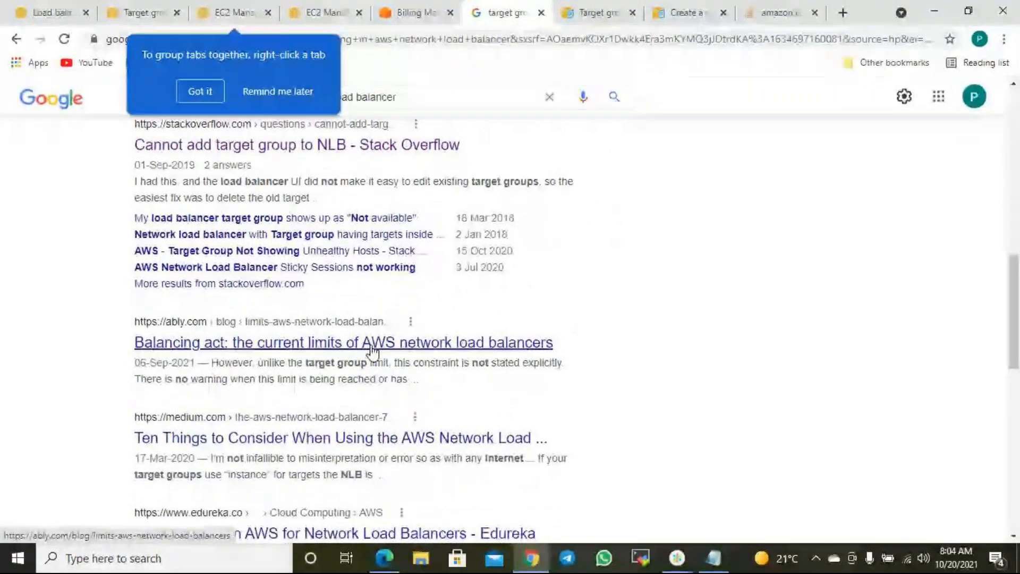
left_click(776, 12)
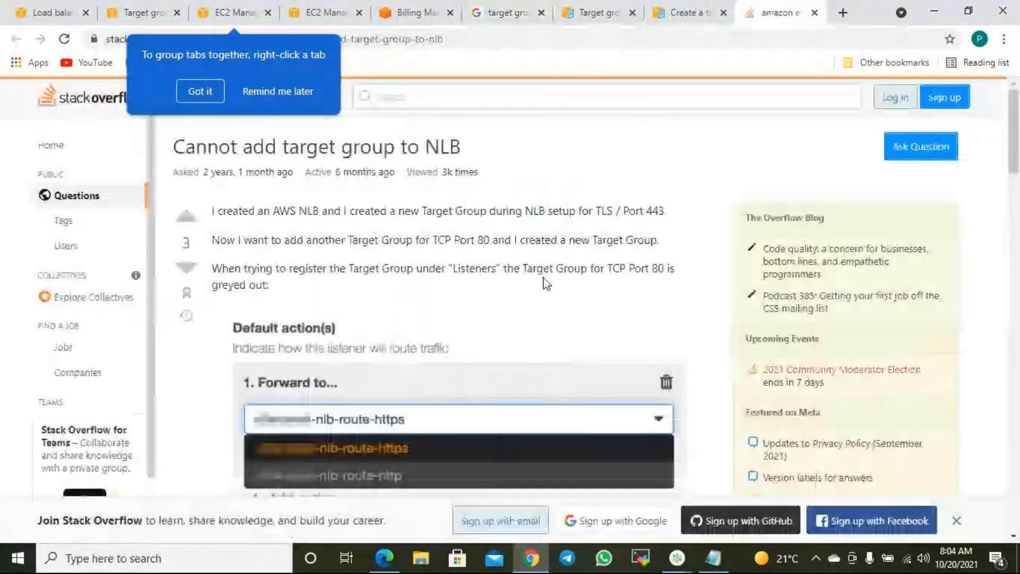
- Read the Stack Overflow answers, highlighting the one-NLB-per-target-group rule, then return to the form
scroll(531, 284, "down", 10)
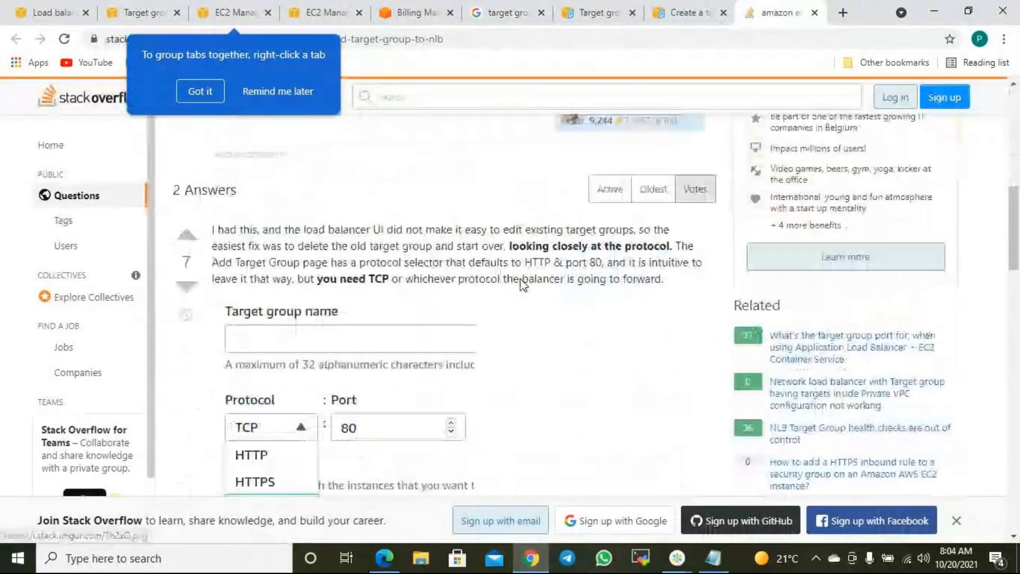
scroll(524, 284, "down", 2)
scroll(523, 284, "down", 3)
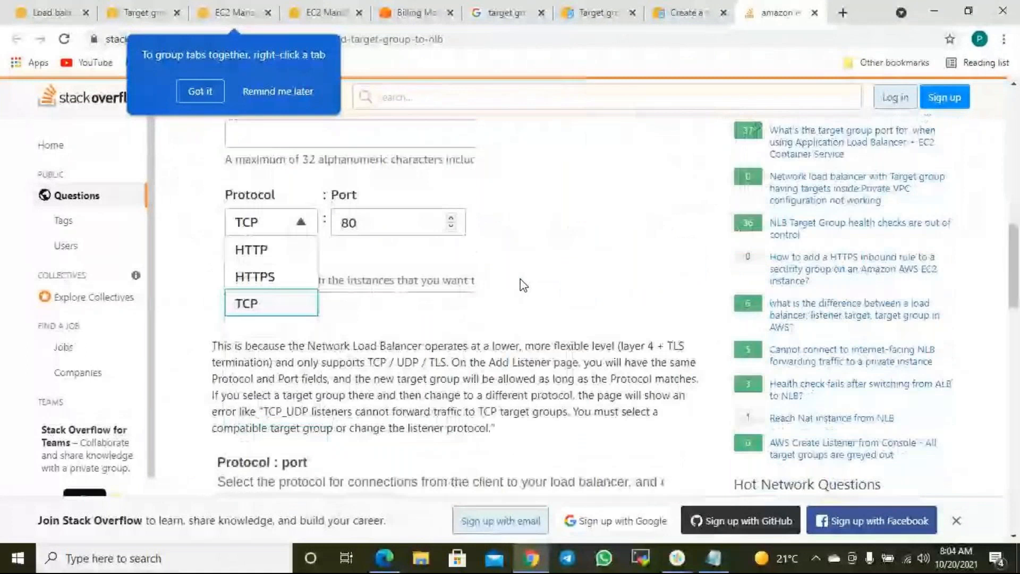
scroll(523, 285, "down", 7)
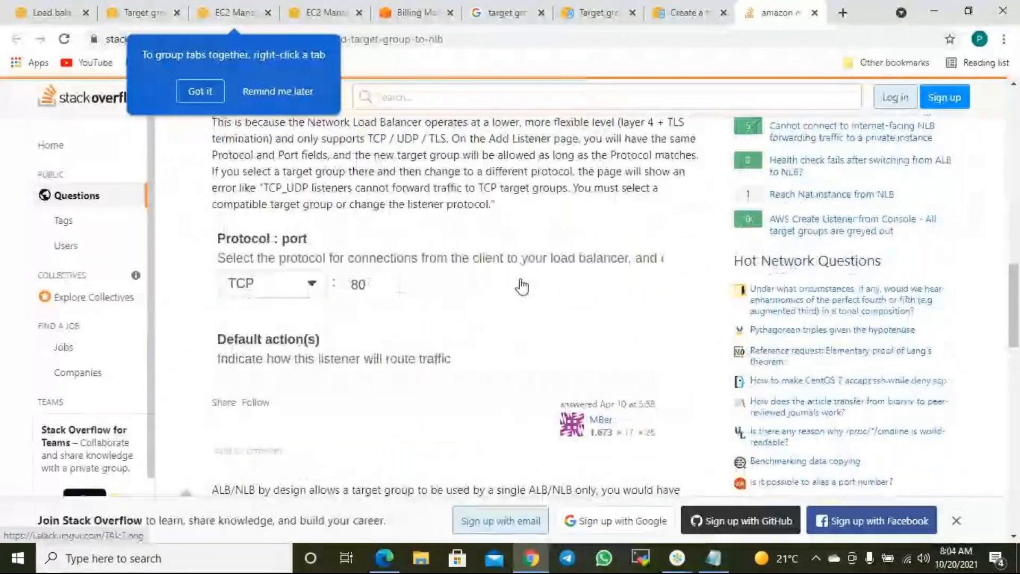
scroll(524, 284, "down", 2)
scroll(523, 284, "down", 1)
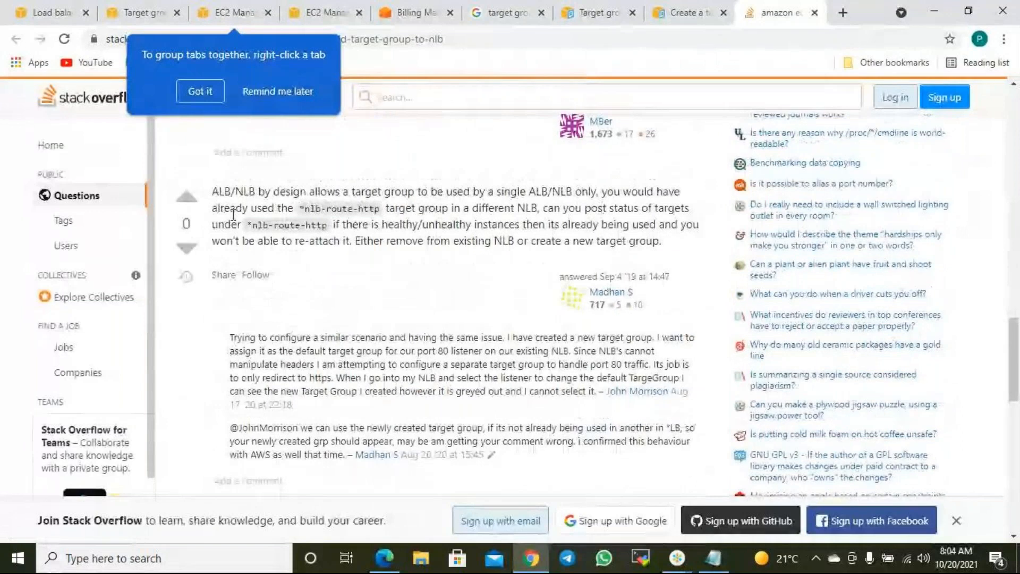
left_click_drag(236, 192, 623, 192)
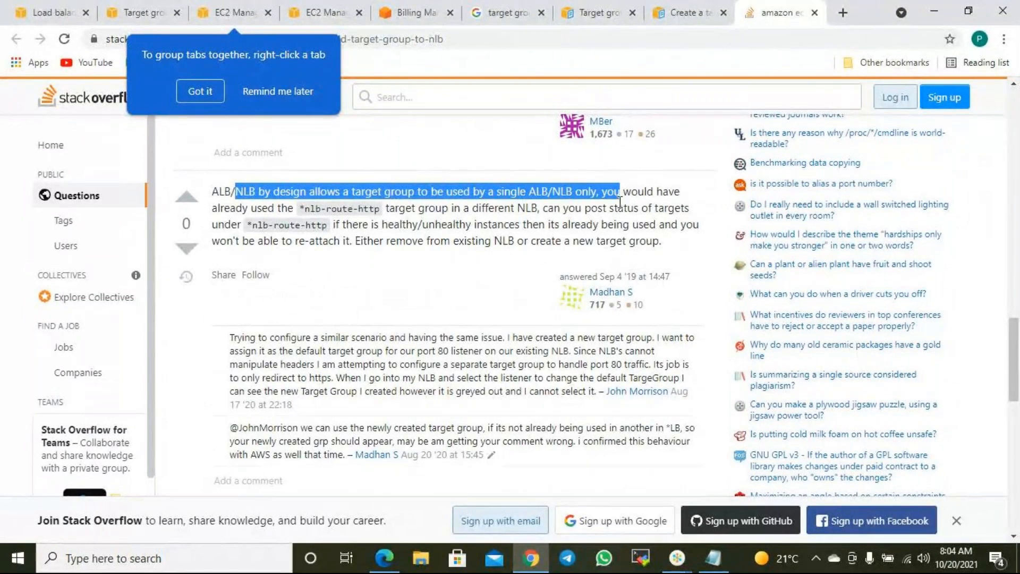
left_click(430, 227)
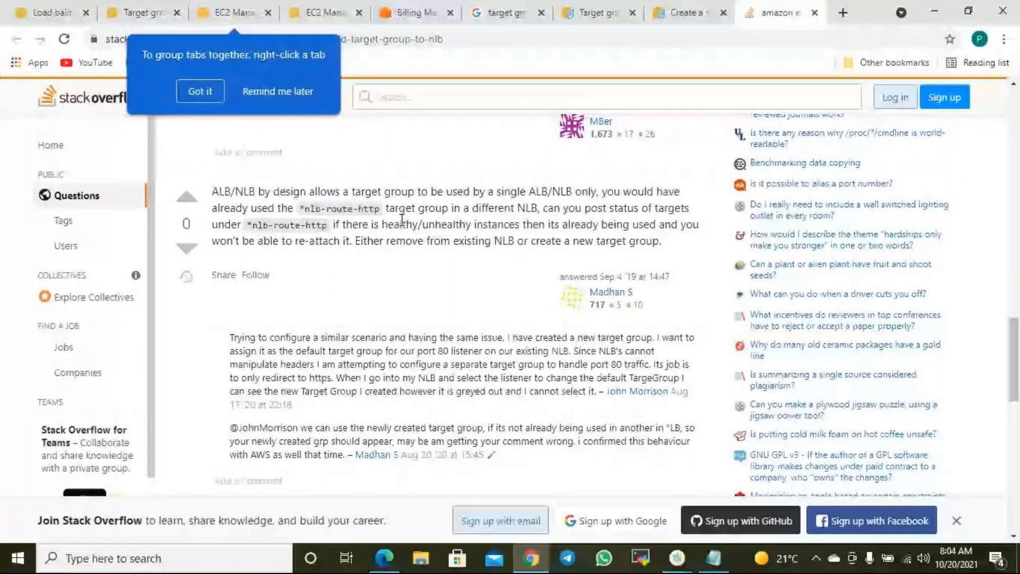
left_click_drag(299, 191, 536, 191)
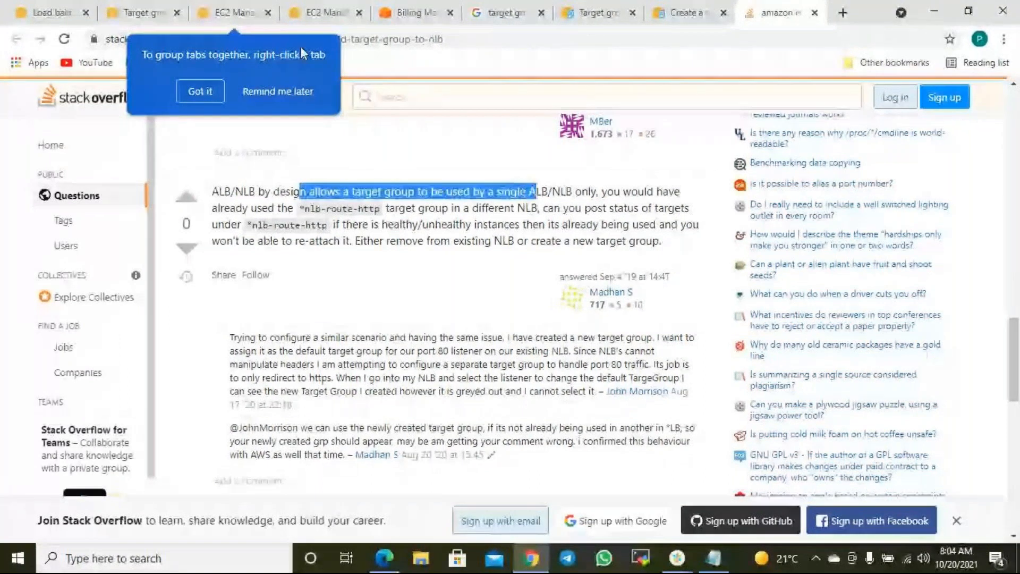
left_click(146, 13)
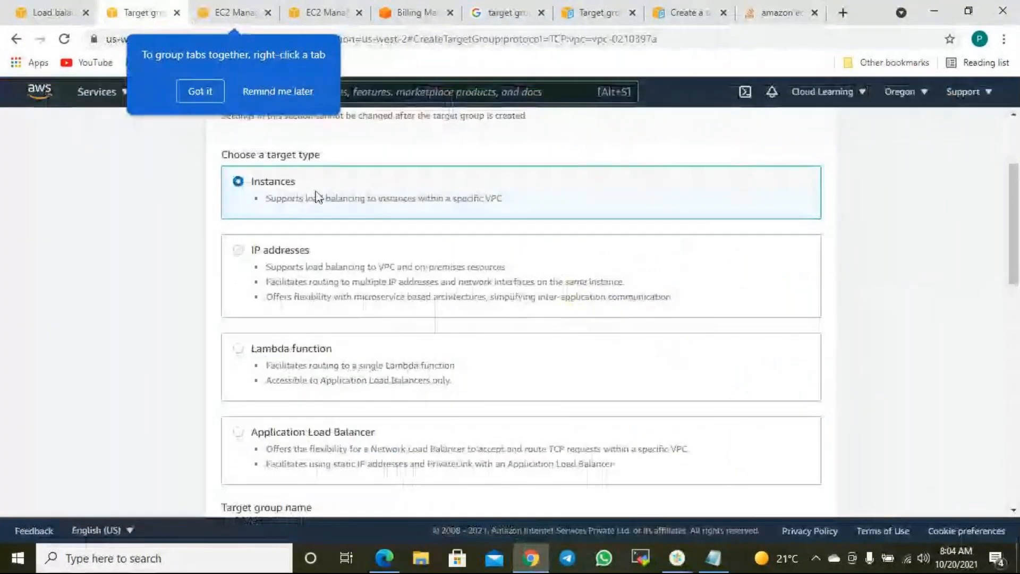
scroll(371, 194, "up", 3)
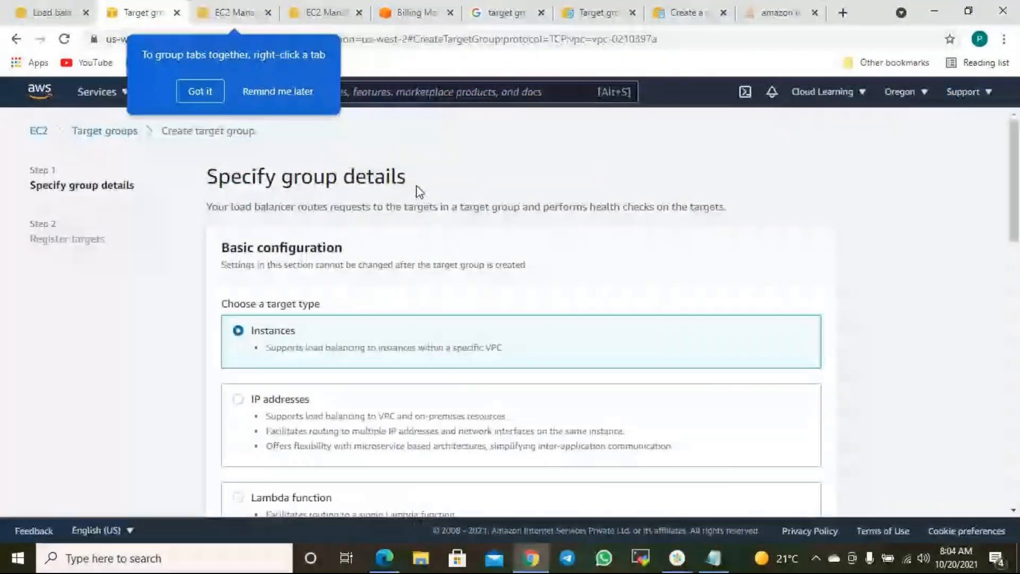
- Delete the CLWebTG target group from the refreshed target groups list
left_click(112, 132)
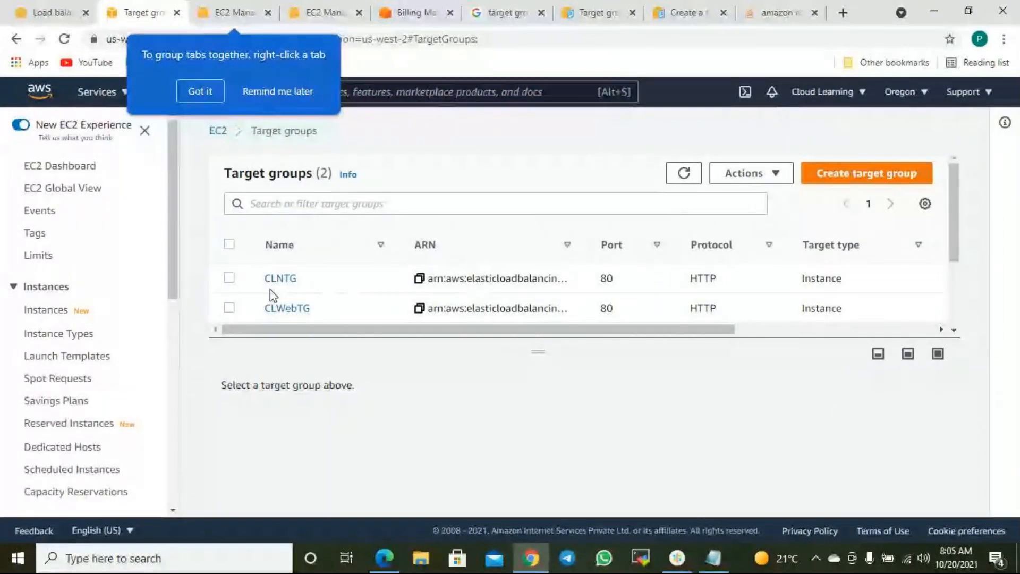
left_click(685, 177)
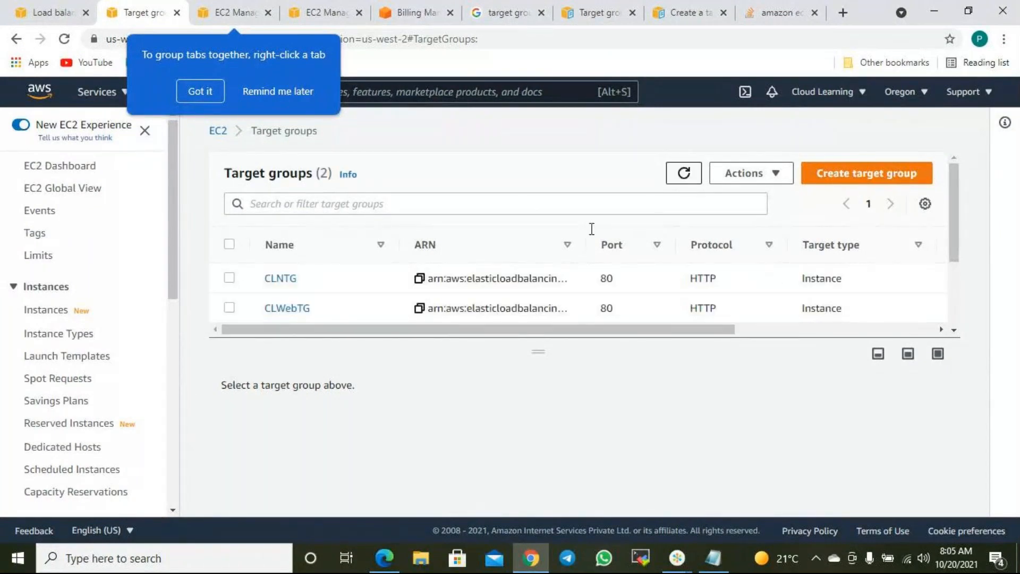
left_click(229, 308)
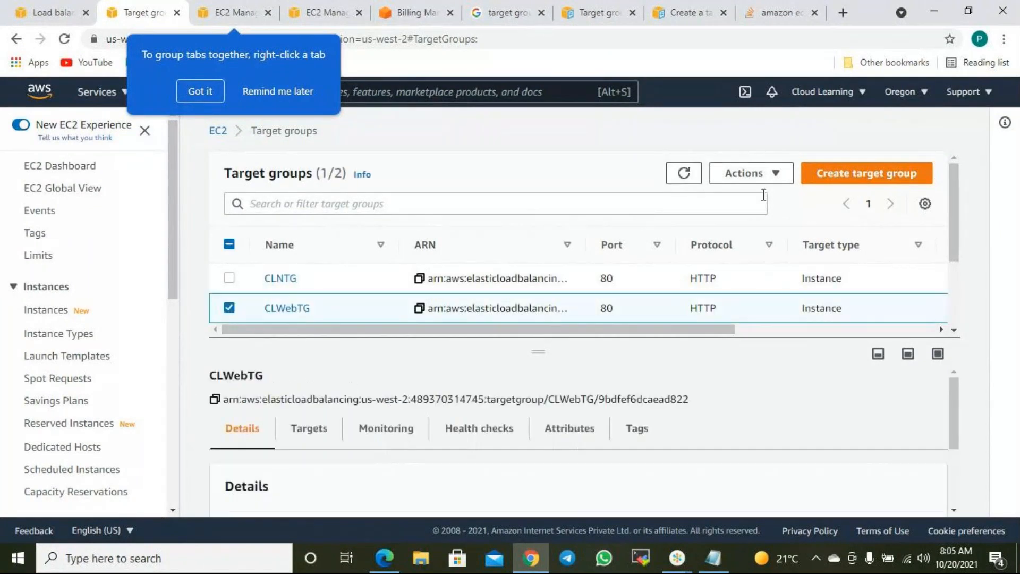
left_click(770, 179)
left_click(763, 198)
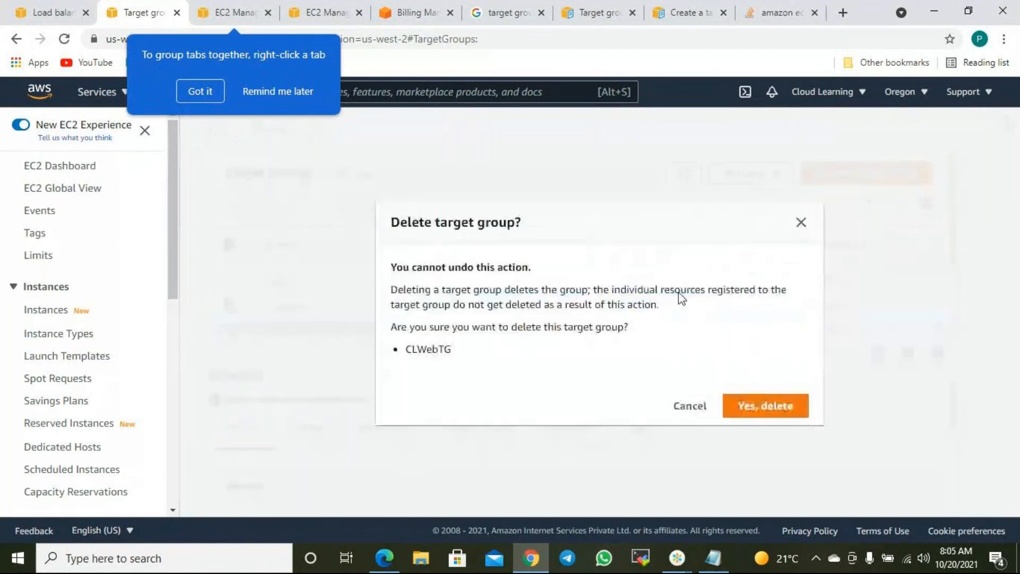
left_click(766, 406)
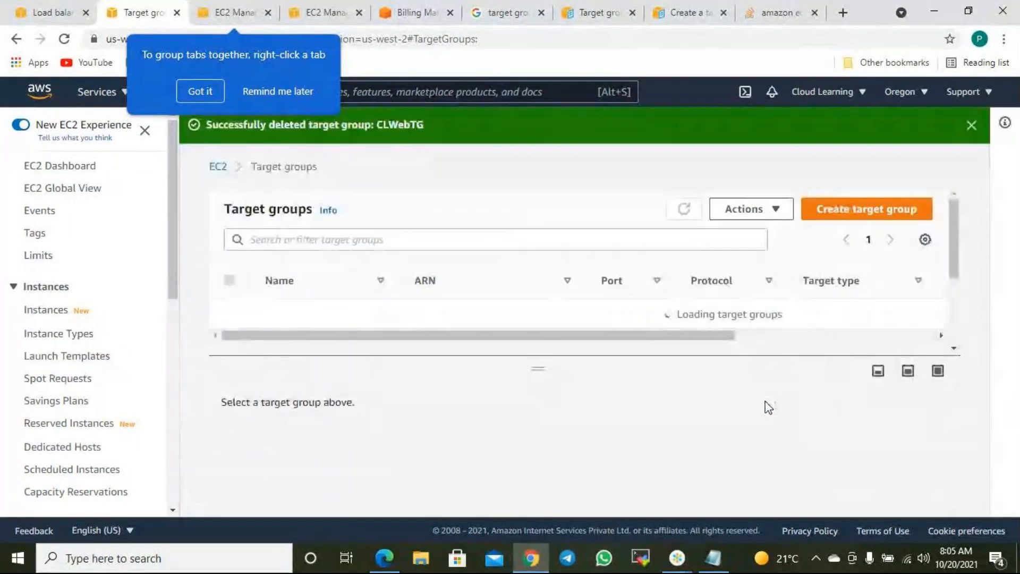
- Dismiss the tab-grouping tip and return to the load balancer creation wizard
left_click(200, 91)
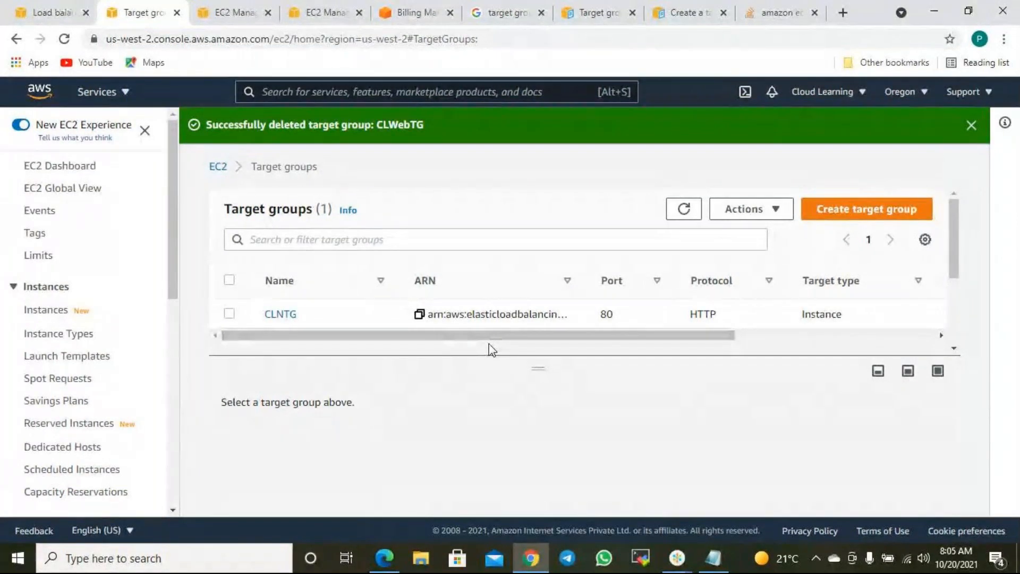
scroll(96, 370, "down", 5)
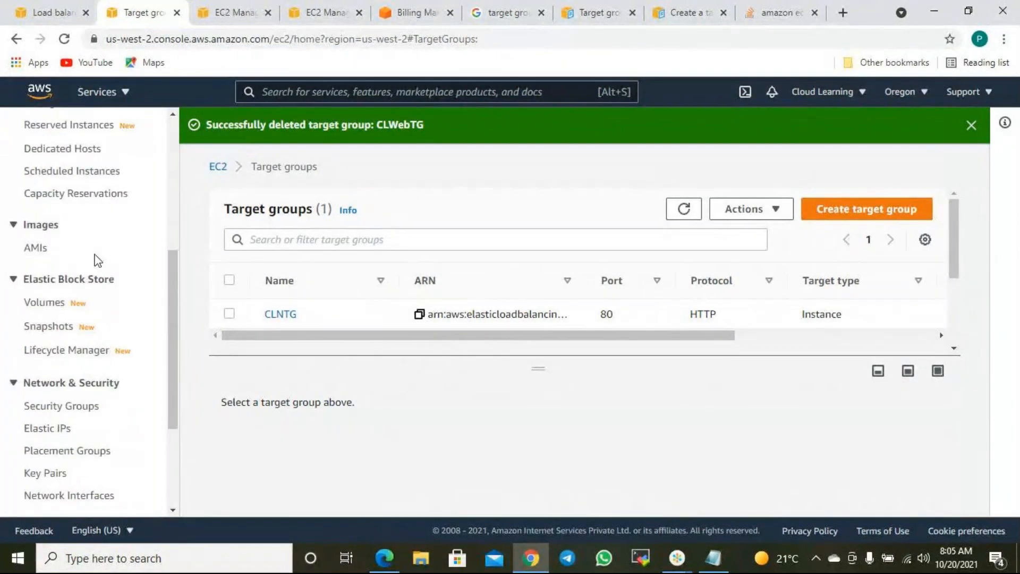
left_click(51, 20)
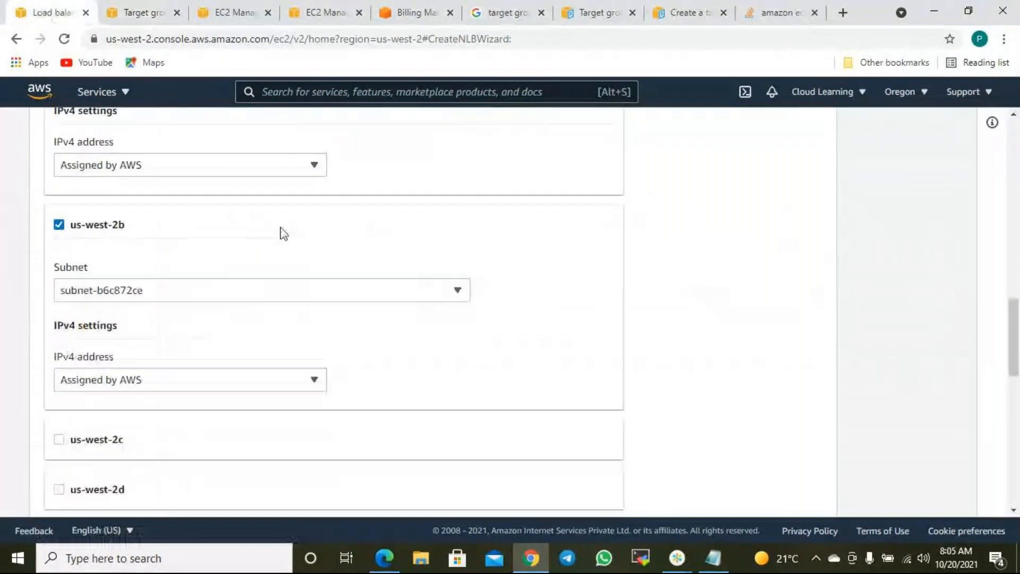
- Refresh the VPC list and enable availability zones us-west-2a and us-west-2b
scroll(457, 296, "up", 7)
left_click(658, 256)
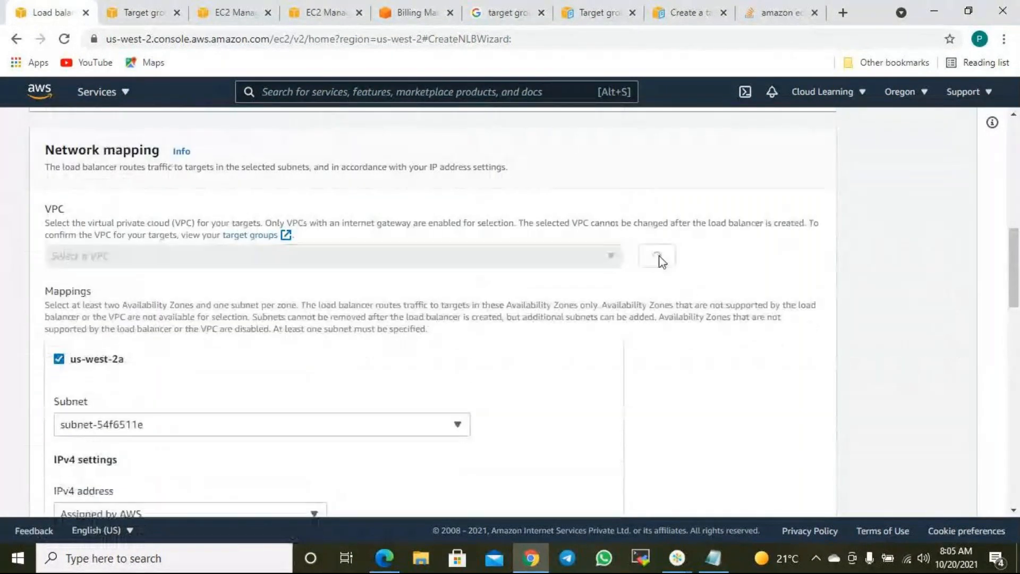
scroll(635, 267, "up", 6)
scroll(627, 274, "down", 4)
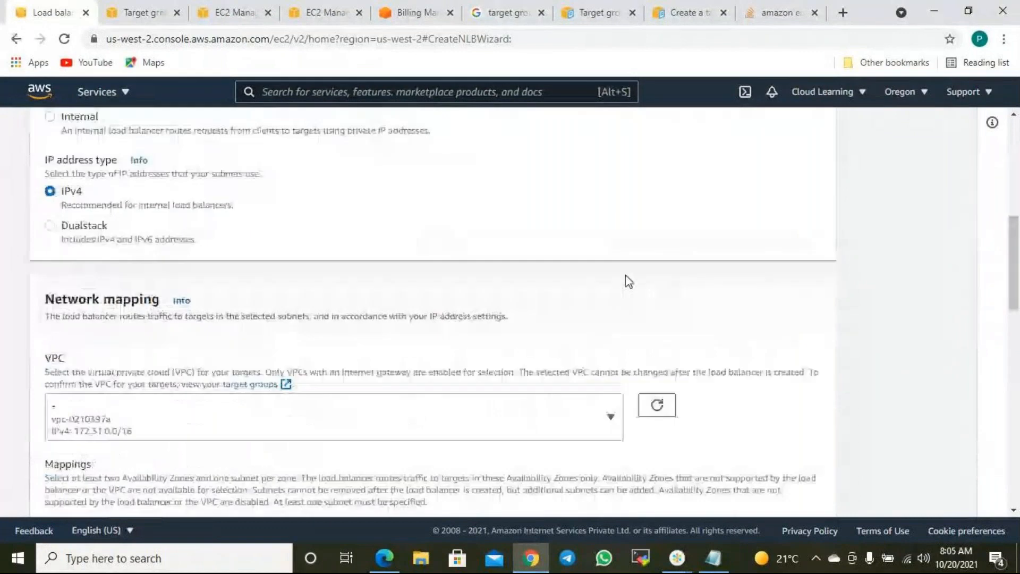
scroll(627, 282, "down", 4)
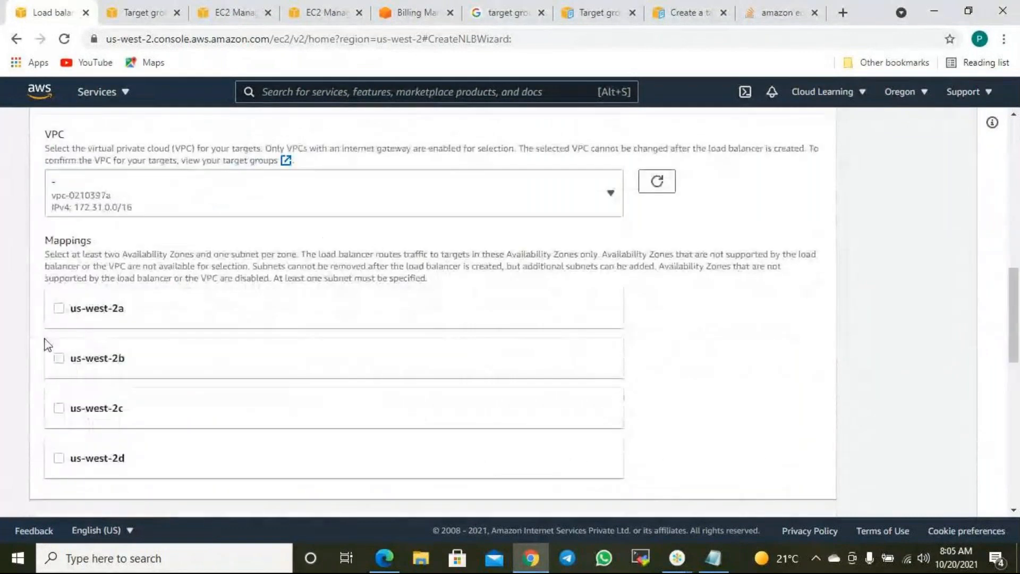
left_click(74, 311)
scroll(101, 393, "down", 4)
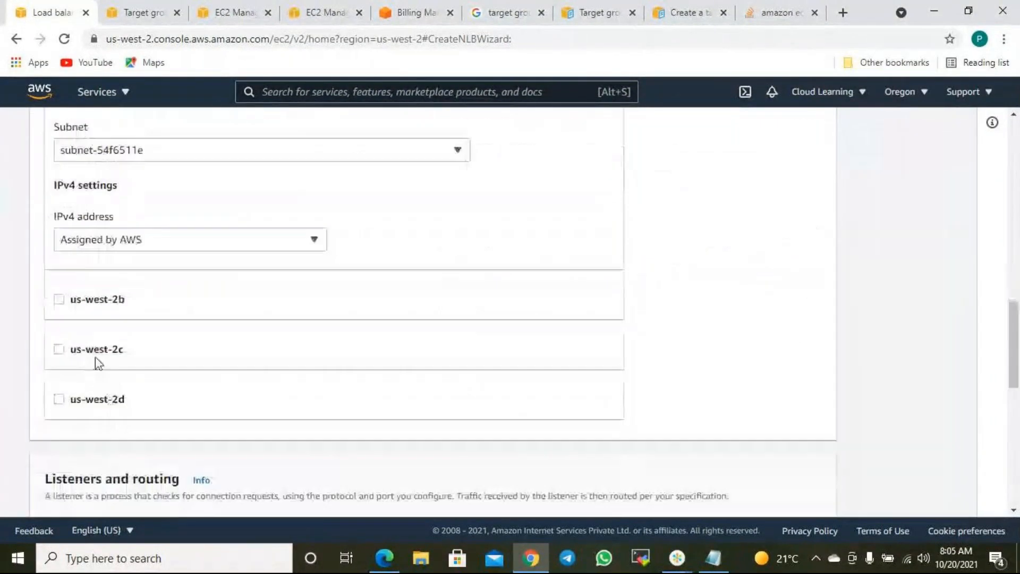
left_click(98, 301)
scroll(425, 370, "down", 13)
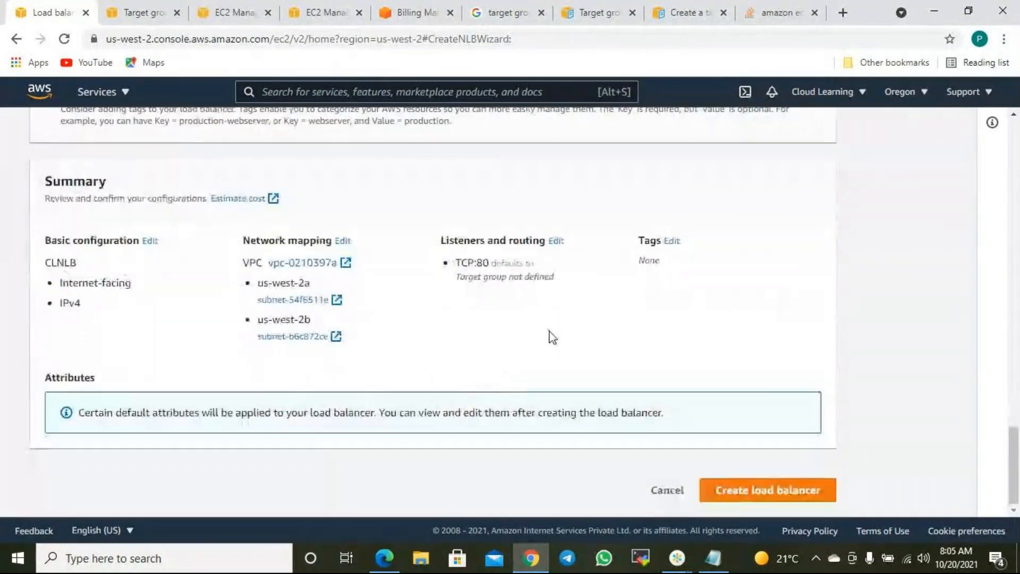
scroll(549, 336, "up", 4)
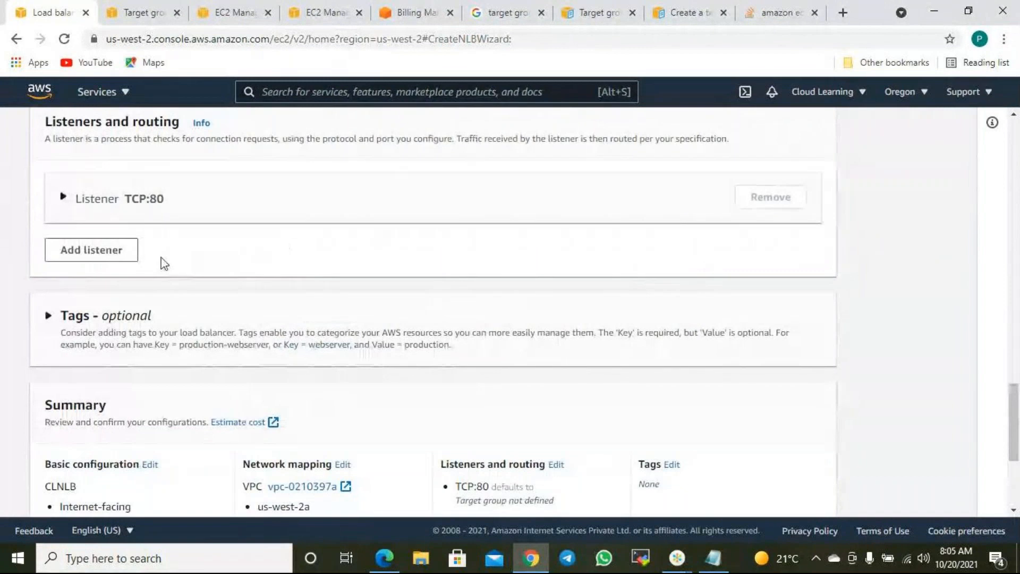
- Try a second listener, find no target groups, and remove it, keeping only TCP:80
left_click(130, 252)
left_click(435, 334)
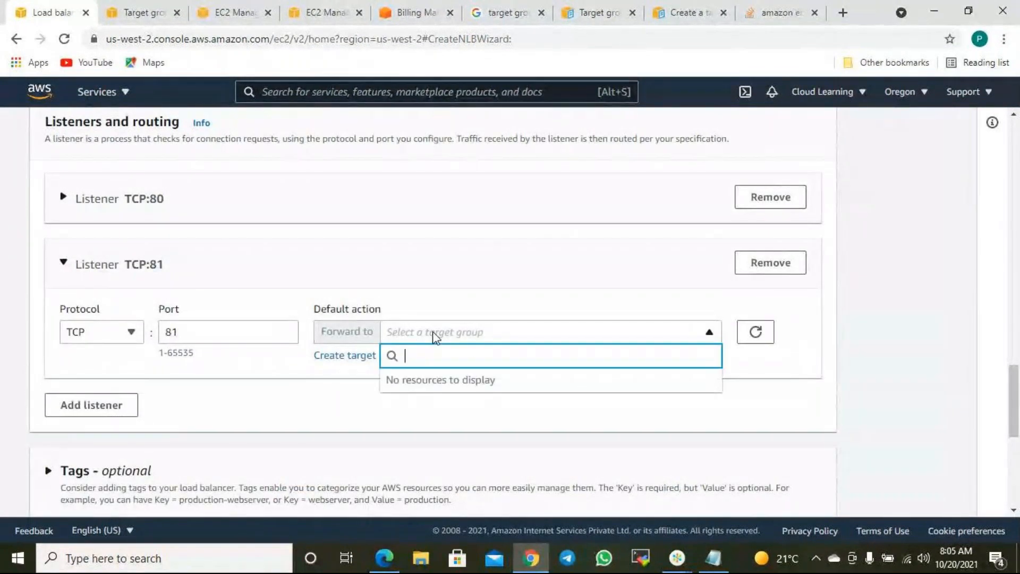
left_click(436, 335)
left_click(755, 334)
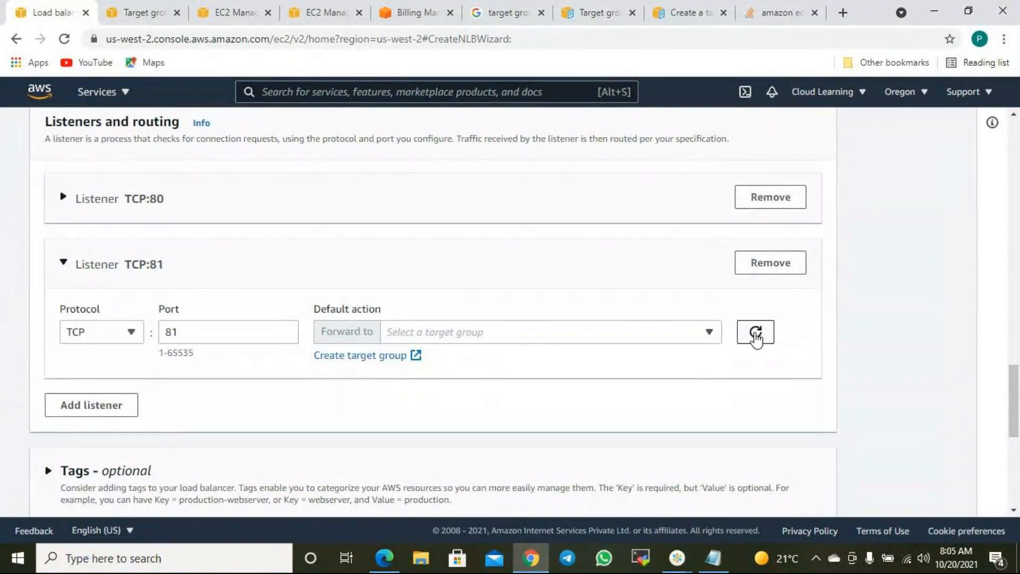
left_click(207, 332)
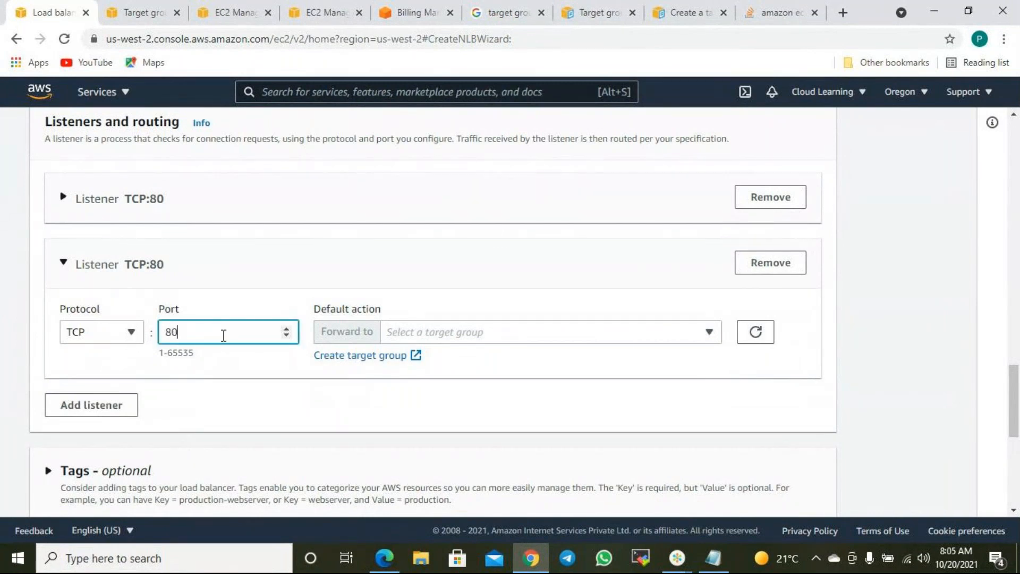
left_click(633, 333)
left_click(633, 333)
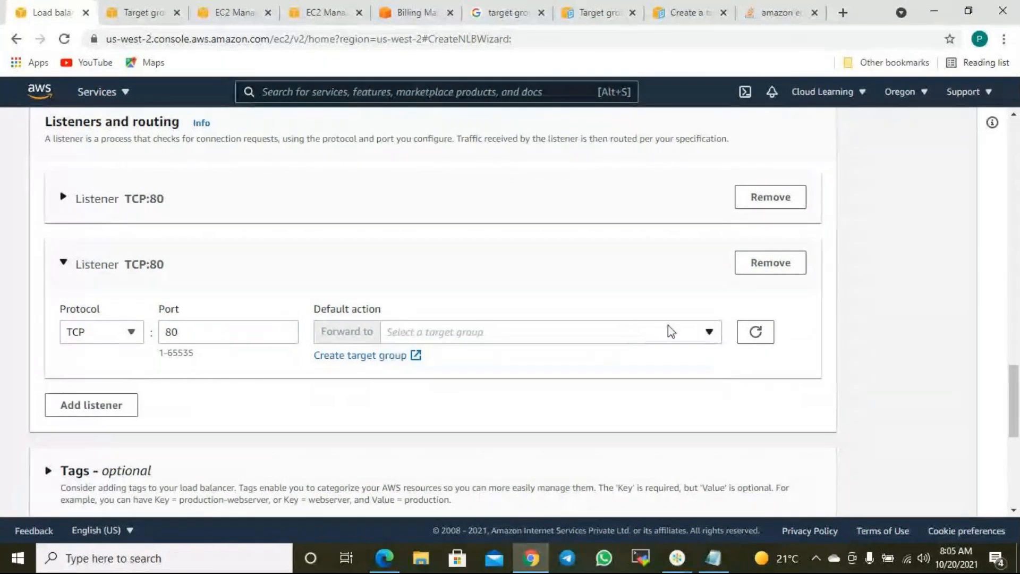
left_click(790, 278)
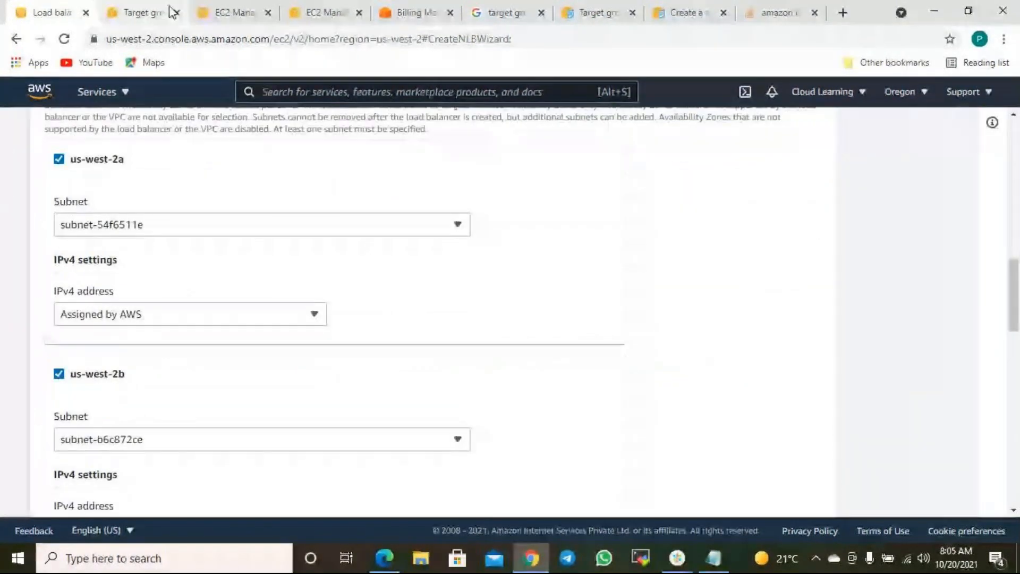
left_click(154, 12)
- Register Web Server 1, 2 and 3 as port-80 targets of CLNTG
left_click(290, 316)
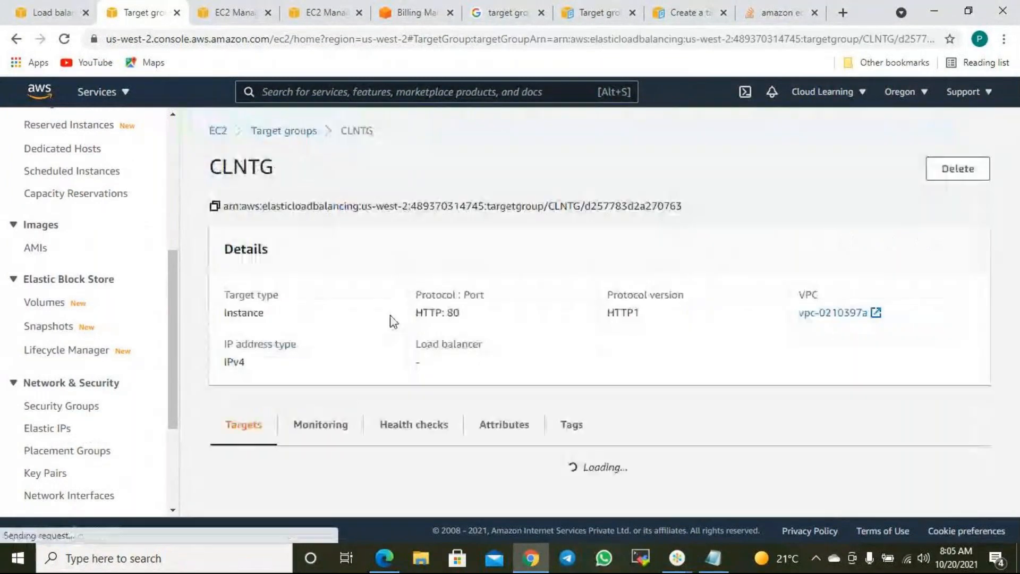
scroll(555, 302, "down", 4)
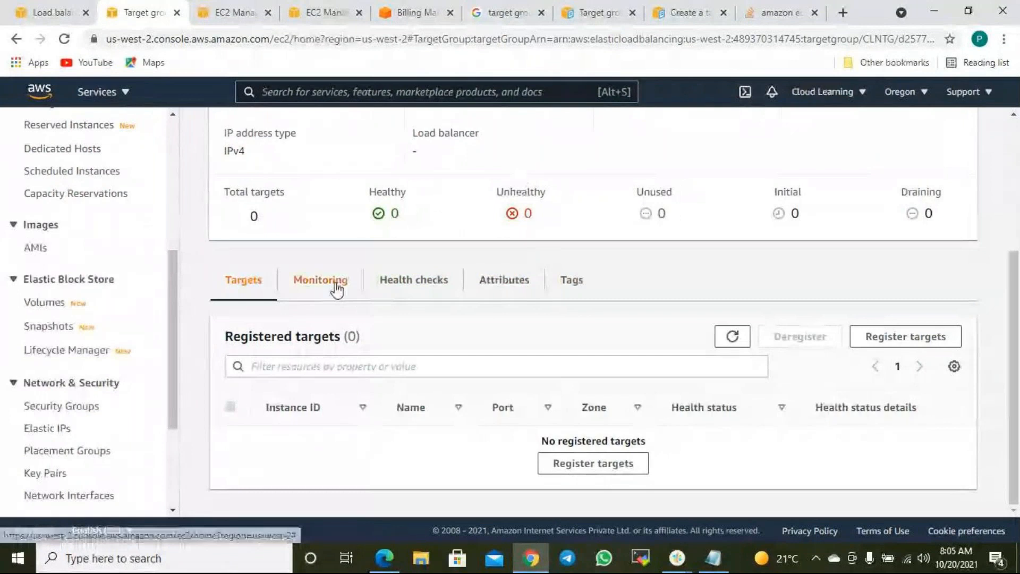
left_click(594, 464)
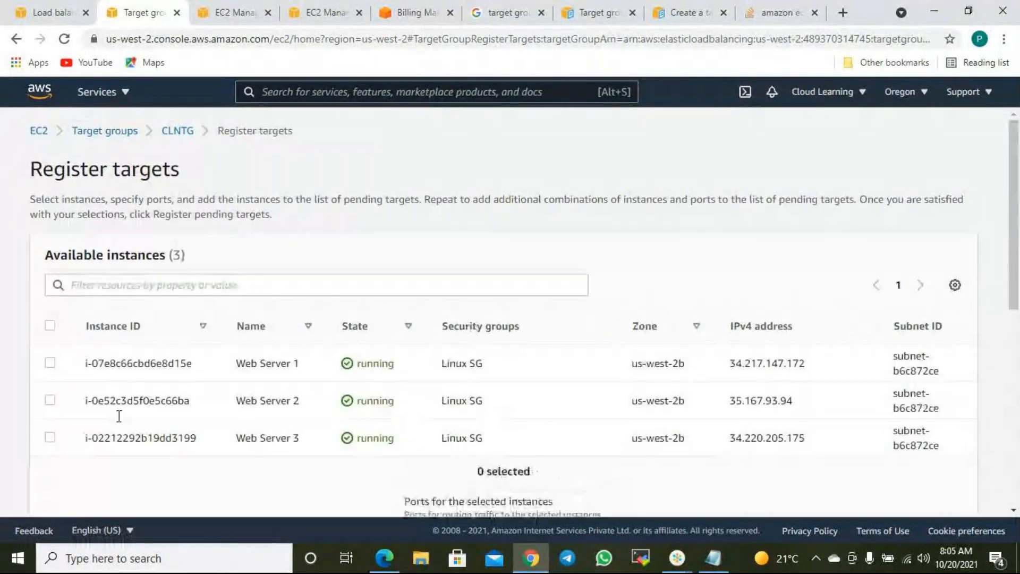
scroll(118, 416, "down", 1)
left_click(51, 289)
left_click(50, 326)
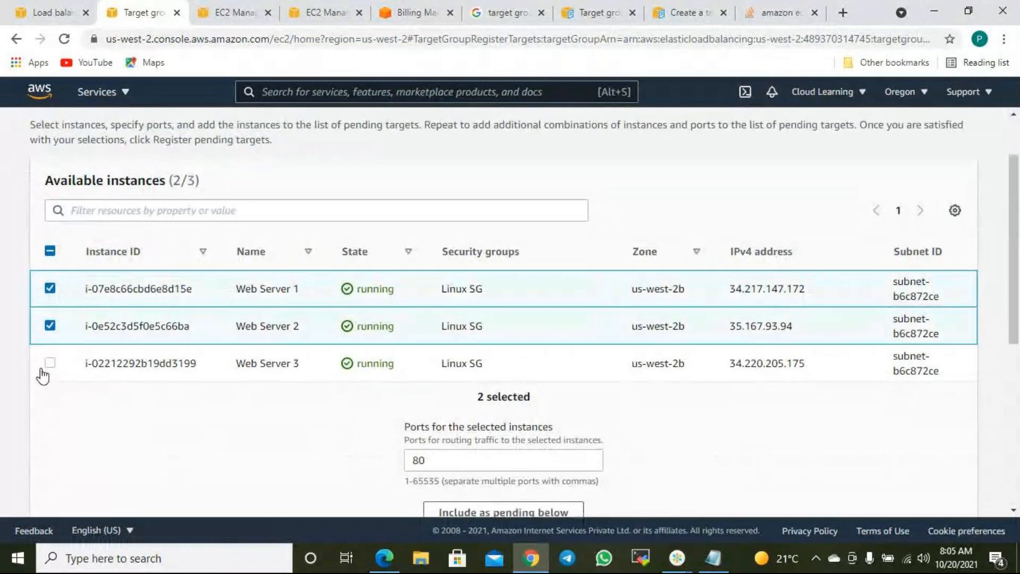
left_click(50, 363)
scroll(191, 361, "down", 4)
left_click(496, 217)
scroll(626, 409, "down", 1)
scroll(624, 407, "down", 1)
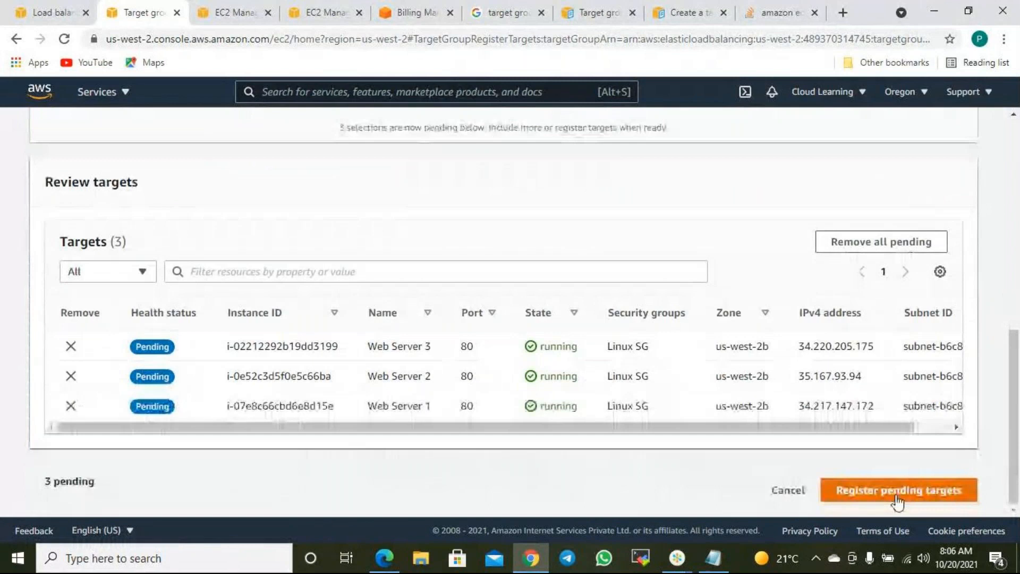
left_click(832, 497)
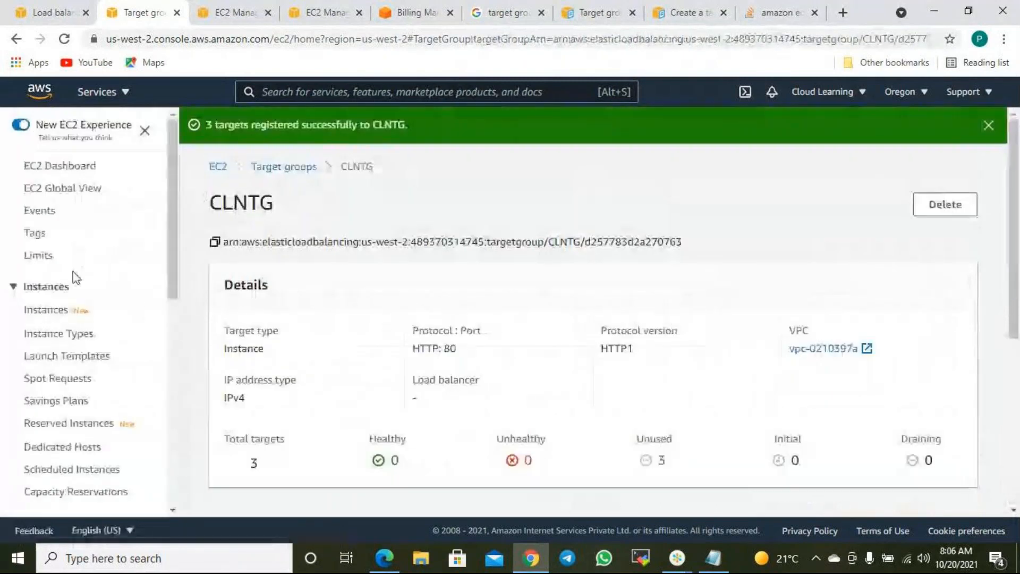
- Verify CLNTG's registered targets, then return to the CLNLB load balancer wizard
left_click(291, 168)
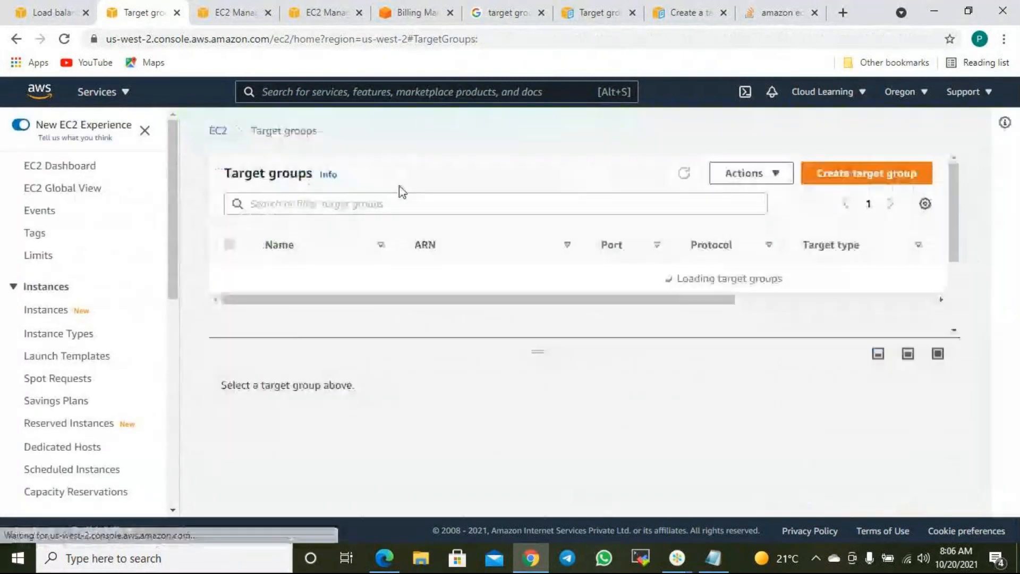
left_click_drag(631, 300, 214, 292)
left_click(229, 278)
scroll(449, 425, "down", 5)
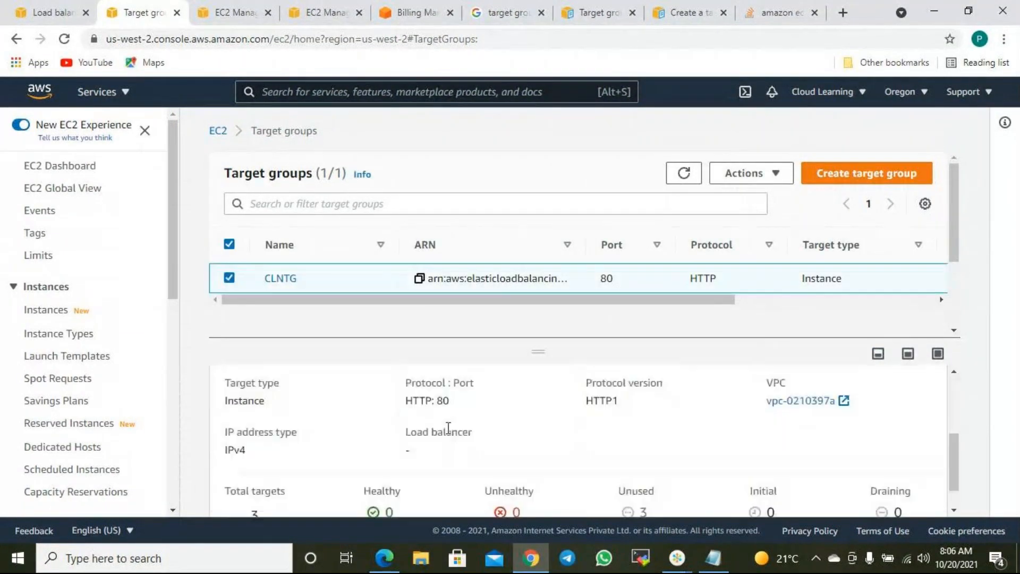
scroll(451, 458, "up", 5)
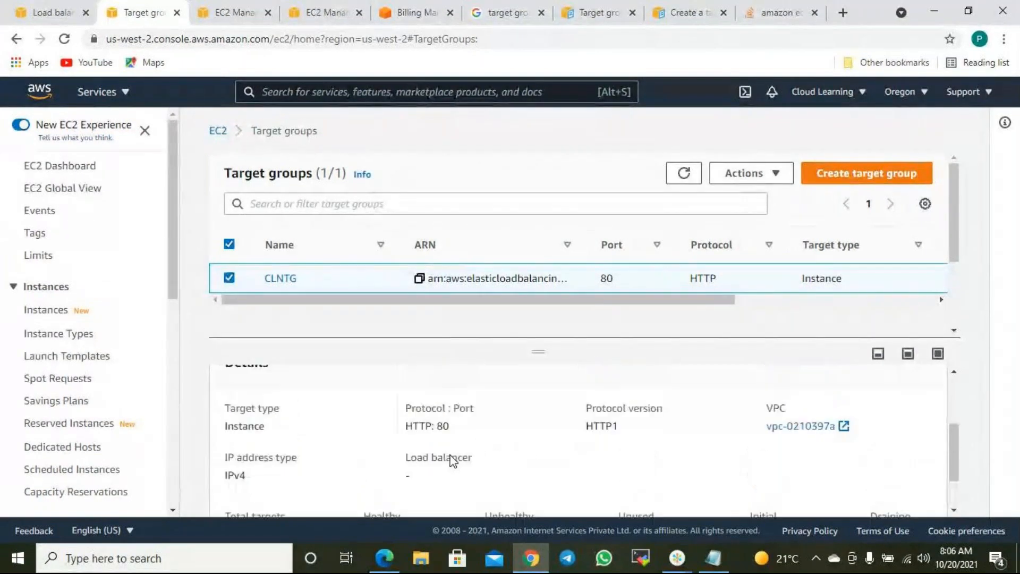
left_click(314, 428)
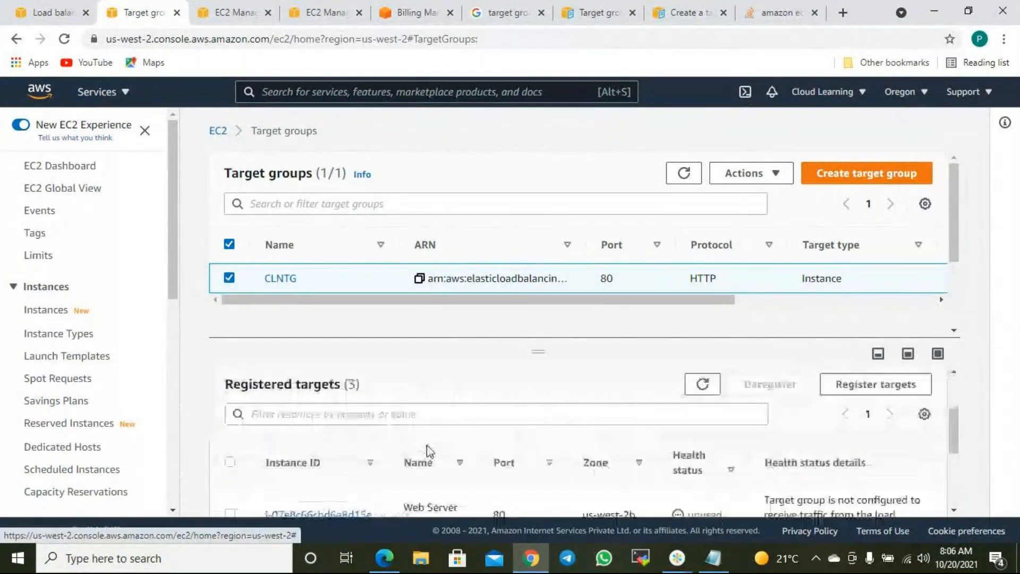
scroll(425, 446, "down", 4)
scroll(537, 387, "up", 5)
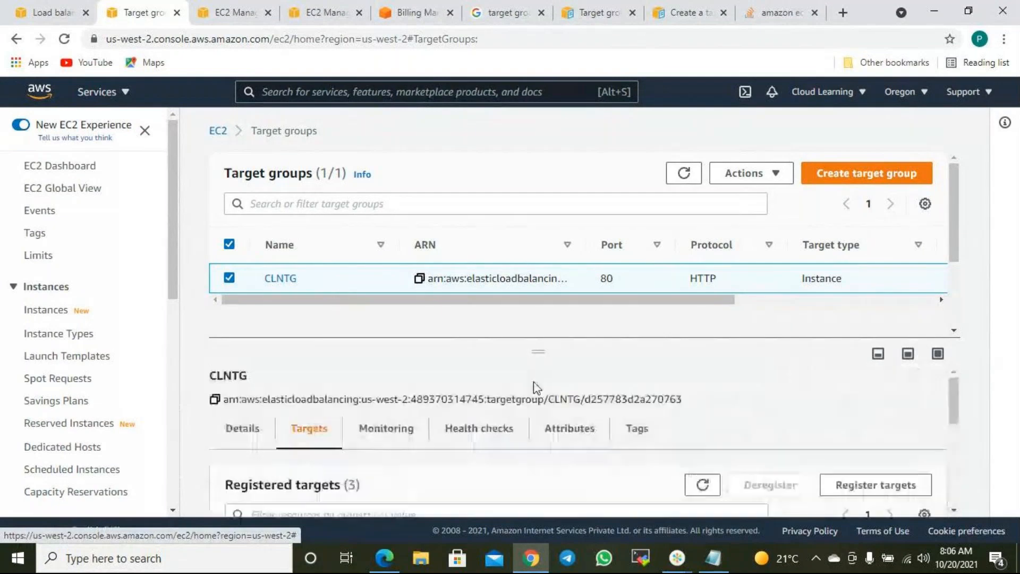
left_click(47, 11)
scroll(413, 226, "up", 8)
scroll(412, 229, "up", 6)
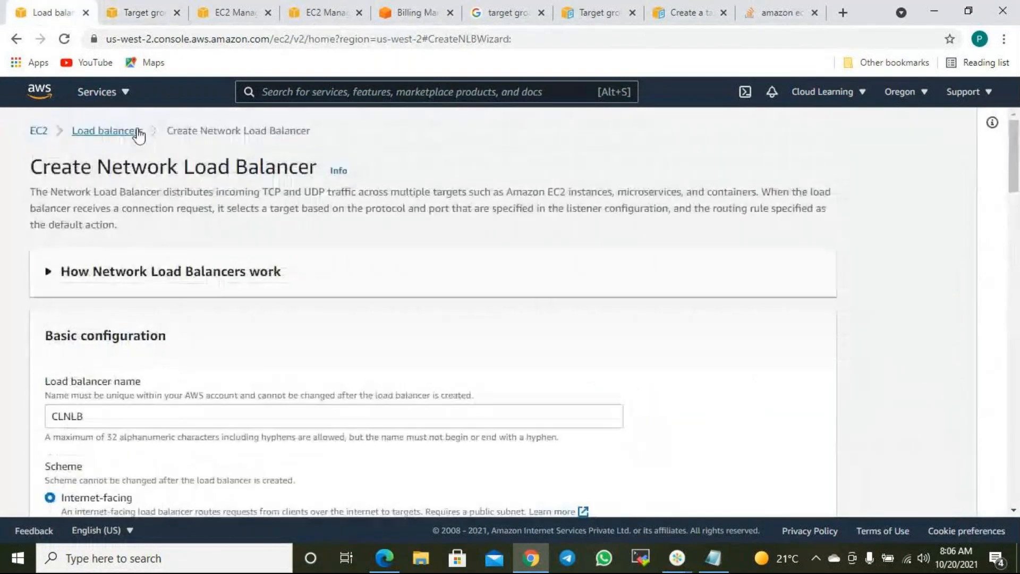
- Start a new Network Load Balancer and enter the name CLN
left_click(137, 132)
left_click(248, 126)
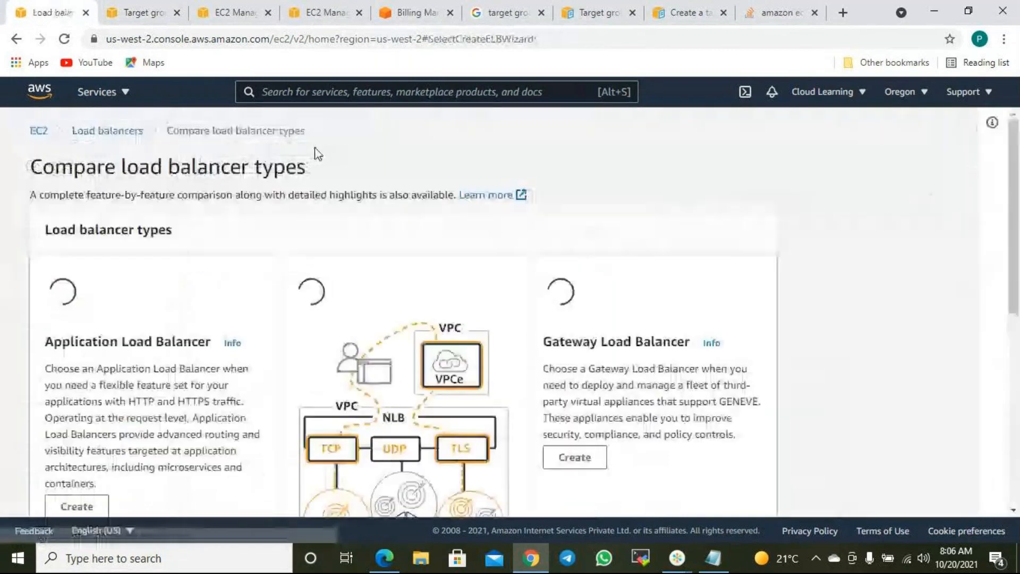
scroll(417, 323, "down", 5)
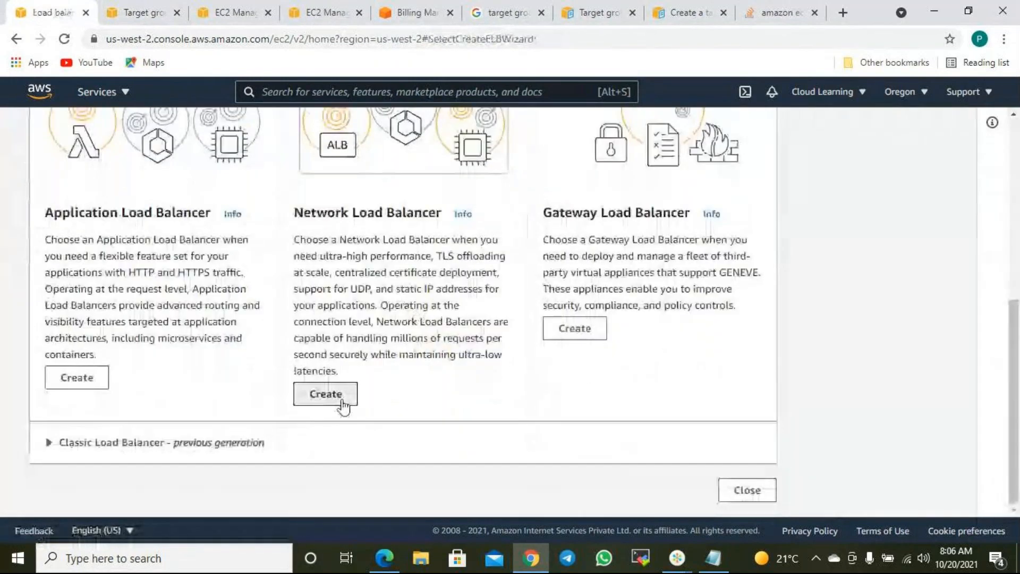
left_click(335, 438)
scroll(342, 391, "down", 4)
left_click(84, 191)
type("CLNTG")
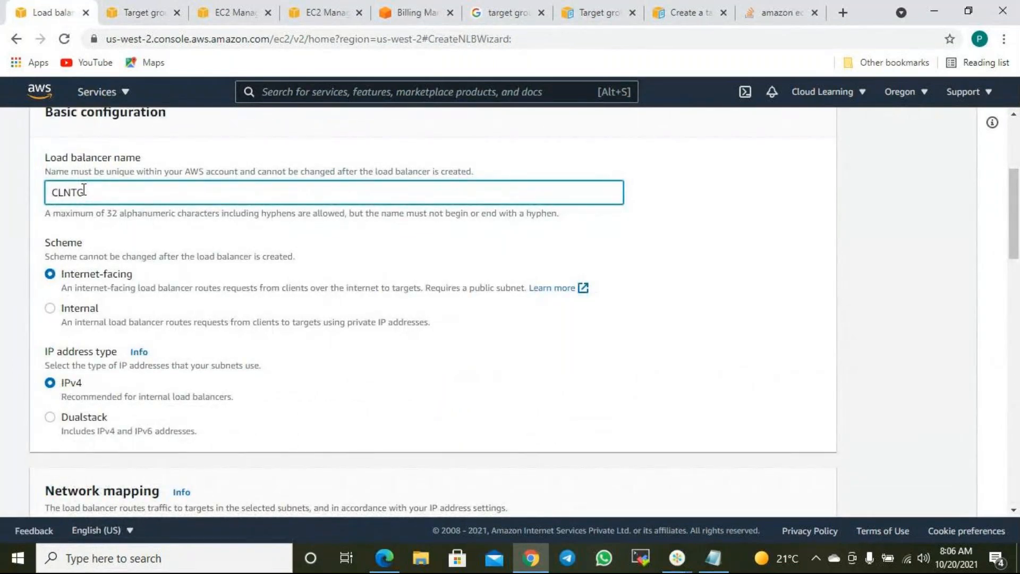
scroll(196, 219, "down", 10)
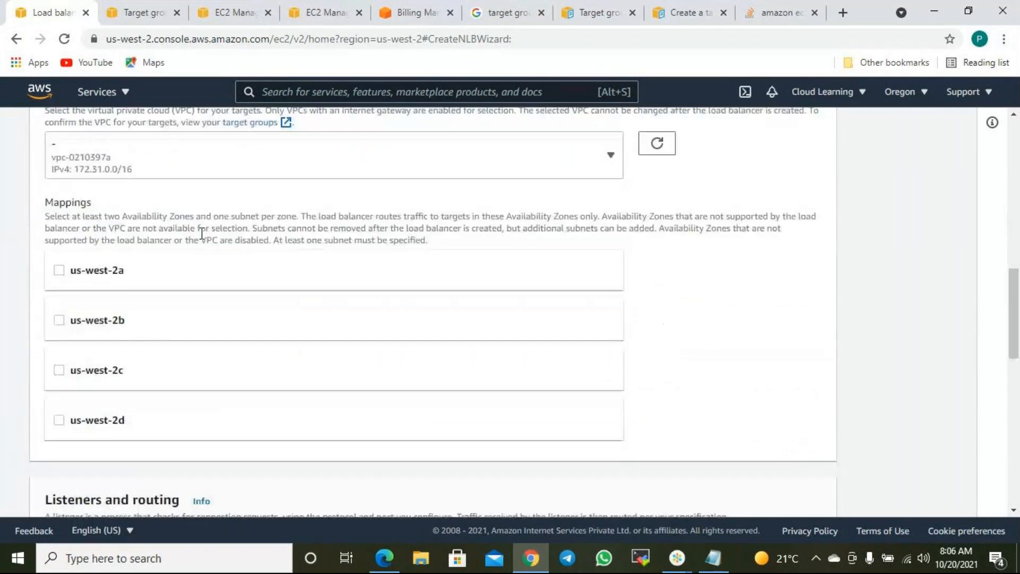
- Enable us-west-2a and us-west-2b, then switch the VPC to the default VPC
left_click(89, 209)
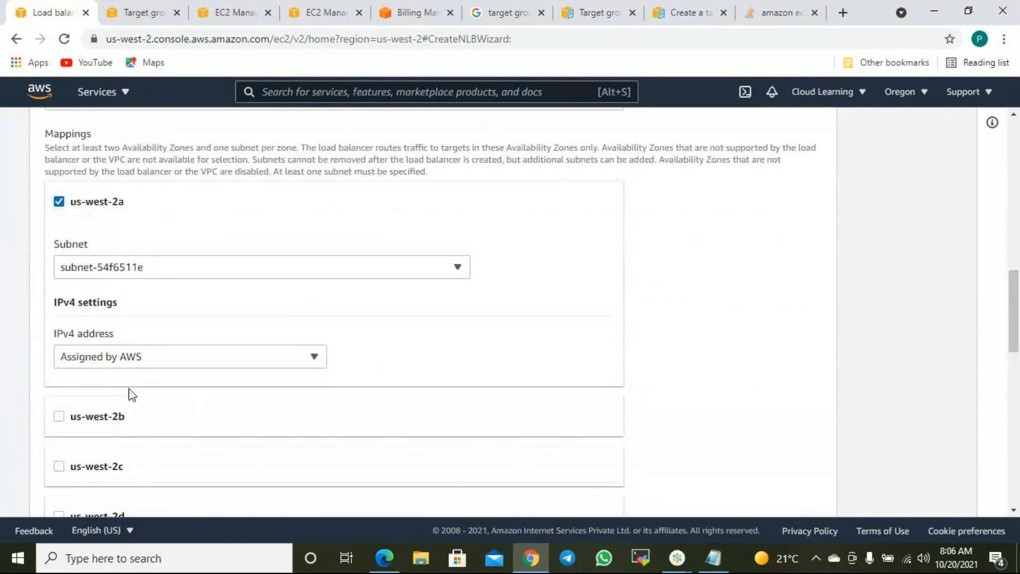
left_click(102, 422)
scroll(278, 305, "up", 4)
left_click(280, 312)
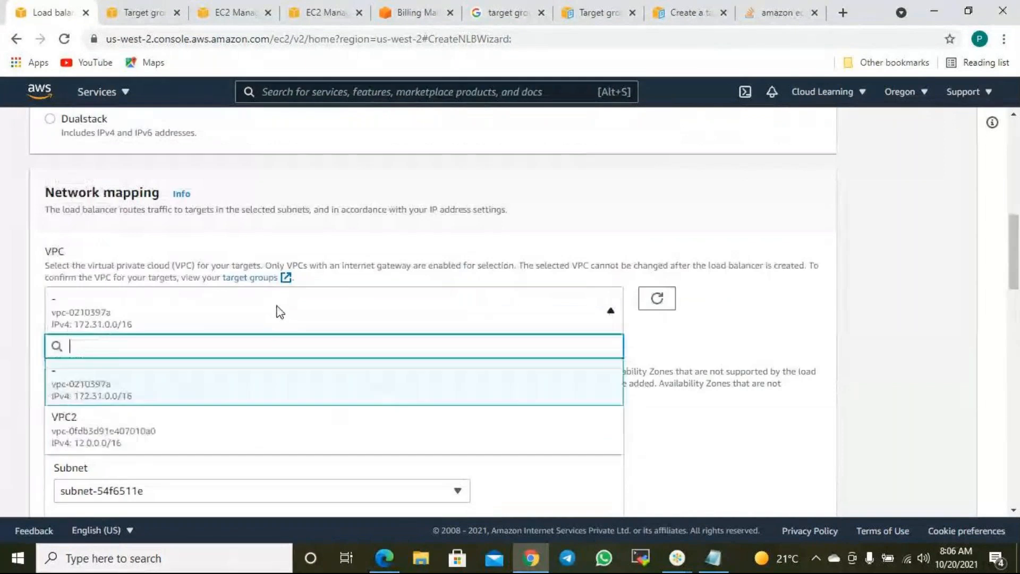
left_click(124, 390)
- Re-enable us-west-2a and us-west-2b and add zones us-west-2c and us-west-2d
scroll(712, 341, "down", 3)
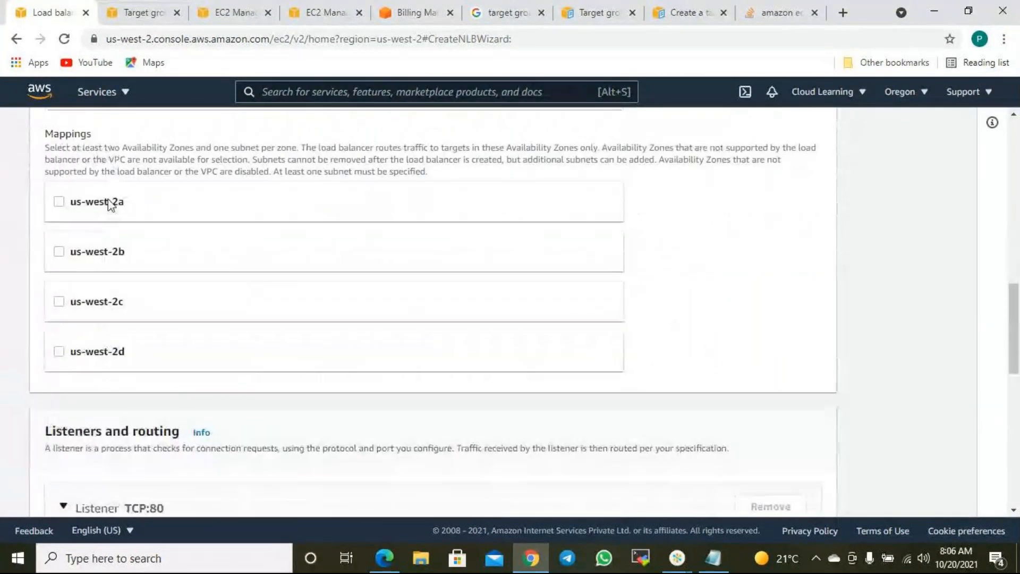
left_click(104, 202)
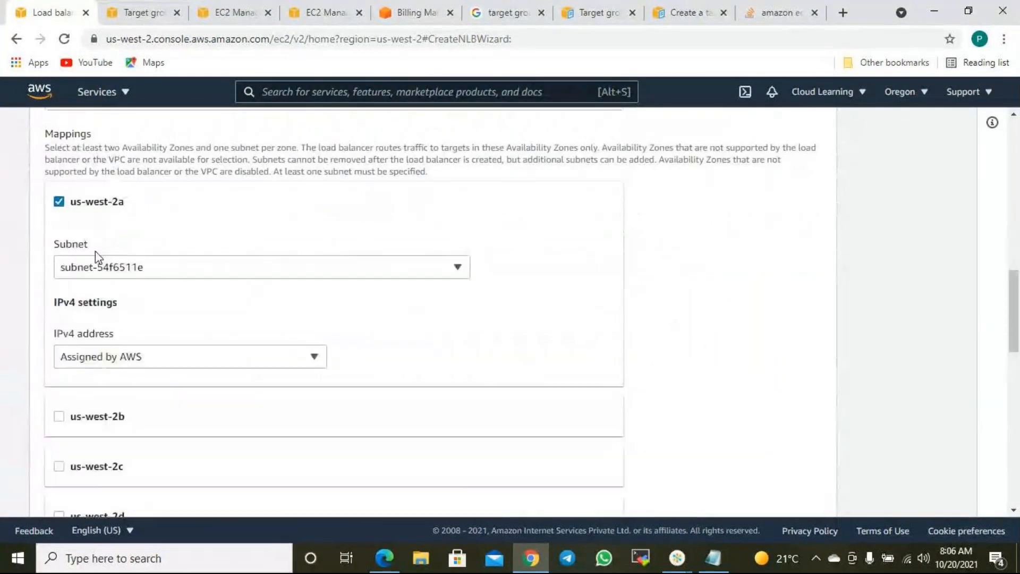
left_click(106, 423)
scroll(101, 393, "down", 7)
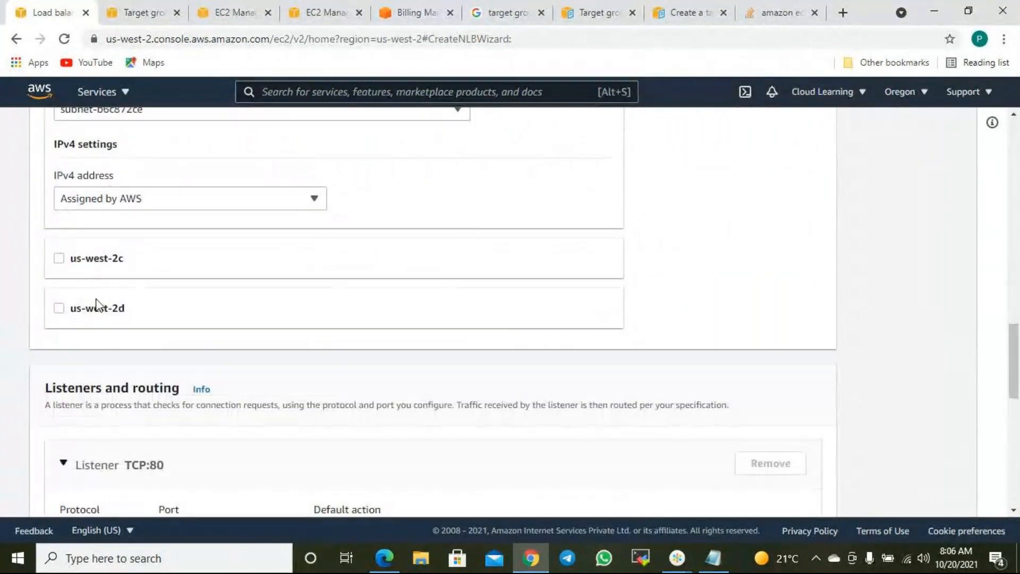
left_click(97, 258)
scroll(98, 404, "down", 2)
left_click(91, 403)
scroll(398, 413, "down", 10)
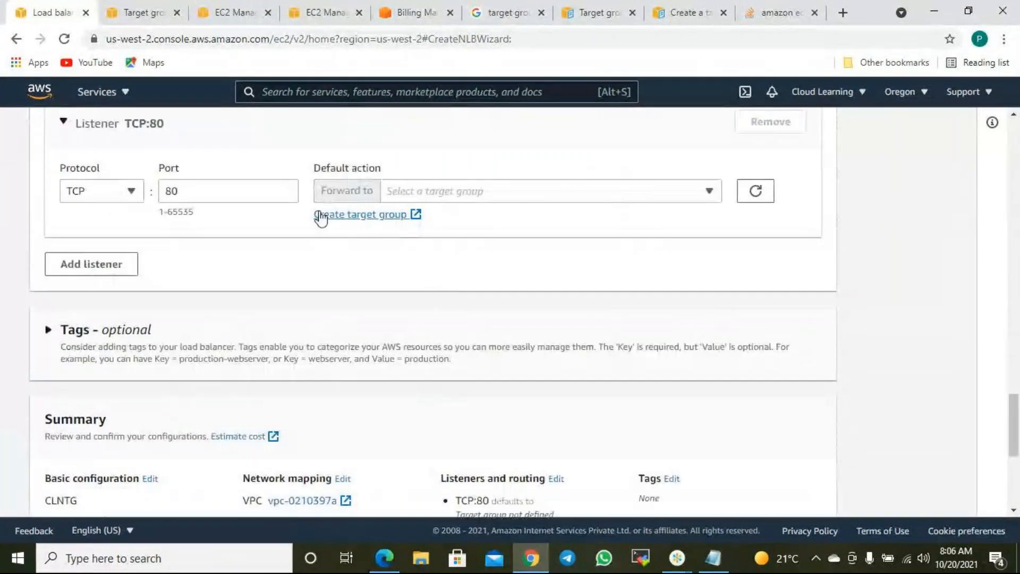
- Find the target group list empty, attempt creation, then cancel the Network Load Balancer wizard
left_click(459, 193)
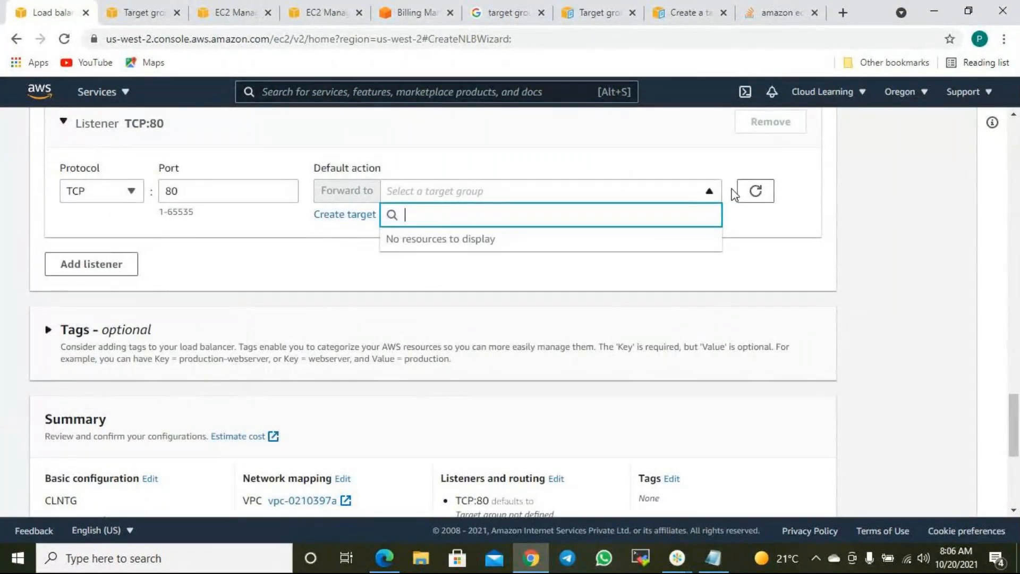
left_click(765, 197)
scroll(668, 234, "down", 4)
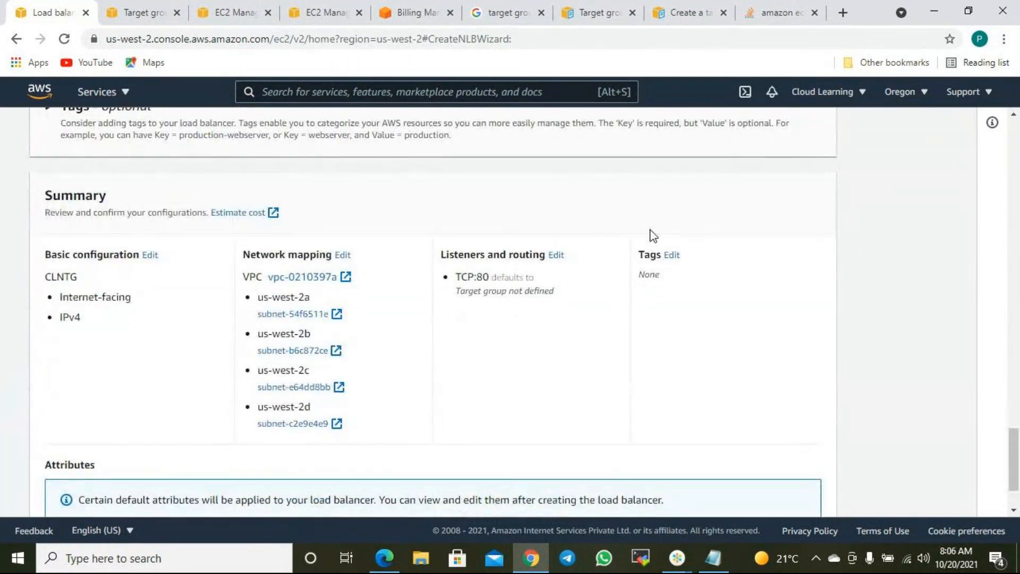
scroll(652, 234, "down", 2)
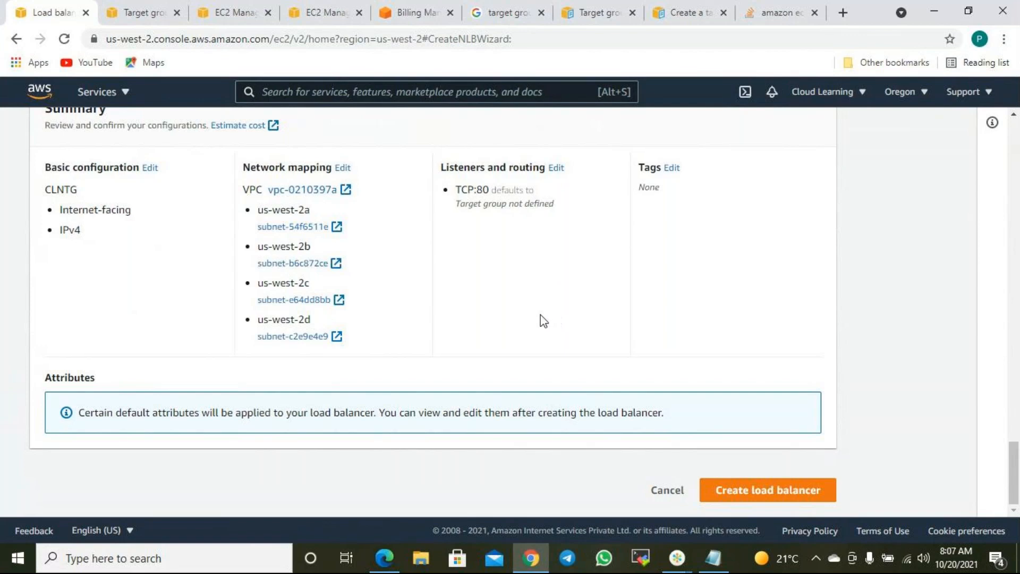
scroll(573, 266, "up", 4)
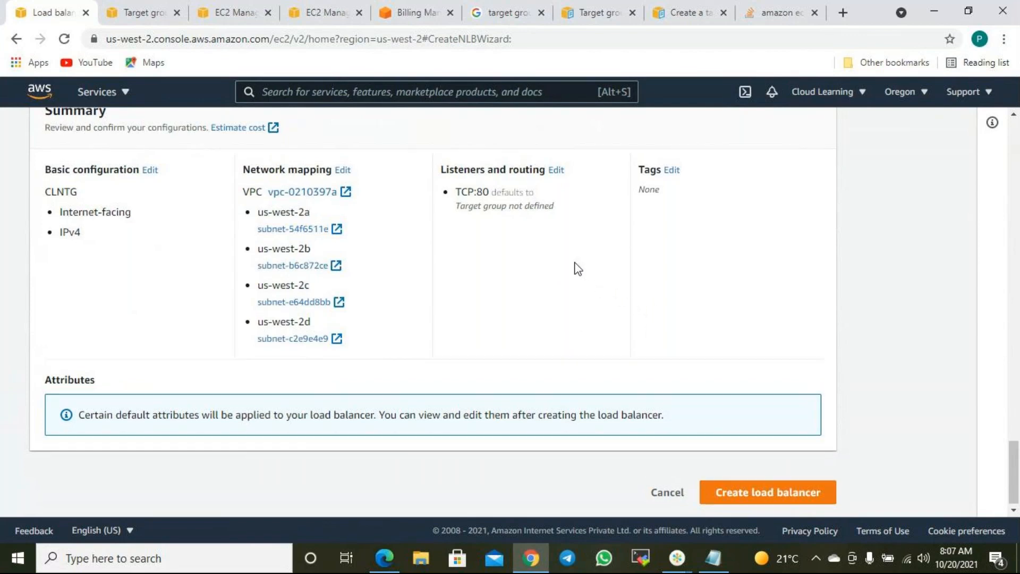
scroll(512, 312, "down", 4)
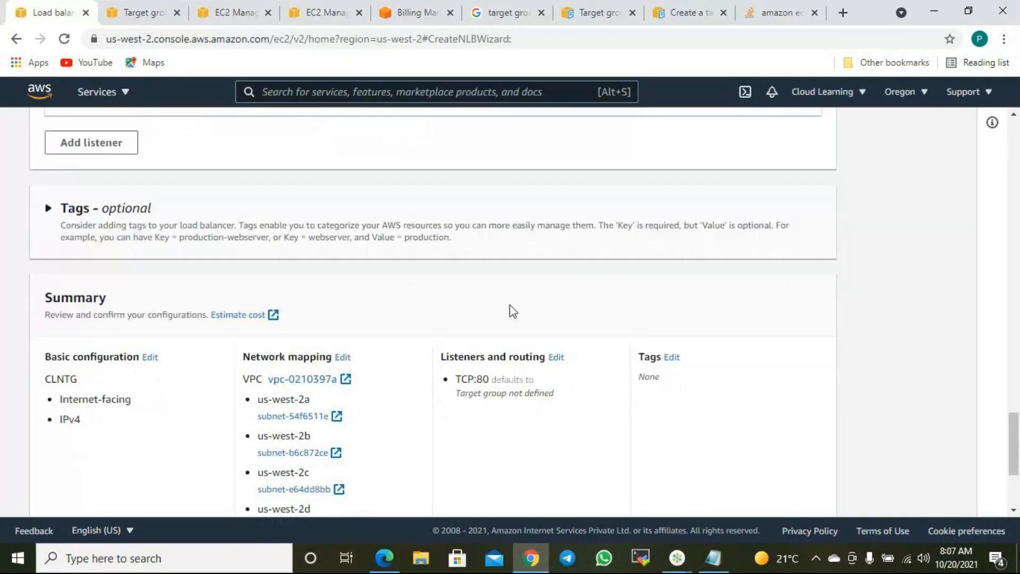
left_click(727, 491)
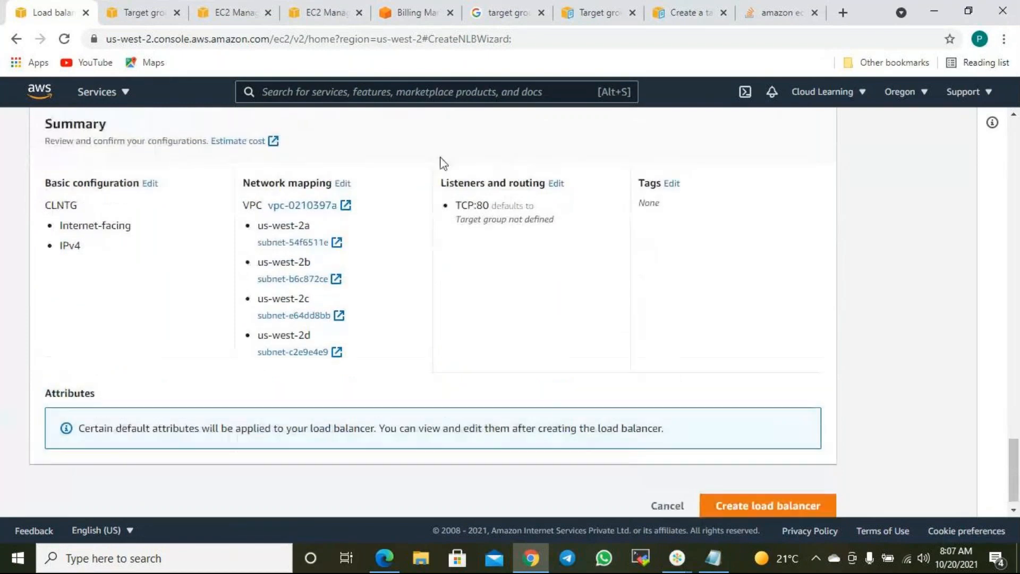
scroll(571, 288, "down", 12)
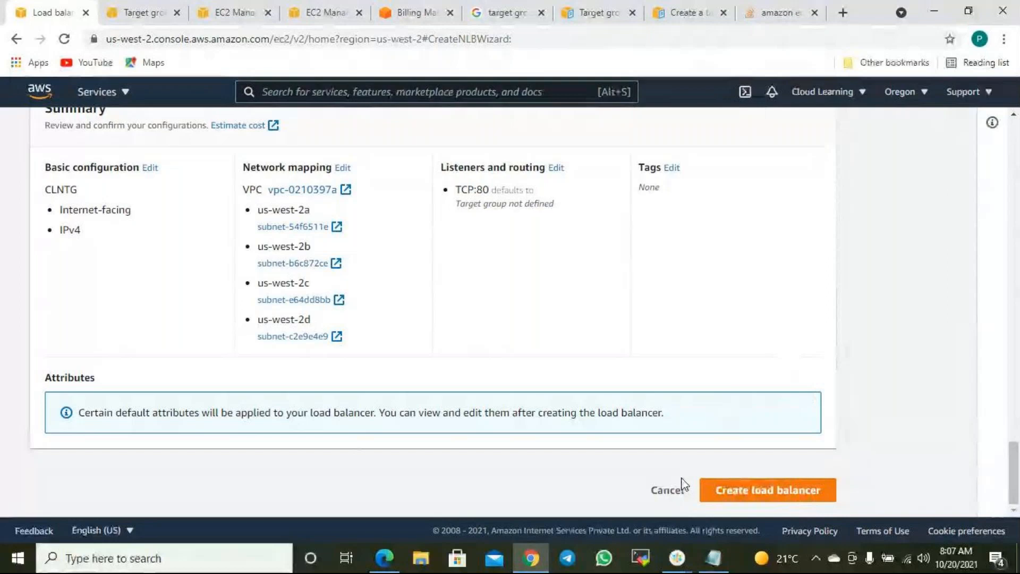
left_click(671, 491)
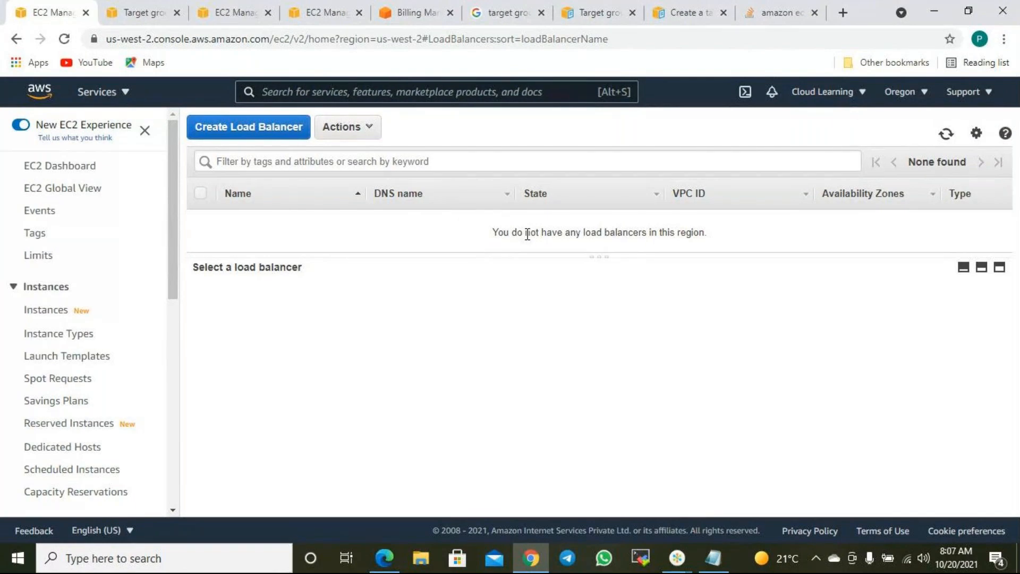
- Type the headings 'Output' and 'DNS Name' on separate lines in the Notepad notes
left_click(713, 558)
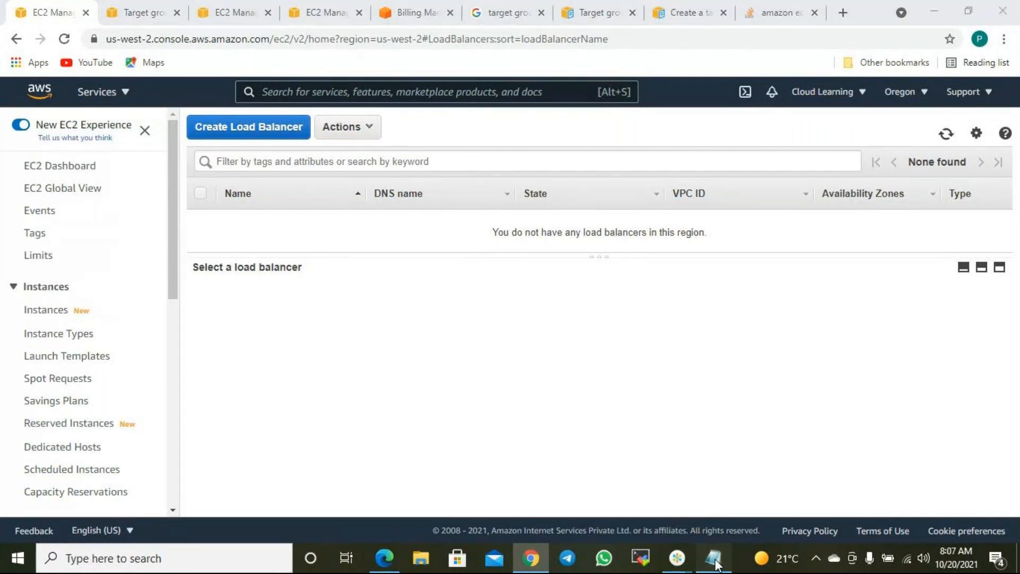
type("Otng")
key("BackSpace")
key("BackSpace")
key("BackSpace")
type("utpou")
key("BackSpace")
key("BackSpace")
type("ut")
key("Return")
key("Return")
type("DNS Name")
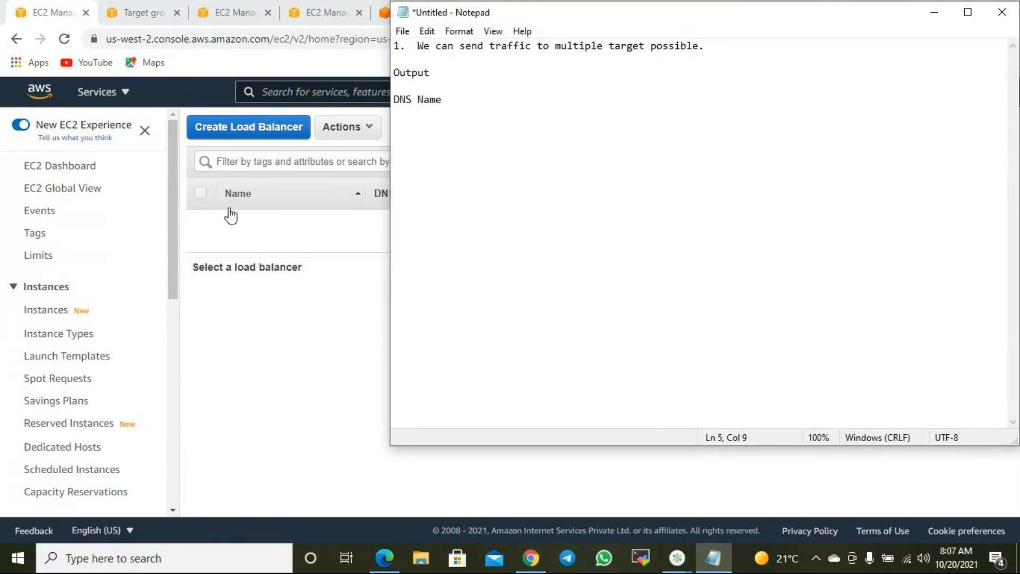
- Start a new Application Load Balancer named CLNTG
left_click(326, 228)
left_click(268, 136)
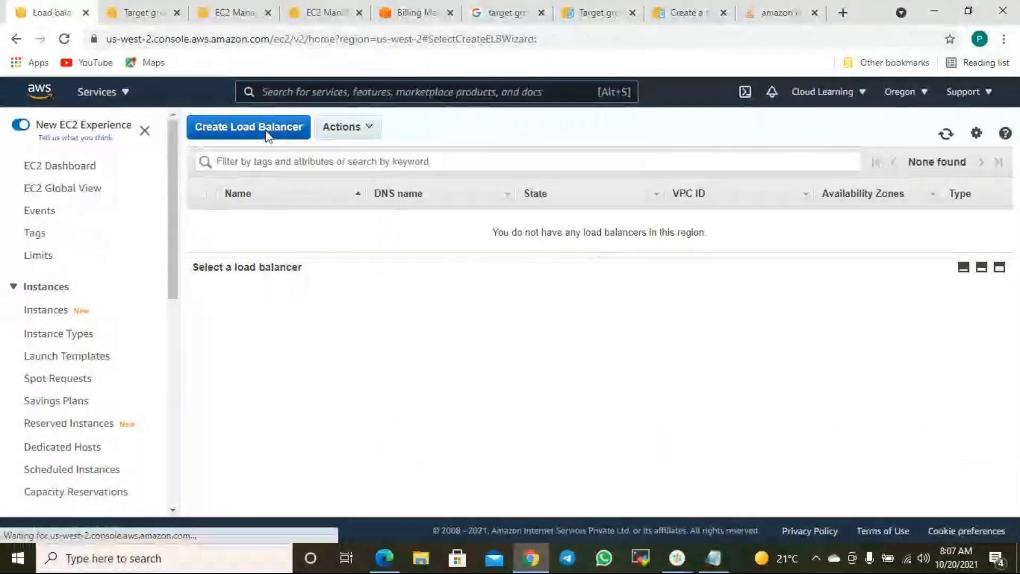
scroll(391, 210, "down", 2)
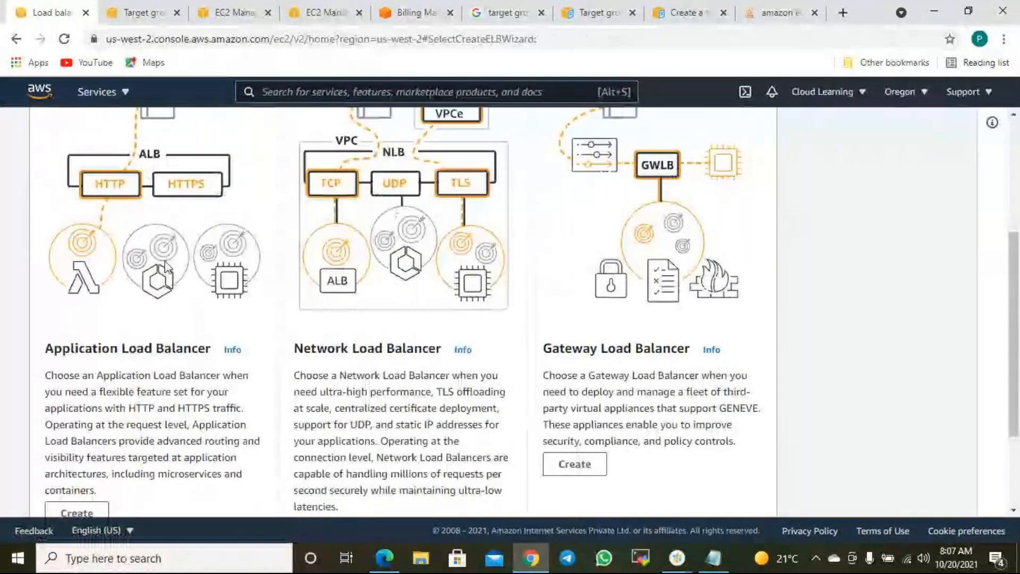
left_click(79, 501)
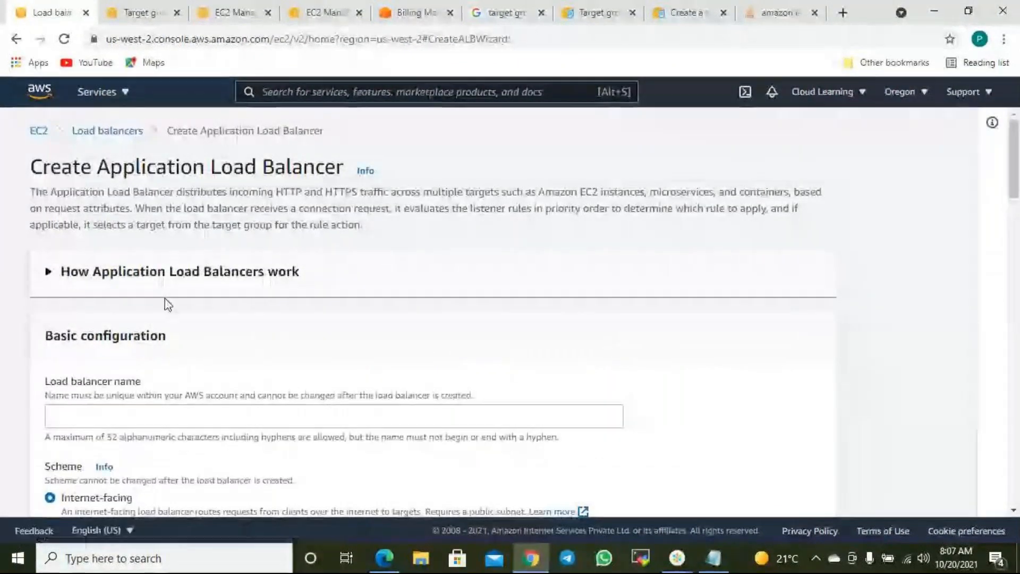
scroll(114, 345, "down", 3)
left_click(87, 267)
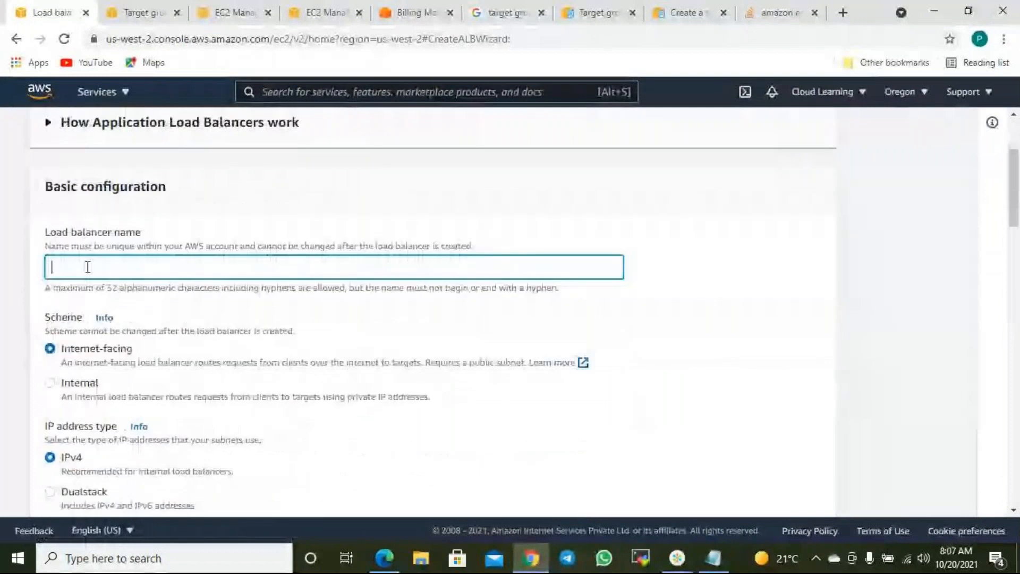
type("cLNTG")
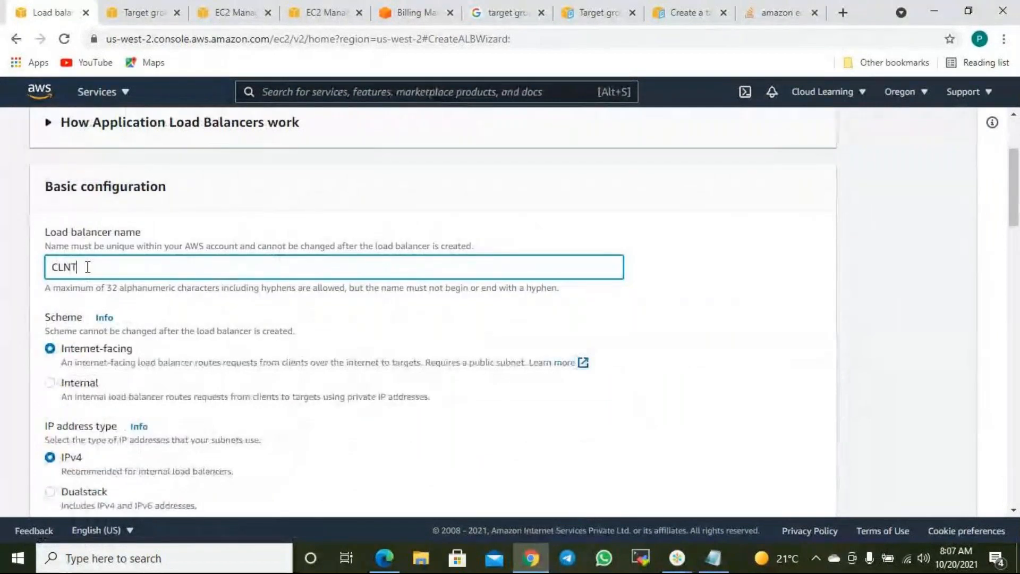
- Enable availability zones us-west-2a and us-west-2b for the load balancer
scroll(91, 277, "down", 4)
scroll(118, 330, "down", 5)
left_click(91, 278)
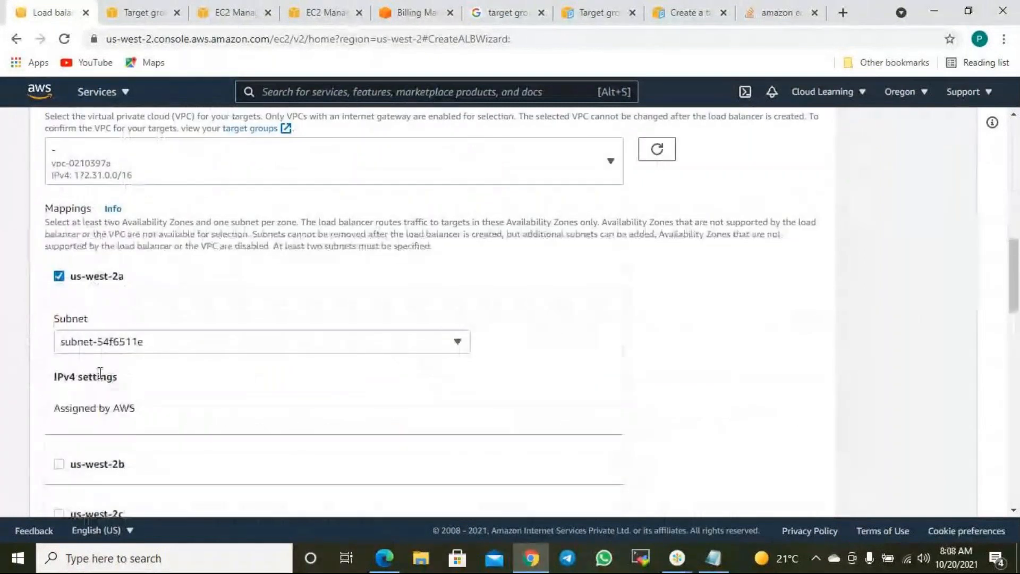
scroll(101, 414, "down", 3)
left_click(88, 317)
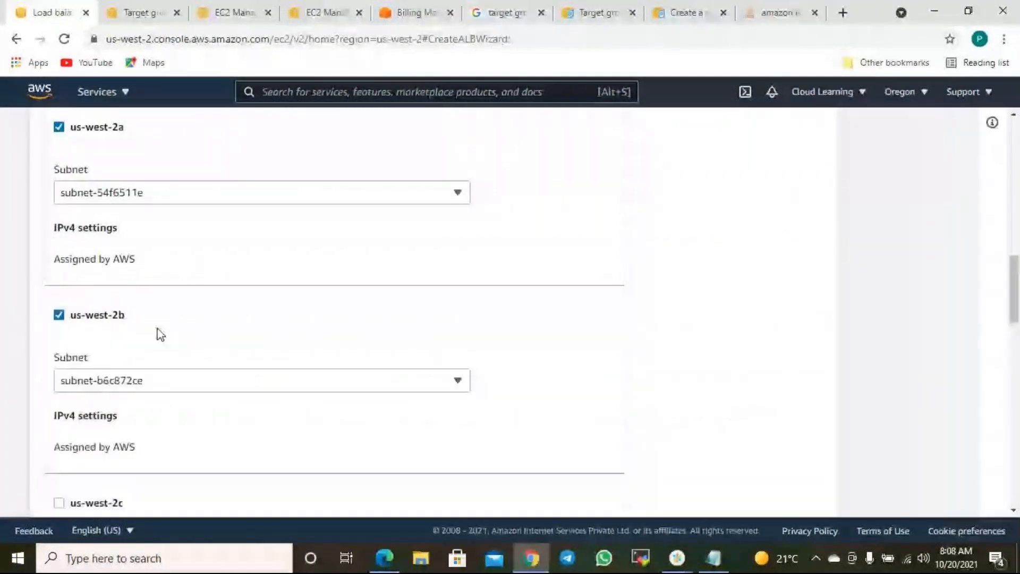
- Forward the HTTP:80 listener to target group CLNTG, create the load balancer, and view it
scroll(177, 353, "down", 10)
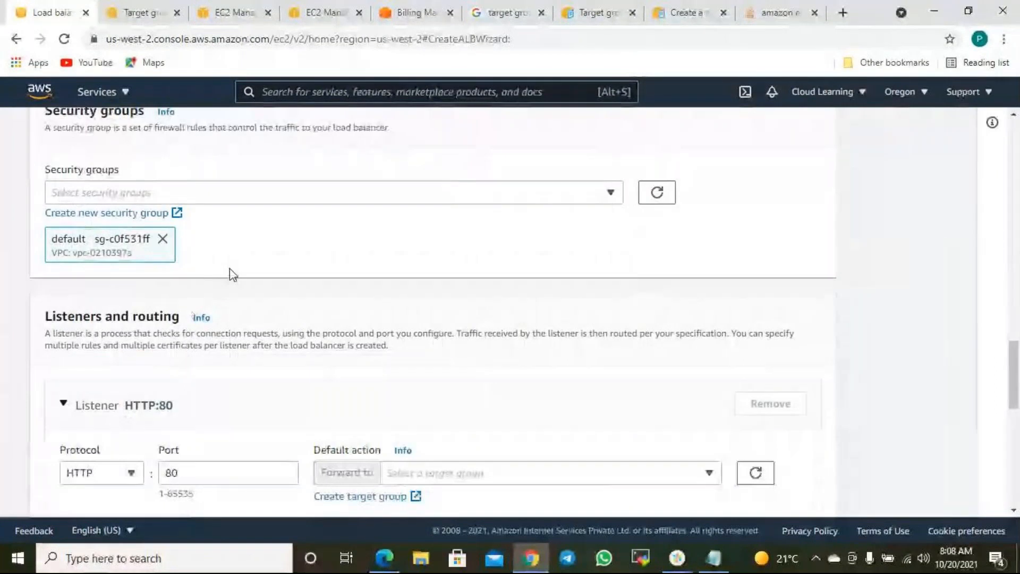
scroll(407, 307, "down", 1)
scroll(407, 307, "down", 3)
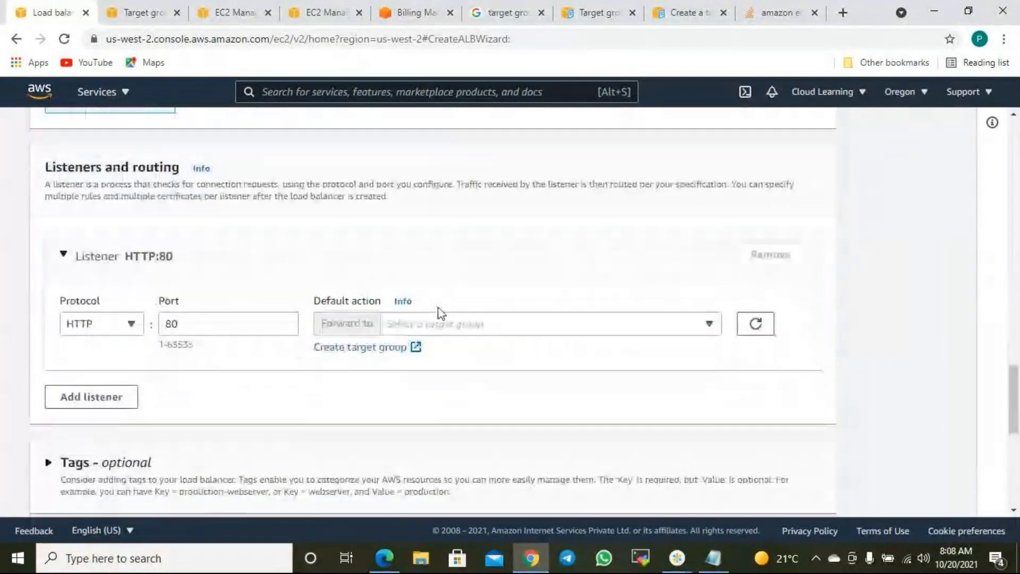
left_click(470, 325)
left_click(439, 385)
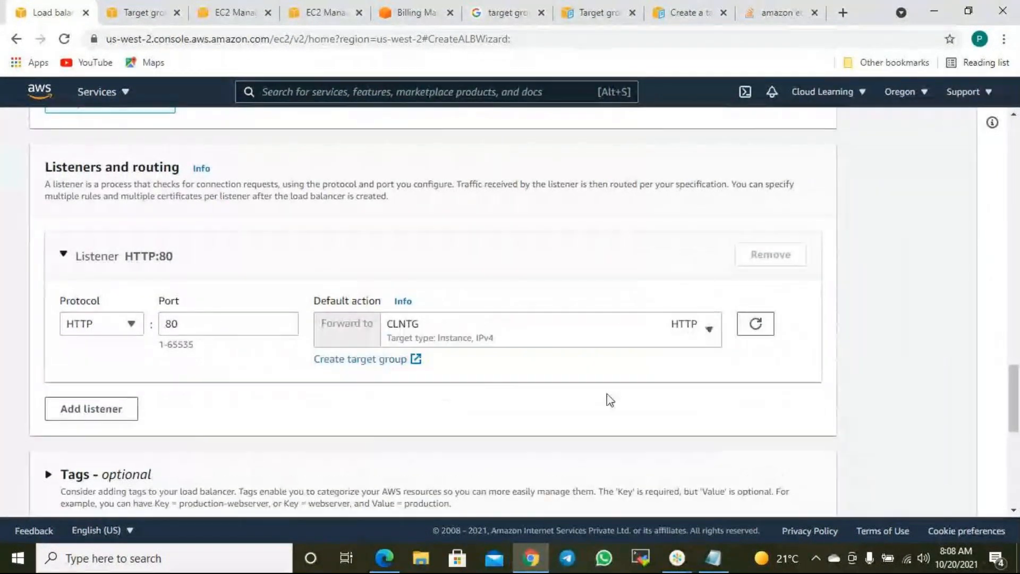
scroll(778, 429, "down", 3)
scroll(539, 395, "down", 5)
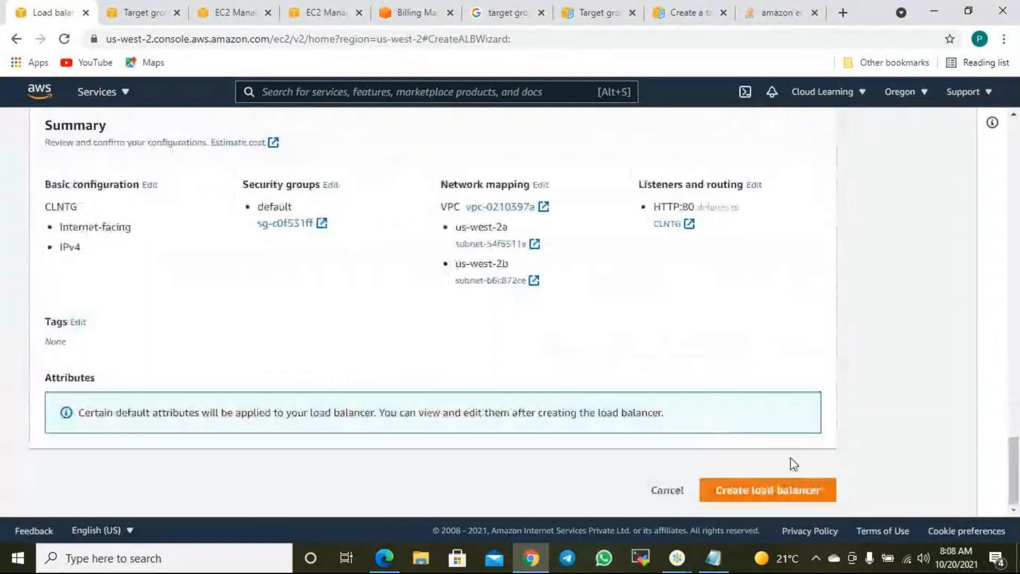
left_click(790, 490)
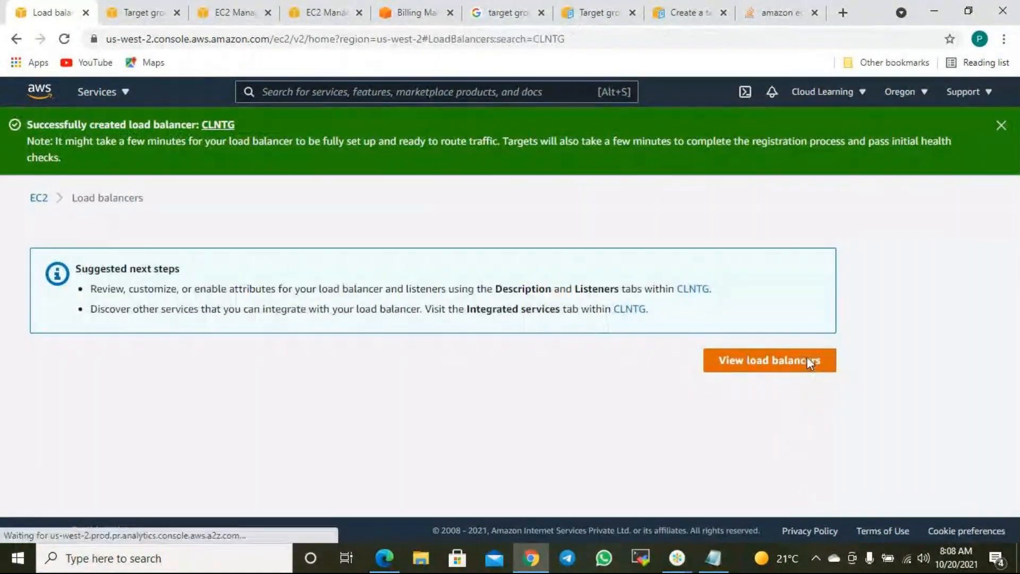
left_click(806, 360)
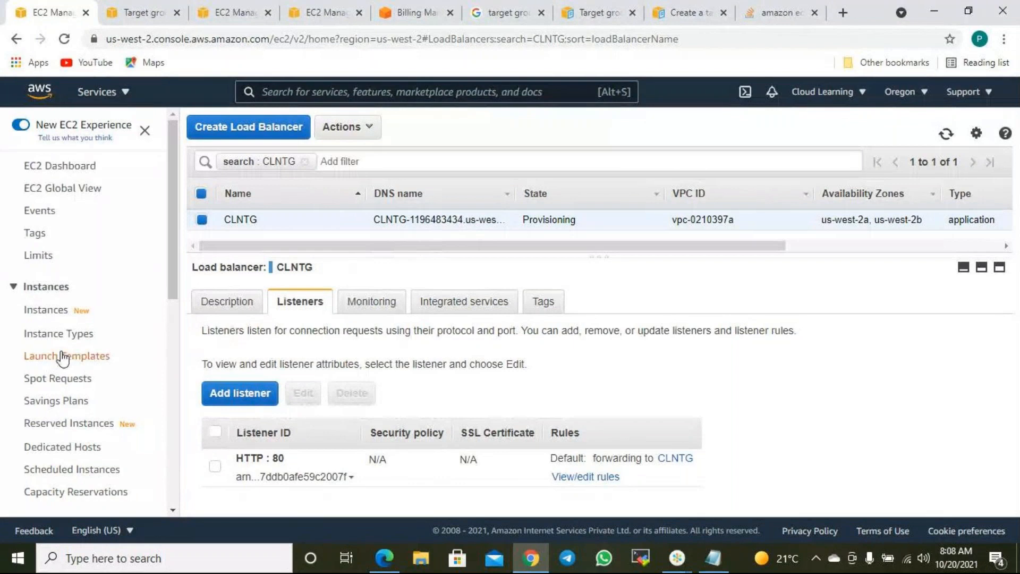
- Scroll to review CLNTG, still provisioning, with its HTTP:80 listener forwarding to CLNTG
scroll(49, 360, "down", 9)
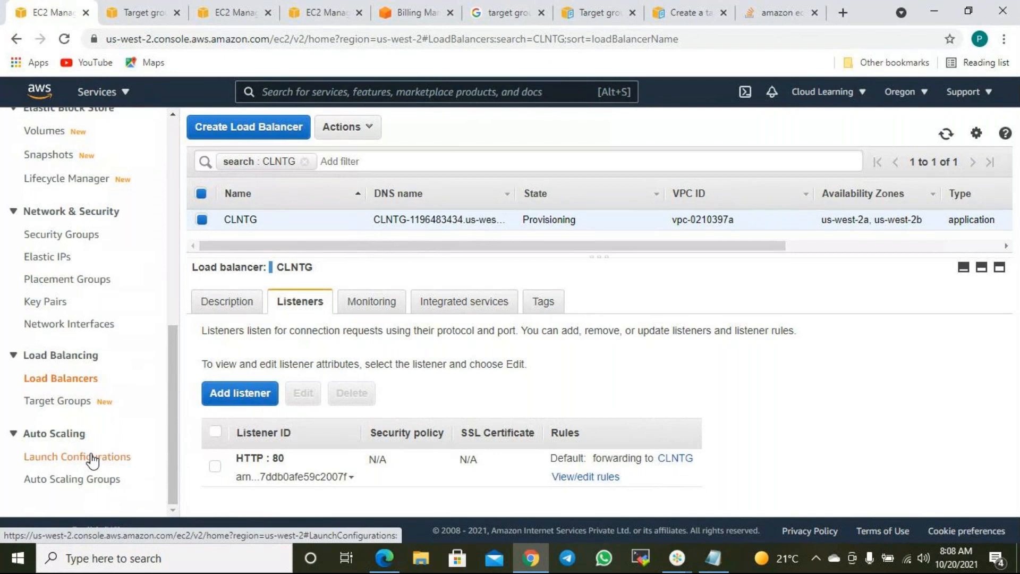
- Add the list '1. Launch Configuration' and '2. Auto Scaling Group' below DNS Name
left_click(713, 558)
key("Return")
key("Return")
type("1. Launch Co")
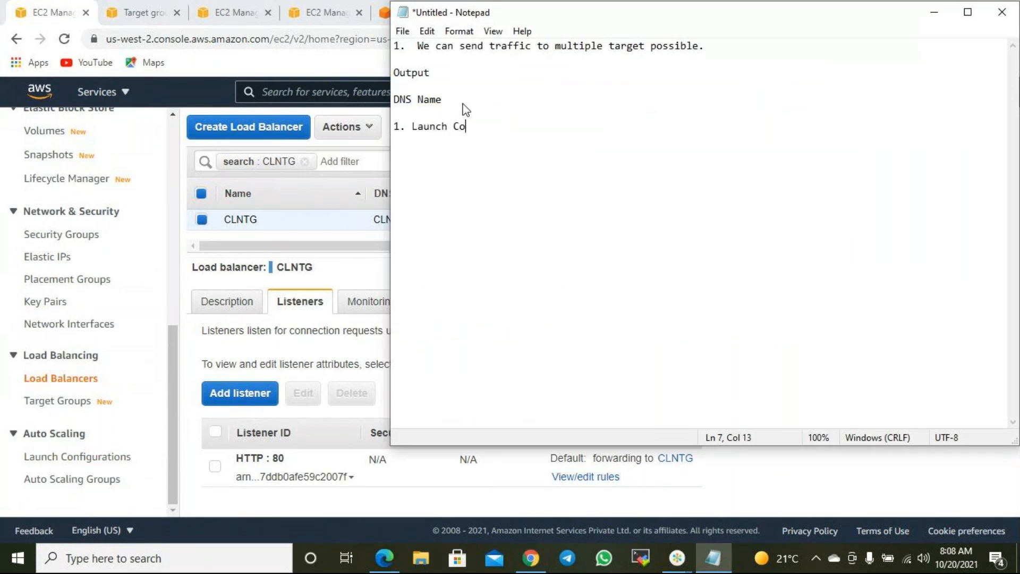
type("nfiguration")
key("Return")
type("2. Auto Scaling Gup")
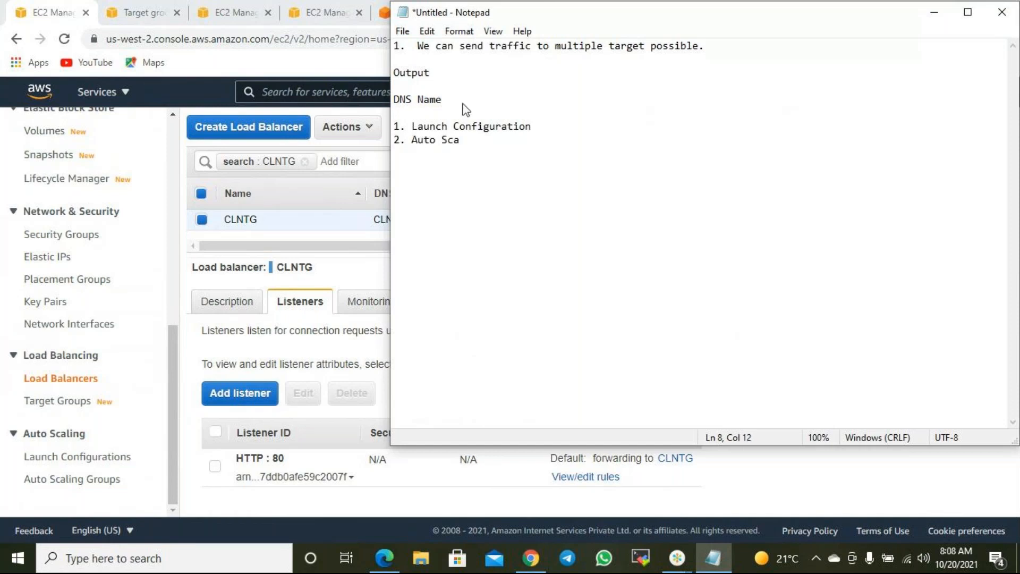
key("BackSpace")
type("rp")
key("BackSpace")
type("oup")
key("Return")
key("Return")
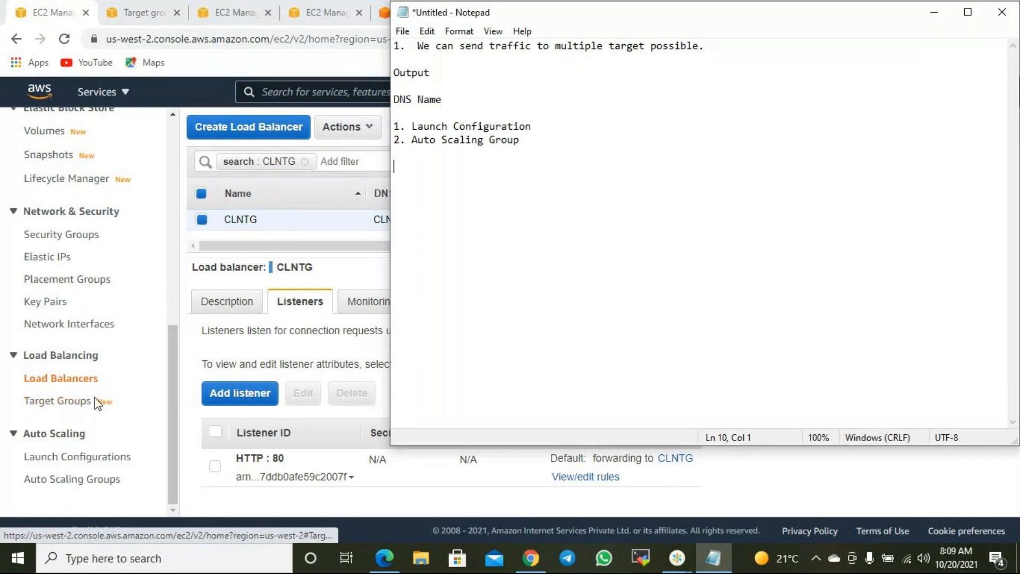
- Minimize Notepad and start a new Network Load Balancer named test
left_click(934, 12)
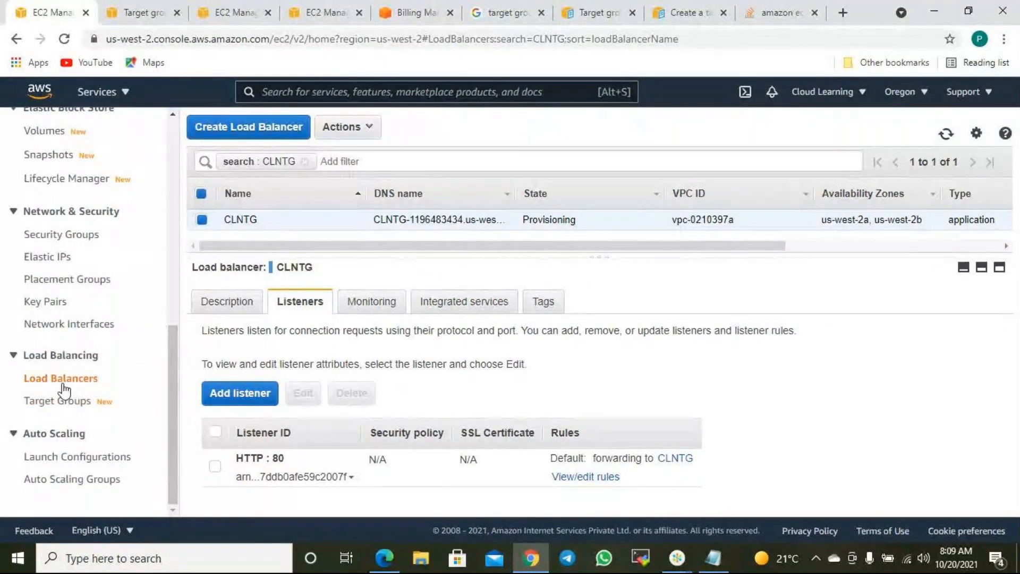
left_click(291, 127)
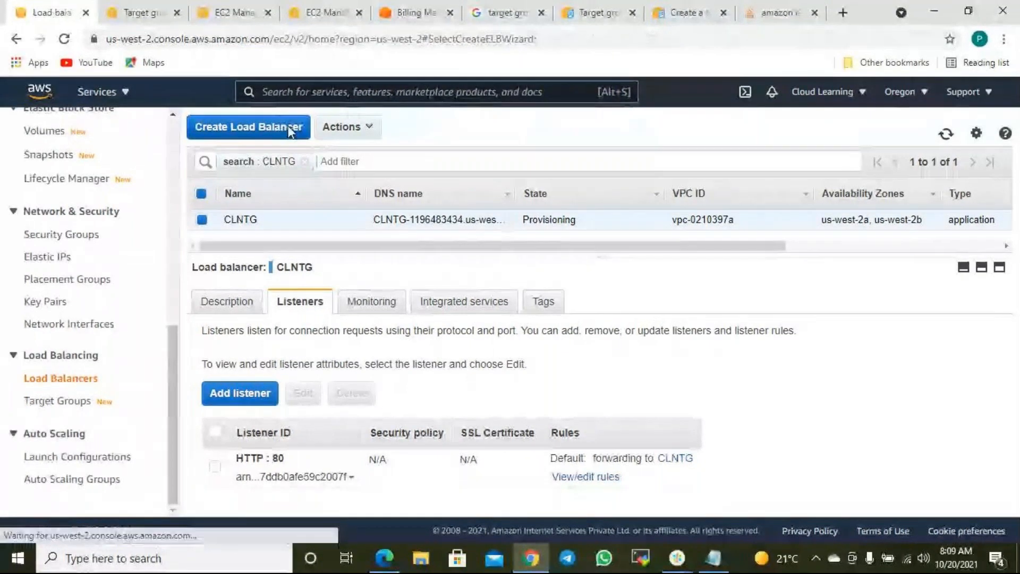
scroll(526, 306, "down", 6)
left_click(342, 456)
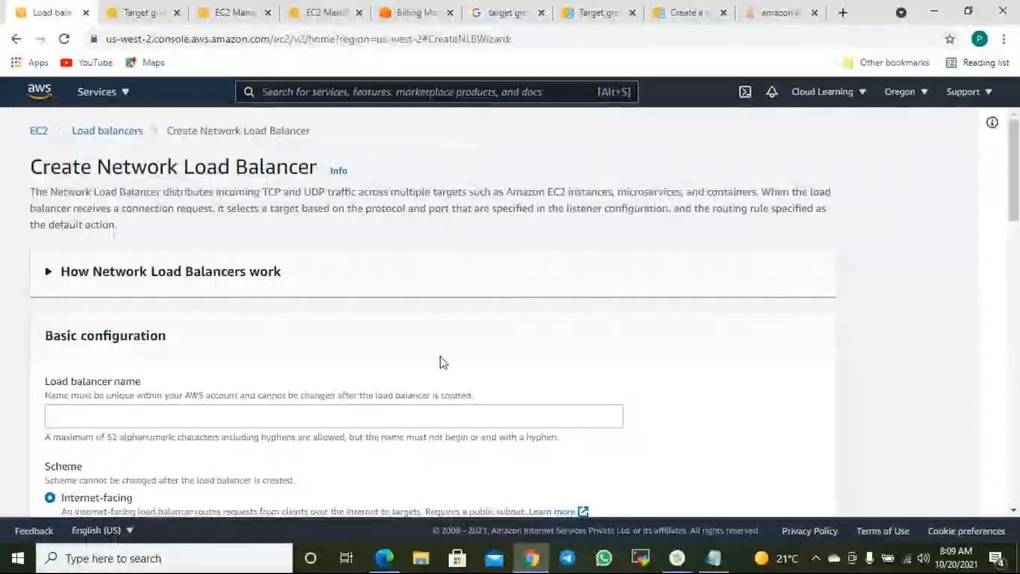
scroll(154, 242, "down", 4)
left_click(124, 193)
type("test")
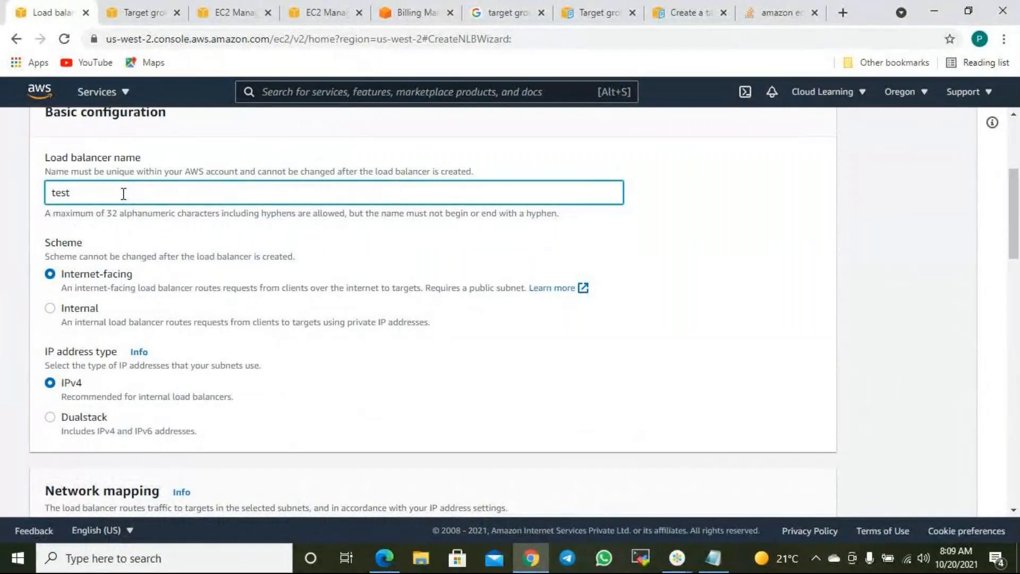
- Enable availability zones us-west-2a and us-west-2b for the test load balancer
scroll(285, 243, "down", 10)
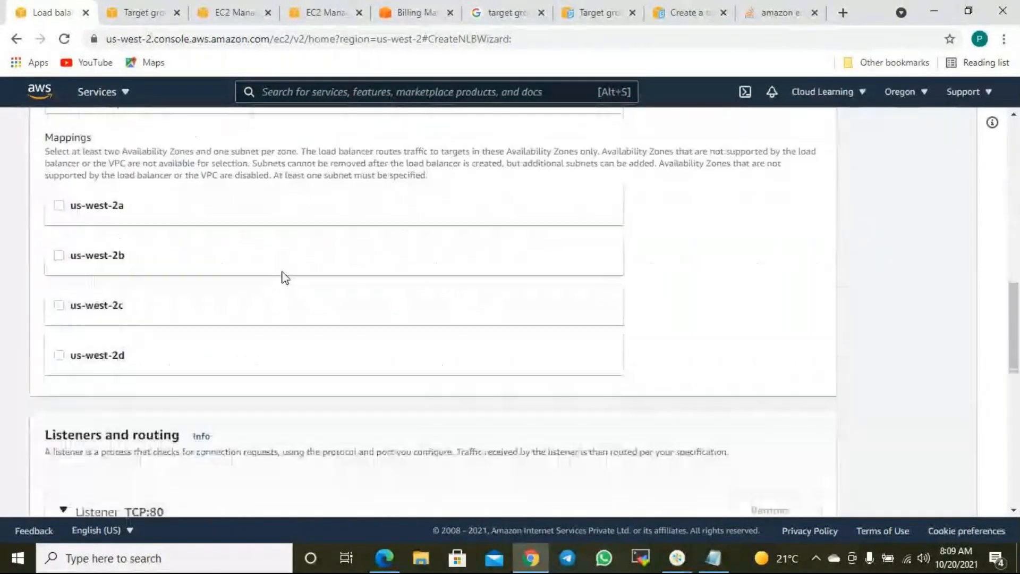
left_click(85, 204)
left_click(97, 417)
scroll(255, 411, "down", 5)
scroll(263, 409, "down", 4)
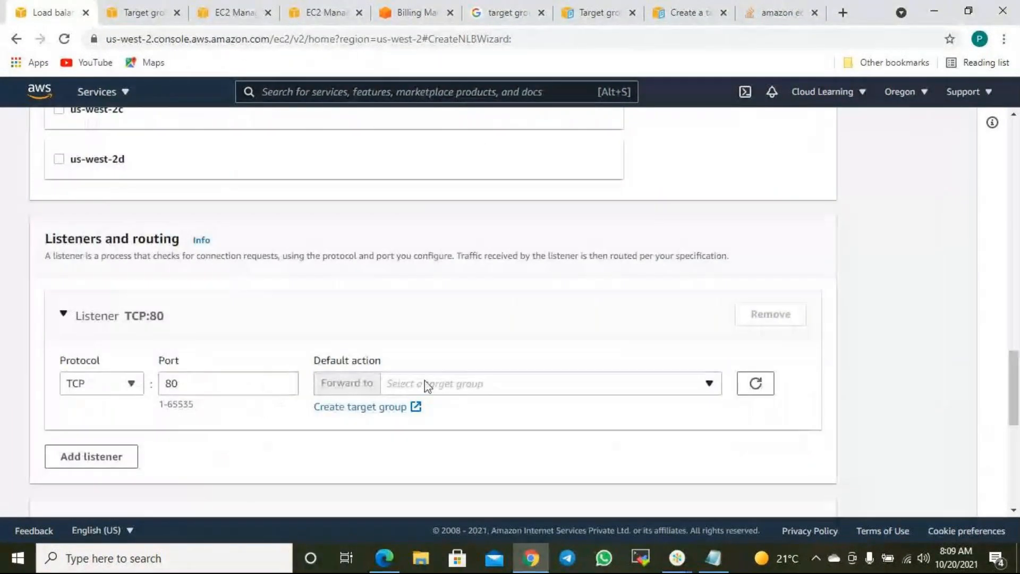
- Start a new target group from the listener's Create target group link
left_click(371, 412)
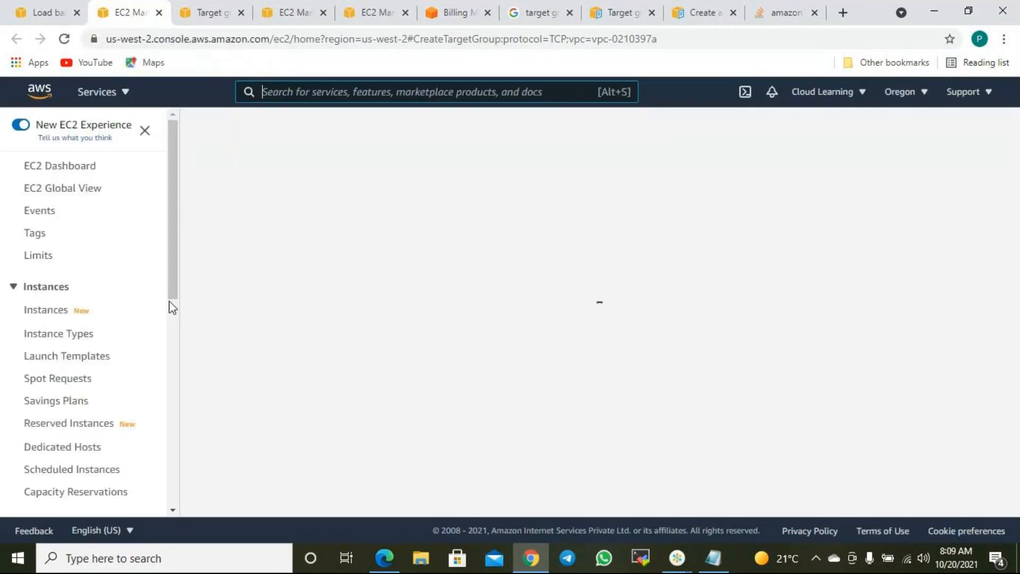
scroll(123, 346, "down", 9)
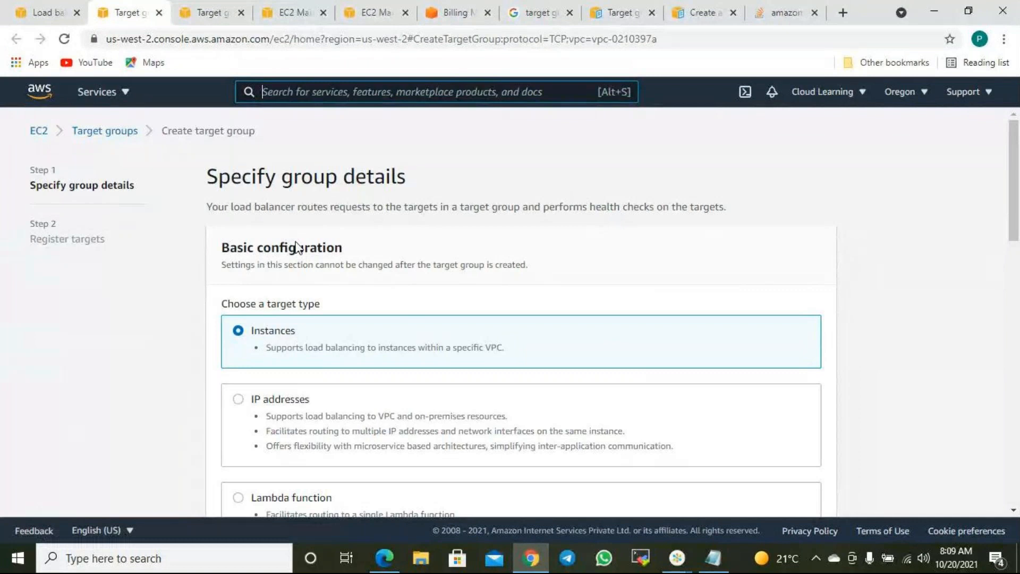
scroll(385, 291, "down", 5)
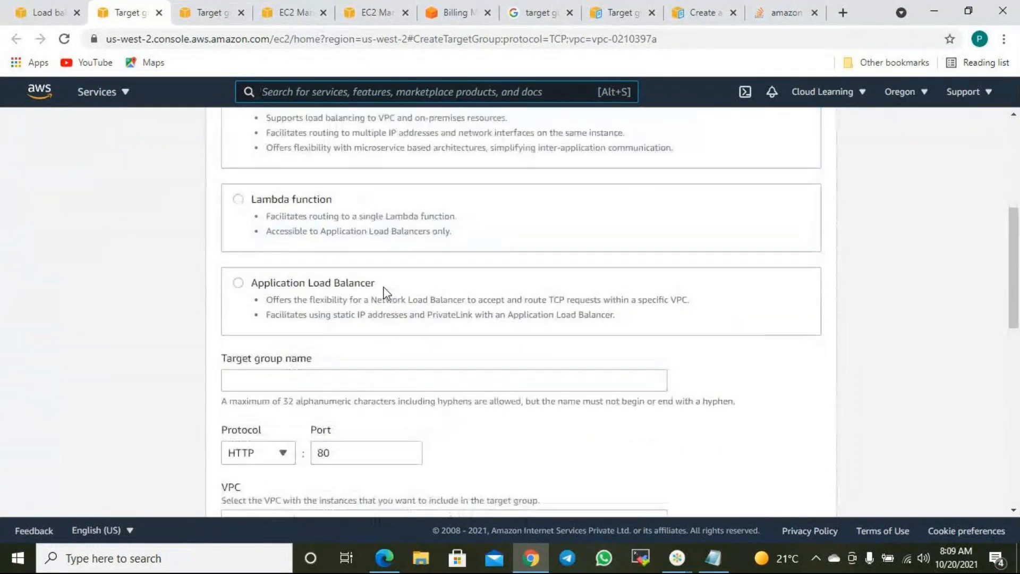
scroll(379, 291, "up", 3)
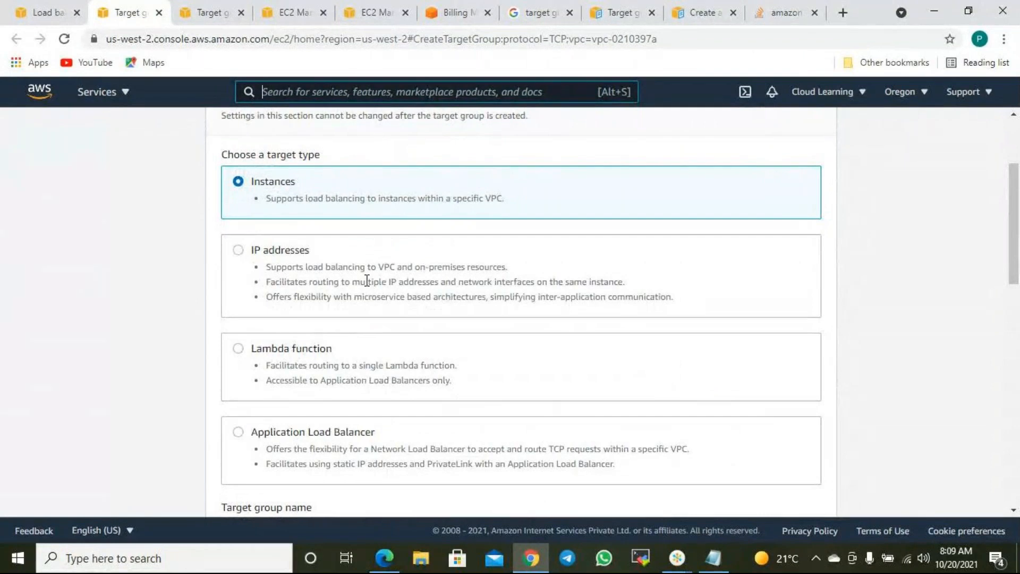
scroll(303, 257, "up", 3)
scroll(326, 267, "down", 9)
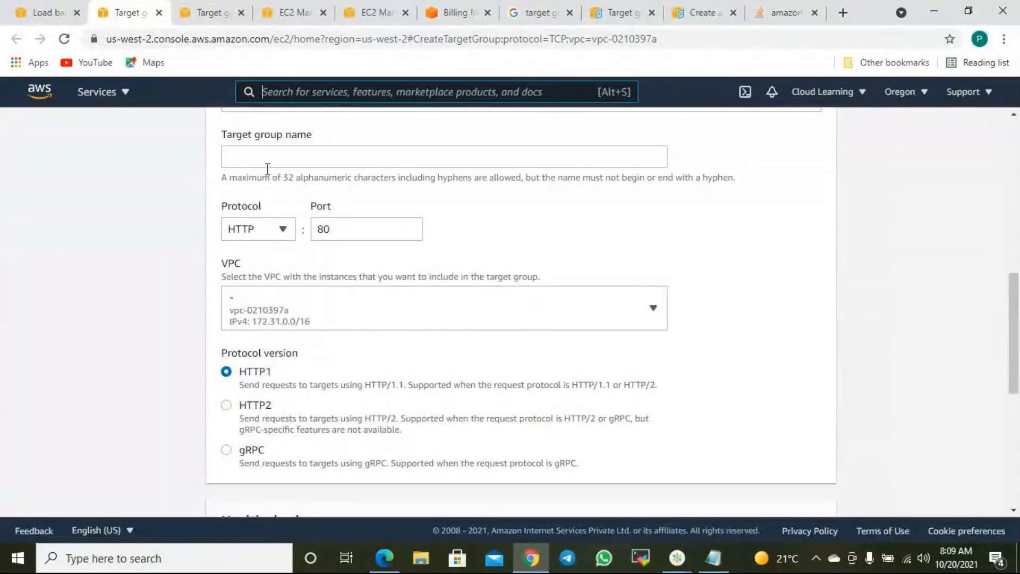
- Set the target group protocol to TCP on port 80
left_click(281, 230)
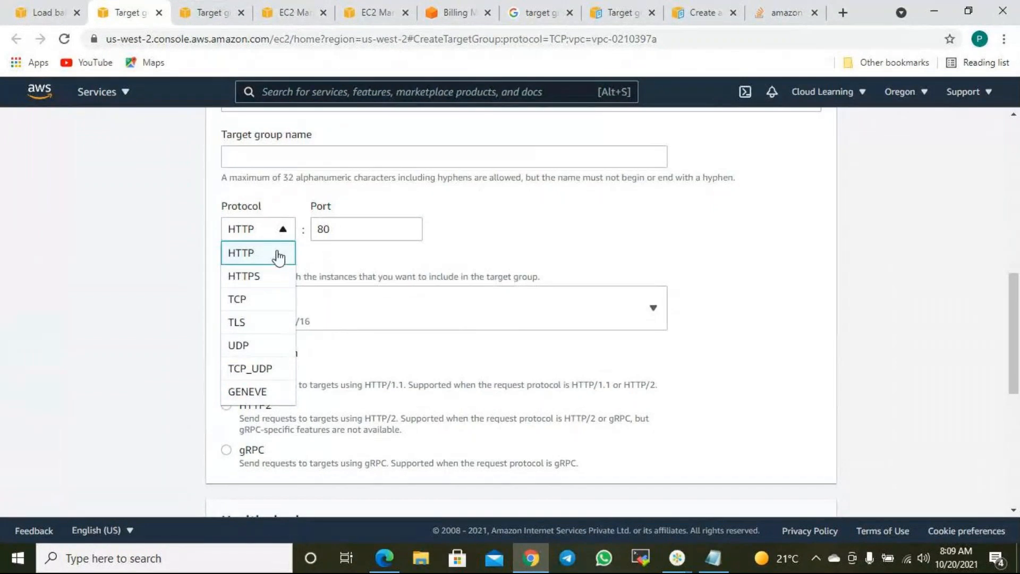
left_click(263, 300)
scroll(263, 277, "up", 6)
scroll(257, 239, "up", 4)
scroll(301, 245, "down", 7)
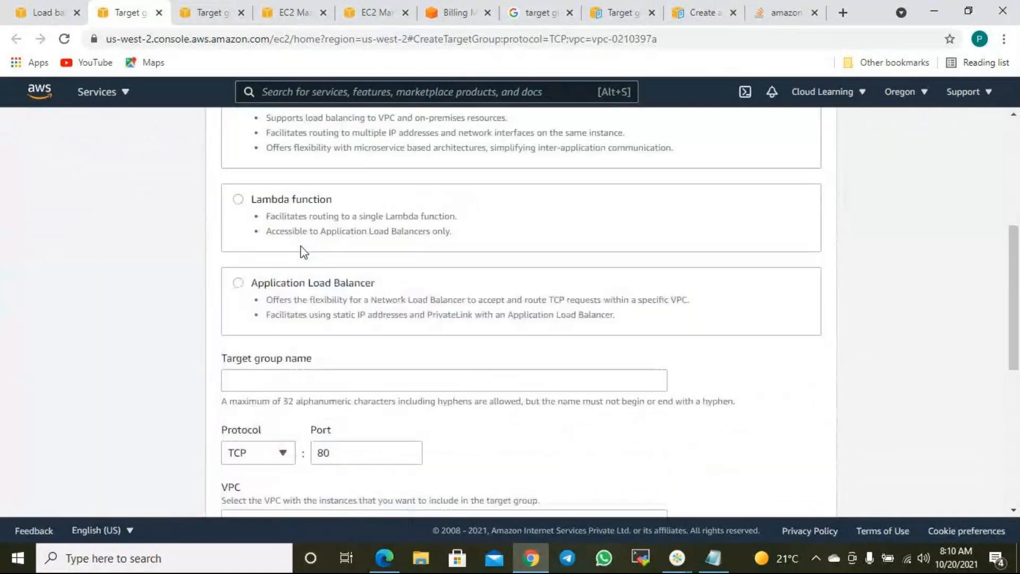
scroll(297, 242, "up", 7)
scroll(255, 202, "down", 8)
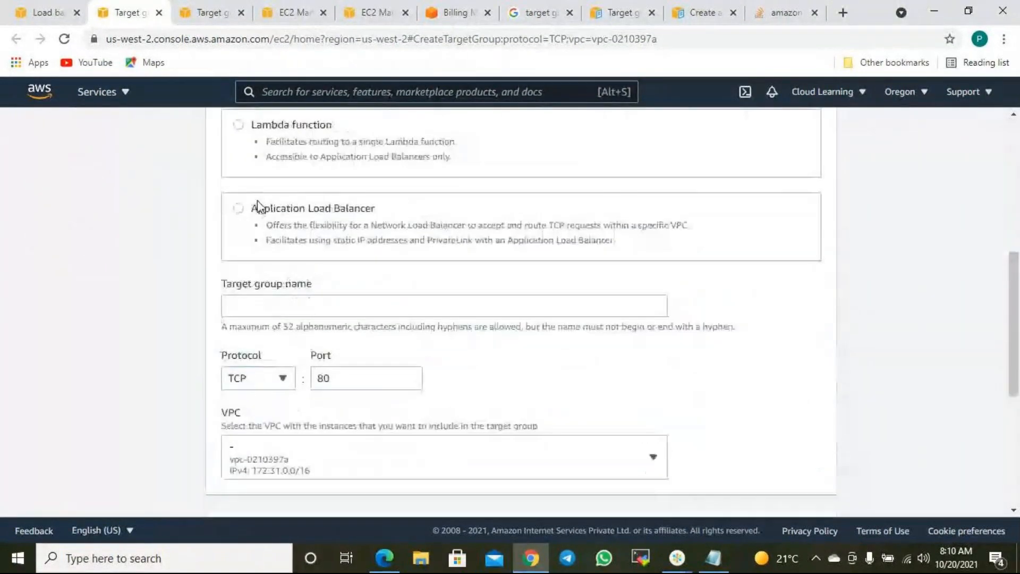
left_click(273, 381)
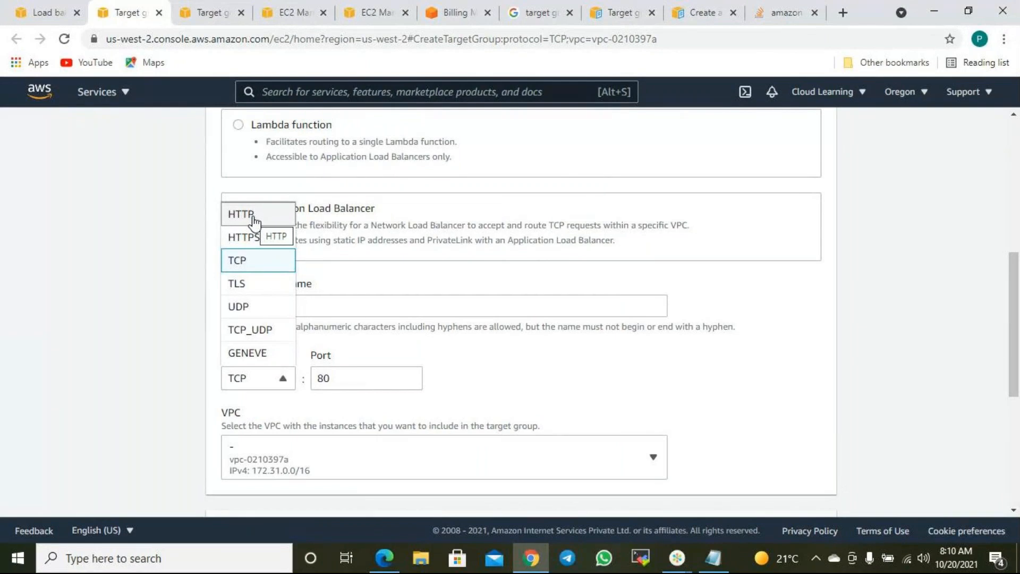
left_click(248, 264)
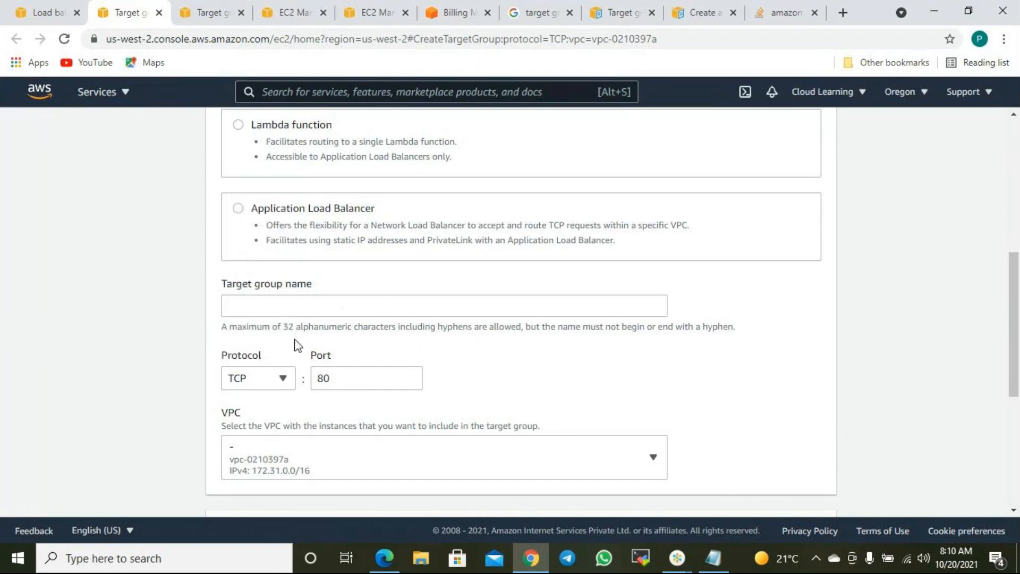
scroll(372, 330, "up", 5)
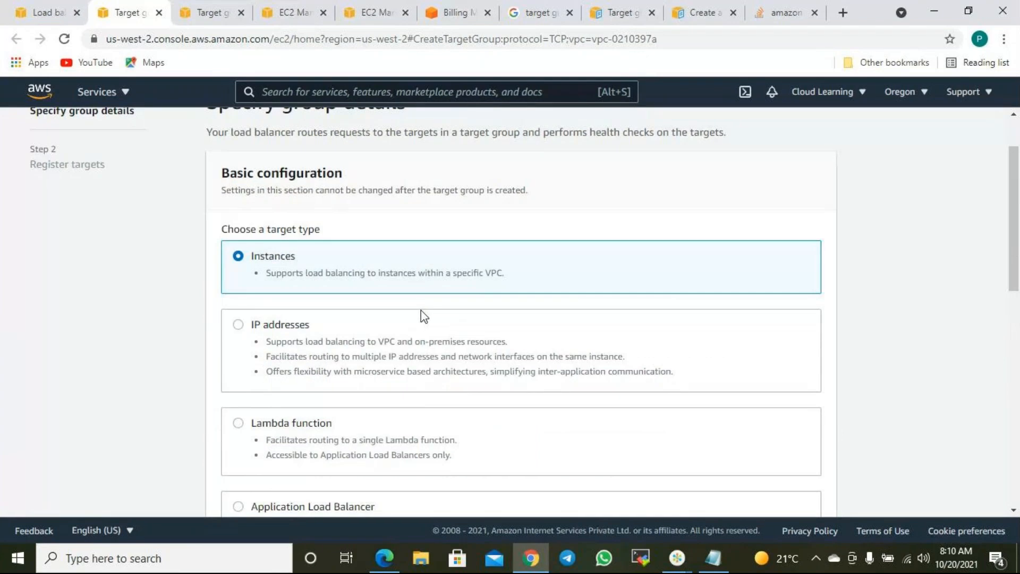
scroll(421, 310, "down", 10)
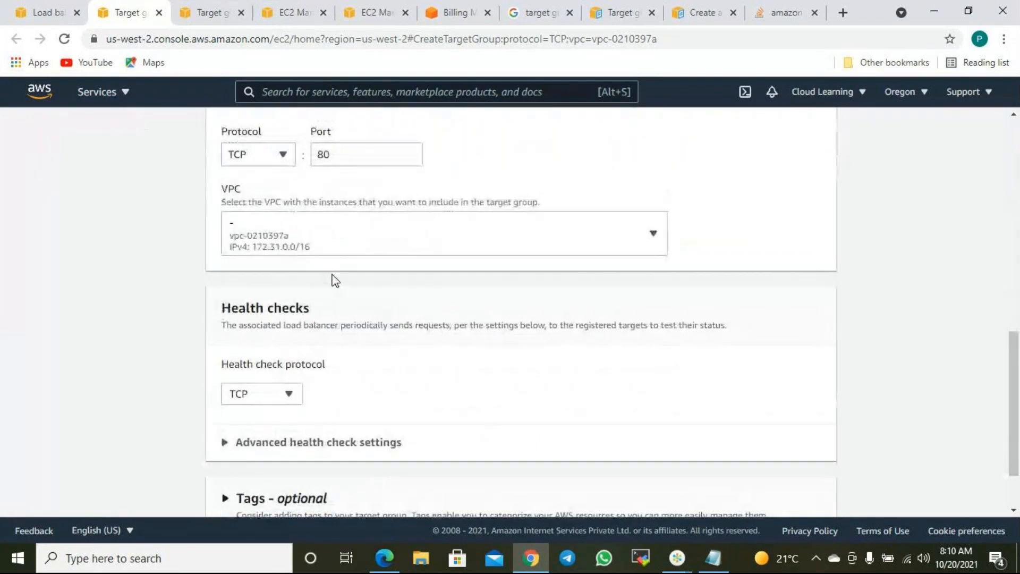
scroll(335, 314, "down", 2)
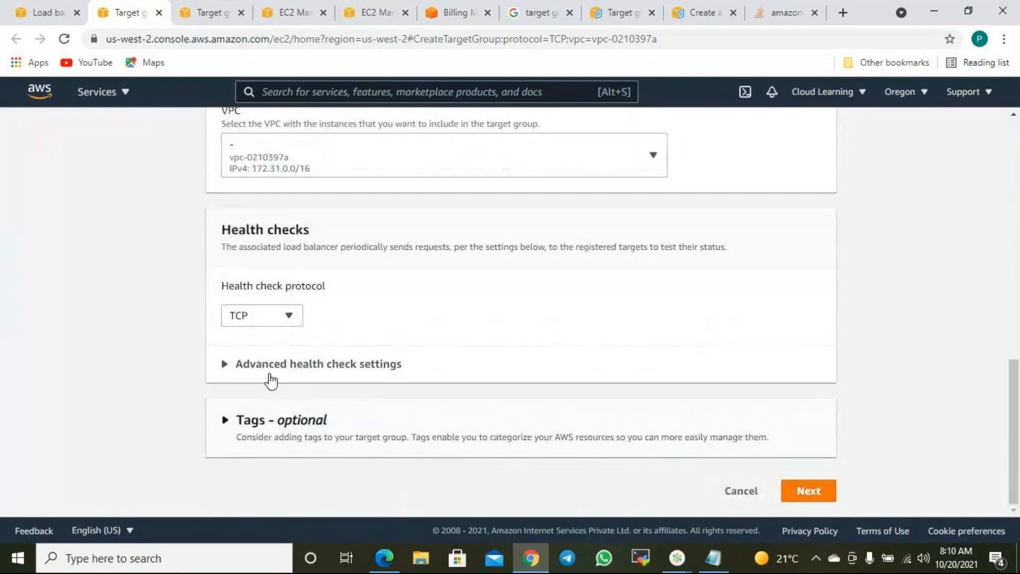
- Expand and collapse the advanced health check settings to review them
left_click(274, 373)
left_click(282, 366)
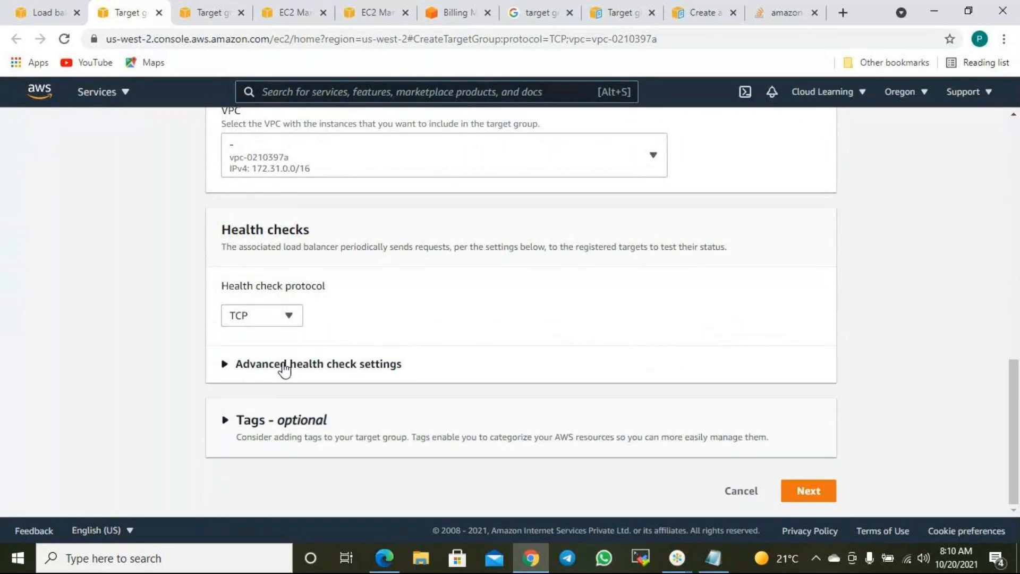
scroll(405, 316, "up", 10)
scroll(409, 294, "up", 3)
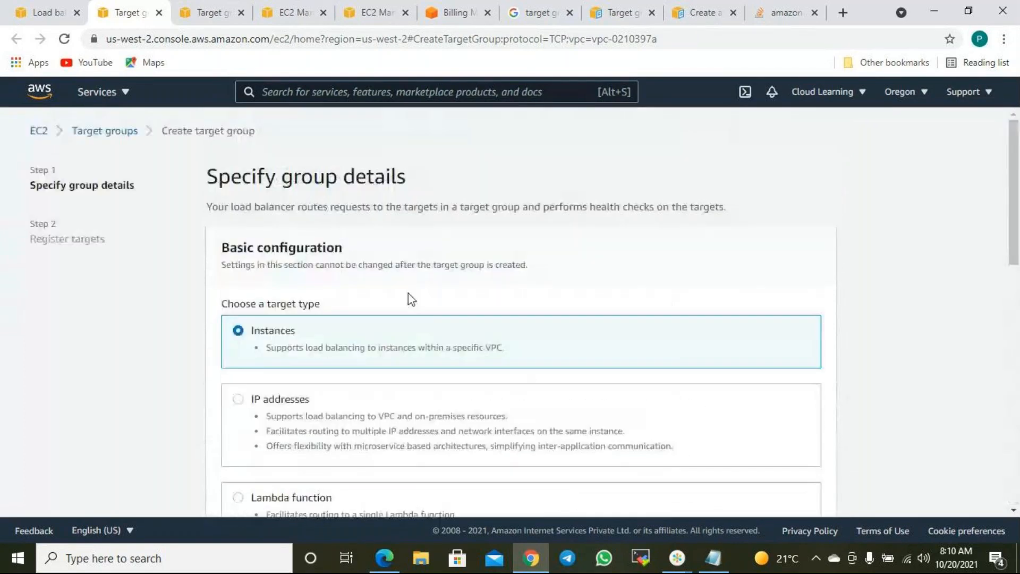
scroll(372, 300, "down", 4)
scroll(312, 310, "down", 4)
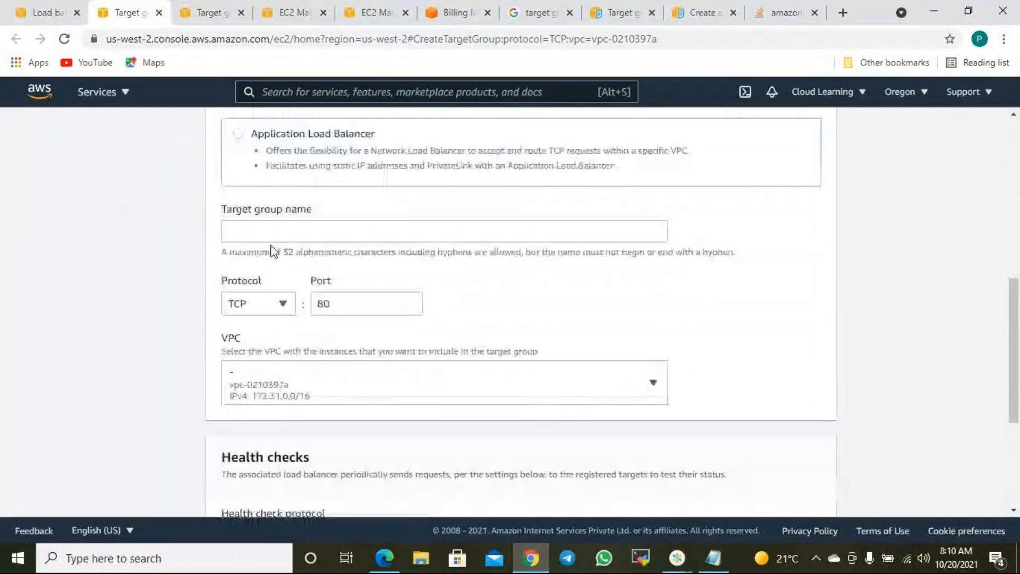
- Name the target group CLSecondTG
left_click(270, 235)
type("CL2")
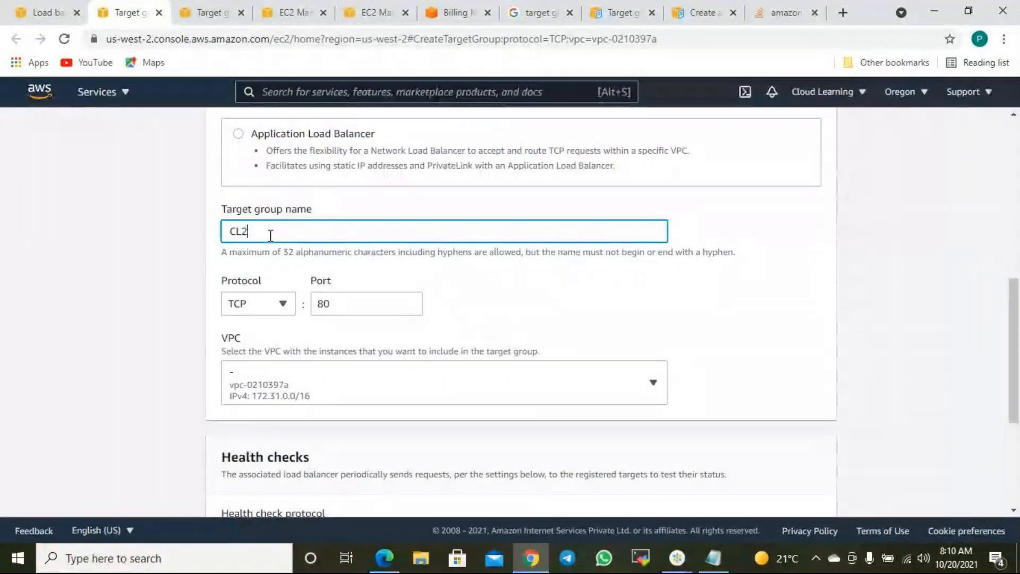
key("BackSpace")
type("SecondTG")
scroll(469, 296, "down", 3)
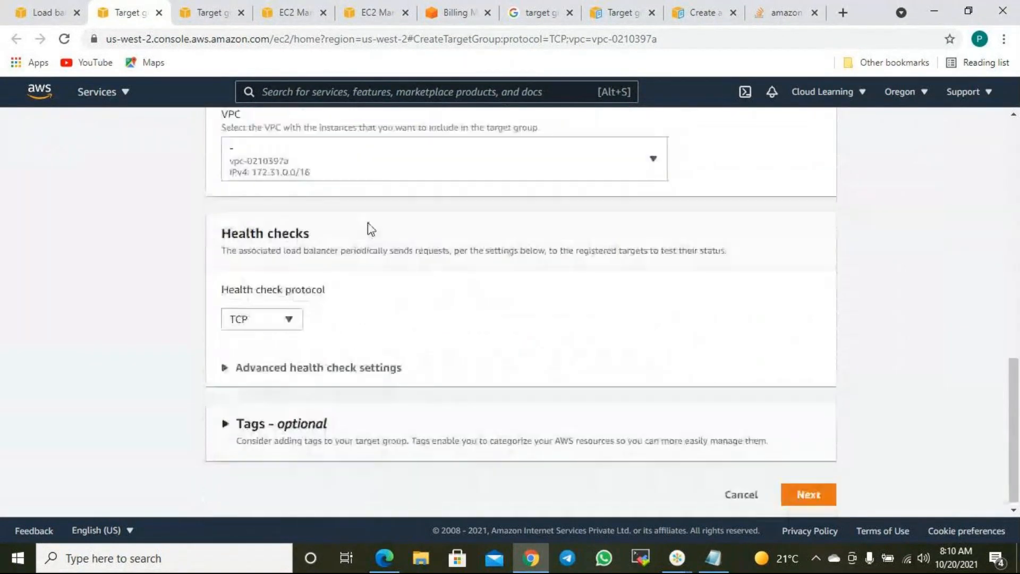
scroll(369, 228, "up", 2)
left_click(266, 229)
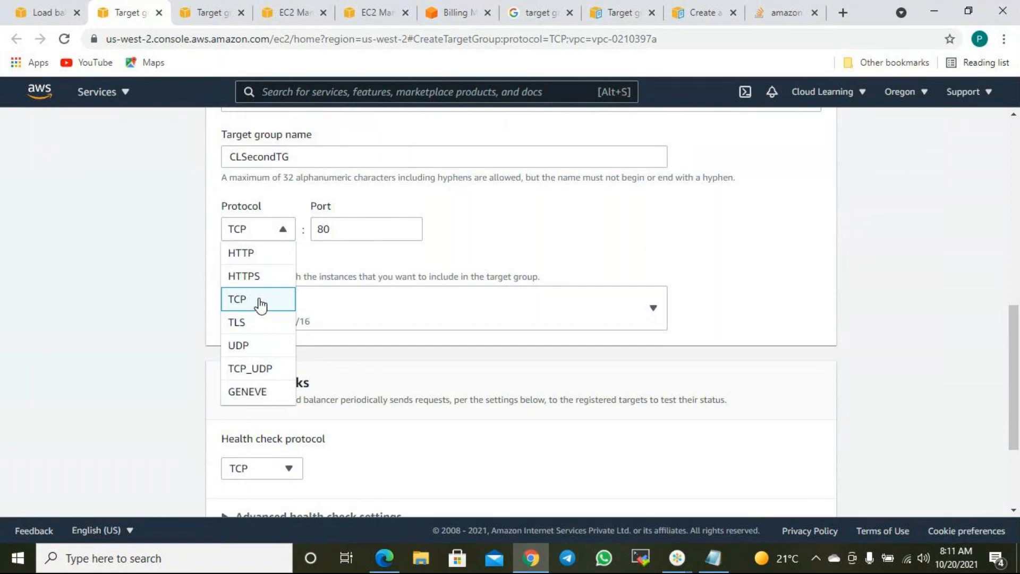
- Register Web Server 1–3 as targets and create the TCP port 80 target group CLSecondTG
left_click(355, 267)
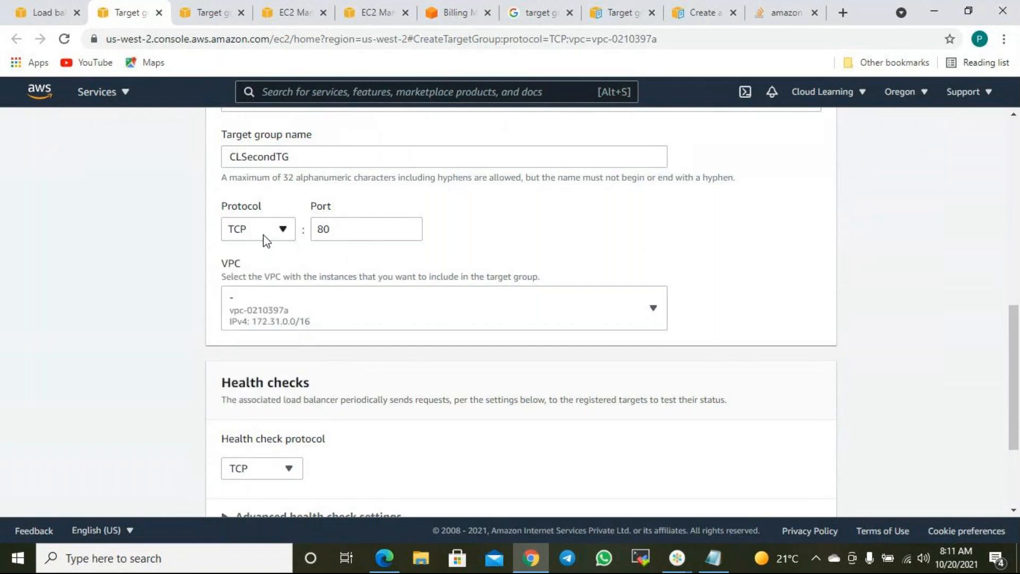
scroll(357, 268, "down", 3)
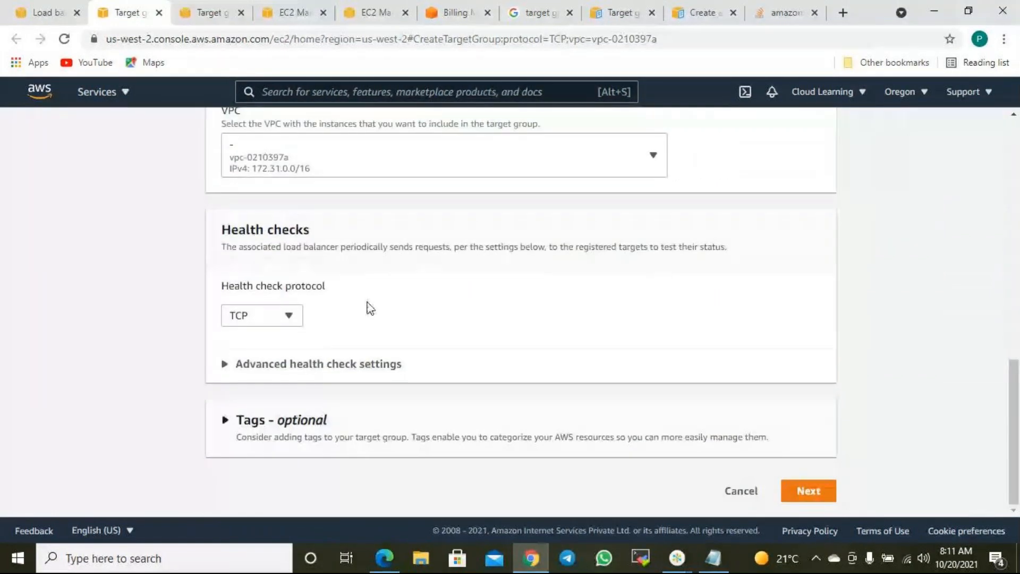
left_click(823, 500)
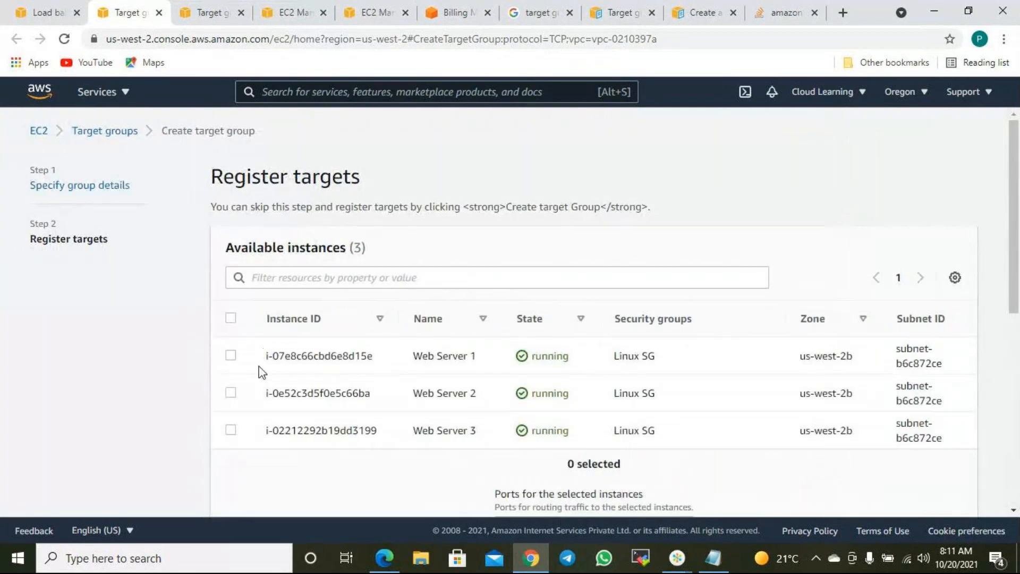
left_click(231, 318)
scroll(706, 444, "down", 8)
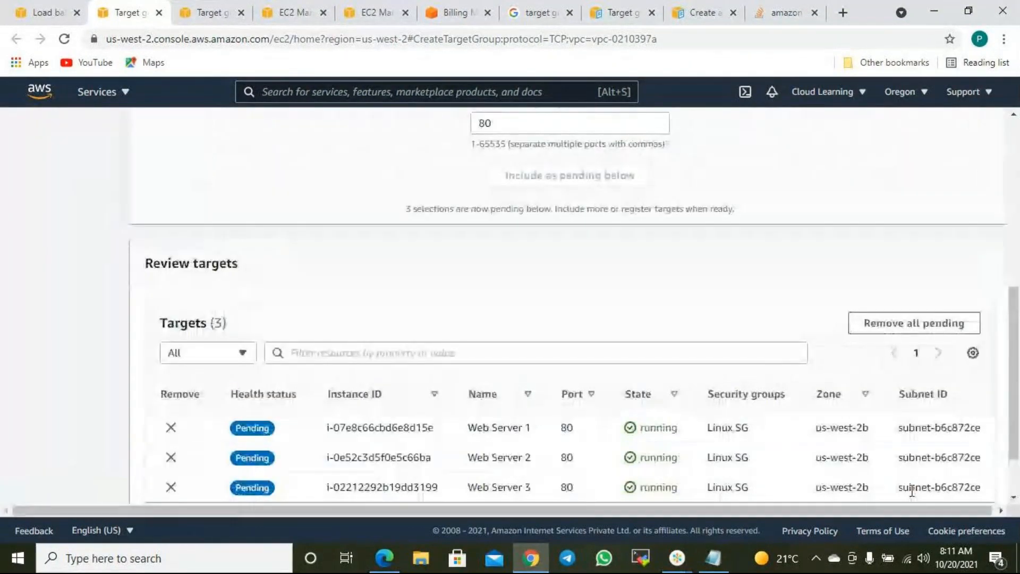
scroll(932, 492, "down", 2)
left_click(934, 486)
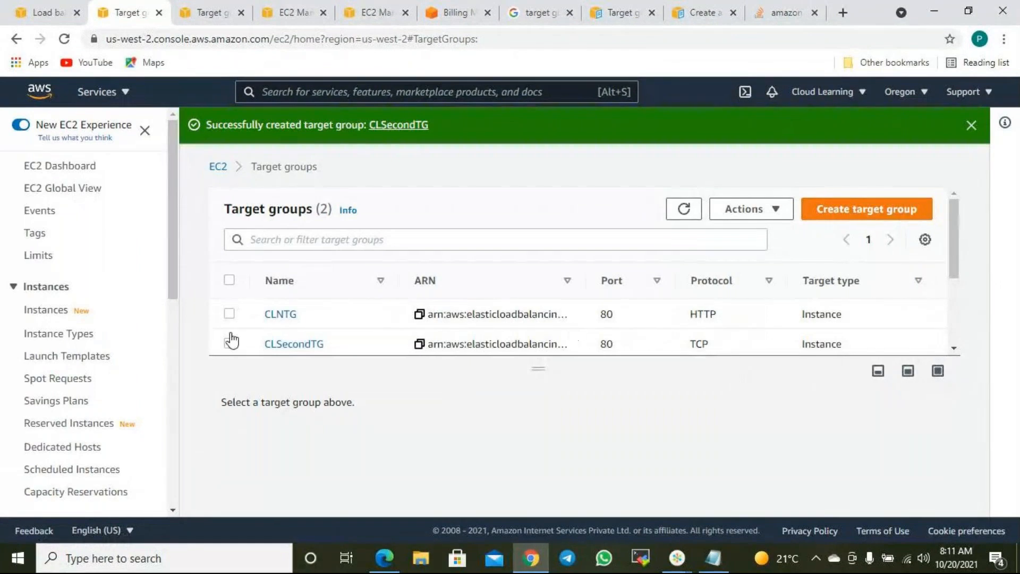
left_click(48, 12)
- Set the TCP:80 listener's default action to forward to CLSecondTG
scroll(478, 300, "up", 8)
scroll(393, 253, "up", 15)
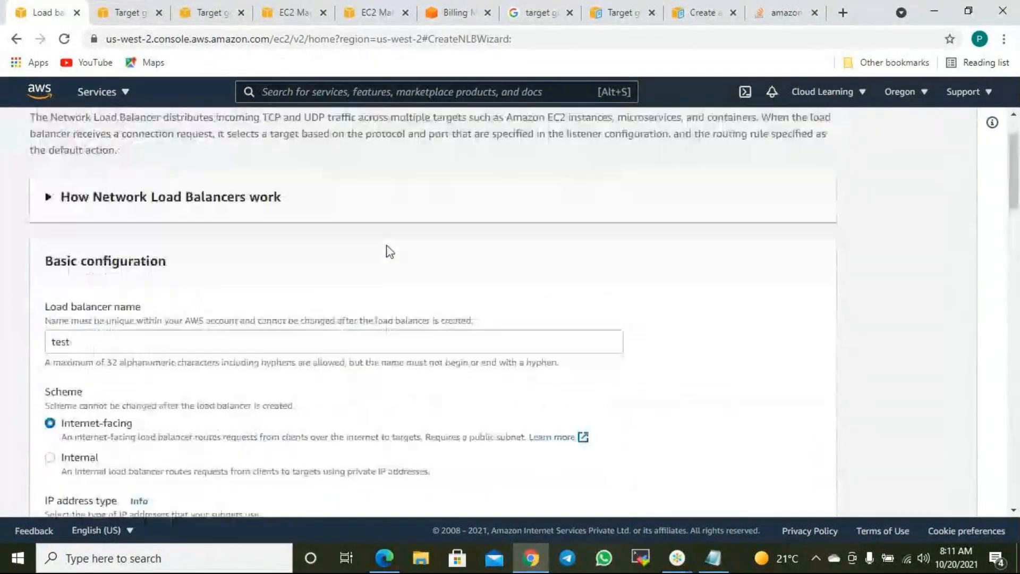
scroll(305, 245, "down", 7)
scroll(304, 246, "down", 5)
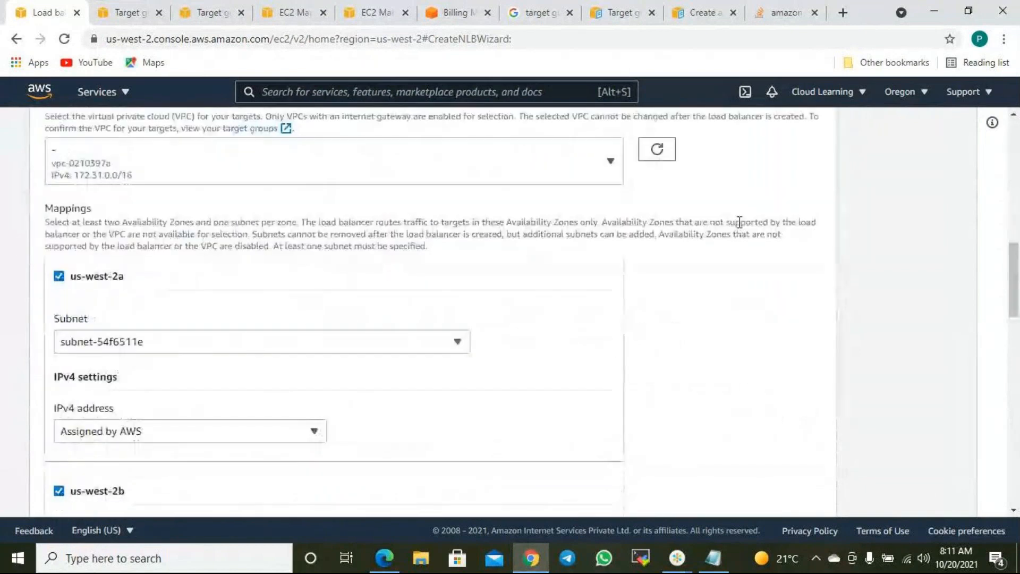
scroll(646, 287, "down", 5)
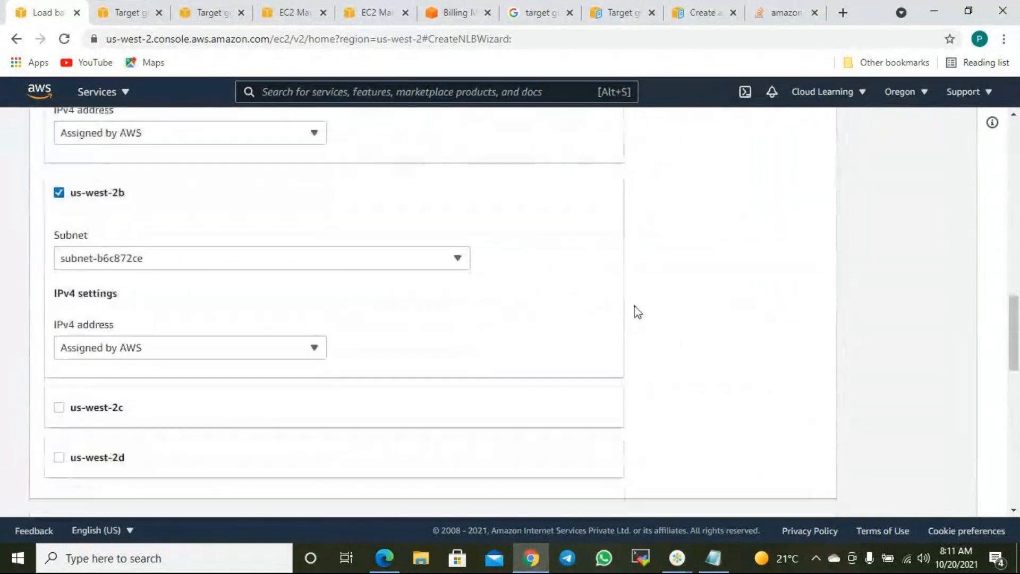
scroll(633, 312, "down", 8)
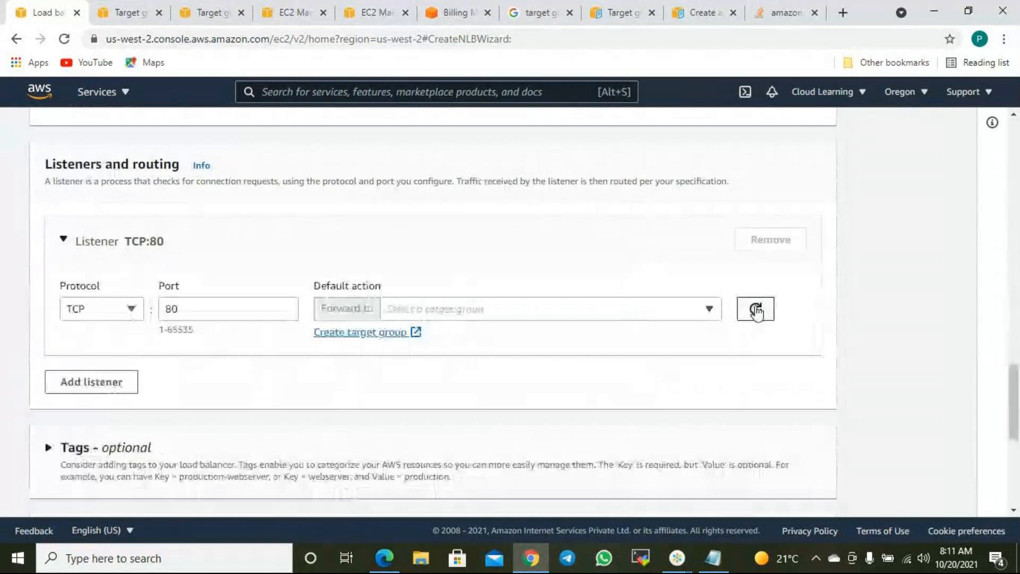
left_click(705, 313)
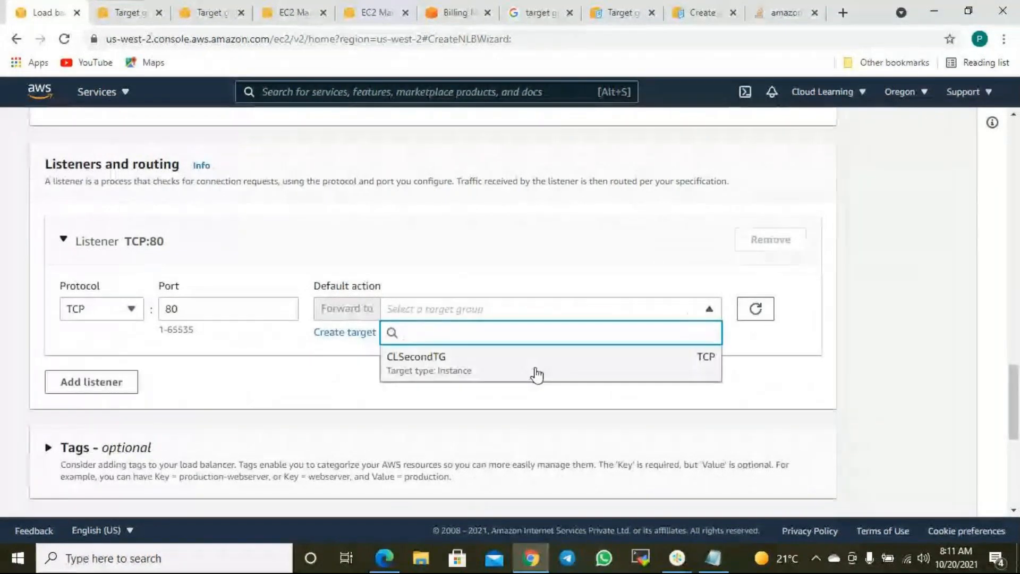
left_click(454, 370)
- Reconfirm CLSecondTG as the forwarding target, review the summary, and create the load balancer test
scroll(551, 303, "up", 8)
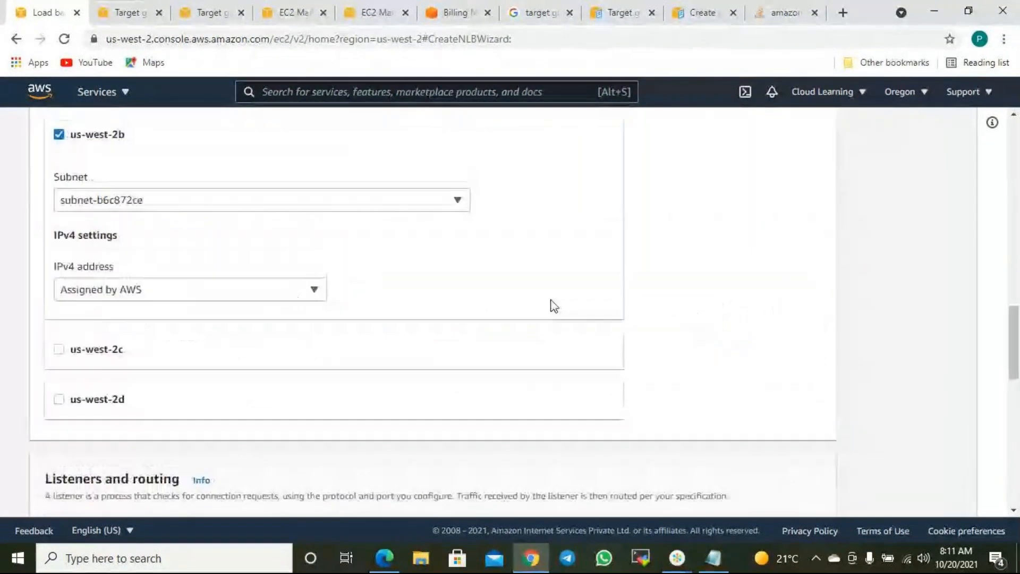
scroll(548, 300, "up", 15)
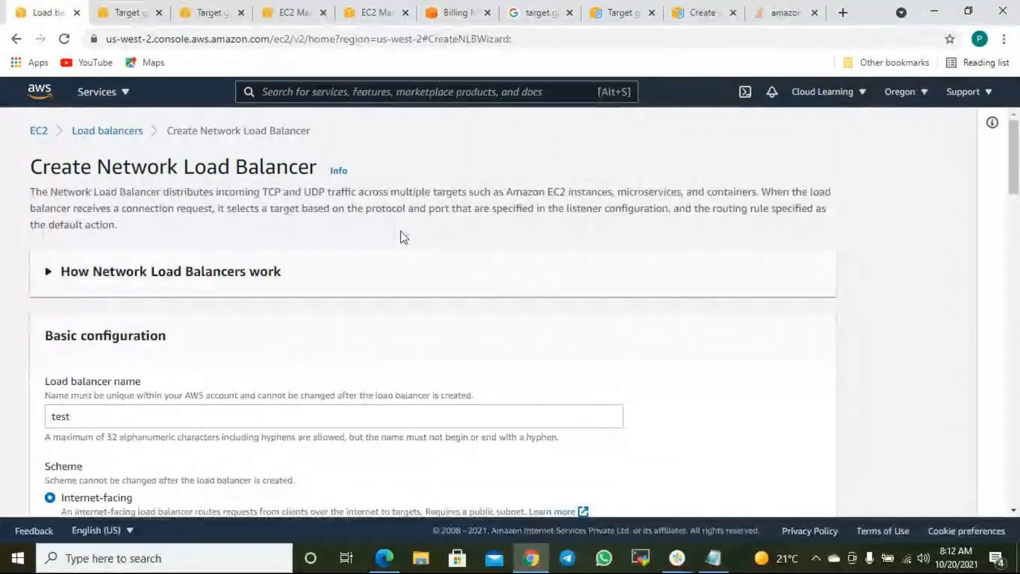
scroll(433, 264, "down", 10)
scroll(433, 264, "down", 12)
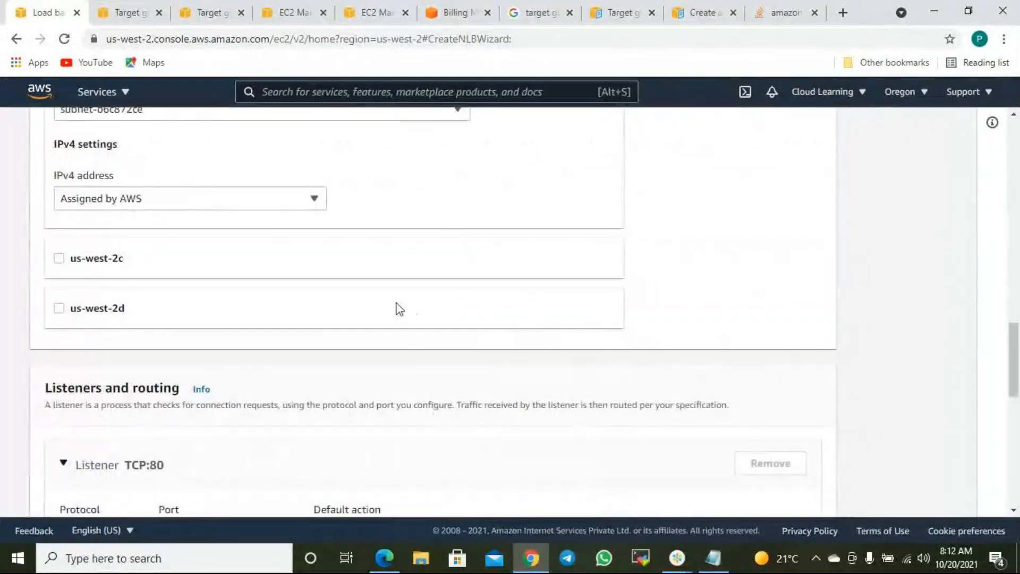
scroll(396, 308, "up", 4)
scroll(403, 307, "down", 8)
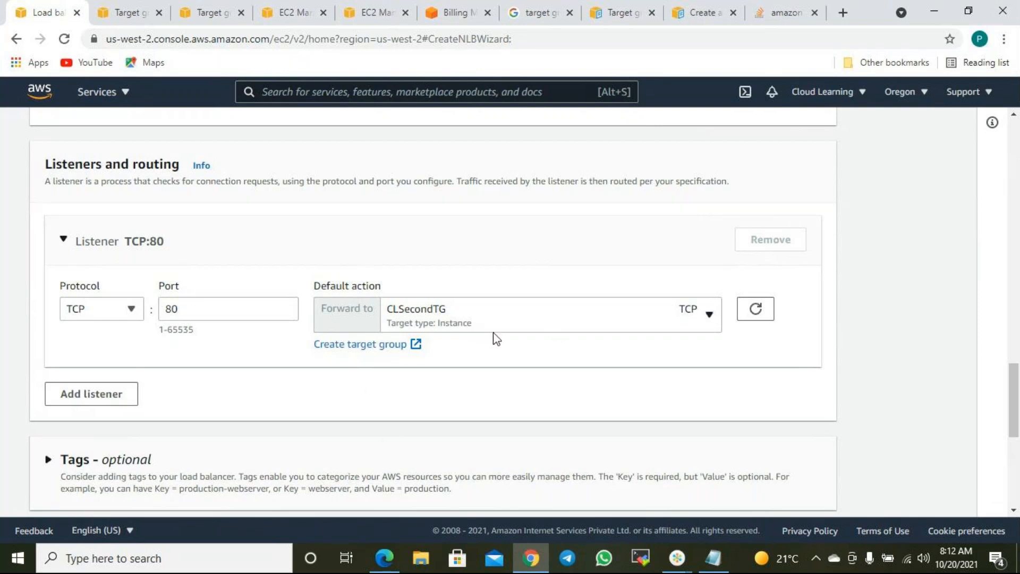
left_click(511, 316)
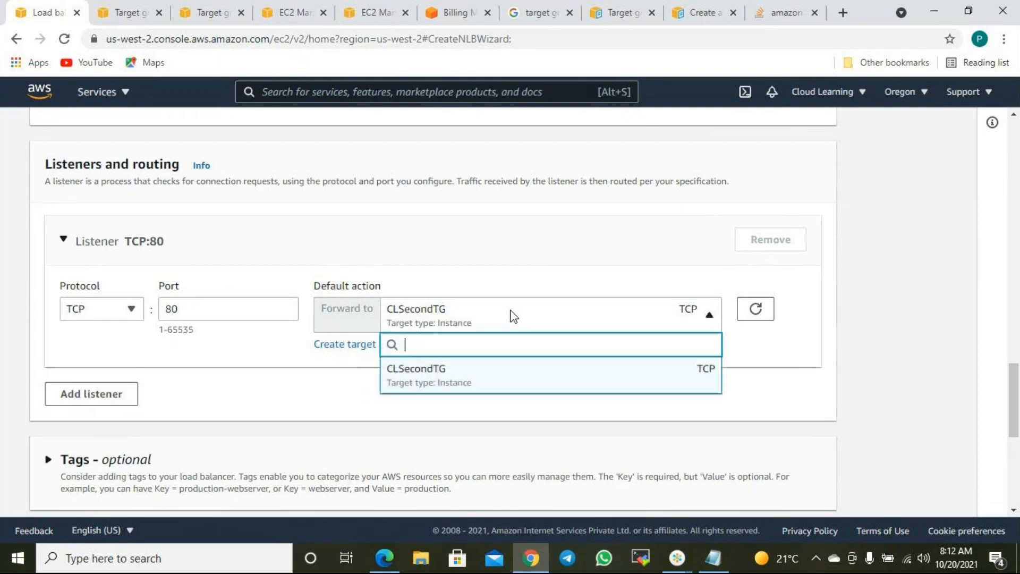
left_click(474, 382)
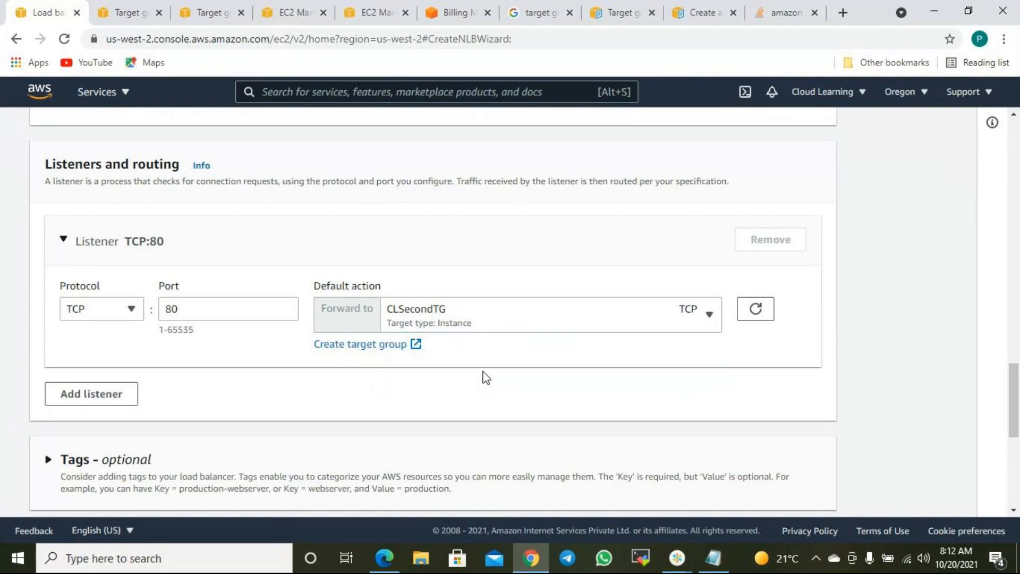
scroll(678, 406, "down", 7)
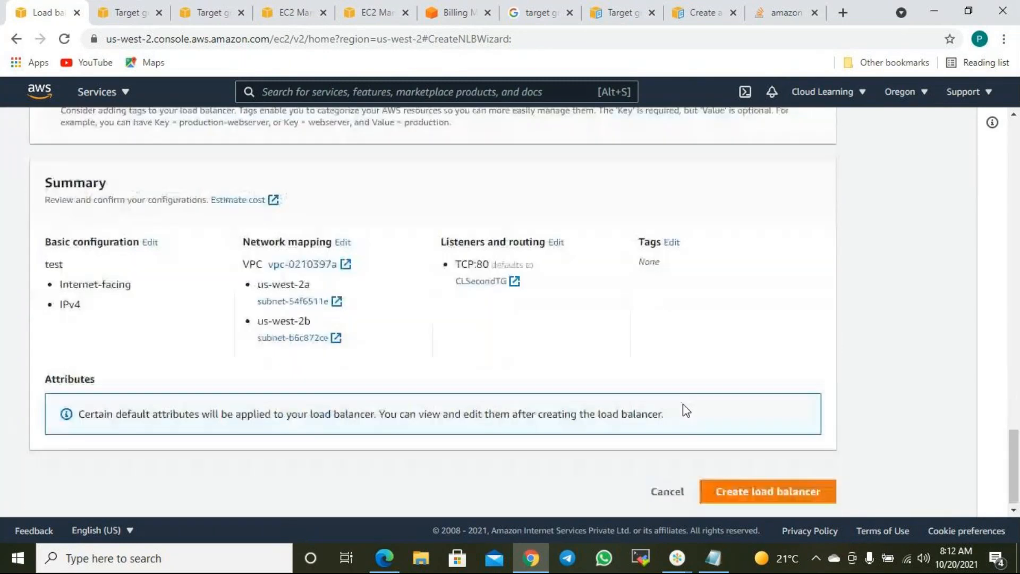
scroll(804, 359, "up", 10)
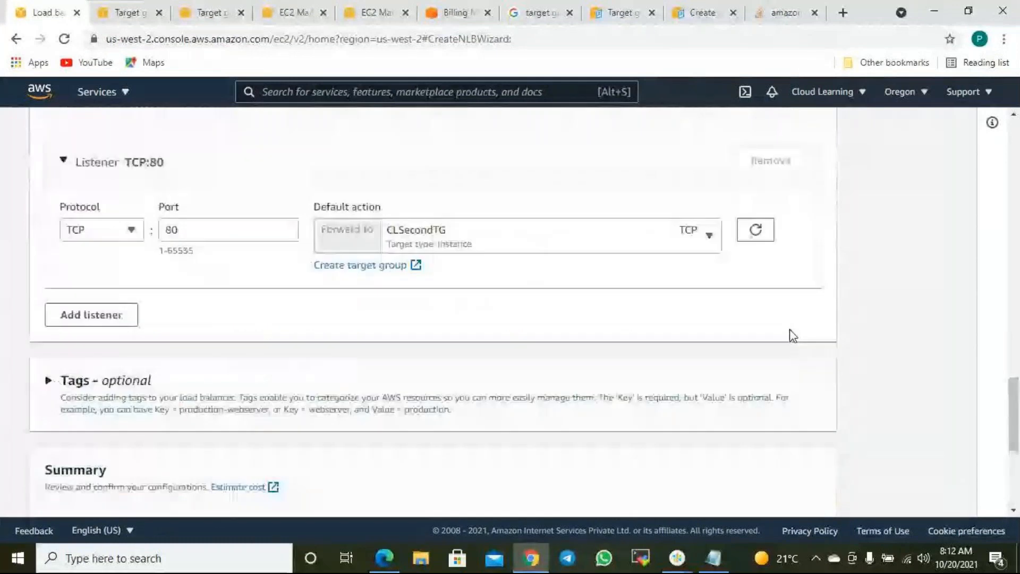
scroll(791, 332, "up", 10)
scroll(764, 348, "down", 5)
scroll(761, 345, "down", 10)
left_click(807, 491)
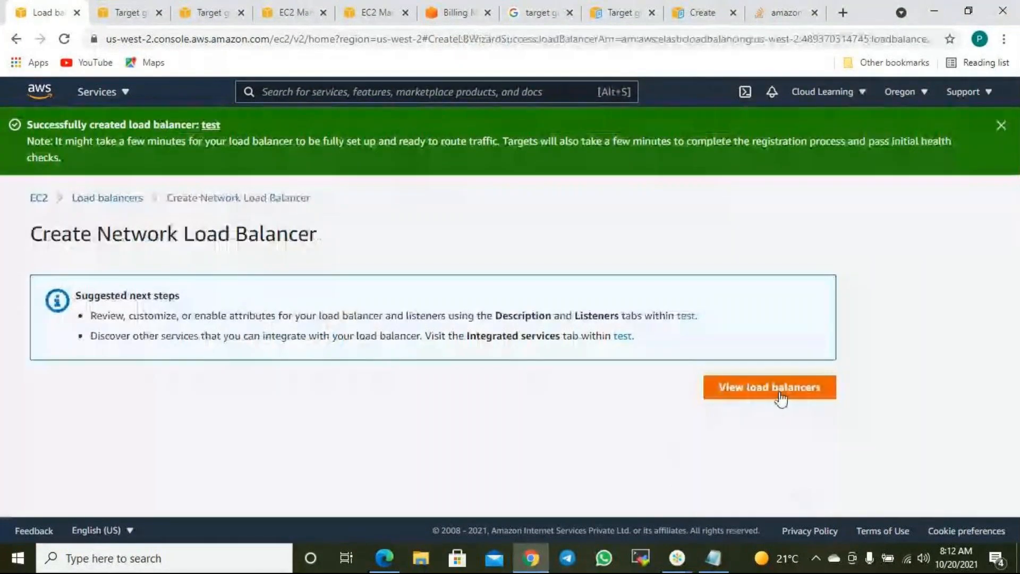
- Clear the search filter to list all load balancers, then view test's TCP:80 listener to CLSecondTG
left_click(786, 394)
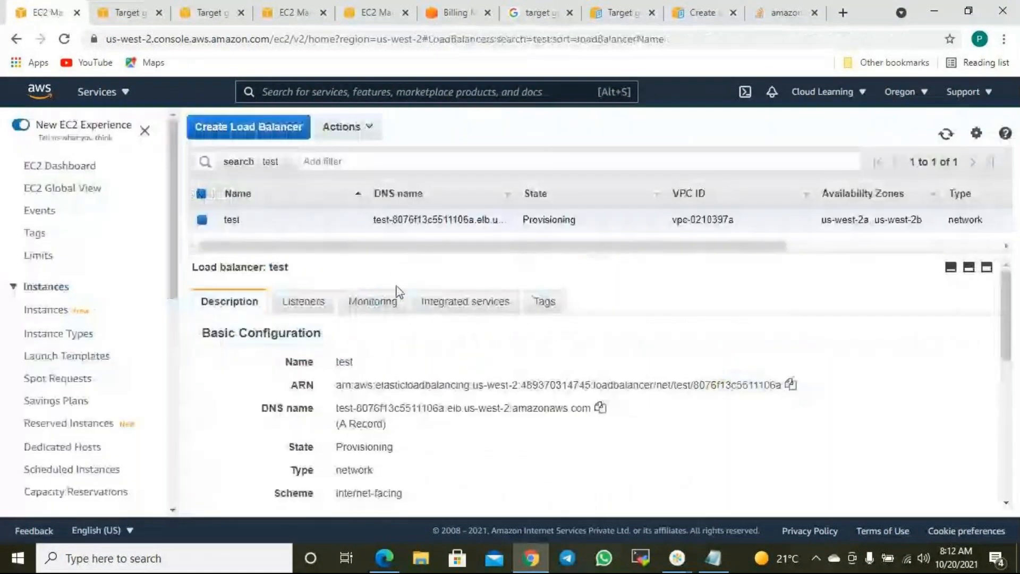
left_click(315, 163)
key("BackSpace")
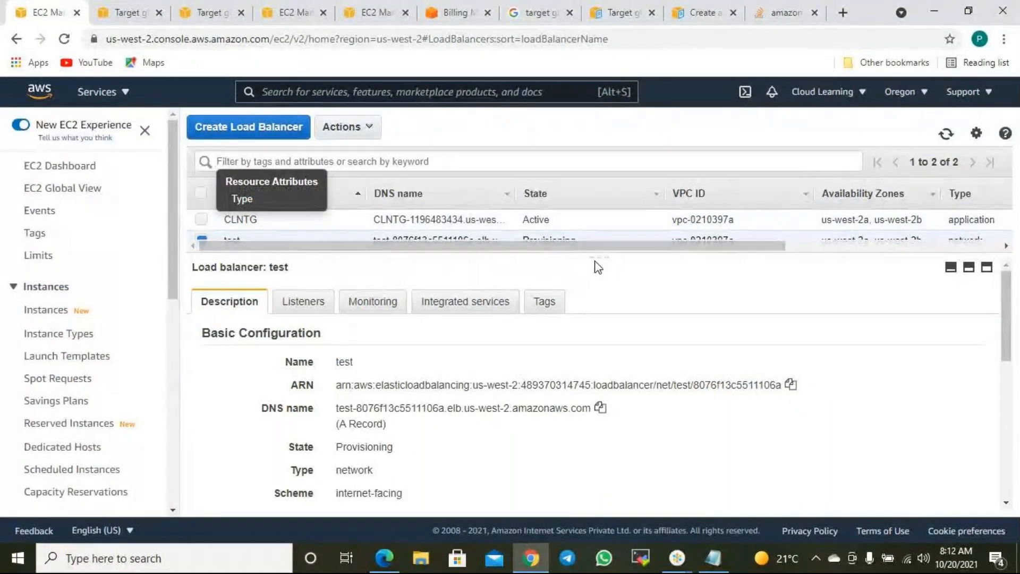
left_click_drag(594, 256, 587, 332)
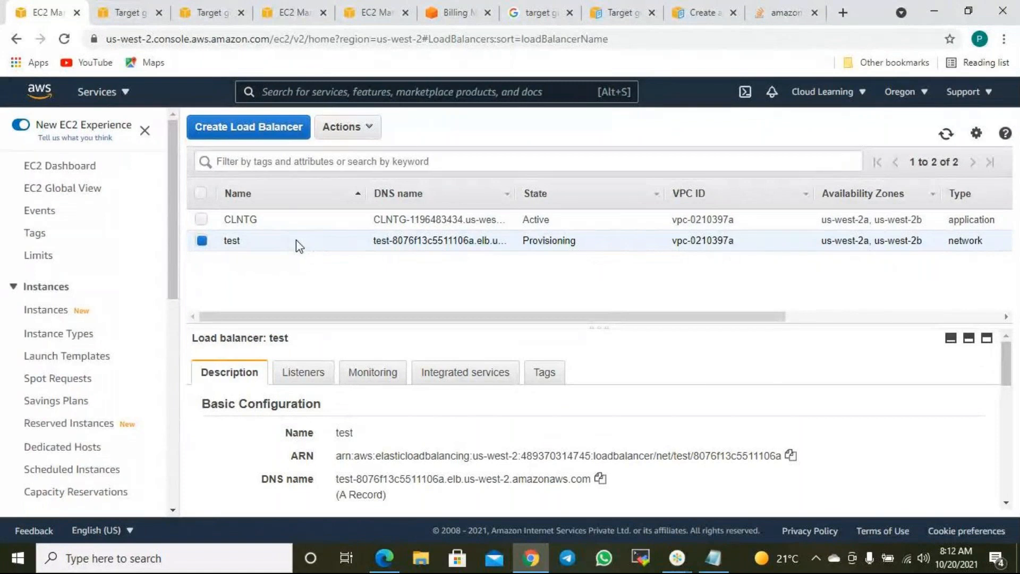
left_click(300, 371)
scroll(627, 457, "down", 1)
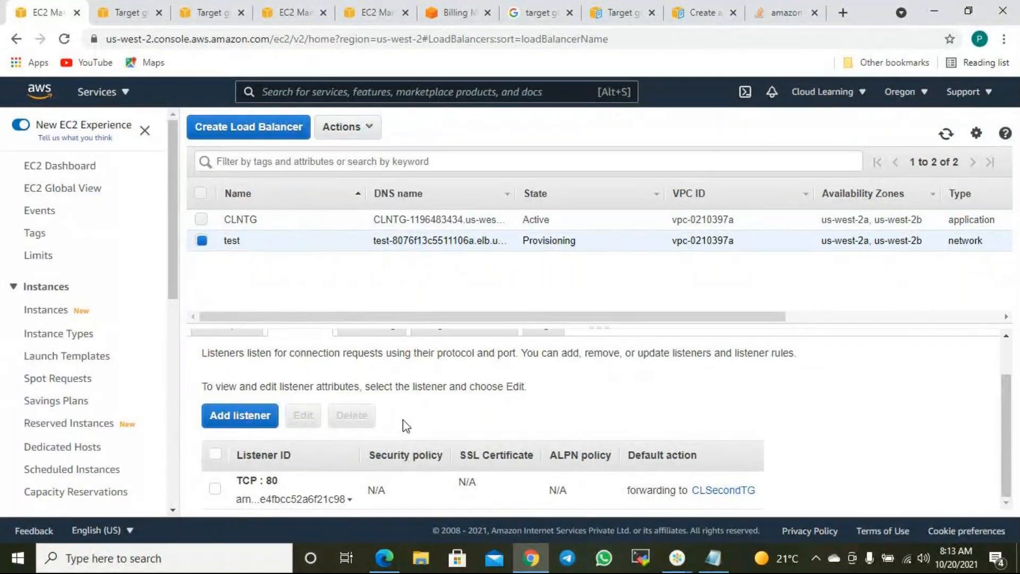
left_click_drag(514, 324, 510, 269)
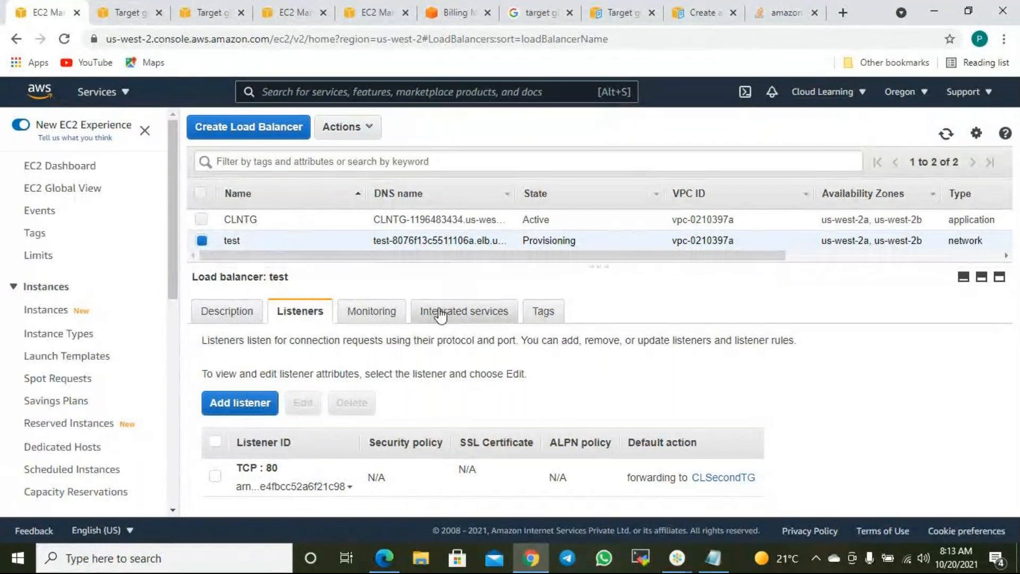
- Compare the details and types of the CLNTG and test load balancers
left_click(314, 219)
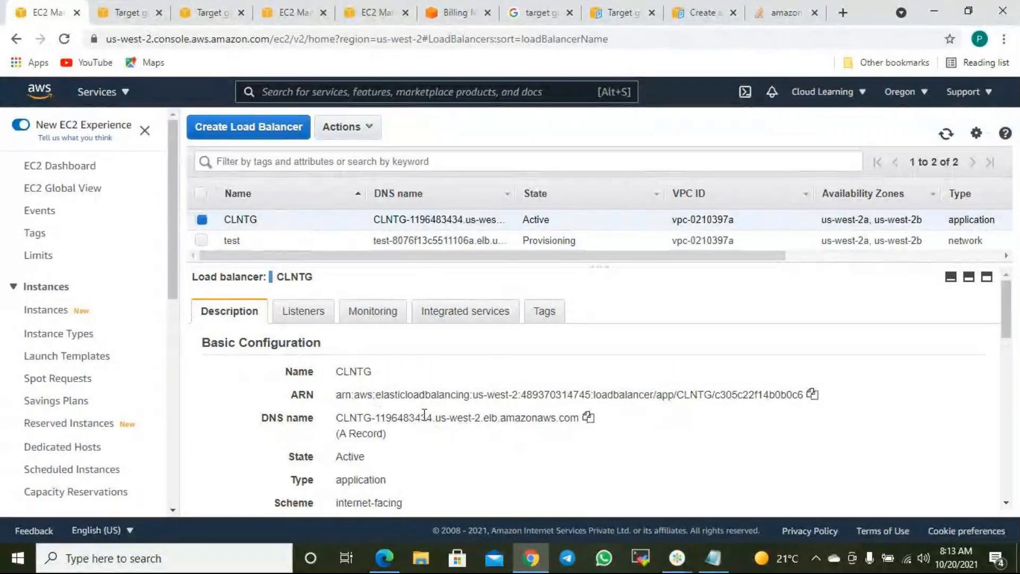
scroll(385, 418, "down", 3)
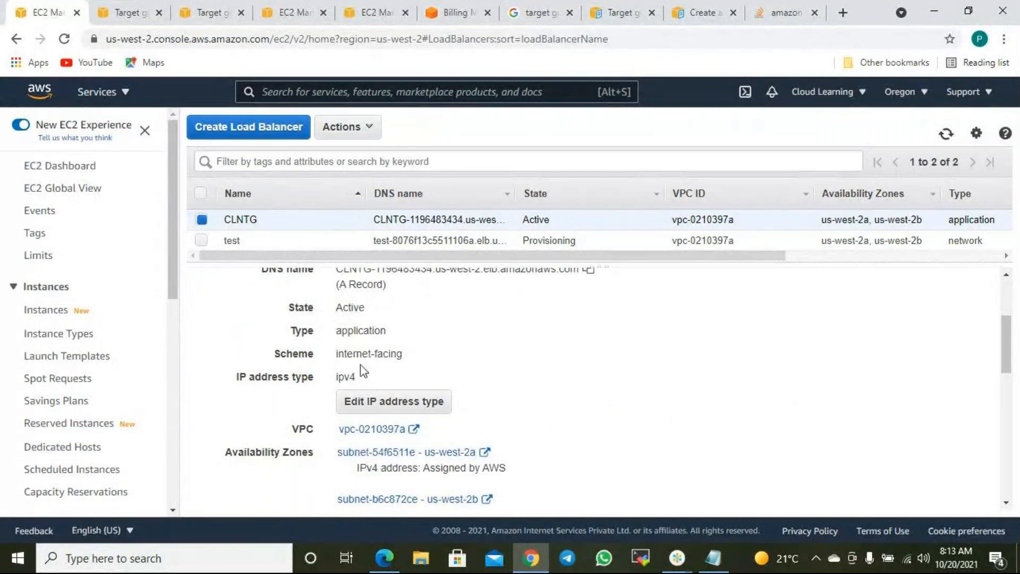
left_click_drag(344, 336, 386, 333)
left_click(254, 219)
left_click(269, 242)
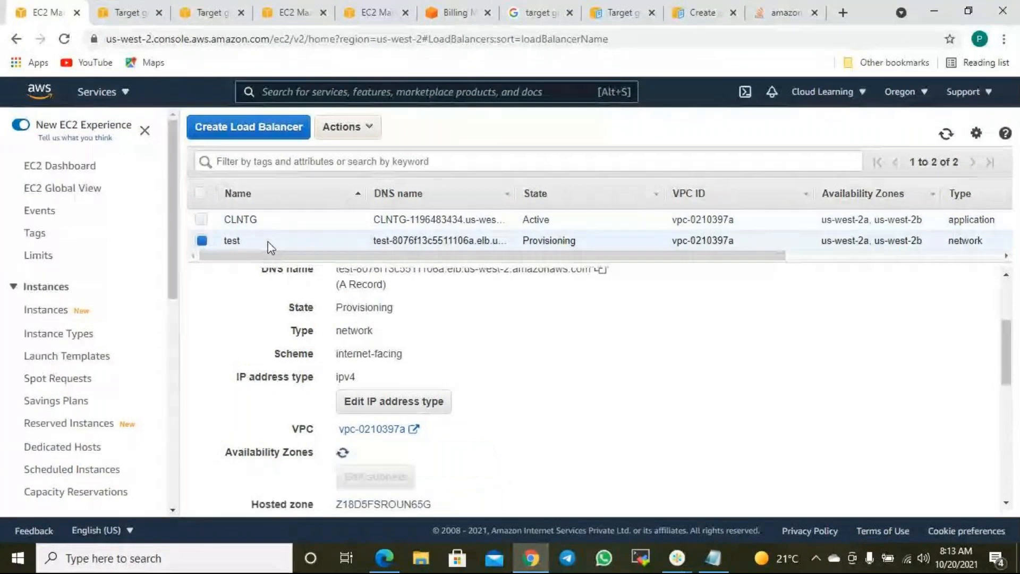
left_click(244, 220)
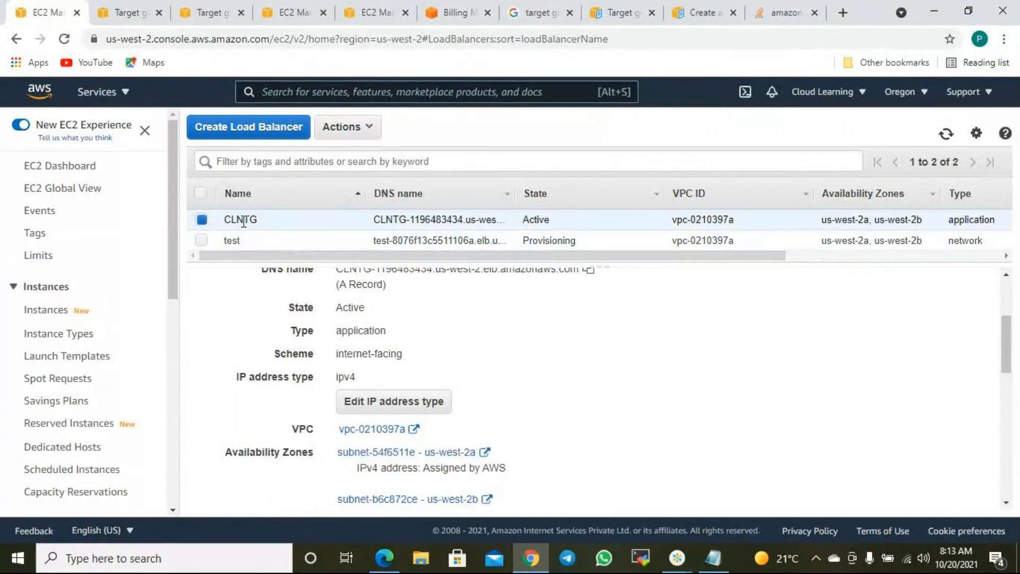
left_click_drag(254, 222, 270, 227)
left_click(365, 332)
- Copy the DNS name of the test network load balancer
left_click(267, 242)
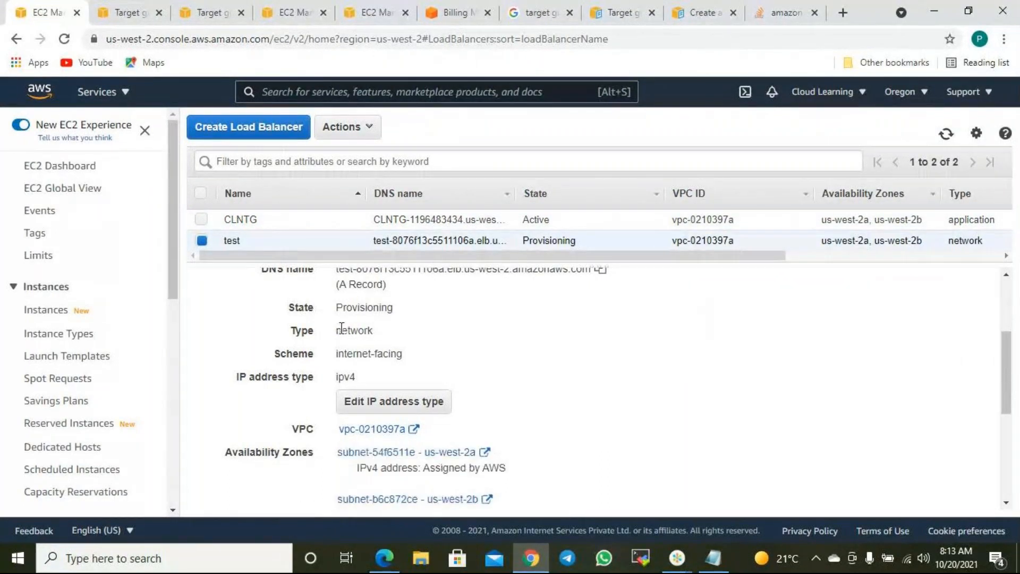
left_click_drag(340, 330, 392, 337)
scroll(510, 351, "up", 3)
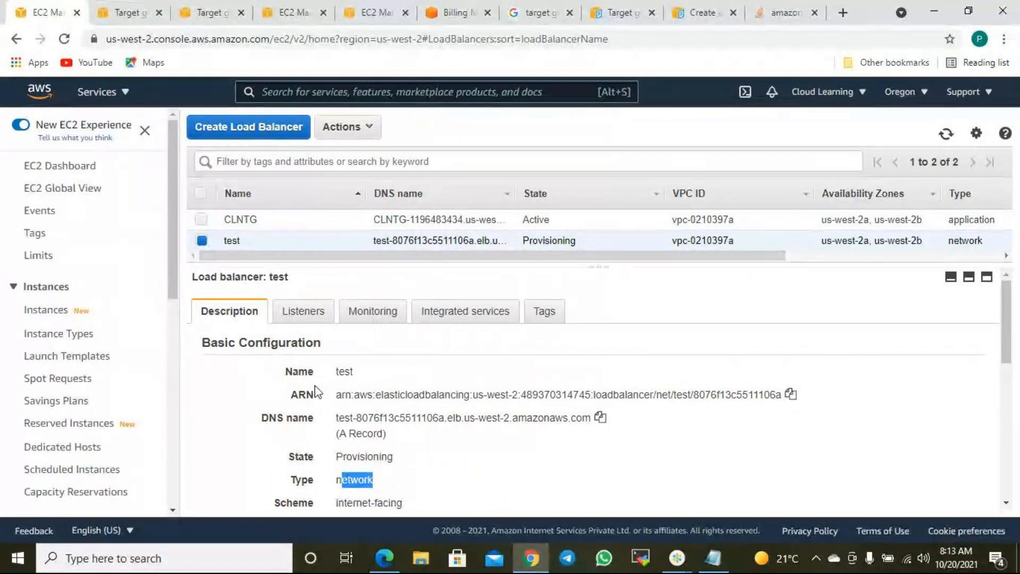
left_click(600, 418)
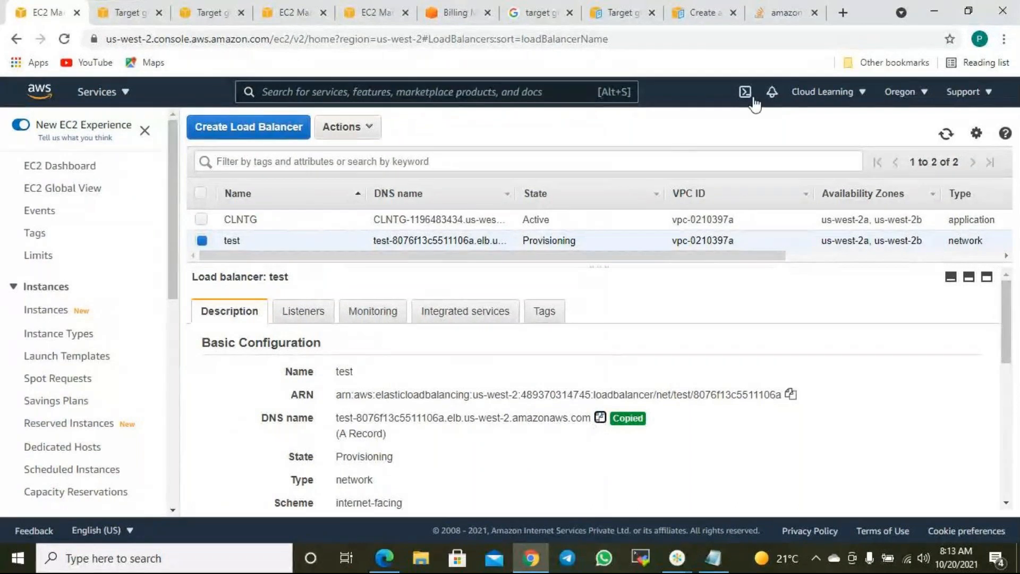
- Paste the test load balancer's DNS name into a Chrome tab and load it
left_click(784, 12)
left_click(489, 39)
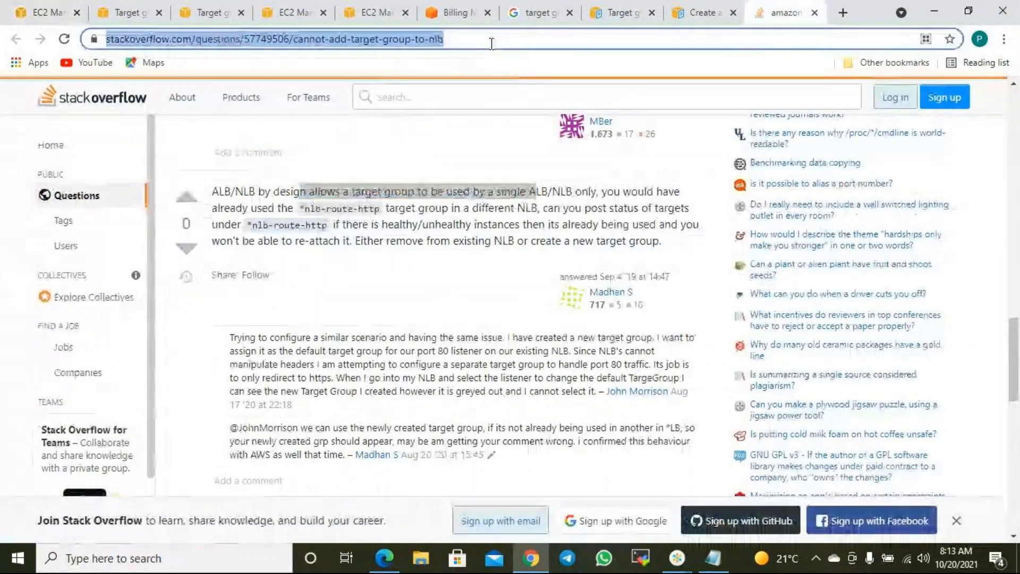
key("ctrl+v")
key("Return")
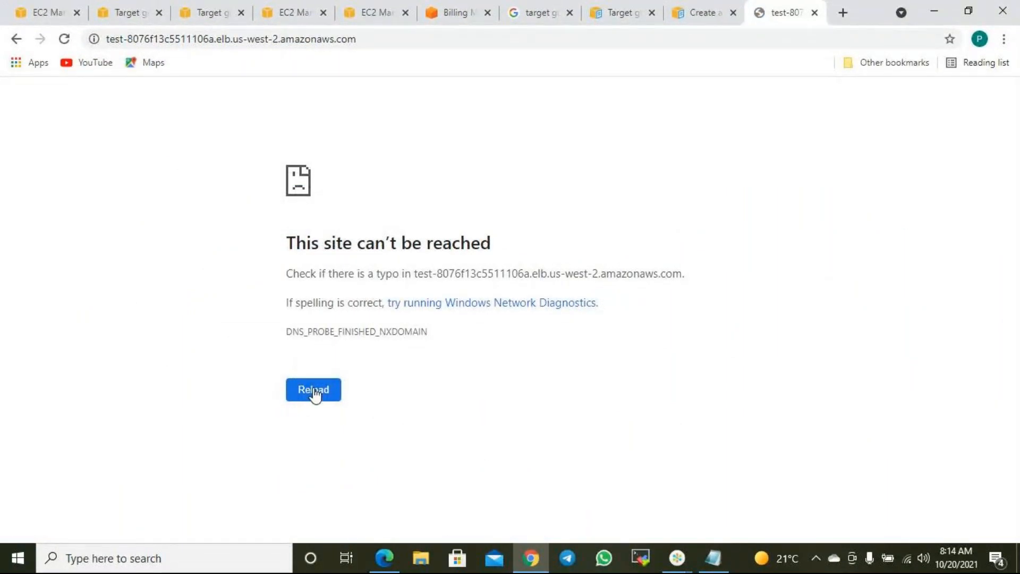
- Close the documentation, Google, Billing and duplicate console tabs, then refresh the load balancer list
left_click(709, 13)
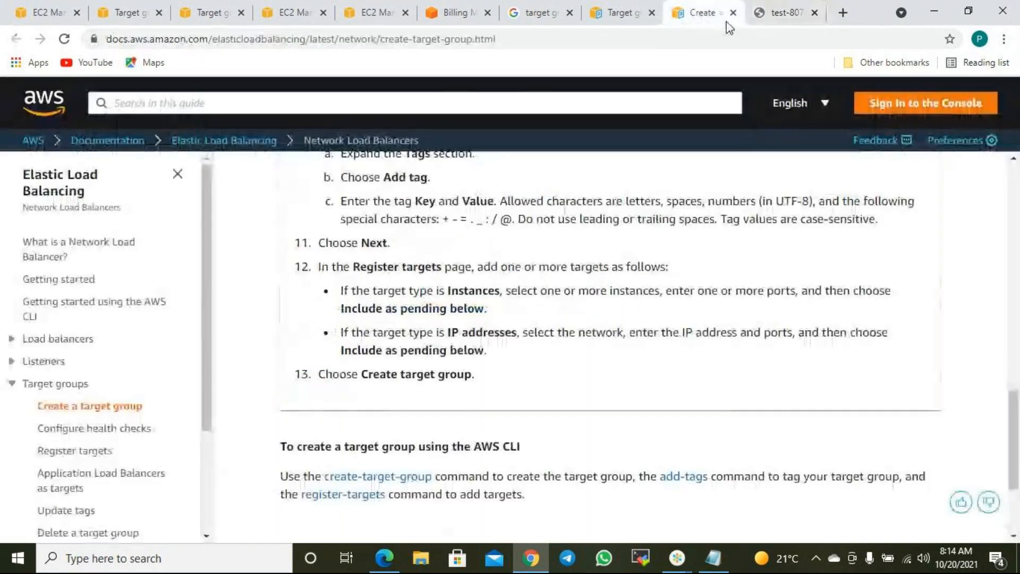
left_click(733, 13)
left_click(621, 11)
left_click(651, 12)
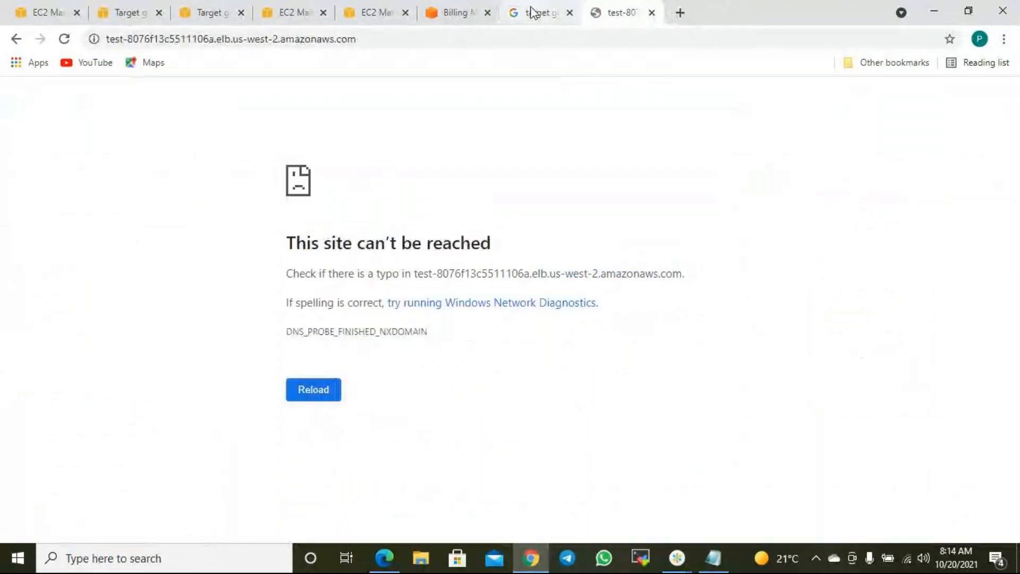
left_click(534, 12)
left_click(570, 12)
left_click(456, 13)
left_click(488, 13)
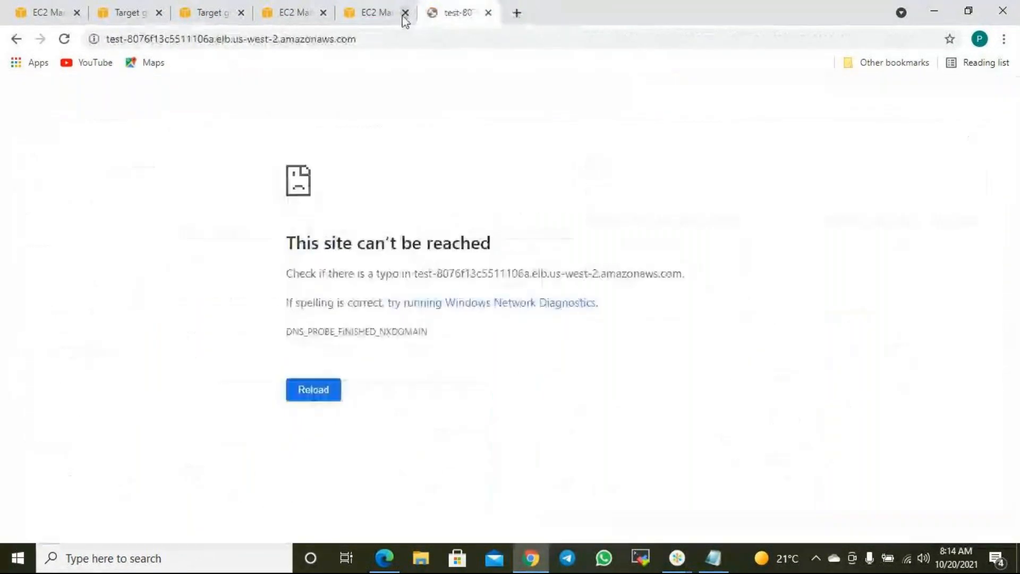
left_click(376, 12)
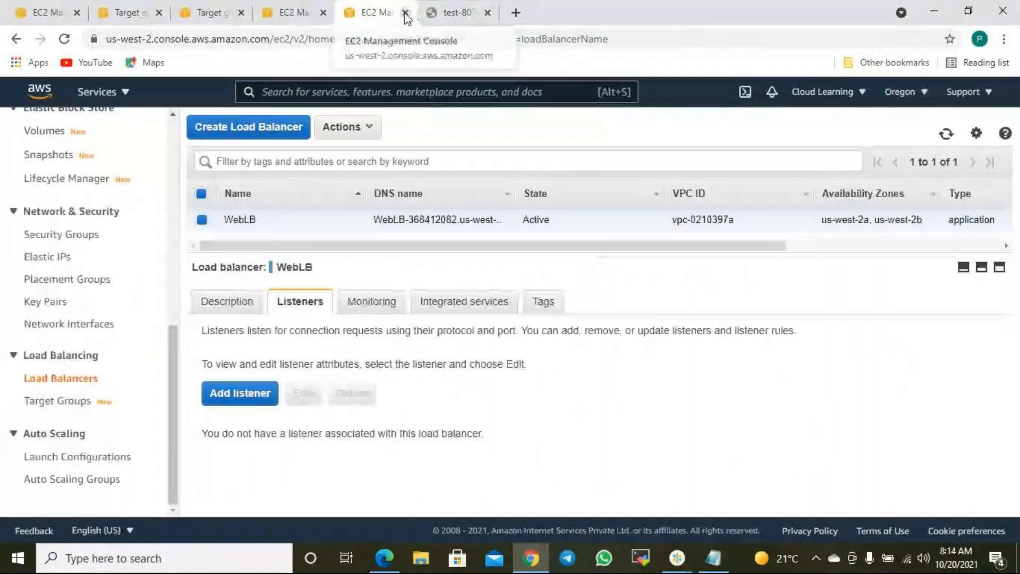
left_click(406, 13)
left_click(285, 12)
left_click(323, 13)
left_click(206, 15)
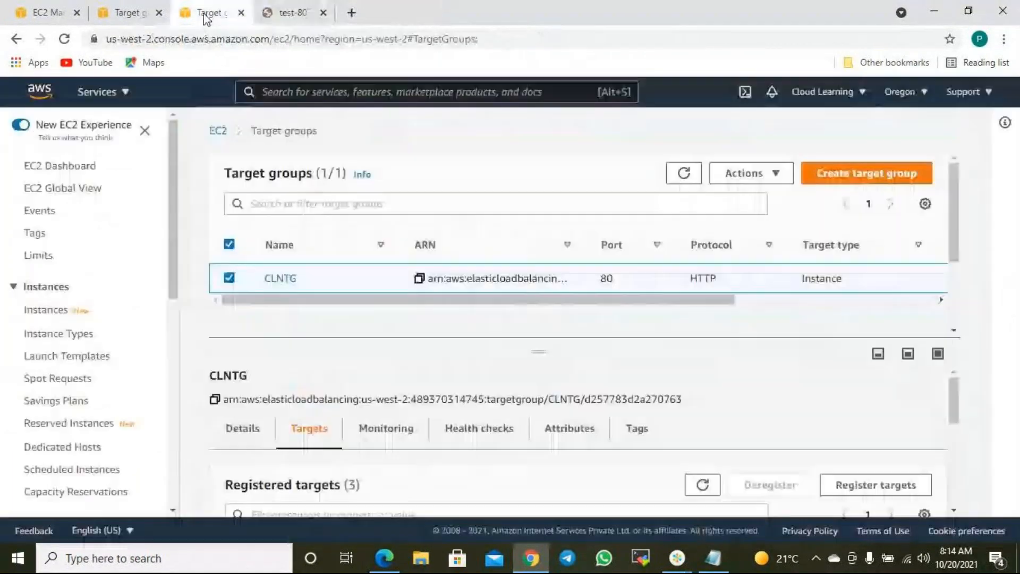
left_click(241, 13)
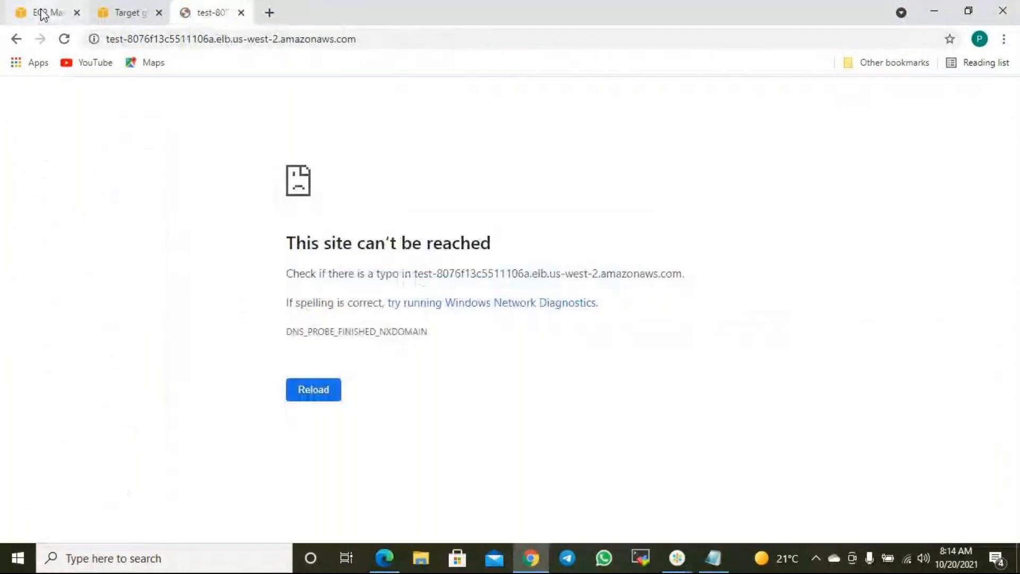
left_click(41, 13)
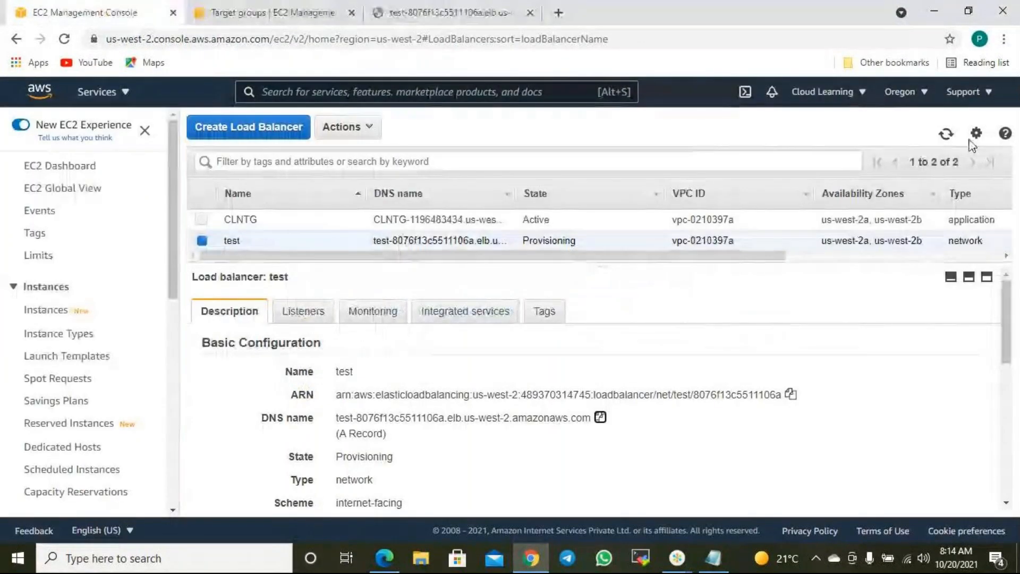
left_click(946, 134)
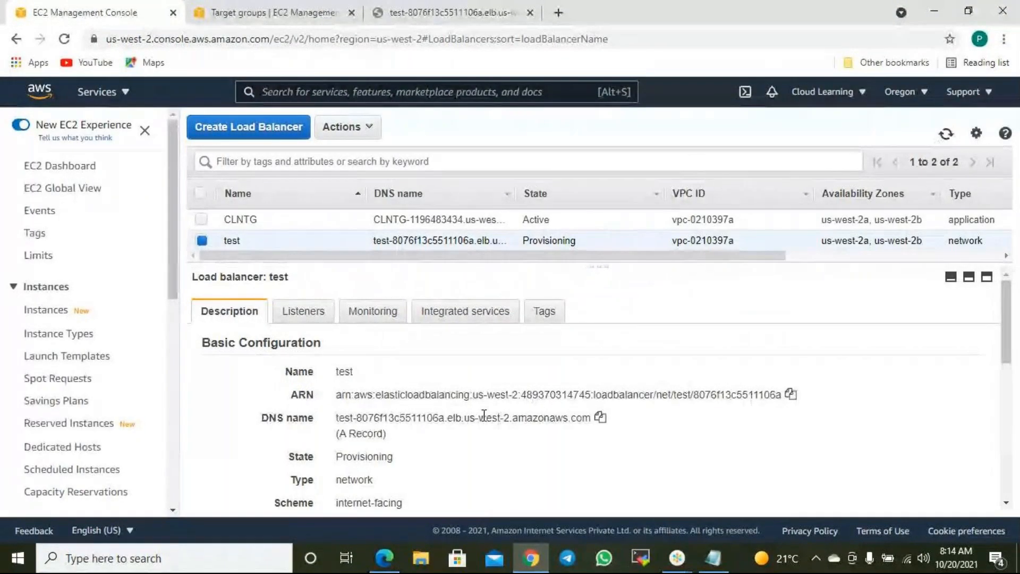
- Recheck the DNS address page and review the test load balancer's Description details
left_click(398, 11)
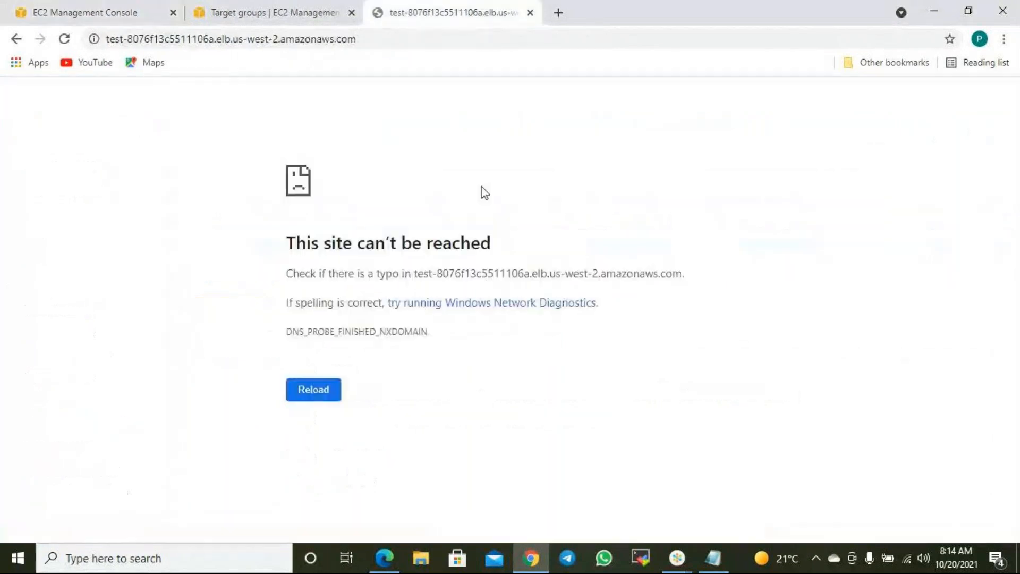
left_click(126, 15)
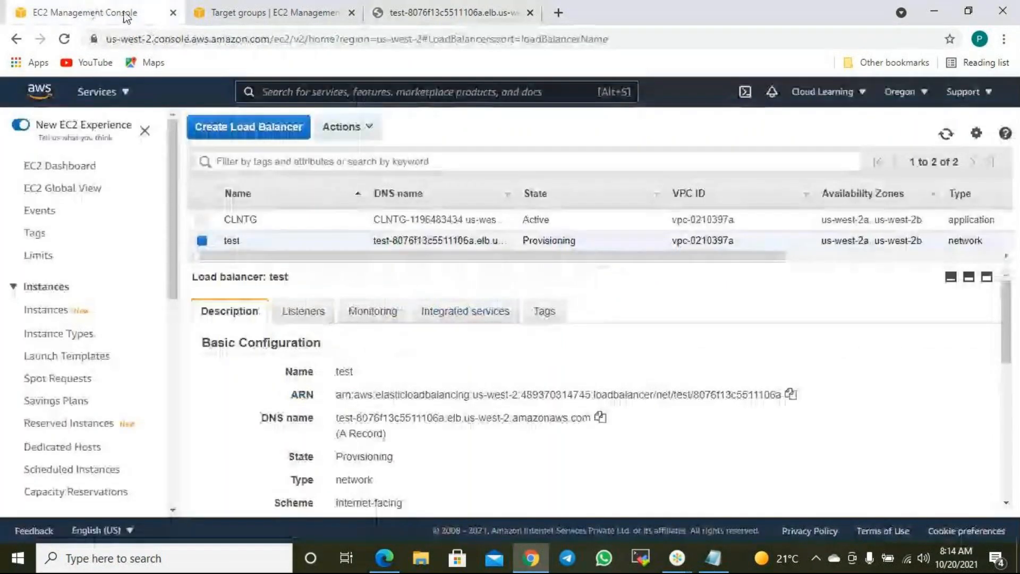
scroll(552, 419, "down", 2)
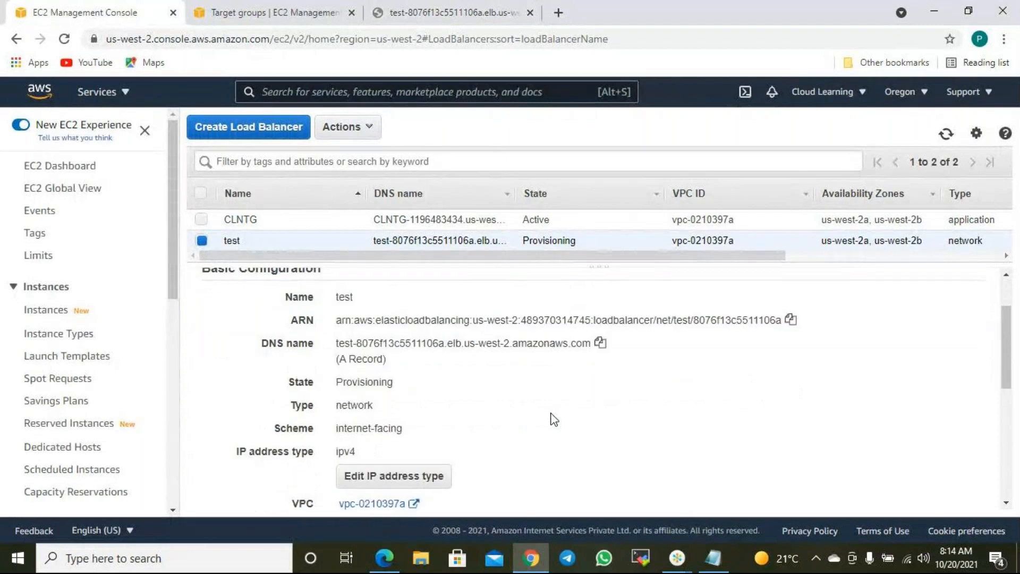
scroll(555, 419, "down", 3)
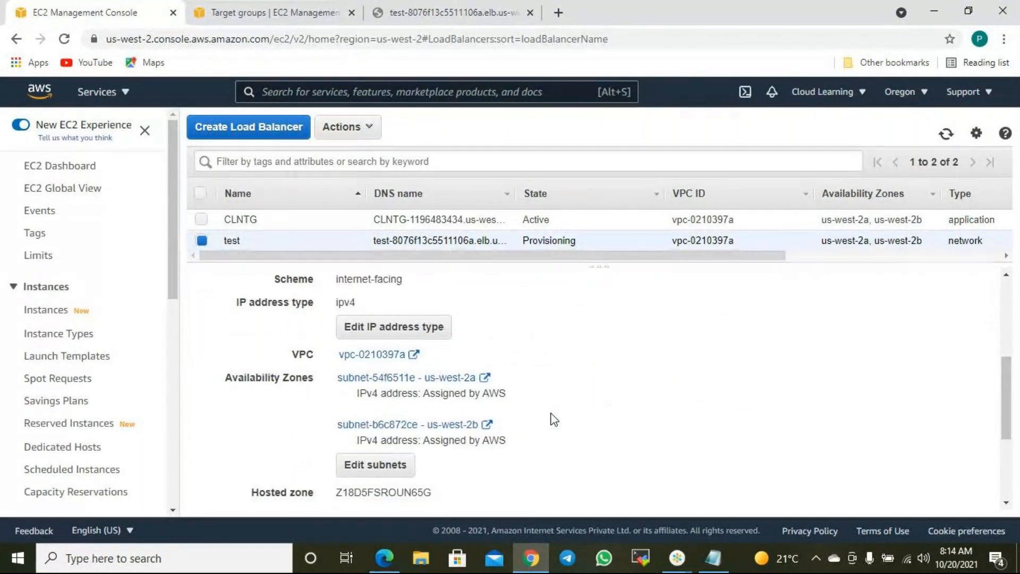
scroll(554, 420, "down", 3)
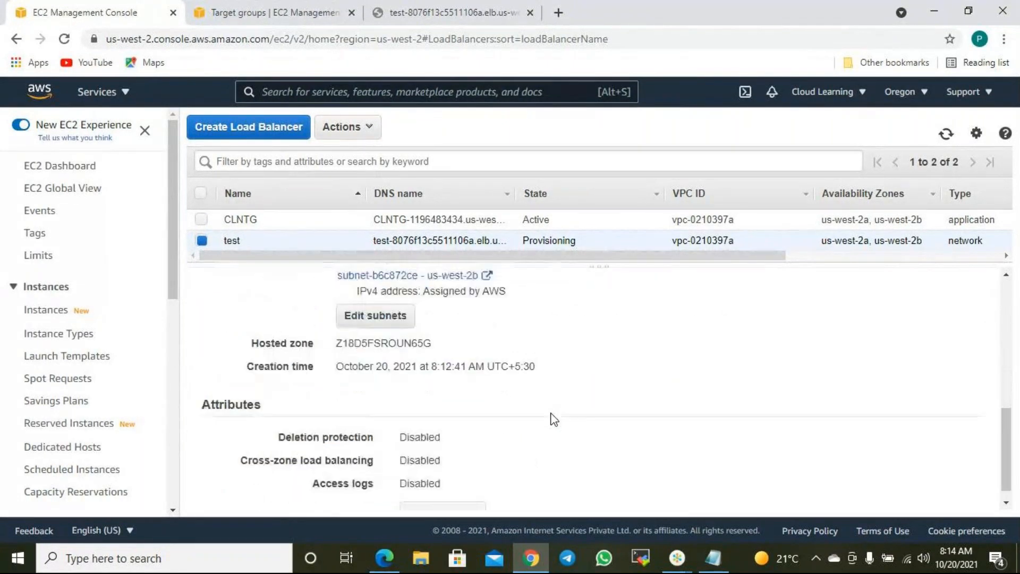
scroll(554, 421, "down", 1)
scroll(554, 421, "up", 3)
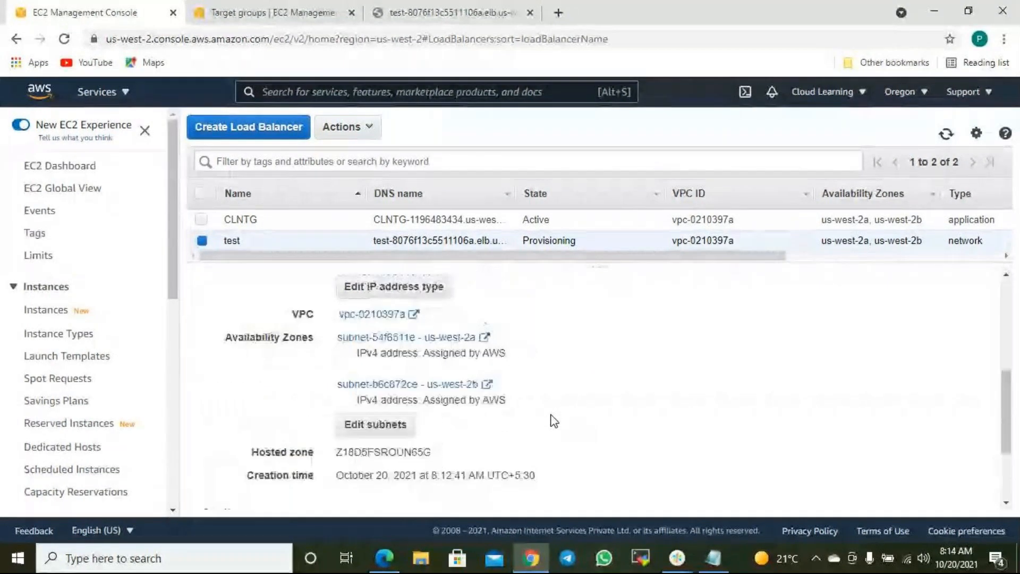
scroll(560, 416, "up", 2)
scroll(567, 414, "up", 1)
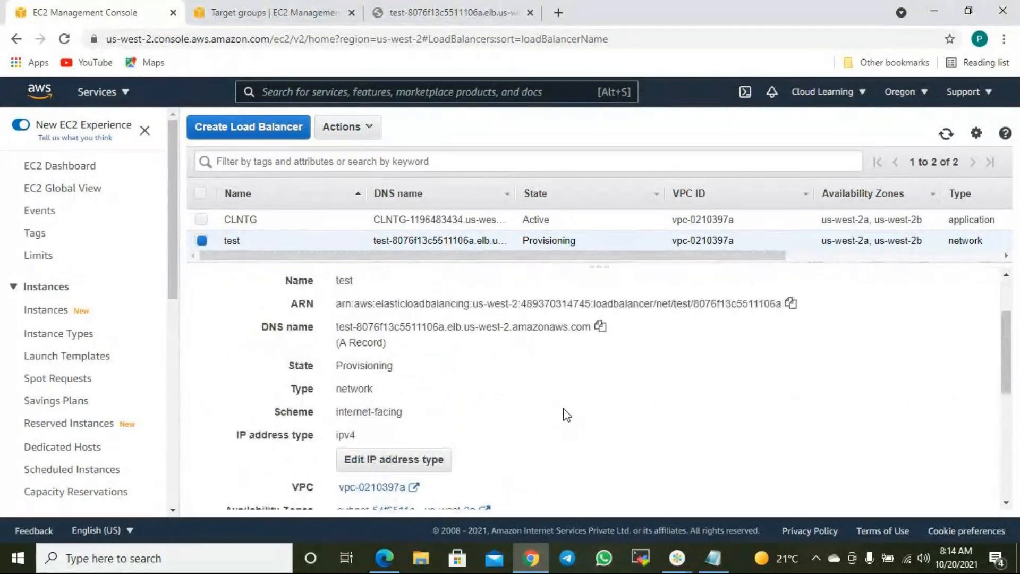
scroll(565, 412, "up", 3)
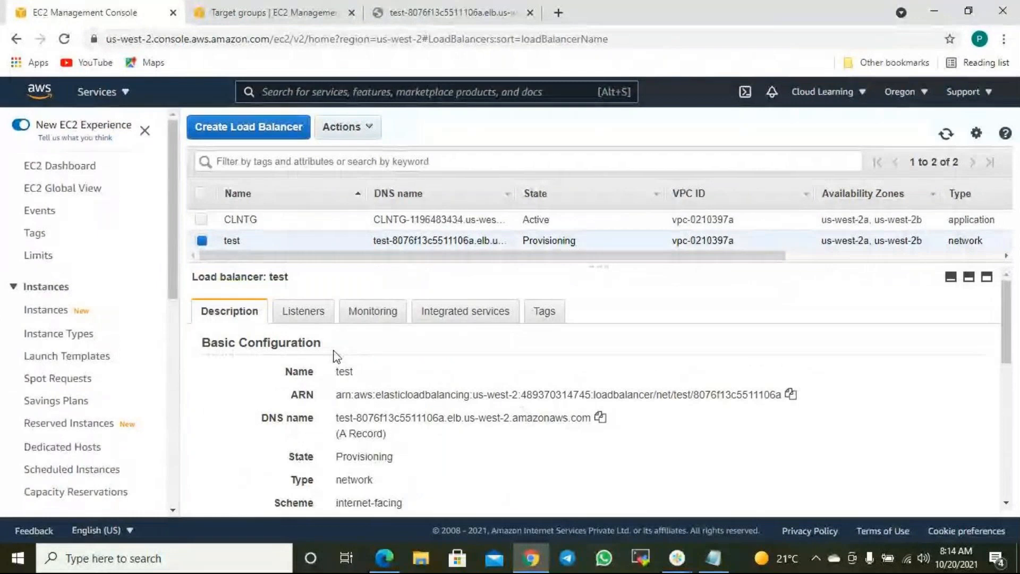
- Show test's TCP:80 listener forwarding to CLSecondTG, reload the address page, and refresh
left_click(324, 317)
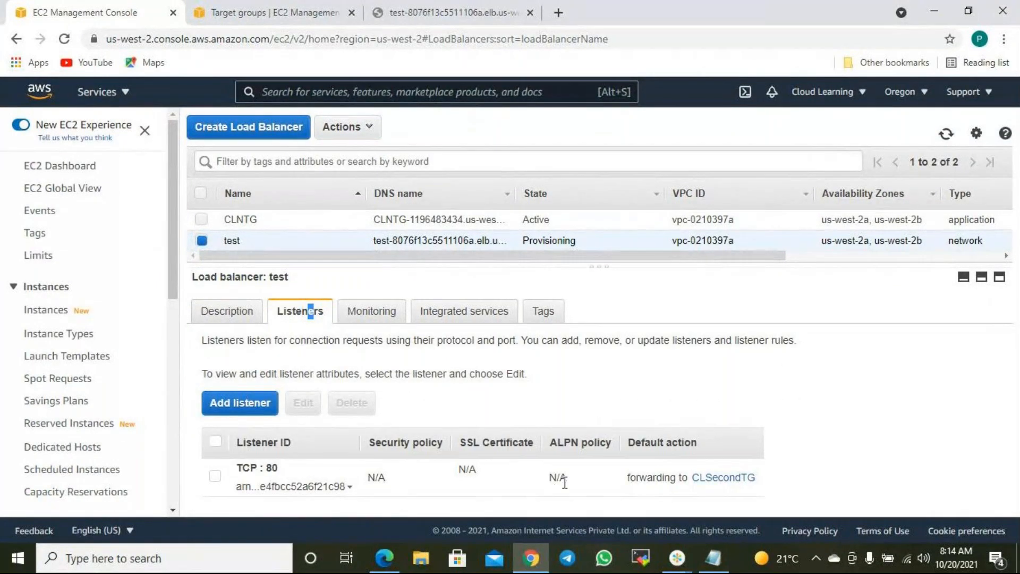
left_click(452, 12)
left_click(63, 38)
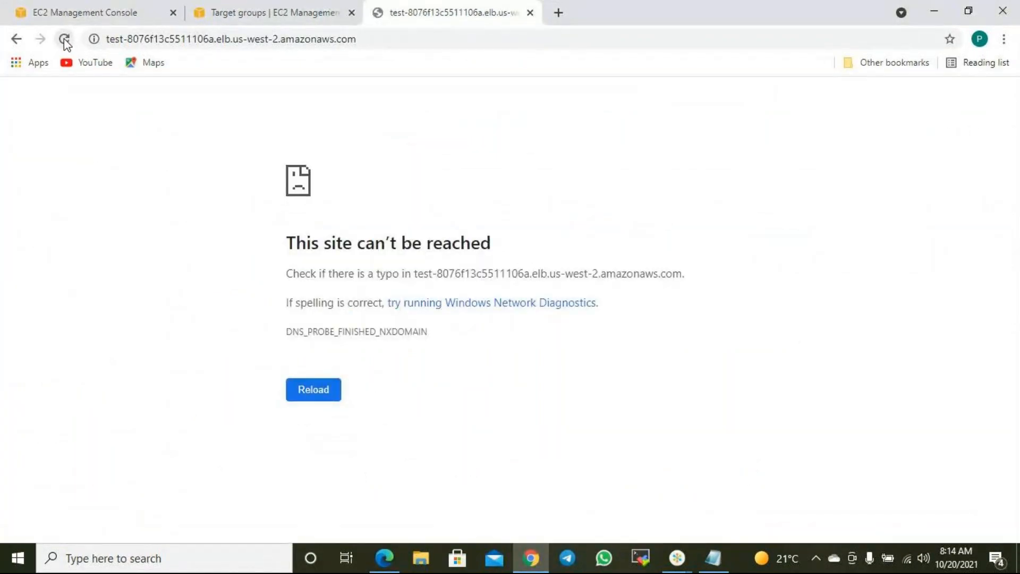
left_click(67, 16)
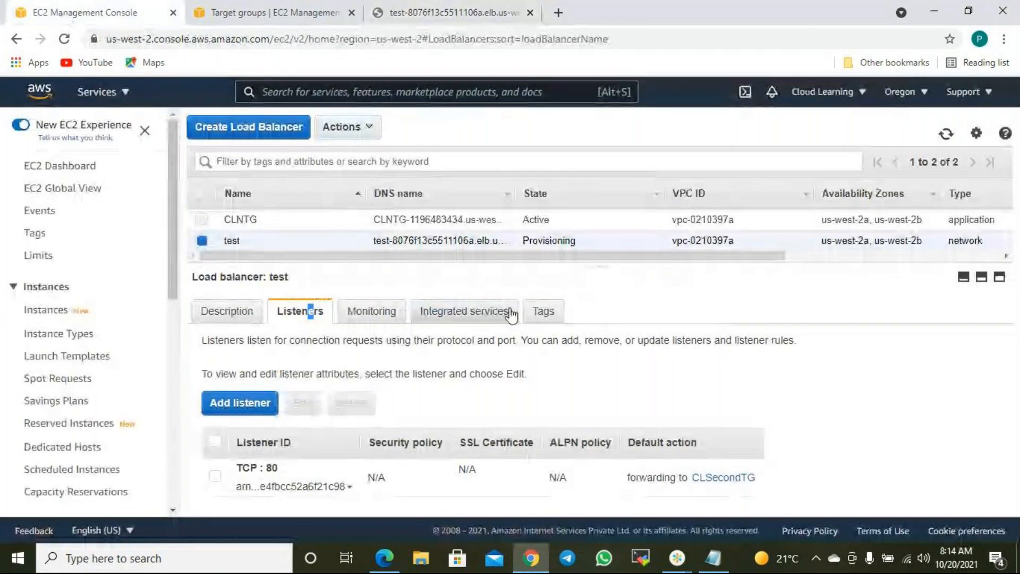
left_click(946, 134)
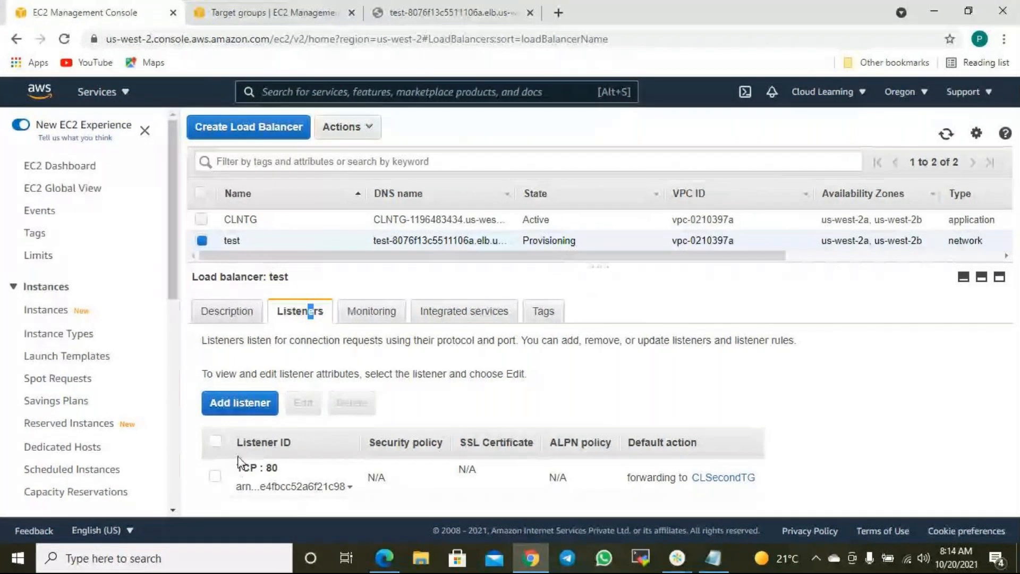
scroll(95, 402, "down", 8)
- Review the registered web server targets of CLSecondTG
left_click(68, 399)
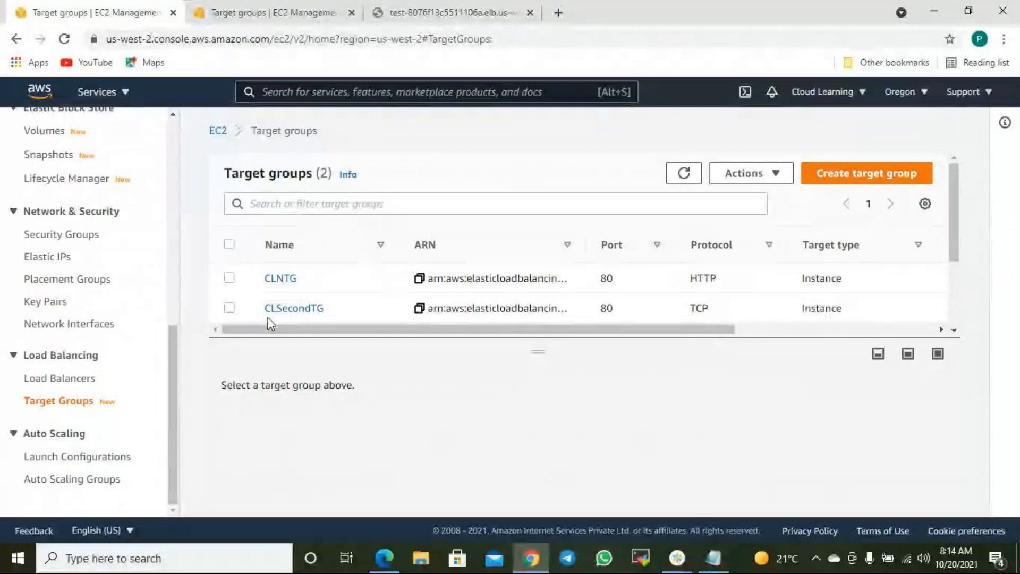
left_click(229, 309)
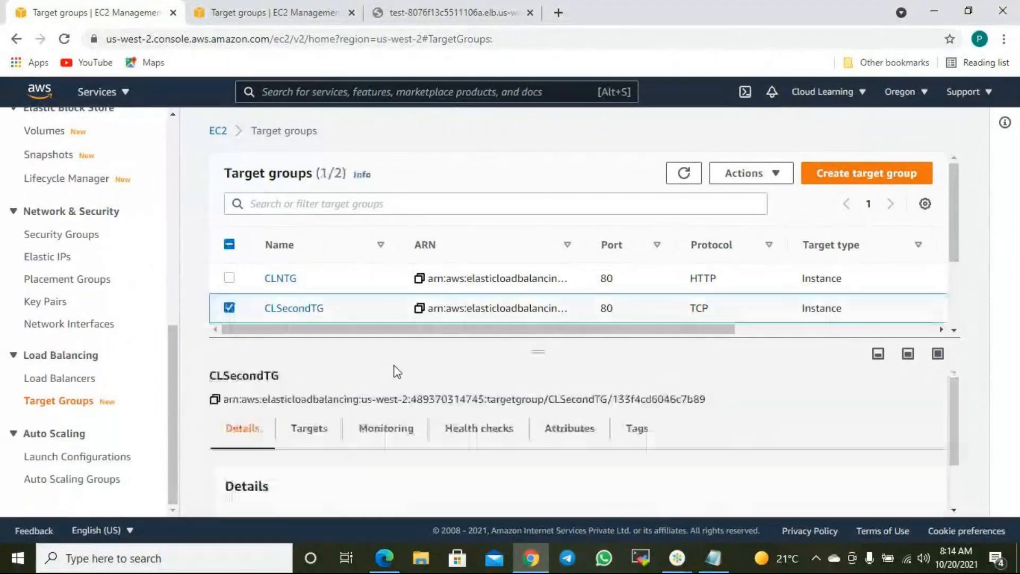
left_click(318, 439)
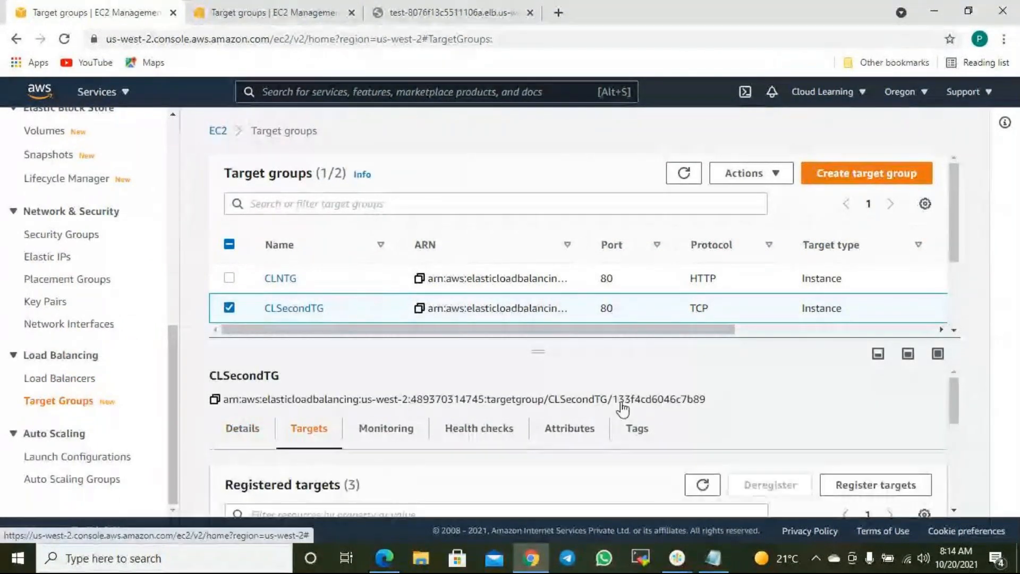
scroll(624, 430, "down", 5)
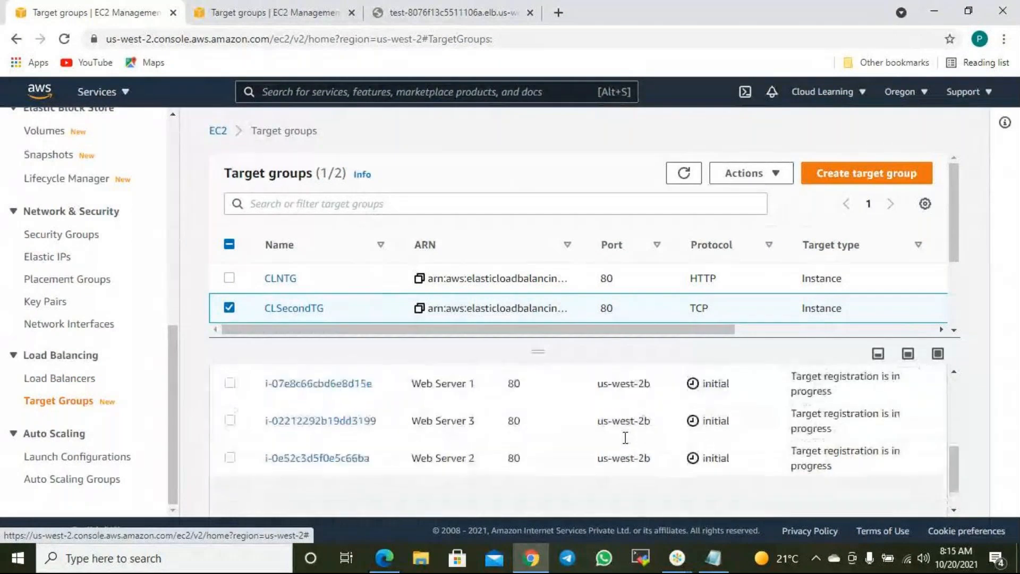
scroll(625, 438, "up", 1)
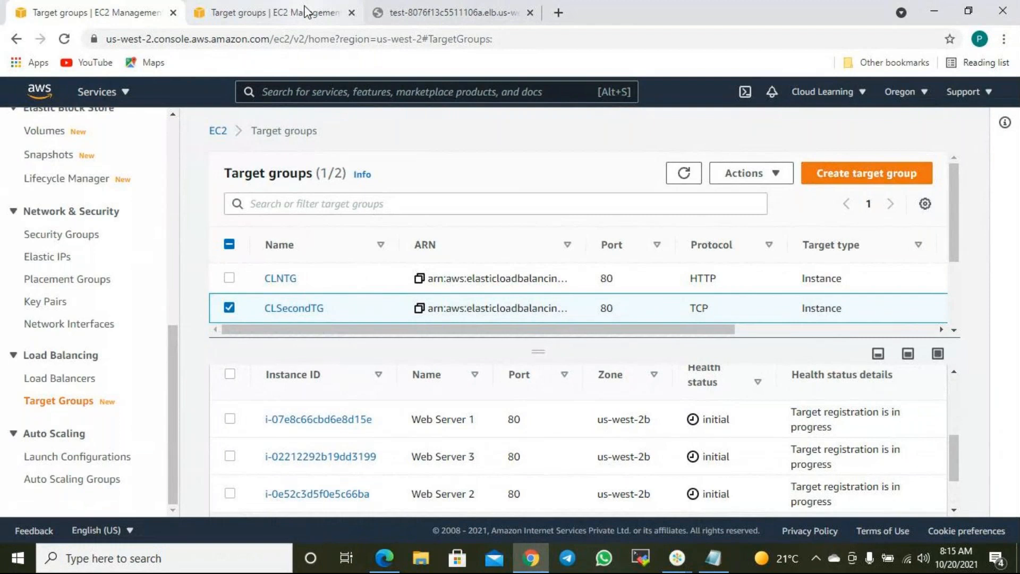
scroll(68, 219, "up", 8)
- Copy Web Server 1's public IPv4 address from the Instances list in a new tab
right_click(47, 317)
left_click(127, 319)
left_click(407, 15)
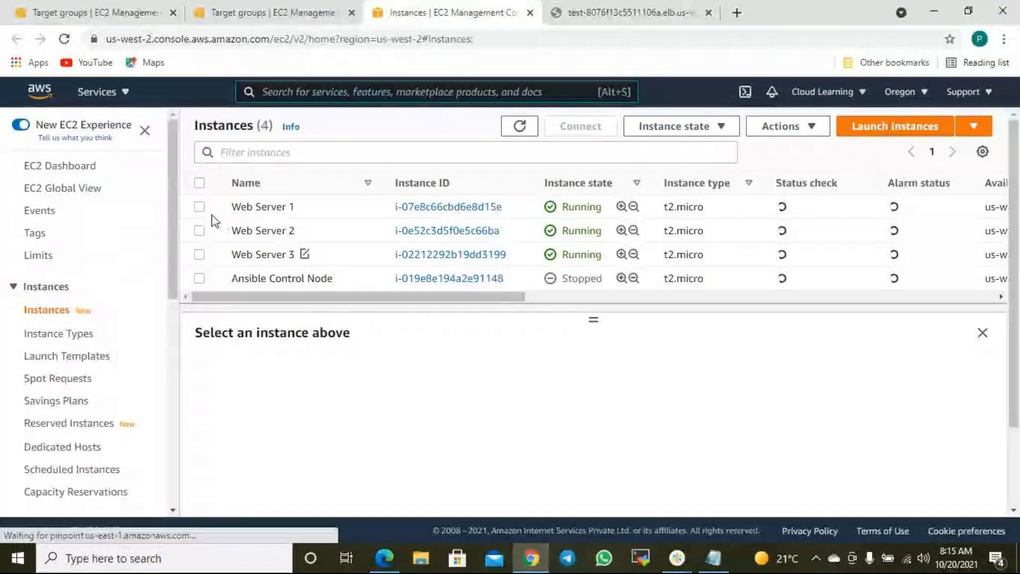
left_click(199, 207)
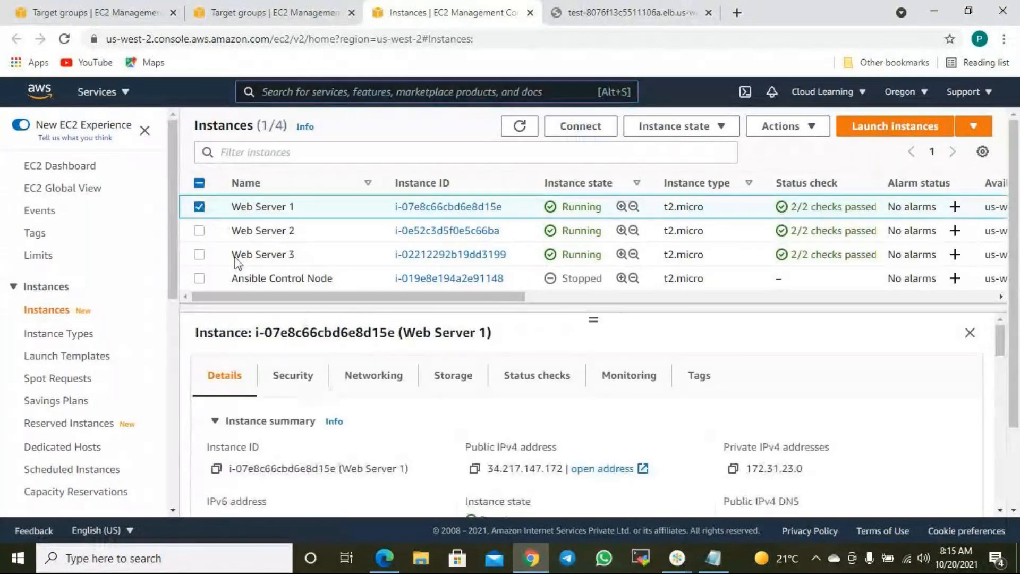
left_click(475, 469)
- Load Web Server 1's IP in a new tab to see its welcome page, then return to Target groups
left_click(627, 12)
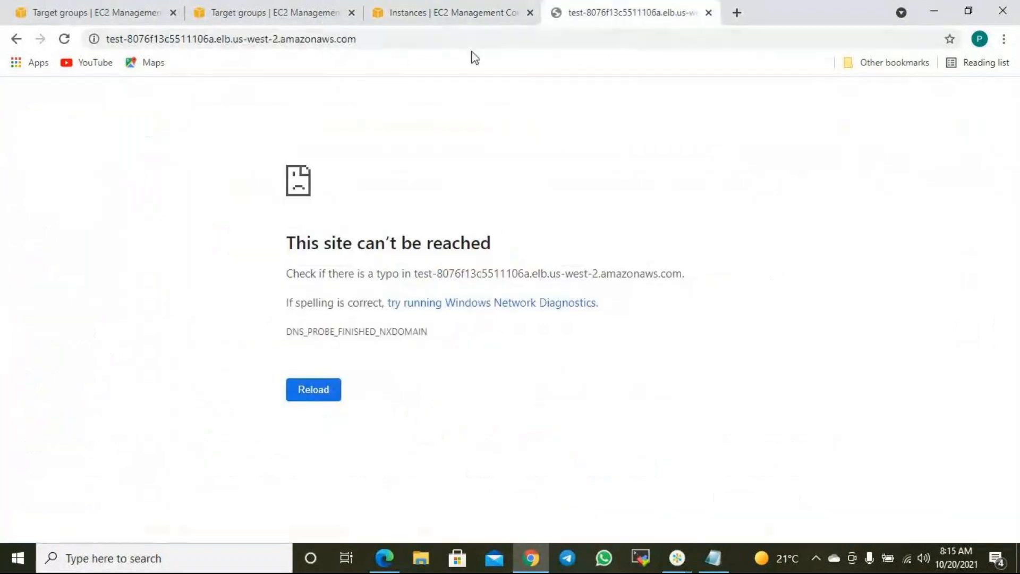
left_click(437, 34)
left_click(737, 13)
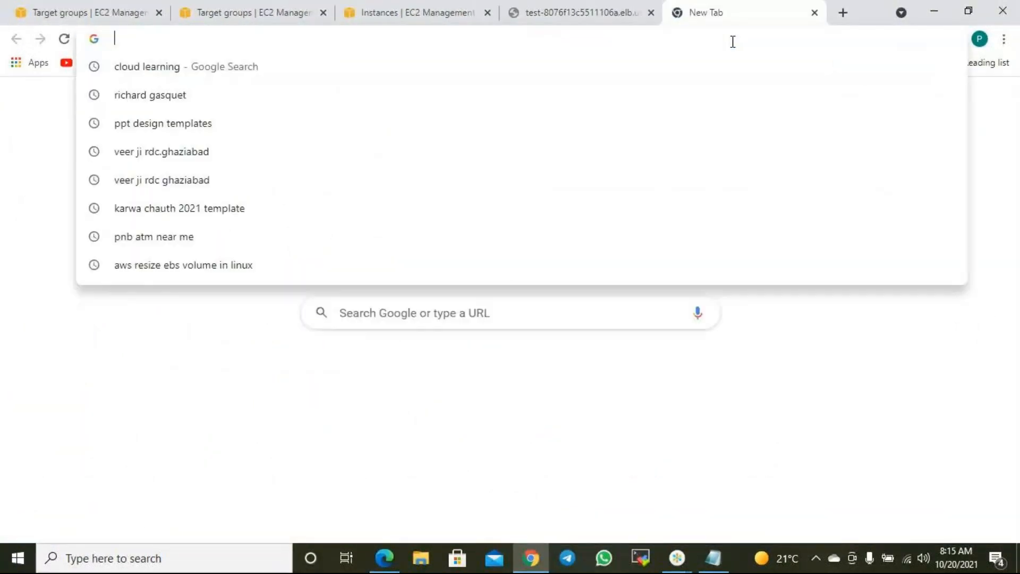
key("ctrl+v")
key("Return")
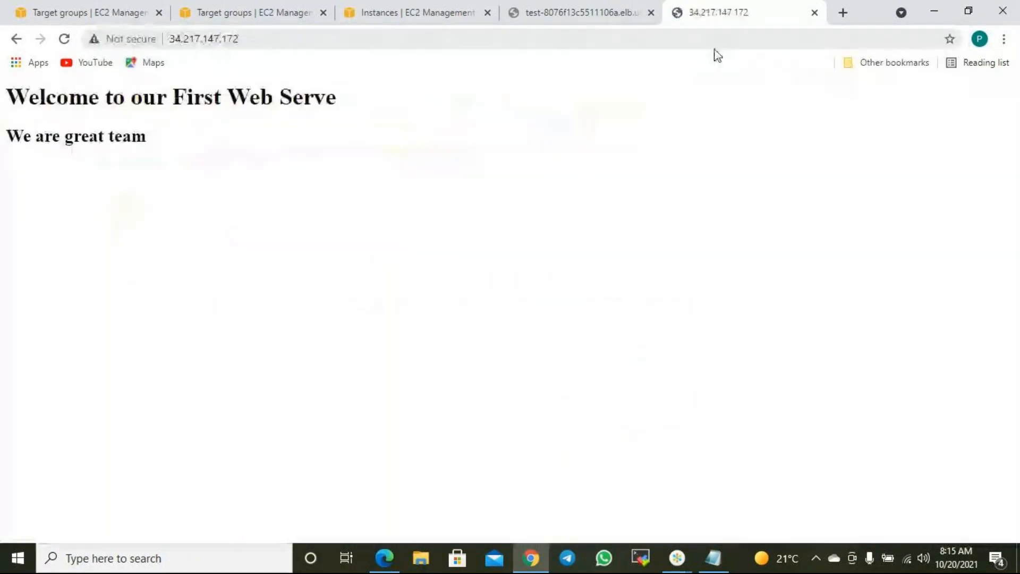
left_click(88, 7)
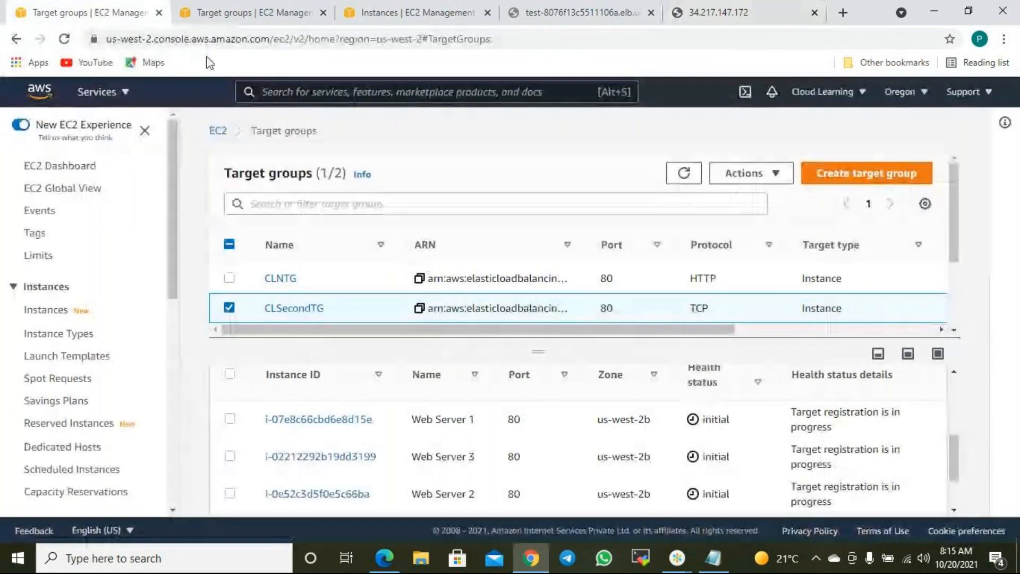
- Refresh the target groups, list the load balancers, and reload test's DNS address page
left_click(685, 174)
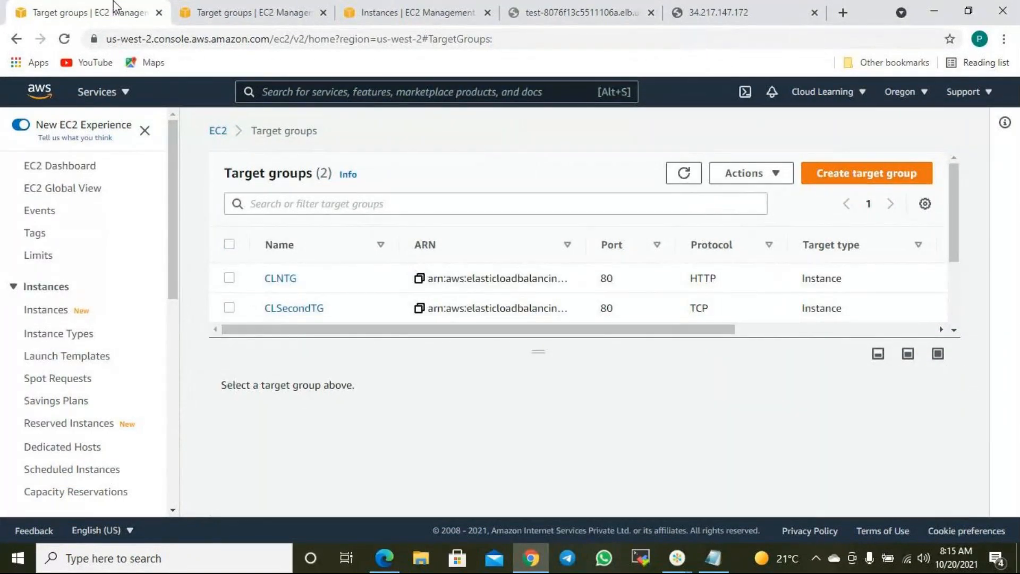
scroll(46, 378, "down", 8)
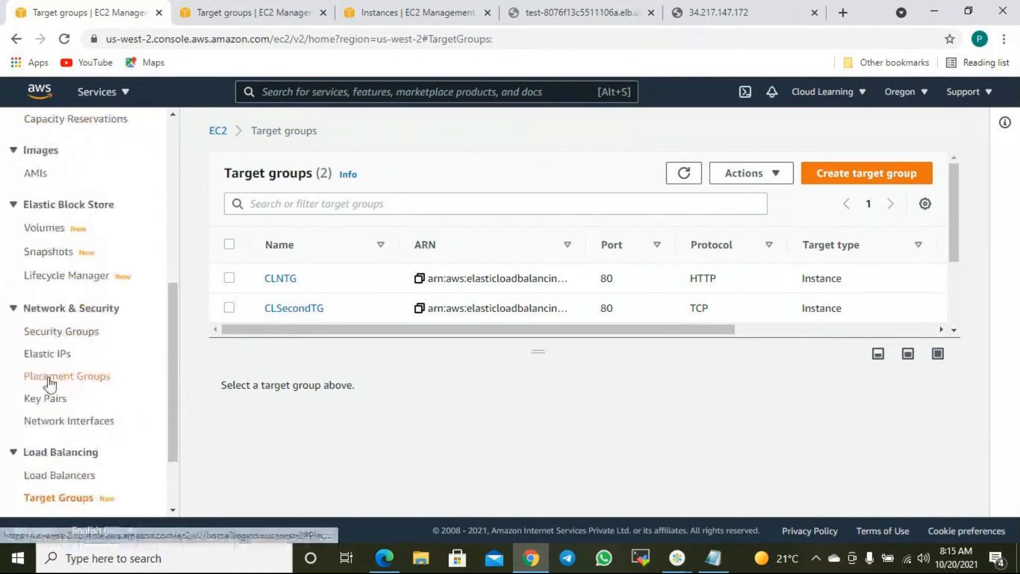
left_click(63, 379)
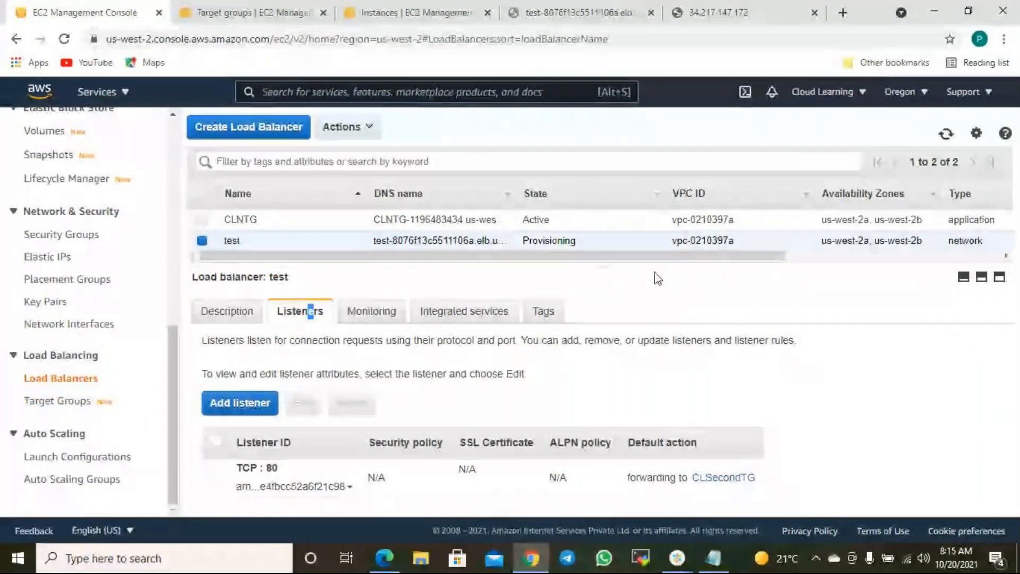
left_click(634, 8)
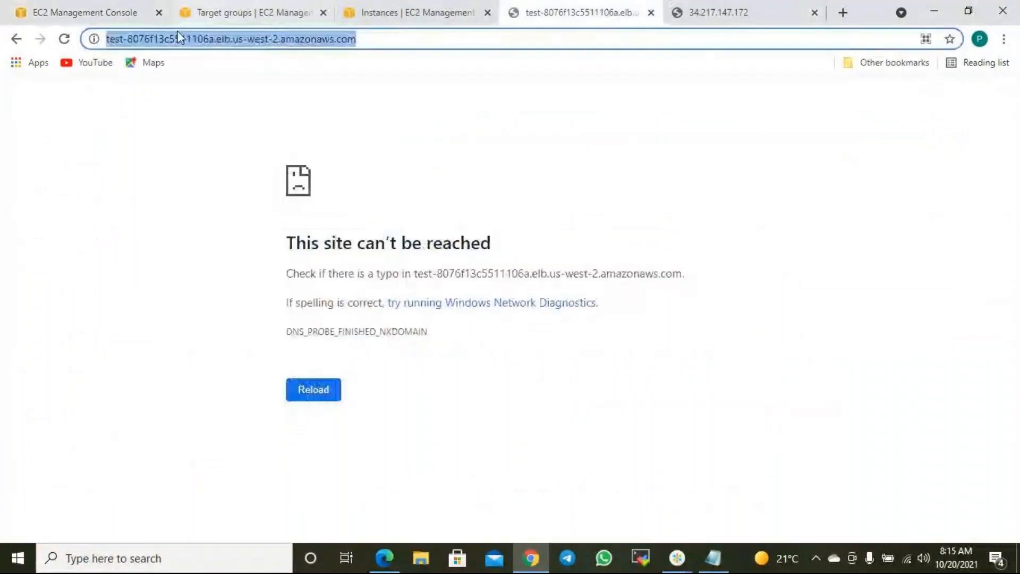
left_click(59, 42)
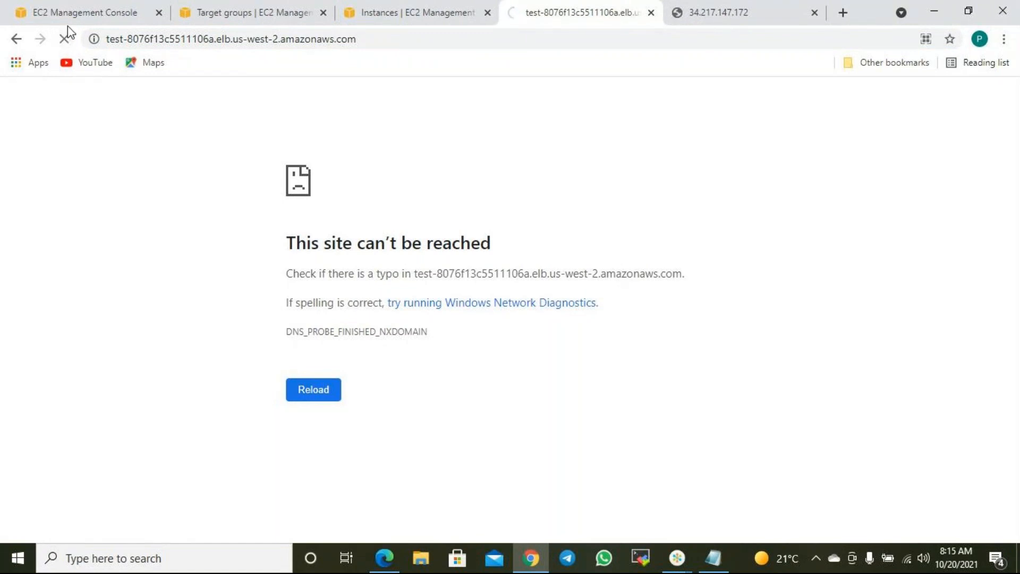
left_click(95, 6)
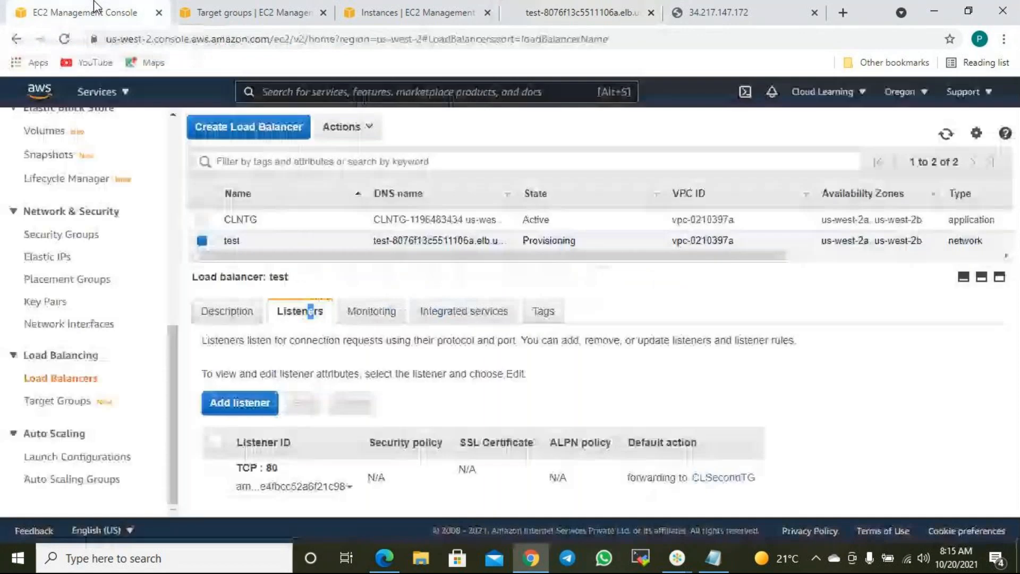
- Recheck that test is still Provisioning against its address page, then bring up the Notepad notes
left_click_drag(576, 242, 533, 241)
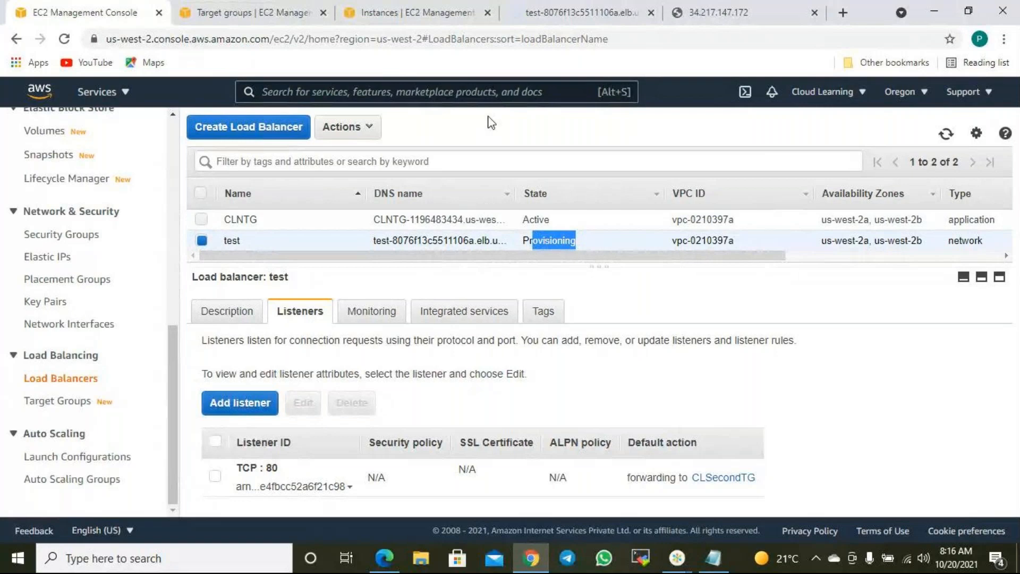
left_click(568, 16)
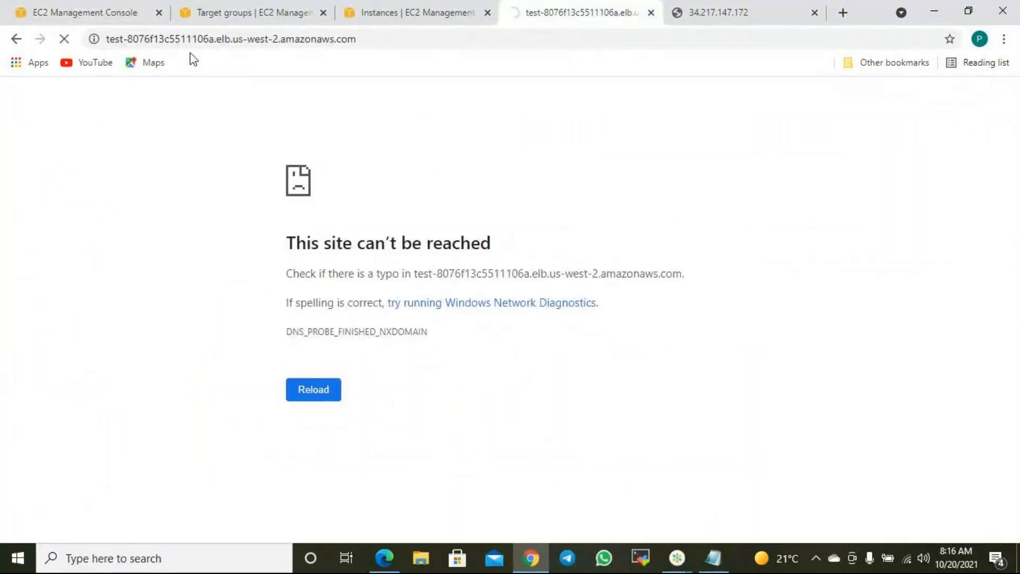
left_click(112, 16)
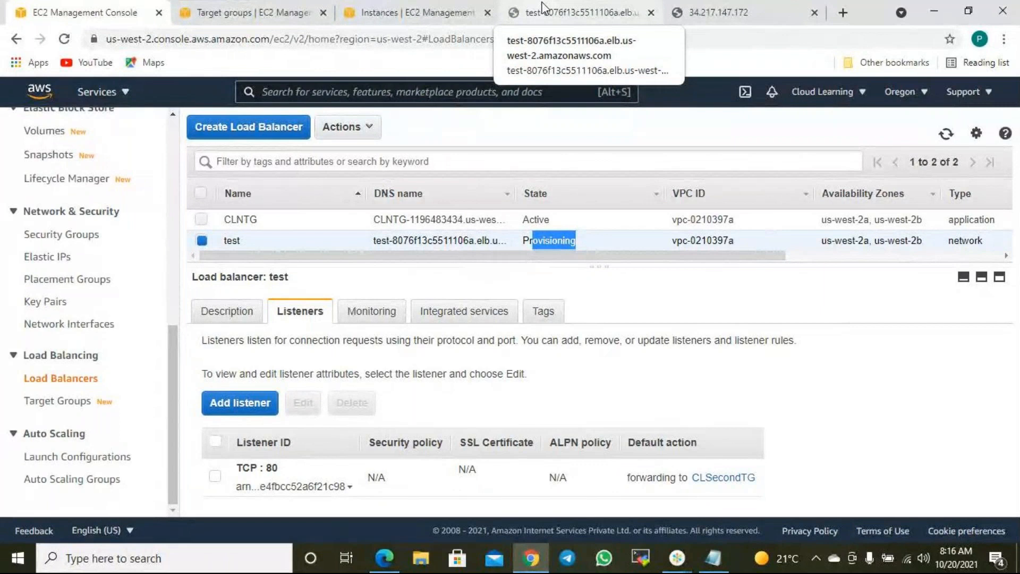
left_click(543, 7)
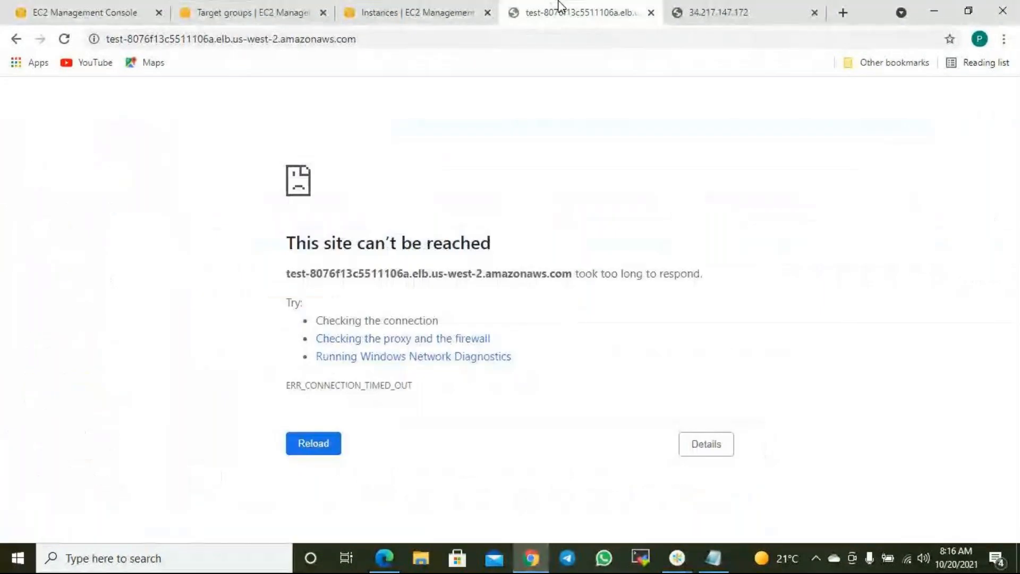
left_click(110, 23)
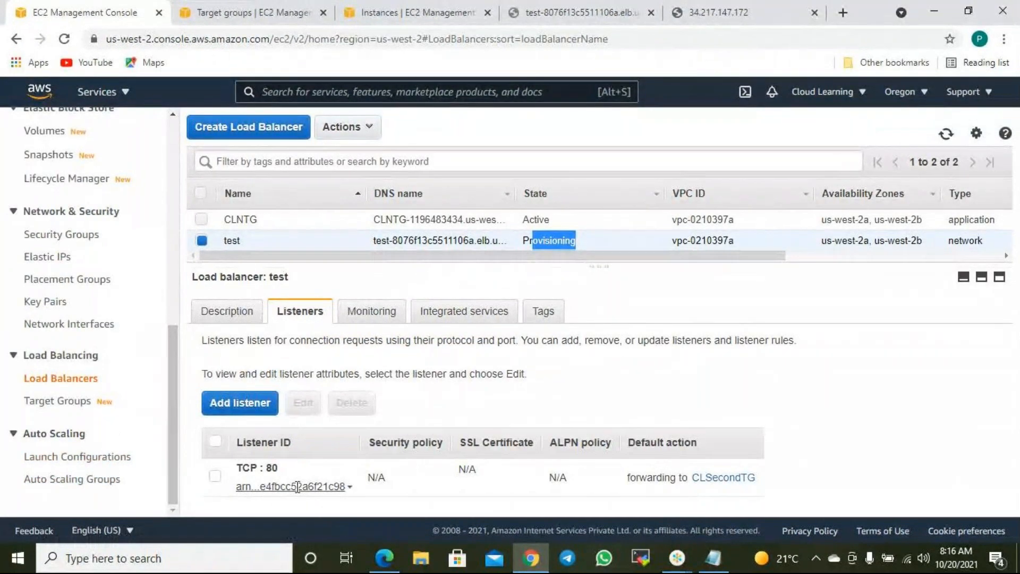
left_click(714, 558)
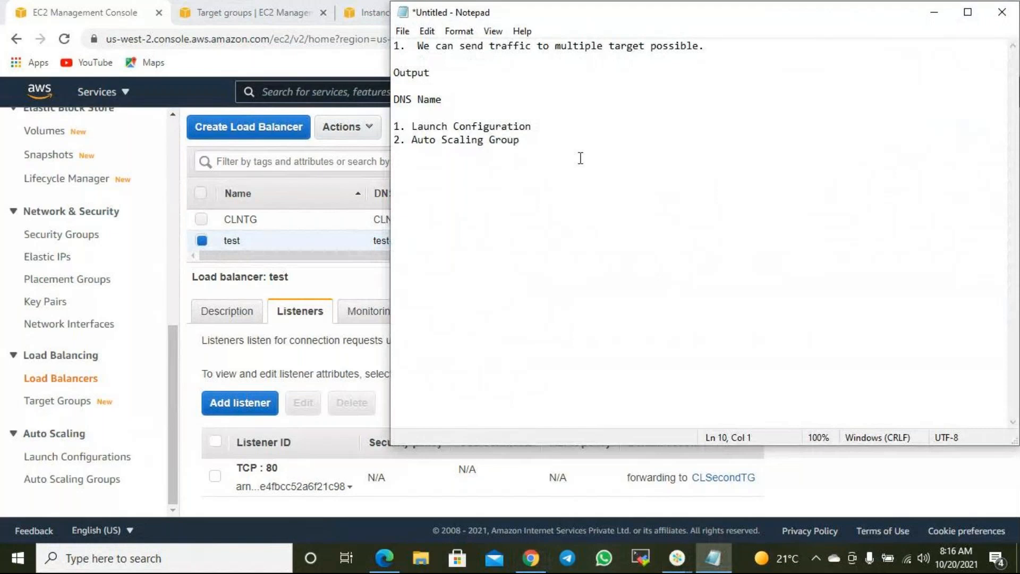
- Insert blank lines after '1. Launch Configuration' in the Notepad notes
left_click(547, 126)
key("Return")
key("Return")
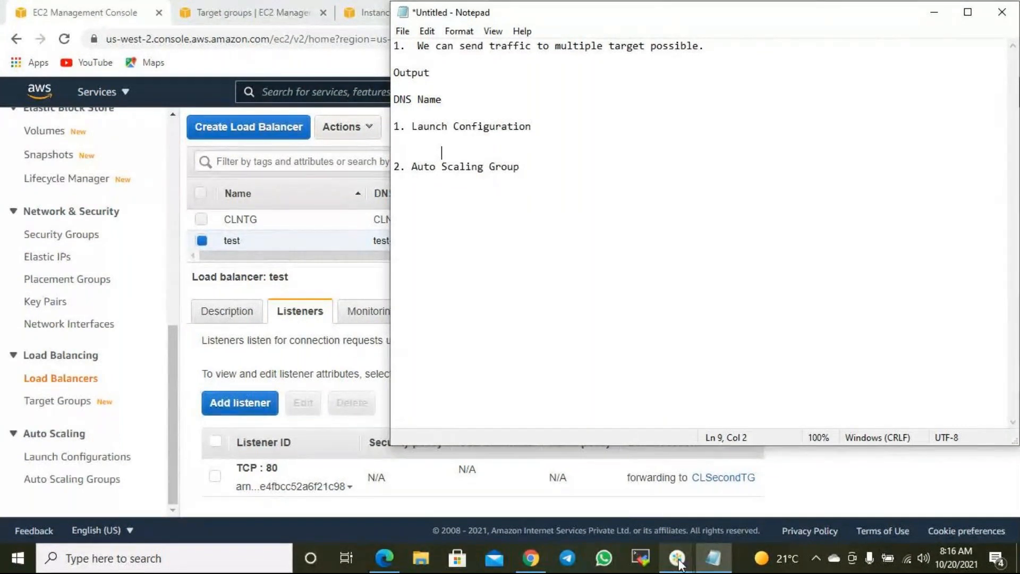
mouse_move(679, 563)
left_click(751, 447)
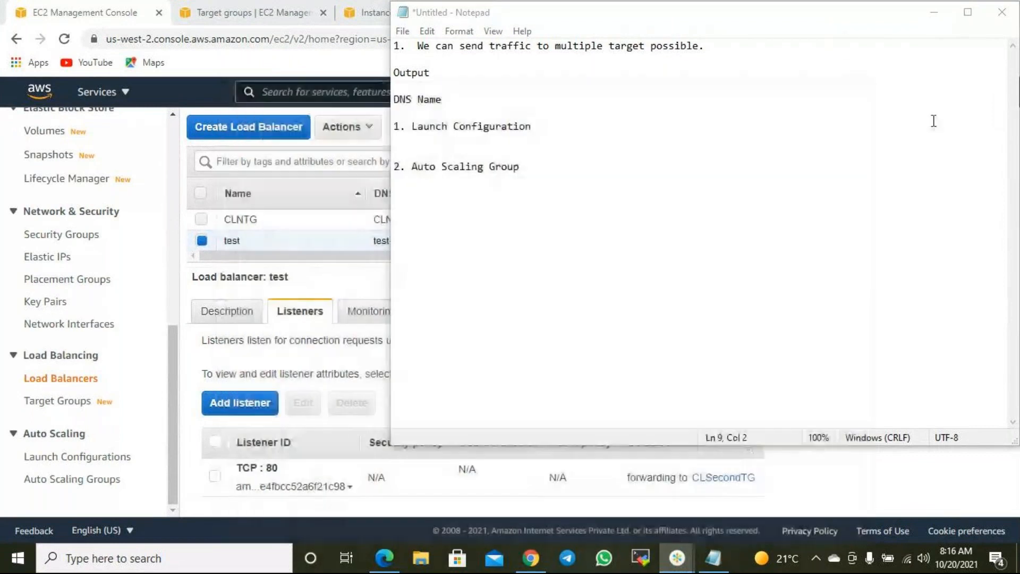
left_click(796, 5)
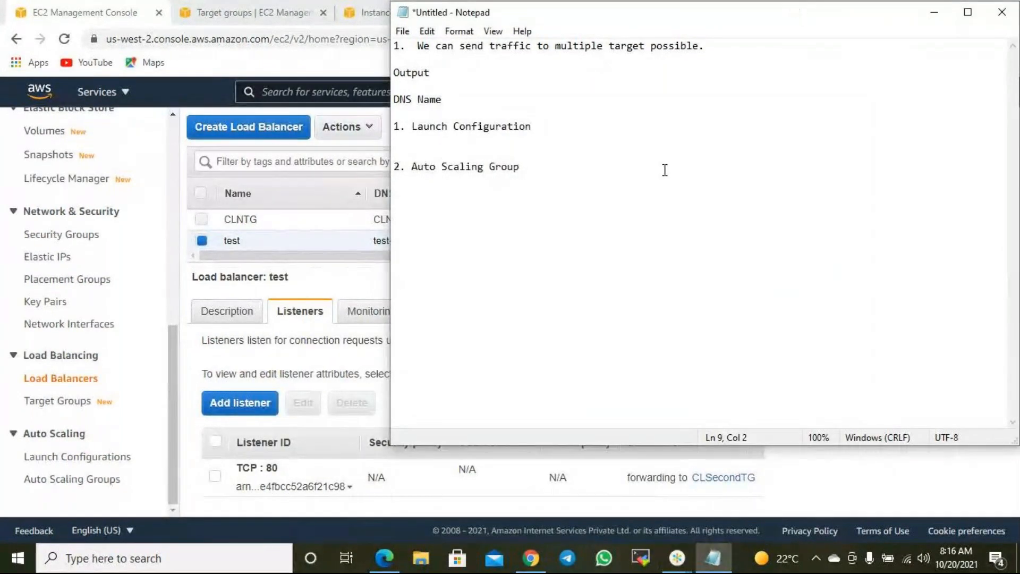
left_click(578, 133)
left_click_drag(561, 145, 552, 148)
left_click(523, 162)
left_click(532, 176)
key("Return")
- Delete the ShrinuWebServer launch configuration
left_click(102, 463)
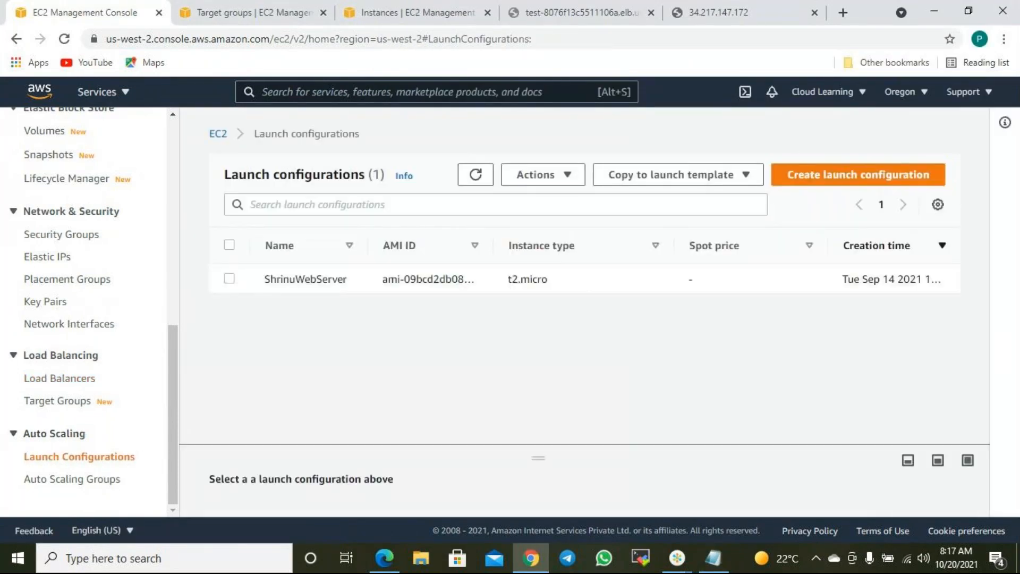
left_click(229, 279)
left_click(578, 178)
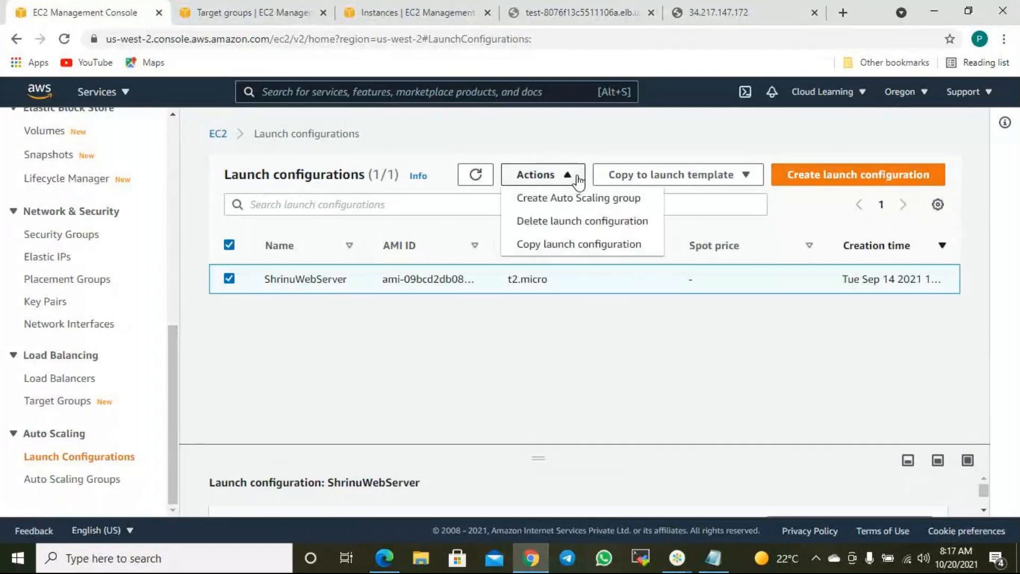
left_click(583, 221)
left_click(788, 365)
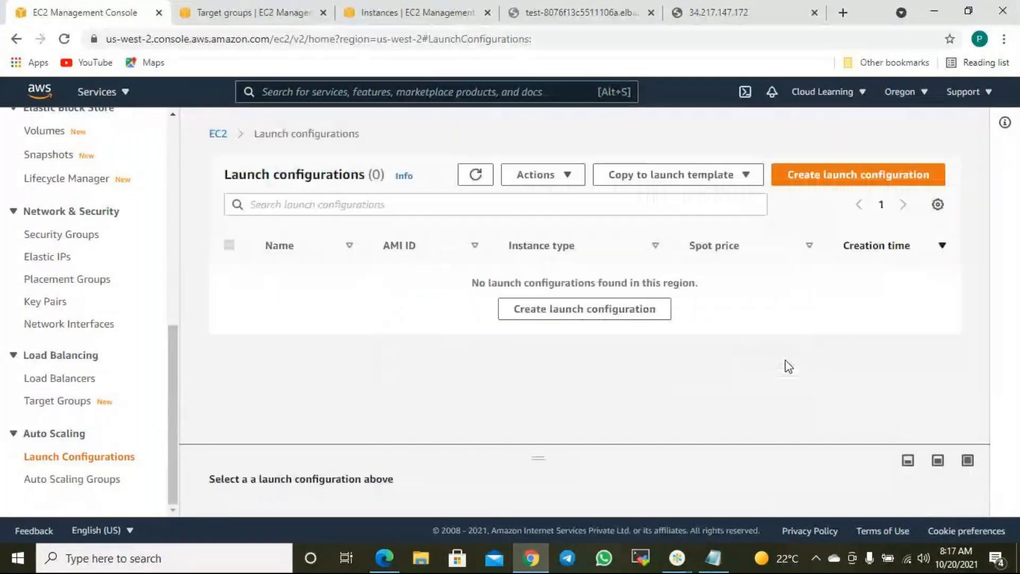
- Start a new launch configuration named CLASWebConfiguration
left_click(875, 180)
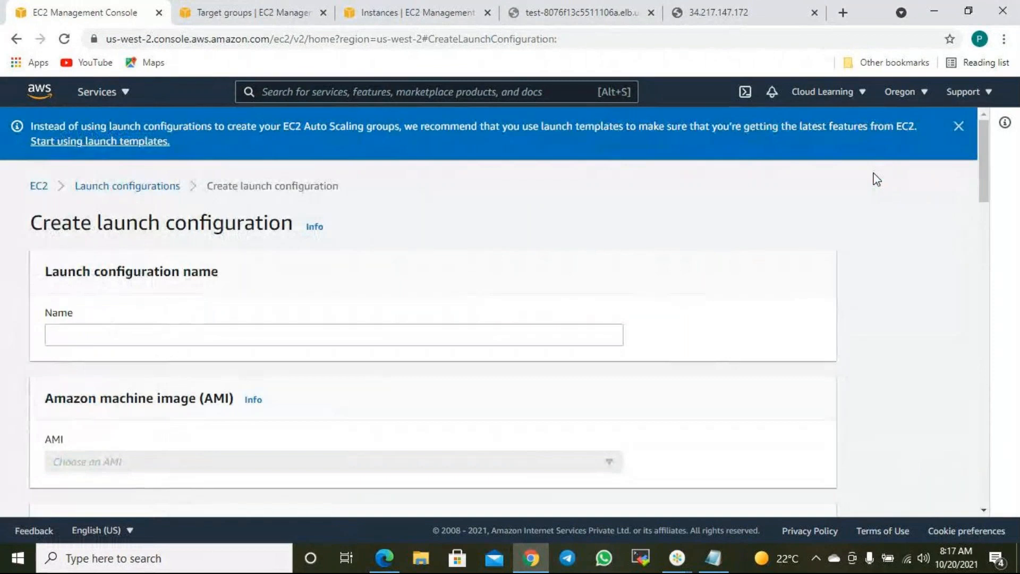
left_click(134, 327)
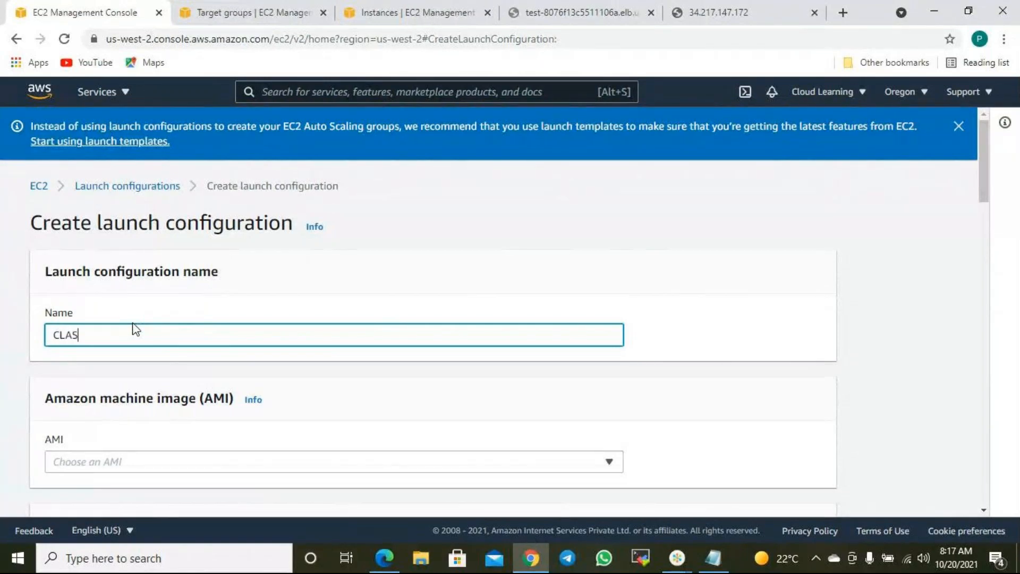
type("CLASConfiguration")
scroll(215, 333, "down", 3)
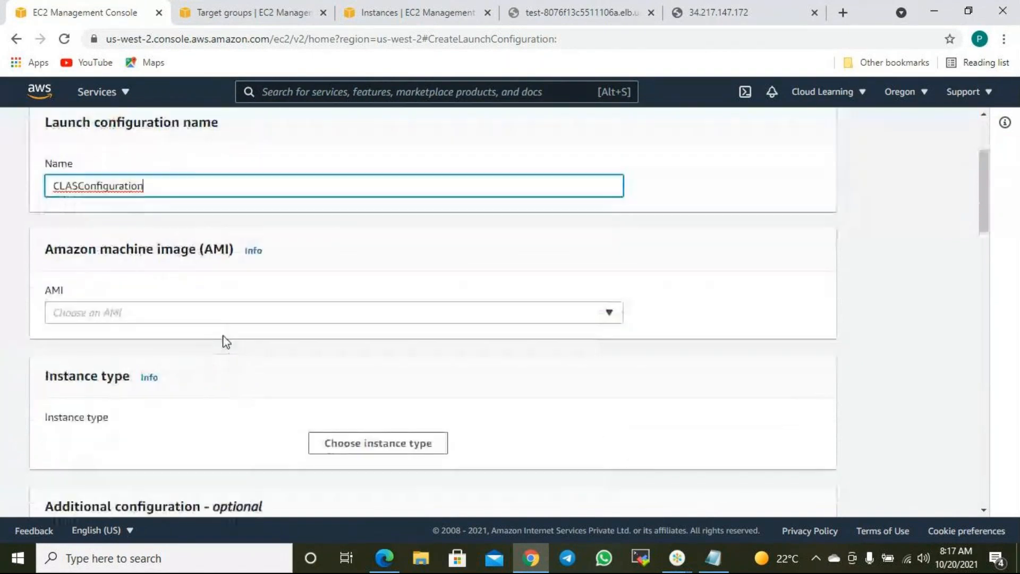
left_click(79, 186)
type("Web")
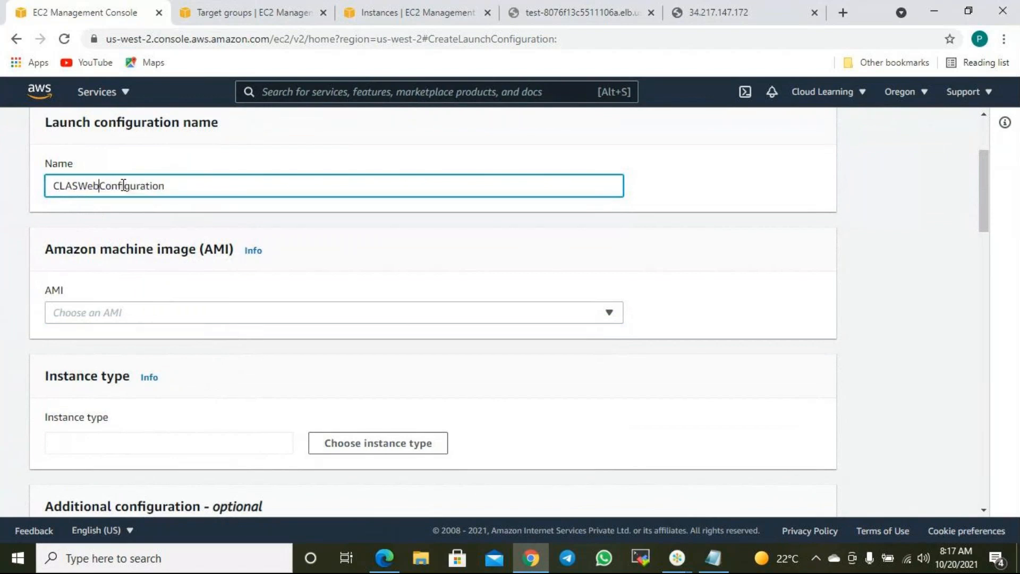
scroll(158, 221, "down", 2)
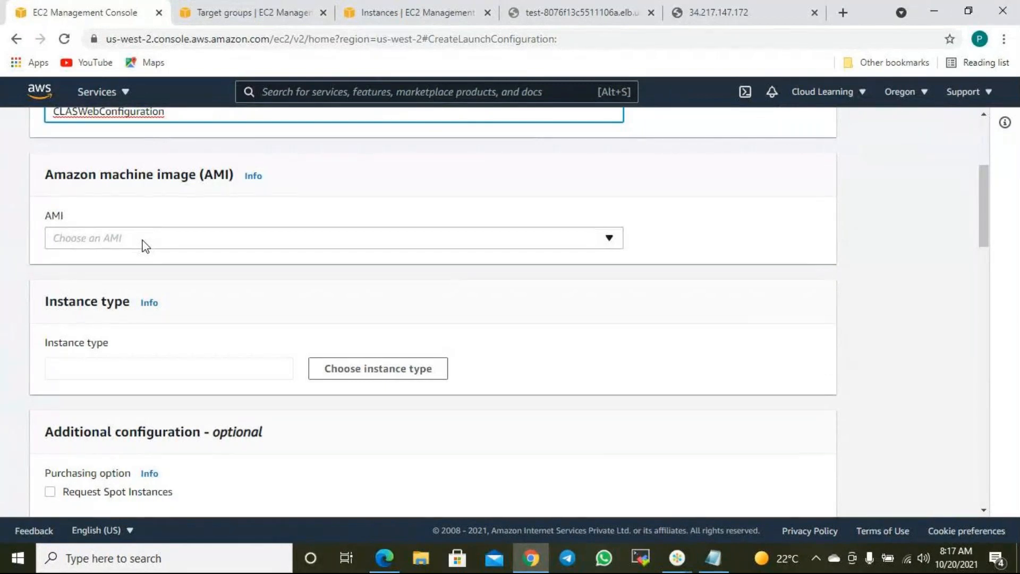
left_click(144, 243)
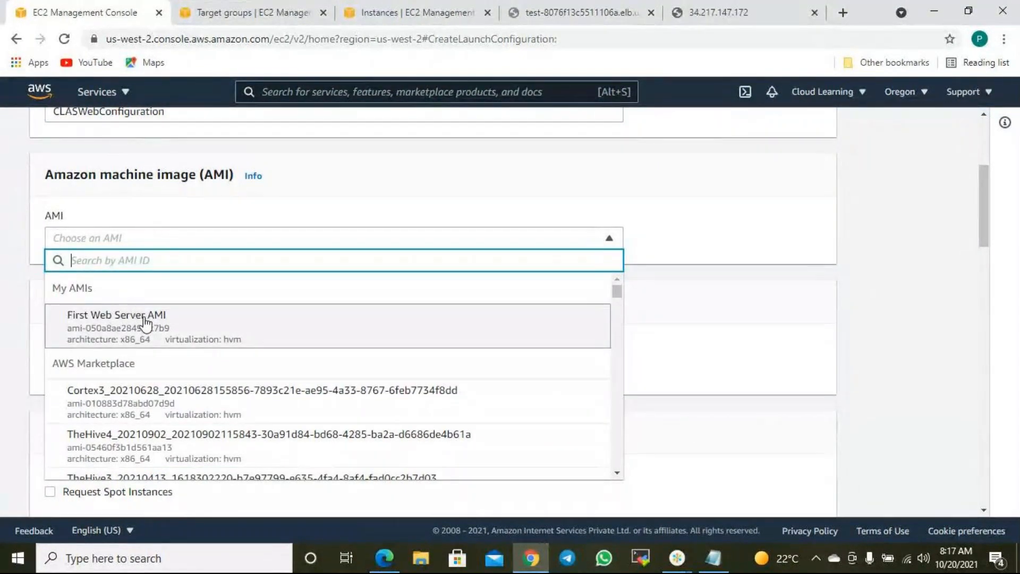
- Check the web server's welcome page, then select First Web Server AMI as the machine image
left_click(755, 19)
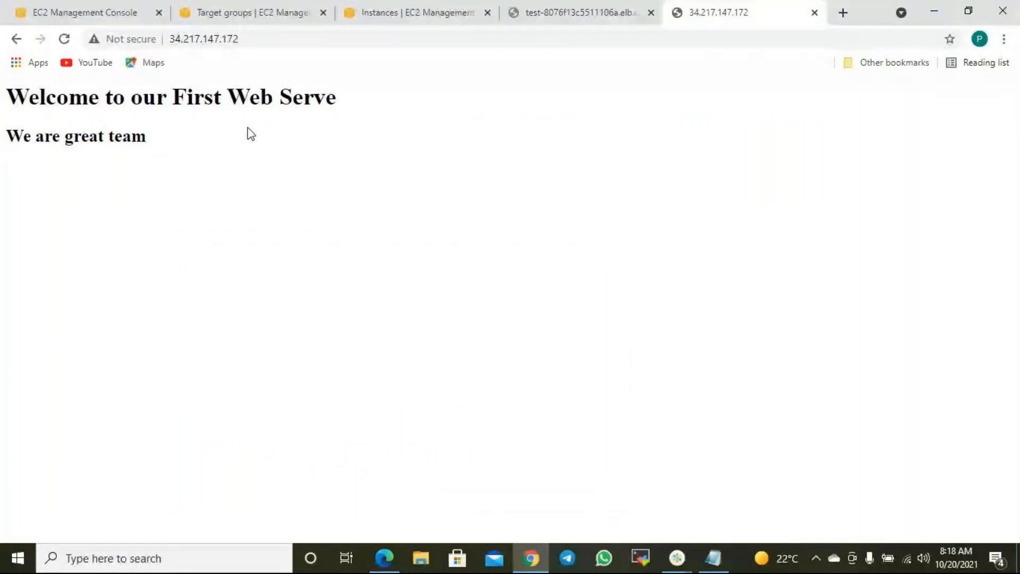
left_click(91, 14)
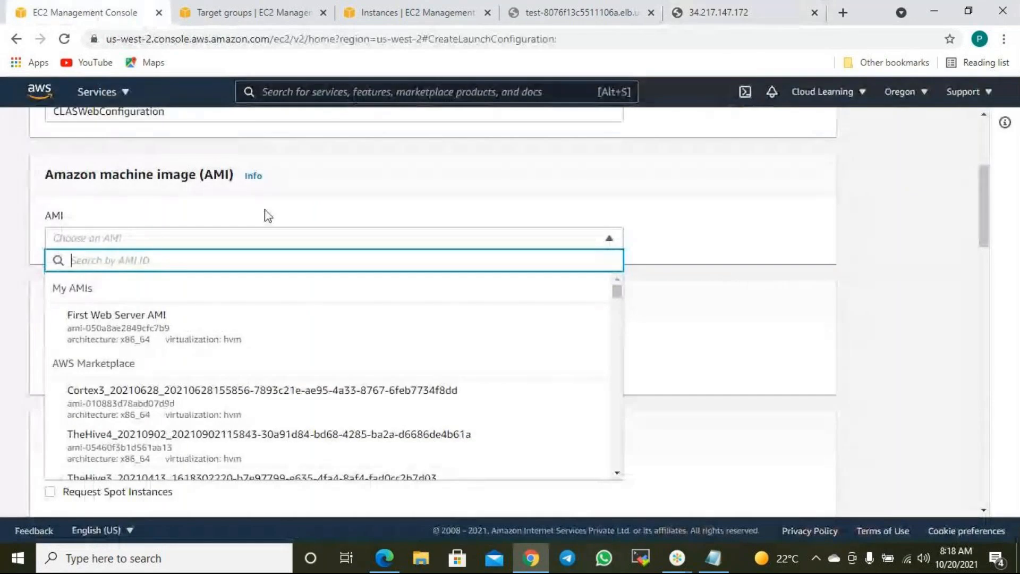
left_click(115, 334)
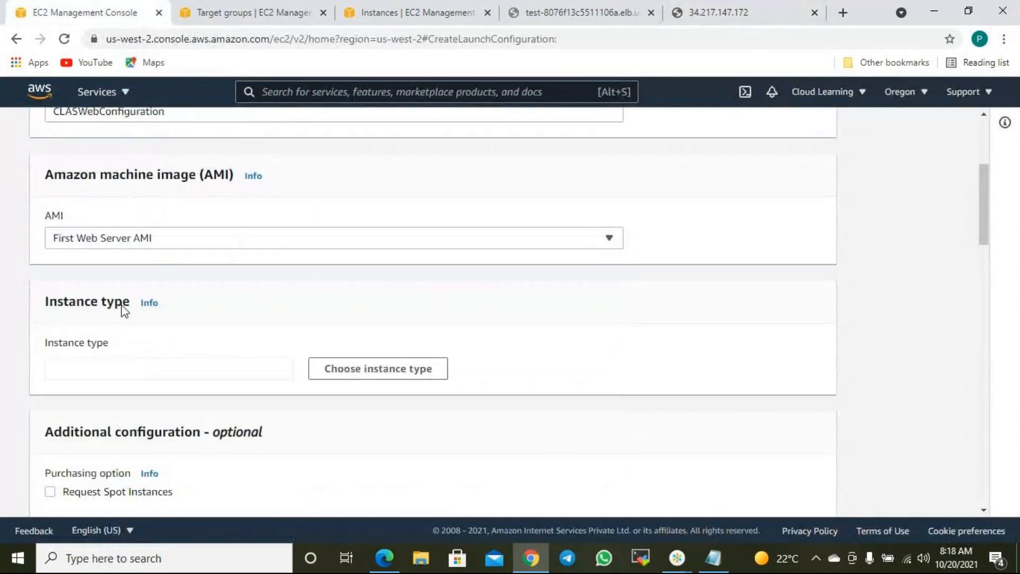
left_click(142, 237)
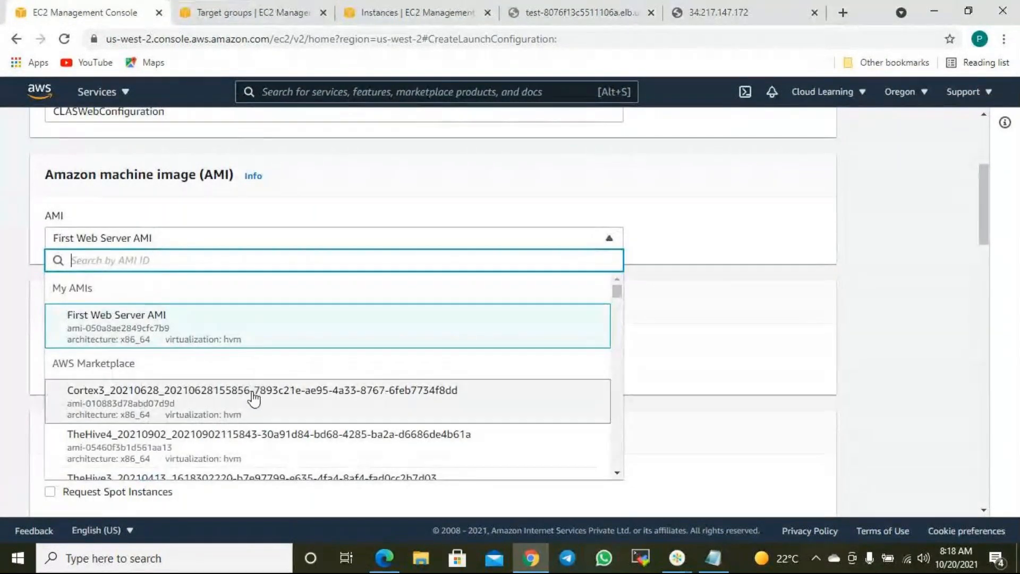
scroll(254, 398, "down", 10)
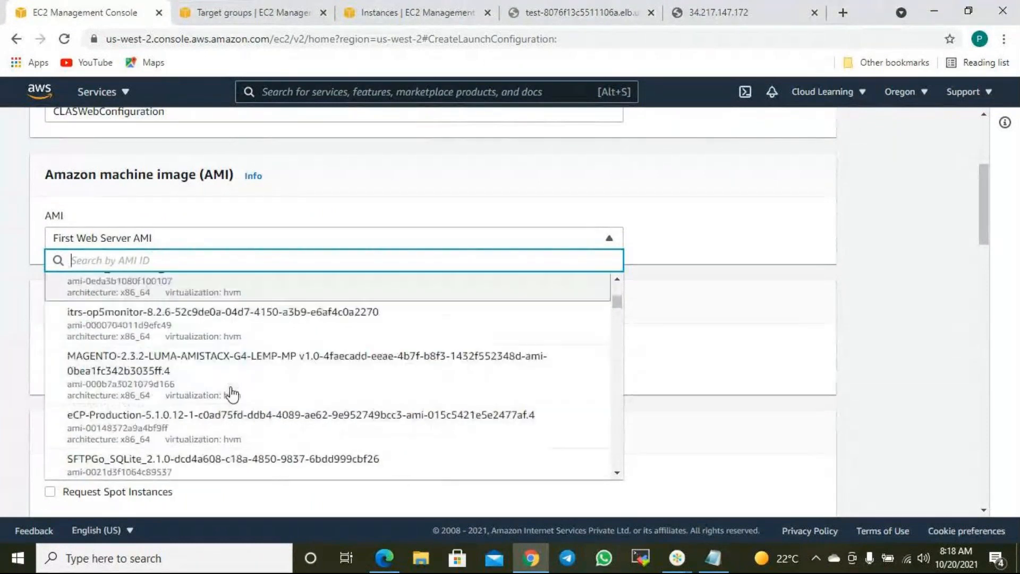
scroll(225, 395, "down", 3)
scroll(220, 399, "down", 3)
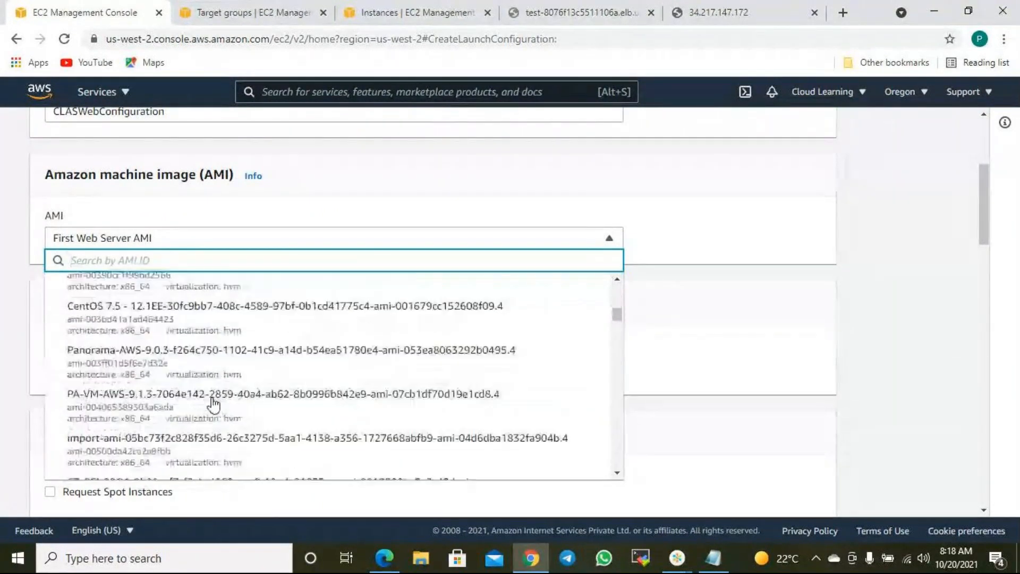
scroll(213, 399, "up", 6)
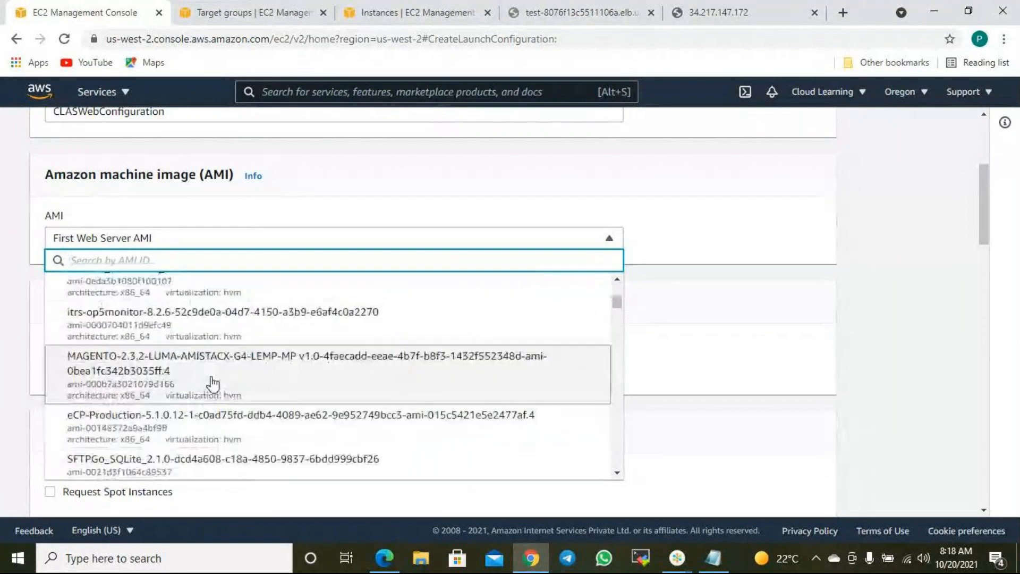
scroll(214, 383, "up", 10)
scroll(234, 352, "down", 3)
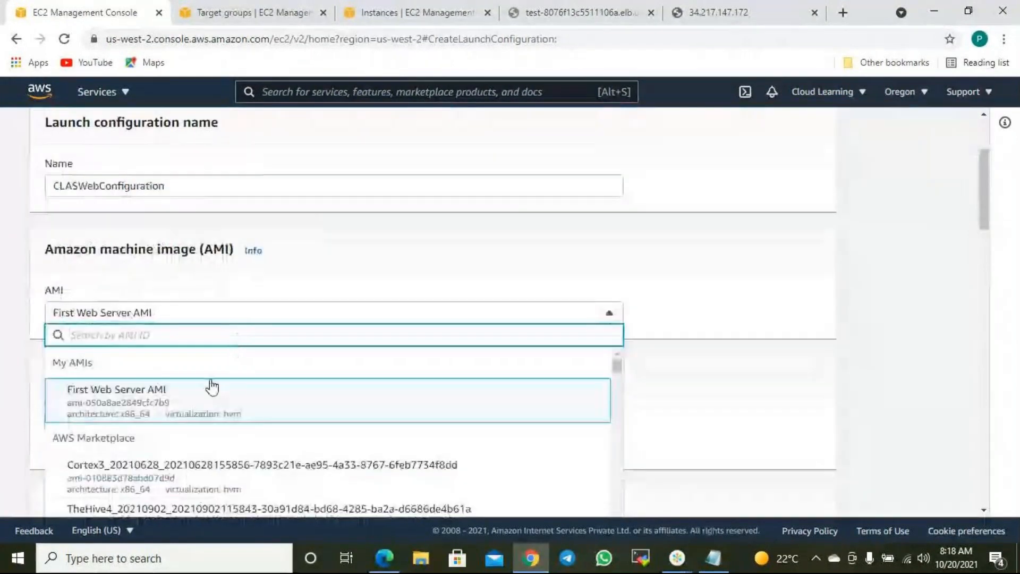
scroll(212, 387, "down", 3)
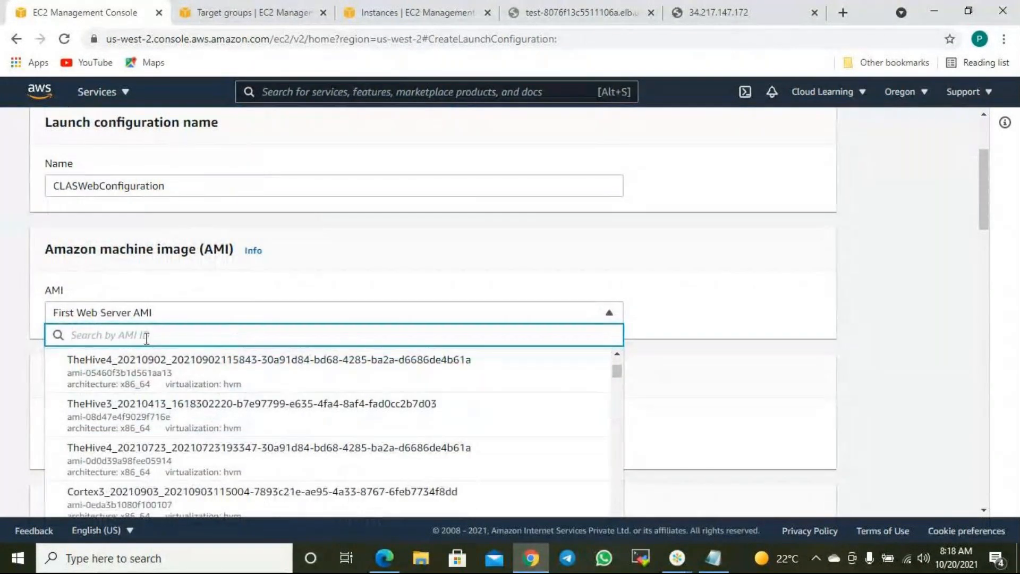
left_click(381, 242)
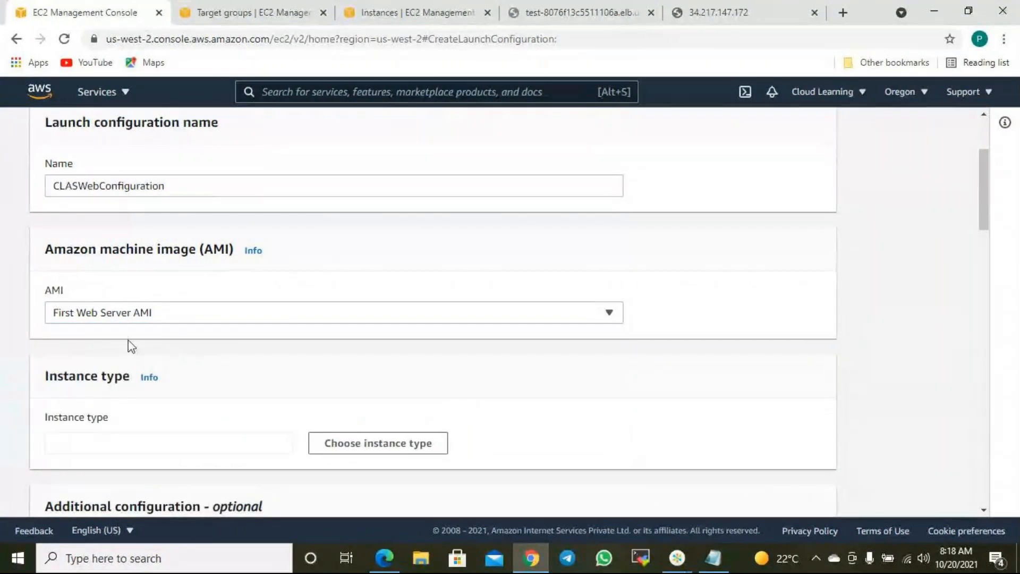
- Review the available AMIs and the web server page again, keeping First Web Server AMI
left_click(154, 318)
scroll(190, 257, "down", 1)
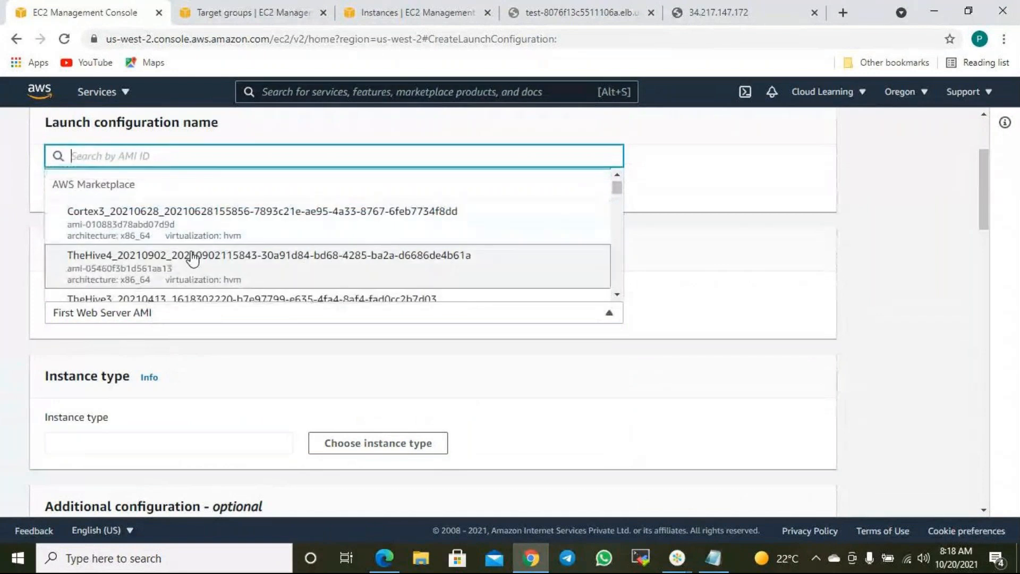
scroll(192, 258, "down", 8)
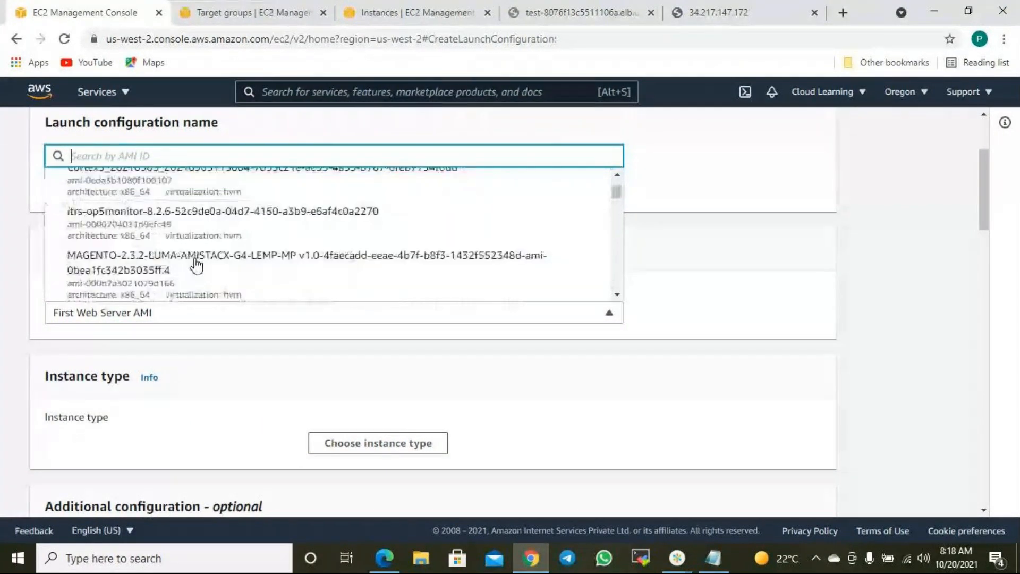
scroll(194, 232, "down", 3)
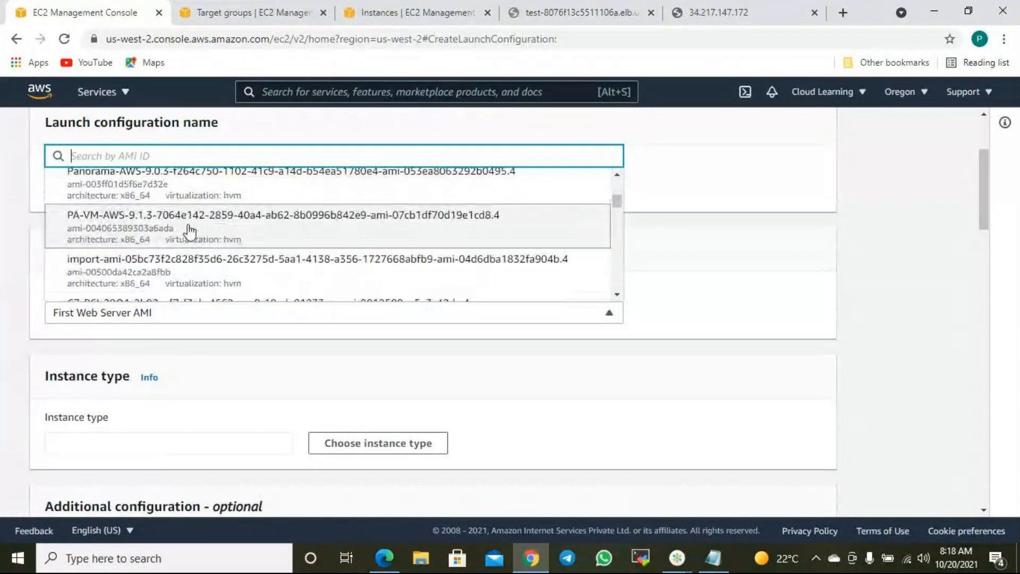
scroll(194, 232, "down", 1)
scroll(193, 231, "up", 12)
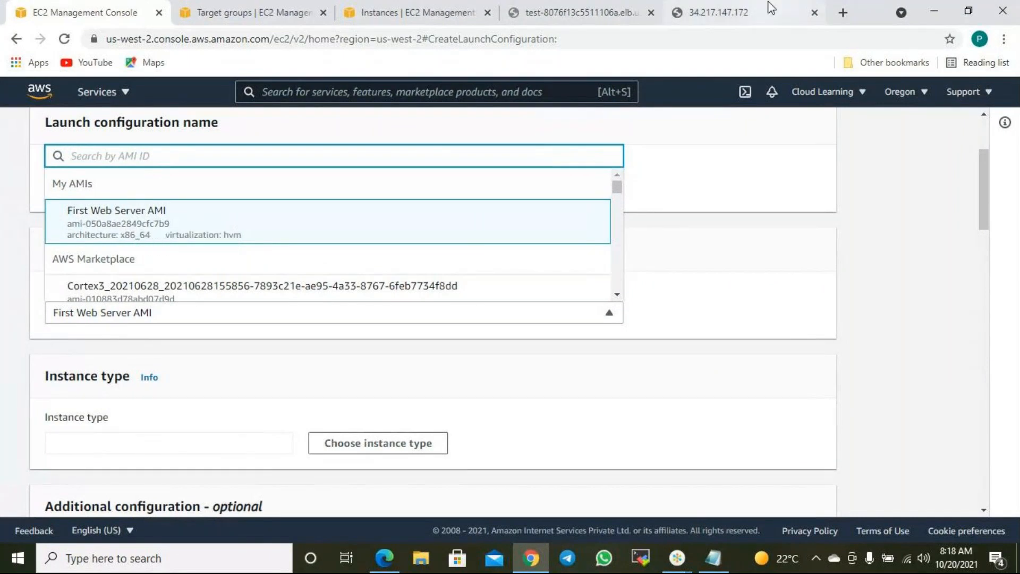
left_click(740, 14)
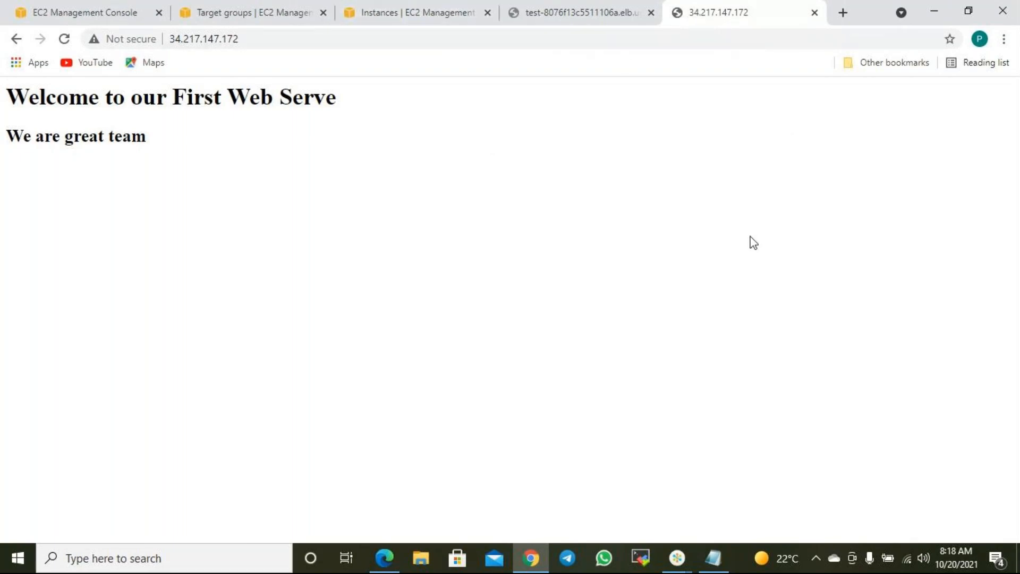
left_click(110, 14)
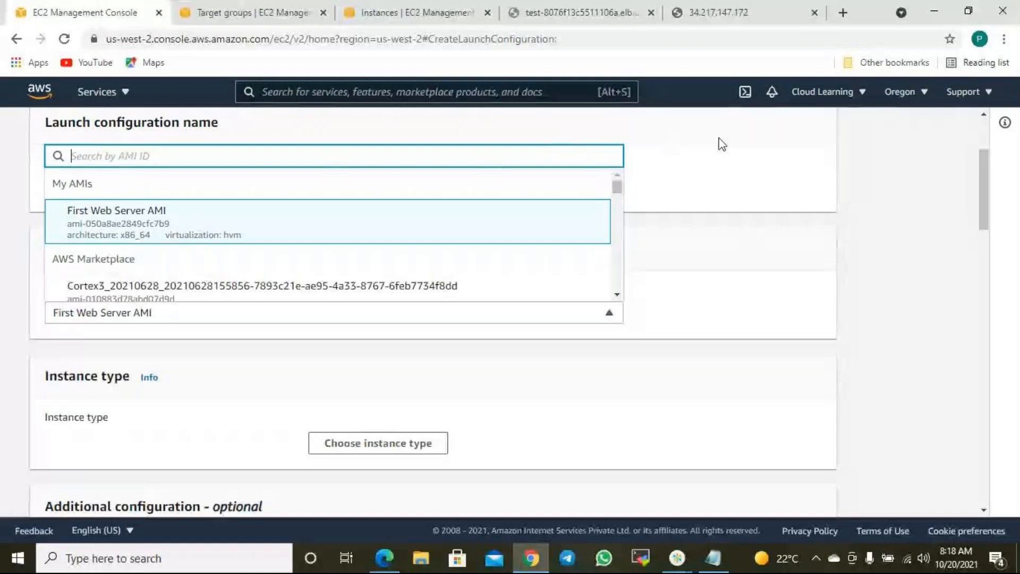
left_click(160, 222)
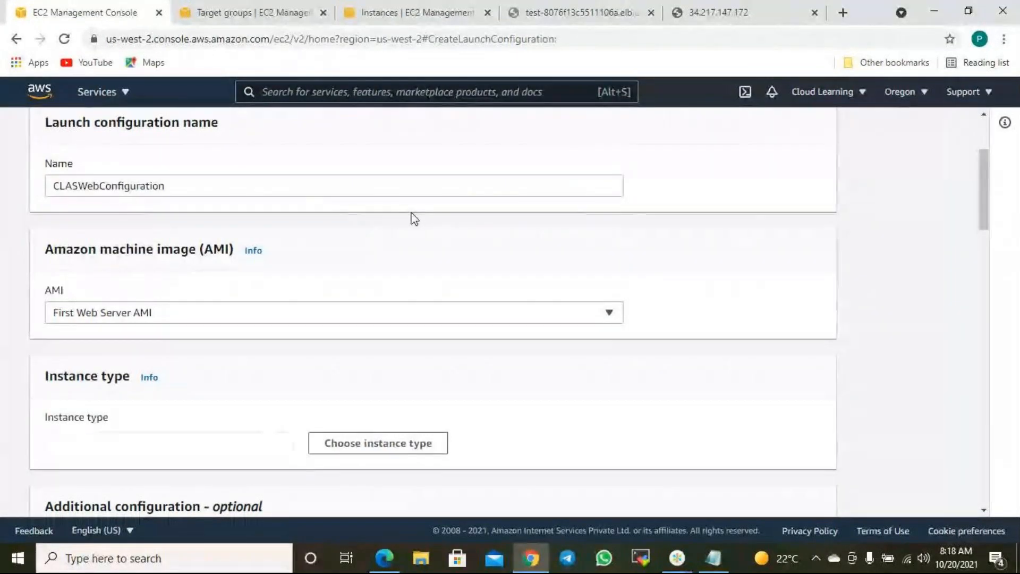
- Scroll the launch configuration form to the Instance type section
scroll(433, 227, "down", 3)
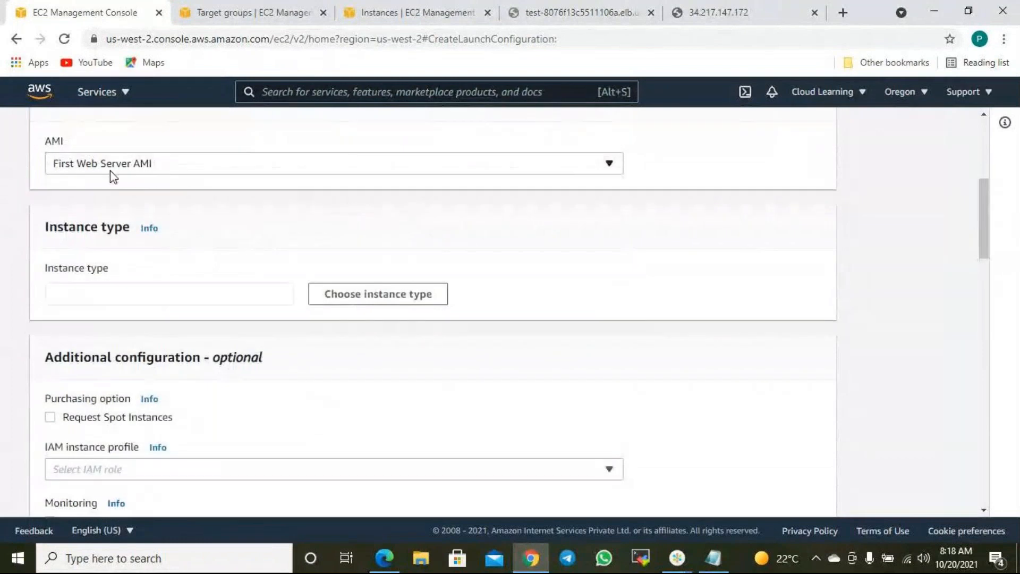
scroll(109, 176, "up", 5)
scroll(168, 398, "down", 3)
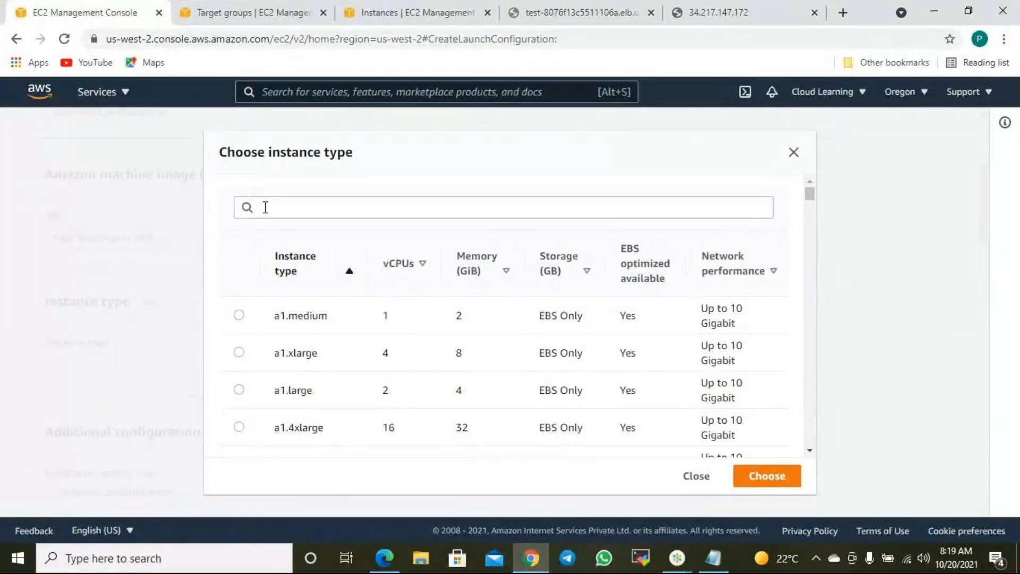
- Search for t2.micro and choose it as the instance type (1 vCPU, 1 GiB, EBS only)
left_click(283, 201)
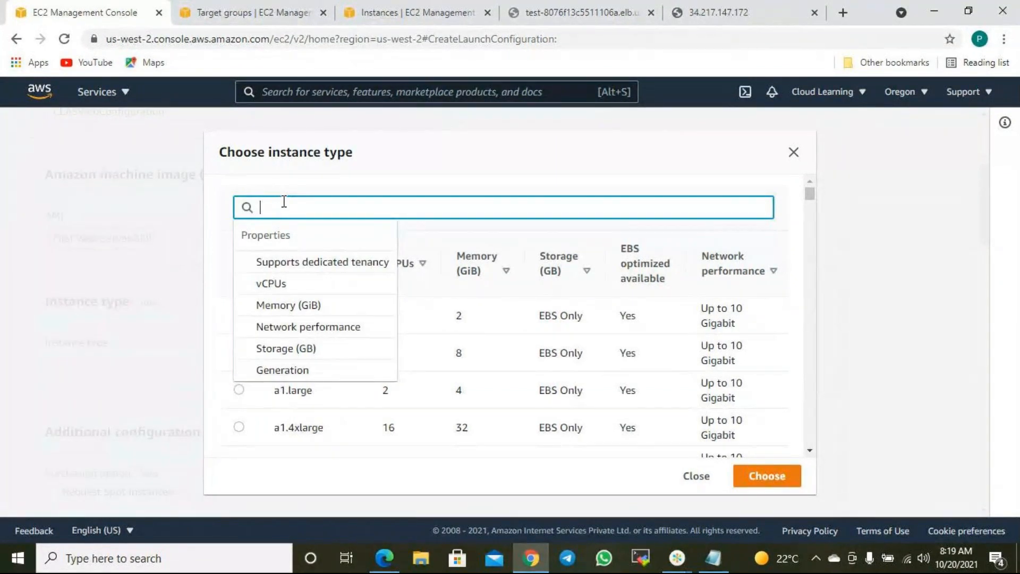
type("m4.la")
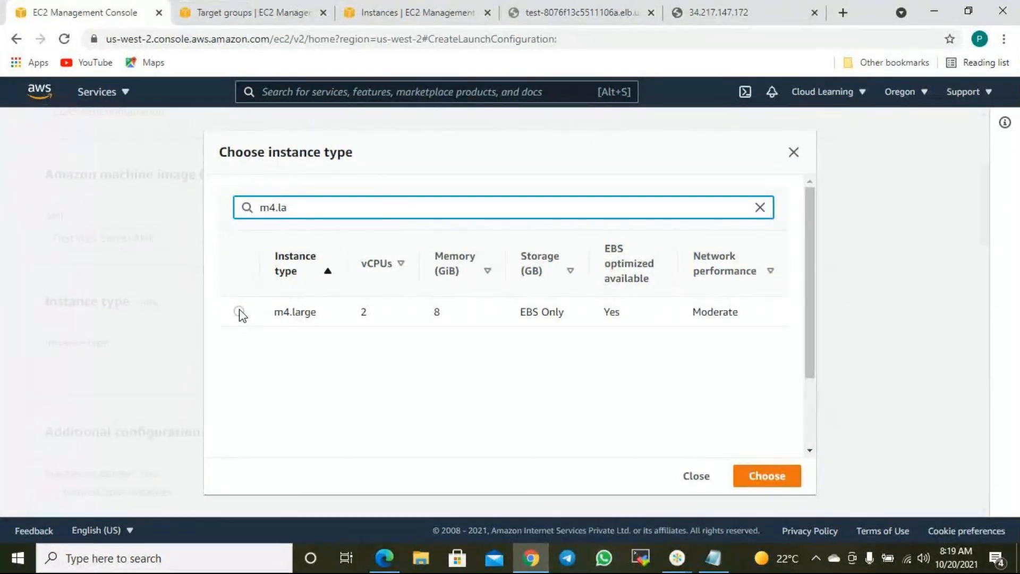
left_click_drag(302, 212, 248, 205)
type("t2.micro")
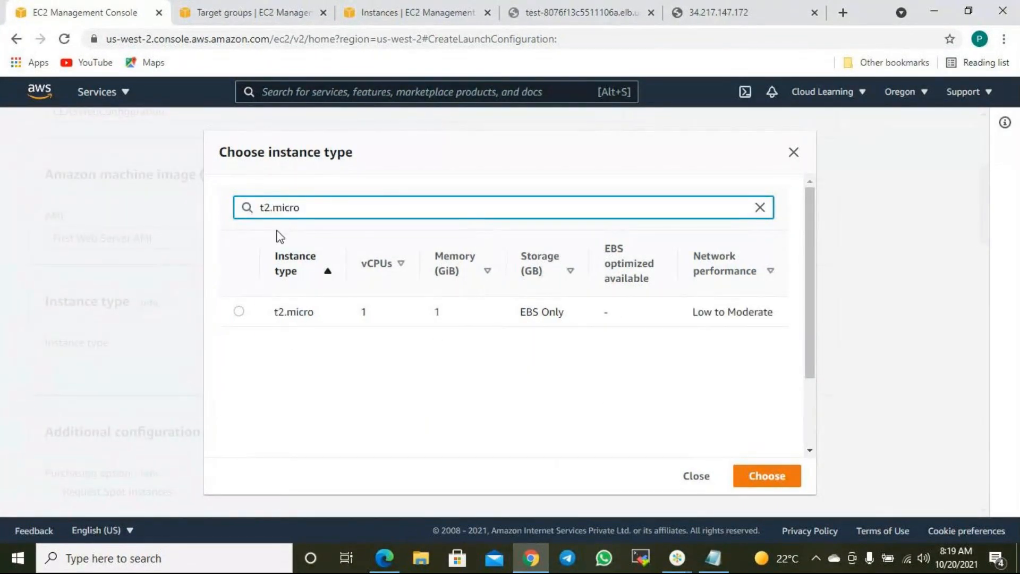
left_click(239, 312)
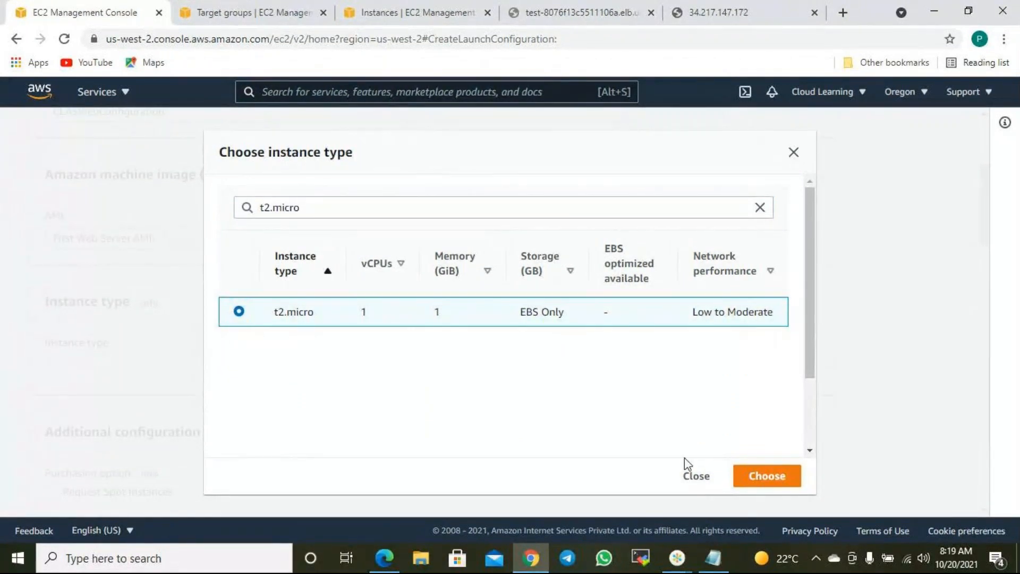
left_click(772, 482)
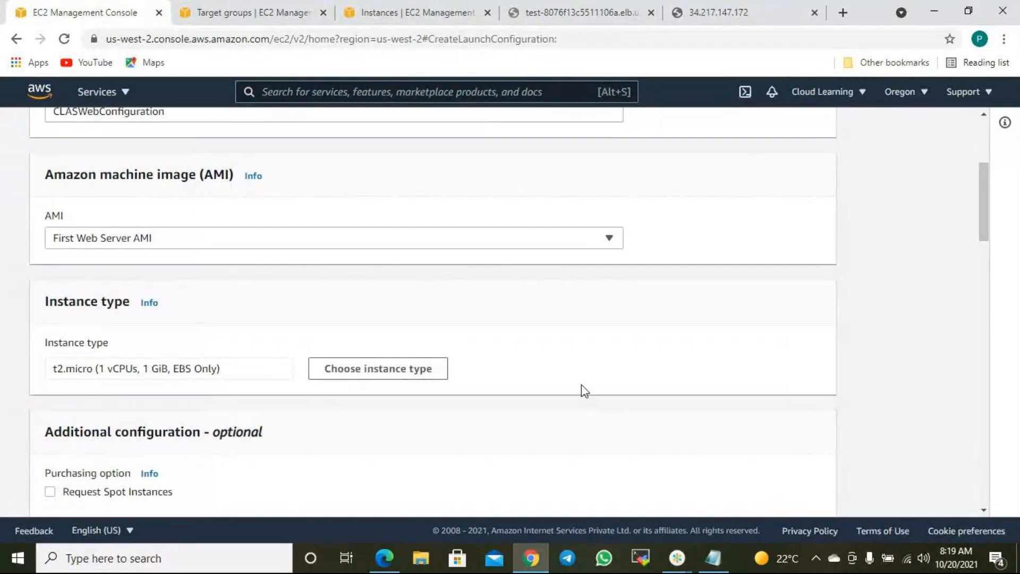
scroll(579, 389, "down", 4)
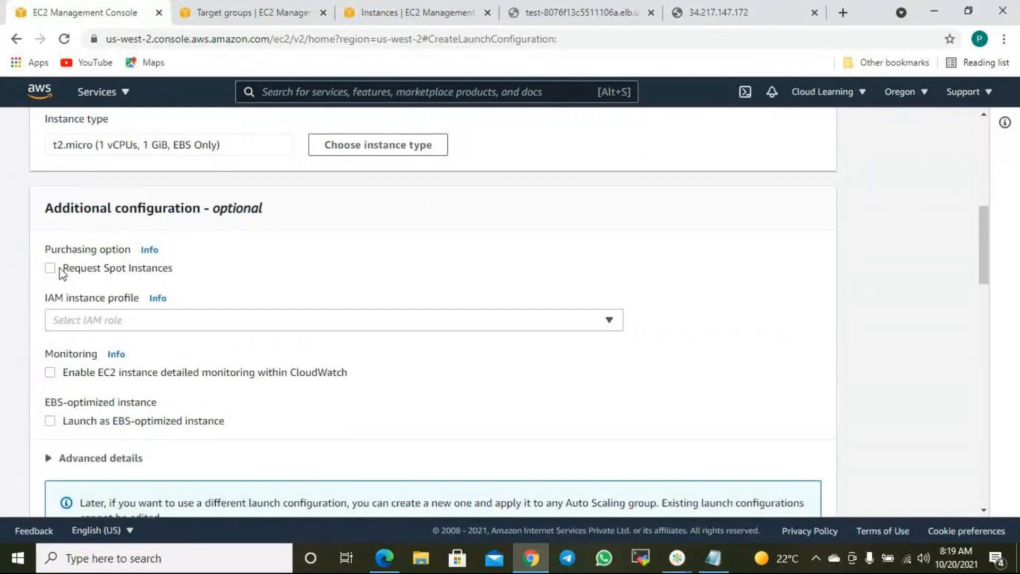
scroll(175, 297, "down", 2)
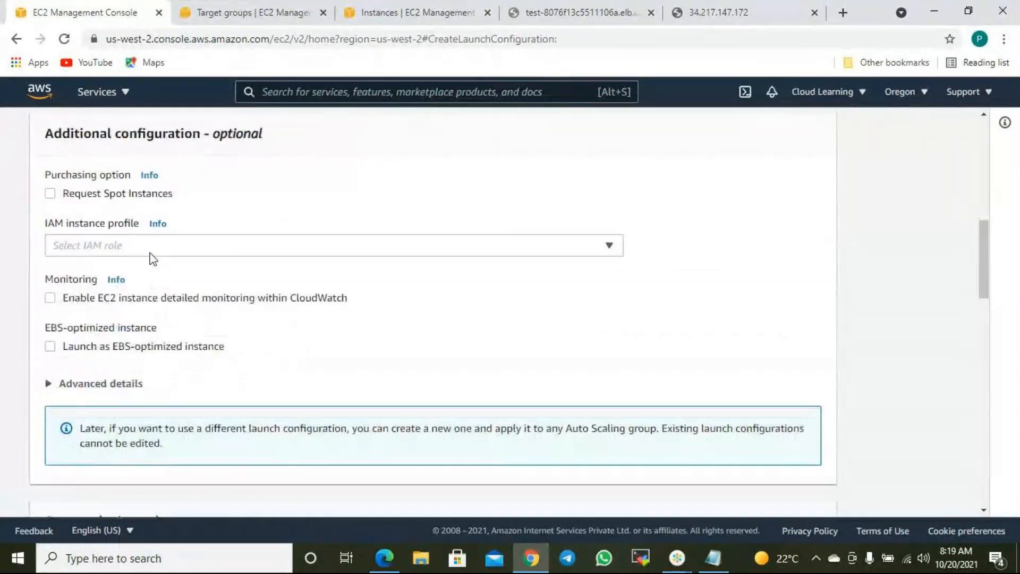
left_click(149, 250)
left_click(291, 200)
scroll(314, 207, "up", 3)
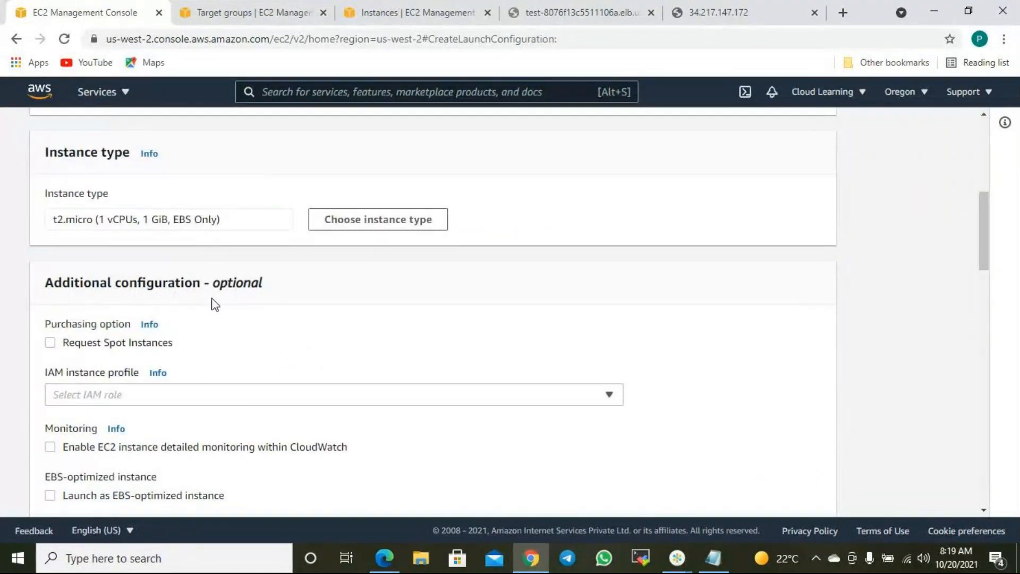
scroll(278, 348, "up", 4)
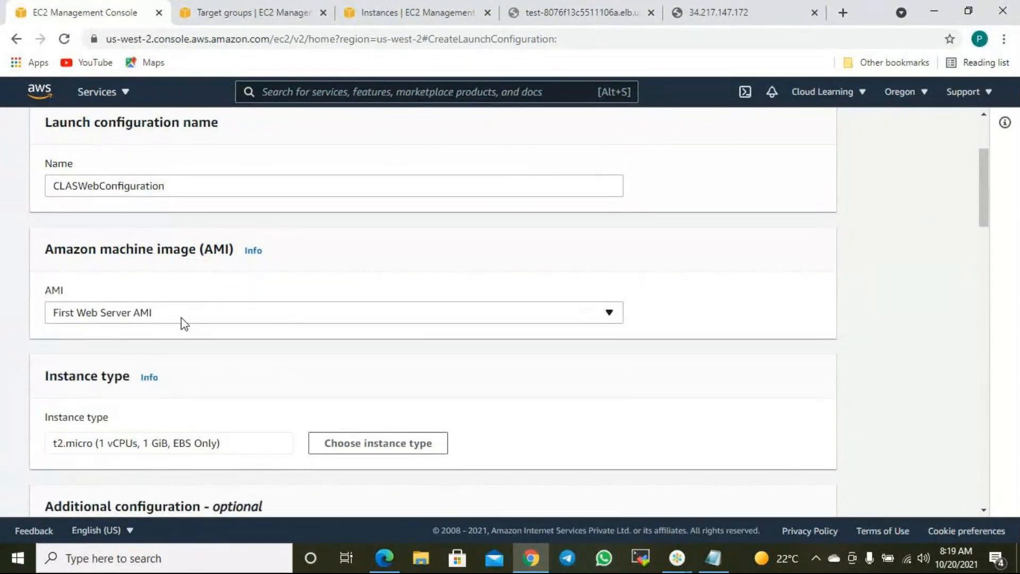
scroll(461, 470, "down", 5)
scroll(458, 468, "down", 1)
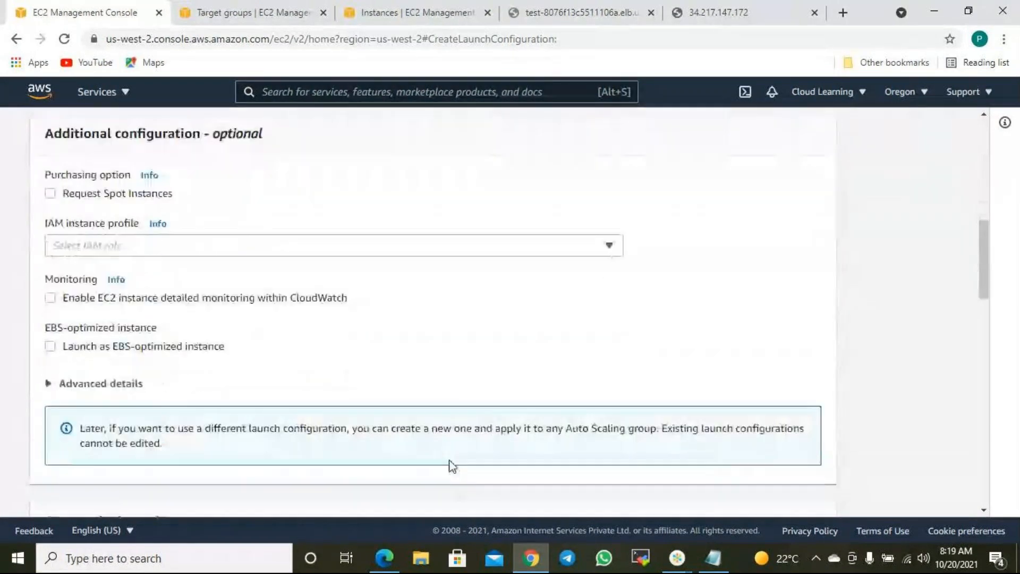
scroll(264, 283, "up", 1)
scroll(262, 290, "down", 2)
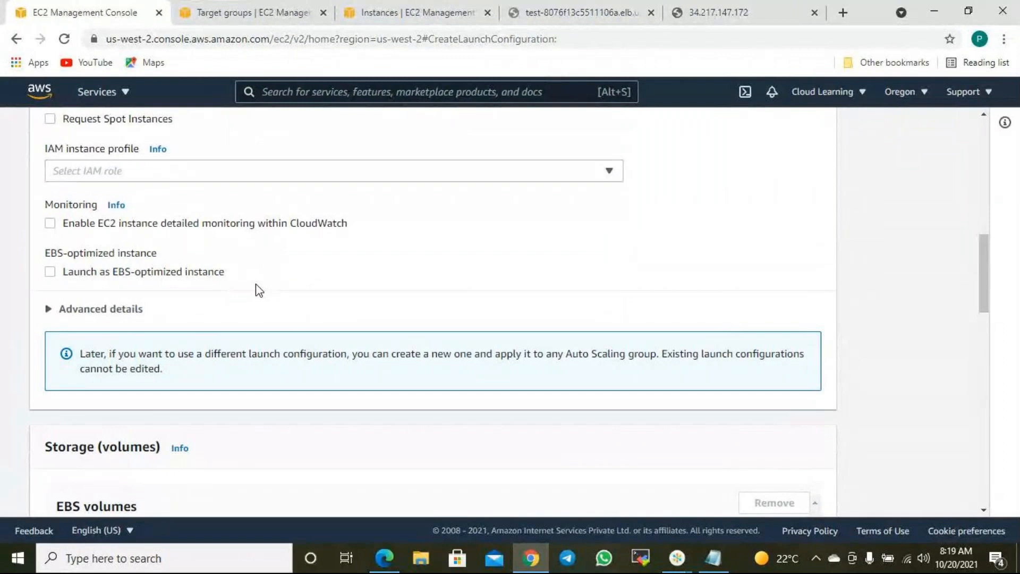
scroll(257, 287, "down", 1)
scroll(255, 289, "up", 2)
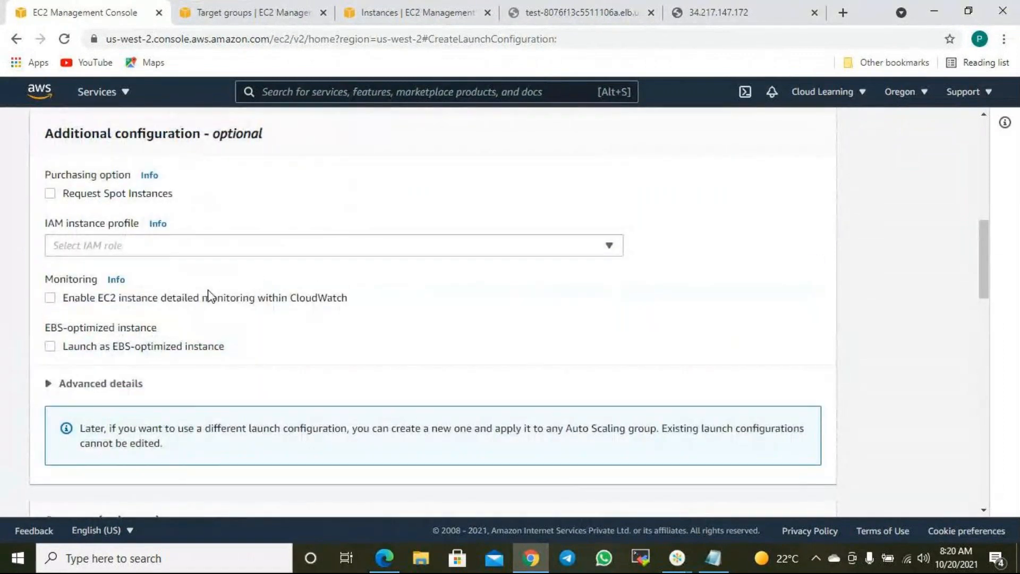
scroll(230, 314, "down", 5)
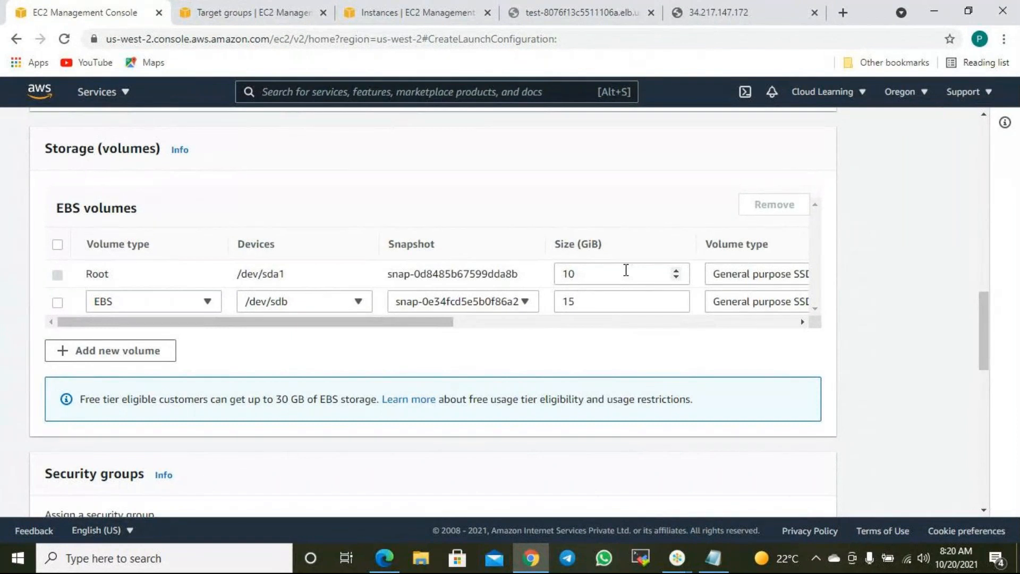
- Attach the existing Linux New SG security group to CLASWebConfiguration
scroll(624, 287, "down", 5)
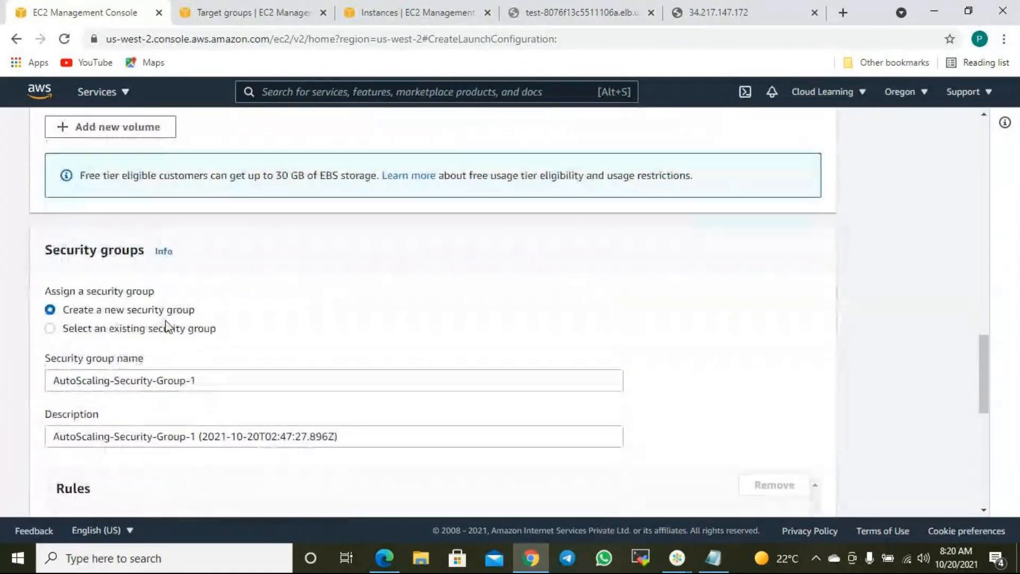
scroll(273, 349, "down", 4)
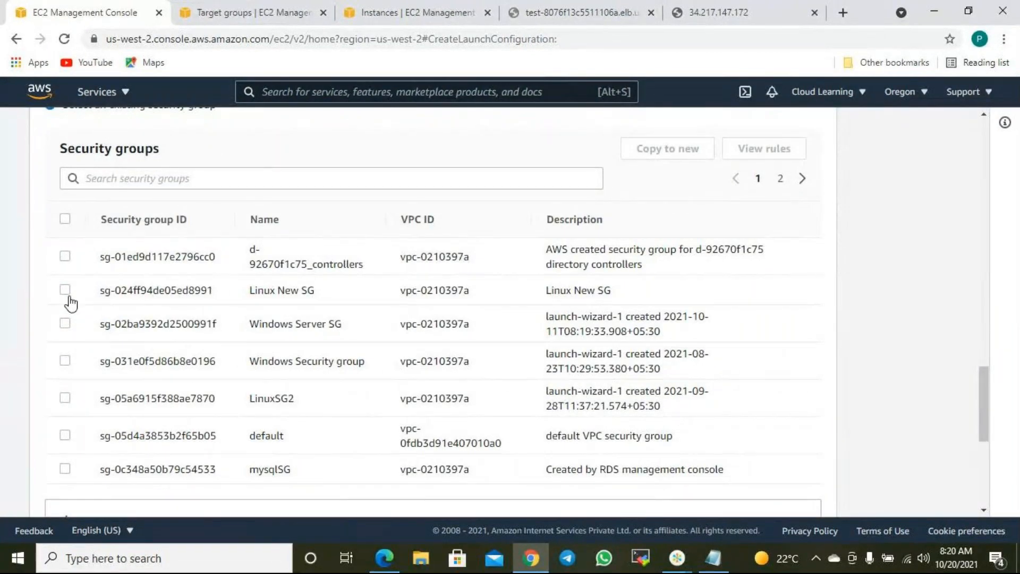
left_click(65, 290)
scroll(550, 346, "down", 5)
scroll(562, 357, "up", 3)
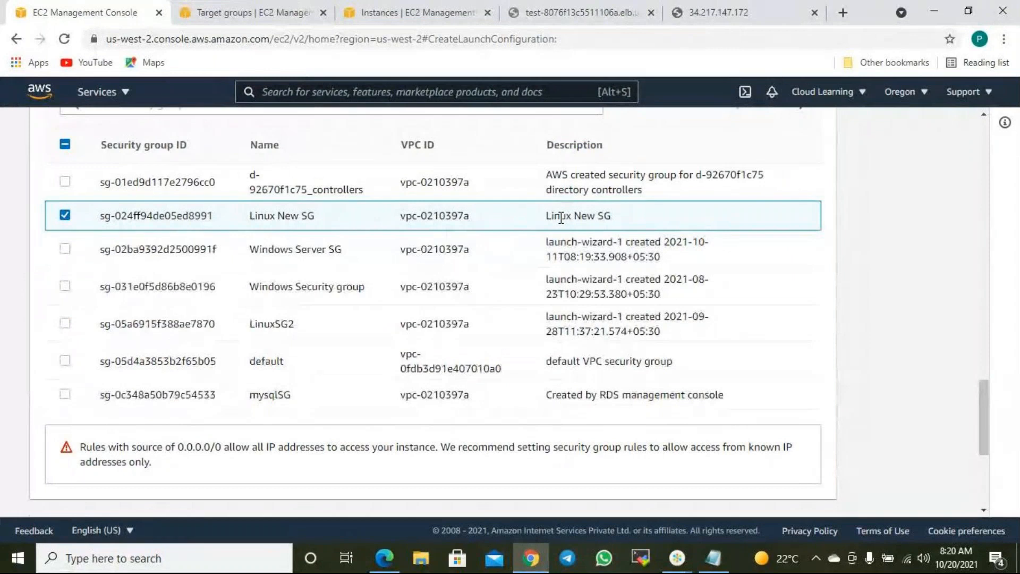
scroll(696, 319, "down", 1)
scroll(702, 328, "down", 5)
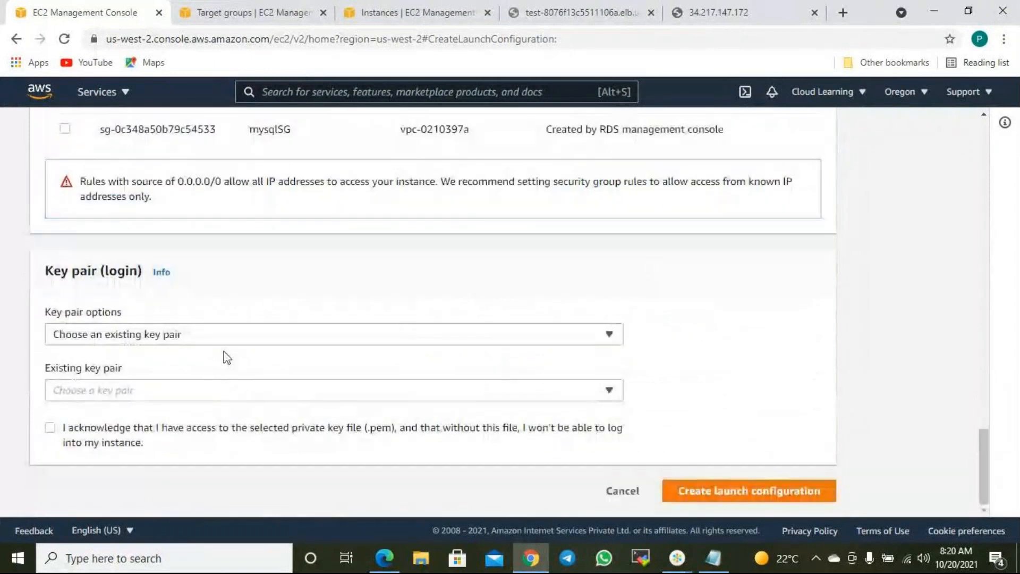
- Use the existing key pair cl11oregon and acknowledge having its private key file
left_click(190, 336)
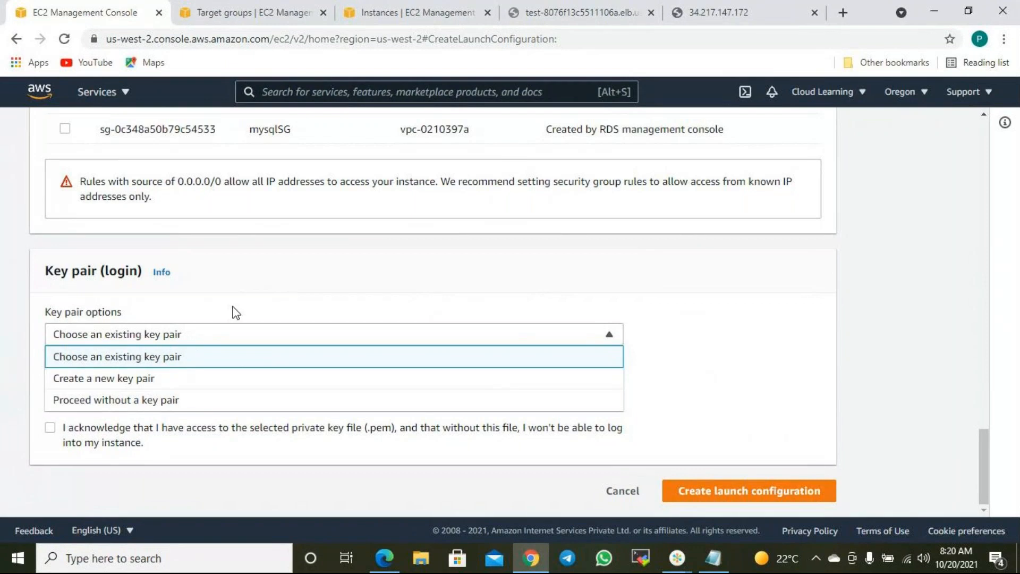
left_click(202, 357)
left_click(144, 391)
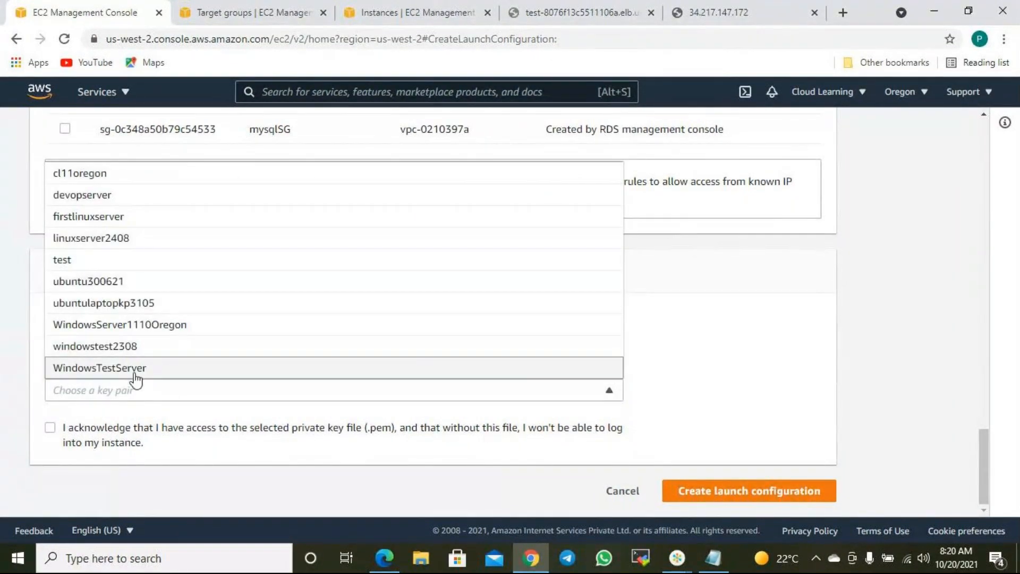
left_click(86, 173)
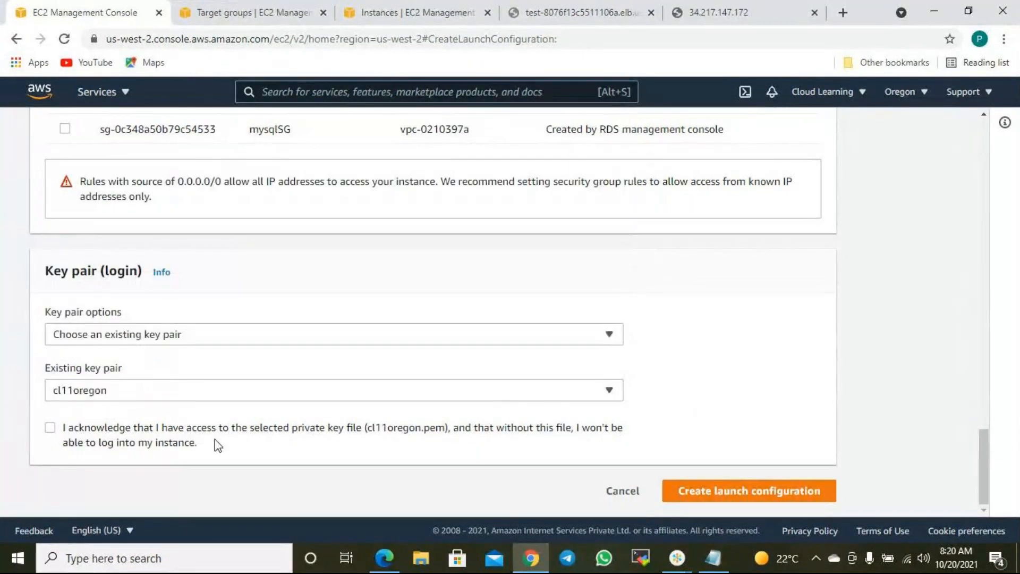
left_click(50, 427)
scroll(492, 301, "up", 20)
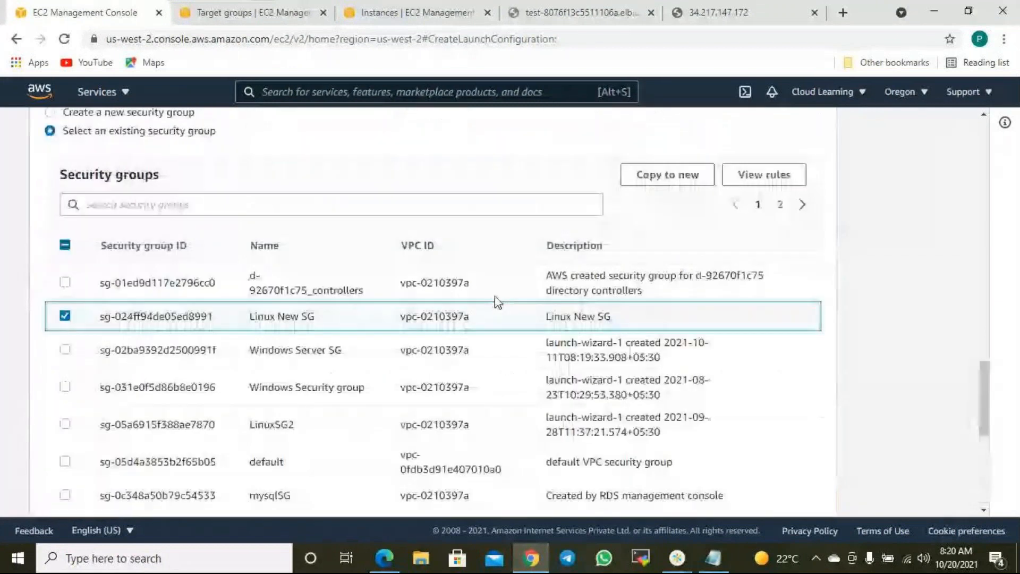
scroll(335, 318, "up", 3)
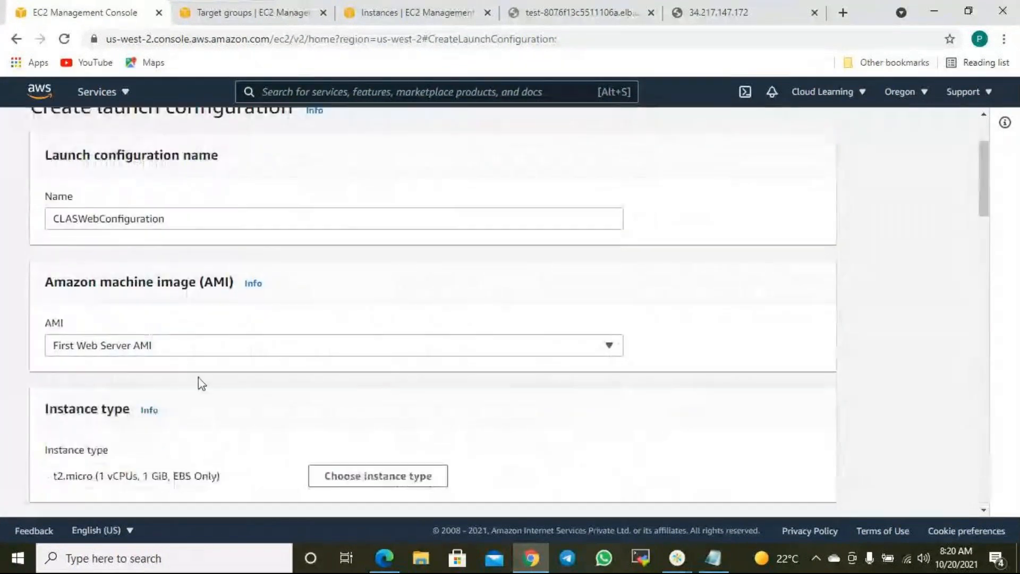
scroll(201, 382, "down", 3)
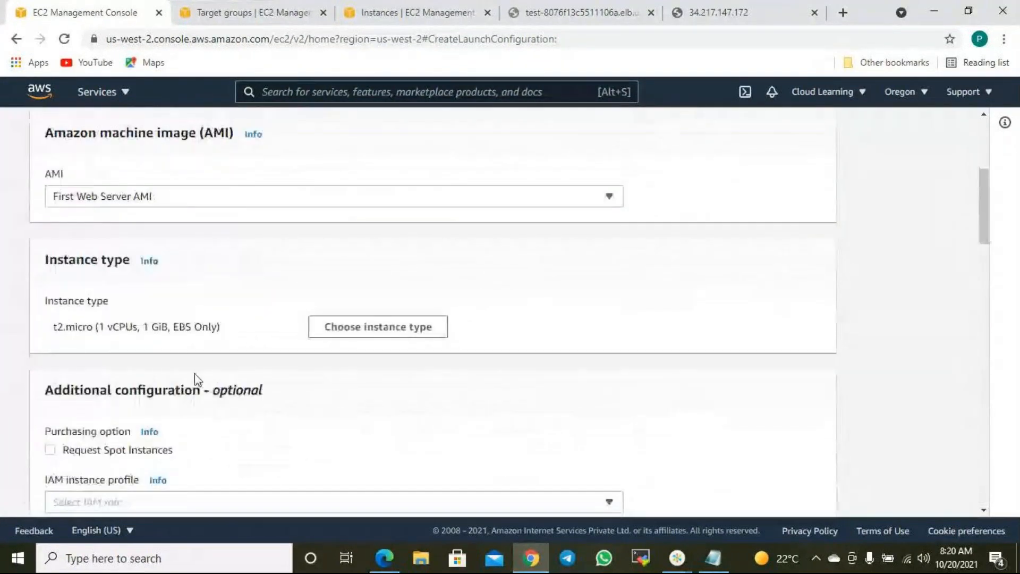
scroll(195, 338, "down", 10)
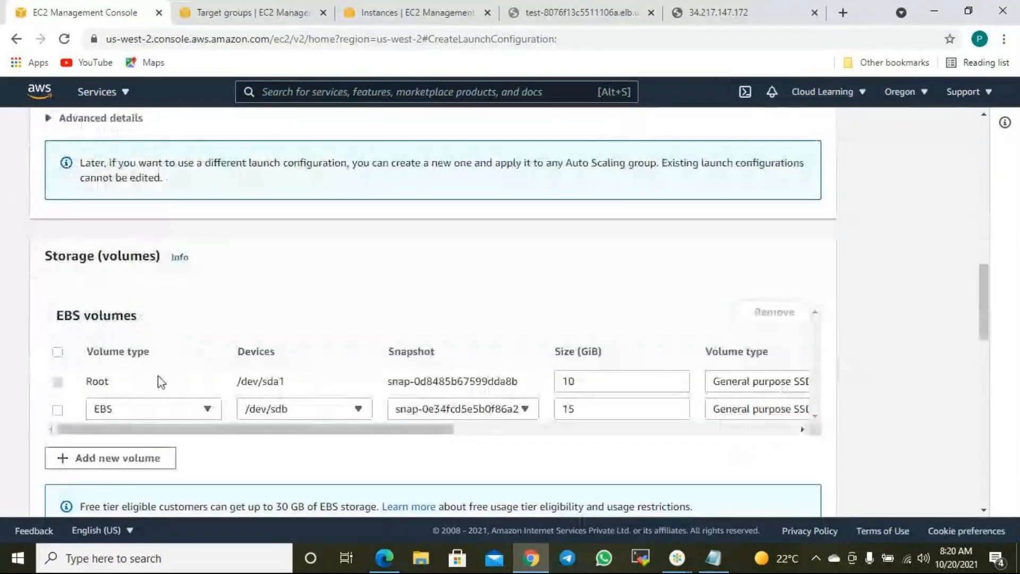
scroll(158, 376, "down", 7)
scroll(189, 383, "down", 3)
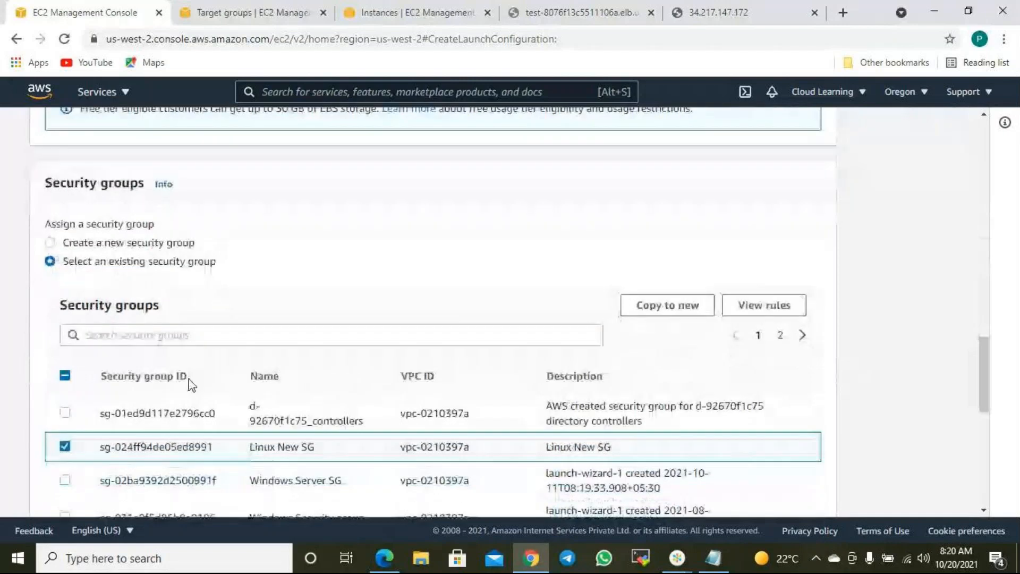
scroll(447, 355, "down", 7)
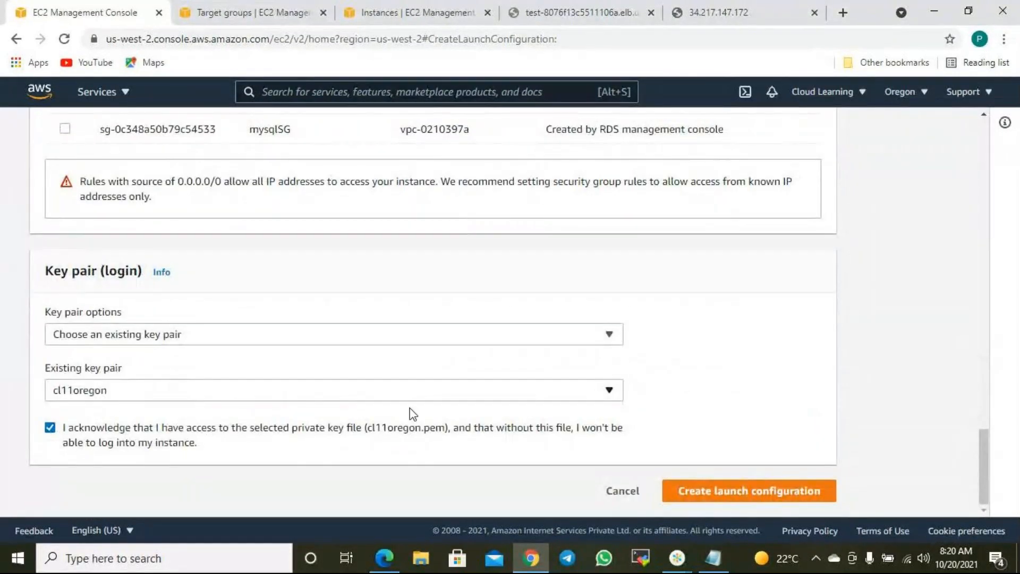
- Create CLASWebConfiguration, then select its row and show its available actions
left_click(749, 491)
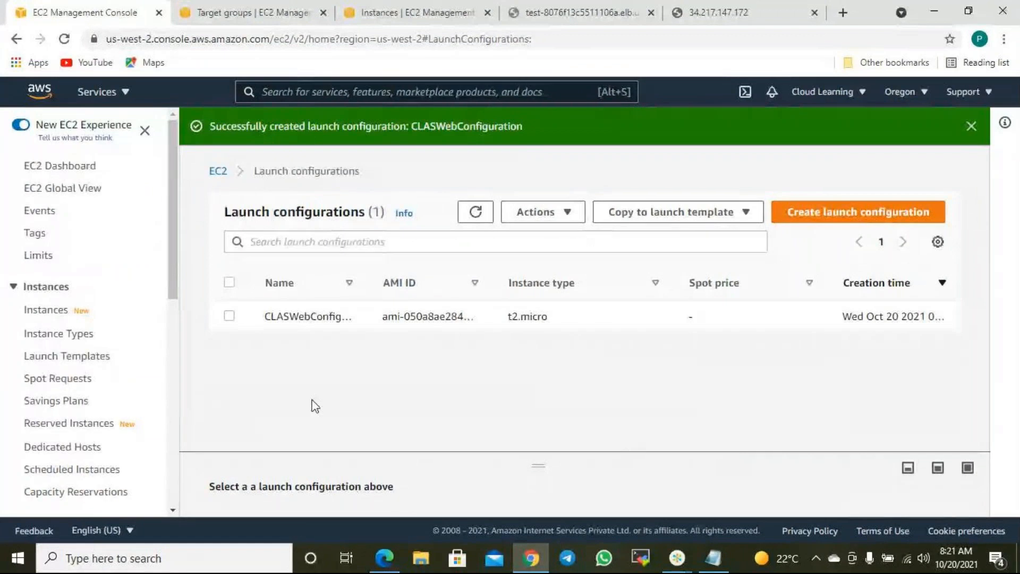
left_click(722, 13)
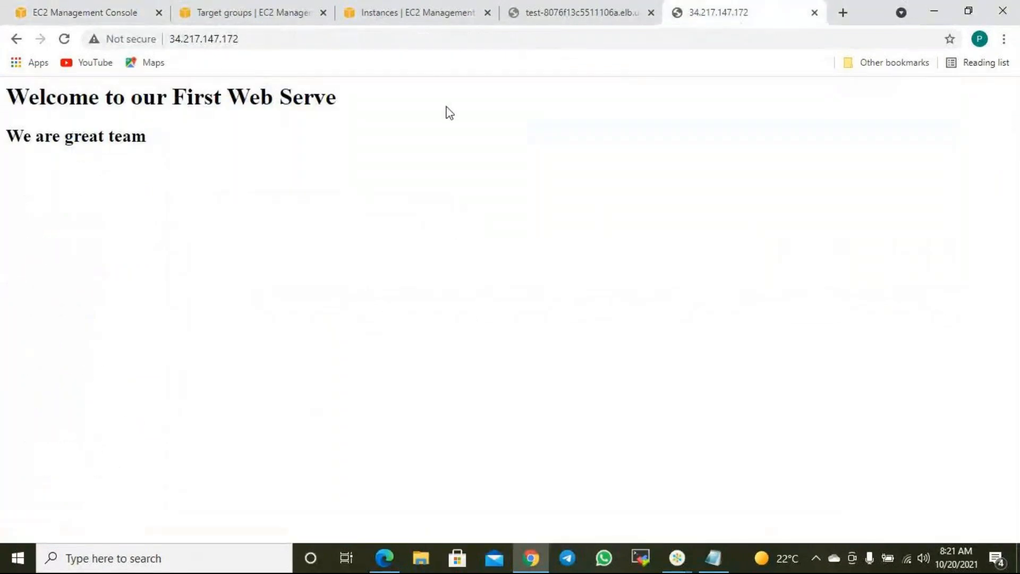
left_click(86, 14)
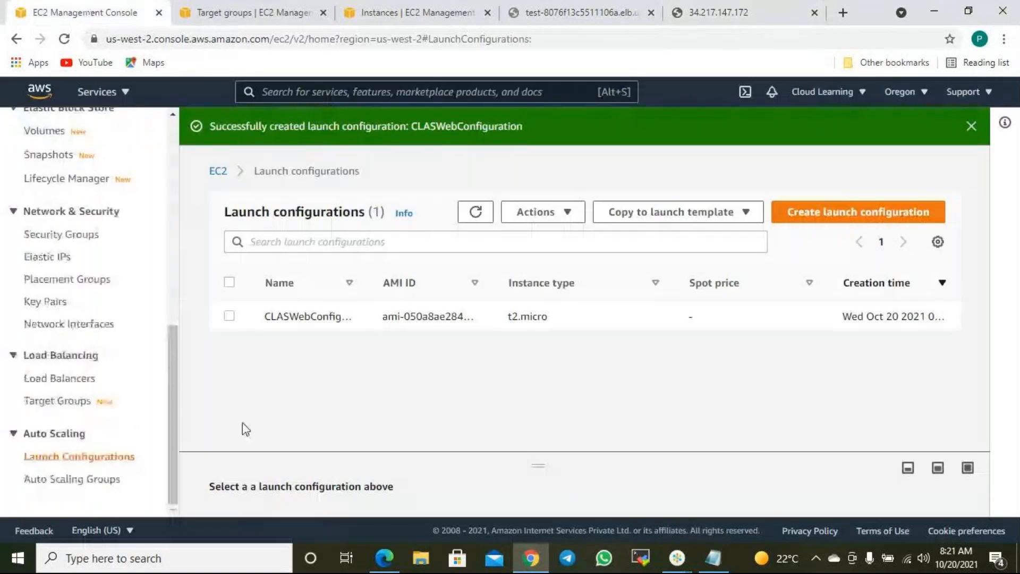
left_click(229, 316)
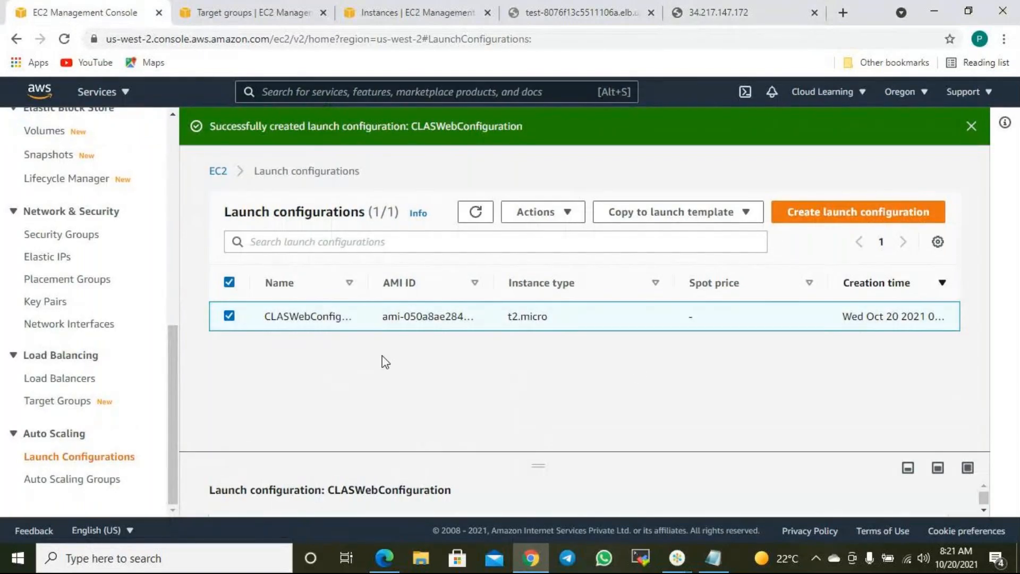
left_click(572, 220)
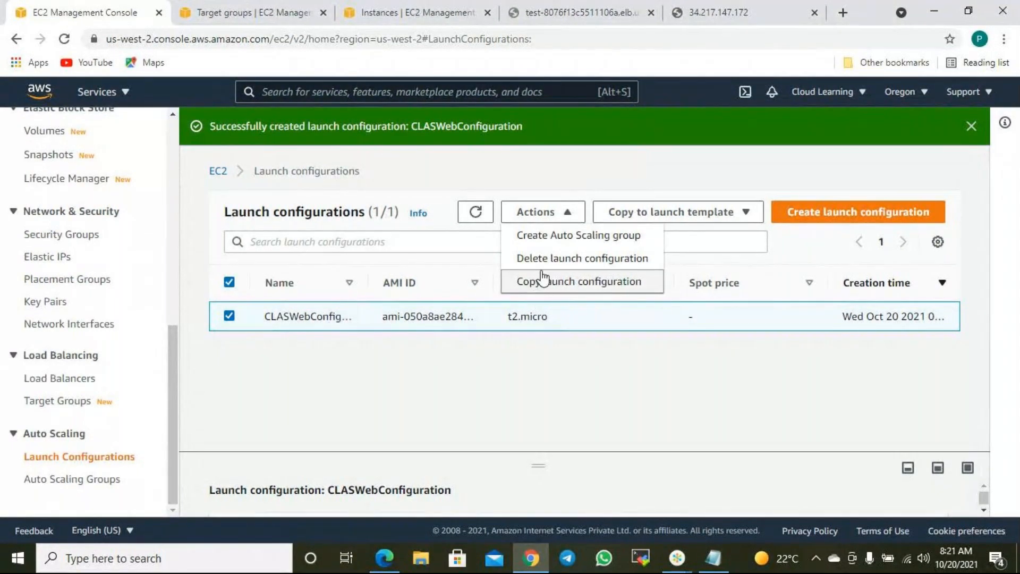
- Copy CLASWebConfiguration into a new form prefilled as CLASWebConfigurationCopy
left_click(589, 289)
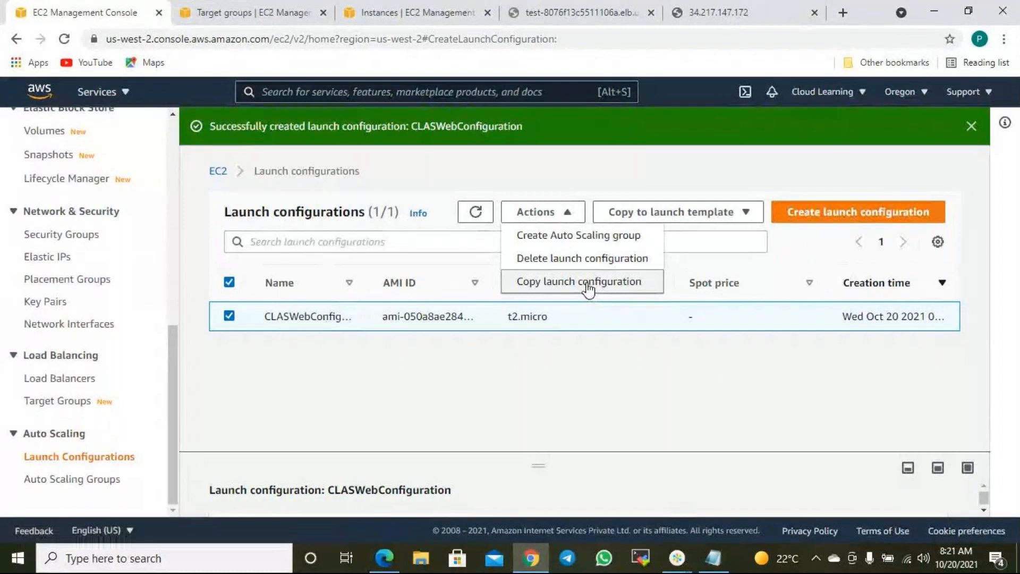
scroll(469, 345, "down", 4)
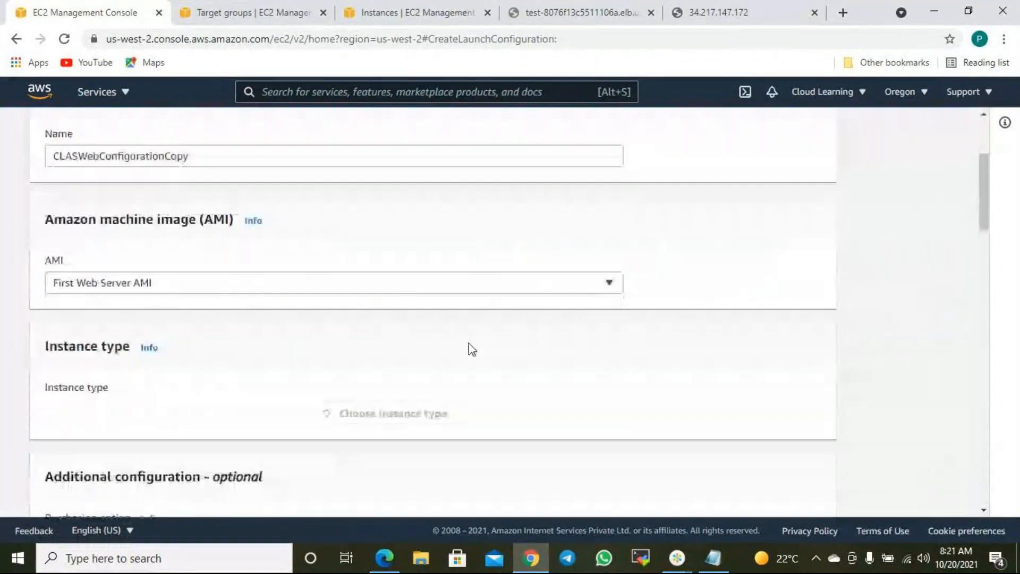
scroll(184, 331, "down", 8)
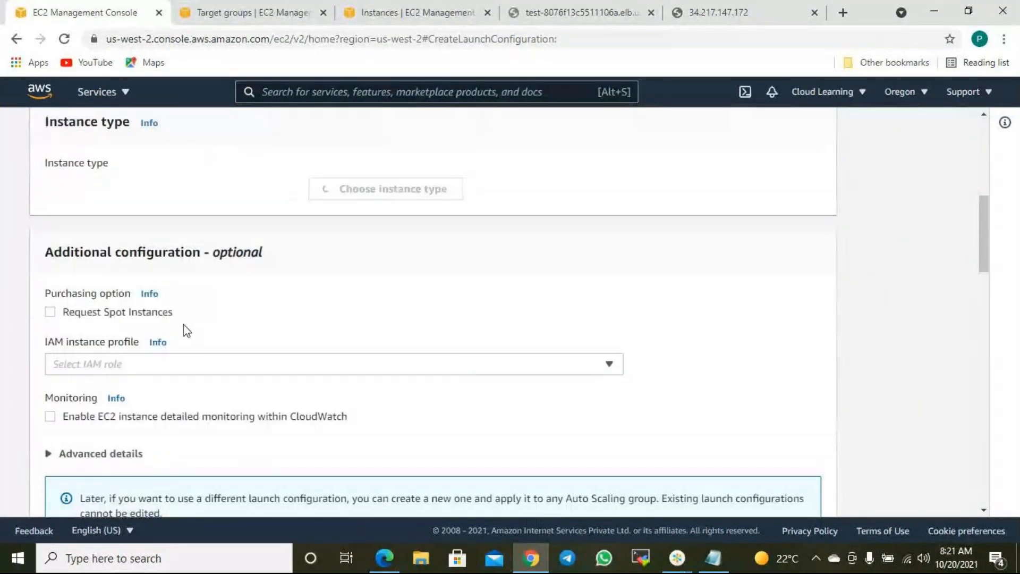
scroll(183, 361, "down", 6)
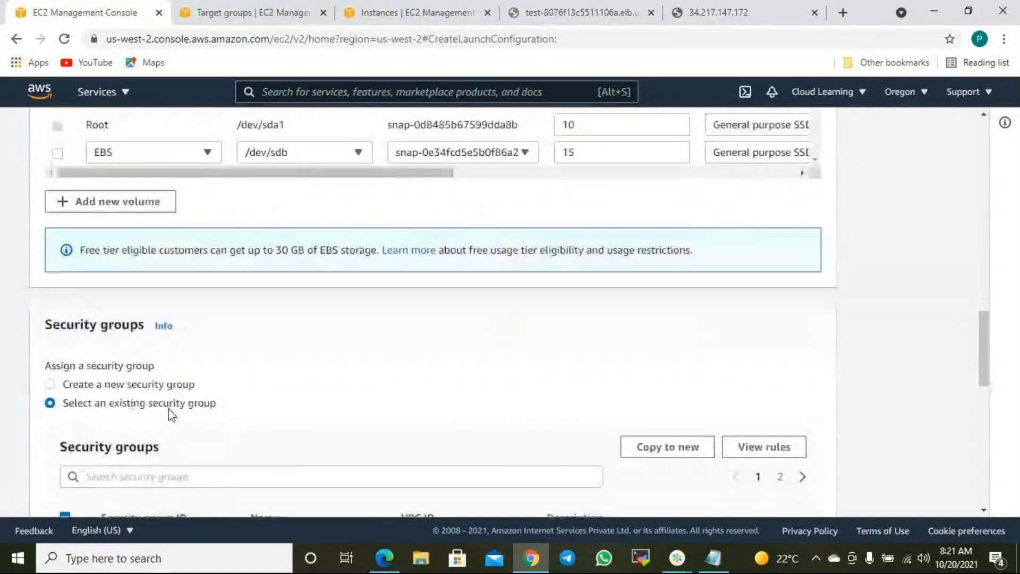
scroll(170, 418, "down", 3)
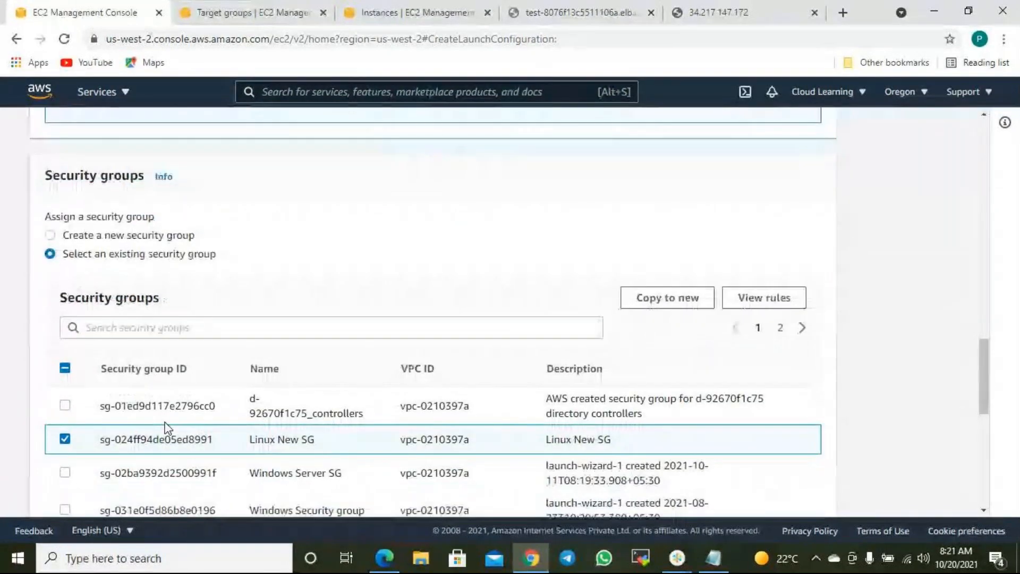
scroll(374, 435, "up", 17)
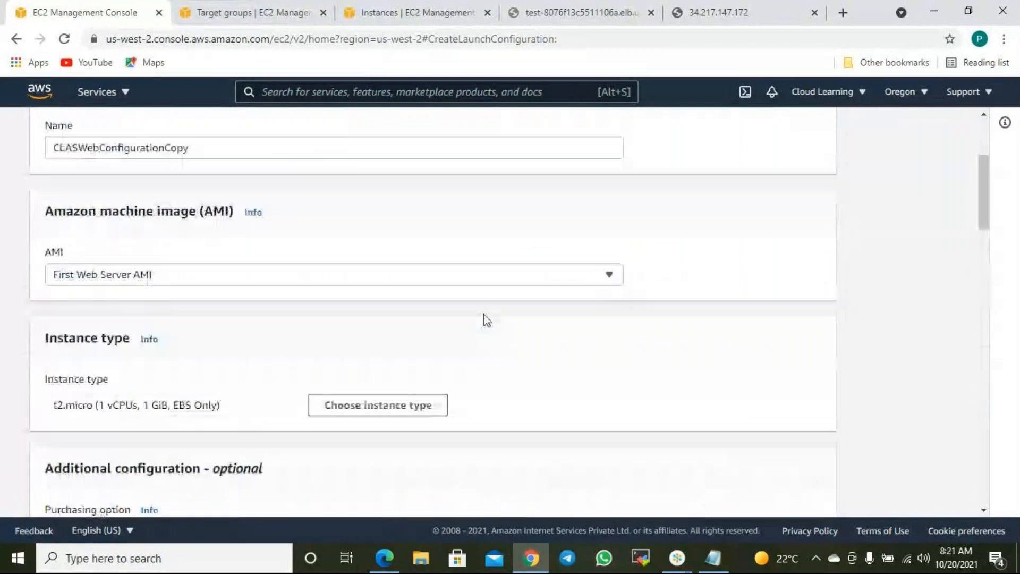
- Discard the copy and return to the launch configurations list with CLASWebConfiguration selected
left_click(128, 185)
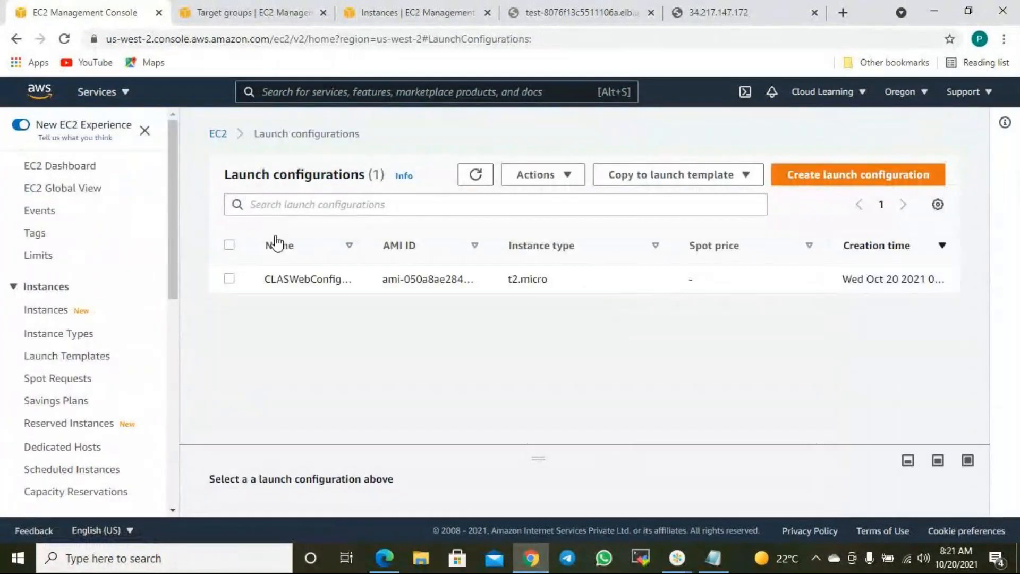
left_click(230, 280)
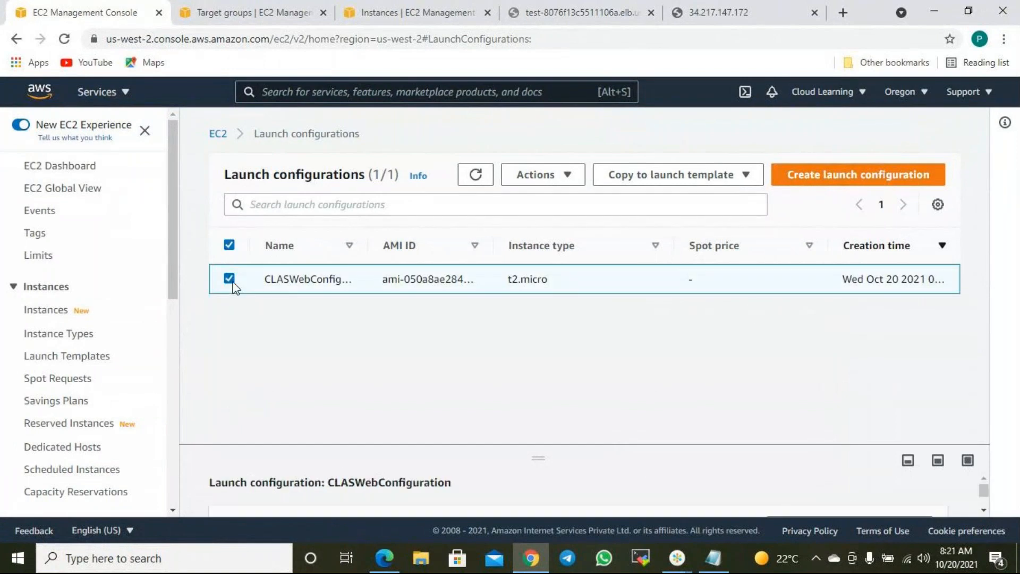
left_click(566, 177)
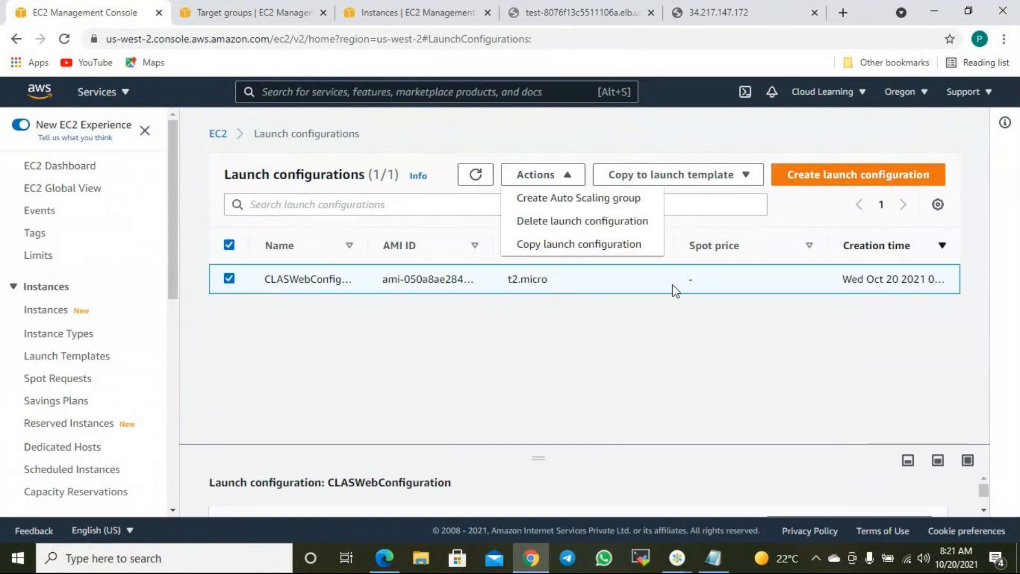
left_click(771, 149)
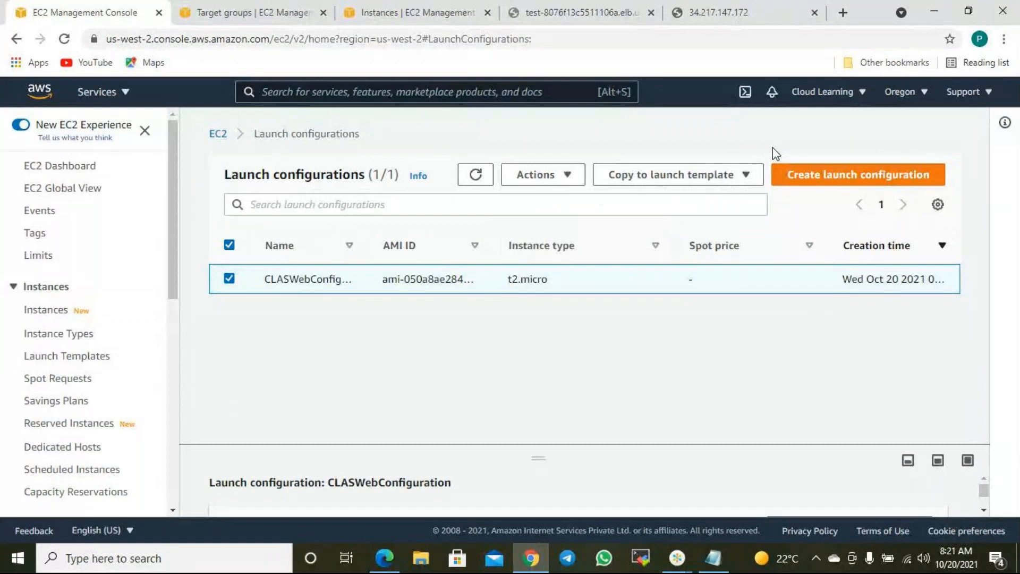
- Switch to the EC2 Instances list showing Web Server 1–3 running with 2/2 checks
scroll(80, 425, "down", 6)
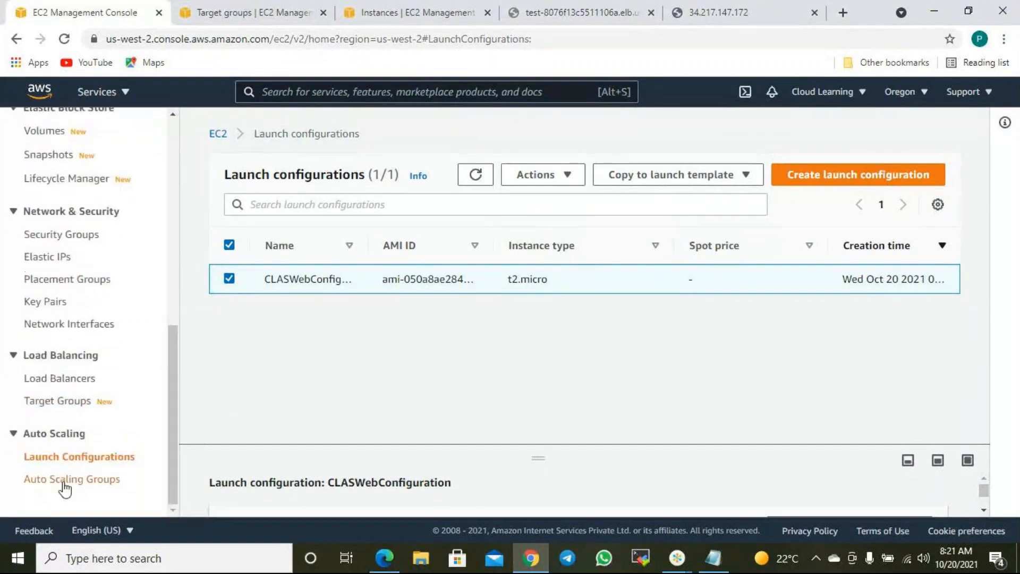
left_click(73, 479)
key("ctrl+4")
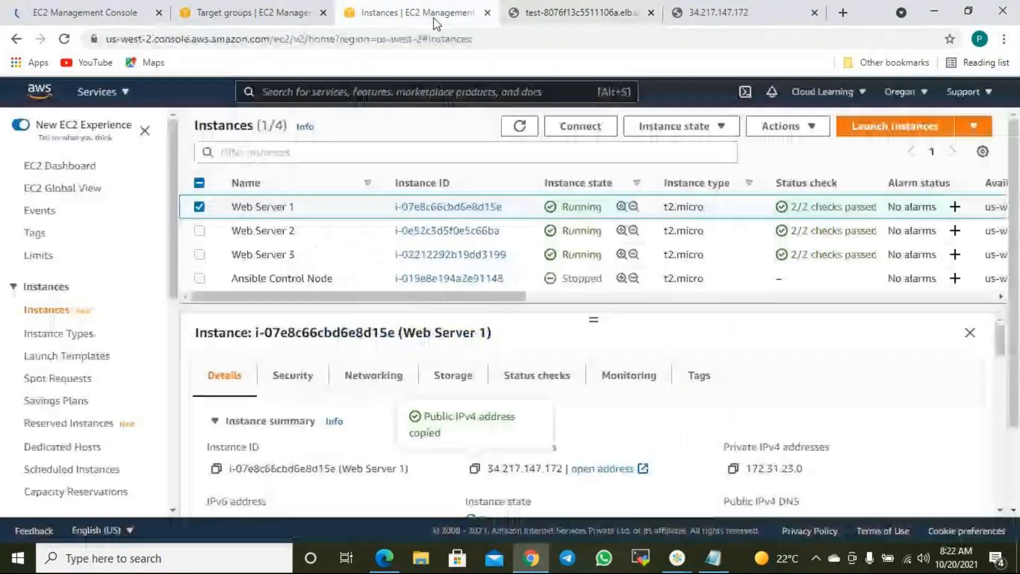
left_click(436, 16)
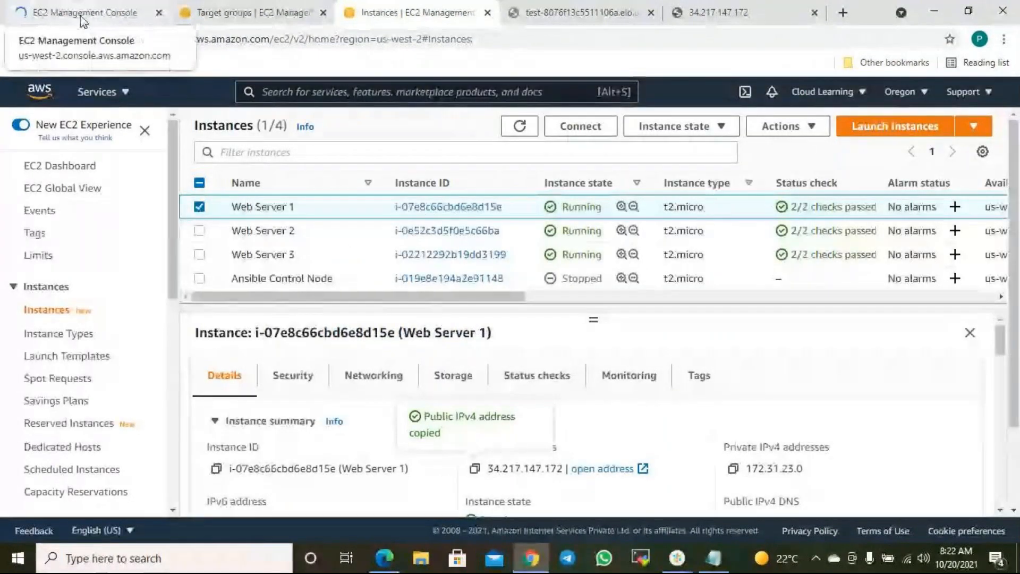
scroll(59, 425, "down", 10)
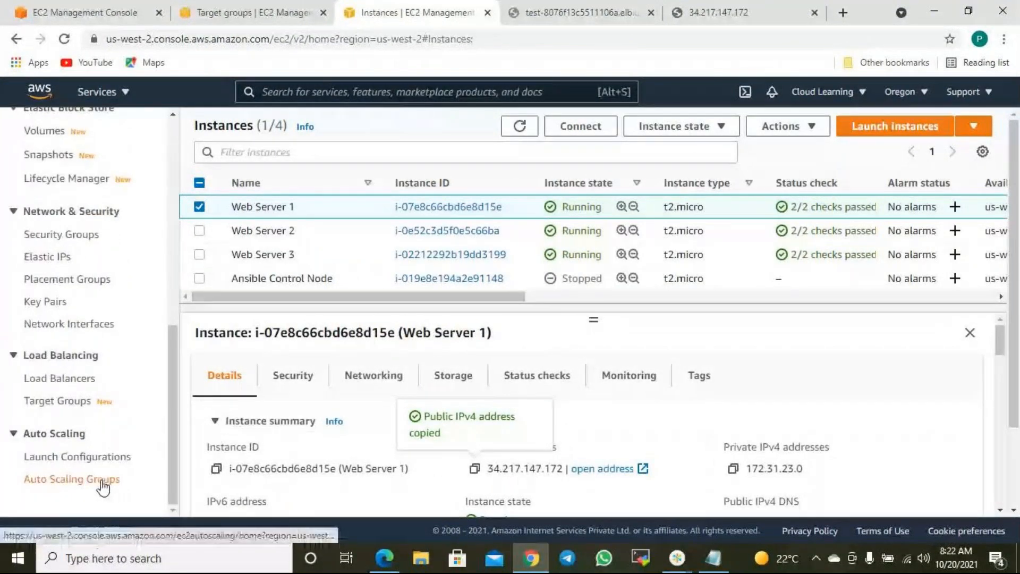
- Go to Auto Scaling Groups and read the welcome page on minimum, desired and maximum size
left_click(103, 480)
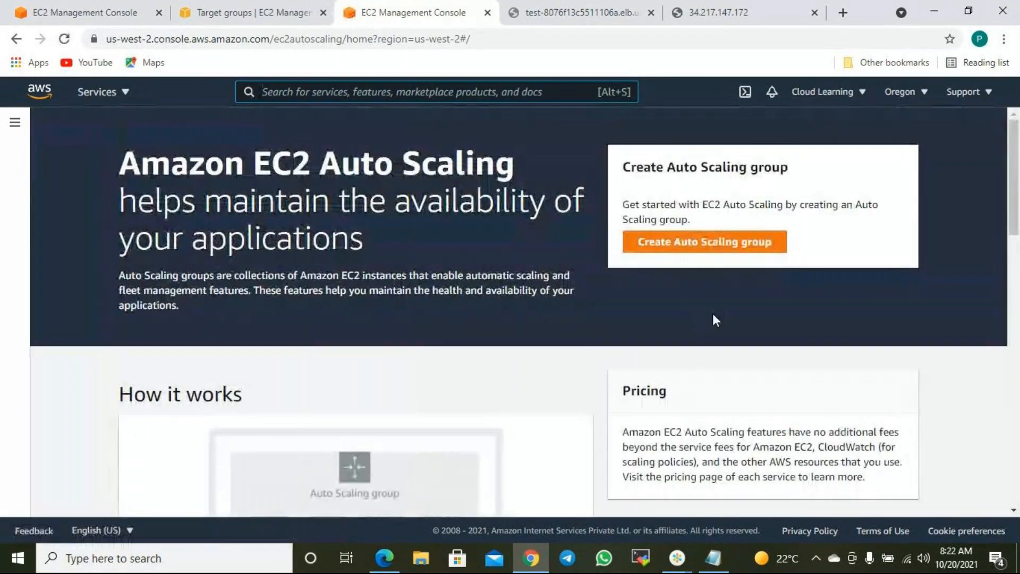
scroll(691, 329, "down", 4)
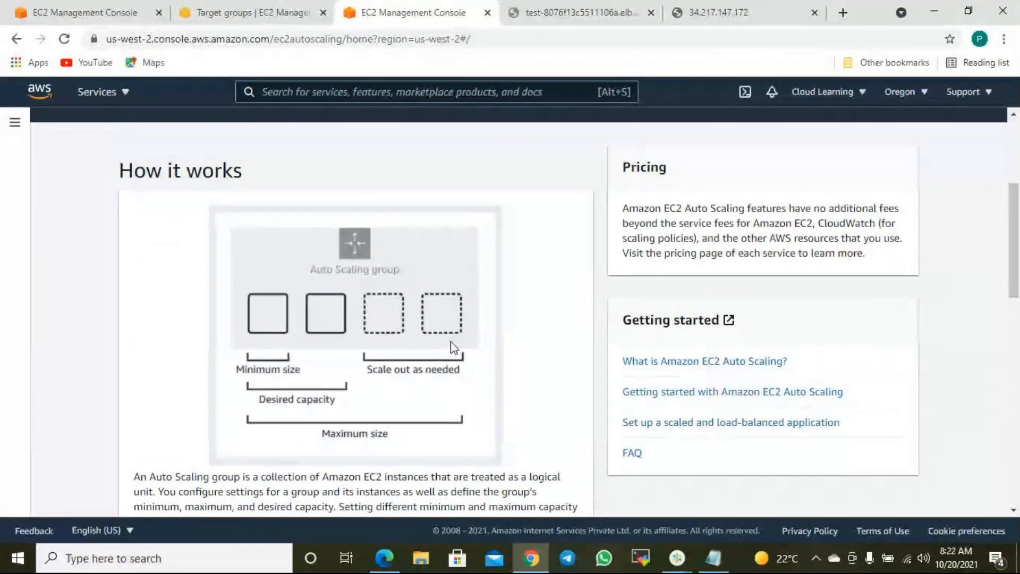
scroll(537, 422, "down", 4)
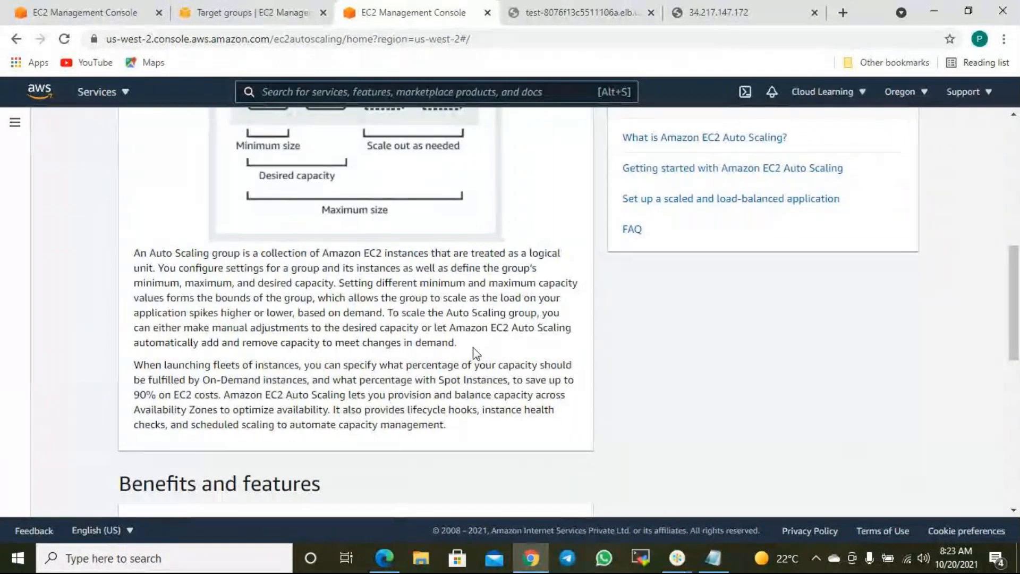
scroll(474, 353, "down", 7)
scroll(457, 362, "down", 3)
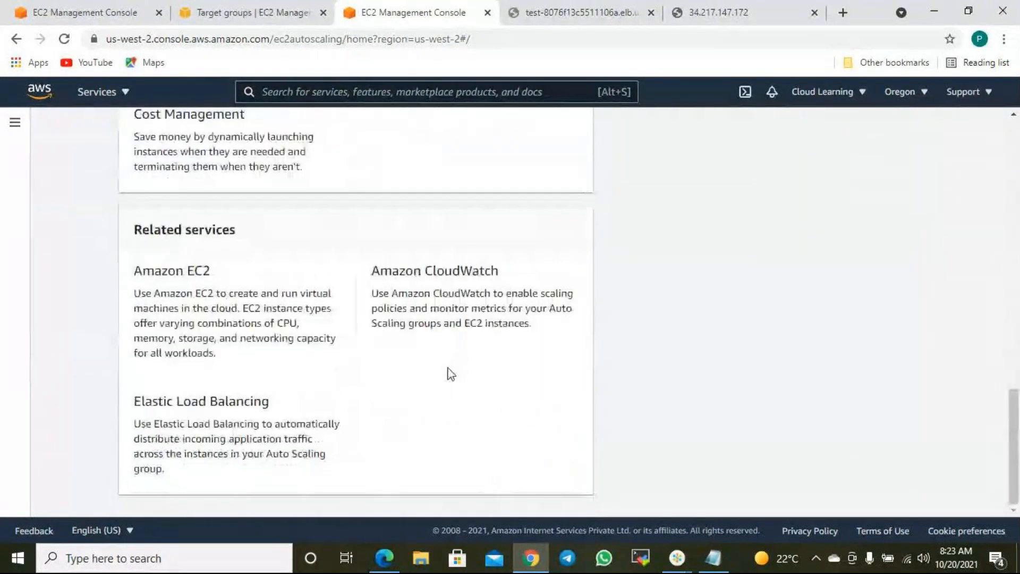
scroll(597, 383, "up", 15)
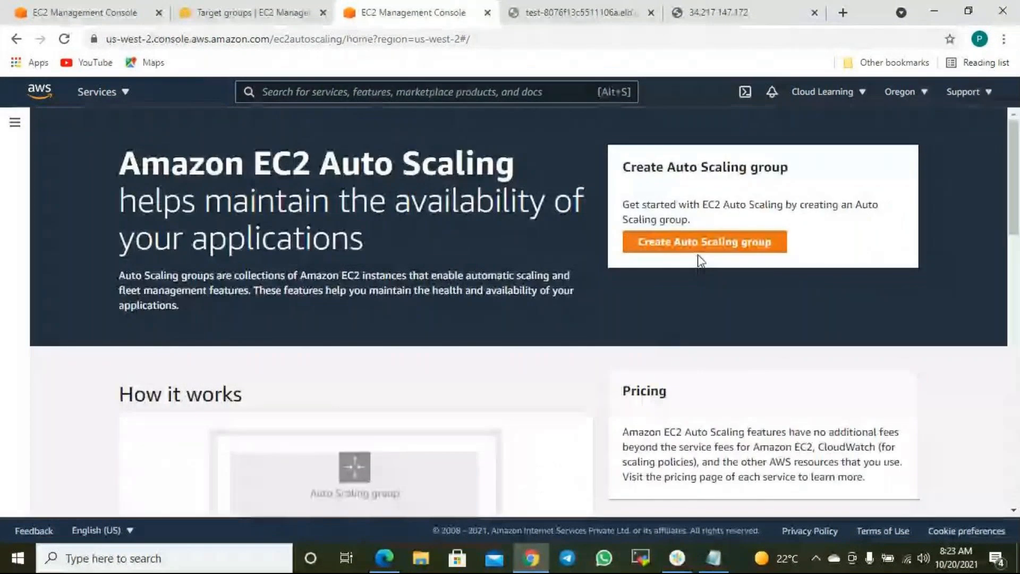
- Start a new Auto Scaling group named CLASG and open Create launch template in a new tab
left_click(727, 244)
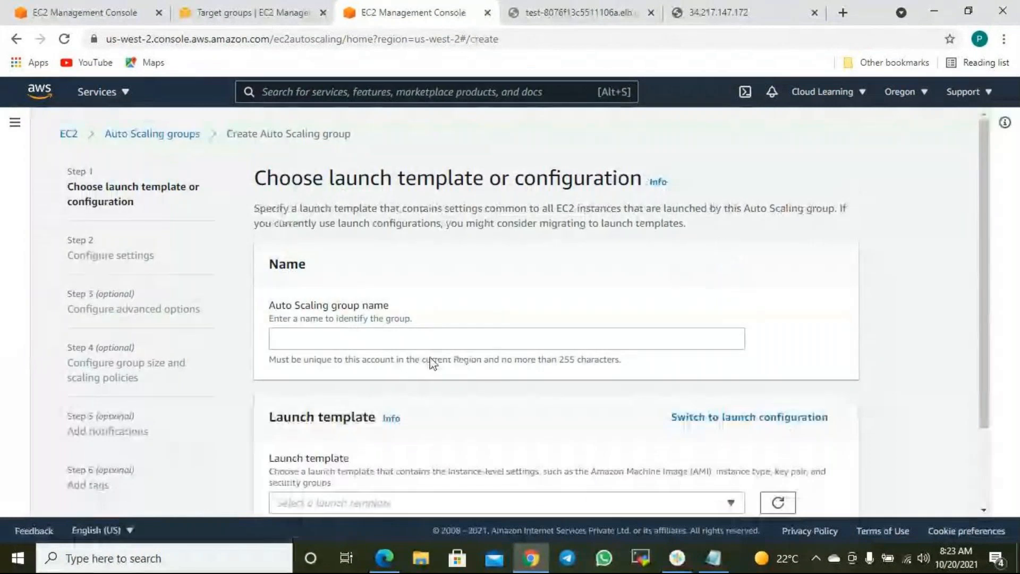
left_click(379, 344)
type("CLASG")
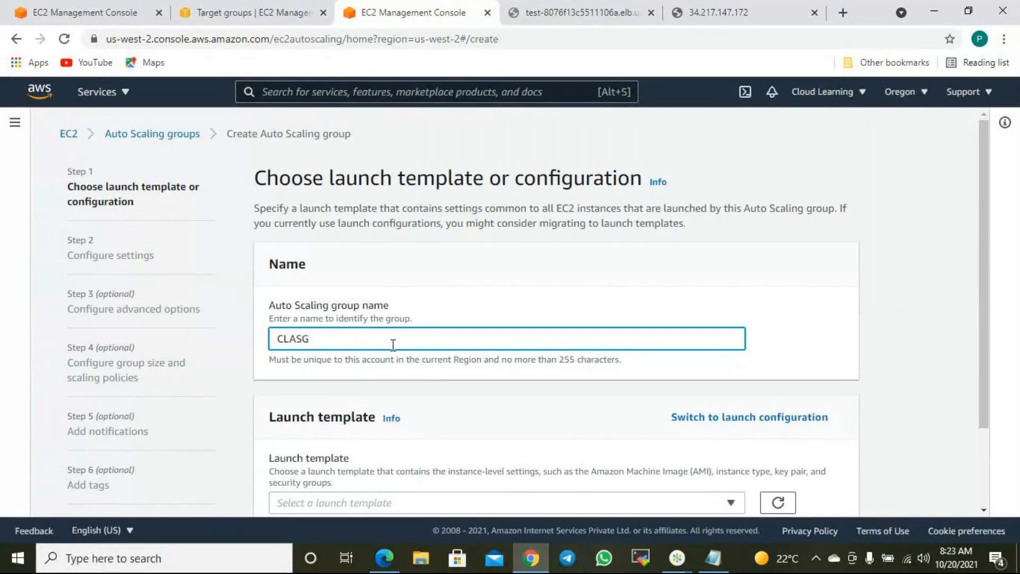
scroll(393, 346, "down", 2)
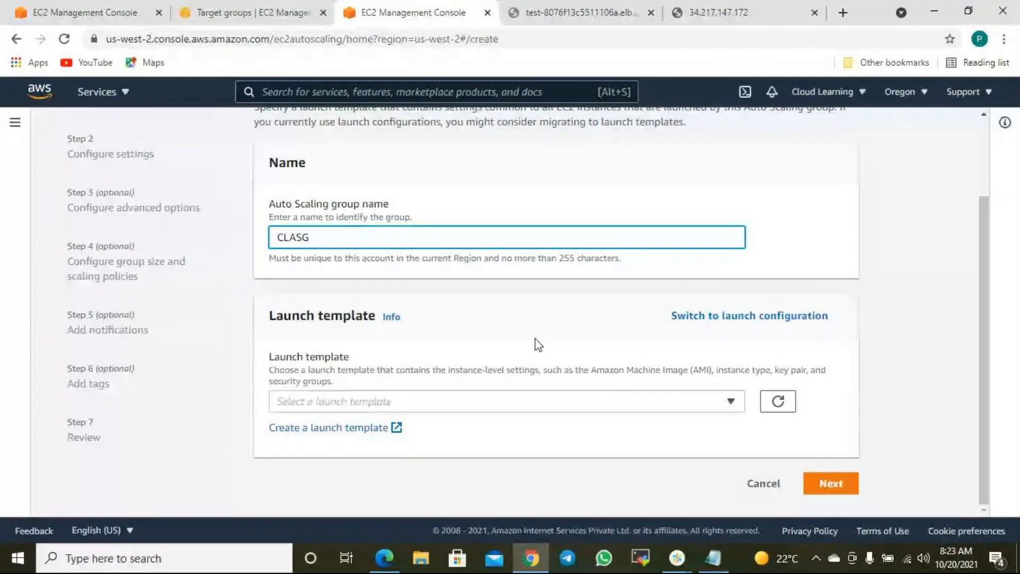
left_click(361, 430)
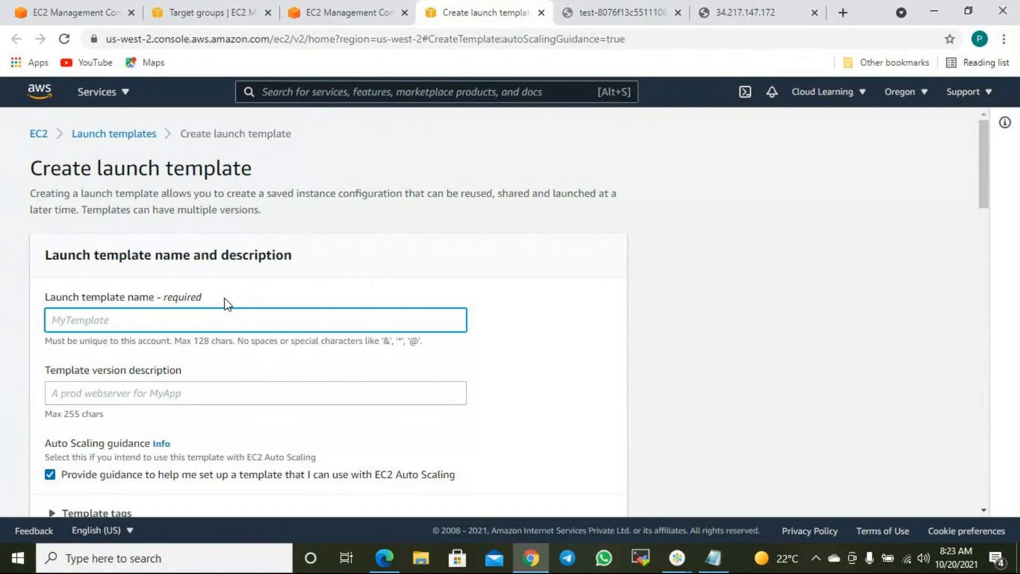
- Enter CLWebTemplate as the launch template name
scroll(113, 280, "down", 3)
left_click(104, 189)
left_click(155, 172)
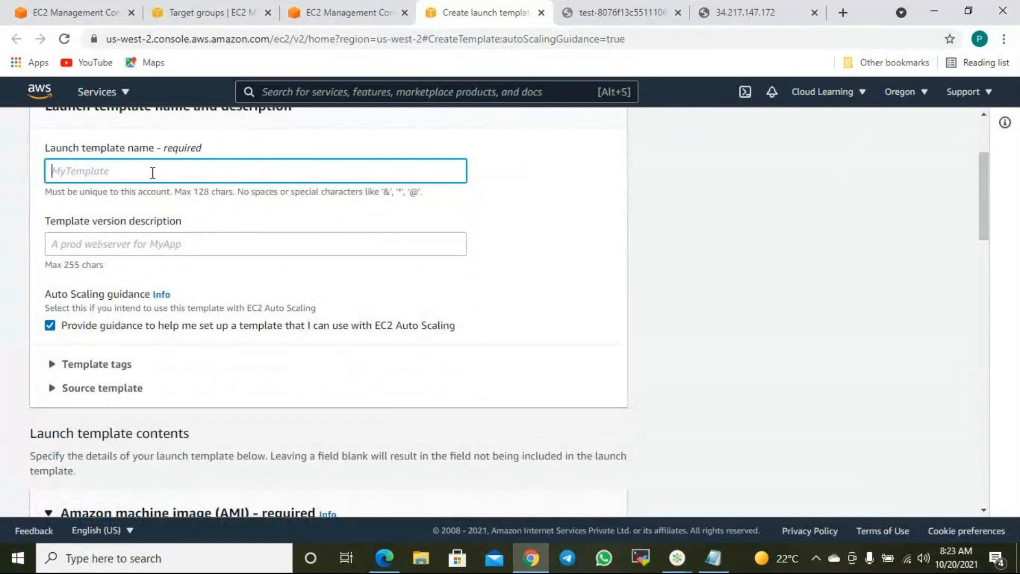
type("CLWebTemplate")
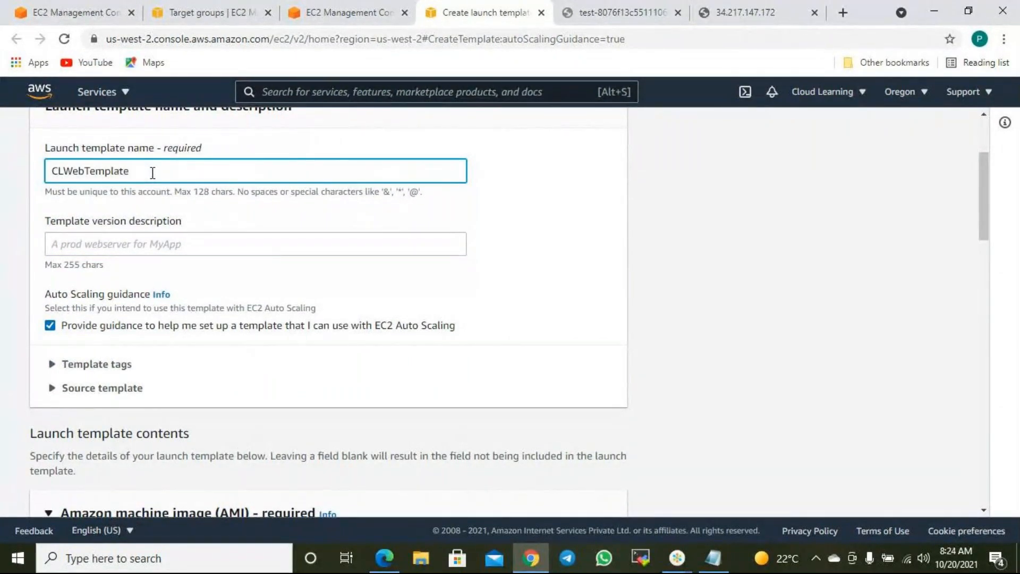
scroll(171, 275, "down", 3)
scroll(176, 278, "up", 1)
- Add the template tag Name = ServerCreatedbyTemplate
left_click(97, 291)
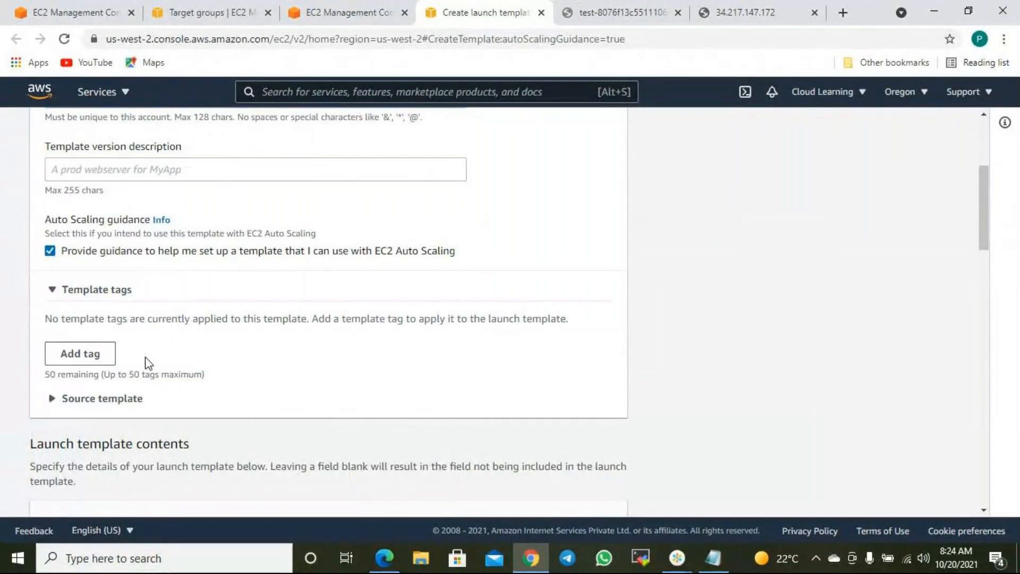
scroll(182, 367, "up", 1)
scroll(114, 422, "down", 1)
left_click(105, 363)
left_click(100, 339)
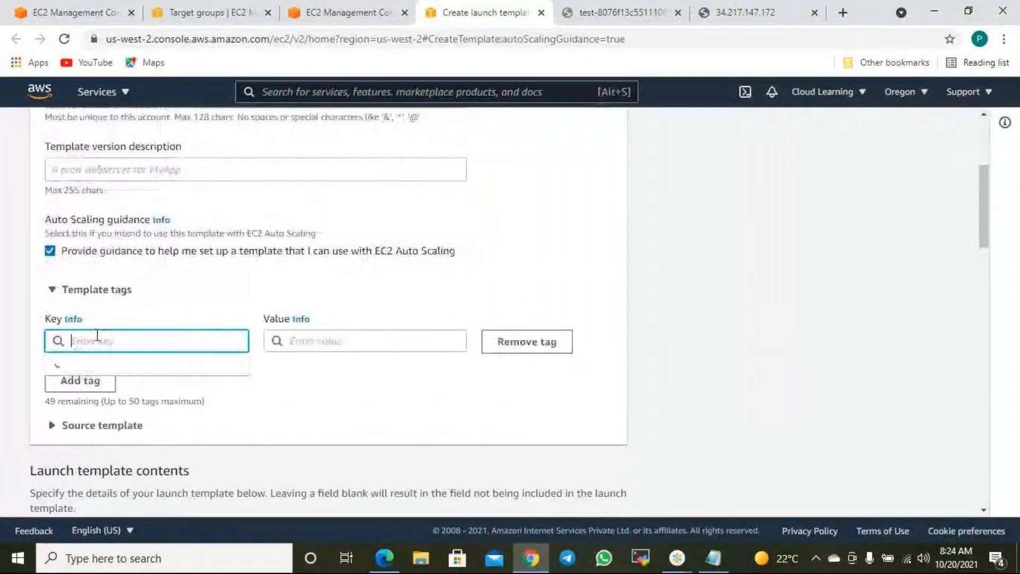
type("Na")
key("Tab")
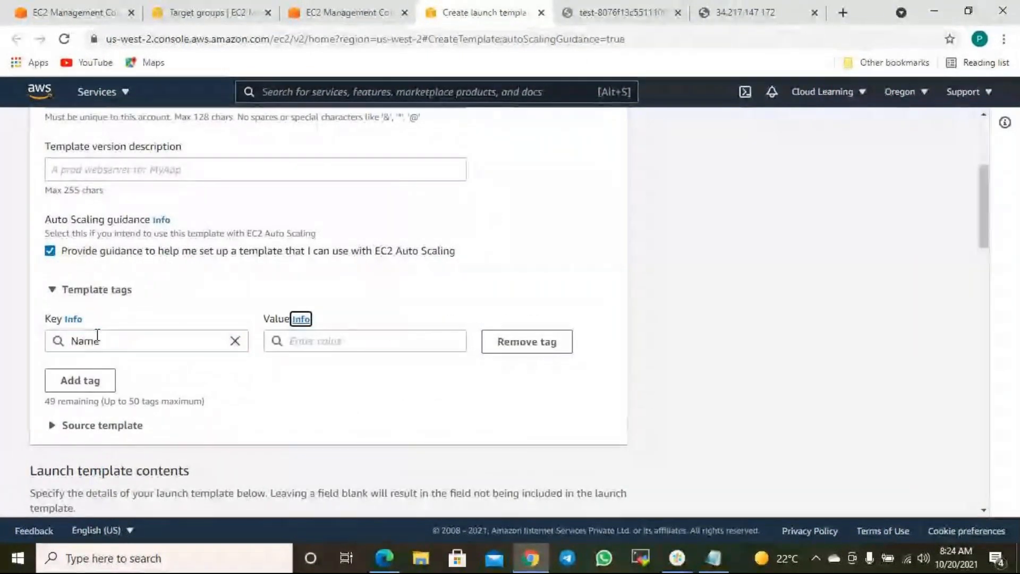
left_click(442, 344)
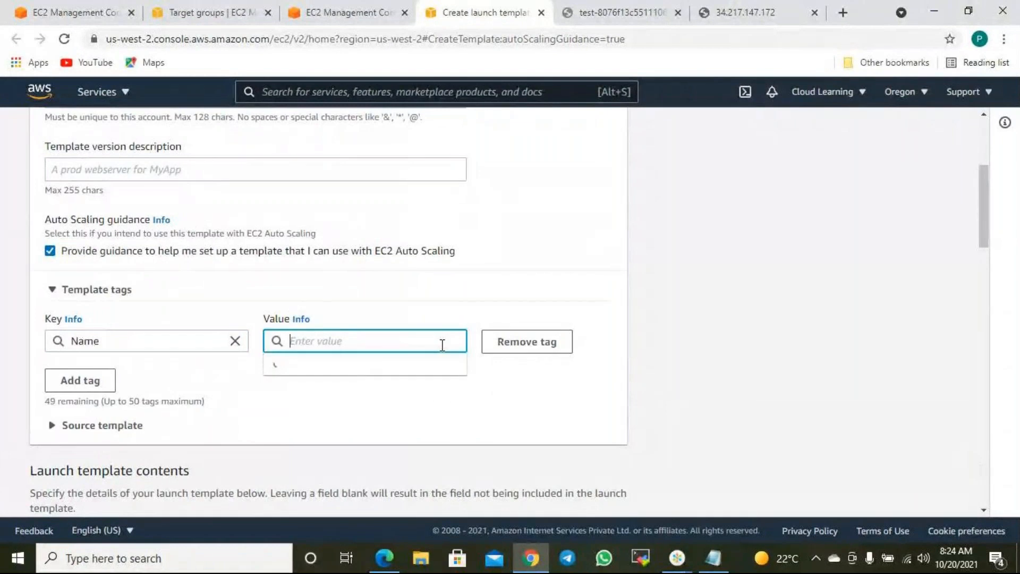
type("Serverc")
key("BackSpace")
type("Createdby")
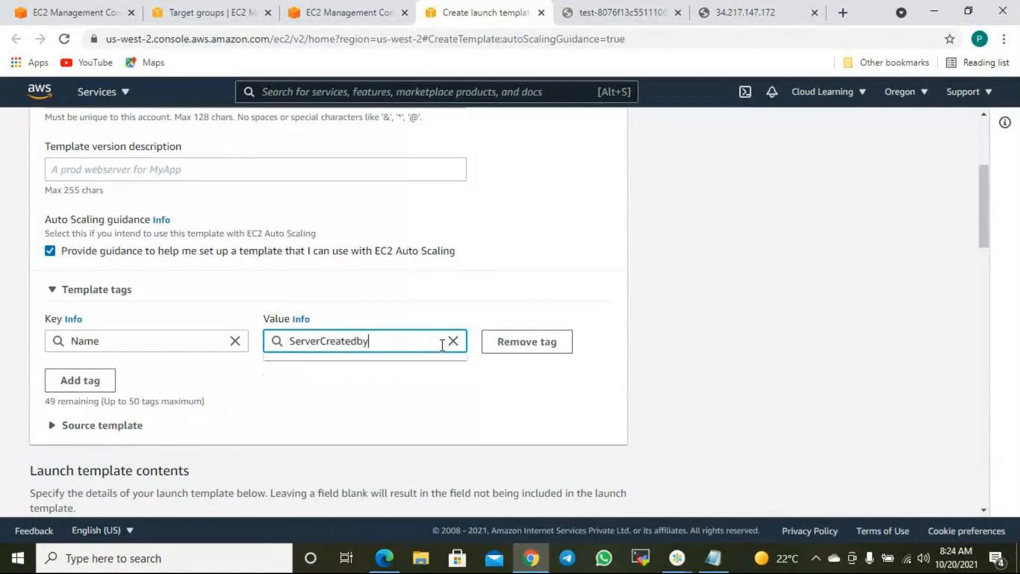
type("Template")
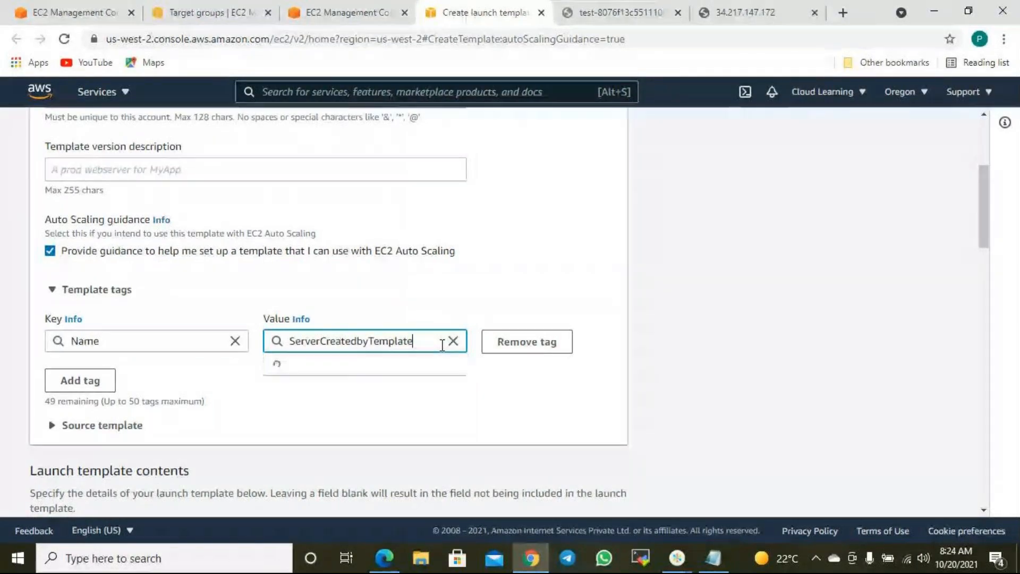
- Set the template's instance type to t2.micro, leaving the machine image unchanged
scroll(473, 365, "down", 4)
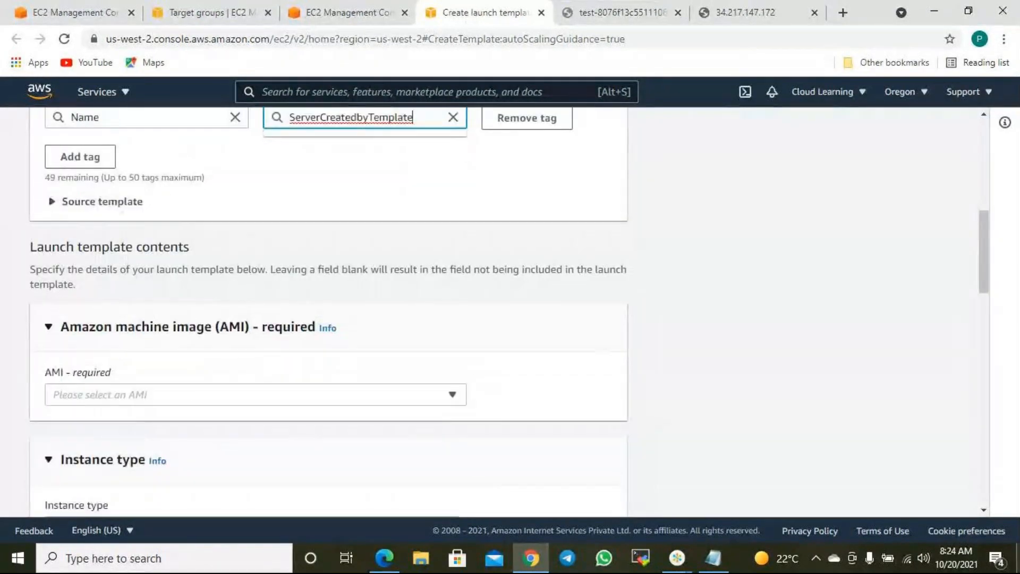
scroll(199, 284, "down", 3)
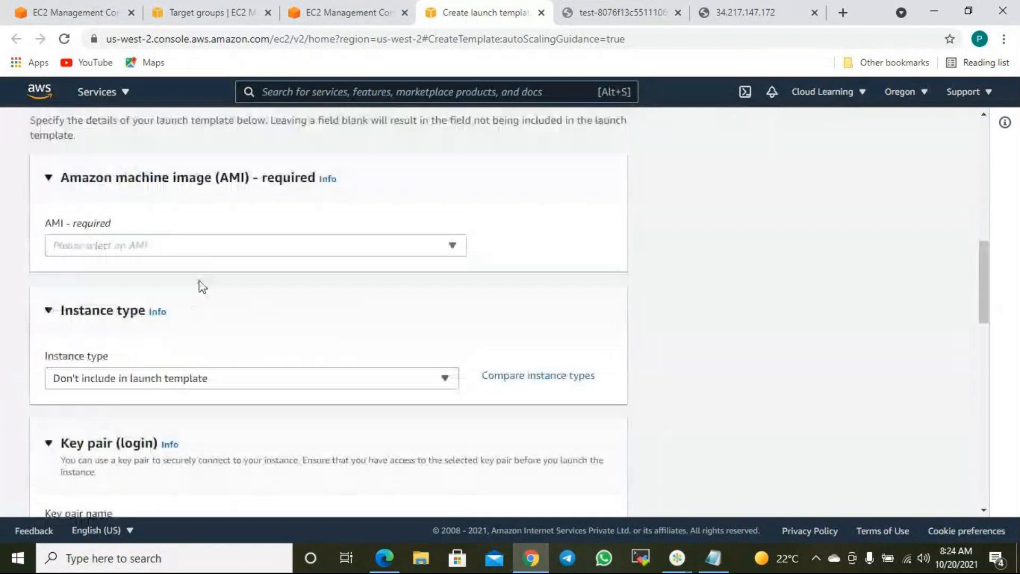
left_click(224, 253)
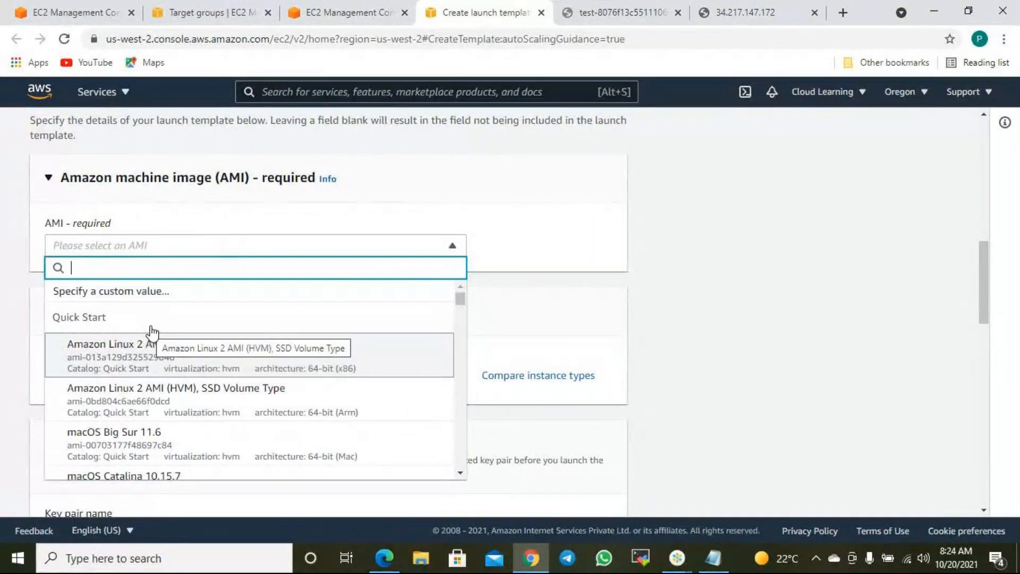
left_click(510, 219)
scroll(181, 385, "down", 1)
scroll(181, 385, "down", 1)
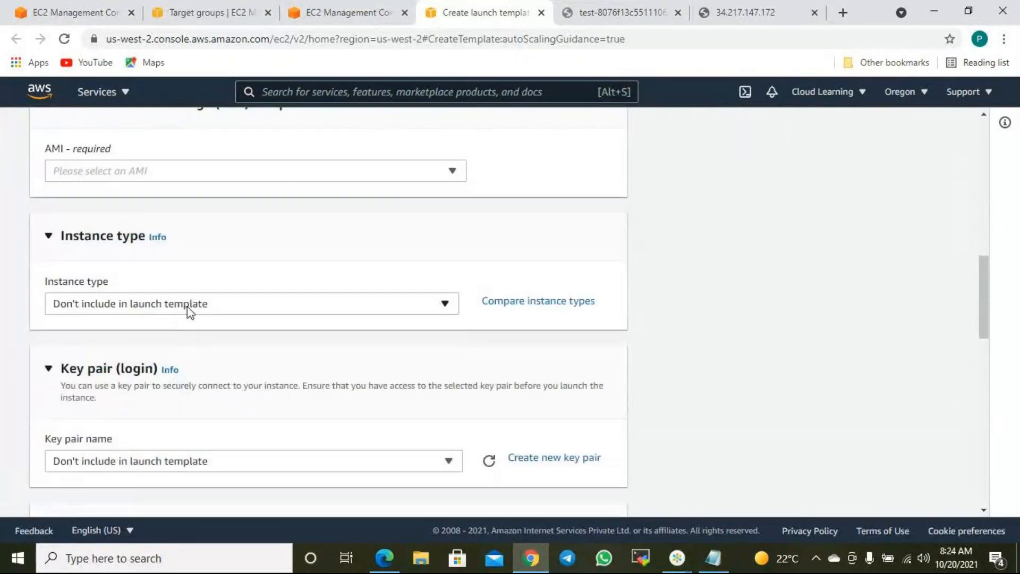
left_click(192, 307)
left_click(203, 304)
left_click(205, 306)
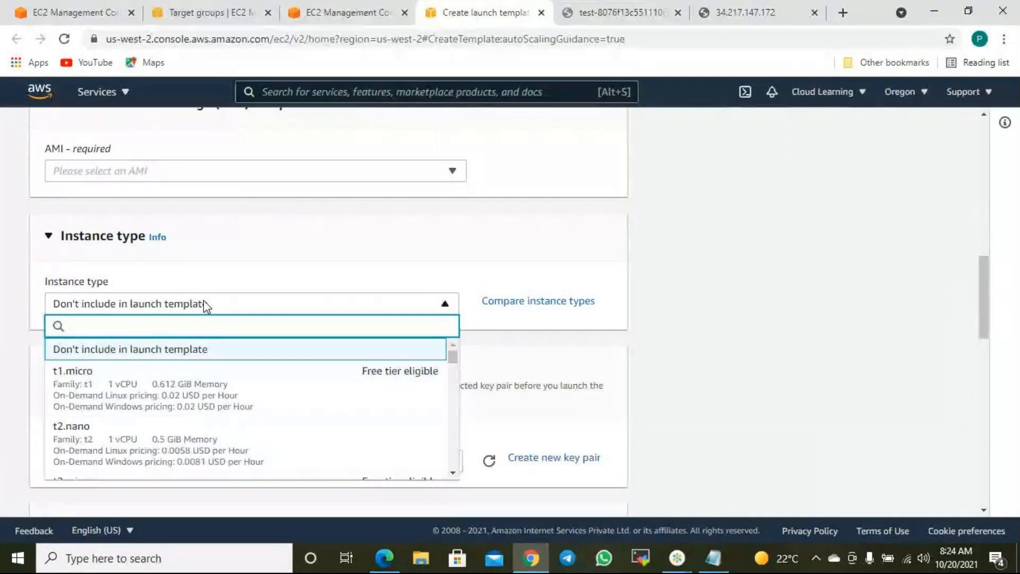
type("t2.micro")
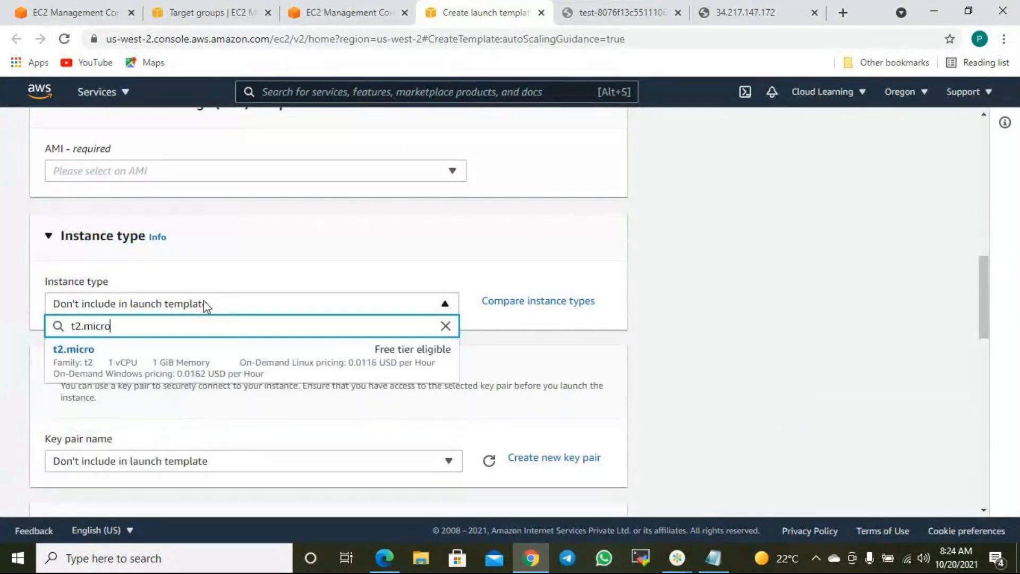
key("Return")
- Choose the cl11oregon key pair for the template
scroll(785, 334, "down", 2)
scroll(784, 335, "down", 1)
left_click(194, 346)
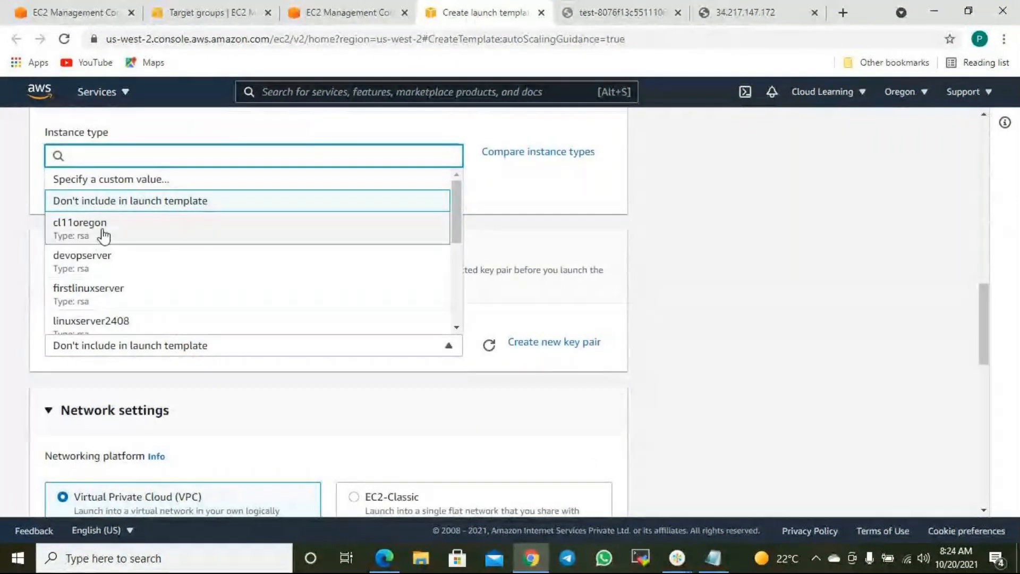
left_click(193, 245)
- Add Linux New SG as the template's security group and review the form
scroll(685, 372, "down", 2)
scroll(392, 357, "down", 1)
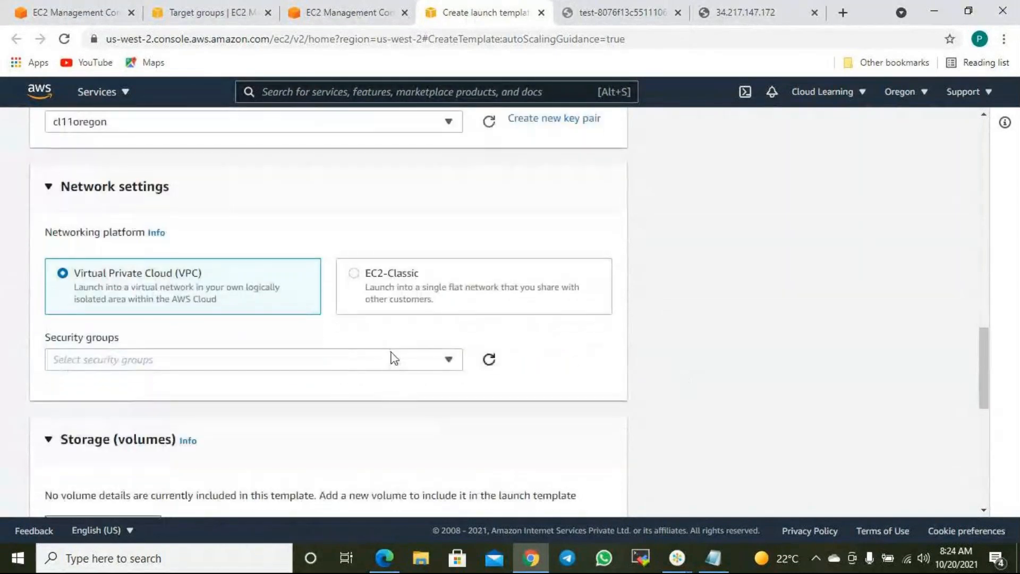
left_click(177, 360)
left_click(100, 240)
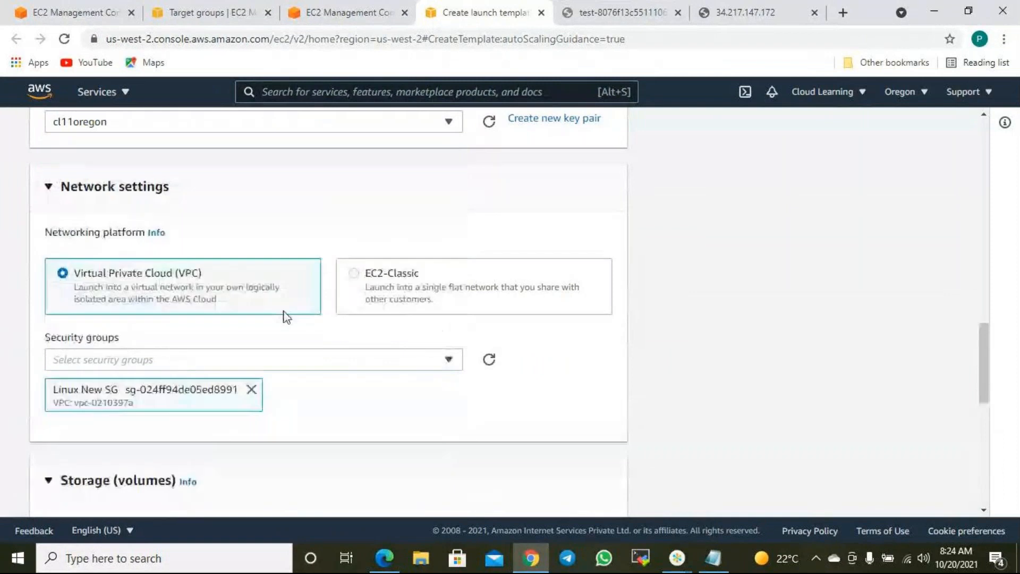
scroll(314, 383, "down", 5)
scroll(164, 260, "up", 3)
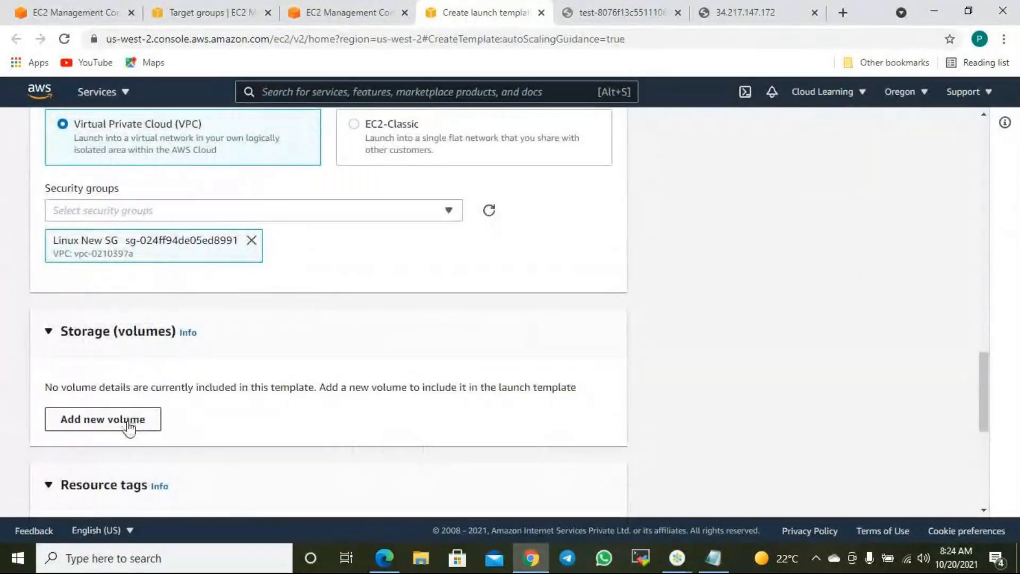
scroll(180, 429, "down", 3)
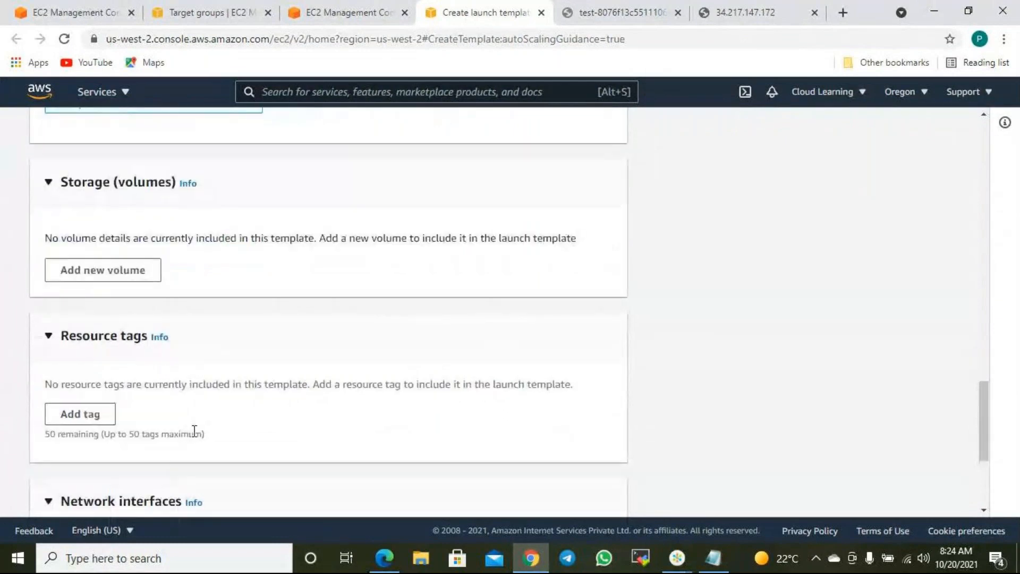
scroll(234, 428, "down", 4)
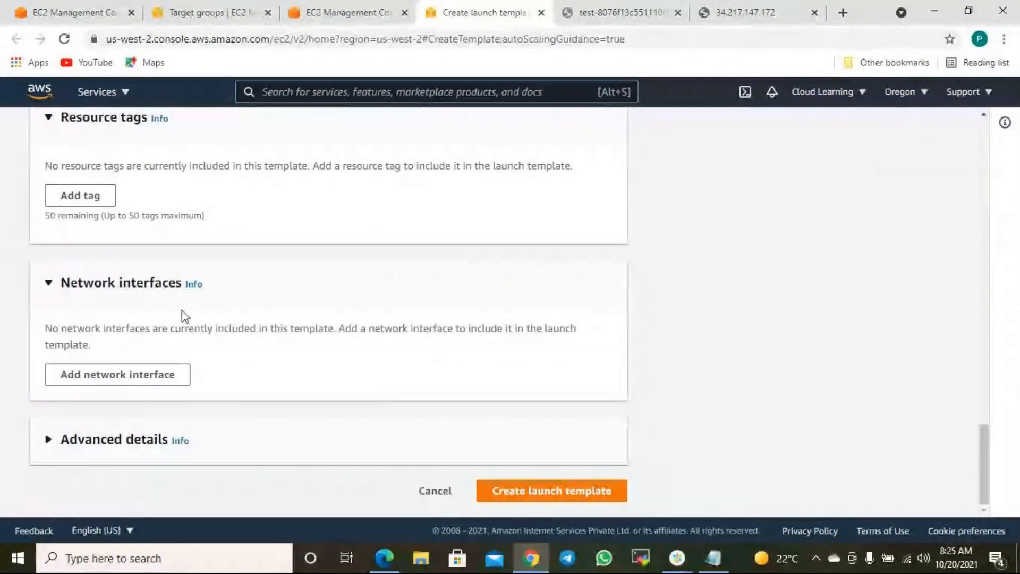
scroll(228, 314, "up", 20)
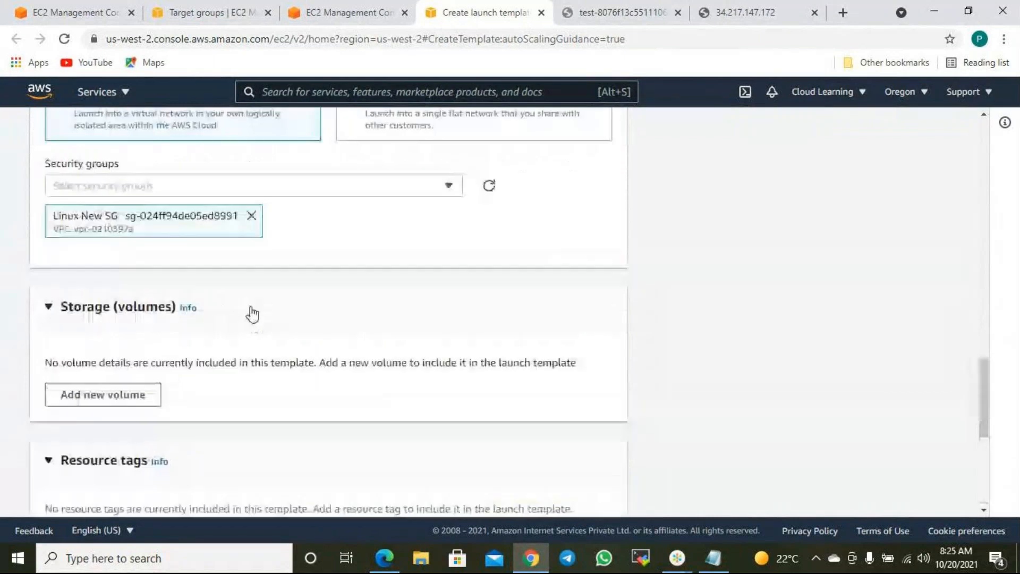
scroll(262, 294, "up", 5)
scroll(512, 391, "down", 20)
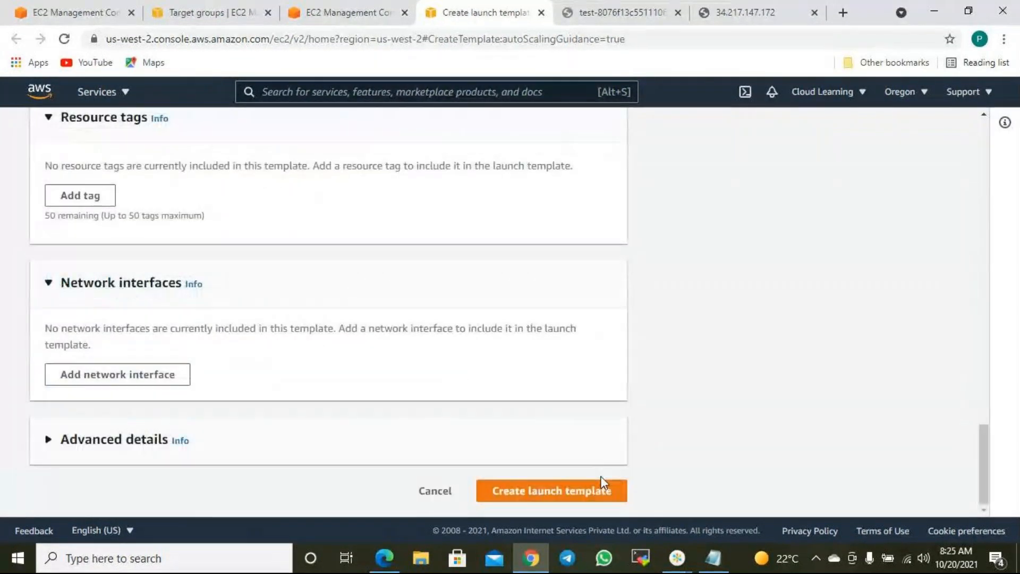
scroll(485, 362, "up", 20)
scroll(205, 268, "up", 3)
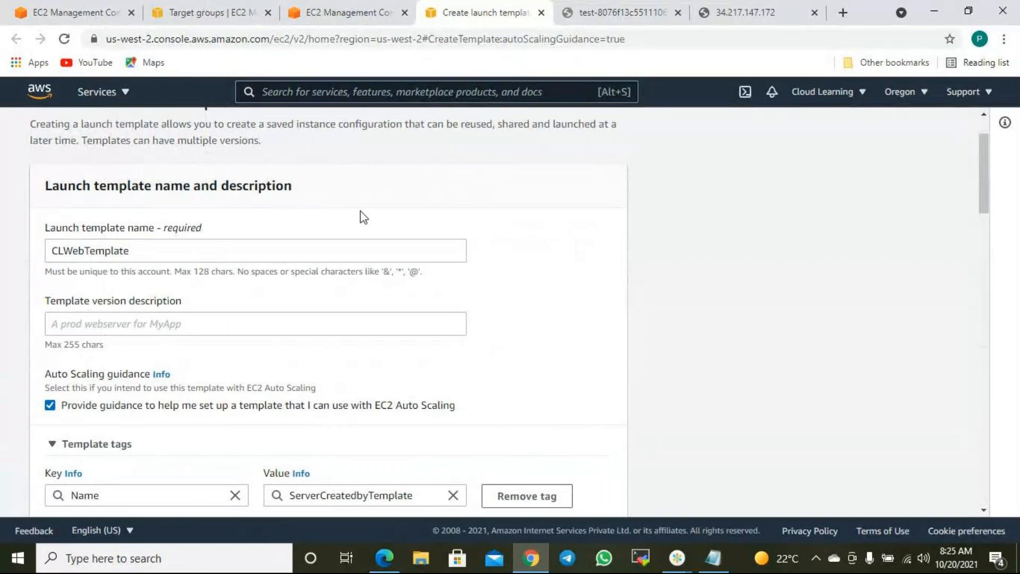
- Pick the 64-bit x86 Amazon Linux 2 AMI for CLWebTemplate, replacing the Arm image first chosen
scroll(363, 218, "up", 1)
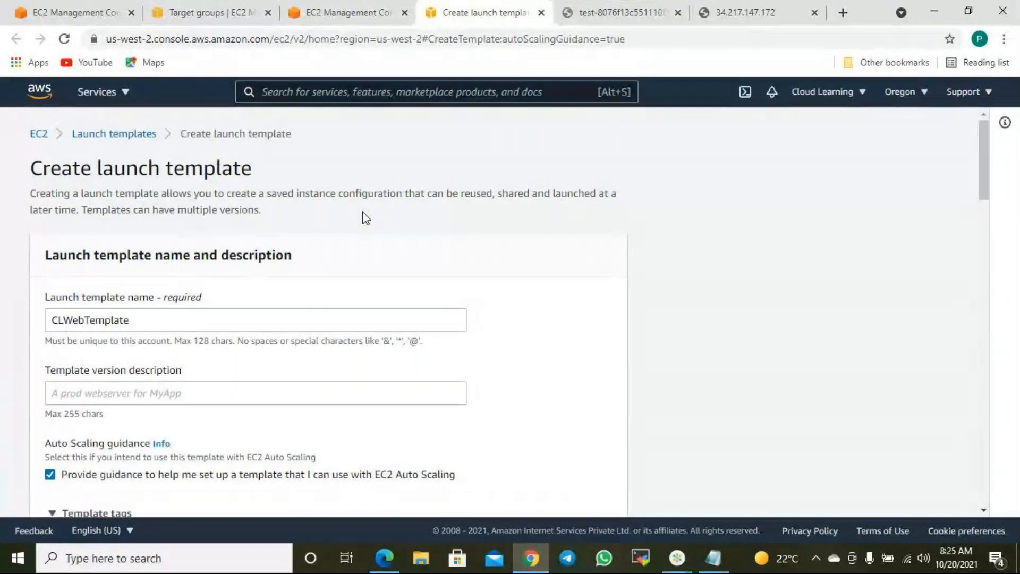
scroll(178, 282, "down", 3)
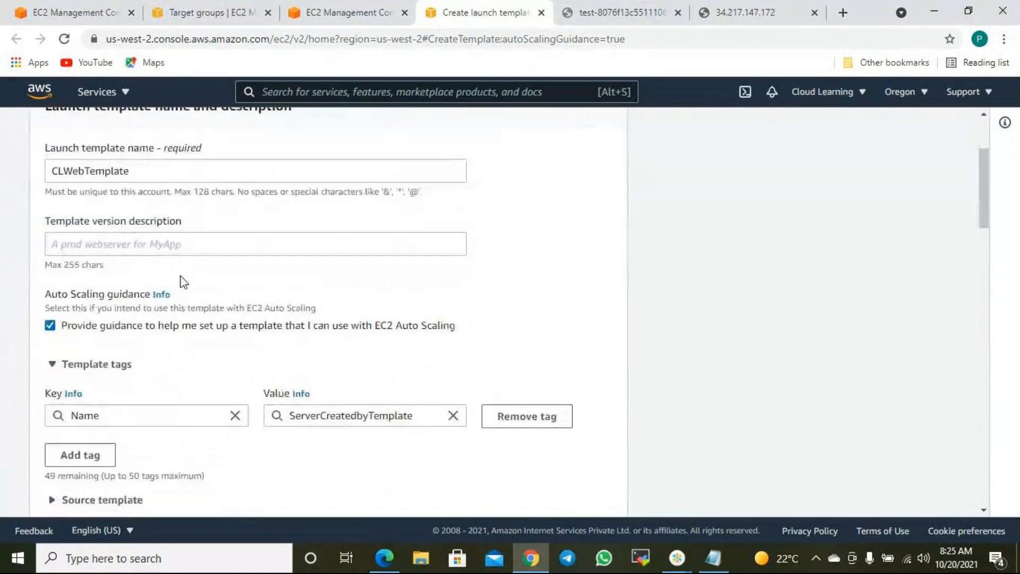
scroll(167, 281, "down", 3)
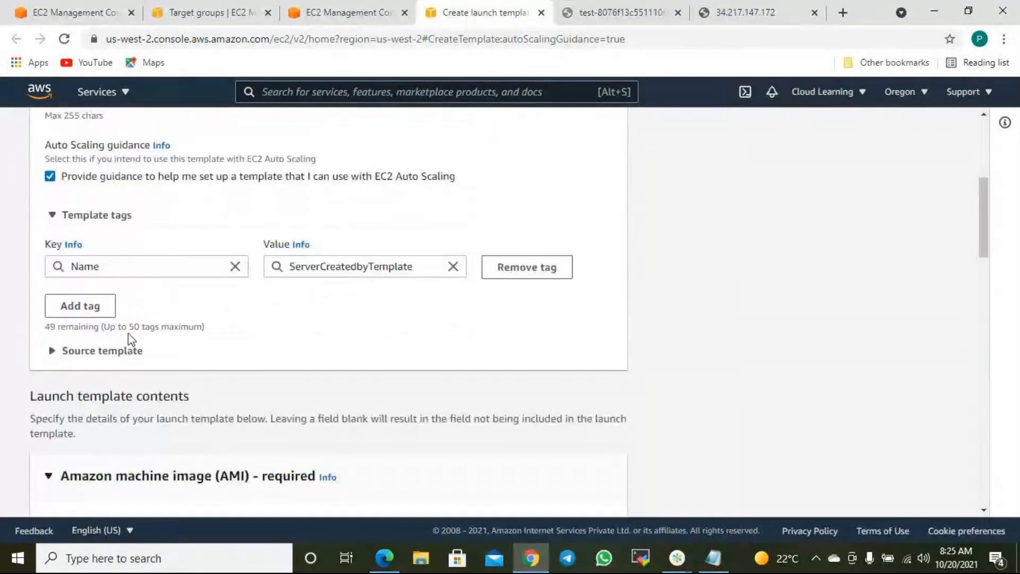
scroll(136, 327, "down", 3)
scroll(154, 344, "up", 5)
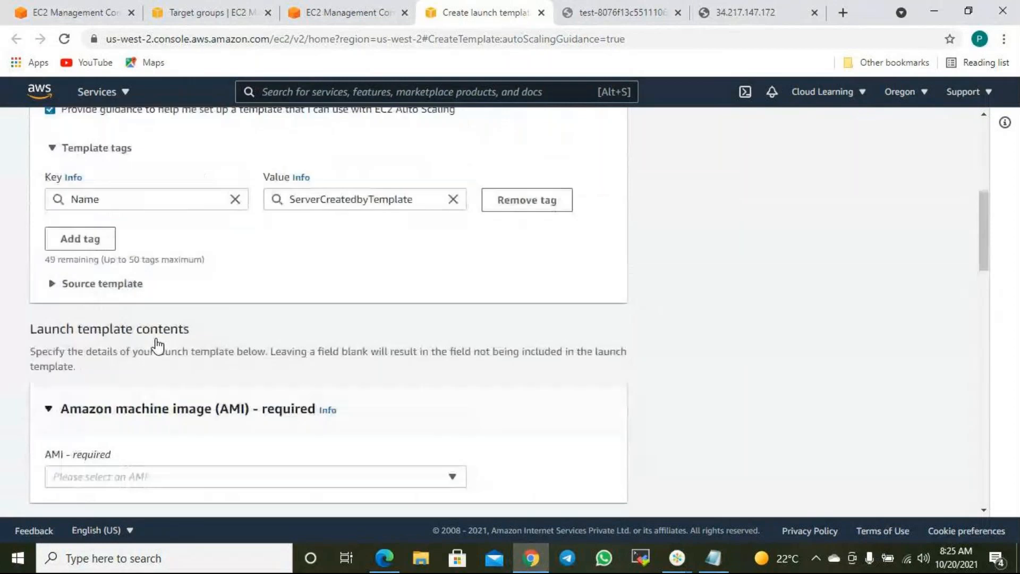
scroll(196, 327, "up", 3)
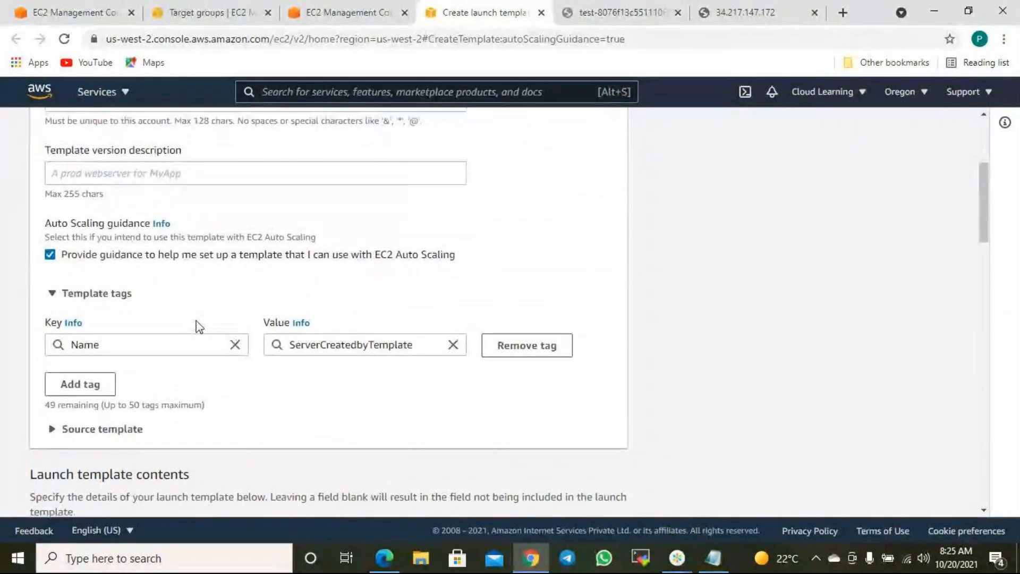
scroll(134, 290, "down", 20)
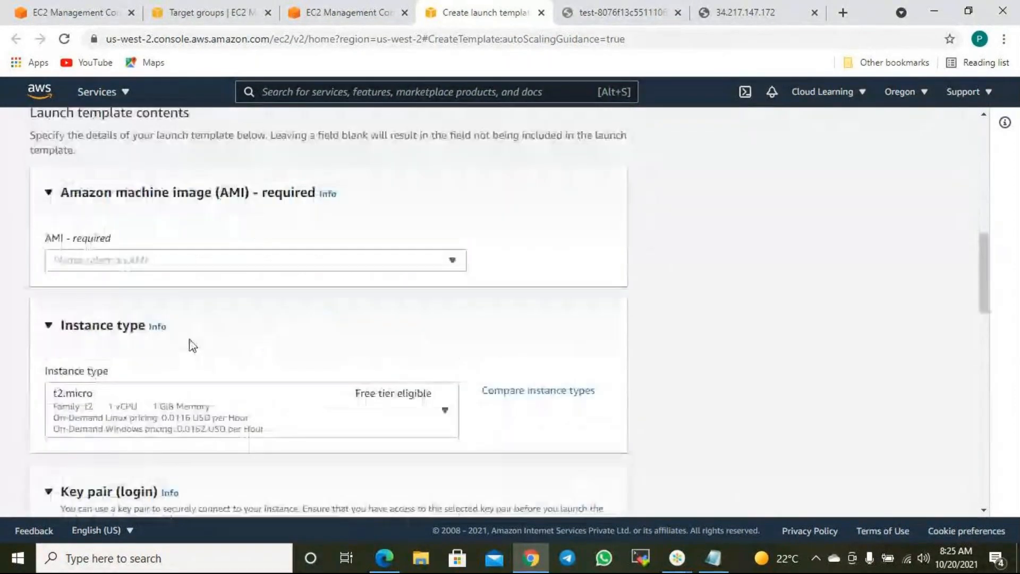
scroll(461, 378, "up", 5)
scroll(133, 251, "up", 15)
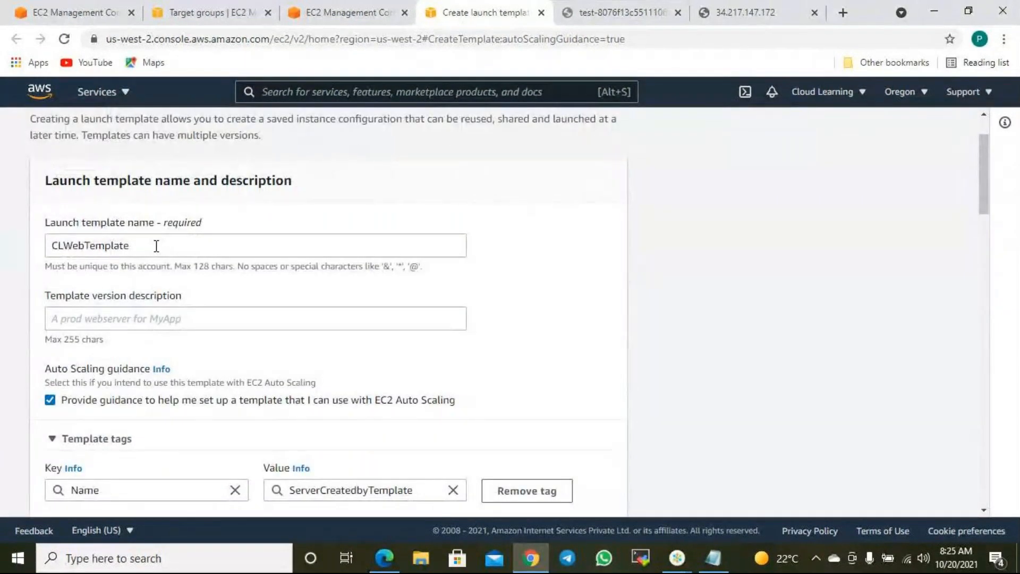
scroll(214, 454, "down", 4)
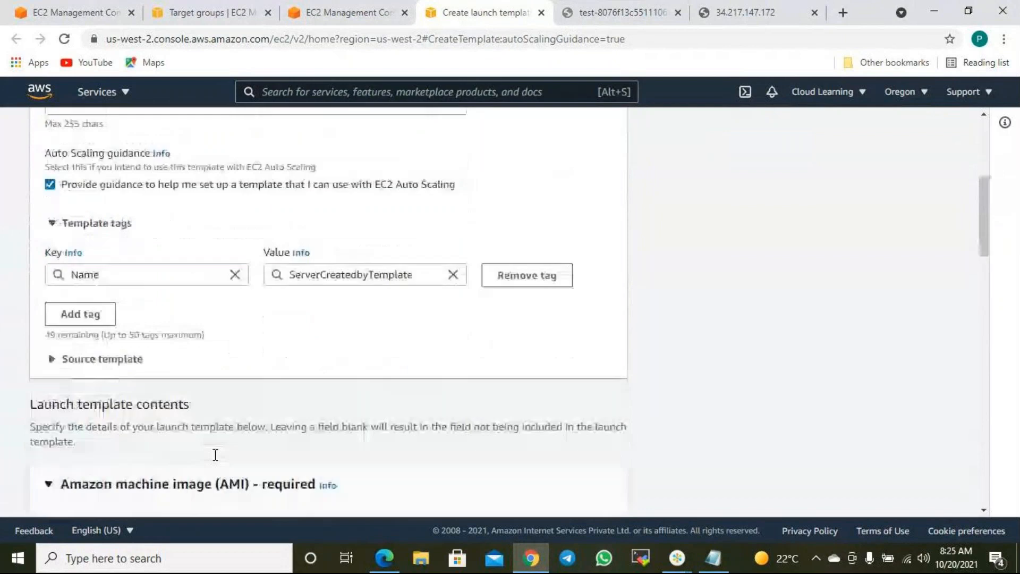
scroll(215, 452, "down", 3)
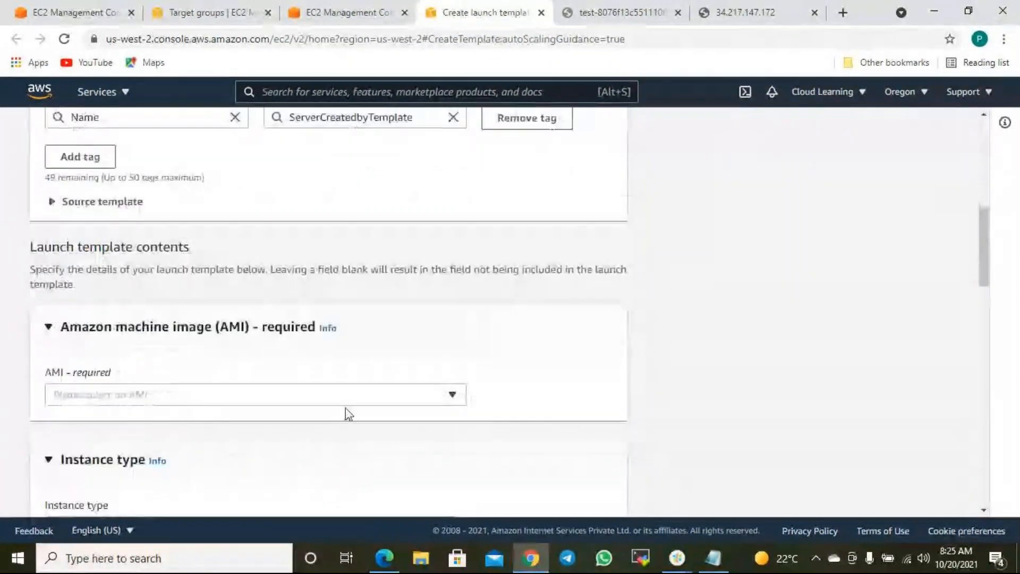
left_click(306, 399)
scroll(202, 275, "down", 15)
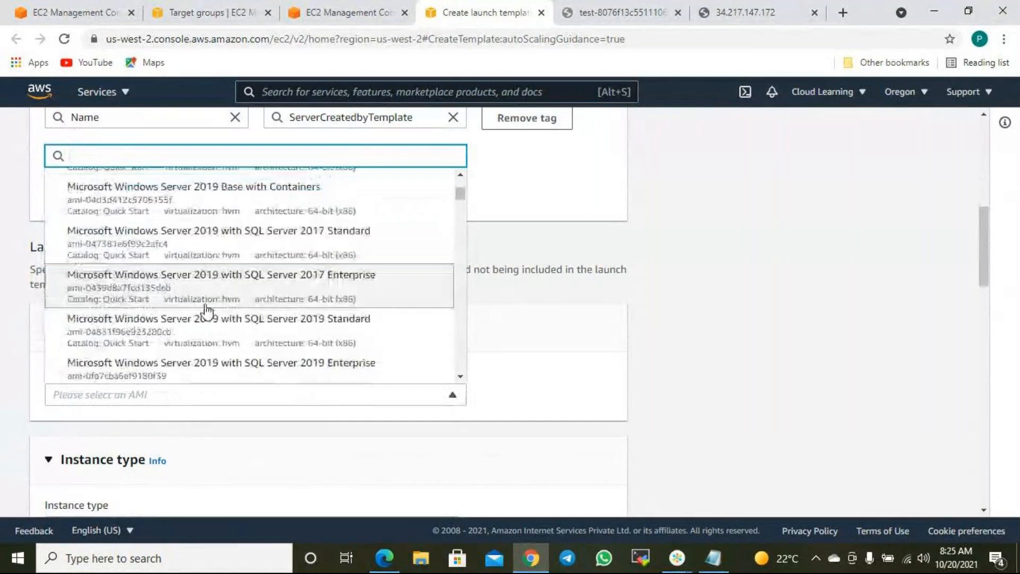
scroll(138, 252, "down", 10)
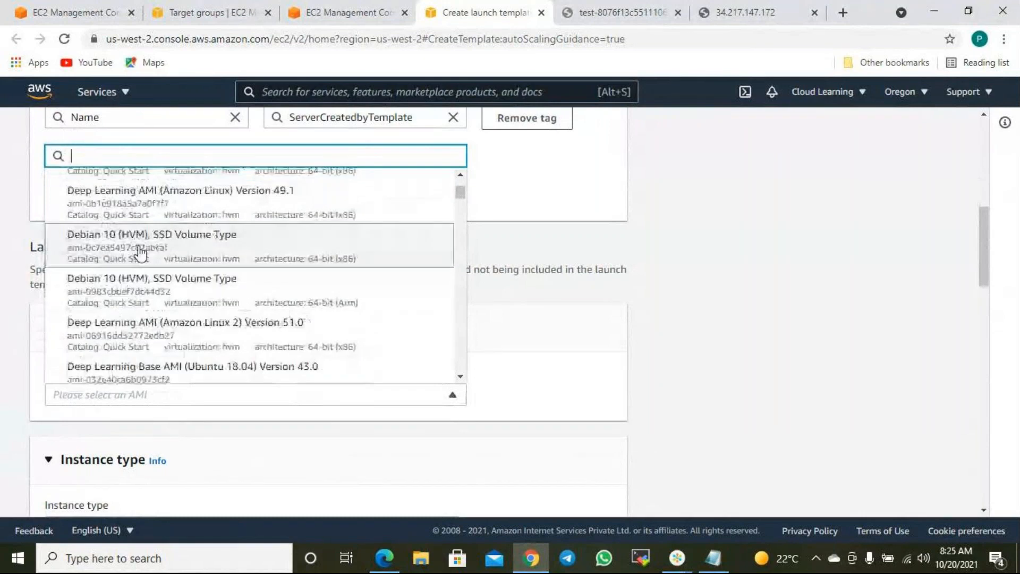
scroll(143, 253, "up", 20)
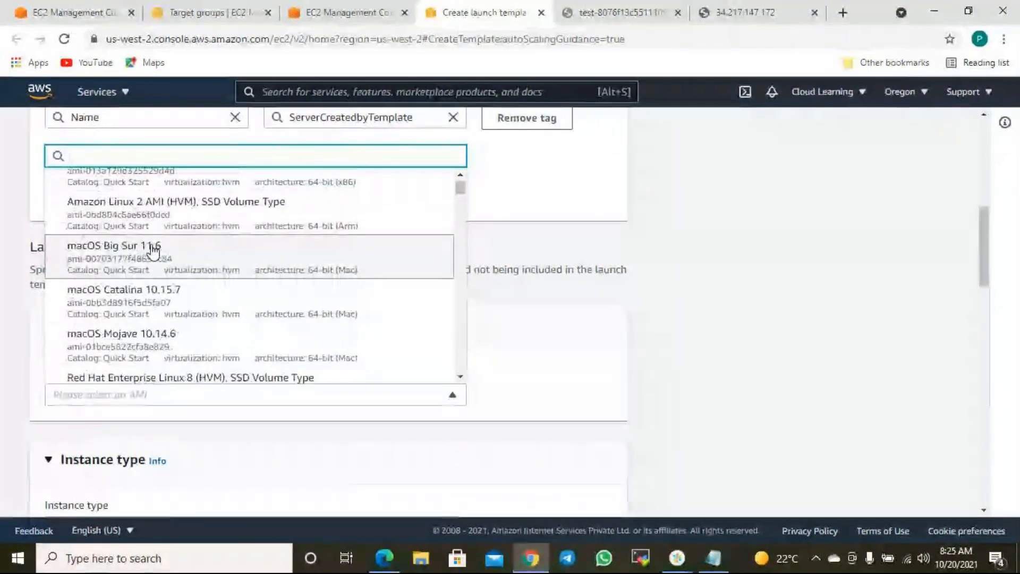
left_click(246, 226)
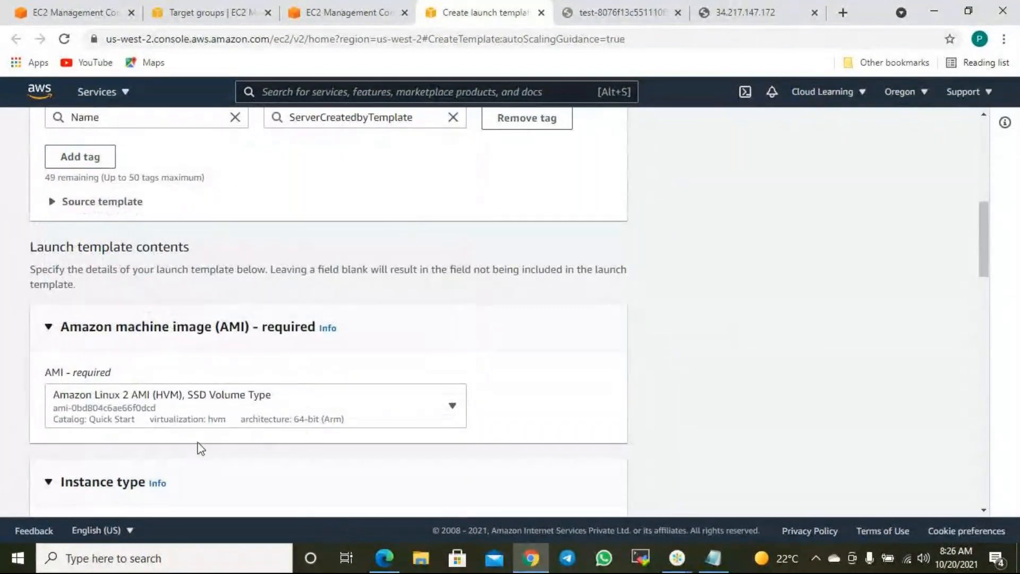
scroll(353, 428, "down", 4)
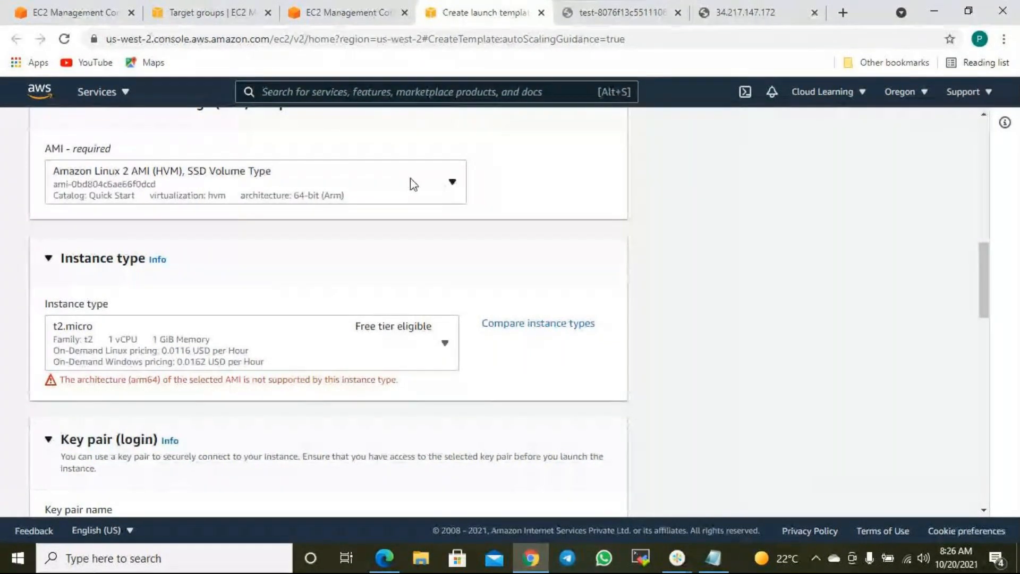
left_click(326, 181)
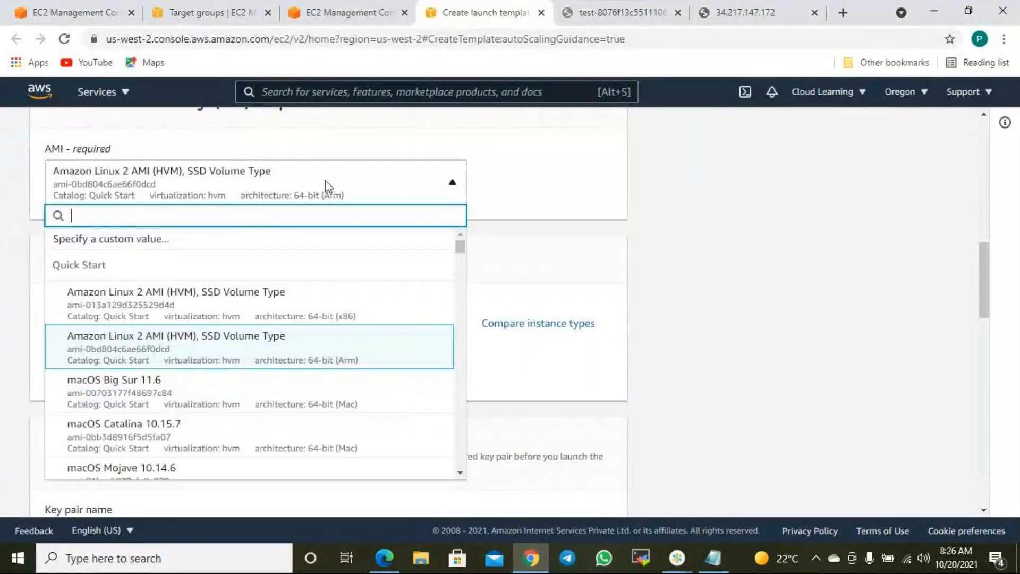
left_click(209, 299)
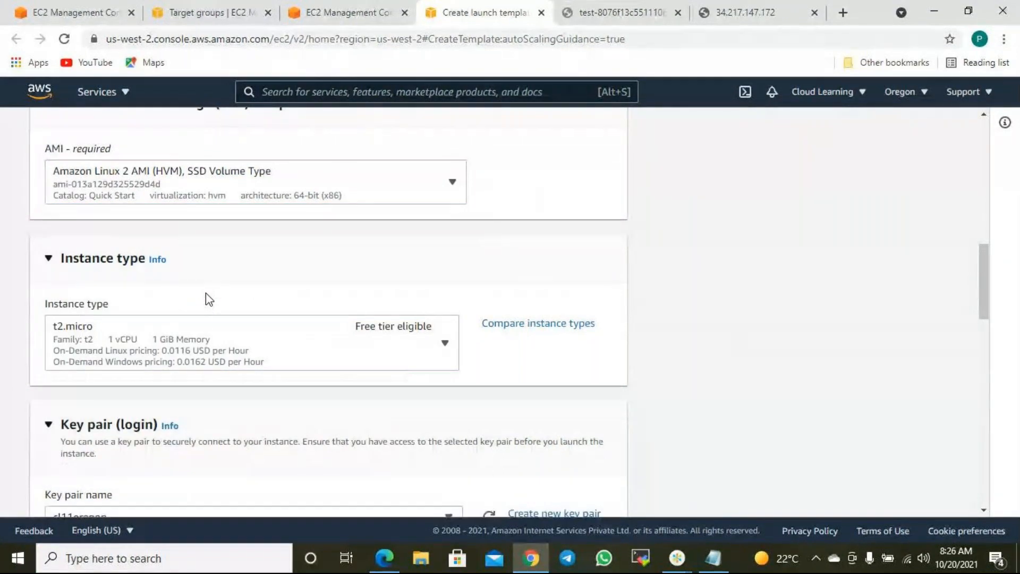
scroll(653, 384, "down", 20)
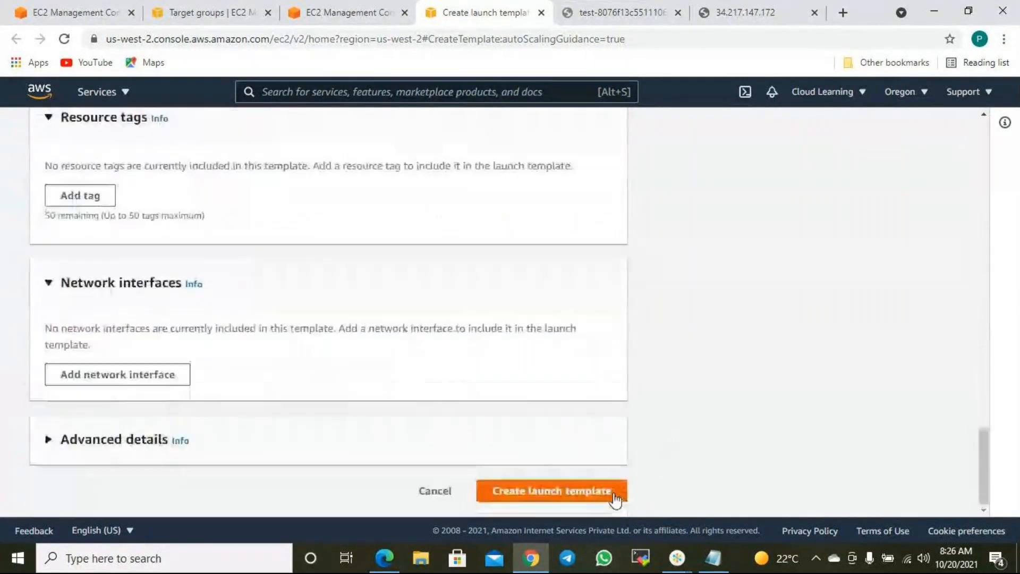
- Create the CLWebTemplate launch template and go to the launch templates list
left_click(604, 497)
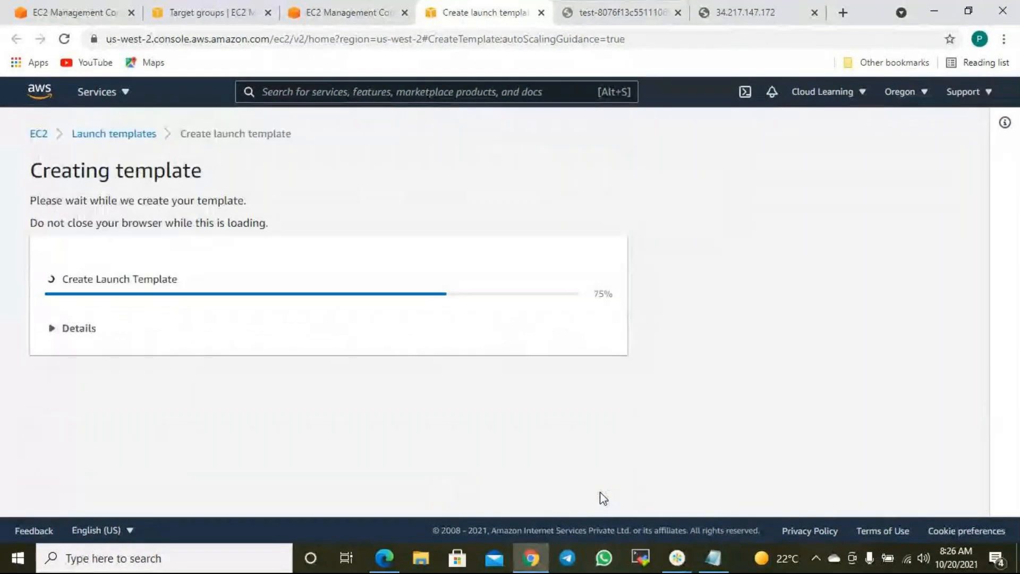
scroll(536, 423, "down", 5)
left_click(591, 509)
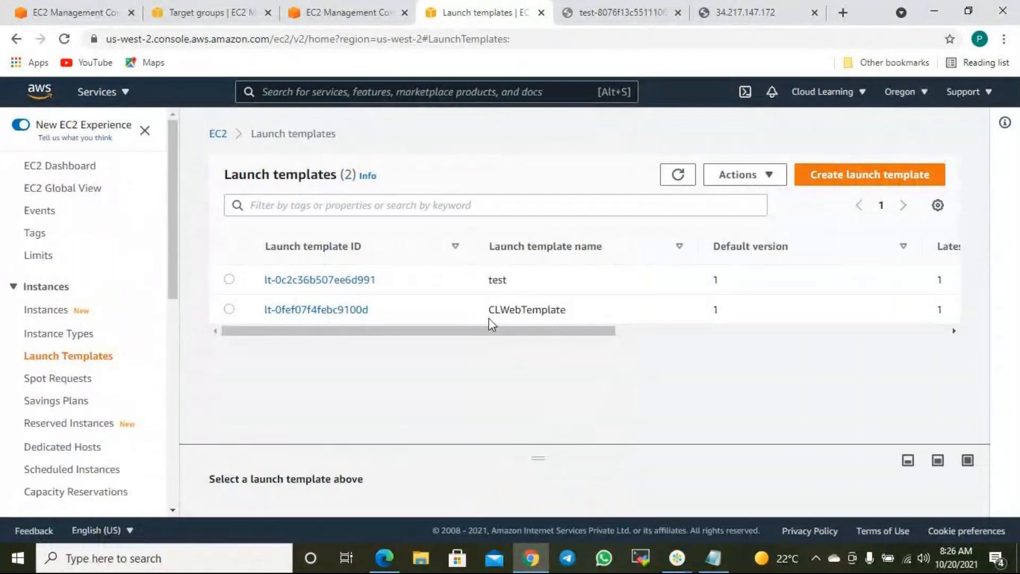
- Select CLWebTemplate in the list and review its actions and enlarged details pane
left_click(559, 280)
left_click(577, 317)
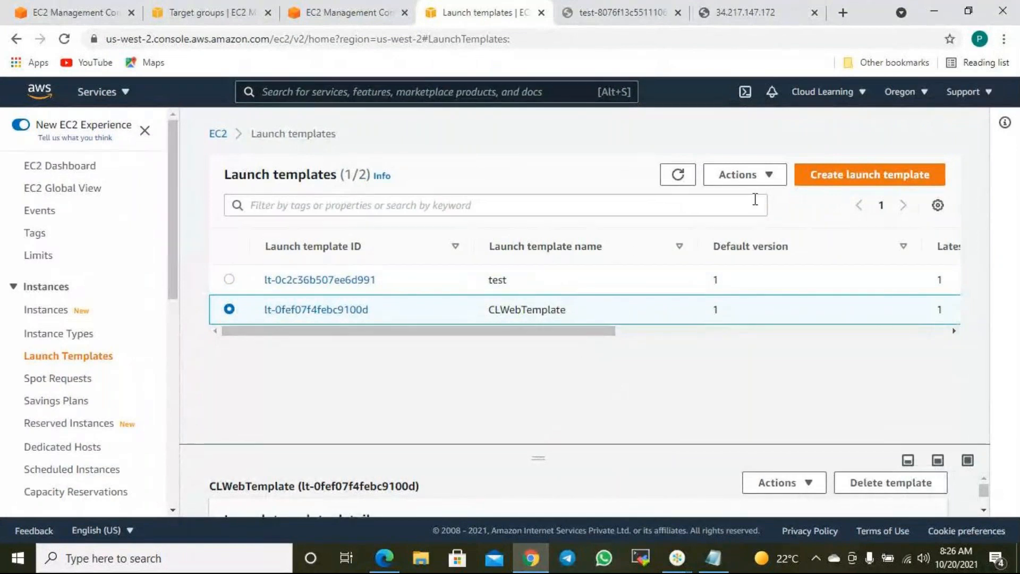
scroll(121, 421, "down", 9)
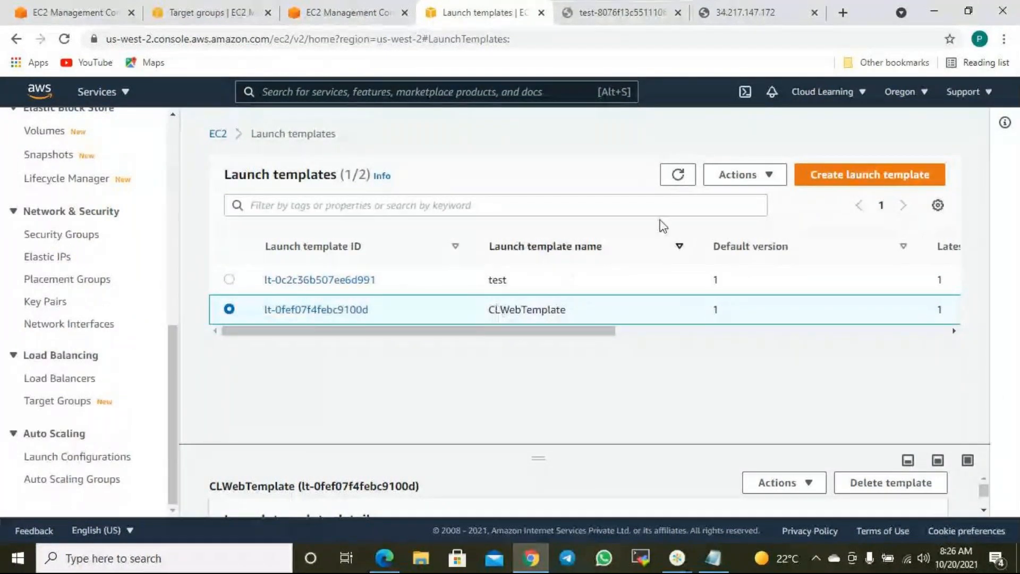
left_click(771, 178)
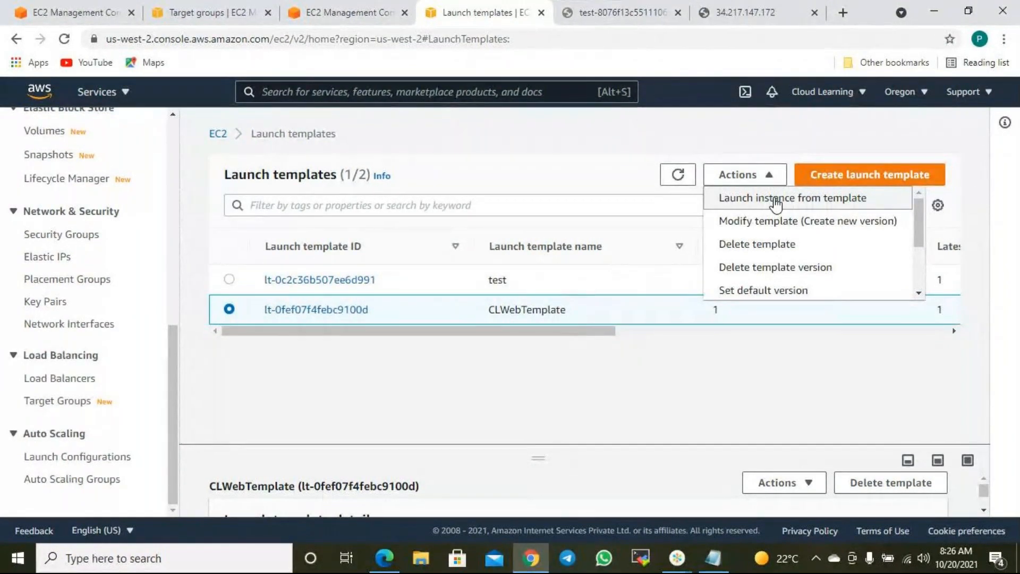
left_click_drag(535, 456, 543, 338)
scroll(498, 474, "down", 2)
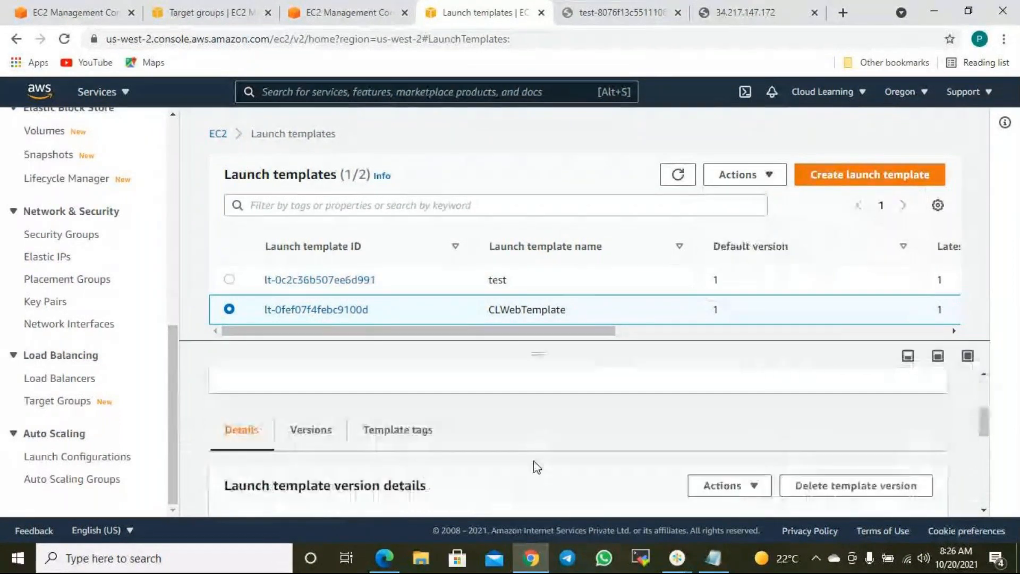
scroll(555, 455, "up", 1)
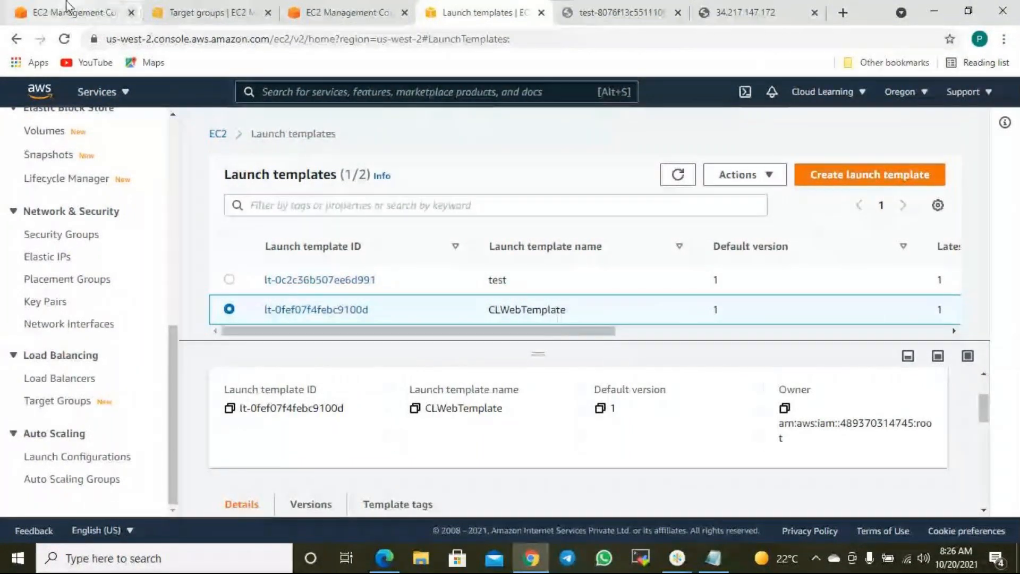
- On the Create Auto Scaling group form, switch to launch configuration CLASWebConfiguration
left_click(228, 12)
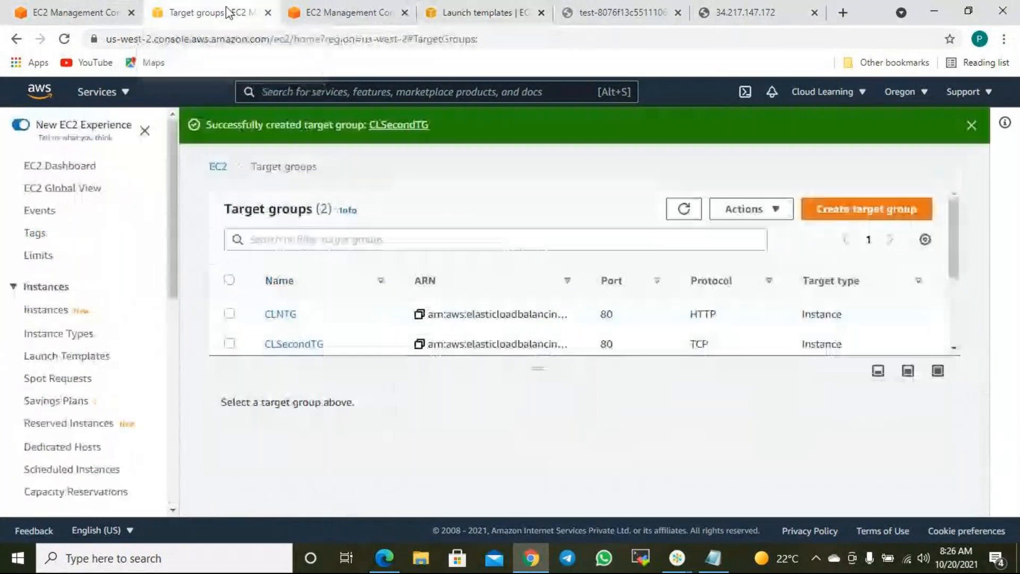
left_click(76, 18)
left_click(367, 12)
scroll(457, 213, "up", 1)
scroll(470, 229, "down", 1)
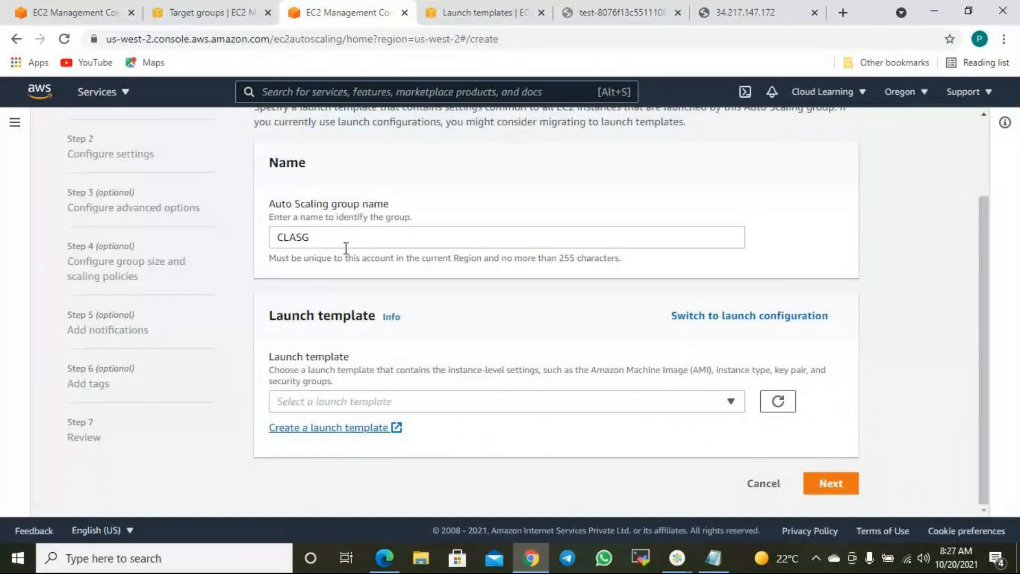
left_click(789, 318)
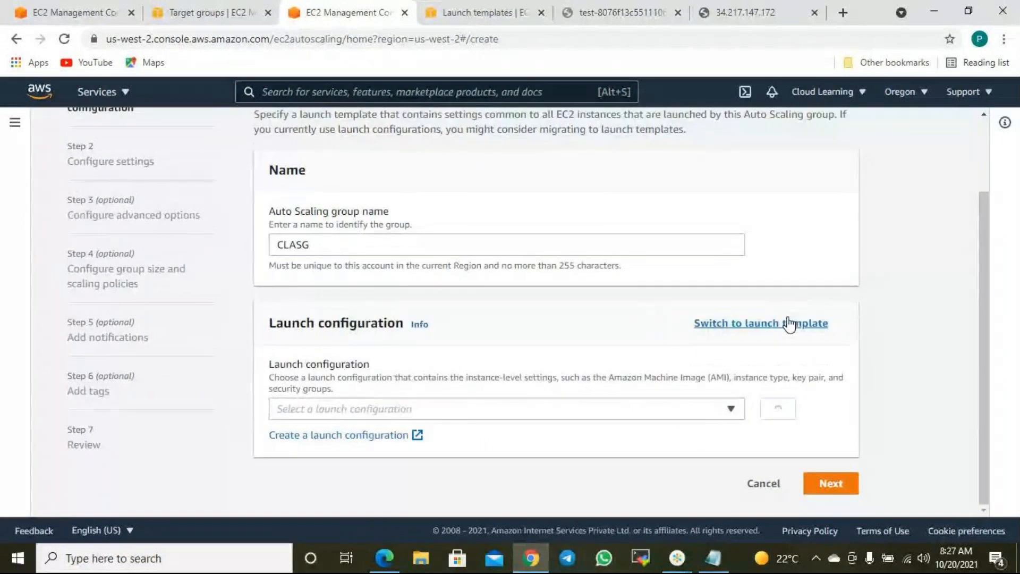
left_click(451, 414)
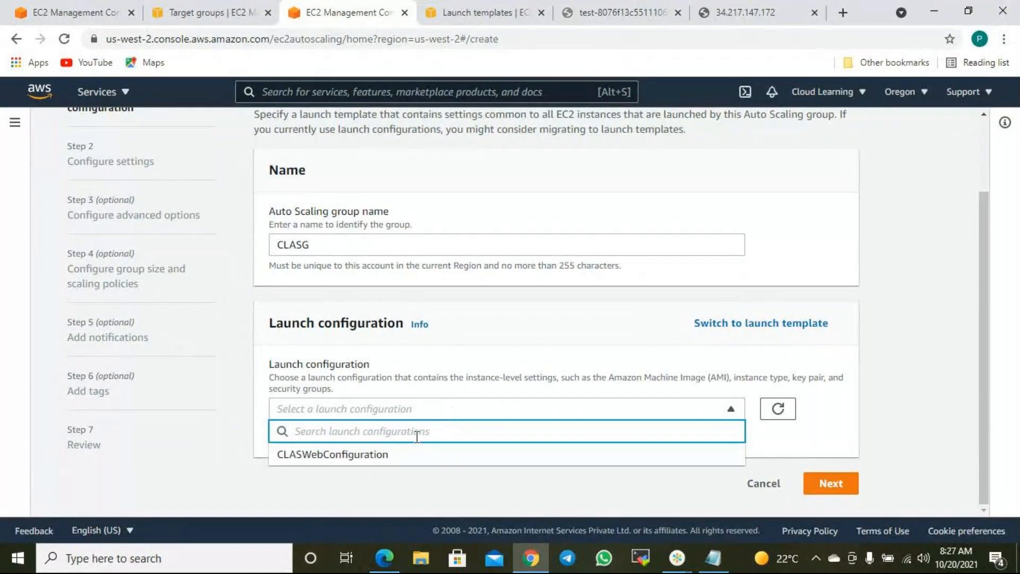
left_click(325, 458)
- Highlight the configuration's AMI ID and t2.micro instance type
scroll(455, 440, "down", 2)
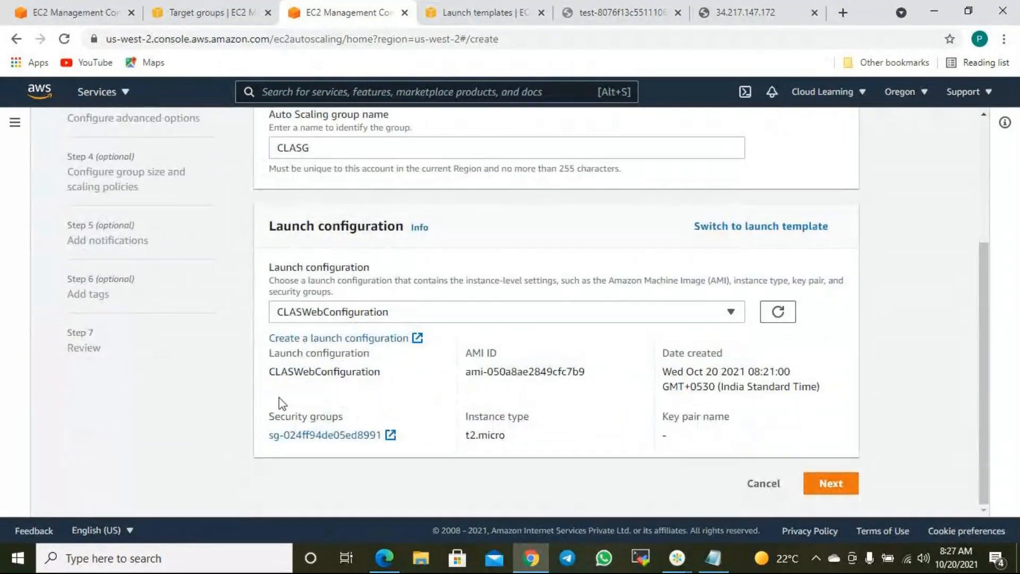
left_click_drag(474, 369, 572, 372)
left_click_drag(478, 435, 527, 436)
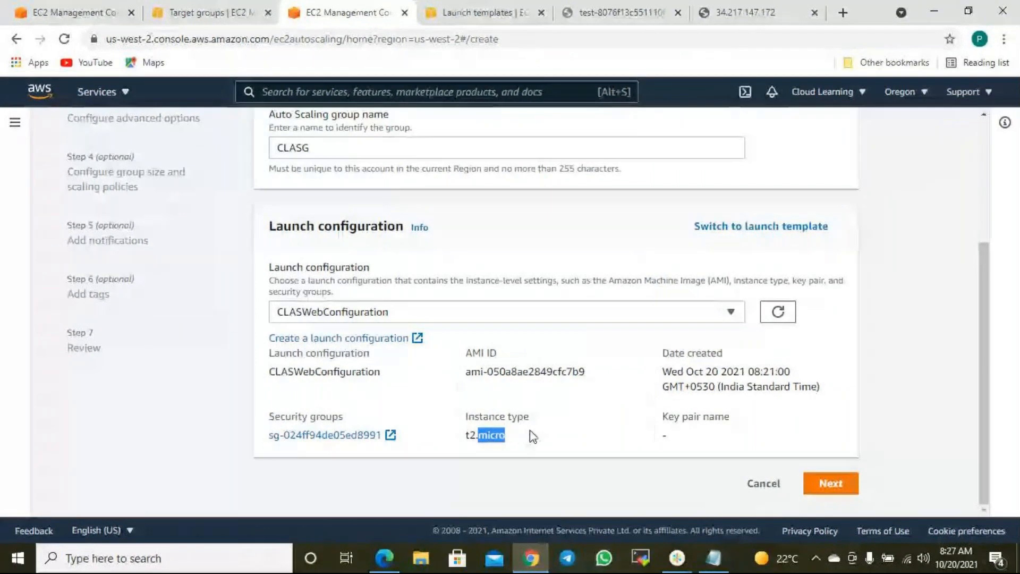
- Select default-VPC subnets us-west-2b and us-west-2c for CLASG and continue to advanced options
left_click(831, 483)
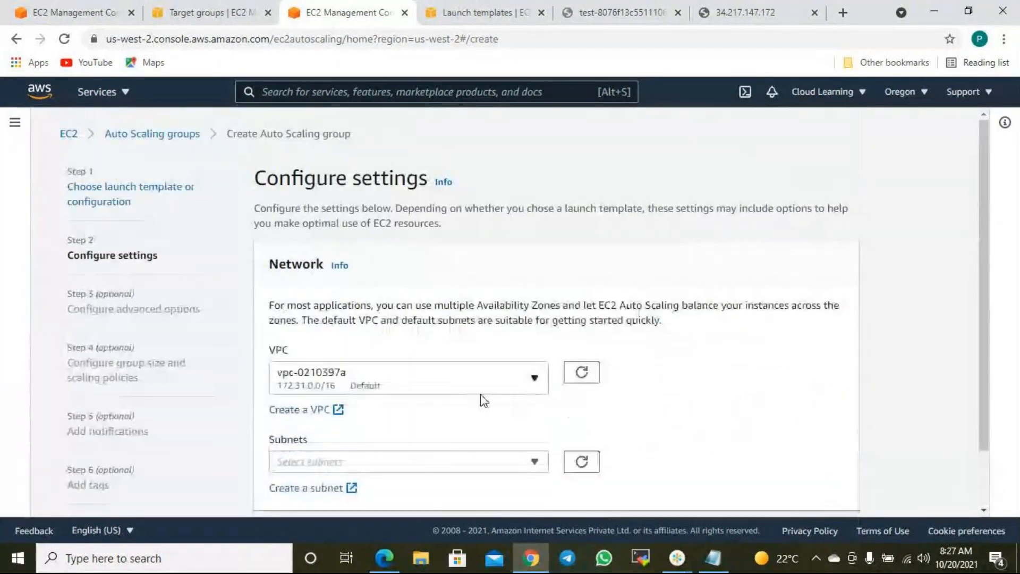
scroll(441, 406, "down", 2)
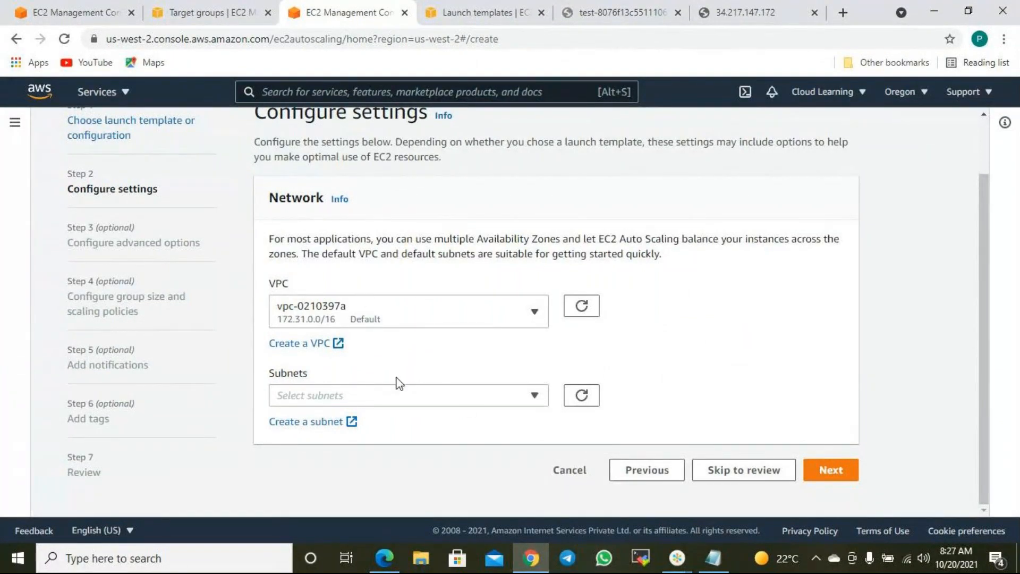
left_click(468, 399)
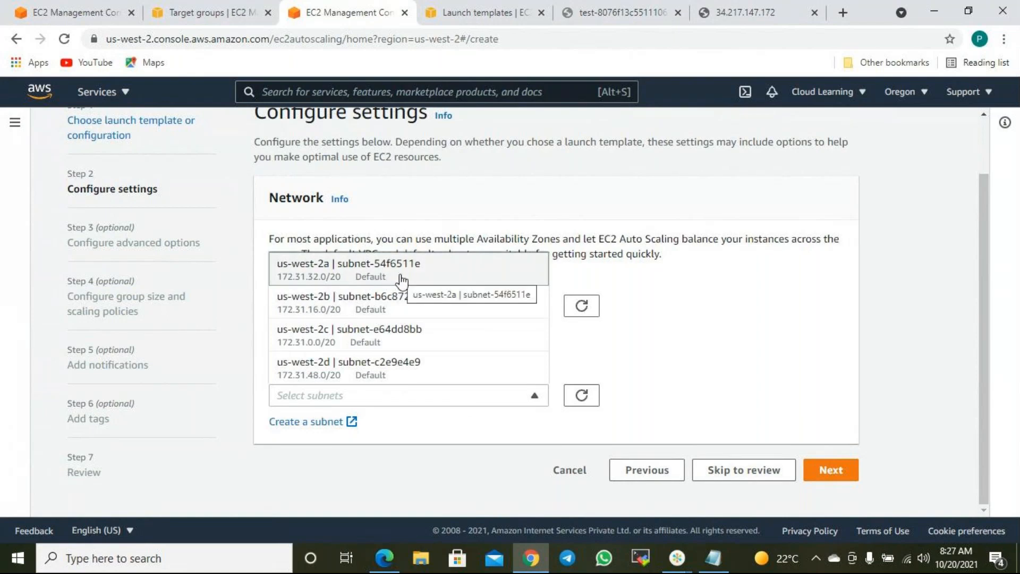
left_click(401, 311)
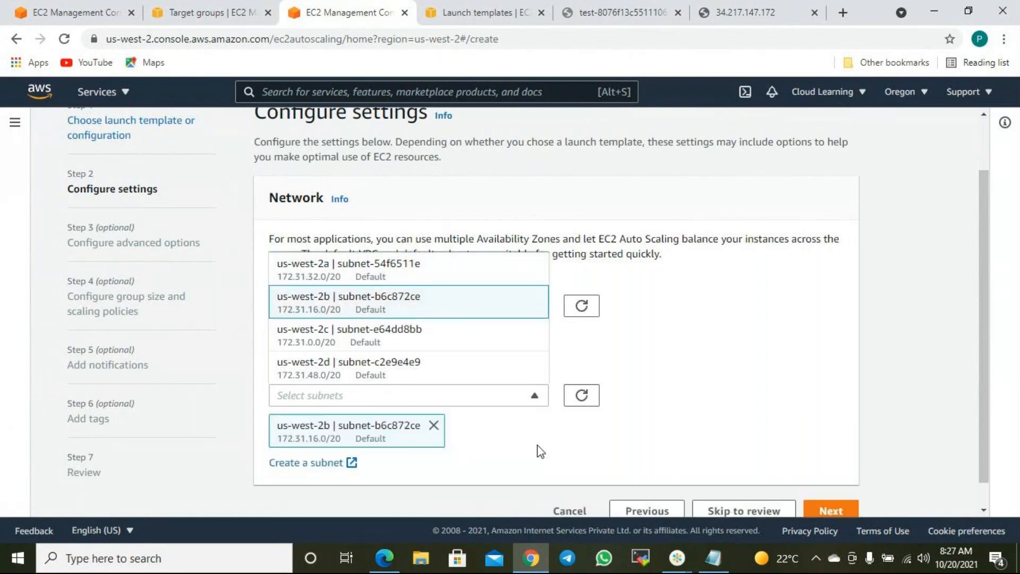
left_click(380, 343)
left_click(737, 404)
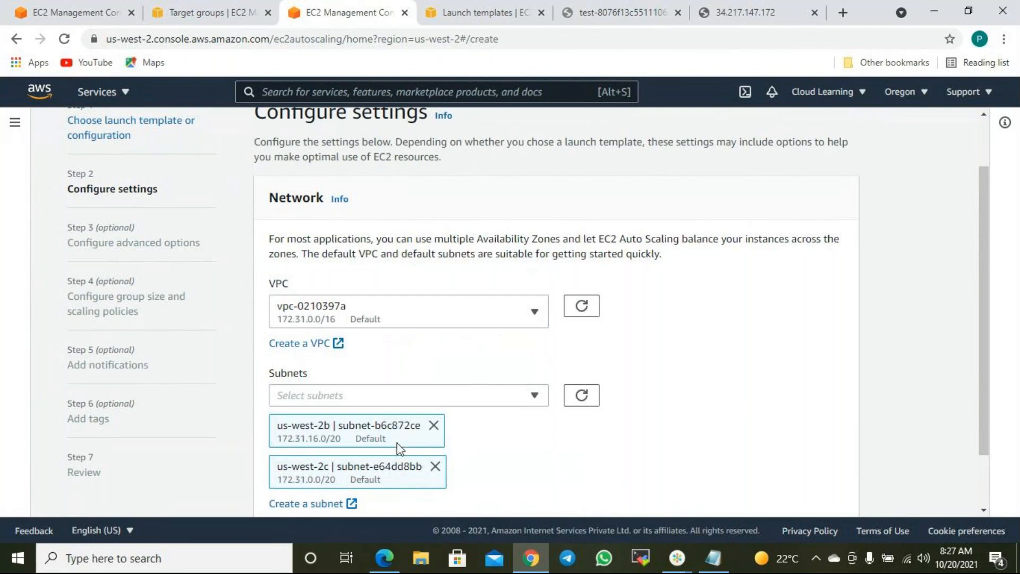
scroll(434, 478, "down", 2)
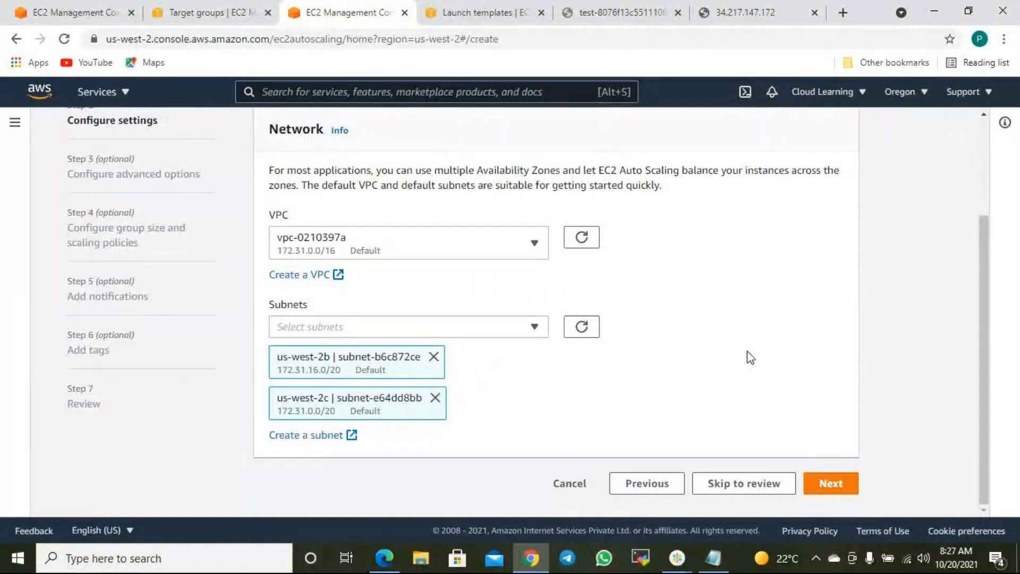
left_click(831, 484)
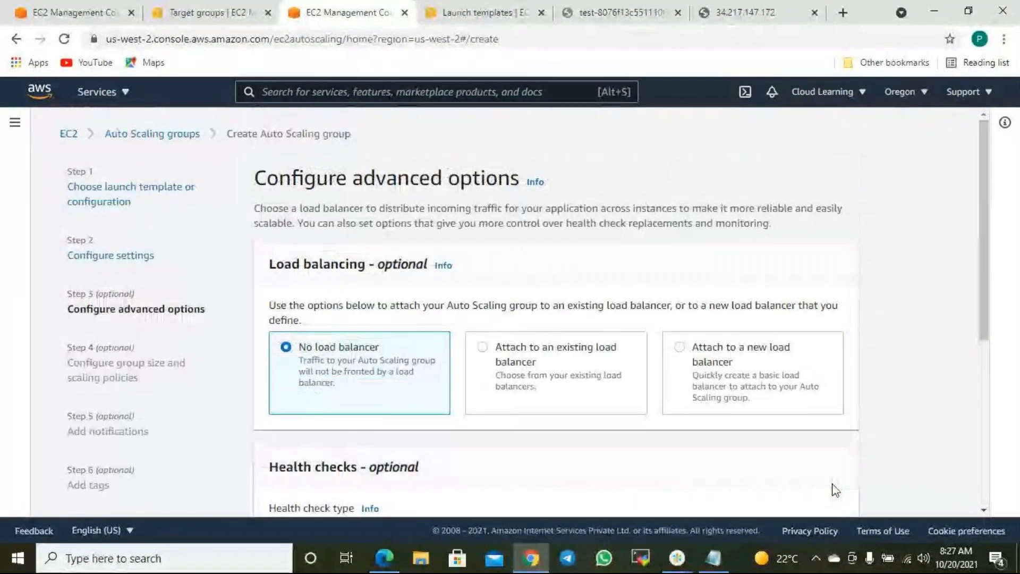
- Select 'Attach to an existing load balancer' under Load balancing
scroll(620, 346, "down", 3)
scroll(473, 221, "up", 2)
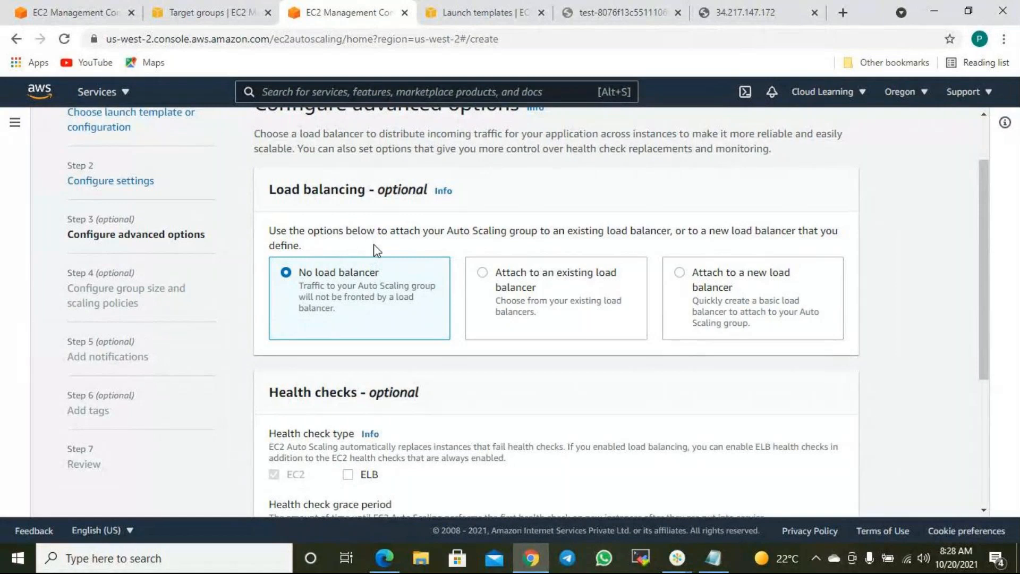
scroll(374, 246, "up", 1)
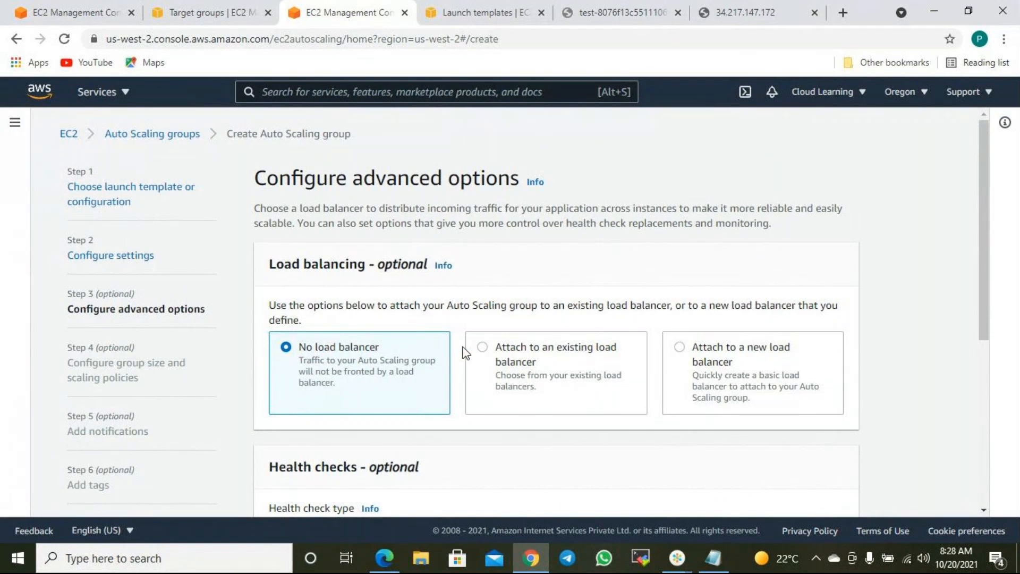
scroll(405, 369, "down", 1)
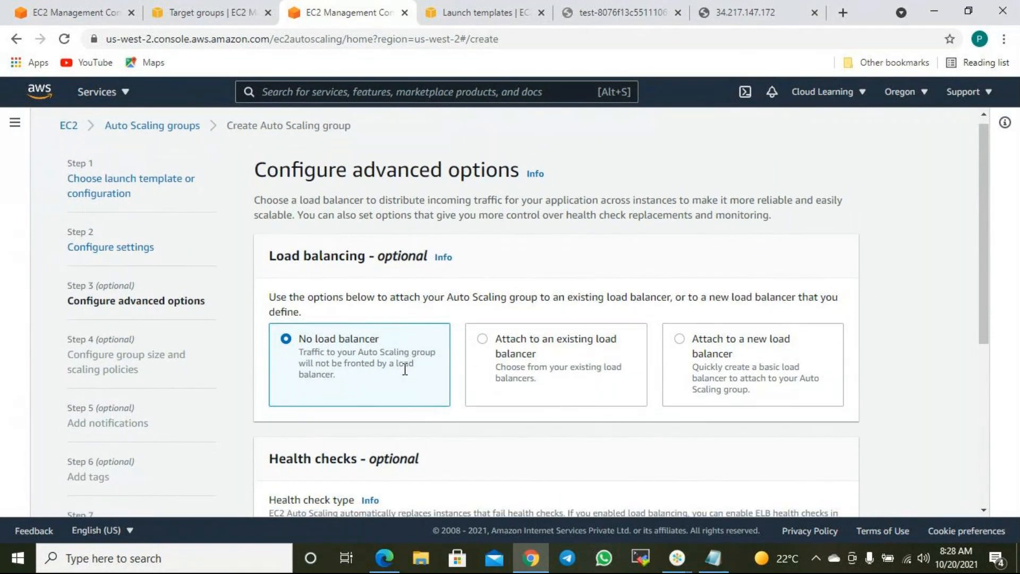
scroll(405, 369, "down", 1)
left_click_drag(329, 273, 366, 273)
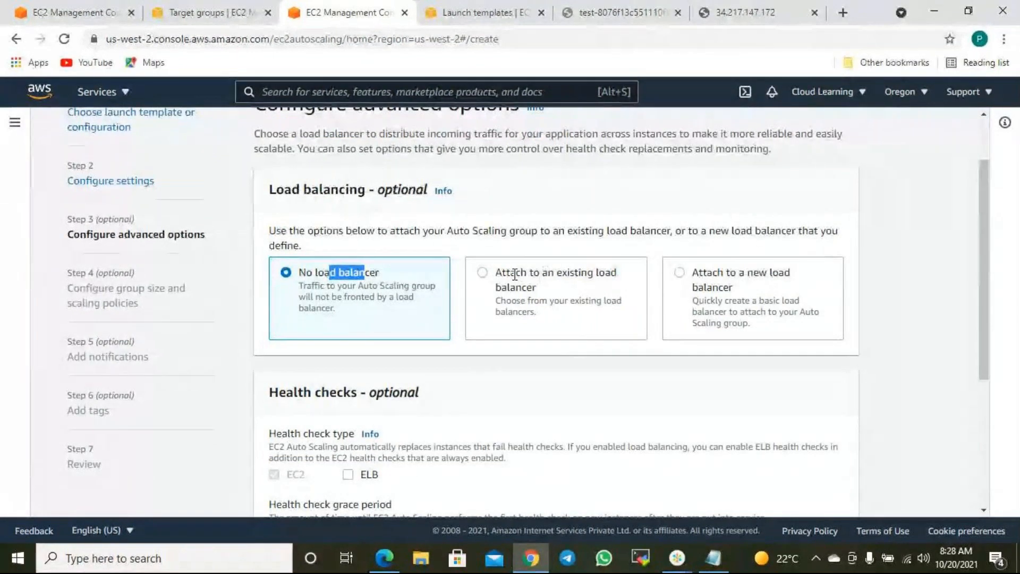
left_click(488, 274)
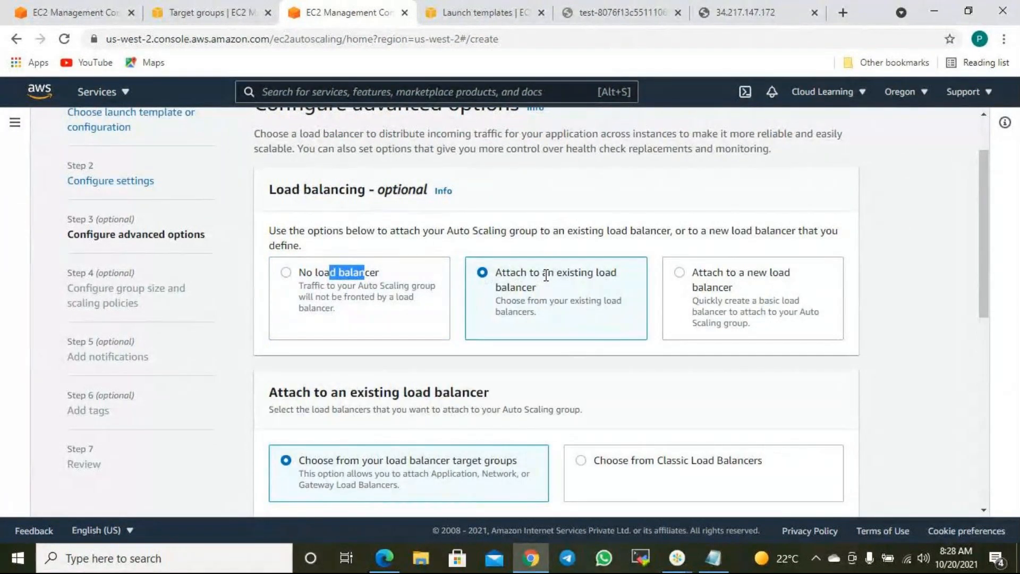
- Reload the load balancer address repeatedly to see both web servers, then view Target groups
left_click(589, 12)
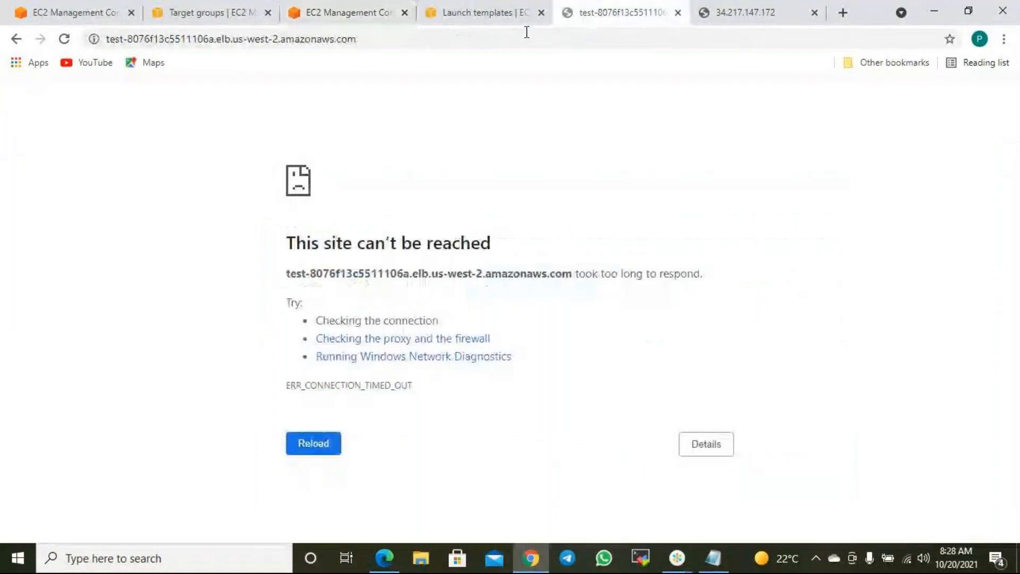
left_click(63, 39)
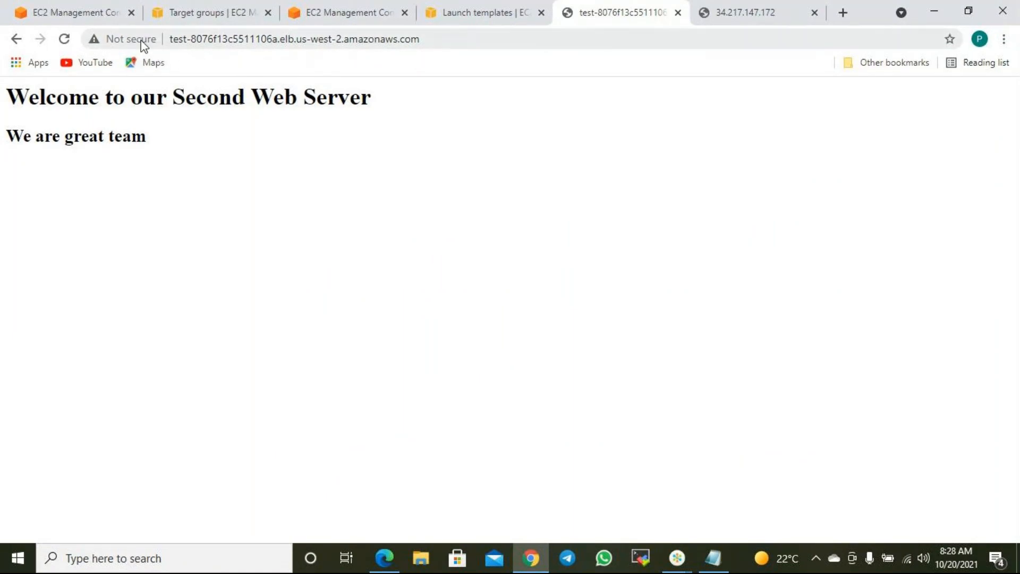
left_click(63, 41)
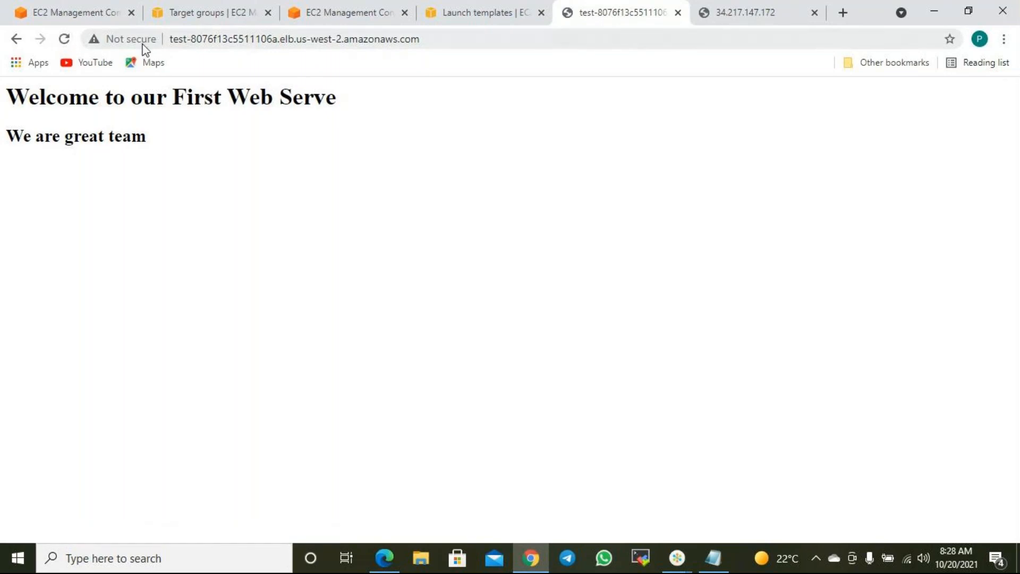
left_click(63, 37)
left_click(65, 41)
left_click(88, 13)
left_click(173, 12)
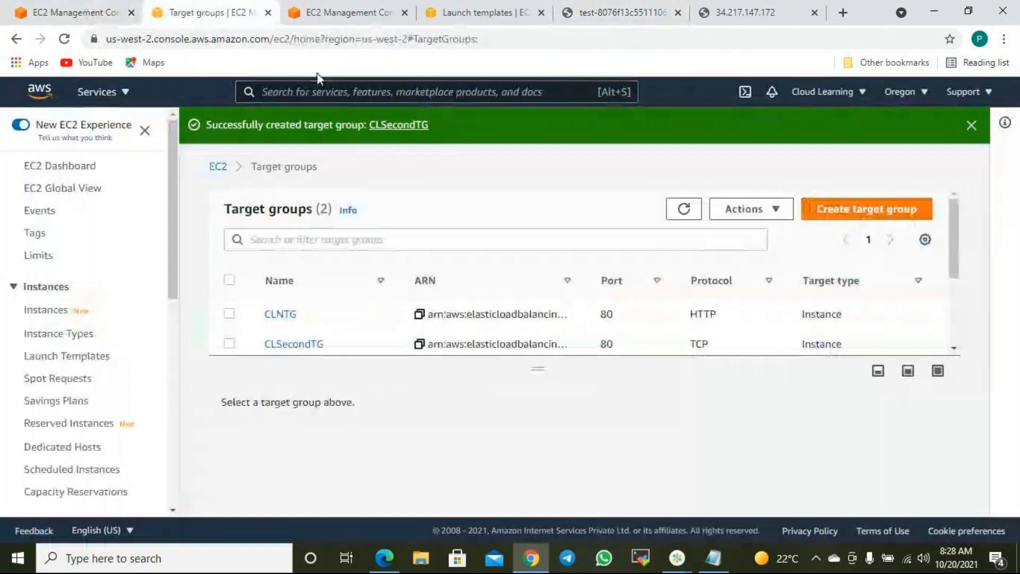
- Attach target group CLSecondTG | TCP to CLASG and proceed to the group size step
left_click(319, 12)
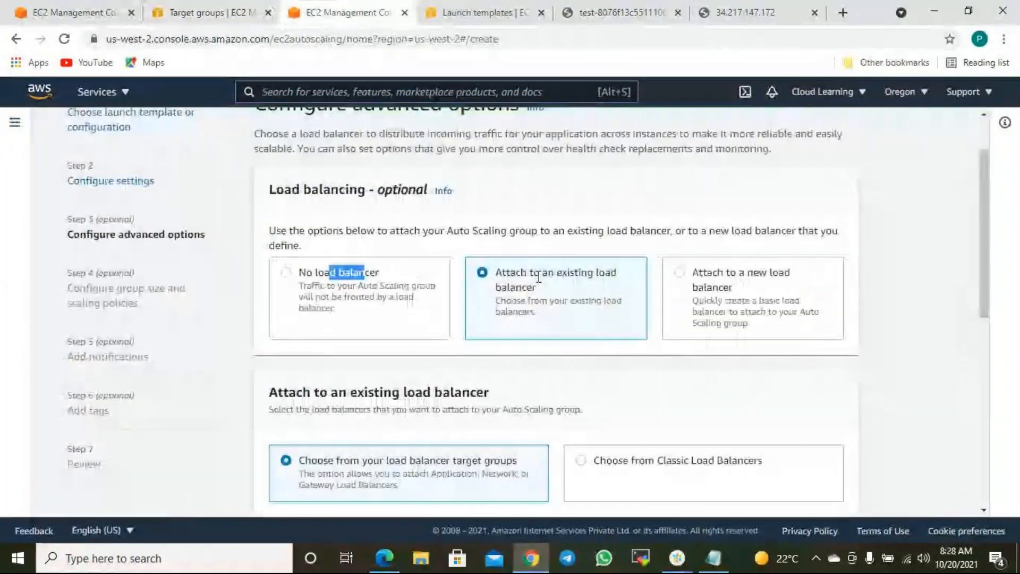
scroll(513, 313, "down", 3)
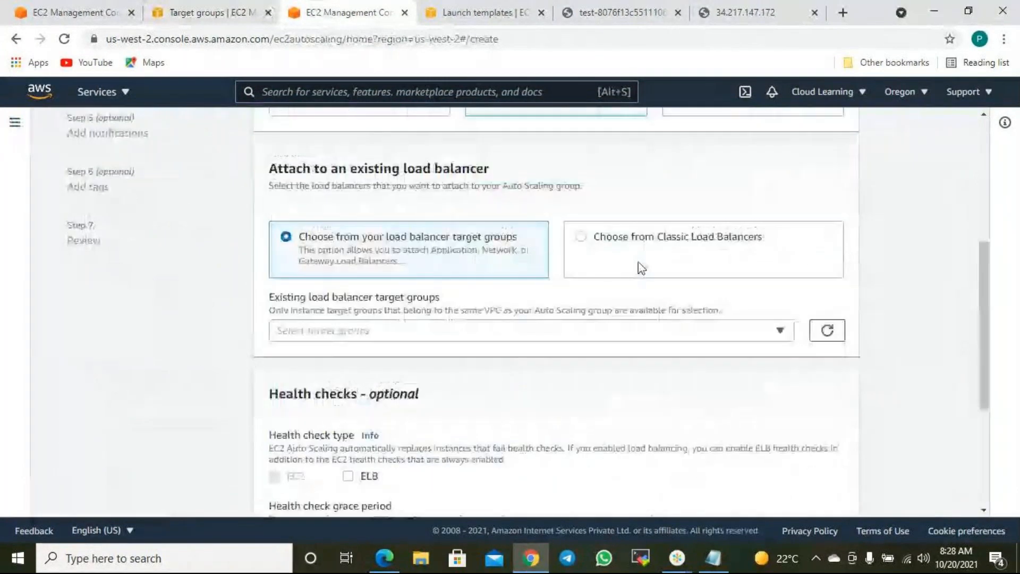
scroll(645, 263, "up", 1)
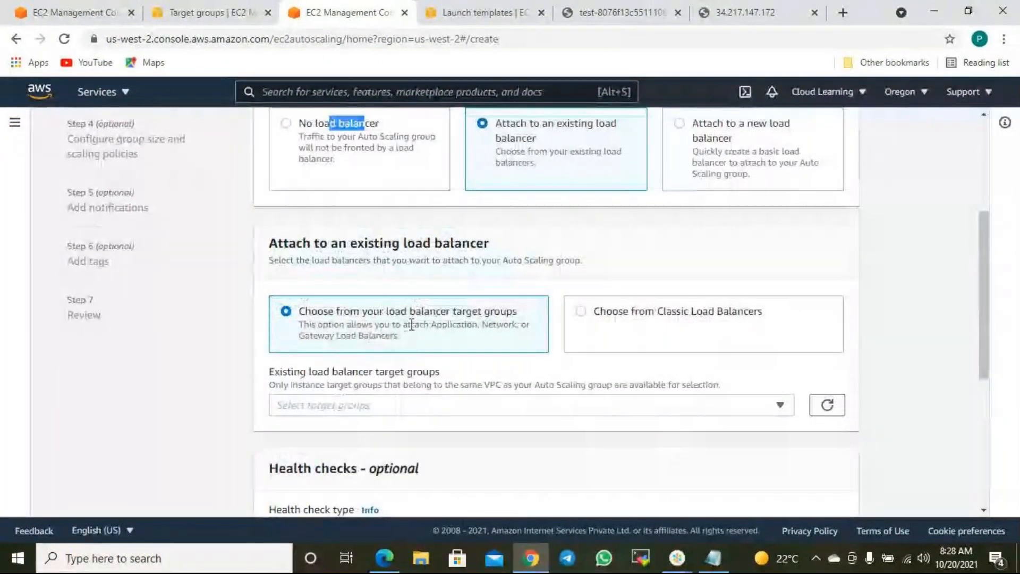
left_click(494, 405)
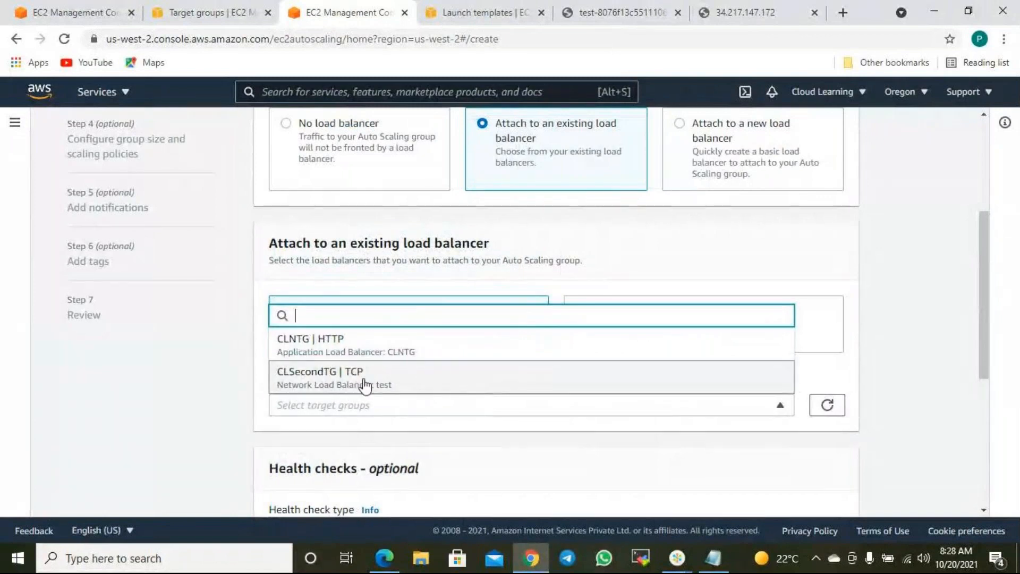
left_click(321, 377)
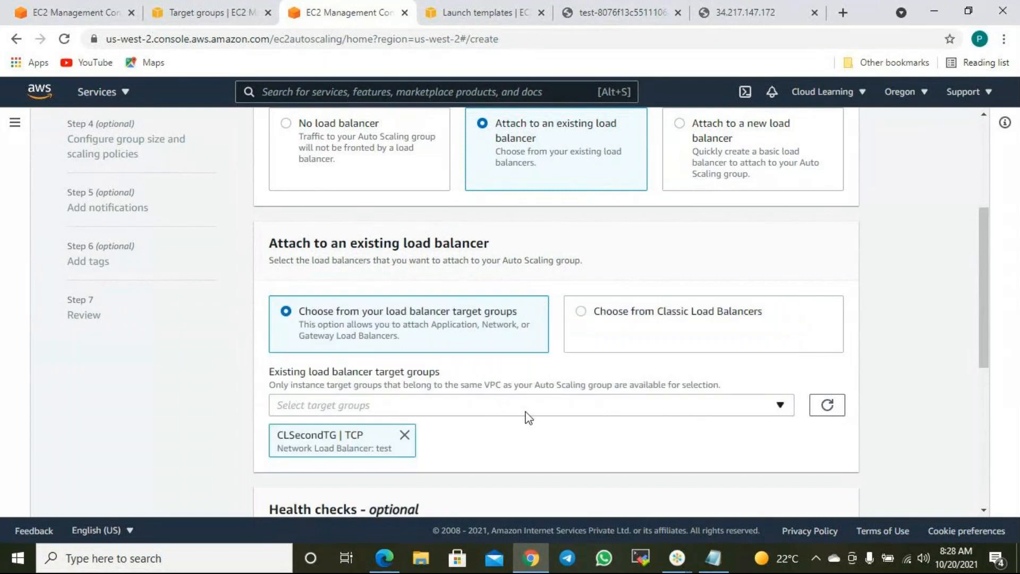
scroll(526, 417, "down", 2)
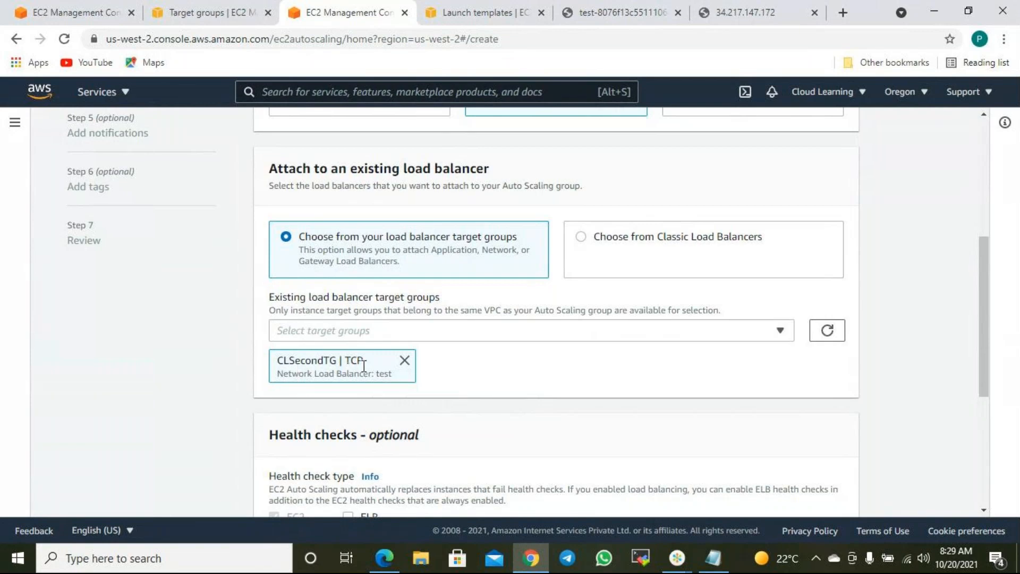
scroll(562, 344, "down", 3)
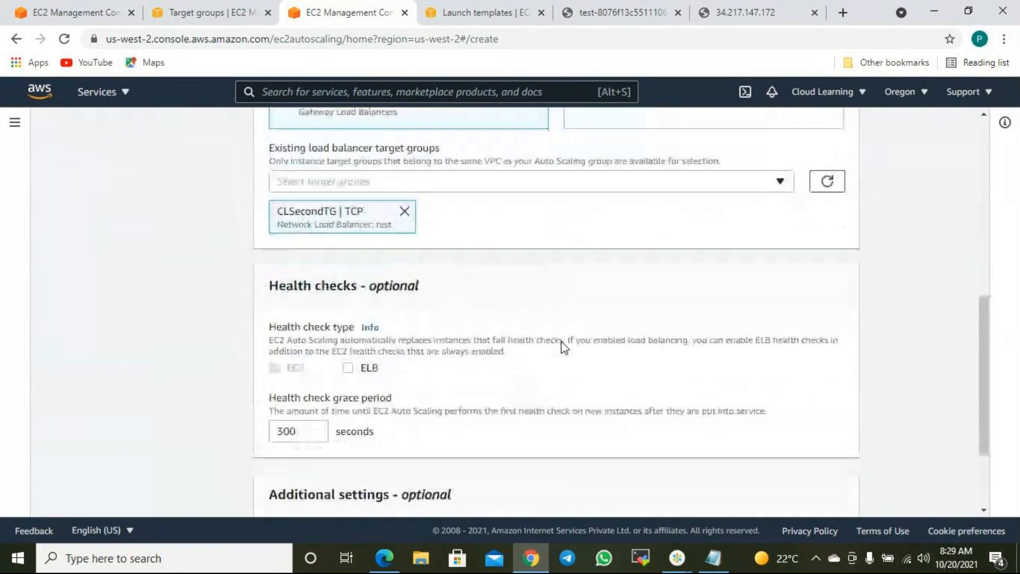
scroll(561, 341, "down", 2)
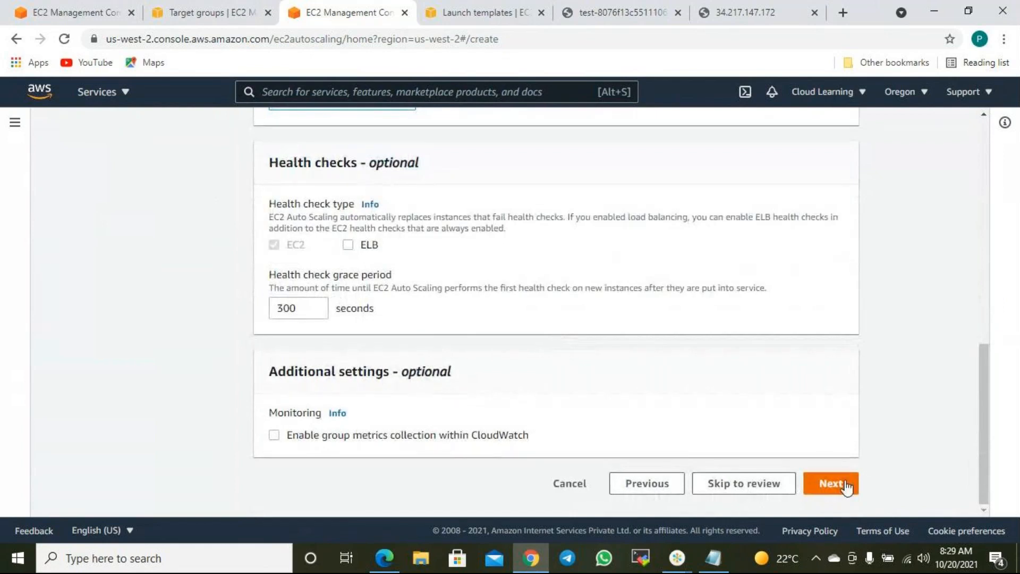
left_click(831, 484)
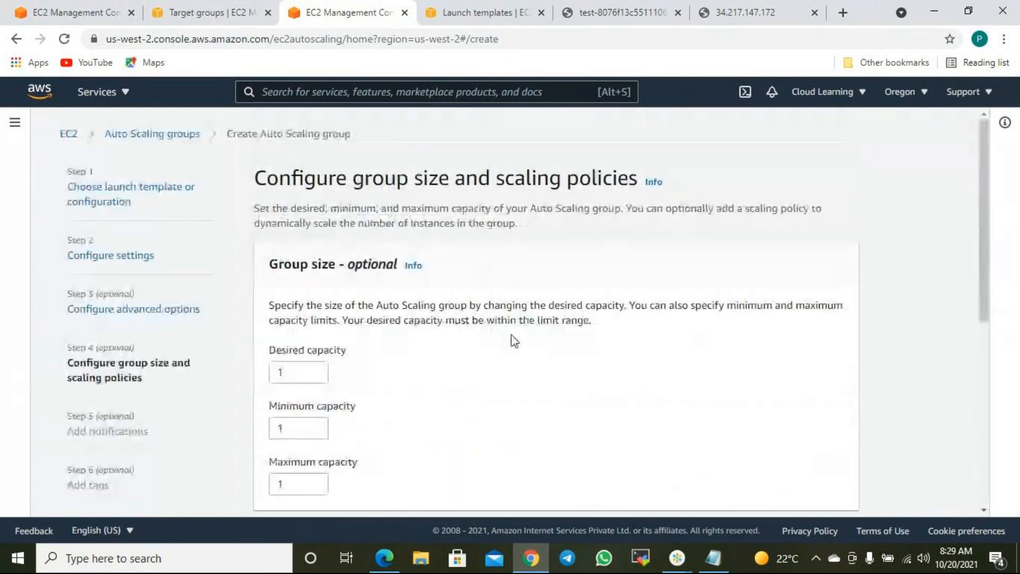
- Set the desired capacity to 4
scroll(513, 340, "down", 3)
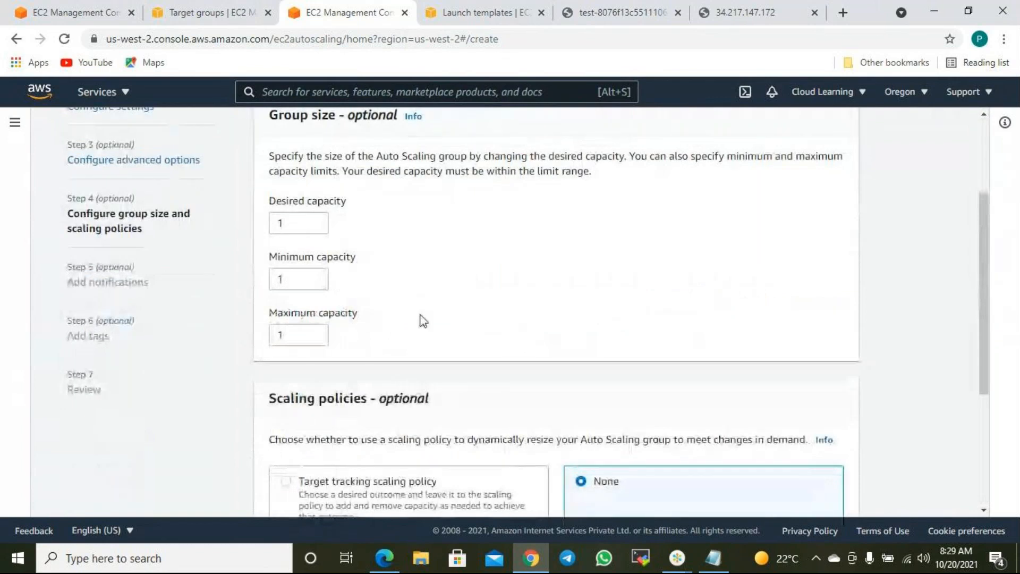
scroll(345, 227, "up", 1)
scroll(347, 229, "up", 3)
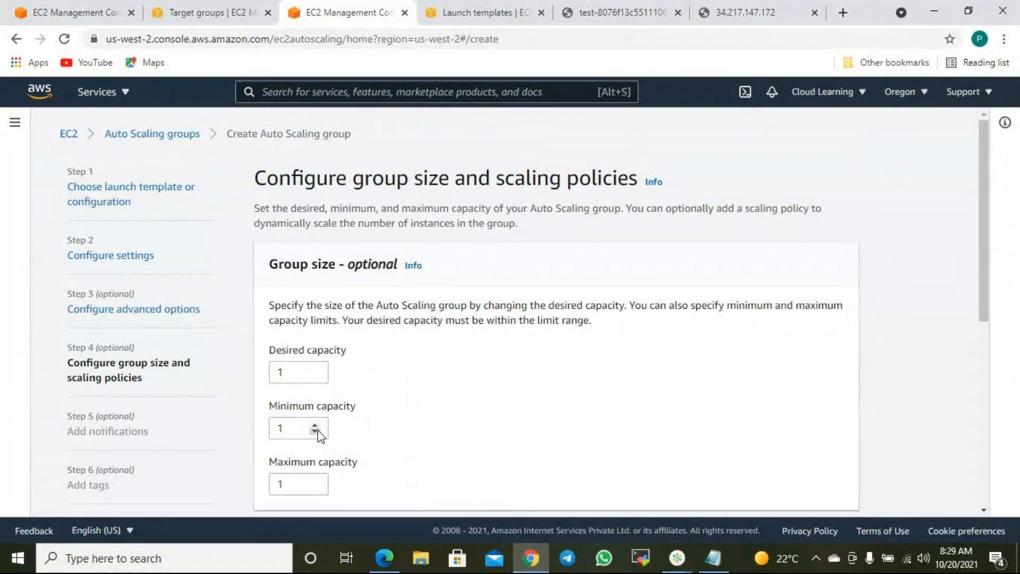
scroll(358, 453, "down", 2)
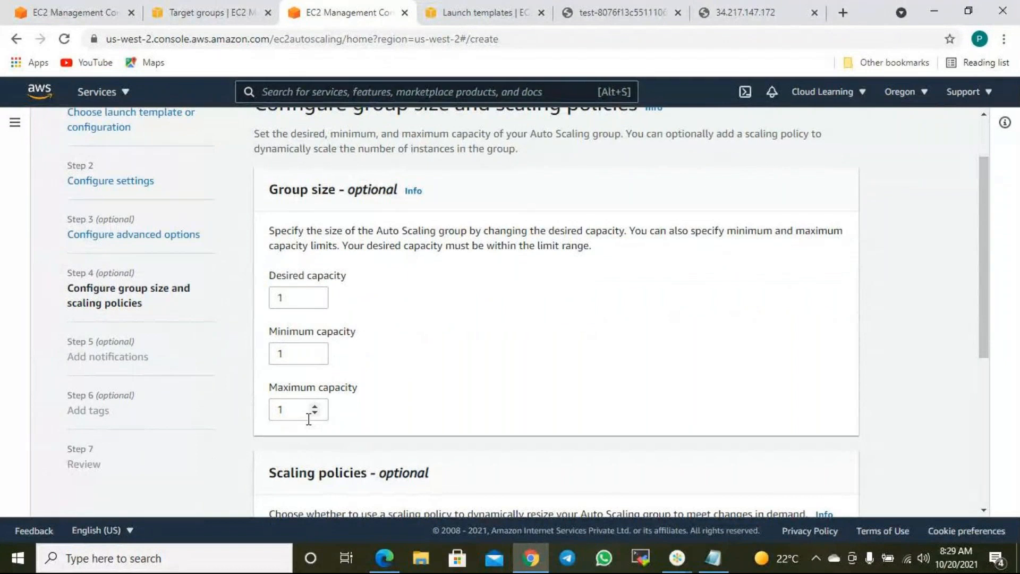
double_click(283, 298)
type("2")
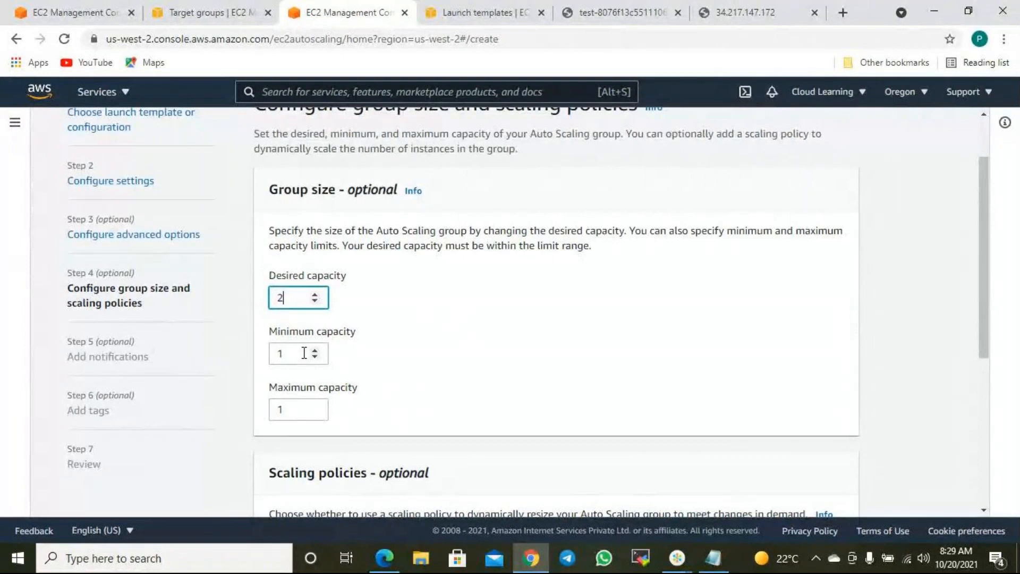
key("Tab")
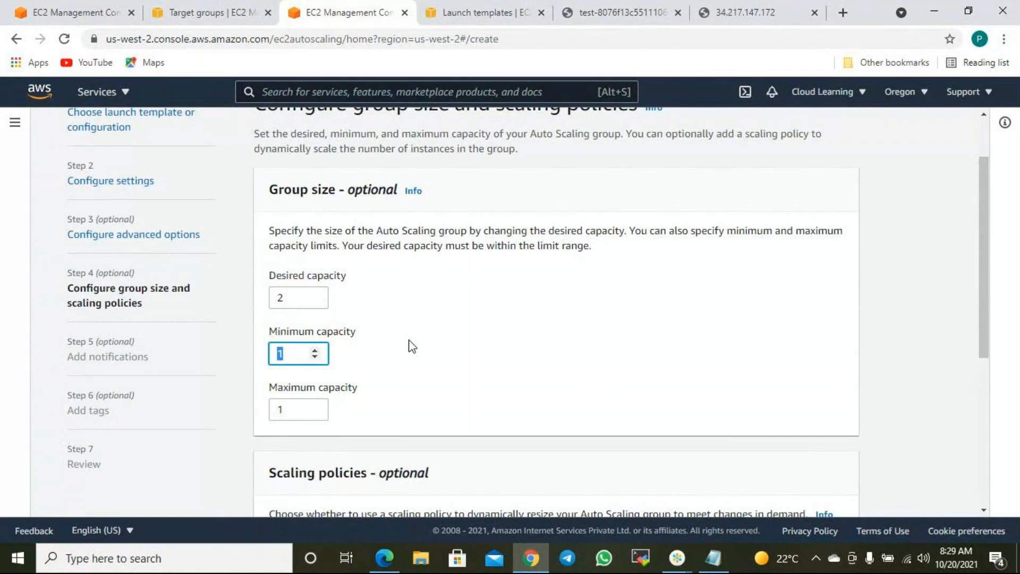
double_click(282, 306)
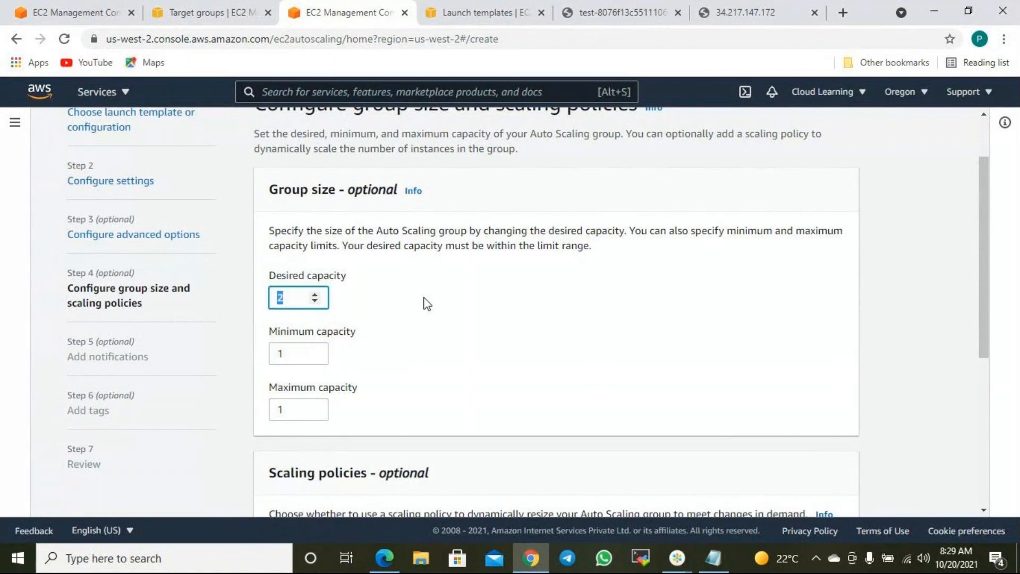
type("4")
- Keep minimum capacity at 1 and set maximum capacity to 8
double_click(296, 350)
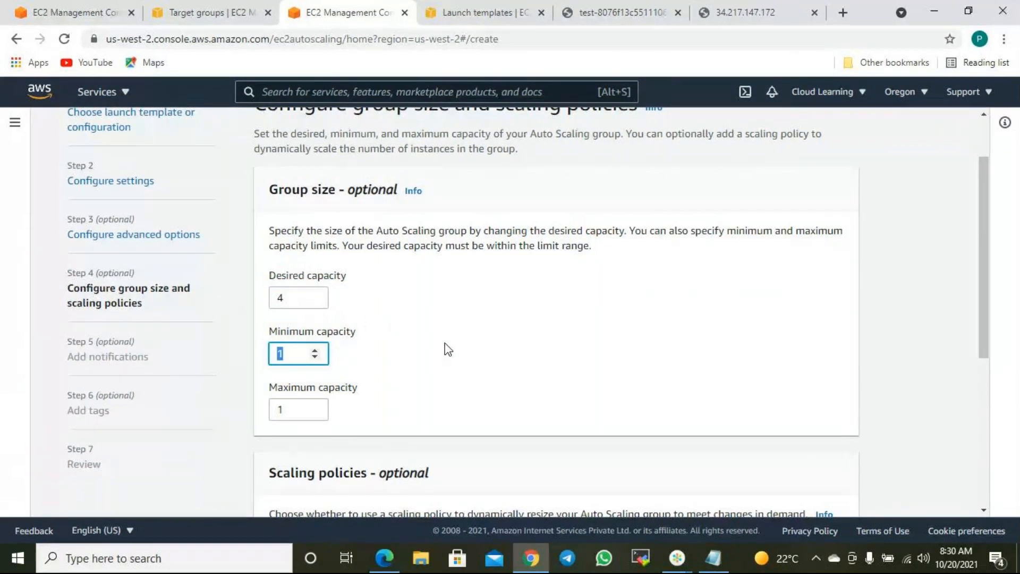
scroll(448, 349, "down", 1)
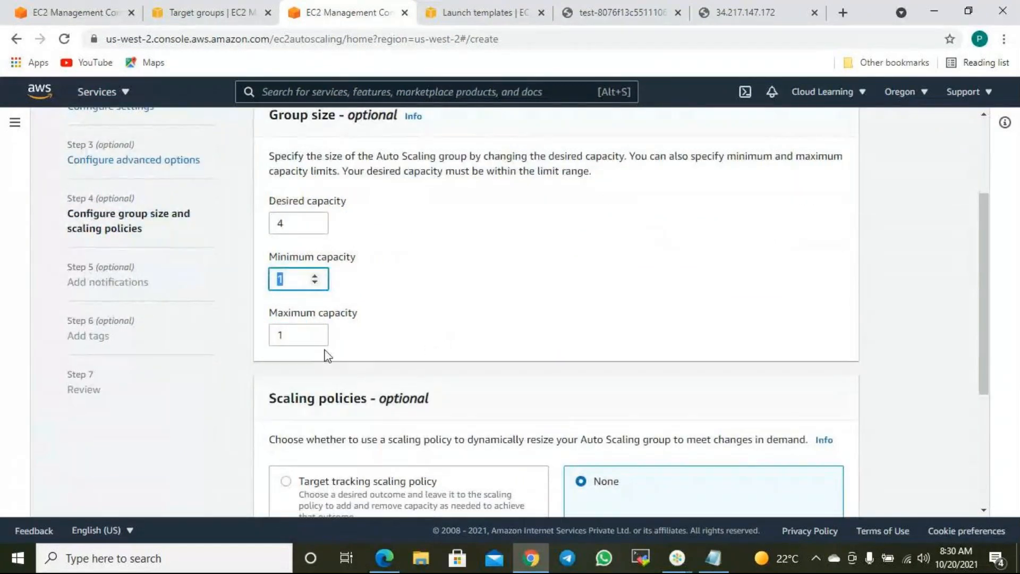
double_click(308, 334)
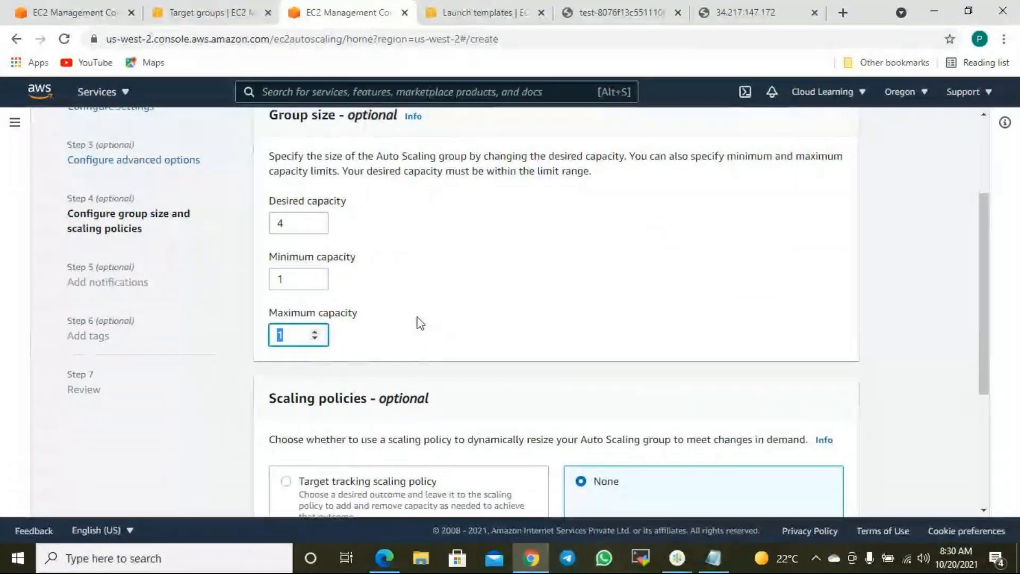
type("8")
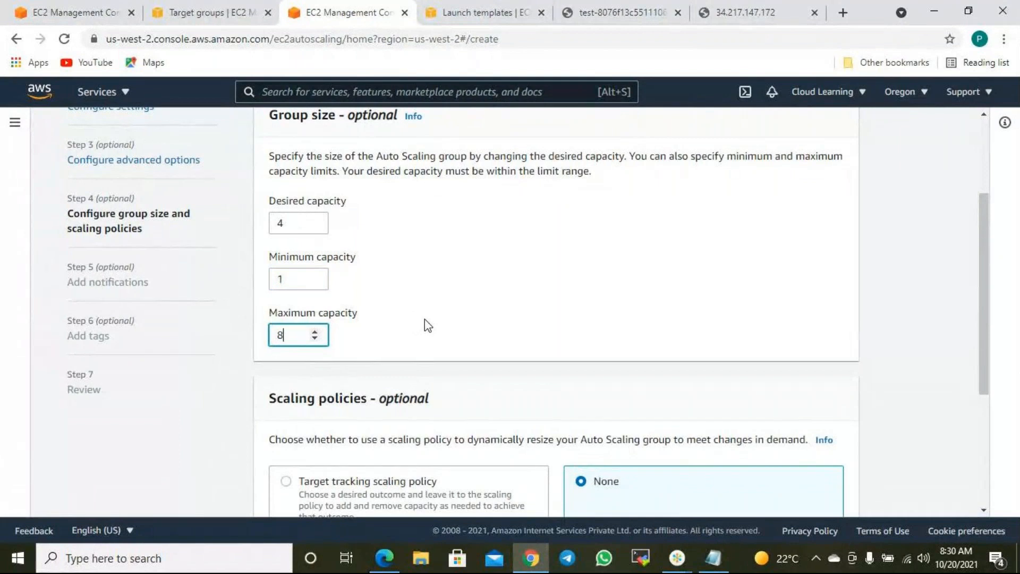
left_click(422, 322)
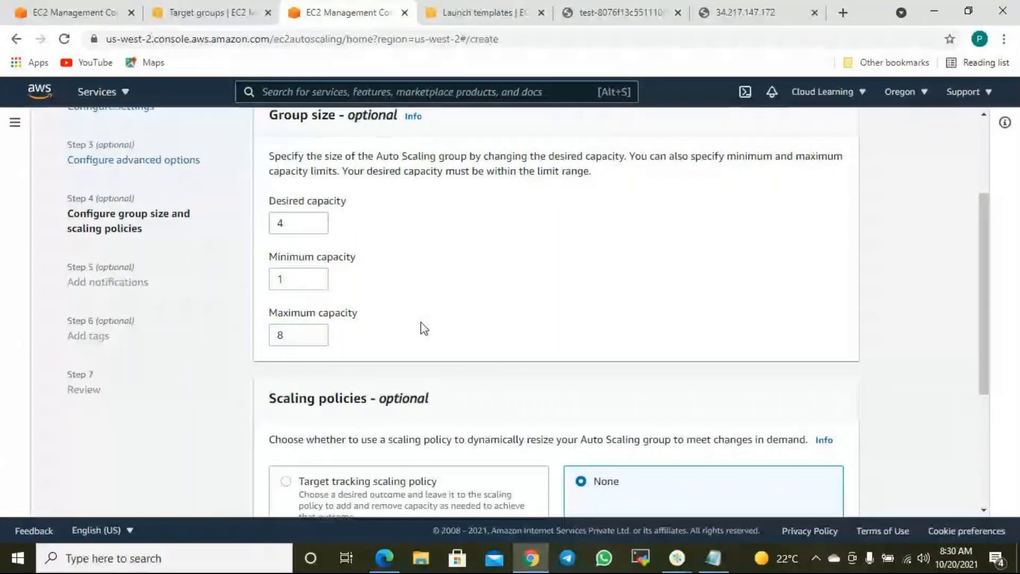
scroll(421, 322, "up", 2)
scroll(421, 328, "up", 2)
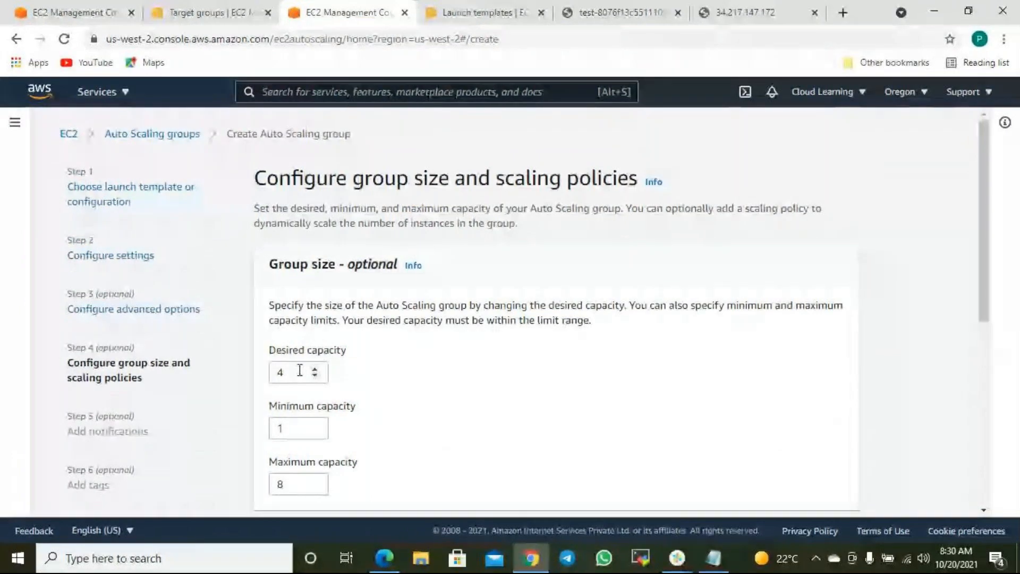
left_click_drag(299, 370, 260, 372)
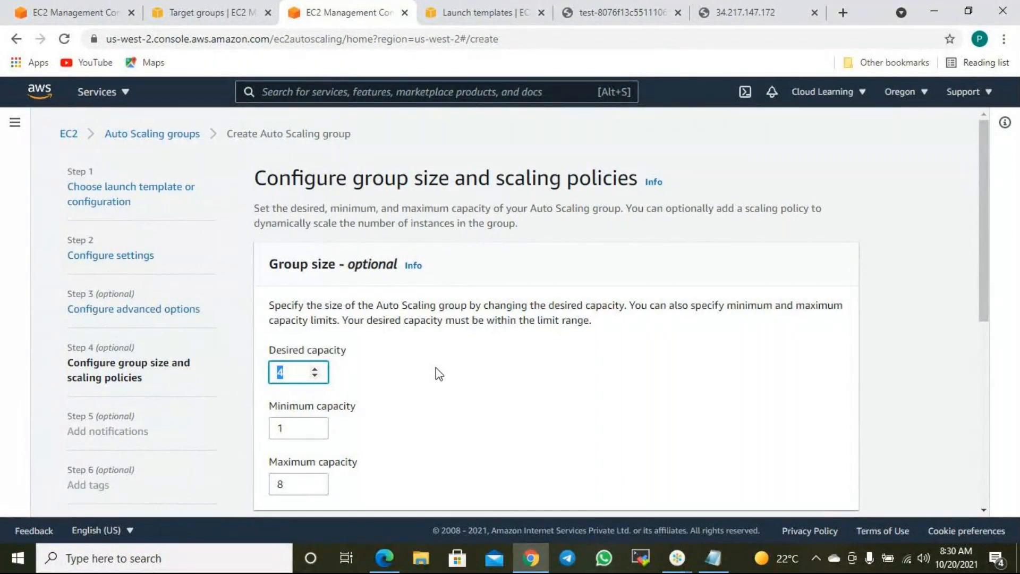
- With capacities left at 4/1/8, switch to the console tab showing the EC2 Auto Scaling start page
scroll(436, 367, "down", 3)
left_click(319, 279)
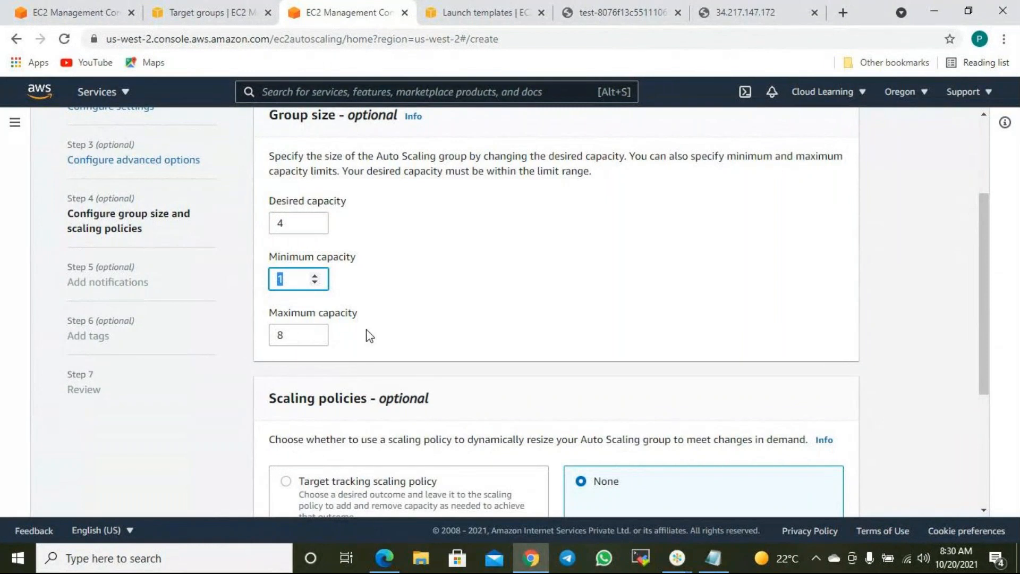
scroll(457, 322, "up", 1)
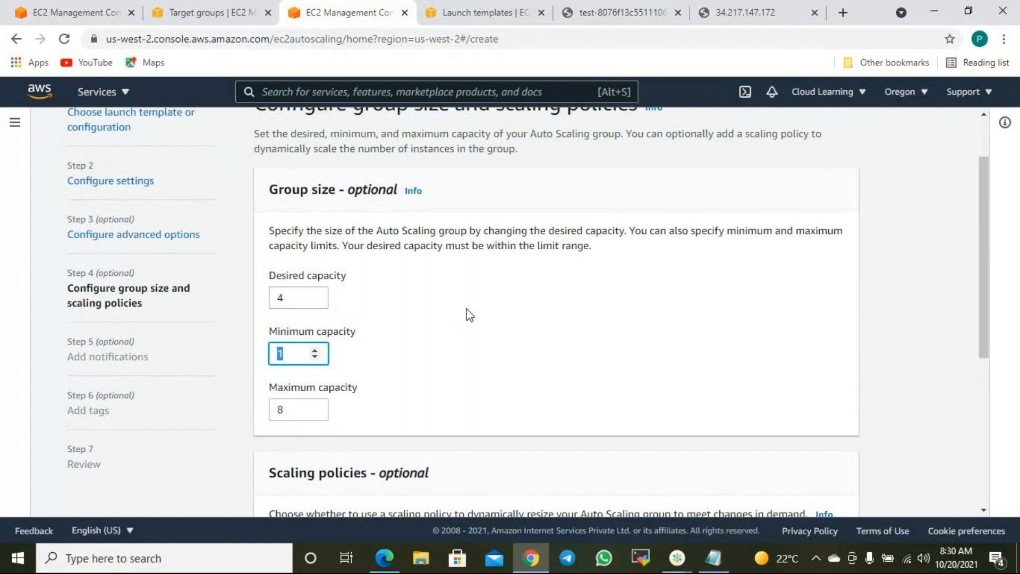
left_click(74, 11)
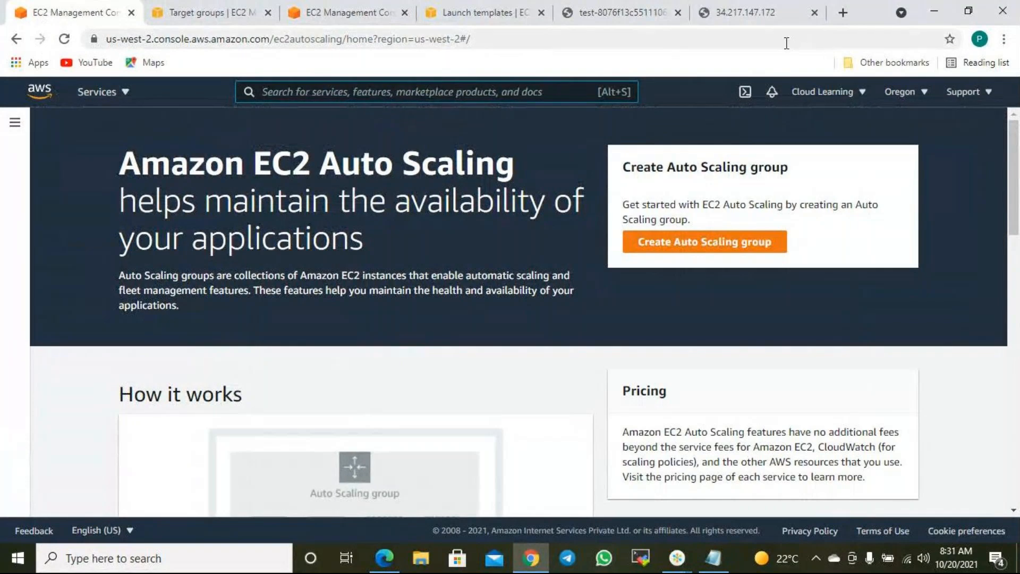
- Terminate instances Web Server 1, 2 and 3 from the EC2 Instances list
left_click(15, 123)
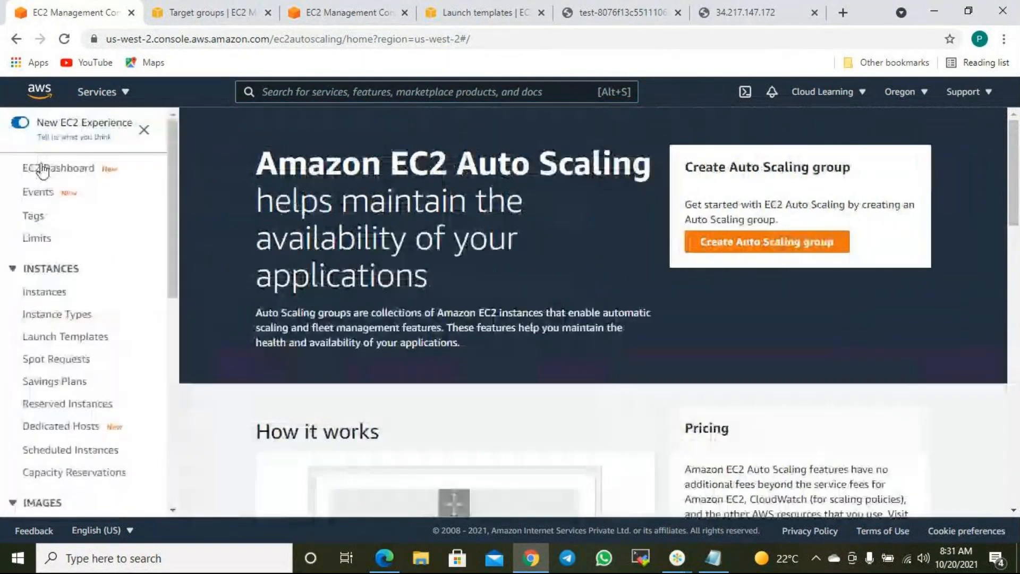
left_click(46, 293)
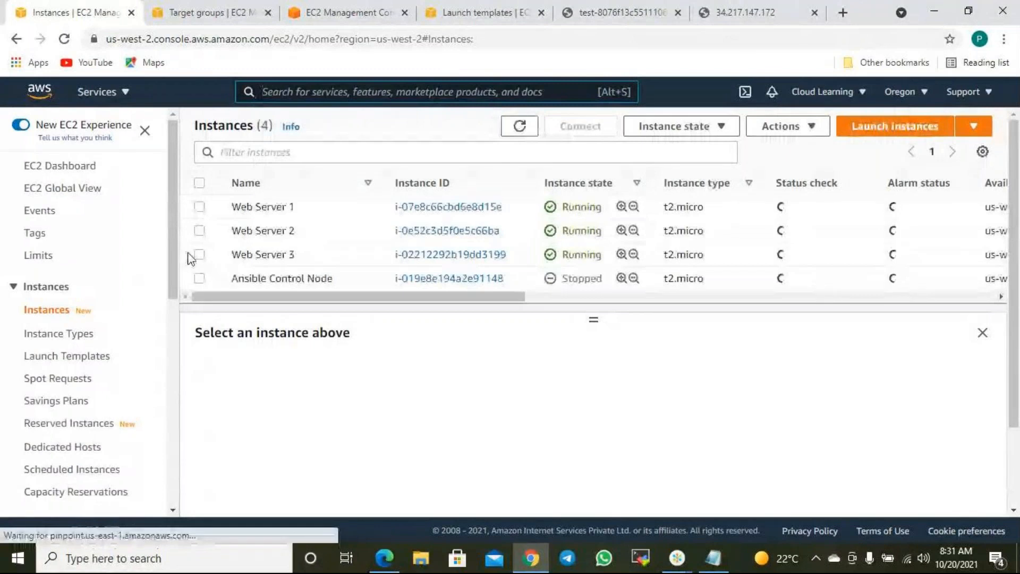
left_click(199, 254)
left_click(199, 230)
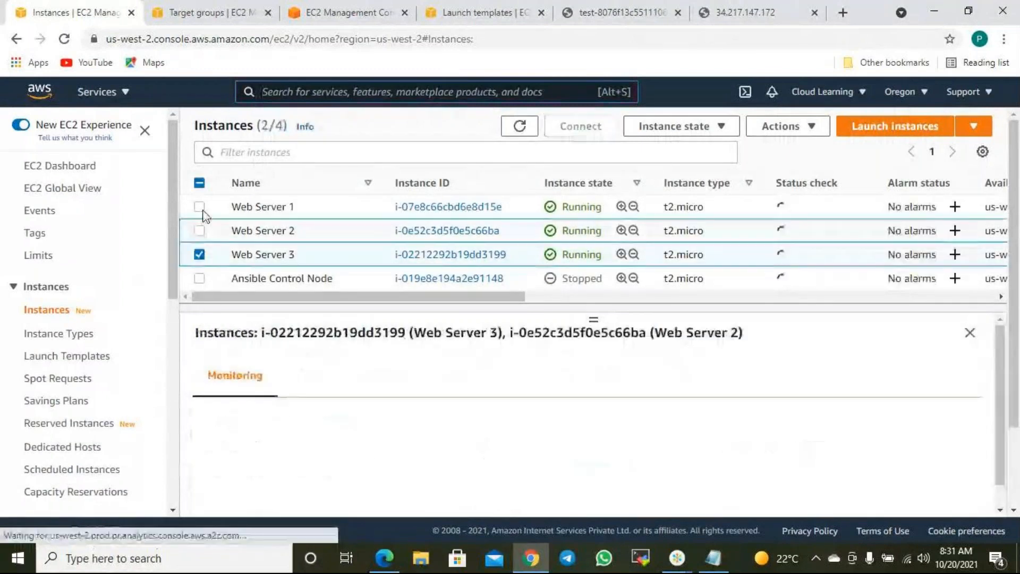
left_click(199, 206)
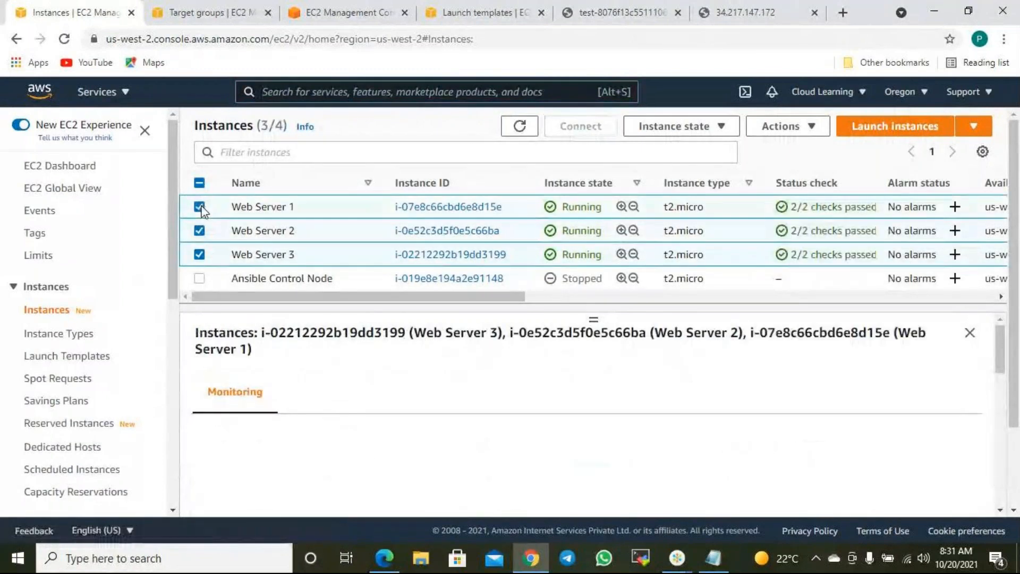
left_click(721, 127)
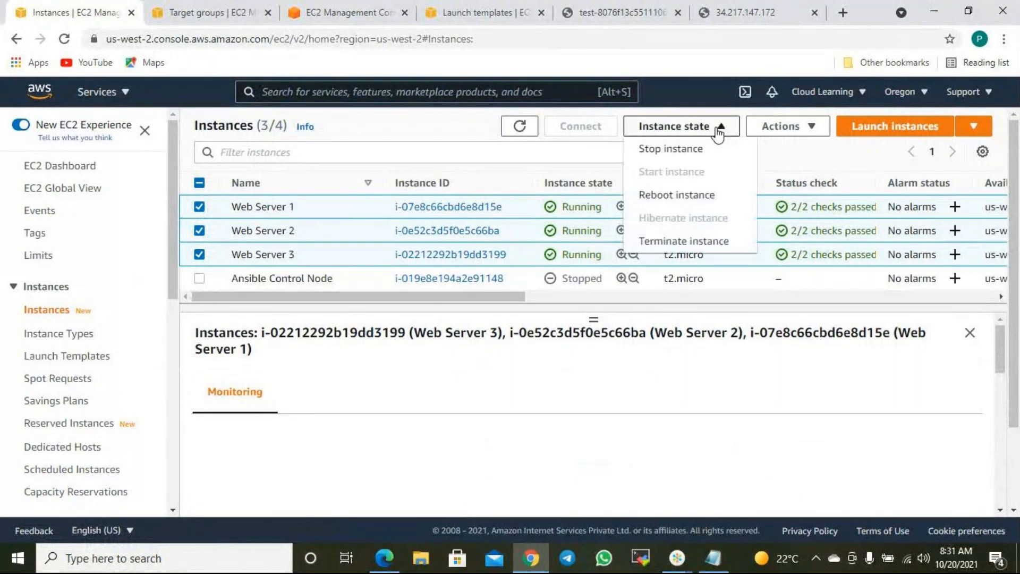
left_click(704, 249)
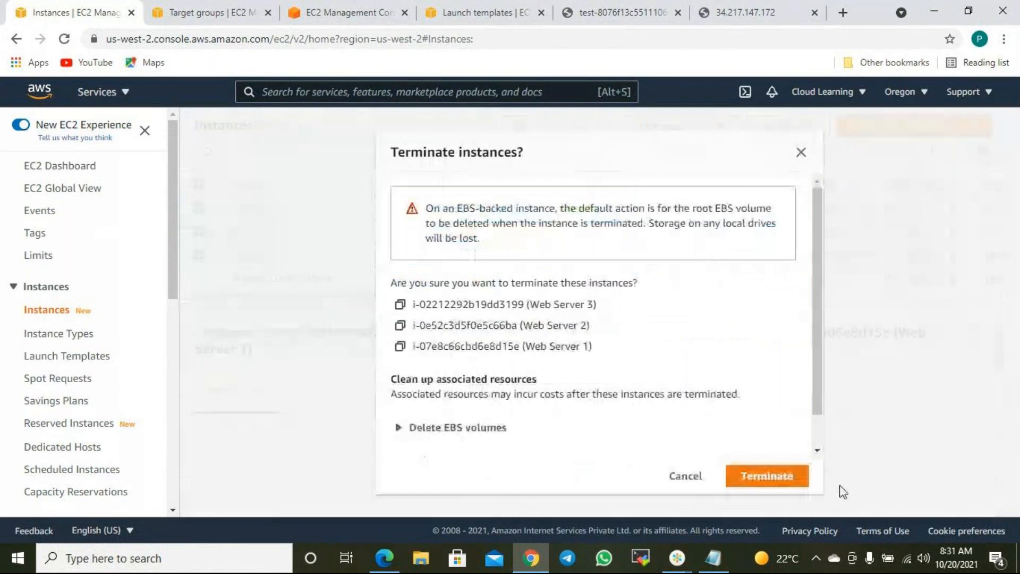
scroll(800, 432, "down", 2)
left_click(767, 475)
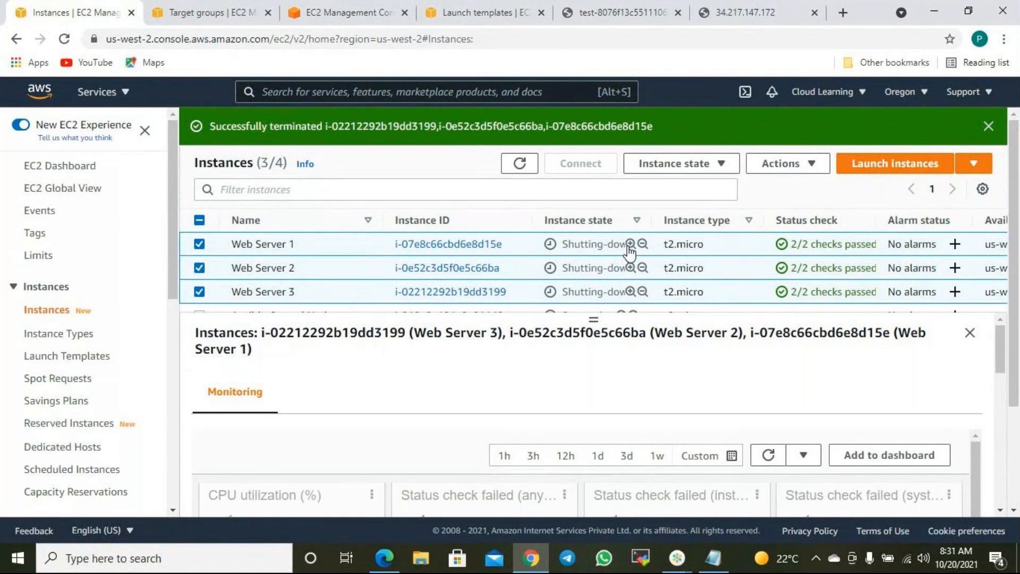
- Reload the load balancer test page, then go back to the Auto Scaling wizard
left_click(626, 6)
left_click(65, 39)
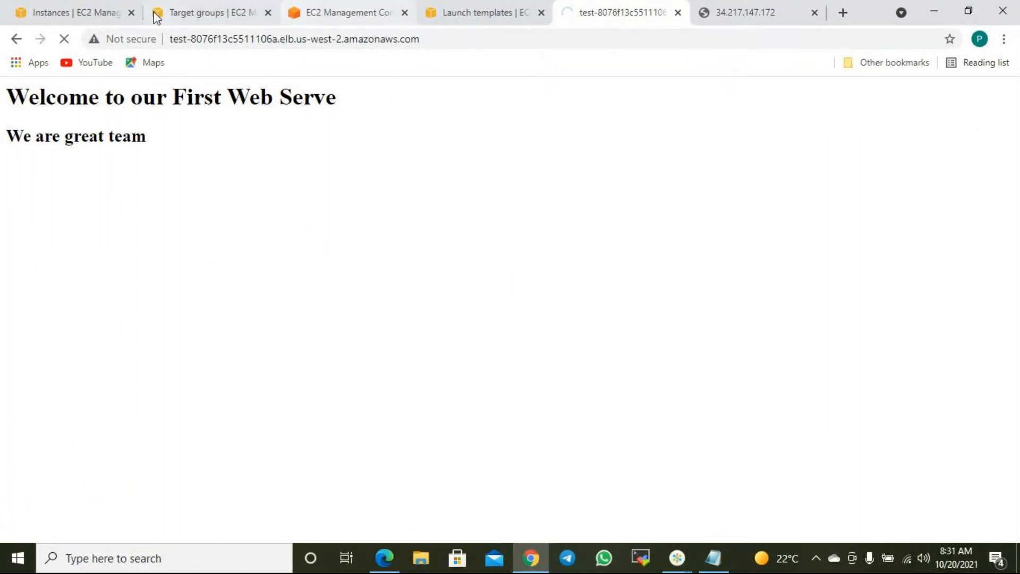
left_click(312, 12)
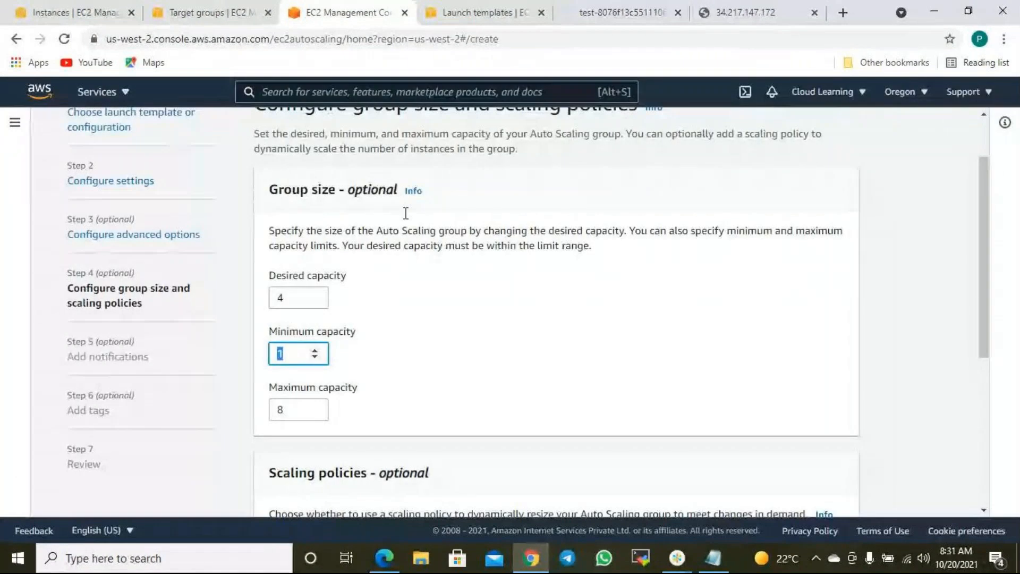
left_click(494, 302)
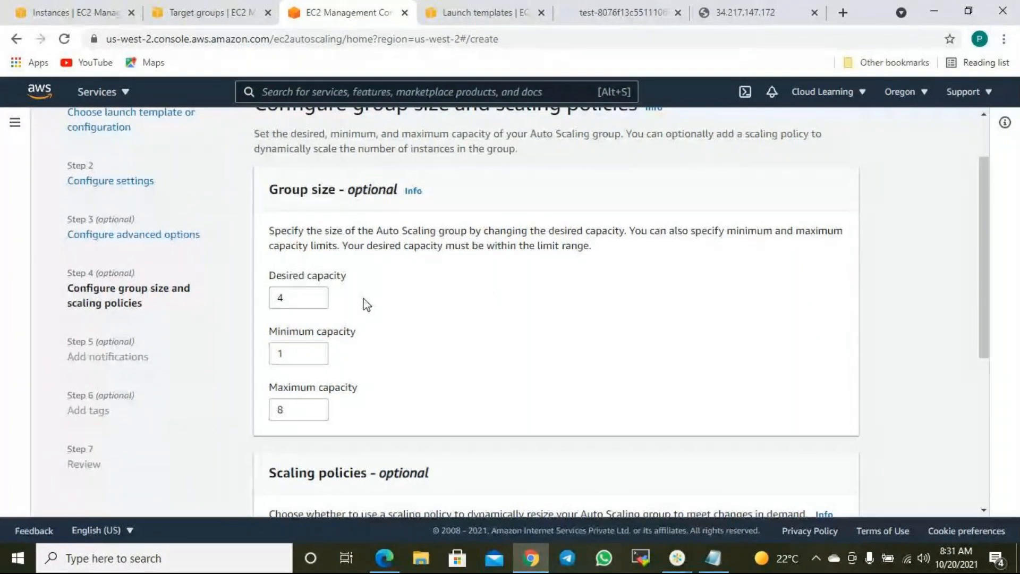
scroll(423, 289, "down", 2)
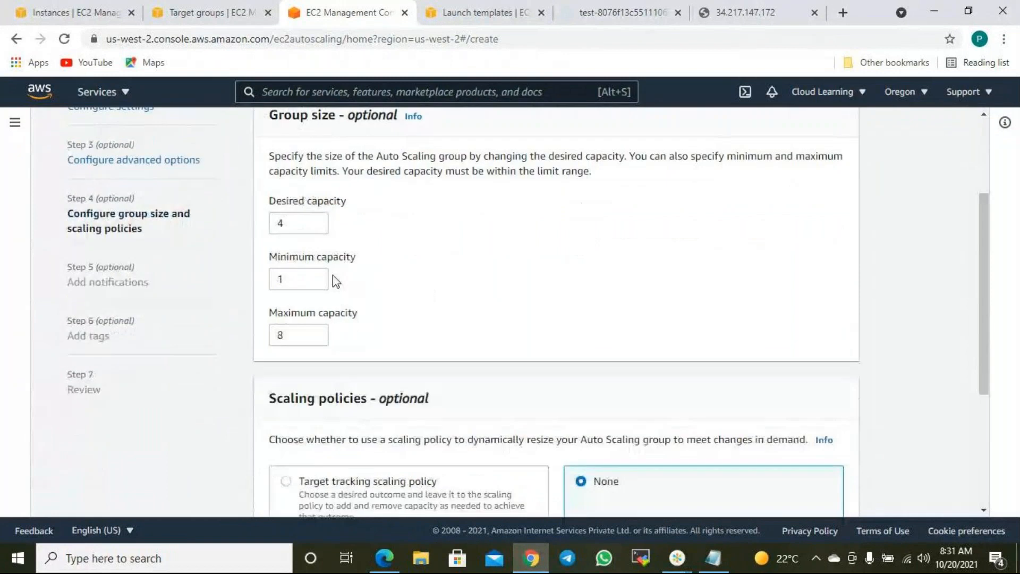
left_click_drag(292, 280, 269, 286)
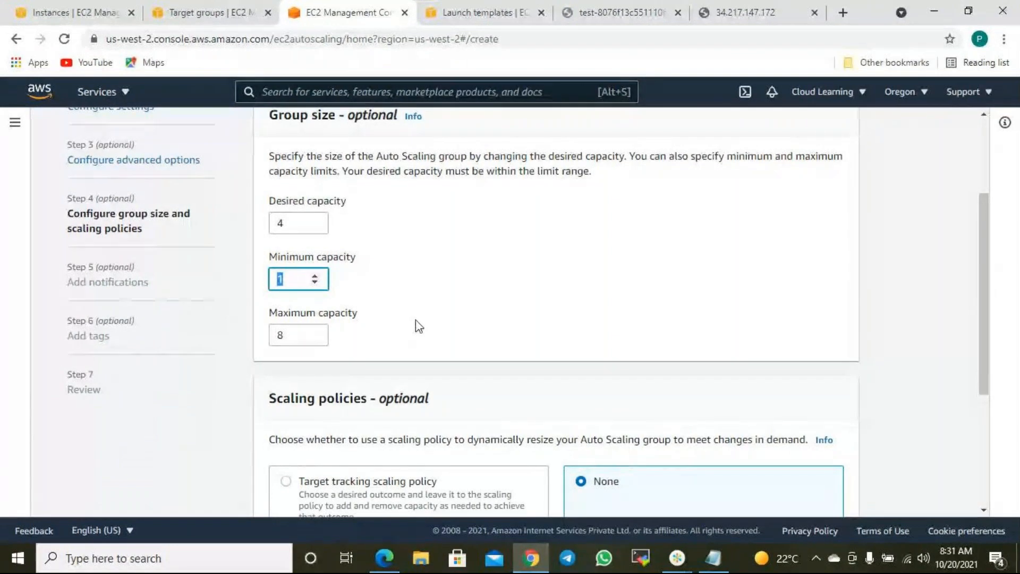
scroll(419, 326, "down", 5)
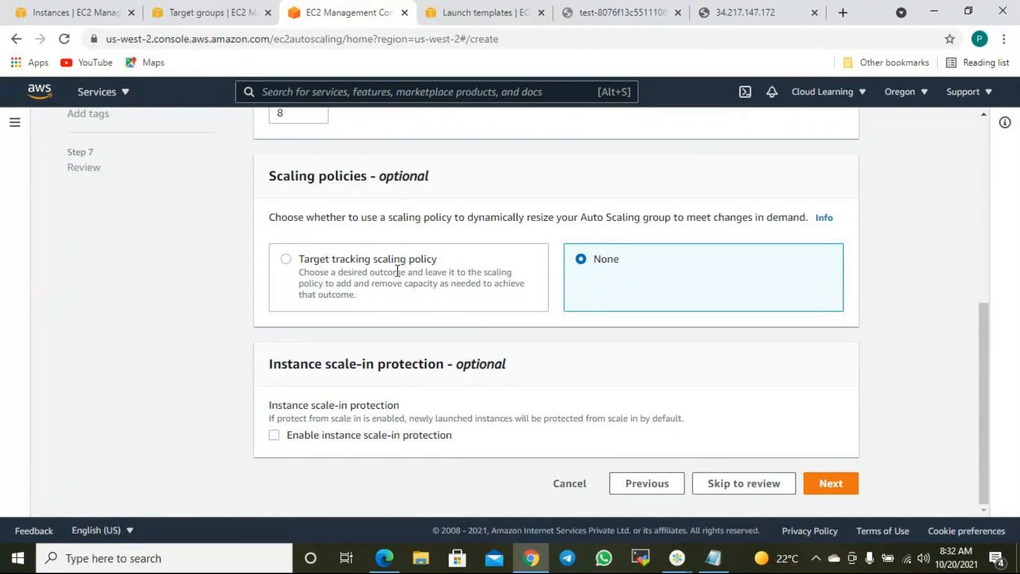
- Enable a target tracking scaling policy and name it ServerAdded
left_click(288, 262)
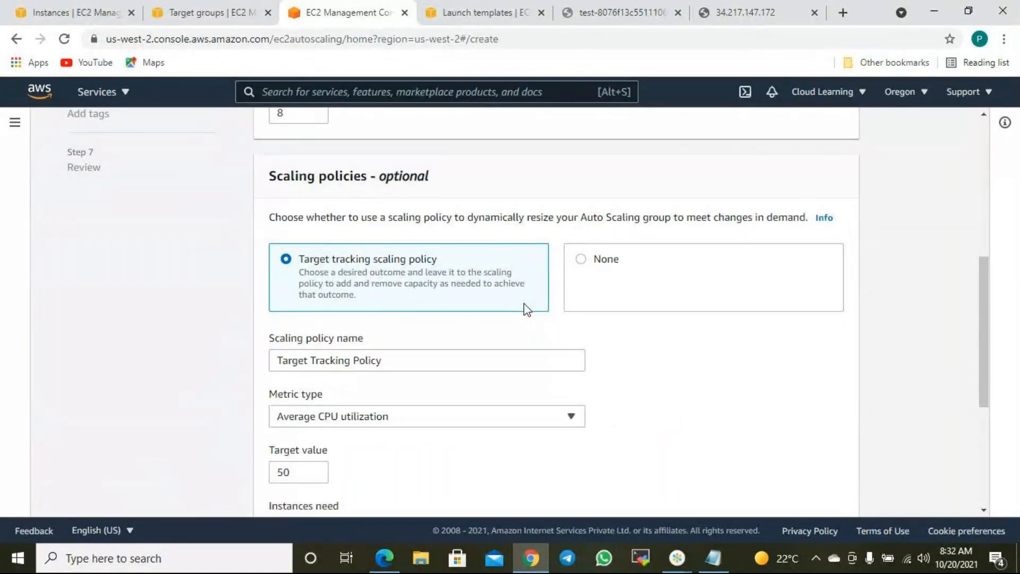
scroll(532, 305, "down", 1)
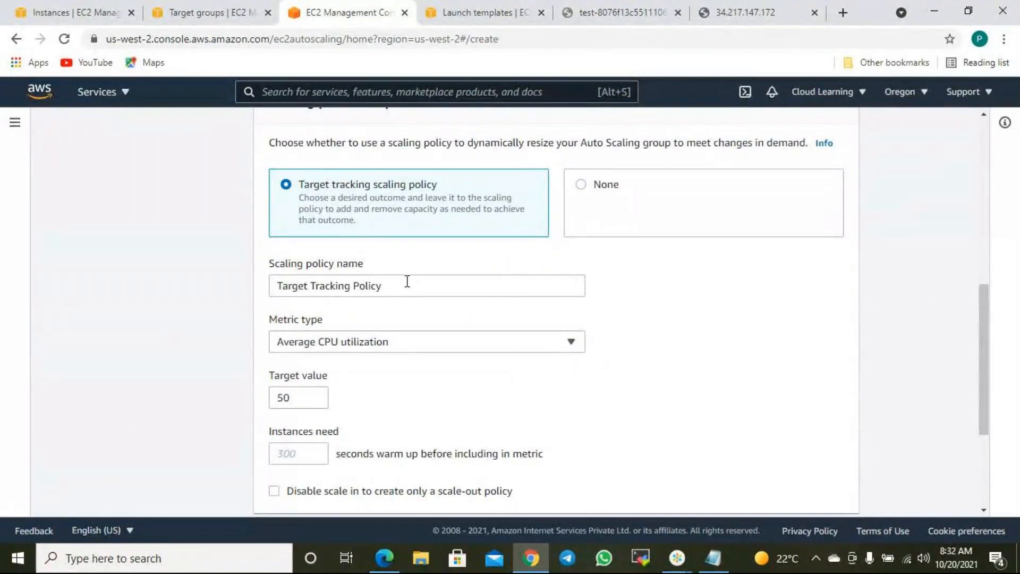
left_click_drag(388, 287, 250, 297)
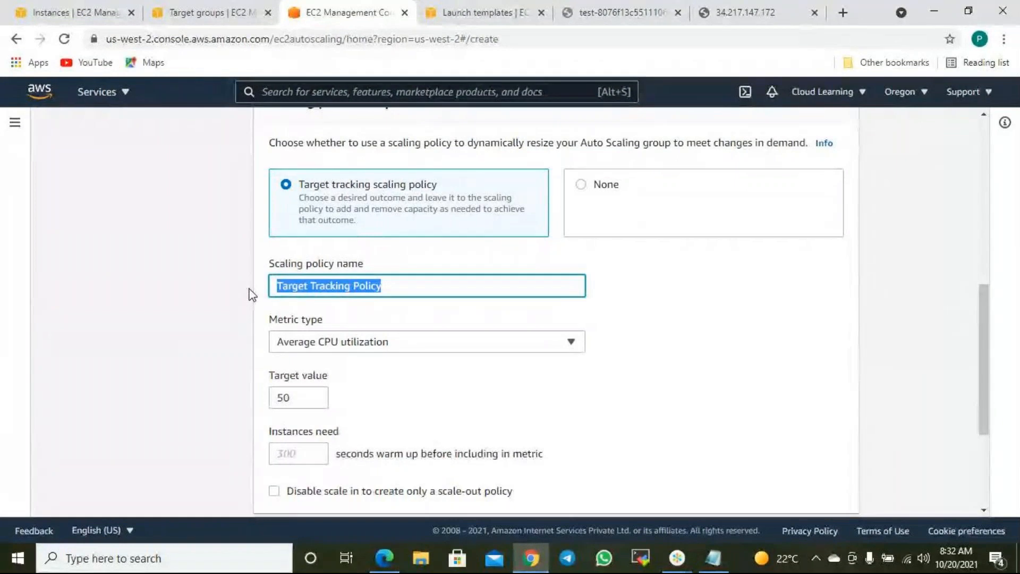
type("We")
key("BackSpace")
key("BackSpace")
type("ServerAdded")
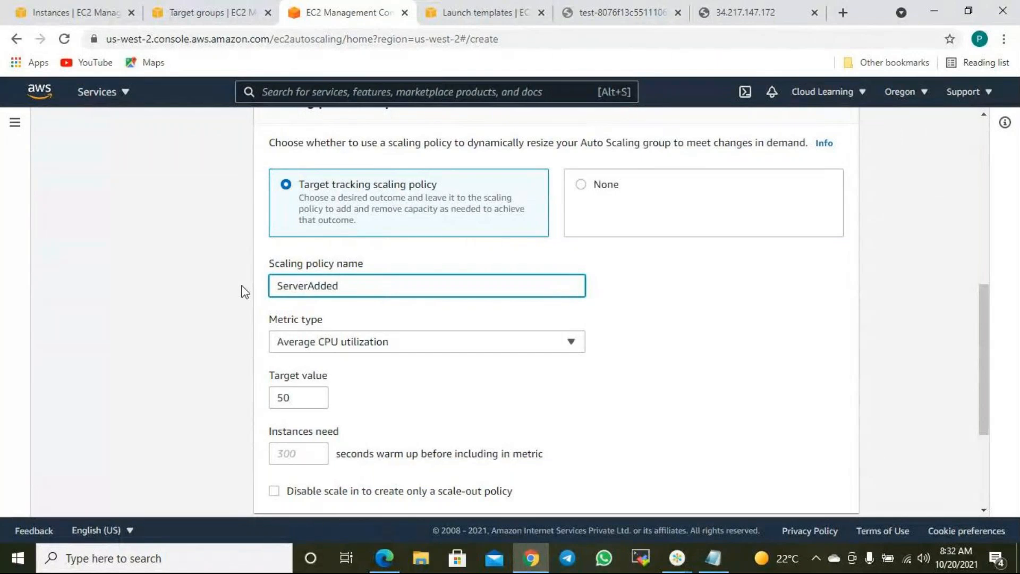
- Keep Average CPU utilization as the metric and set the target value to 80
left_click(403, 345)
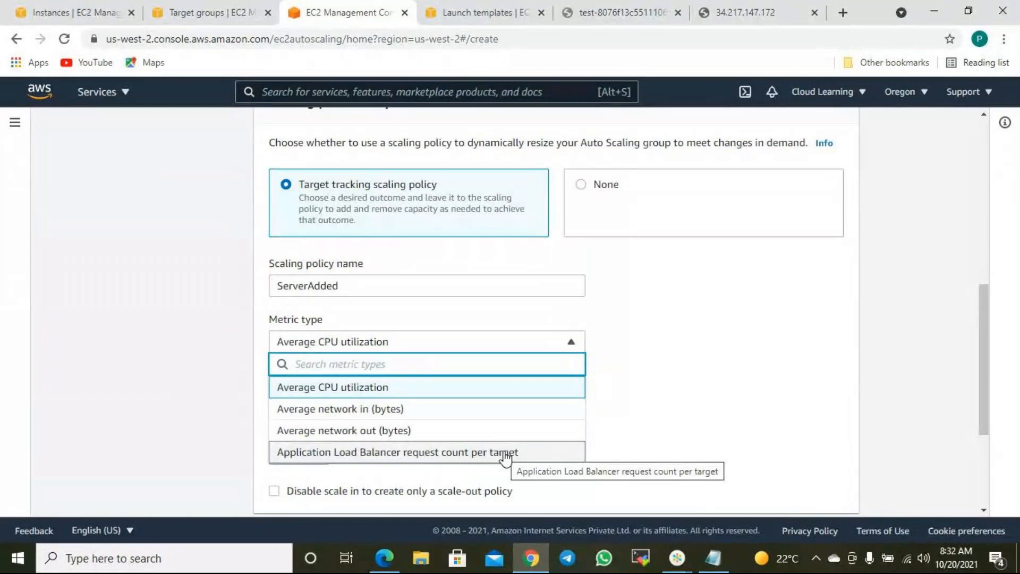
left_click(504, 454)
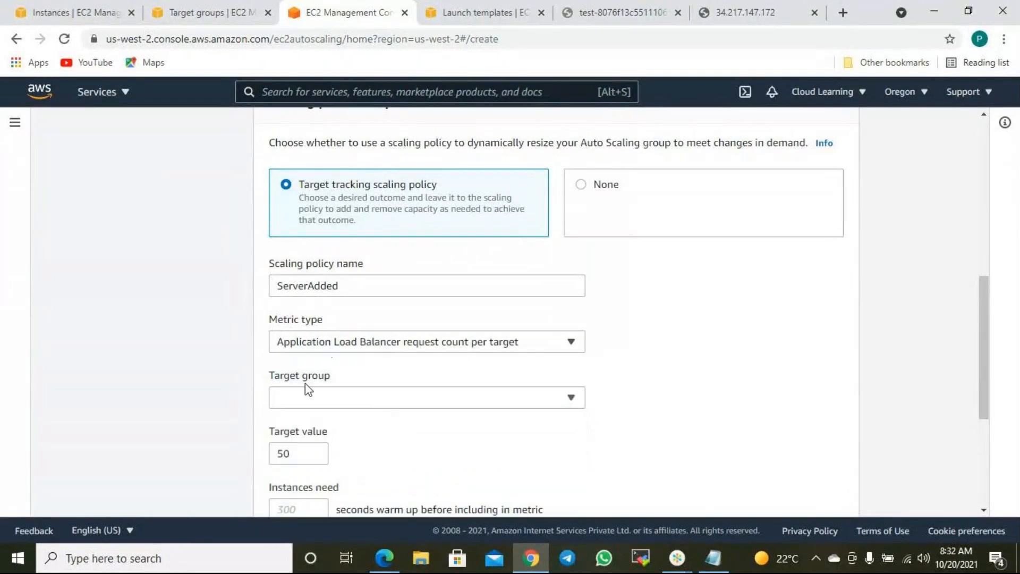
left_click(439, 348)
left_click(360, 388)
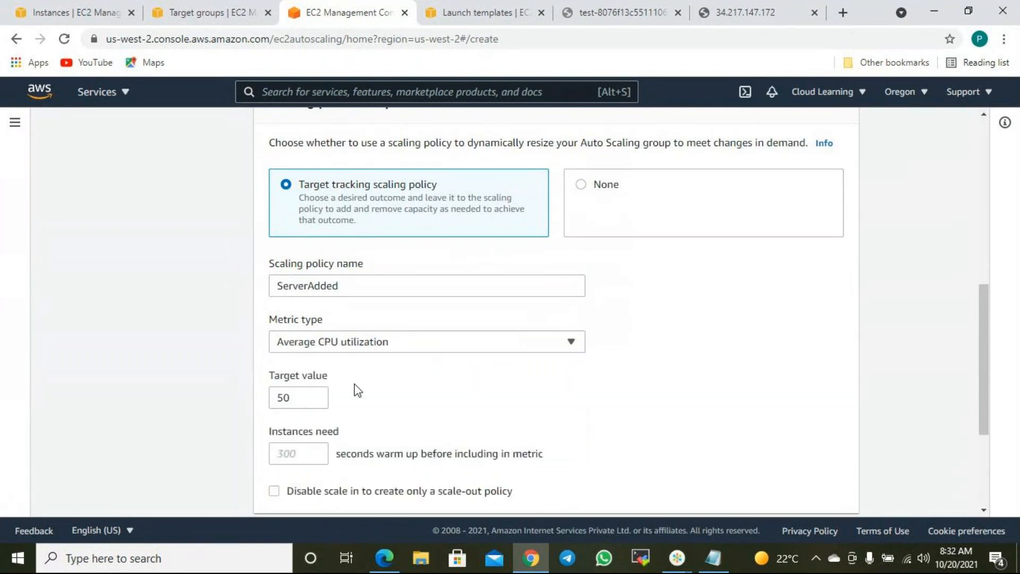
left_click(306, 398)
left_click_drag(306, 399, 259, 399)
type("80")
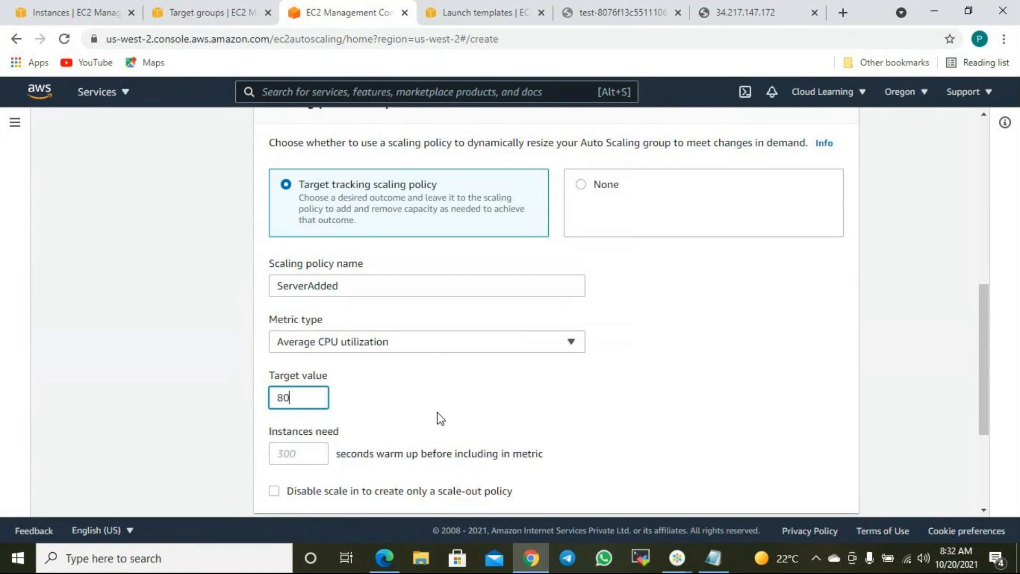
scroll(440, 420, "down", 2)
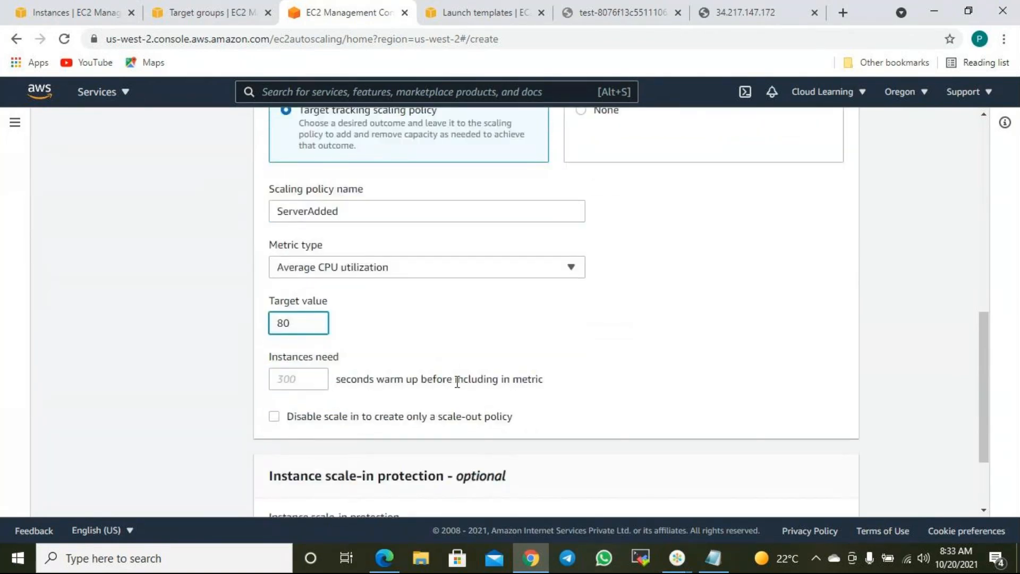
scroll(448, 366, "up", 9)
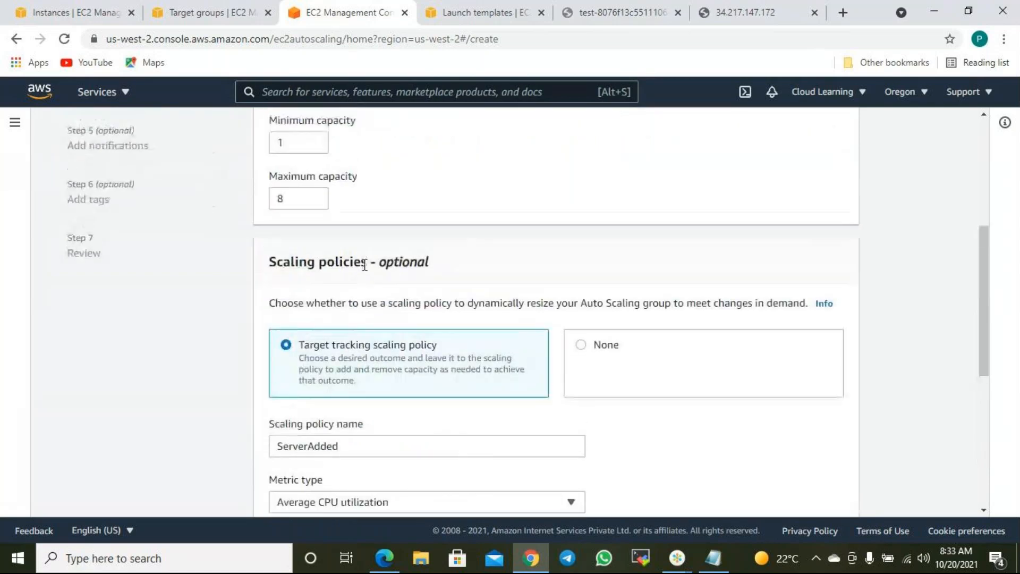
scroll(366, 264, "up", 2)
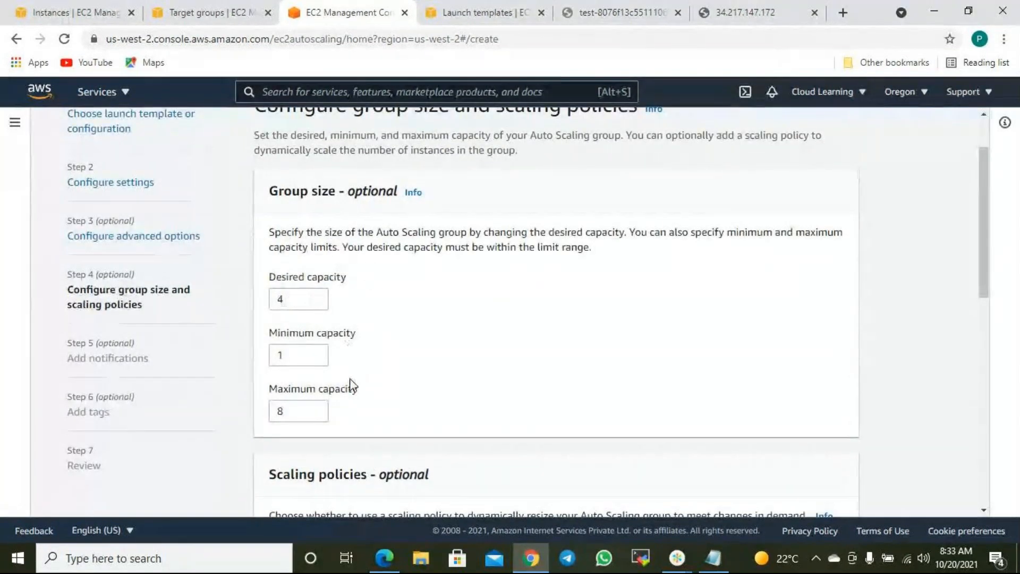
scroll(355, 392, "down", 3)
scroll(356, 392, "down", 3)
scroll(347, 228, "up", 3)
scroll(335, 424, "down", 3)
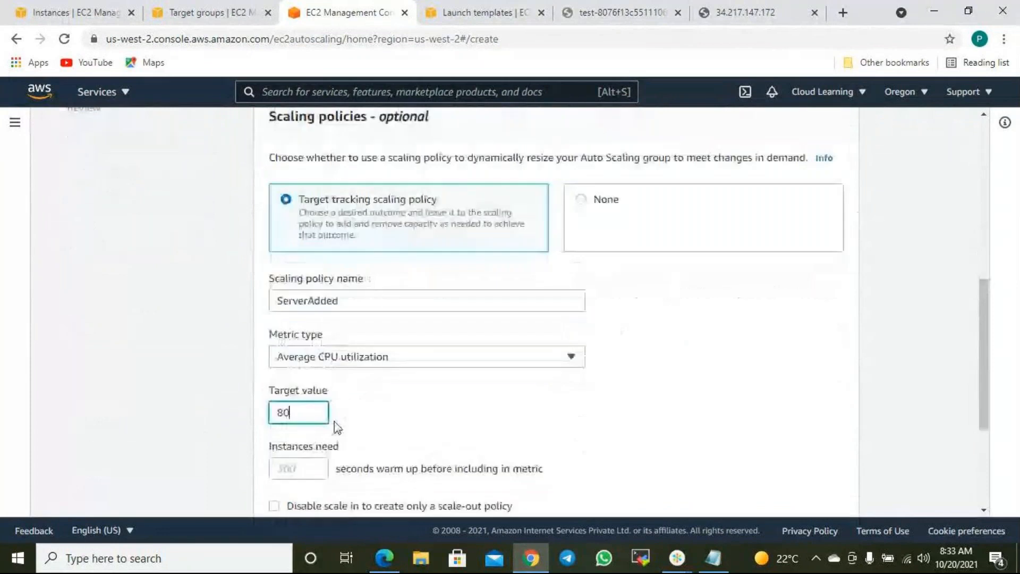
scroll(326, 276, "up", 3)
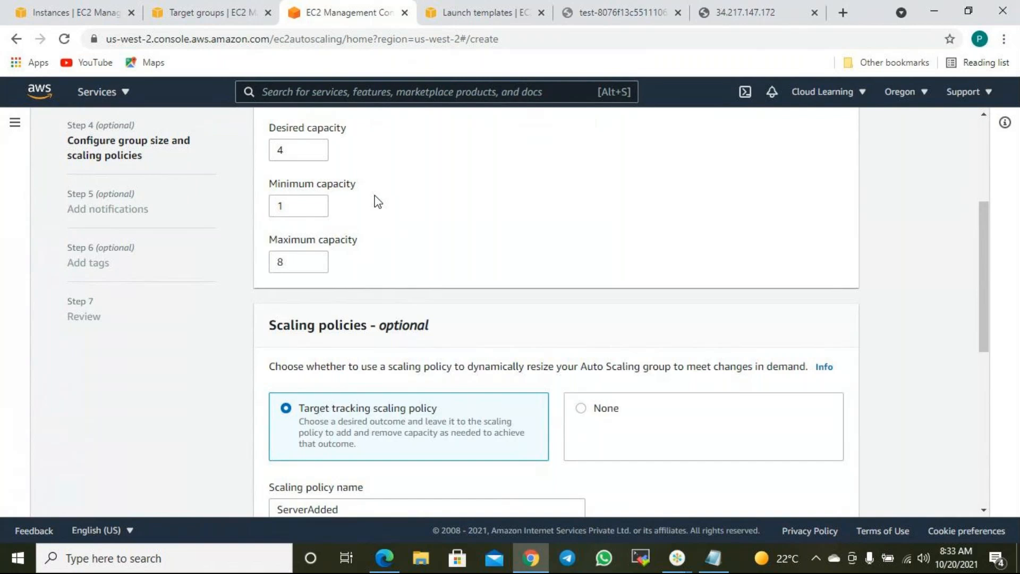
scroll(378, 202, "down", 6)
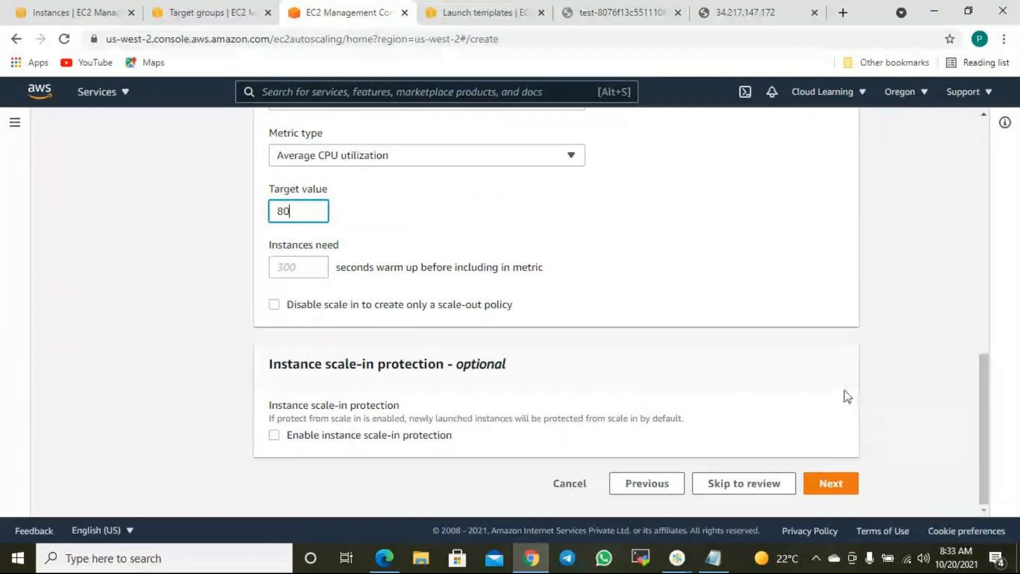
- On the notifications step, add a notification that uses a new SNS topic
left_click(842, 486)
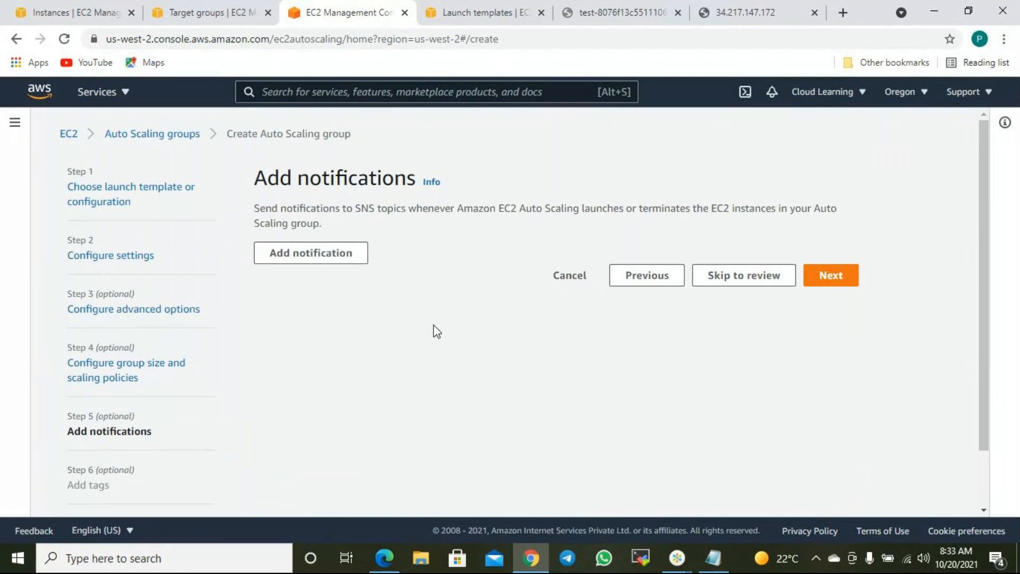
left_click(338, 260)
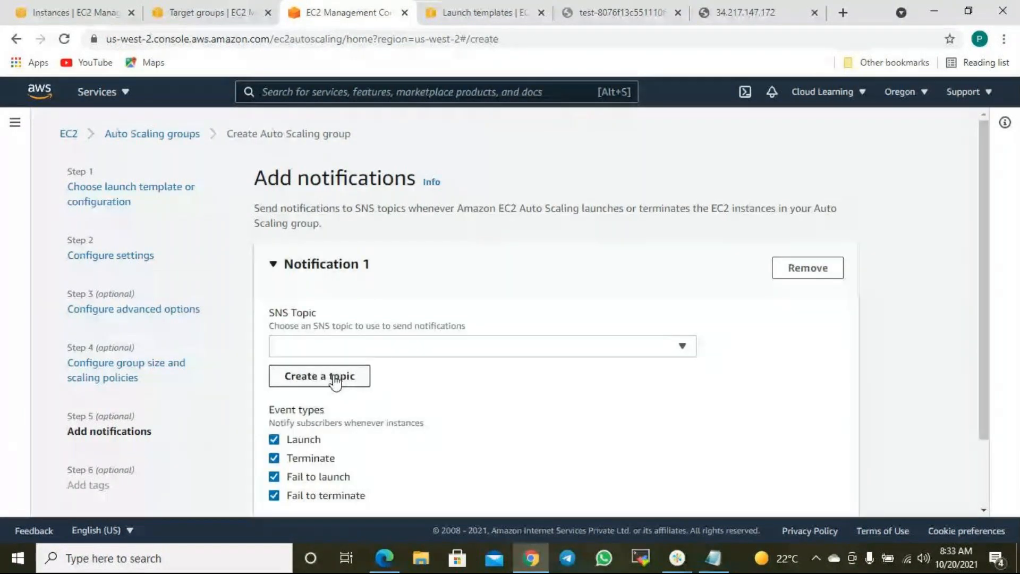
scroll(346, 403, "down", 1)
scroll(346, 404, "down", 1)
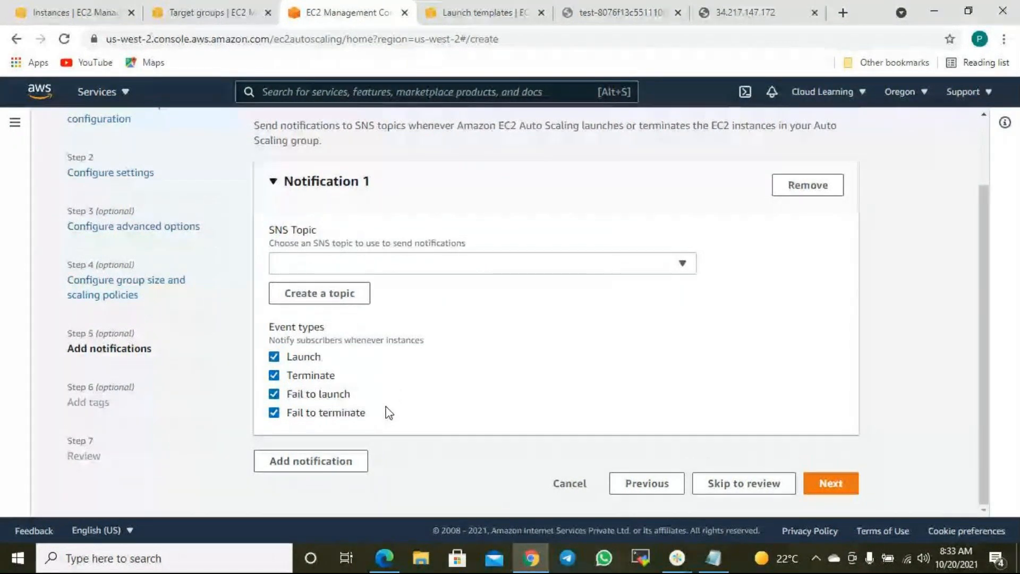
left_click(361, 294)
- Name the topic ASServerNotification and enter the recipient's e-mail address
left_click(318, 252)
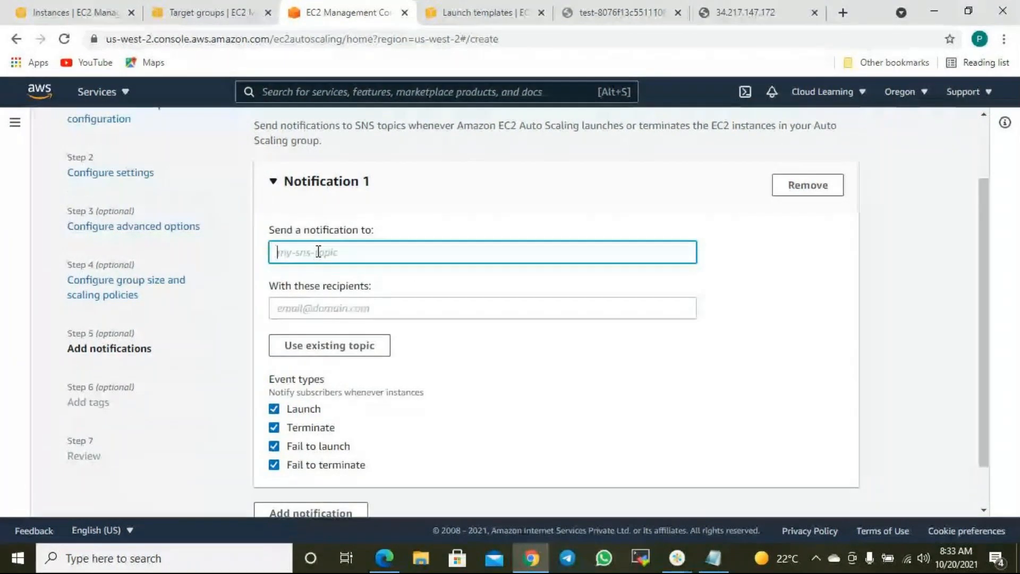
type("Server")
type("AS")
key("End")
type("Notificatin")
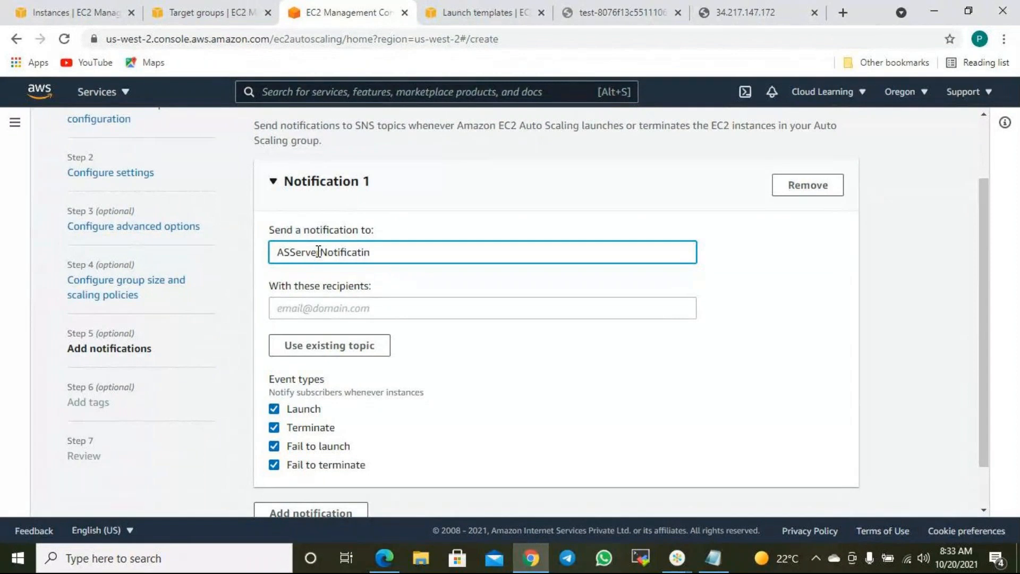
key("BackSpace")
type("on")
left_click(299, 310)
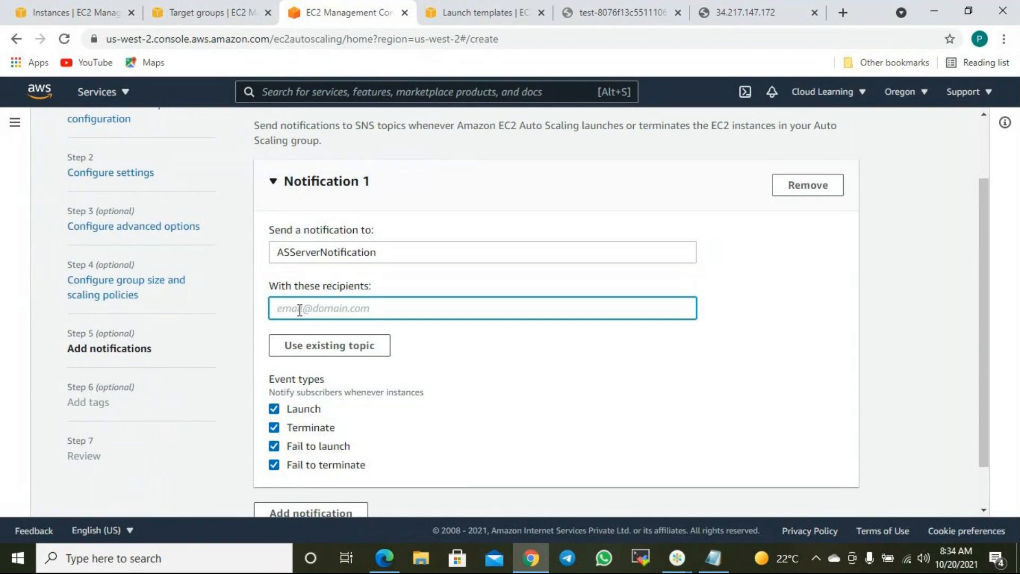
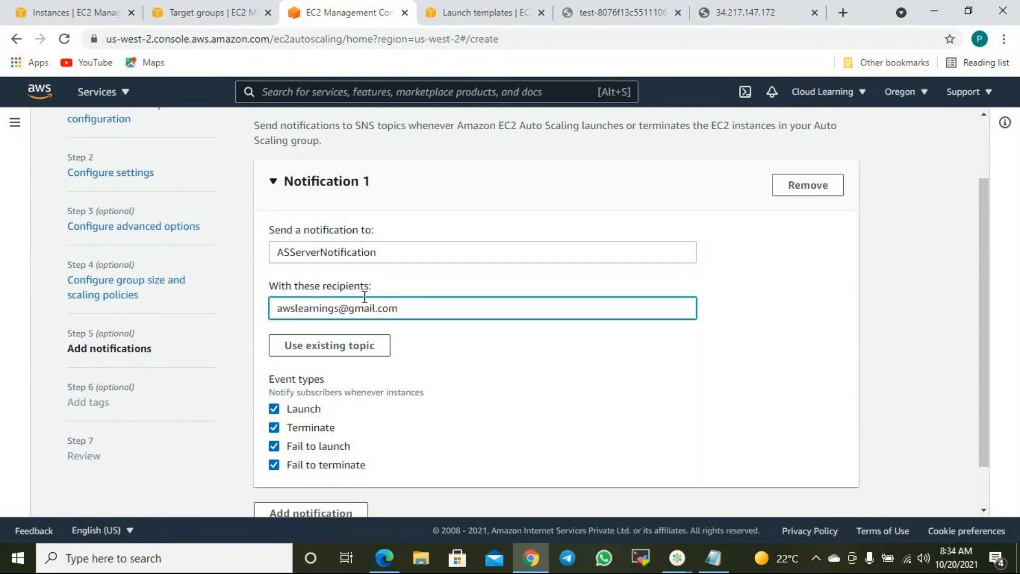
left_click(587, 373)
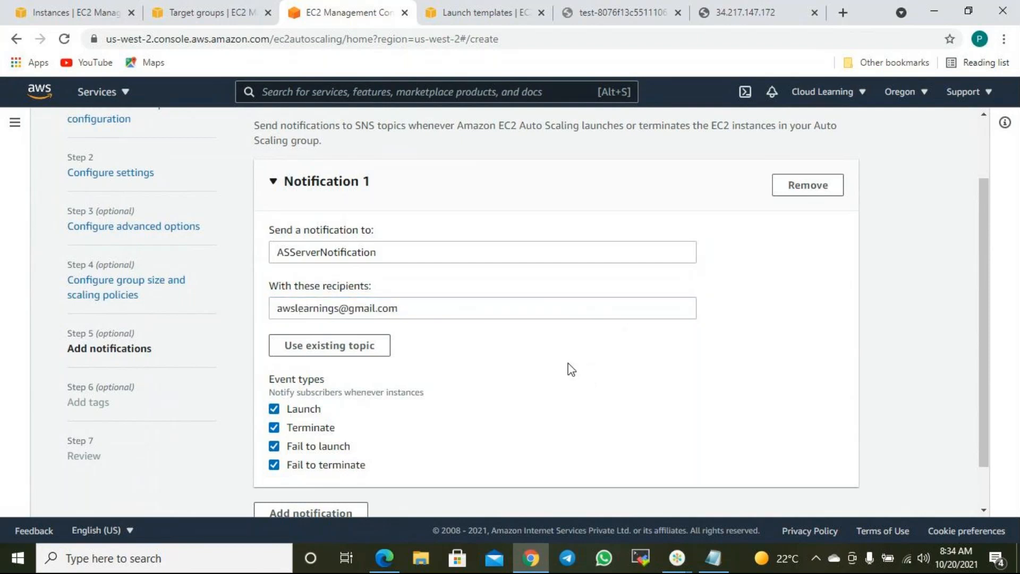
scroll(356, 335, "down", 2)
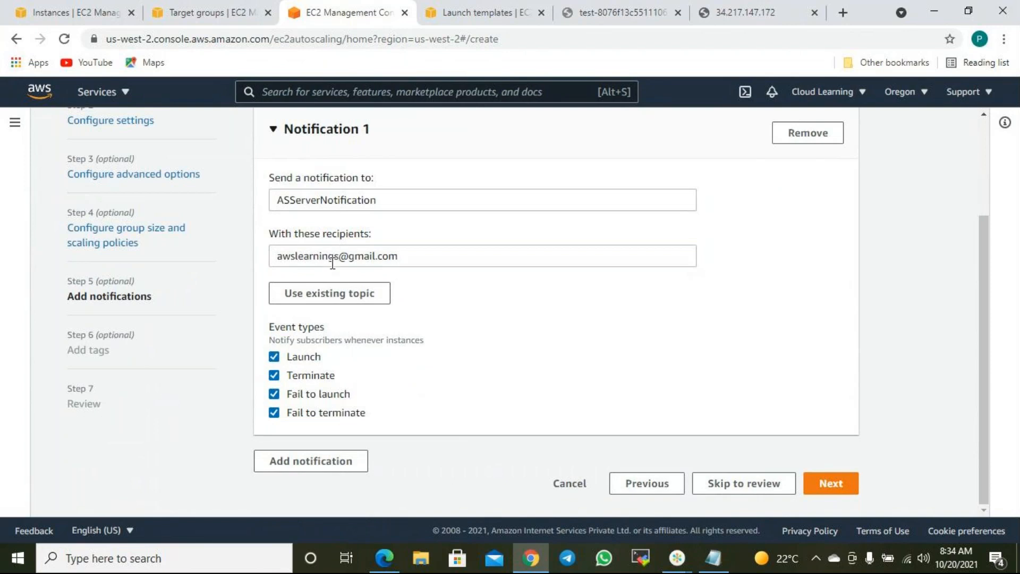
- On the tags step, add a Name tag with value AutoScaling Web Server
left_click(846, 485)
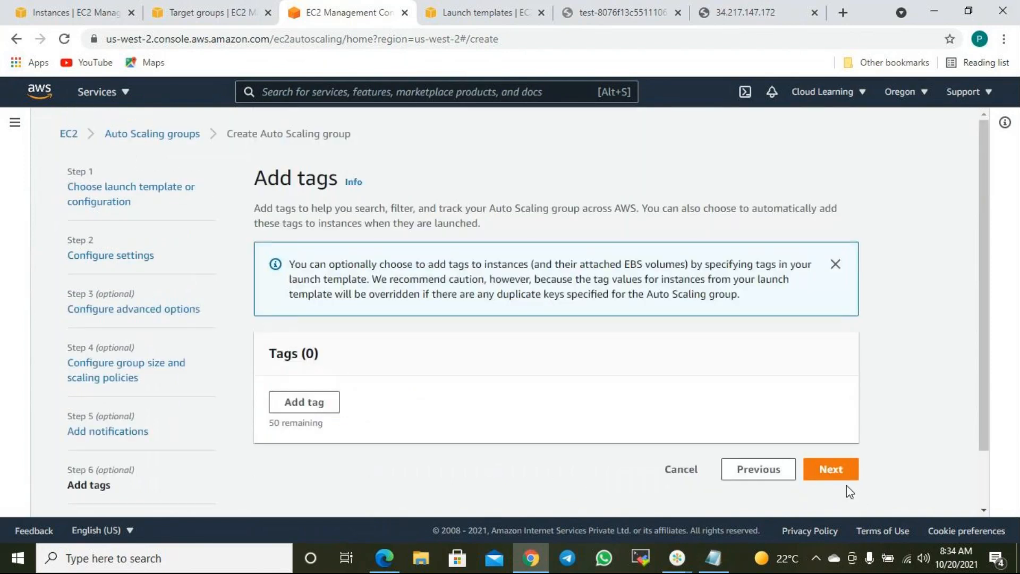
left_click(310, 402)
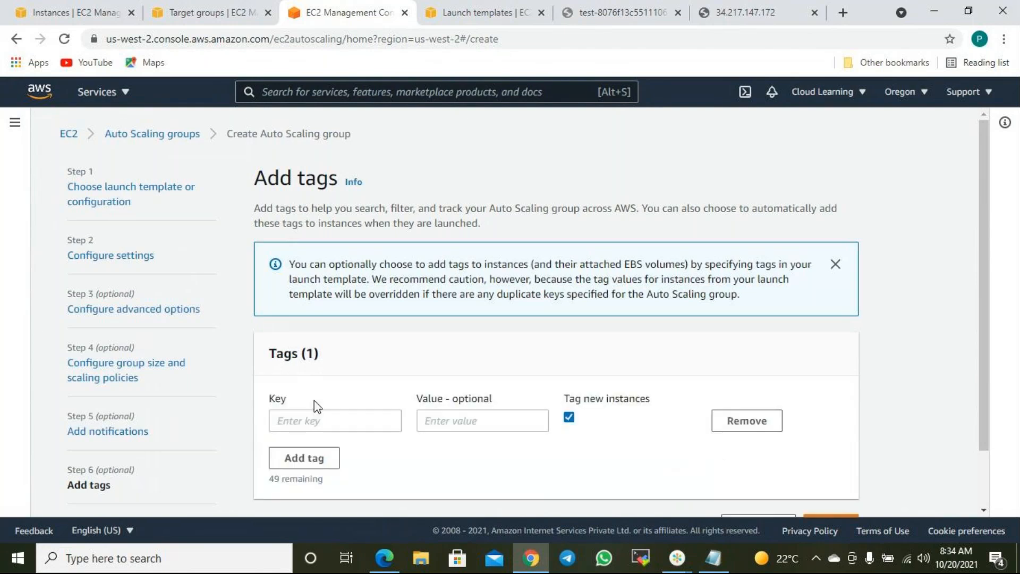
left_click(330, 420)
type("Name")
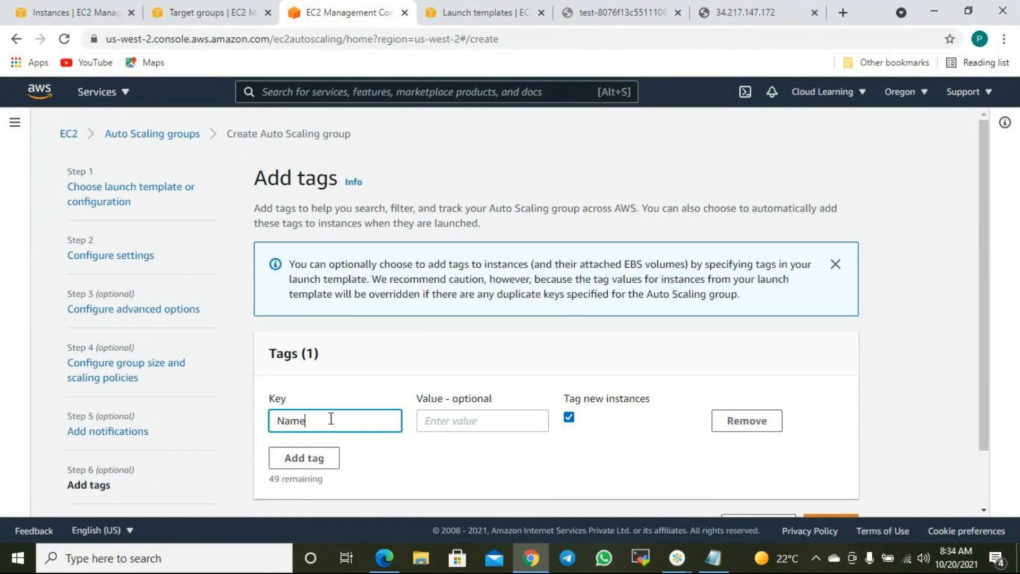
left_click(493, 419)
type("AutoScaling Web Server")
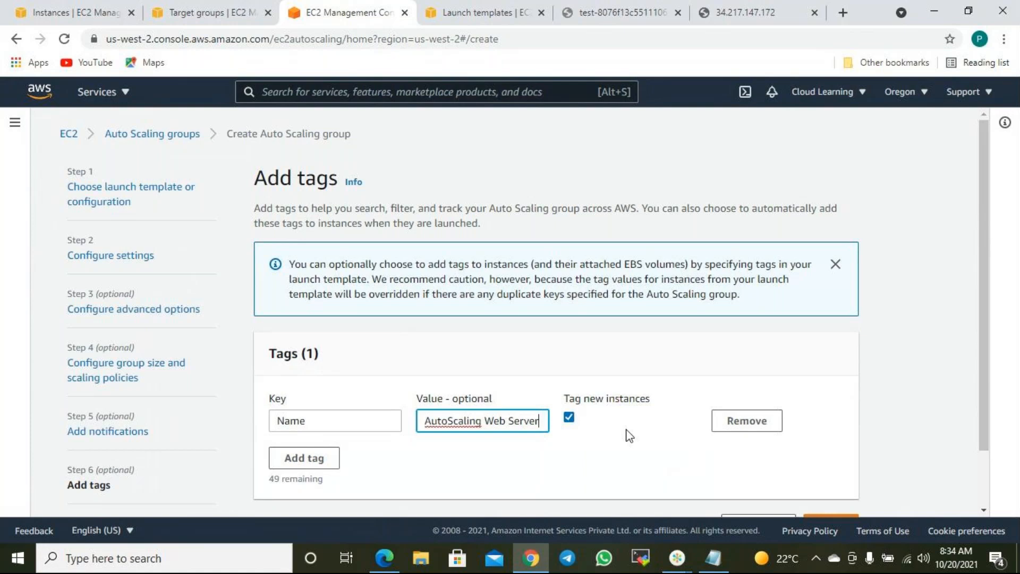
scroll(664, 449, "down", 1)
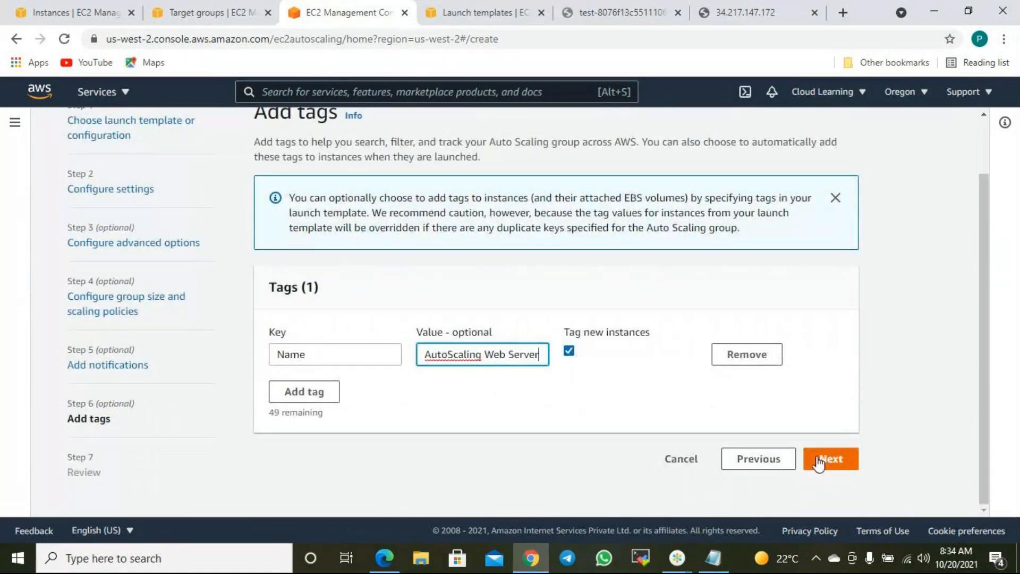
- Add a Technical Owner tag with the owner's name as its value
left_click(314, 392)
left_click(320, 396)
type("Technical Own")
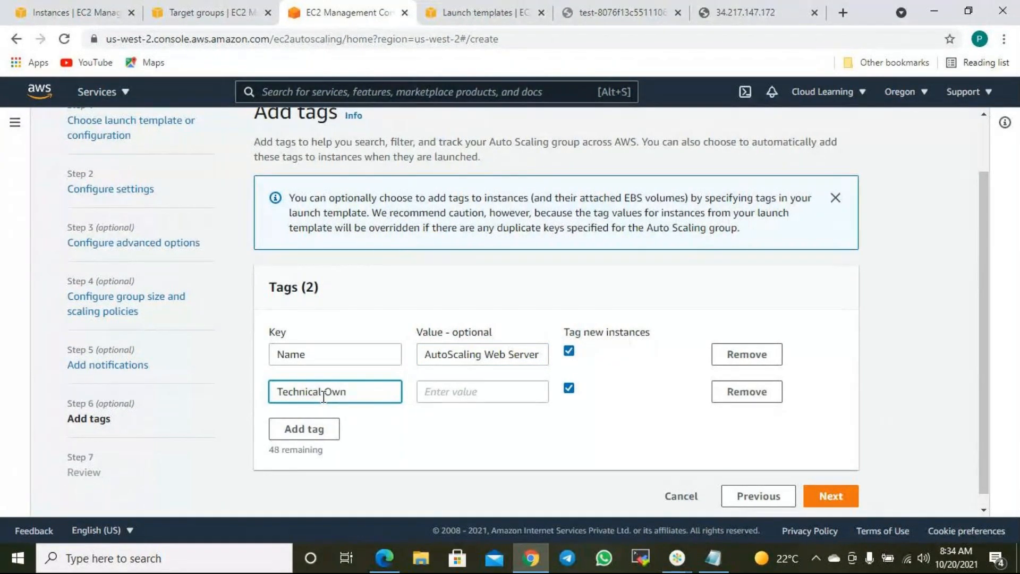
type("er")
key("Tab")
type("Pw")
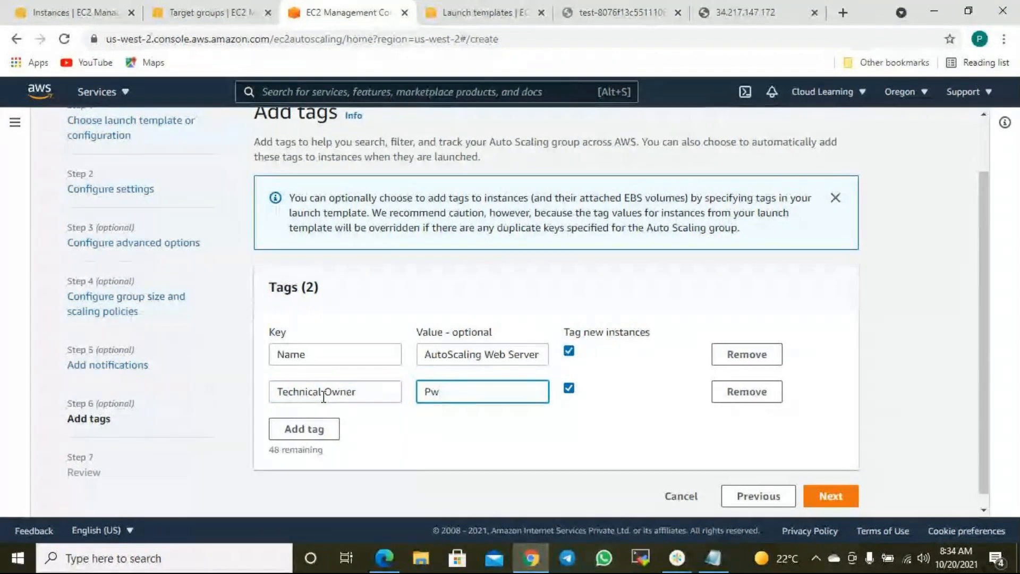
key("BackSpace")
type("awan")
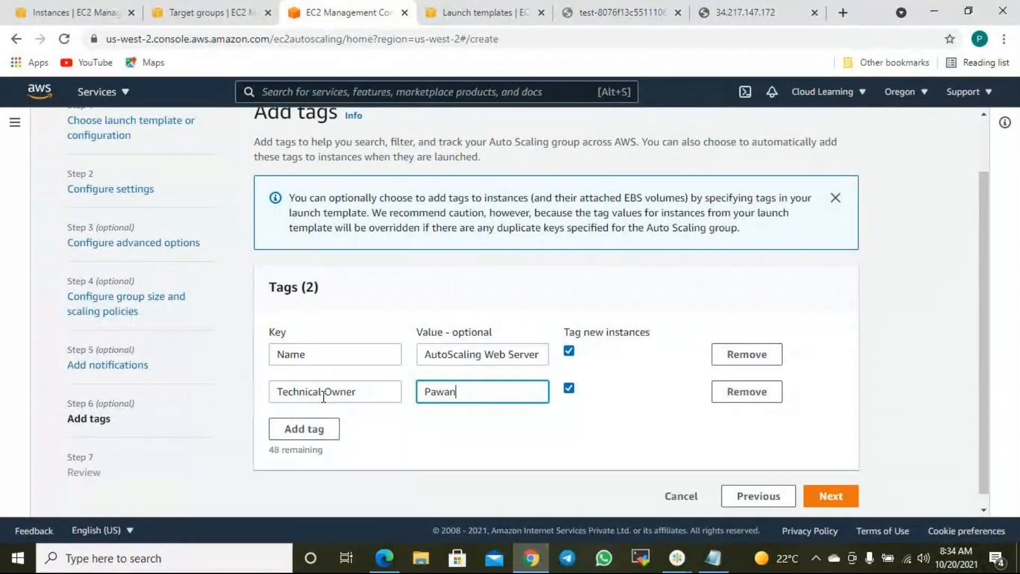
- Add a Contact Number tag with the contact's phone number as its value
left_click(303, 428)
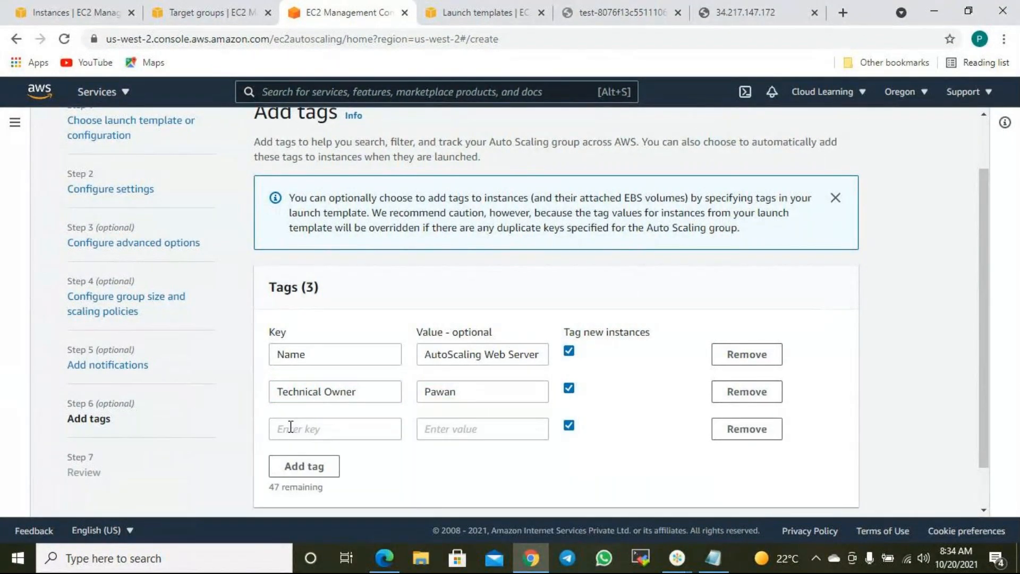
left_click(290, 428)
type("Contact Numb")
key("BackSpace")
key("BackSpace")
type("umber")
key("Tab")
type("0")
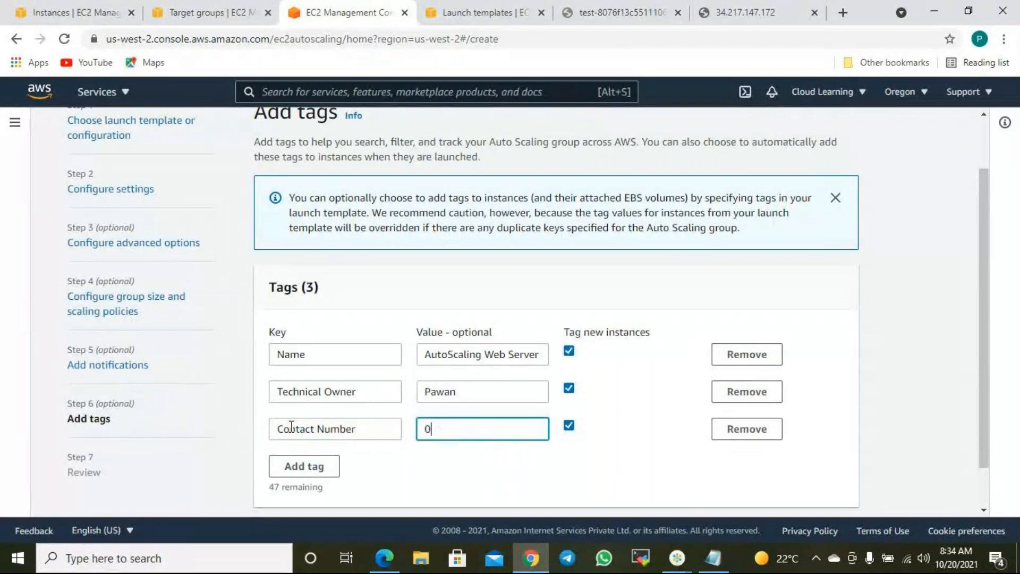
type("12345")
scroll(431, 442, "down", 1)
- Open the Review page and check the two subnets and other group settings
left_click(833, 484)
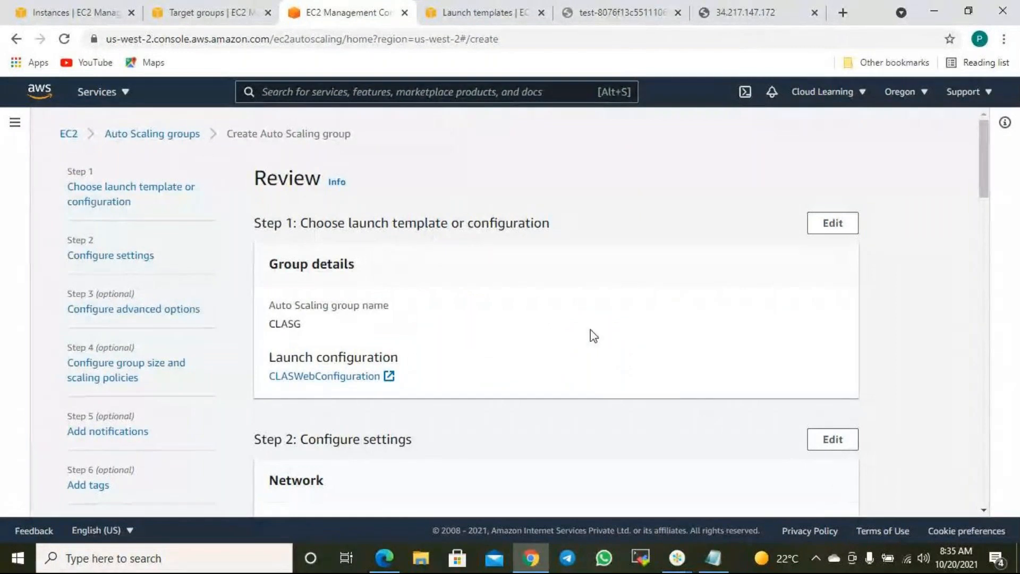
scroll(572, 342, "down", 3)
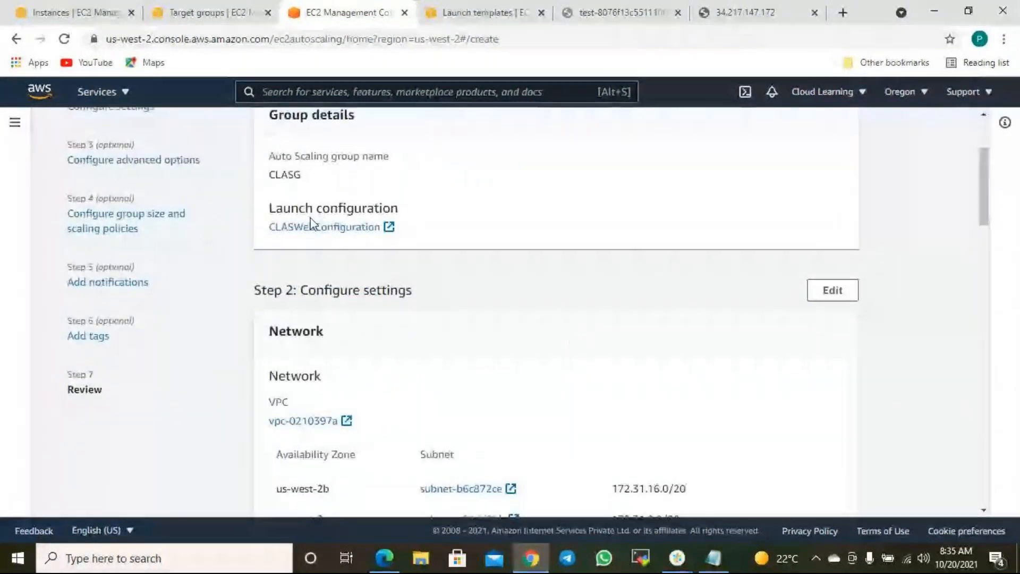
scroll(362, 298, "down", 4)
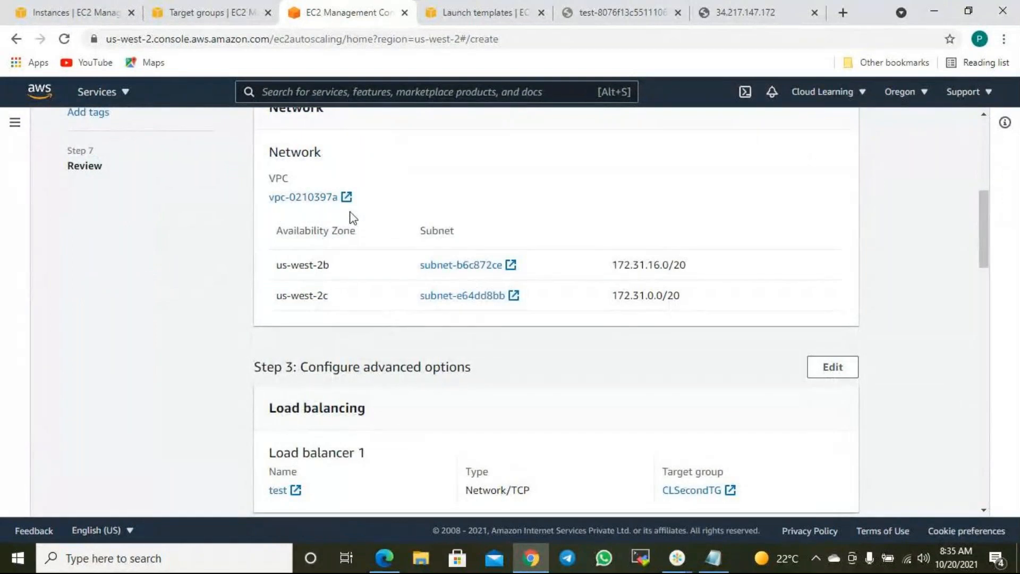
left_click_drag(336, 268, 333, 296)
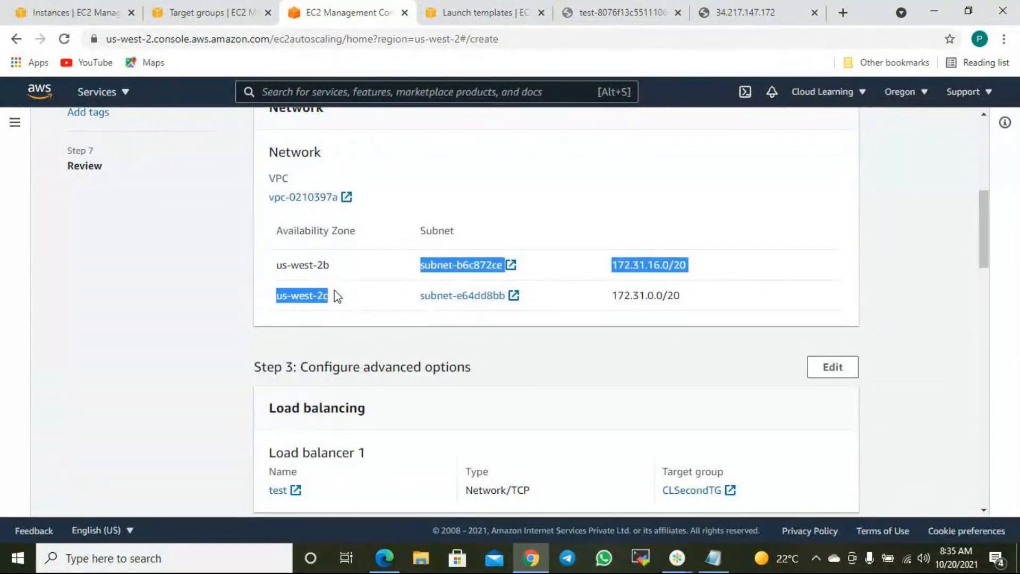
scroll(371, 334, "down", 4)
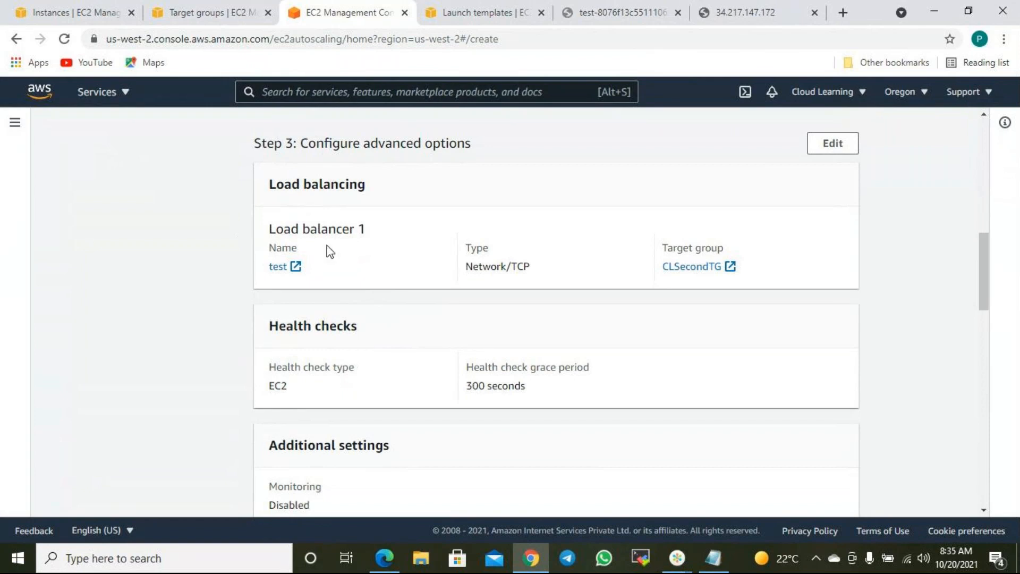
scroll(429, 277, "up", 1)
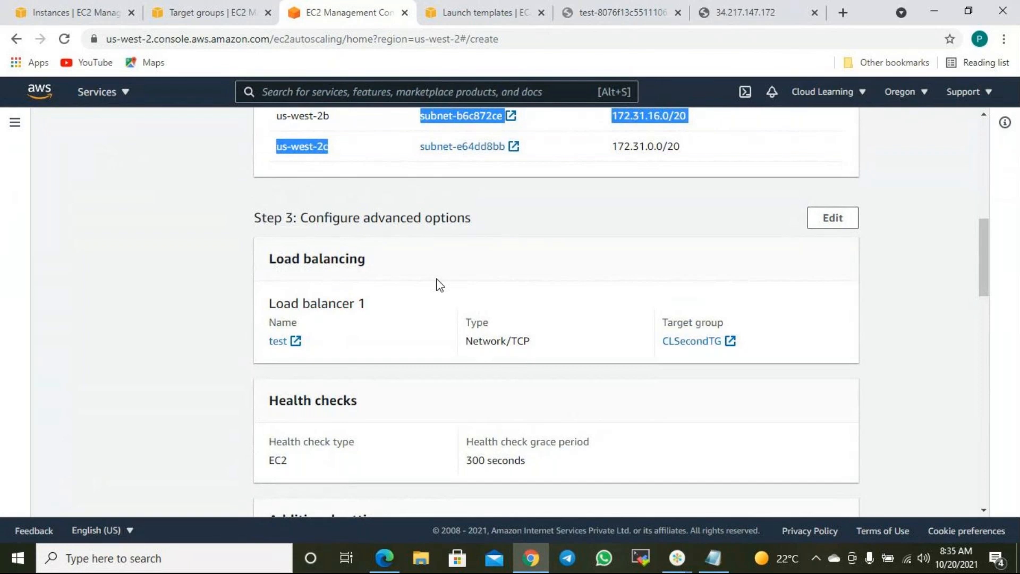
scroll(445, 295, "down", 2)
scroll(462, 313, "down", 4)
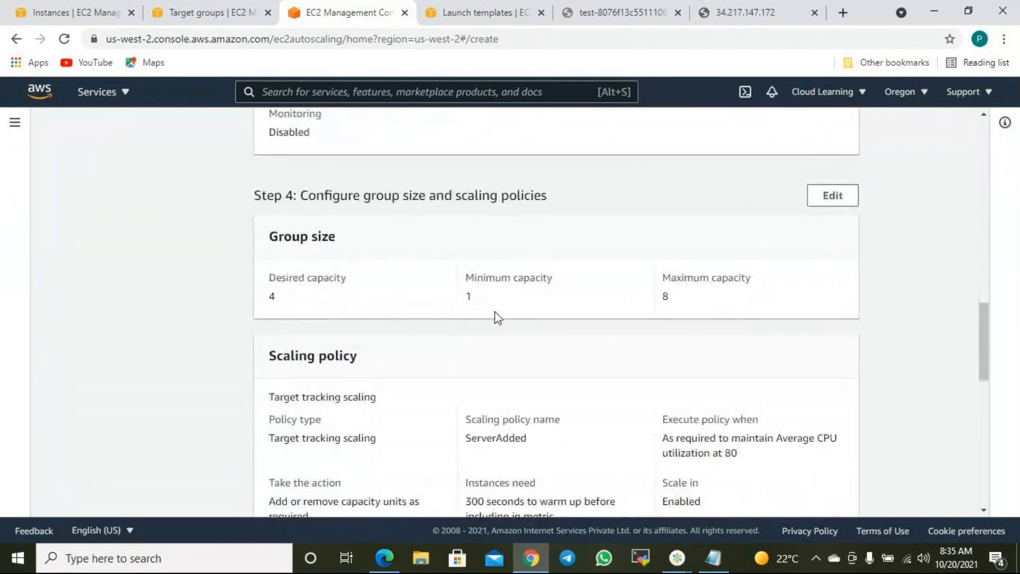
left_click_drag(653, 308, 747, 330)
scroll(747, 330, "down", 3)
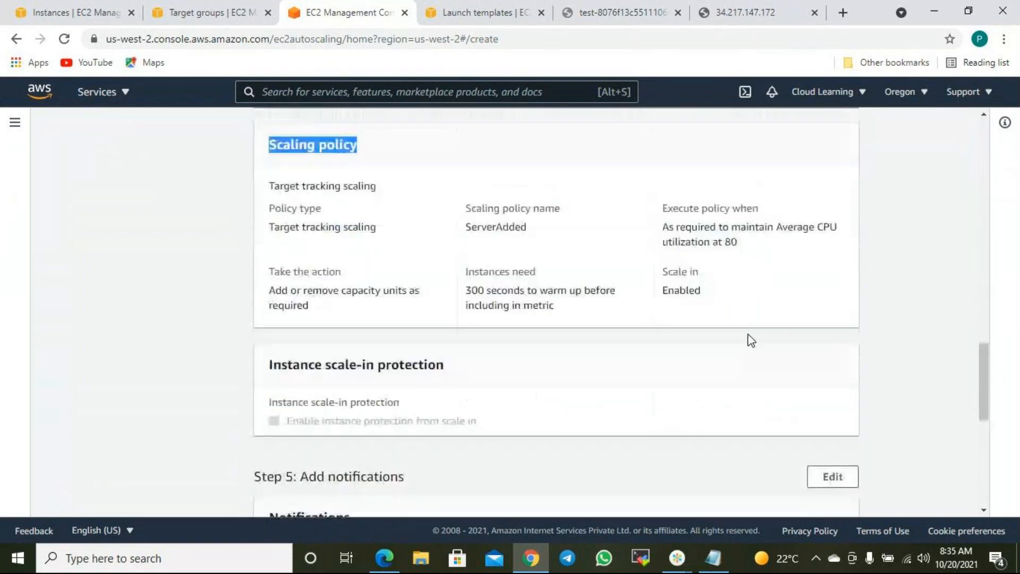
- Check the notification subscriber details, then return to the Add tags step
left_click(555, 352)
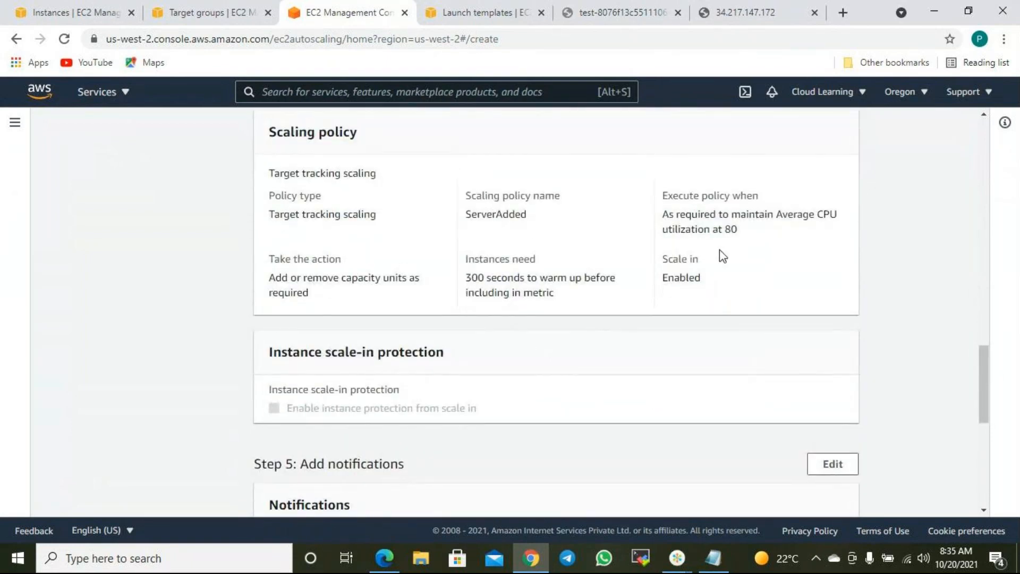
left_click_drag(745, 232, 725, 230)
scroll(688, 242, "up", 2)
left_click_drag(729, 378, 796, 392)
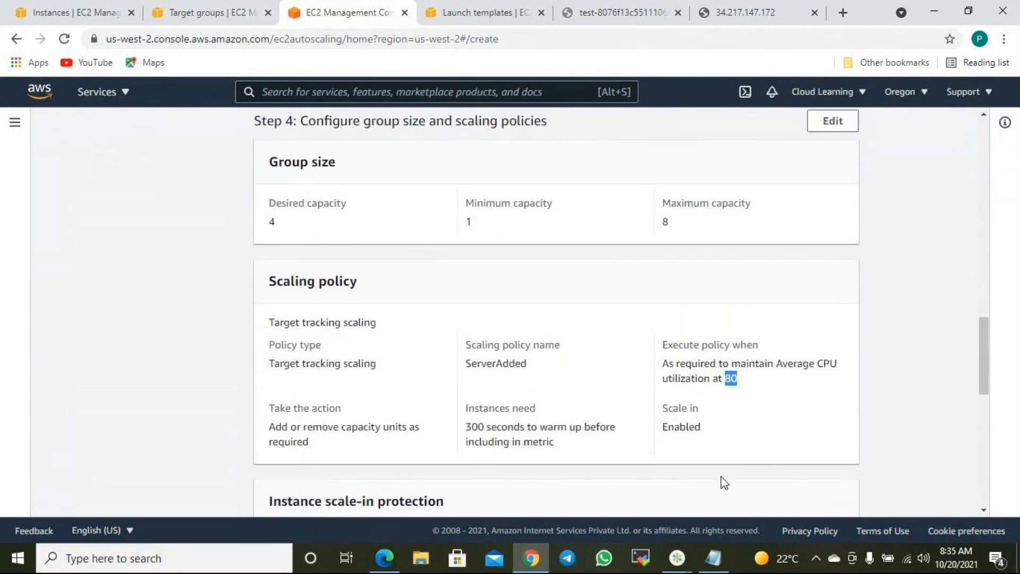
scroll(662, 335, "down", 2)
scroll(662, 342, "down", 2)
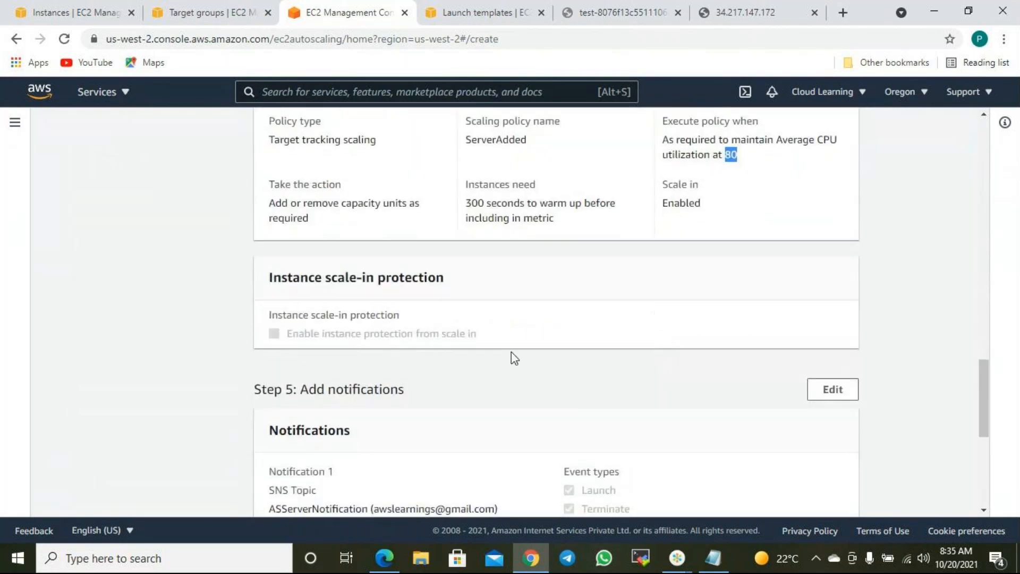
scroll(390, 319, "up", 2)
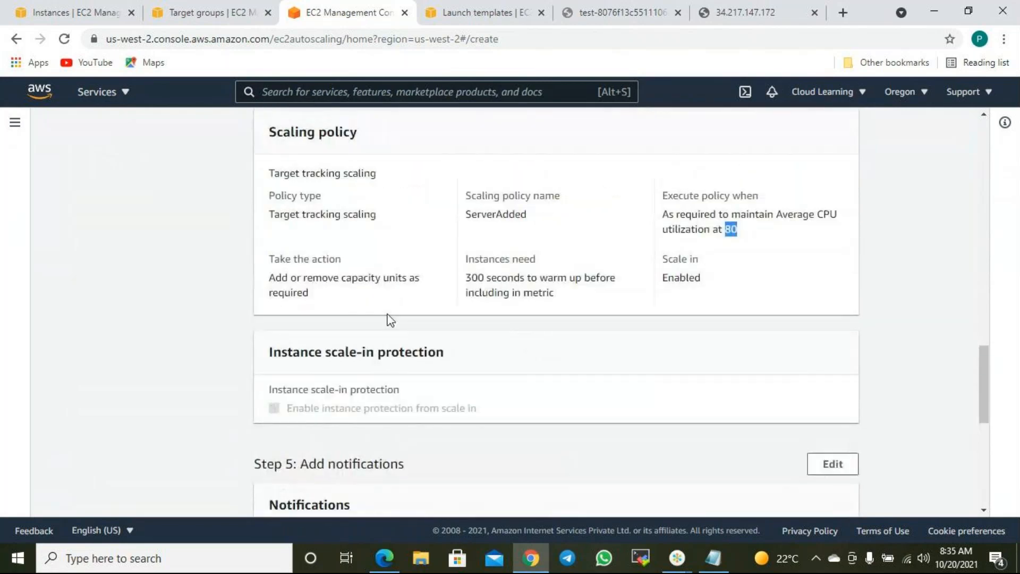
scroll(644, 298, "down", 4)
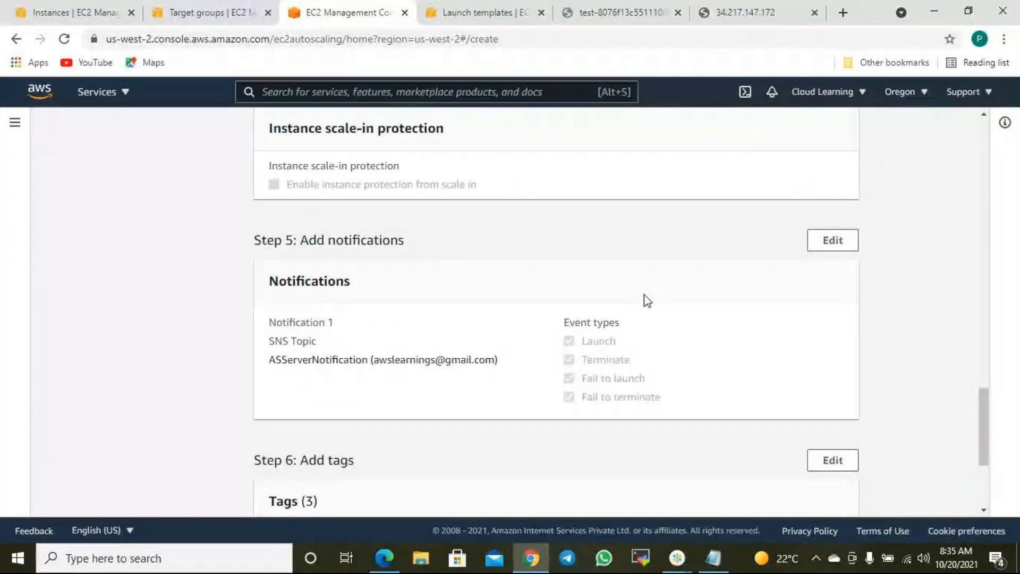
left_click_drag(515, 365, 334, 363)
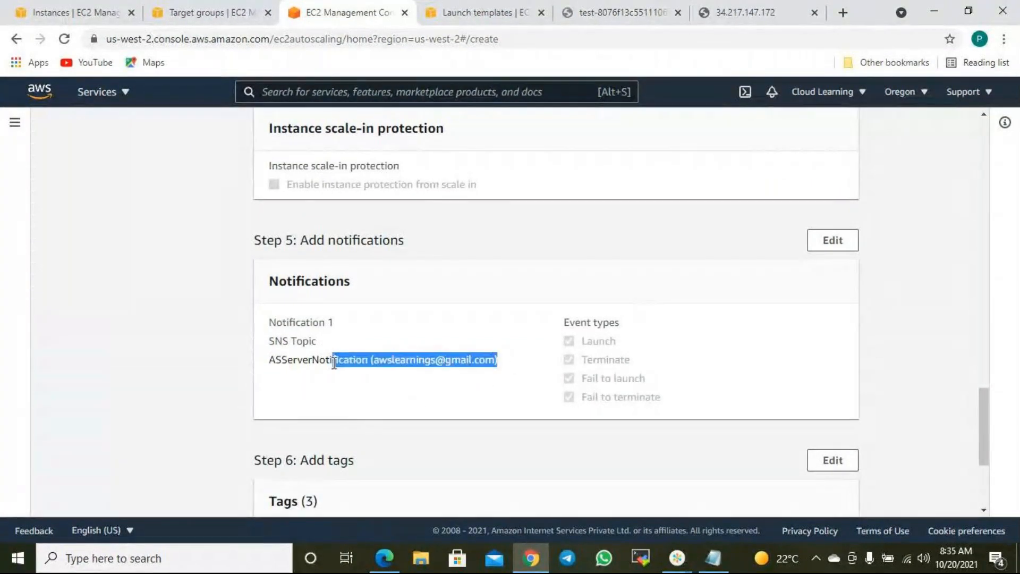
scroll(417, 371, "down", 4)
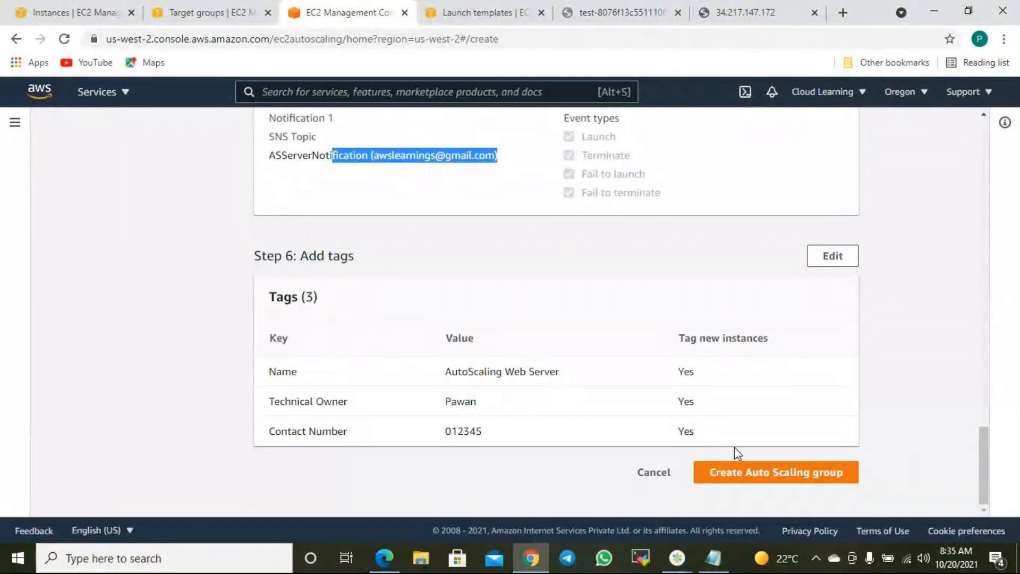
left_click(828, 257)
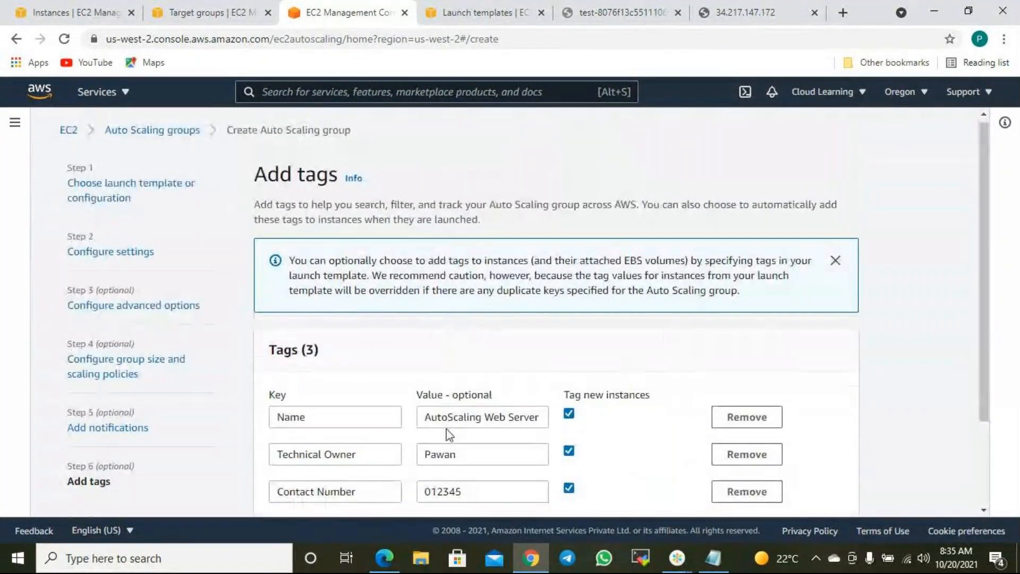
- Add a fourth tag, Backup, with value No
scroll(372, 425, "down", 2)
left_click(303, 417)
left_click(307, 416)
type("Backup")
key("Tab")
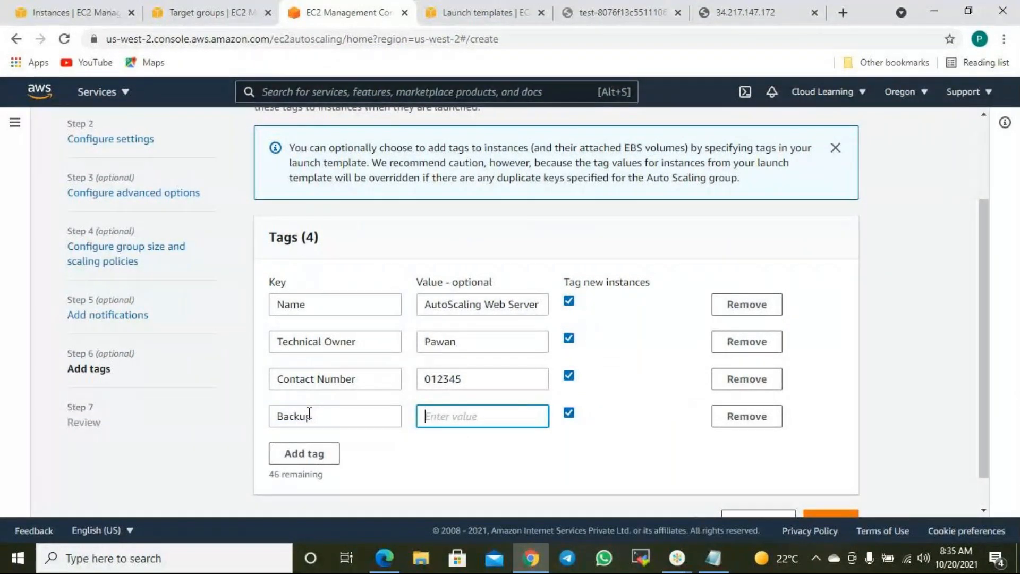
type("No")
scroll(676, 467, "down", 1)
- Go through the review page and create the Auto Scaling group
left_click(823, 481)
scroll(861, 452, "down", 12)
scroll(839, 468, "down", 3)
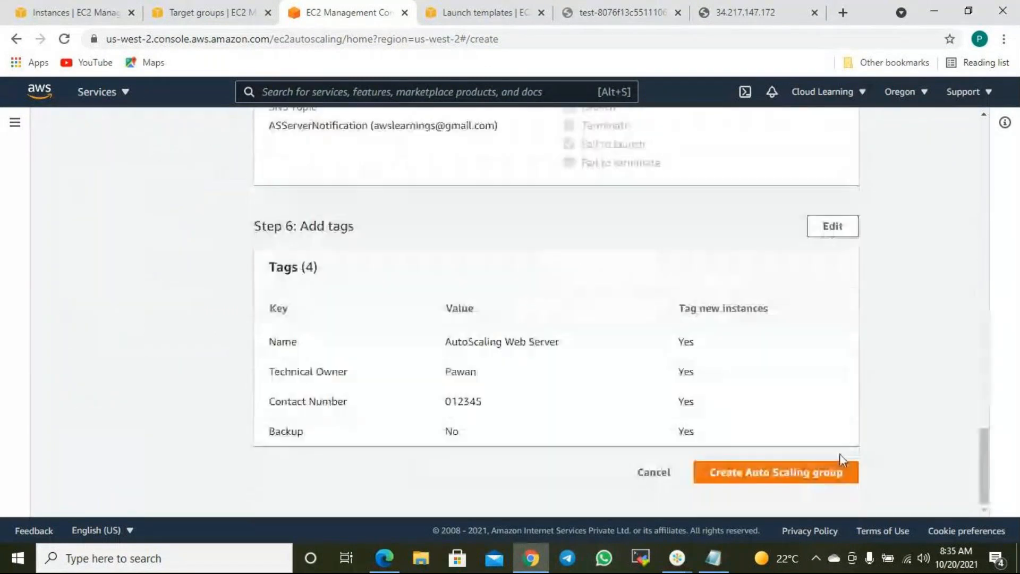
left_click(809, 478)
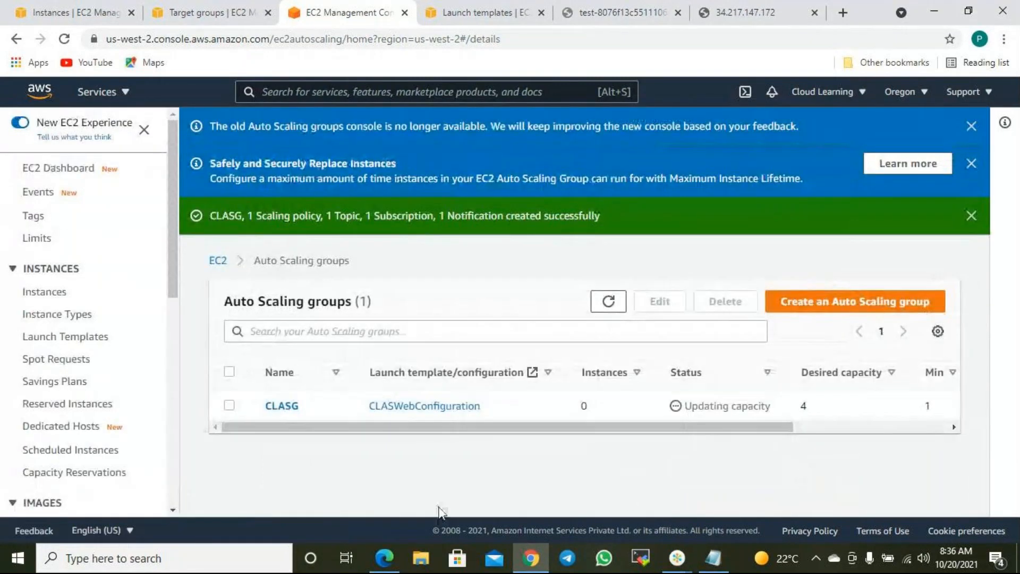
- Select CLASG in the groups list to view its details: minimum 1, maximum 8
scroll(69, 417, "down", 2)
scroll(69, 417, "down", 5)
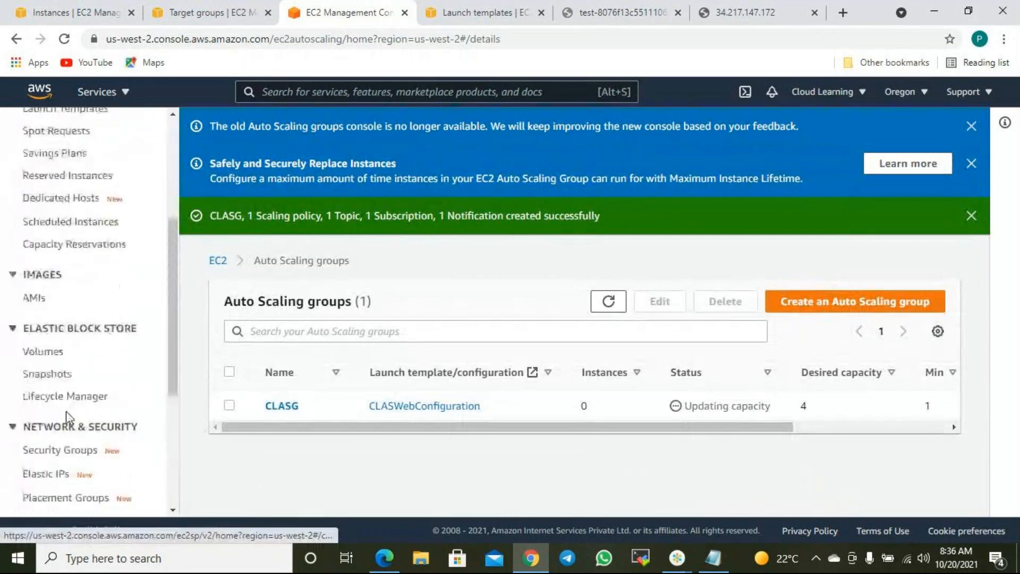
left_click_drag(753, 428, 457, 467)
left_click(230, 407)
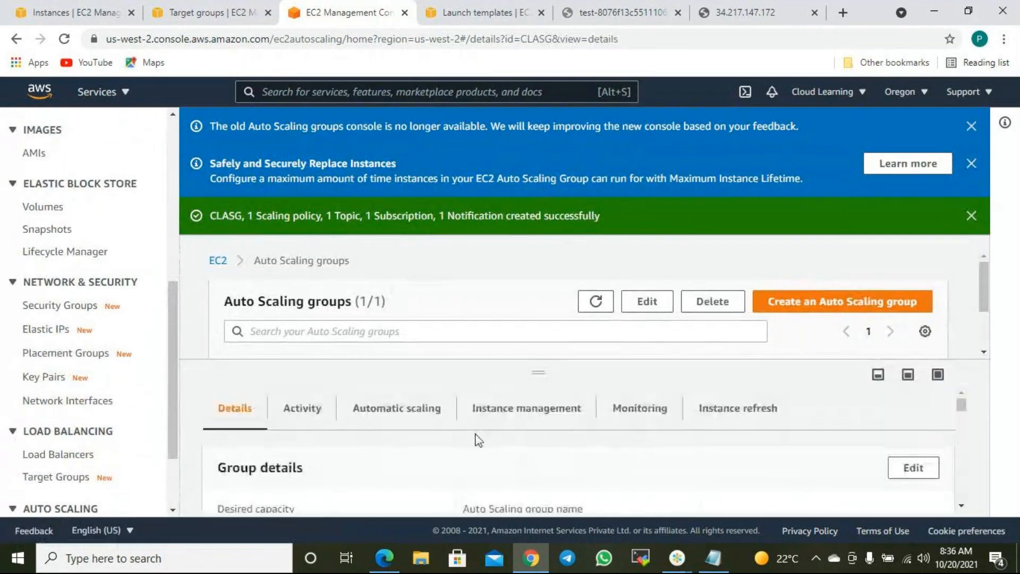
scroll(501, 405, "down", 2)
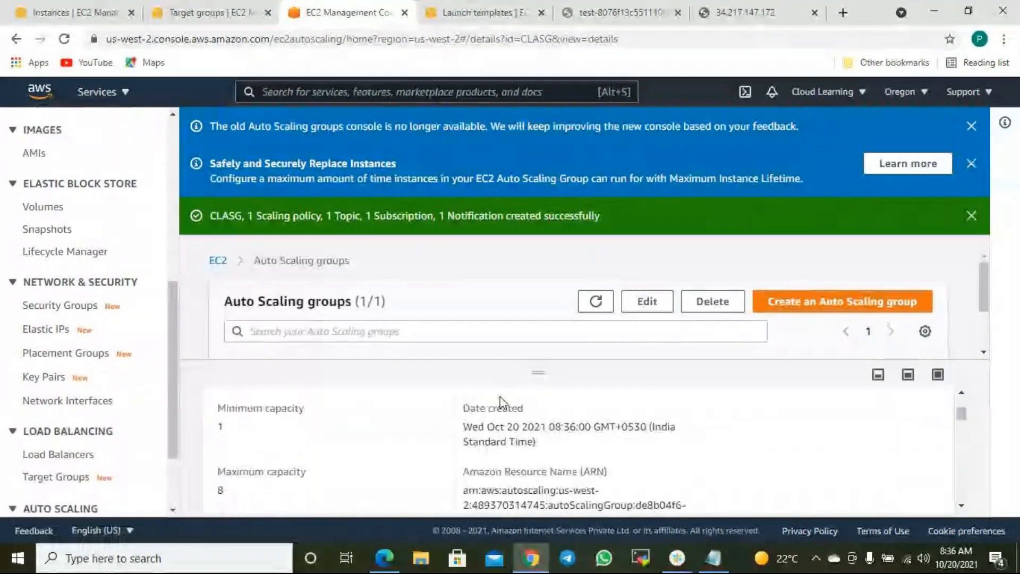
scroll(501, 404, "up", 2)
scroll(162, 455, "down", 2)
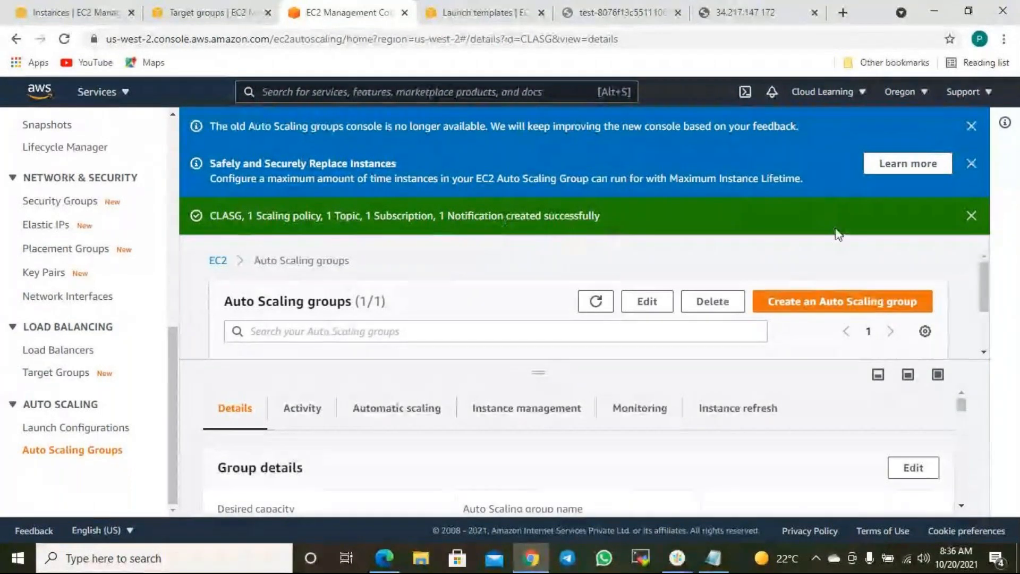
- Close the creation success banner and both info banners above CLASG
left_click(971, 216)
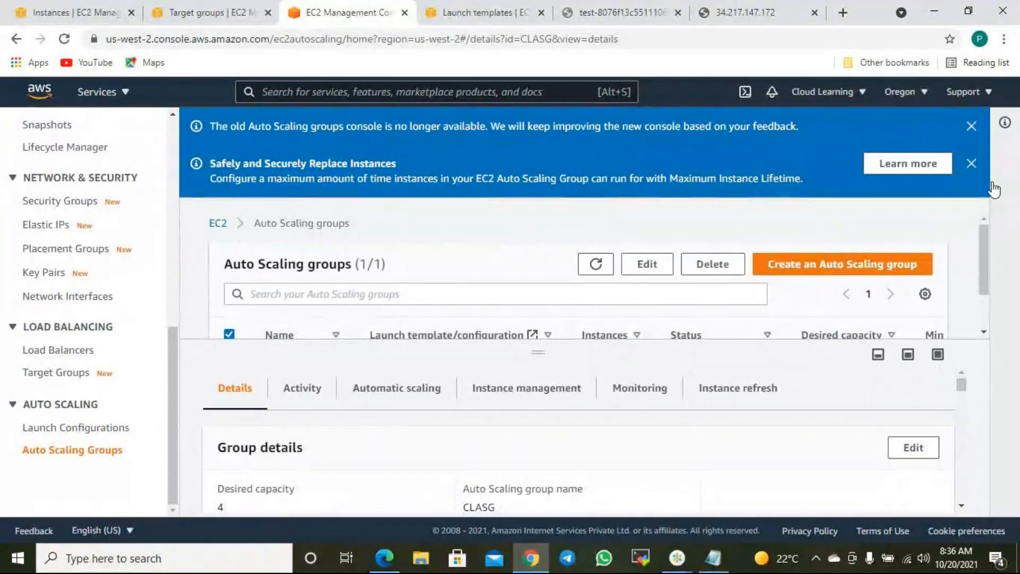
left_click(972, 165)
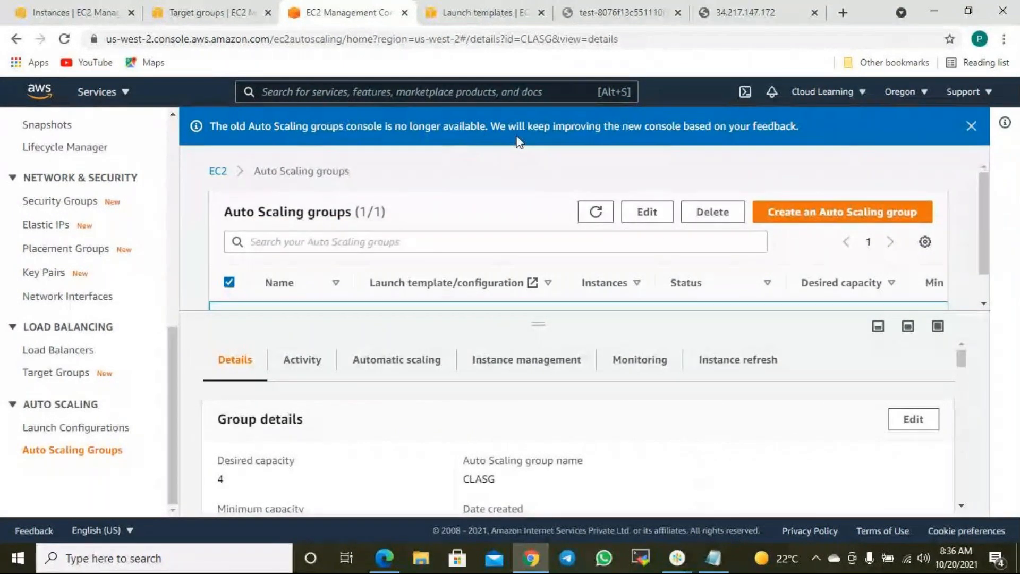
left_click(972, 127)
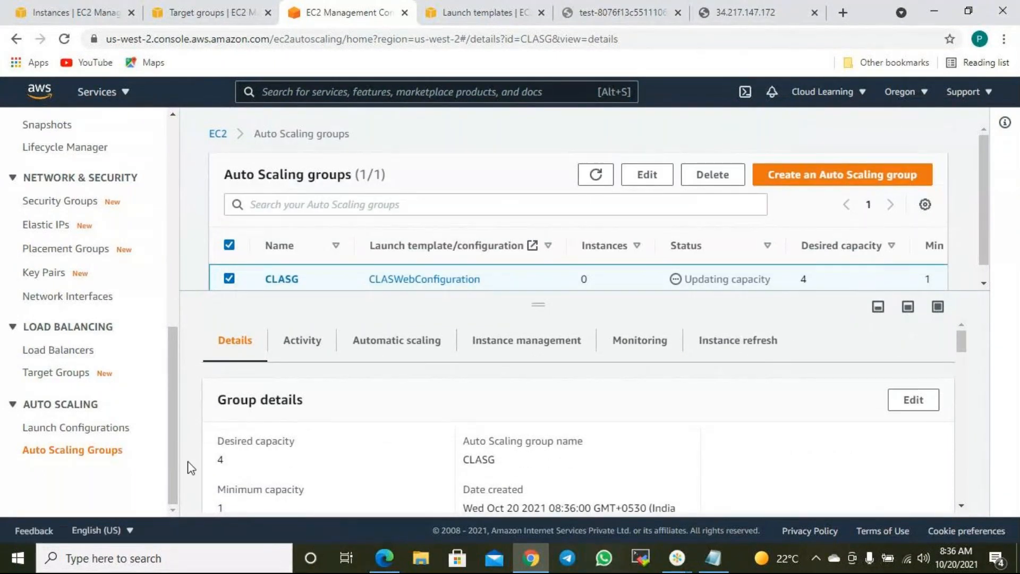
- Review CLASG's details: CLASWebConfiguration on t2.micro, EC2 health checks, four tags
scroll(499, 395, "down", 1)
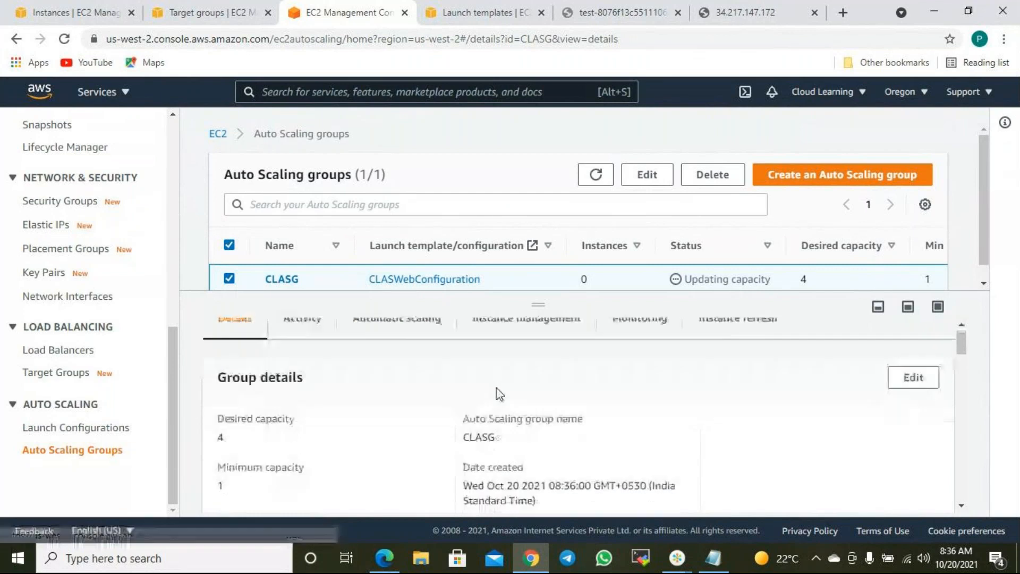
scroll(499, 394, "down", 3)
scroll(507, 415, "up", 2)
scroll(515, 429, "down", 3)
scroll(496, 455, "down", 5)
scroll(492, 464, "up", 8)
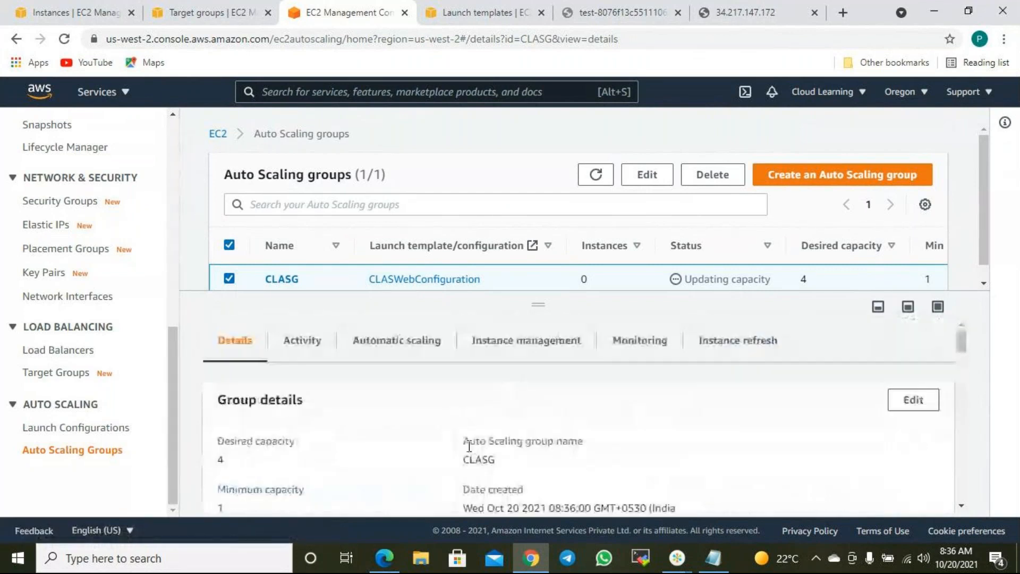
scroll(571, 438, "down", 2)
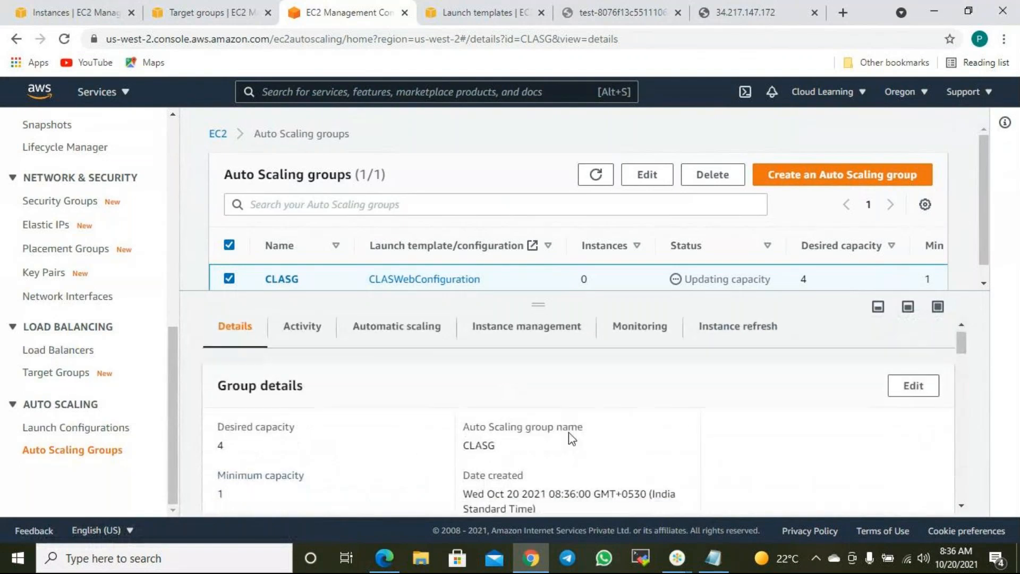
scroll(479, 420, "down", 1)
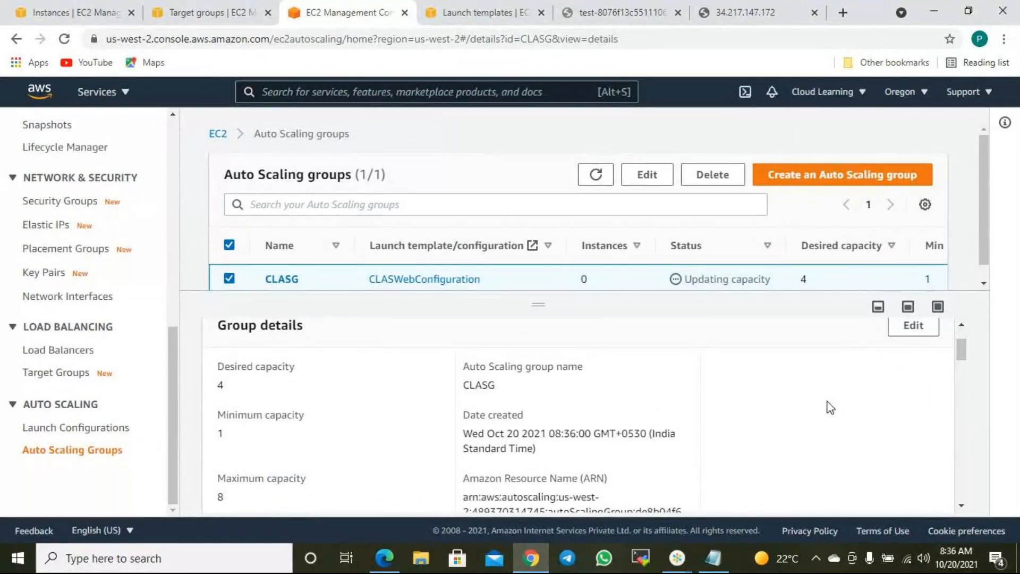
scroll(824, 407, "down", 4)
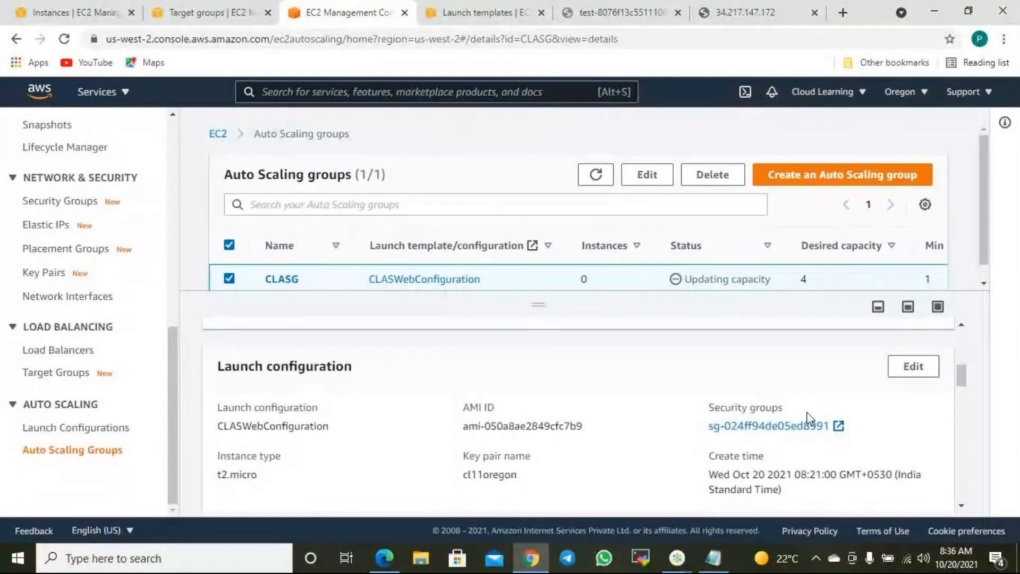
scroll(564, 428, "down", 3)
scroll(563, 427, "down", 3)
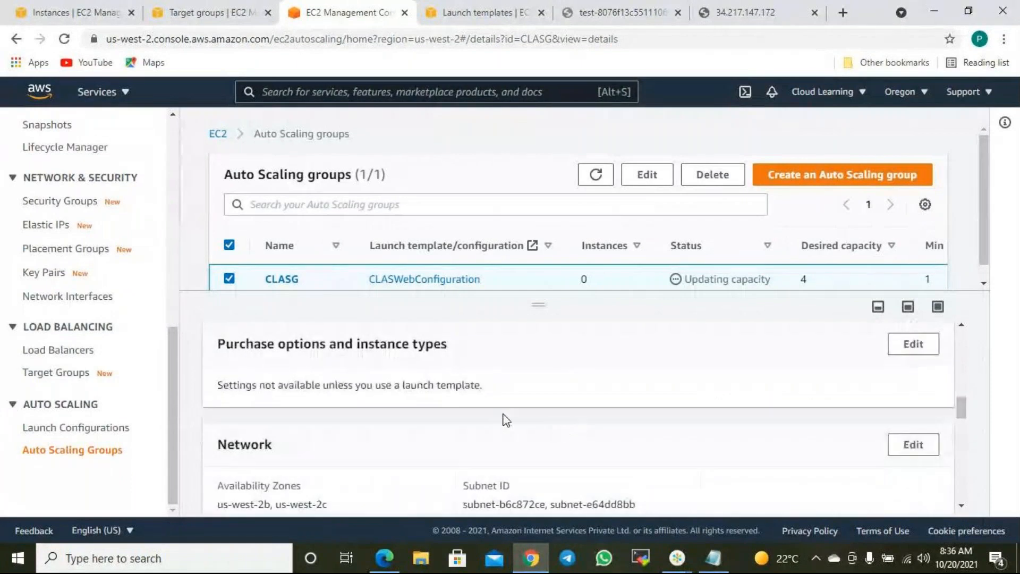
scroll(504, 419, "down", 4)
scroll(502, 418, "down", 3)
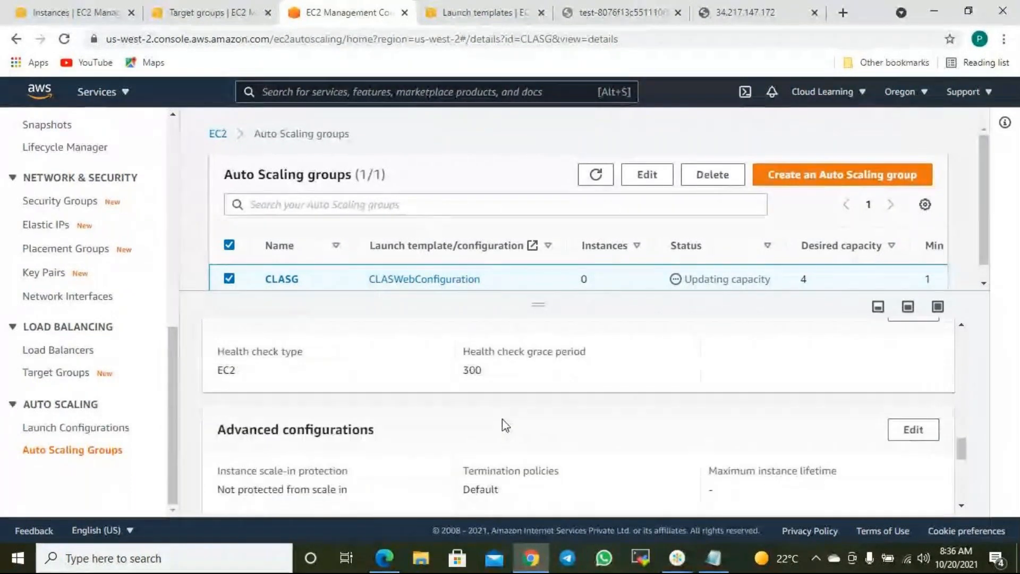
scroll(502, 418, "down", 4)
scroll(500, 423, "down", 3)
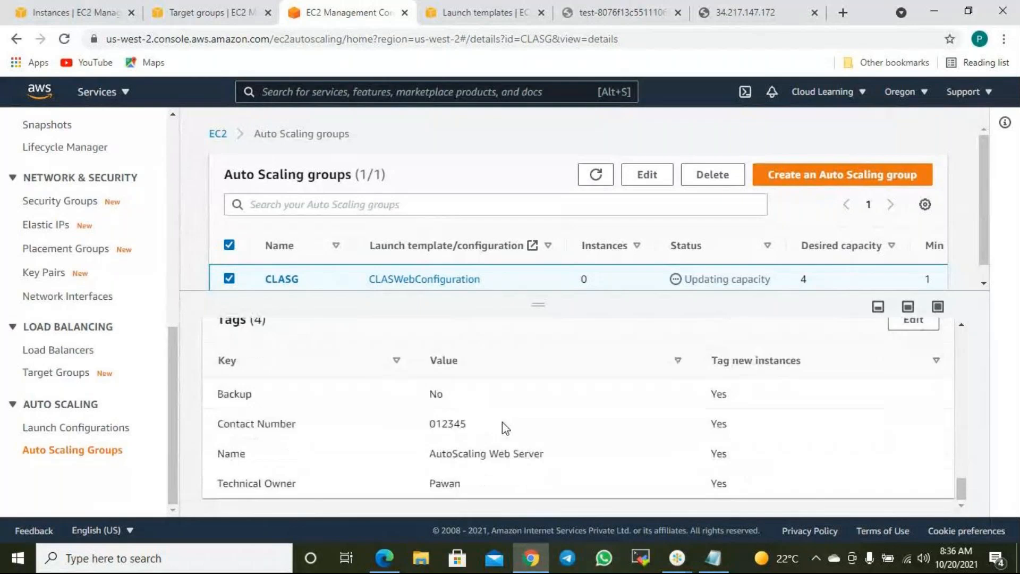
scroll(493, 419, "up", 10)
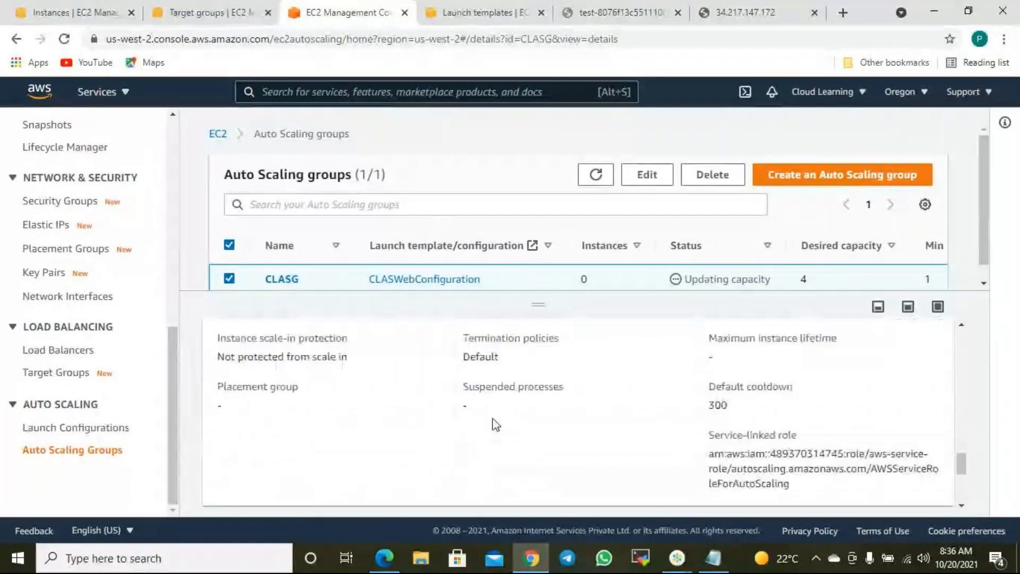
scroll(527, 417, "up", 10)
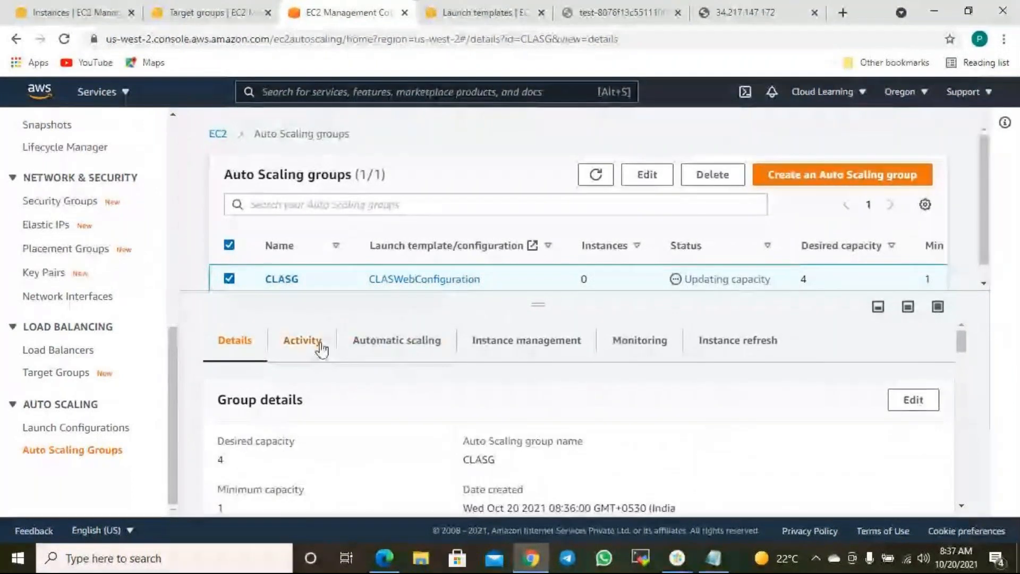
- Review CLASG's activity history, highlighting the successful launch cause and the 0 to 4 capacity change
left_click(307, 345)
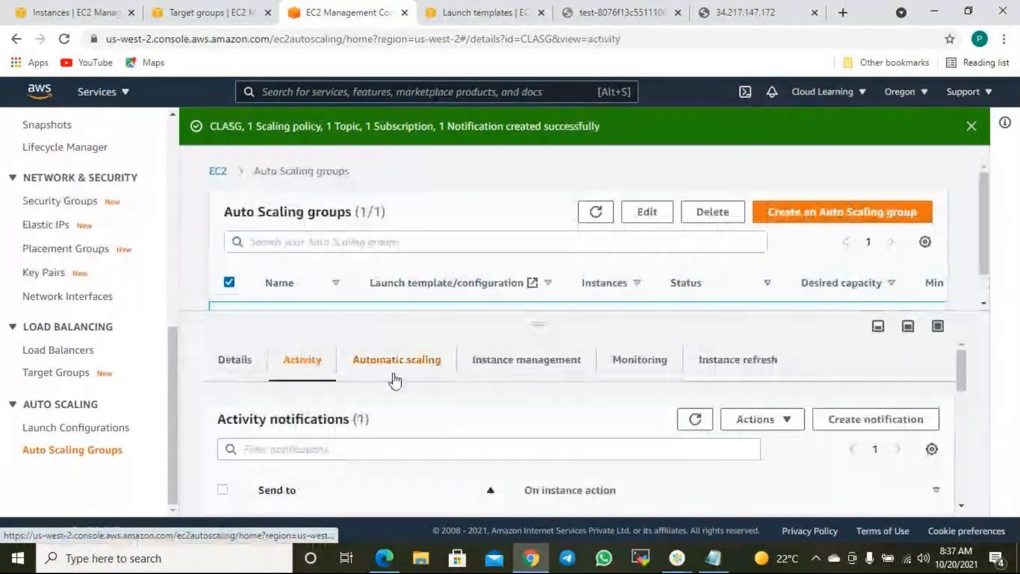
scroll(458, 416, "down", 3)
scroll(462, 424, "down", 5)
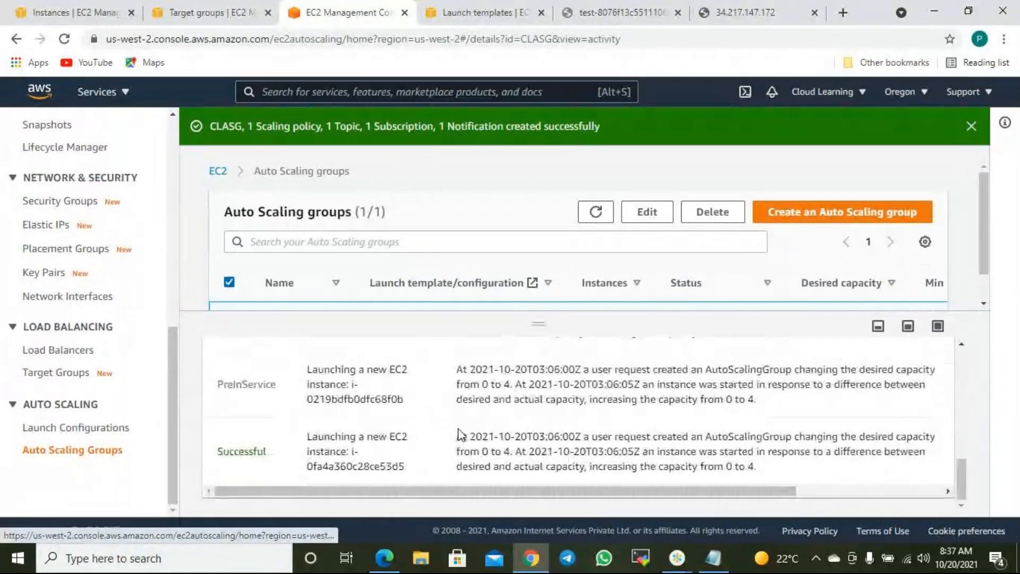
left_click_drag(605, 437, 927, 439)
left_click(499, 456)
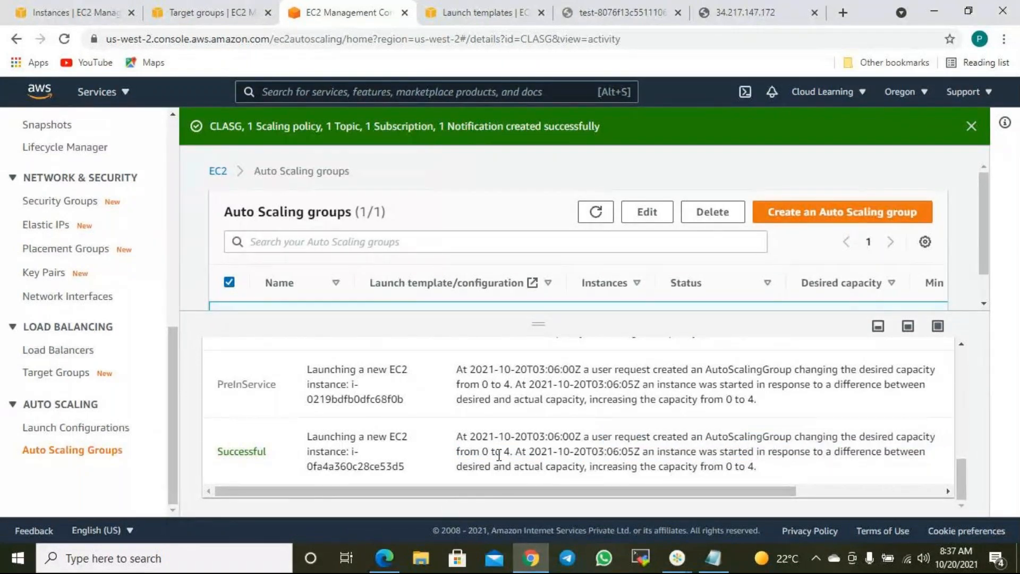
left_click_drag(482, 451, 514, 451)
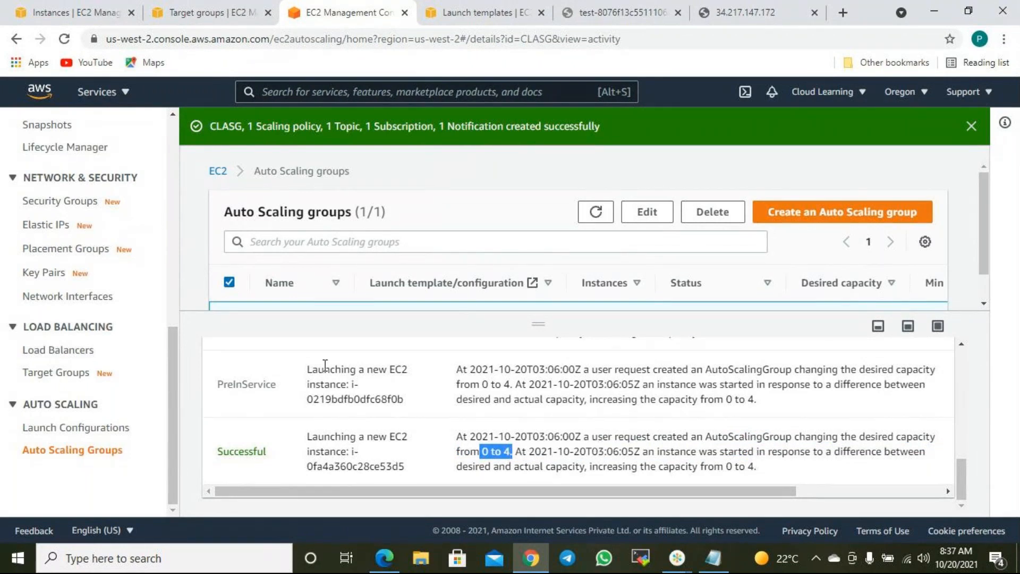
- Return to the EC2 Instances list
left_click(90, 15)
scroll(56, 362, "down", 5)
scroll(45, 298, "up", 5)
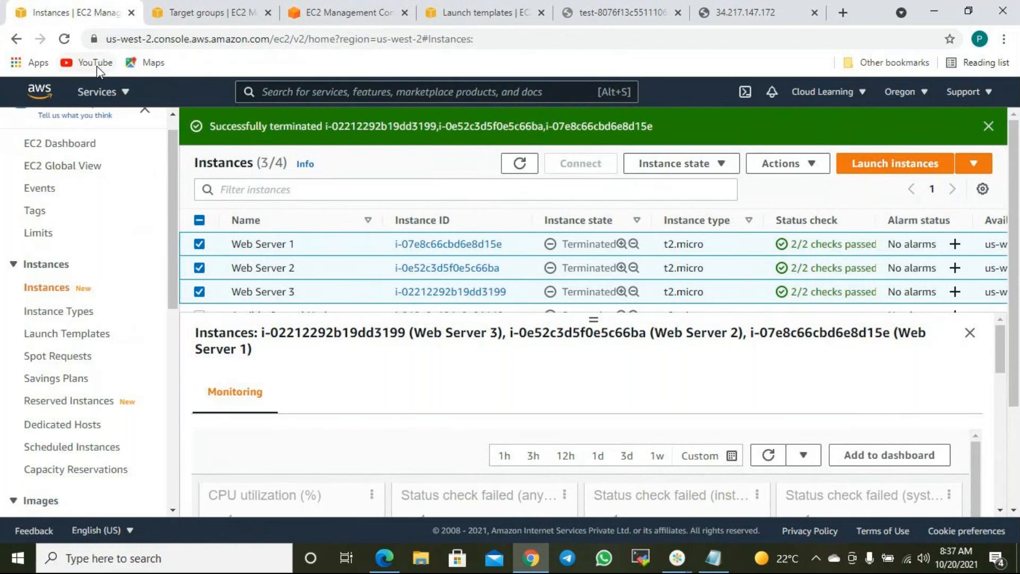
- Reload and enlarge the instance list, sort by state, and select instance i-0219bdfb0dfc68f0b
left_click(520, 166)
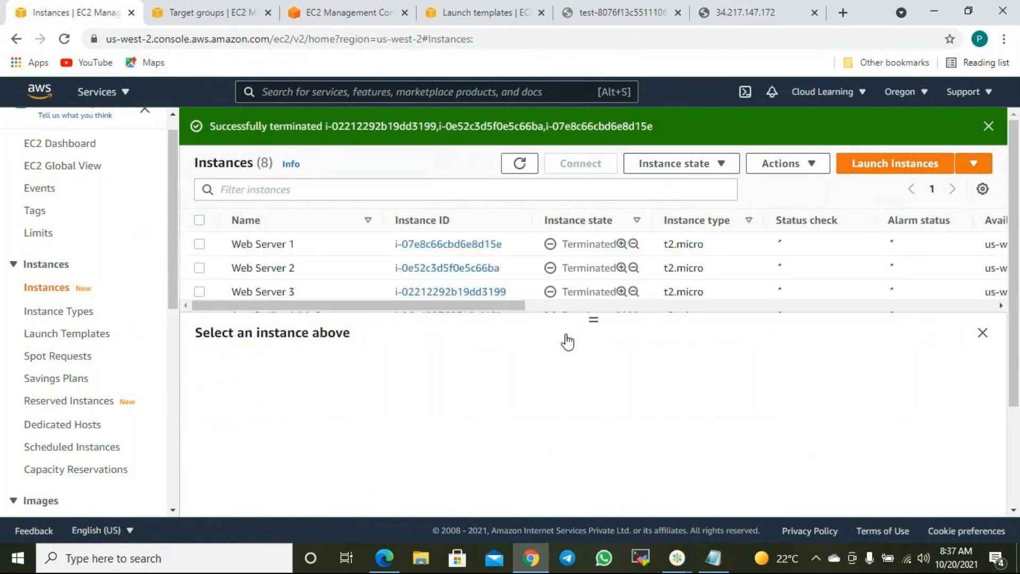
left_click_drag(594, 320, 582, 424)
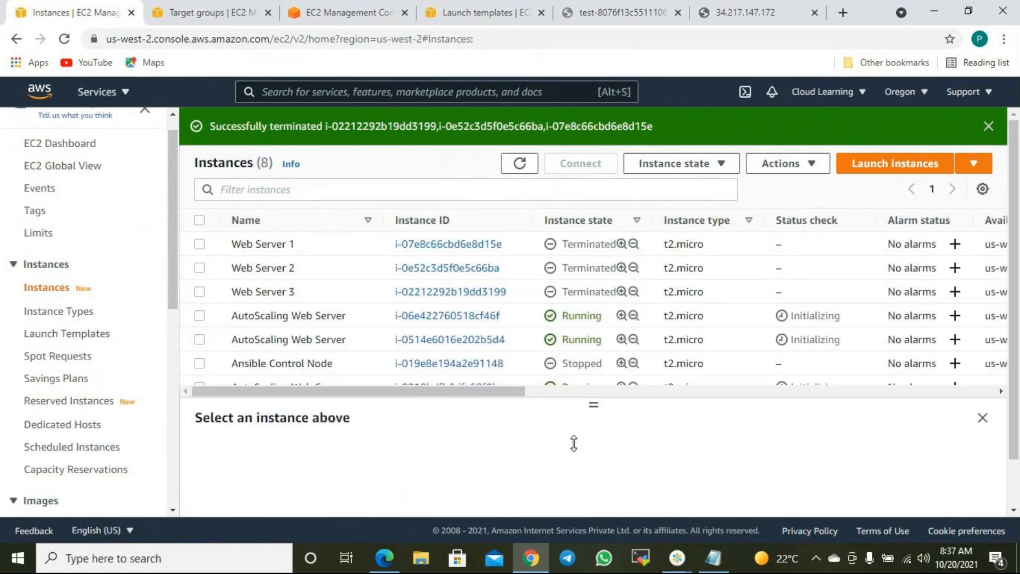
left_click(583, 222)
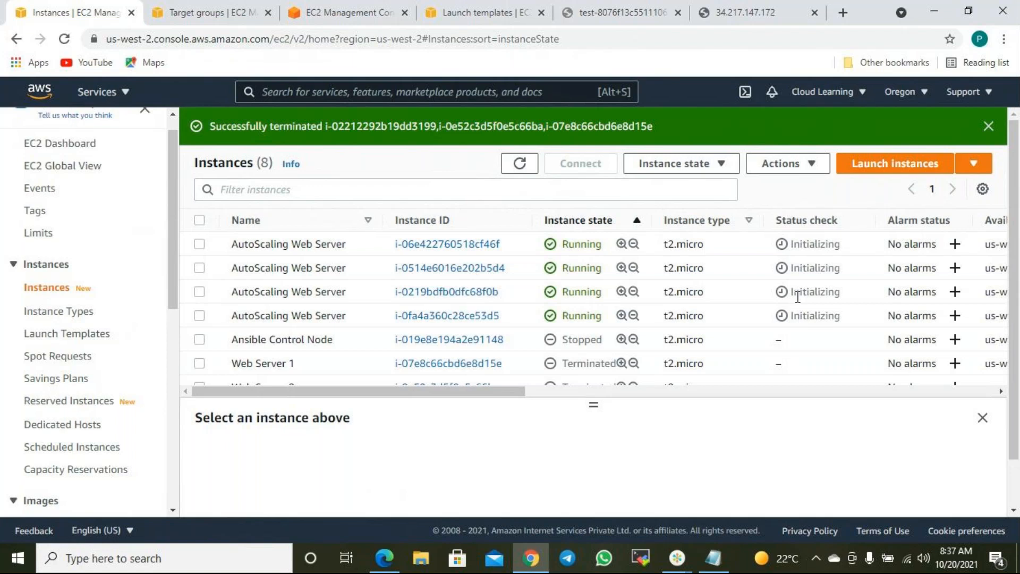
left_click_drag(731, 311, 558, 235)
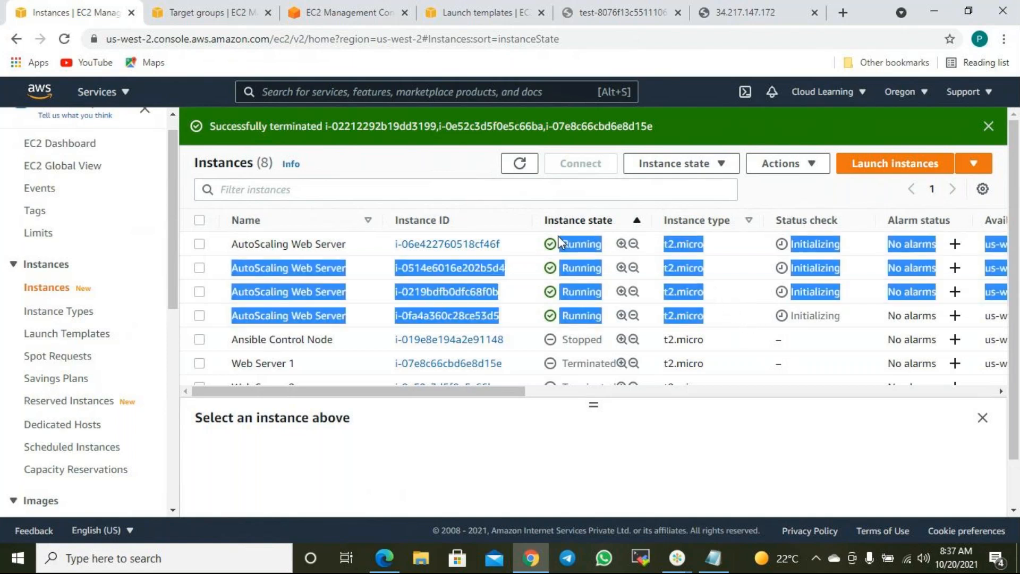
left_click(741, 295)
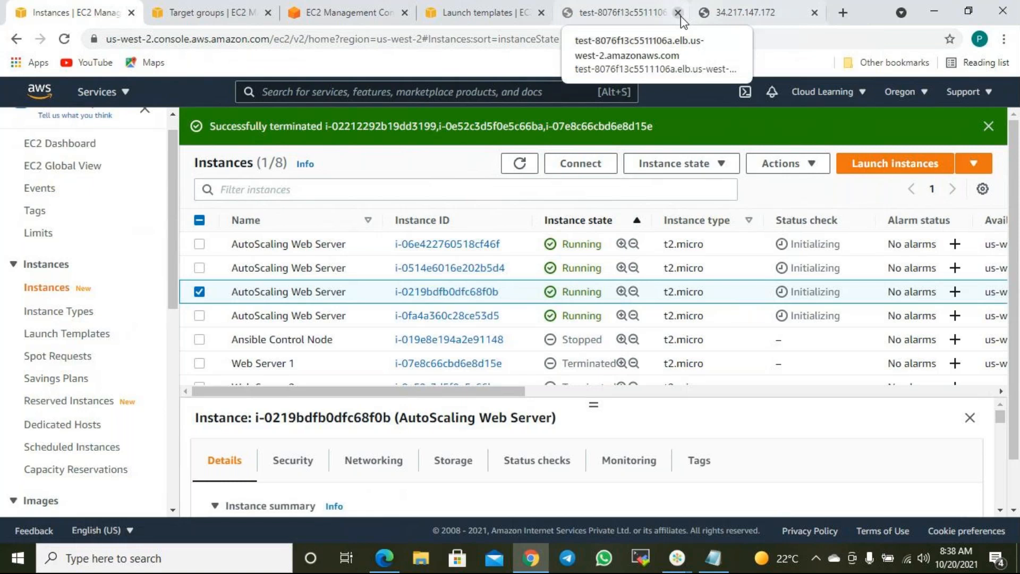
left_click(638, 13)
left_click(58, 42)
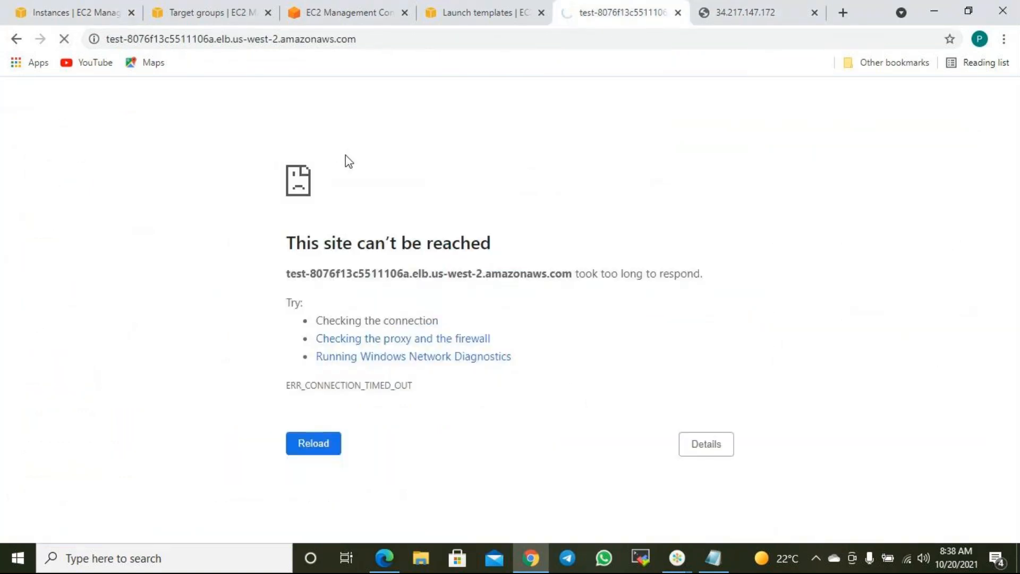
left_click(386, 44)
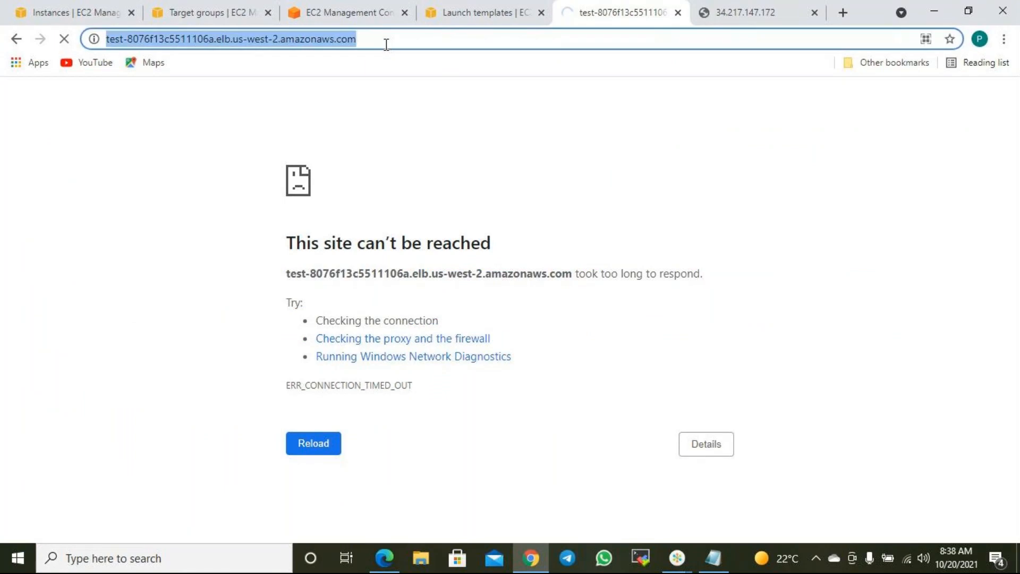
key("Return")
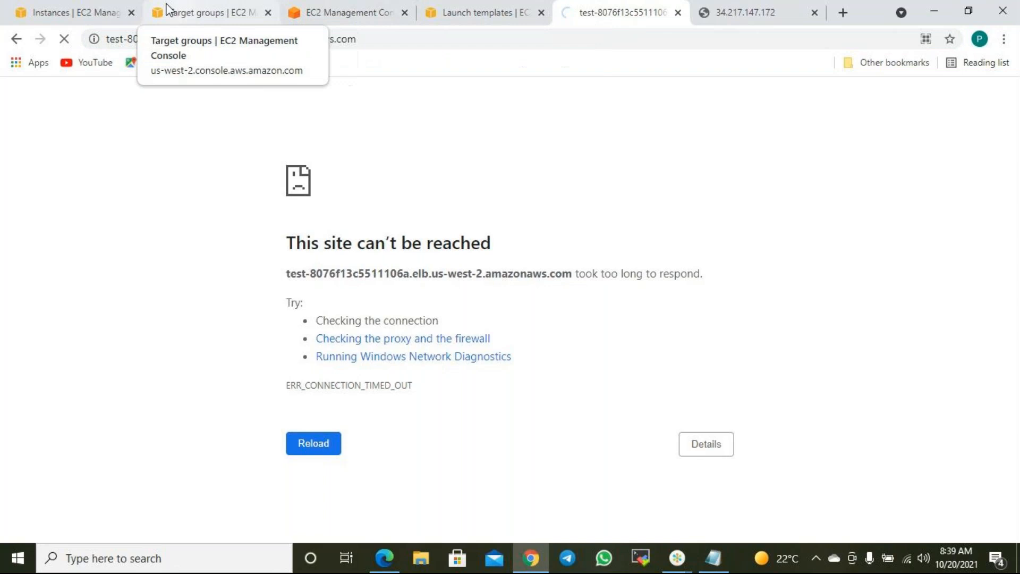
left_click(91, 12)
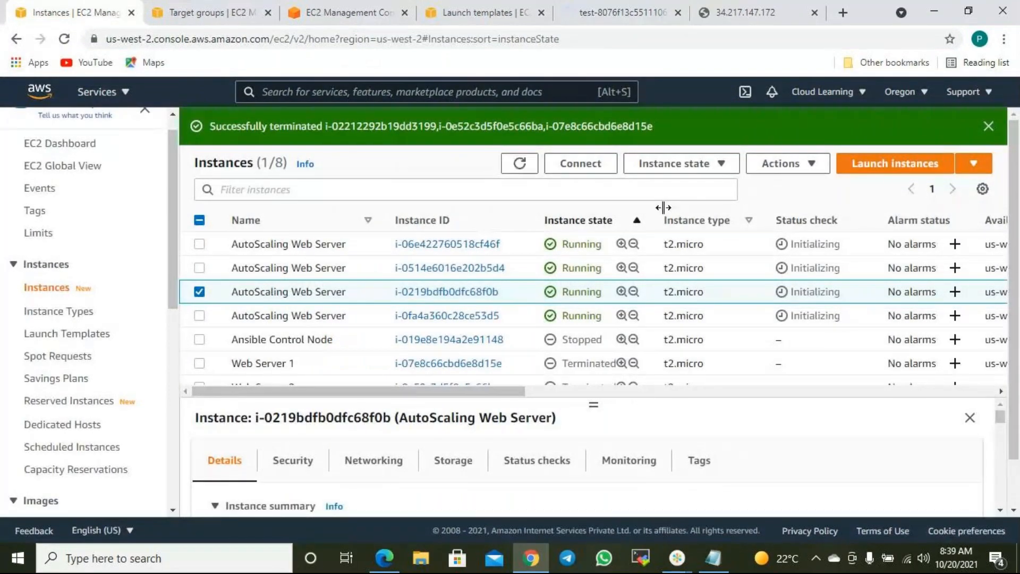
- Refresh the instances and copy i-0219bdfb0dfc68f0b's public IPv4 address 34.209.156.246
left_click(520, 162)
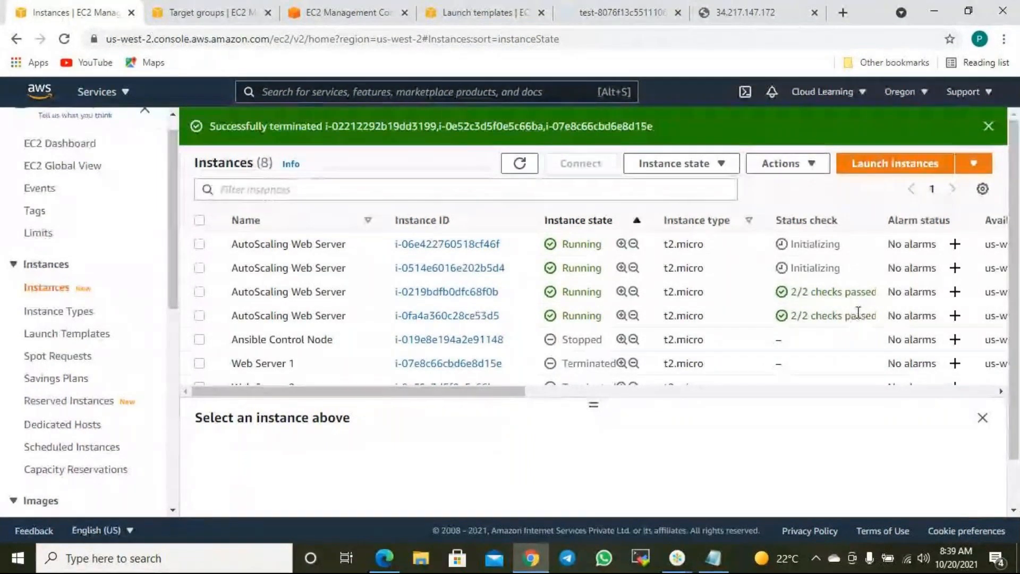
left_click(199, 292)
scroll(372, 468, "down", 2)
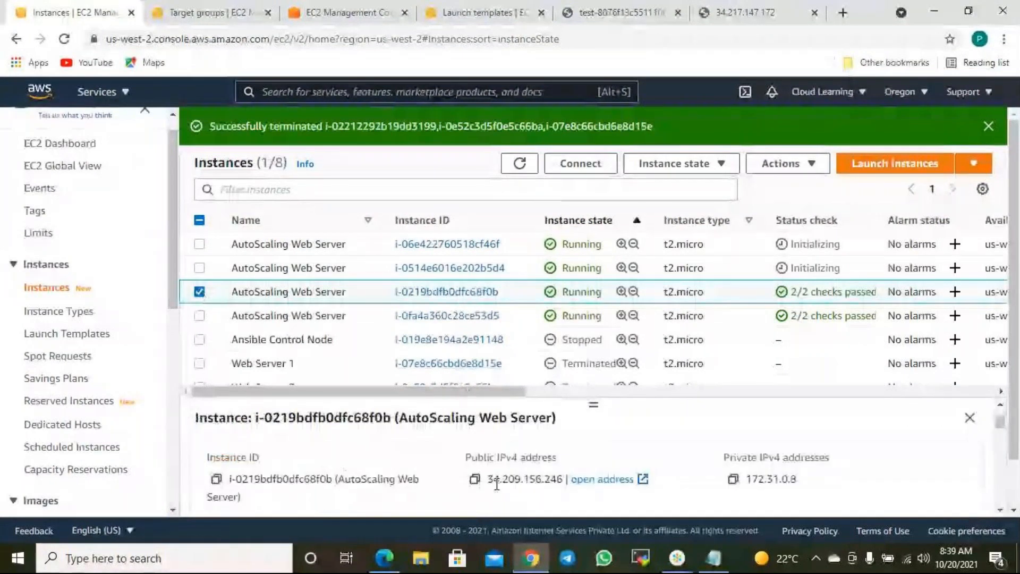
left_click(474, 480)
- Load 34.209.156.246 in the browser to check the instance's web page, then close it
left_click(754, 12)
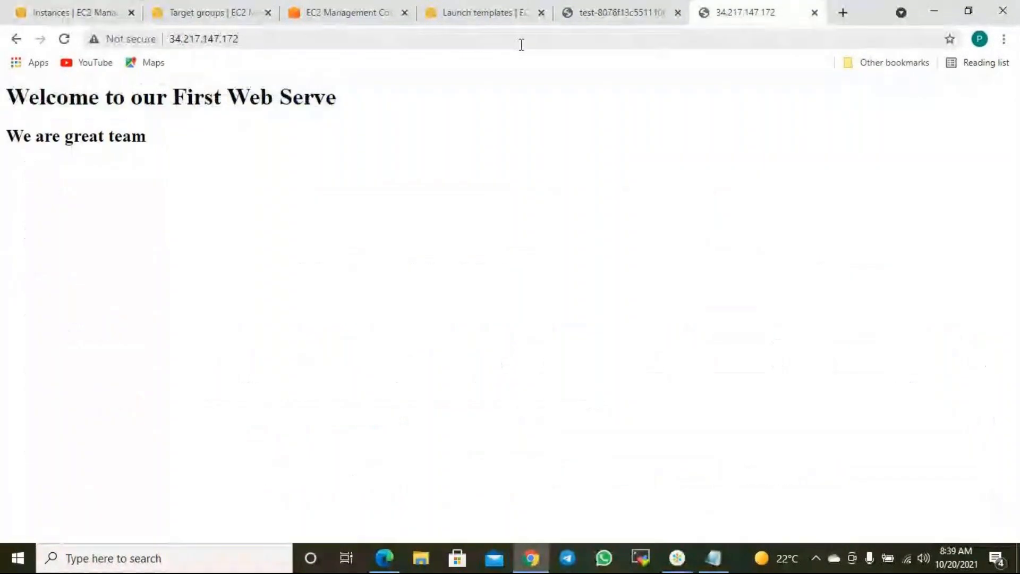
left_click(520, 43)
key("ctrl+v")
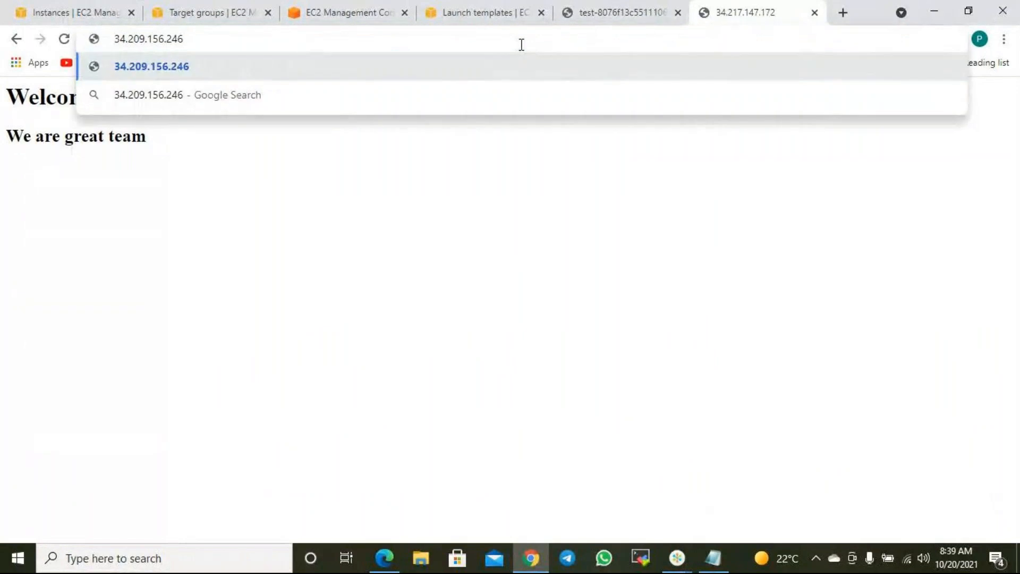
key("Return")
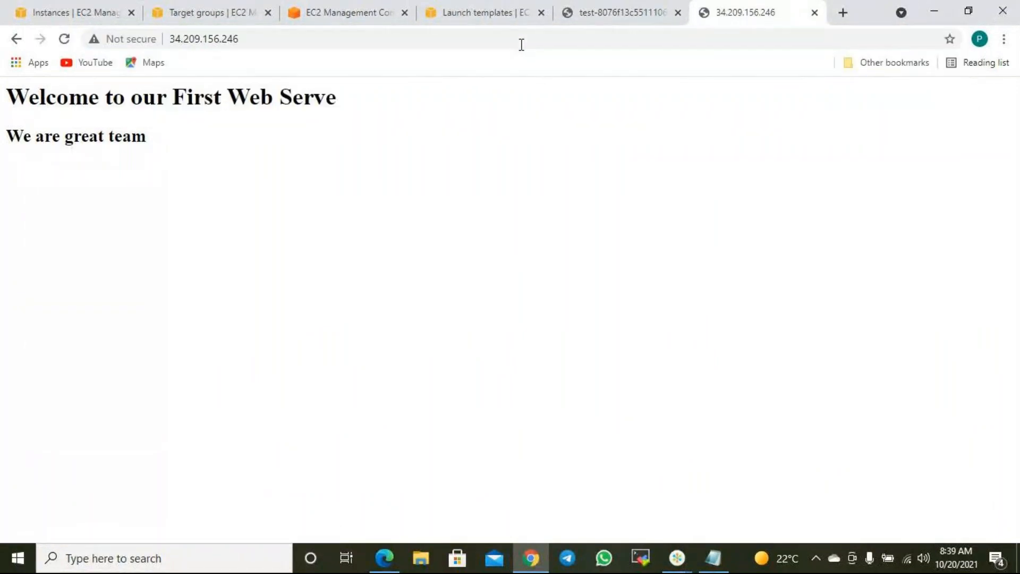
left_click(814, 13)
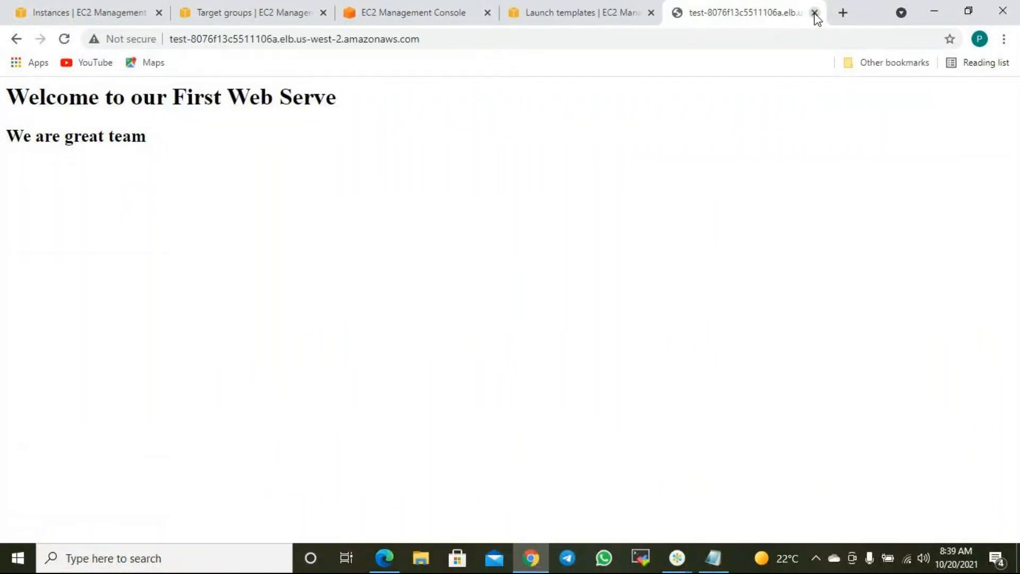
left_click(842, 13)
key("ctrl+v")
key("Return")
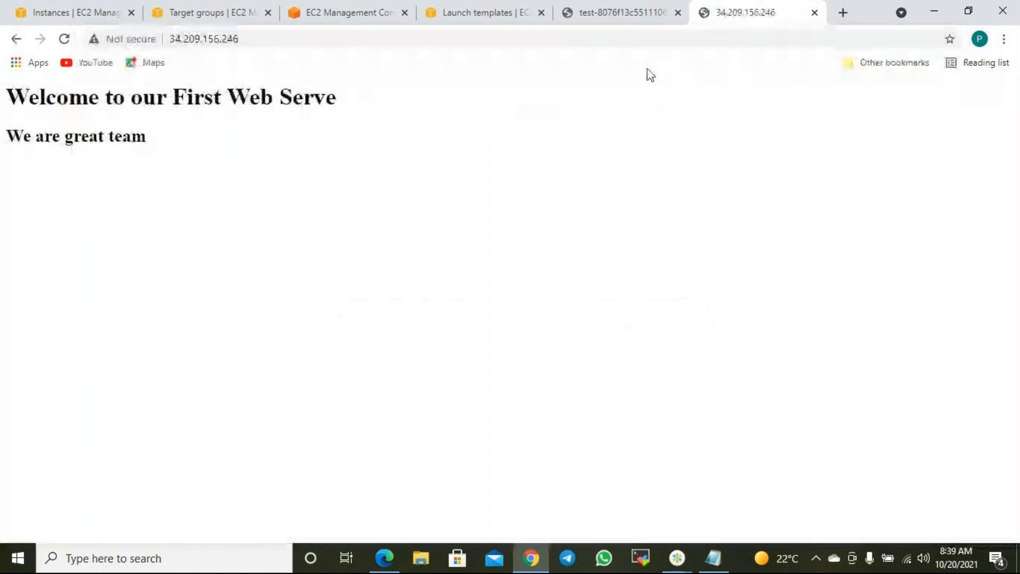
left_click(814, 12)
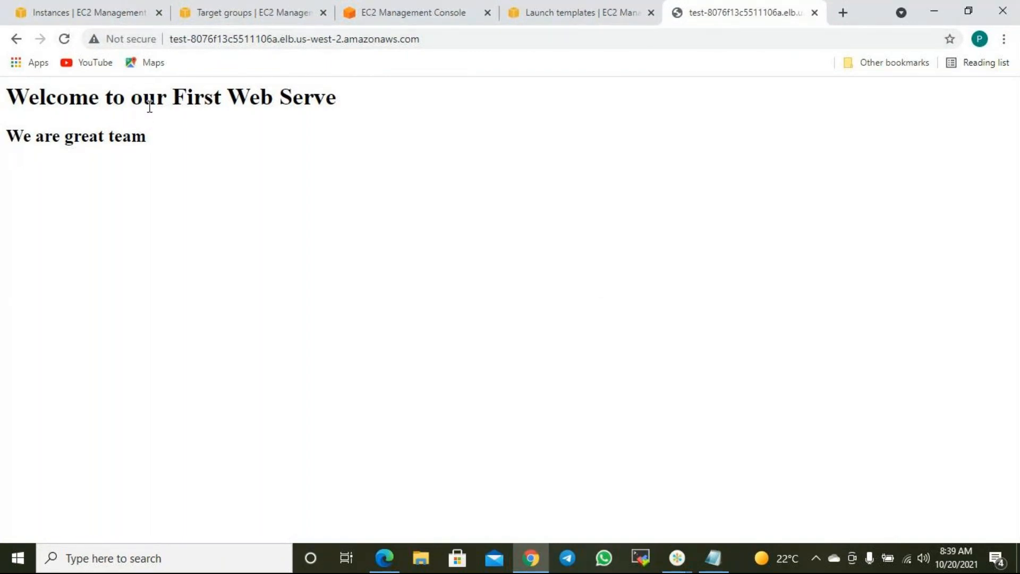
- Reload the test-8076f13c5511106a load balancer page until it shows the Welcome to our First Web Serve heading
left_click(65, 40)
left_click_drag(444, 39, 147, 39)
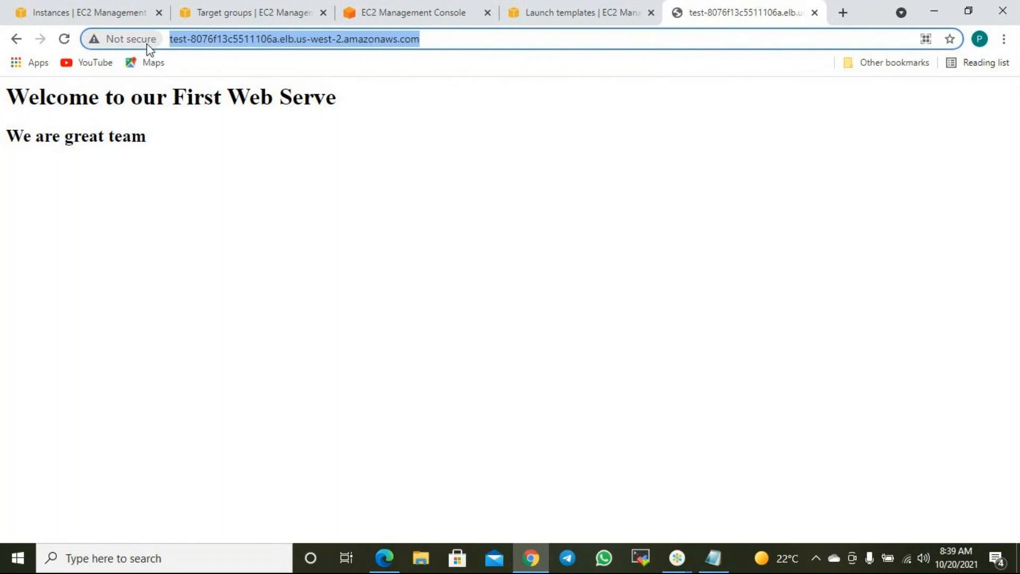
left_click(280, 40)
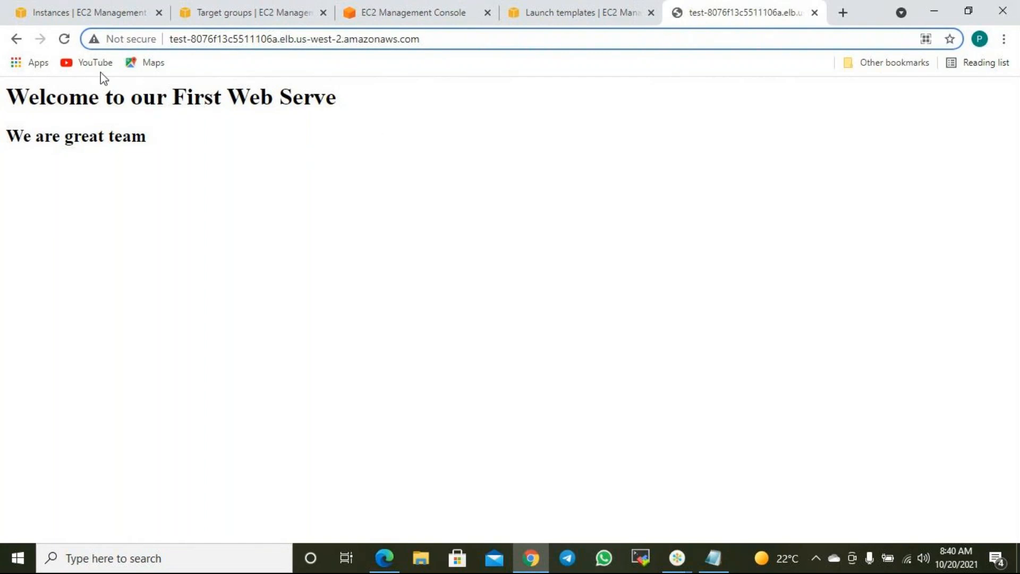
left_click(175, 130)
left_click(64, 40)
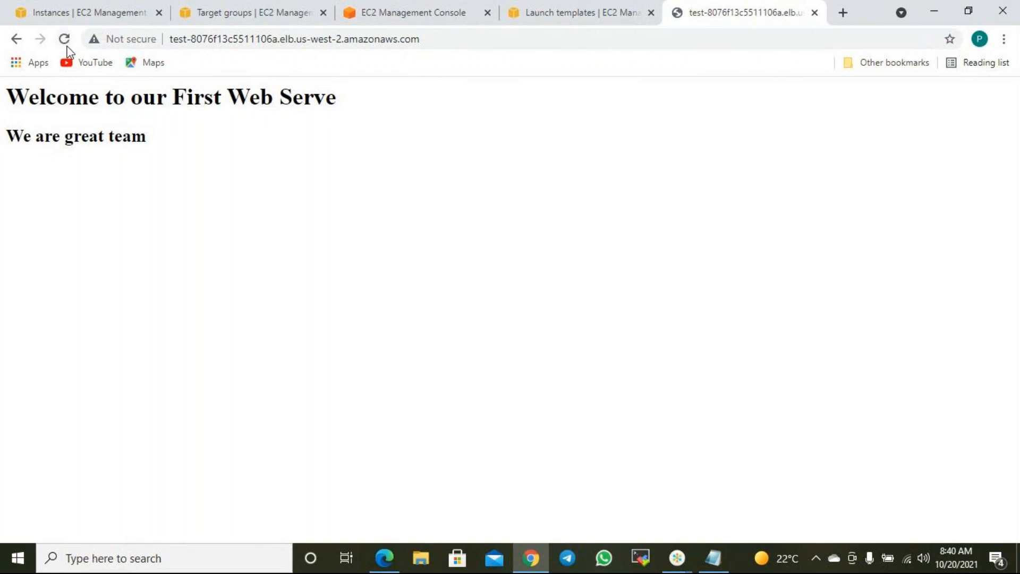
left_click(64, 40)
left_click_drag(357, 111, 183, 105)
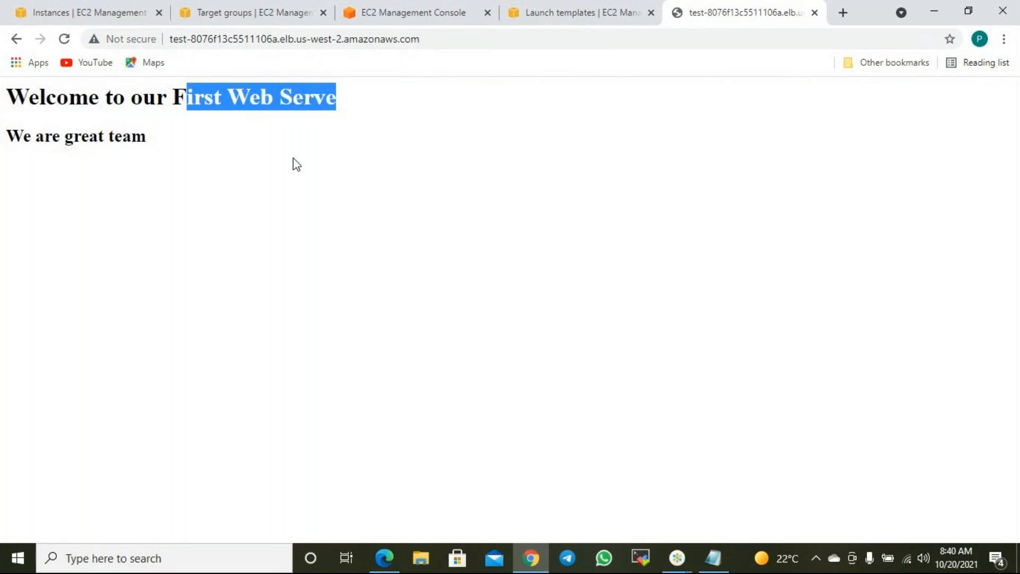
left_click(279, 173)
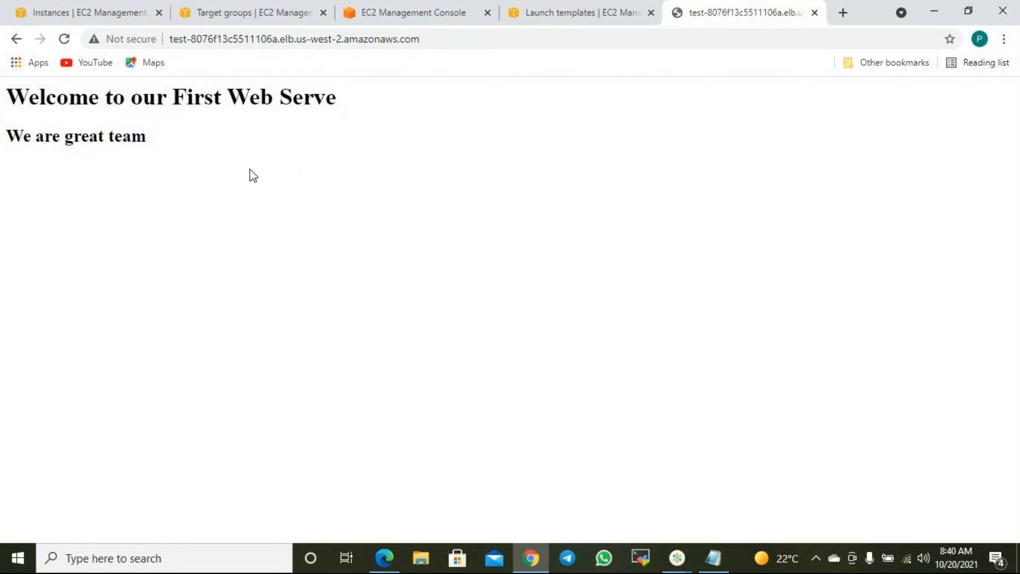
left_click(114, 13)
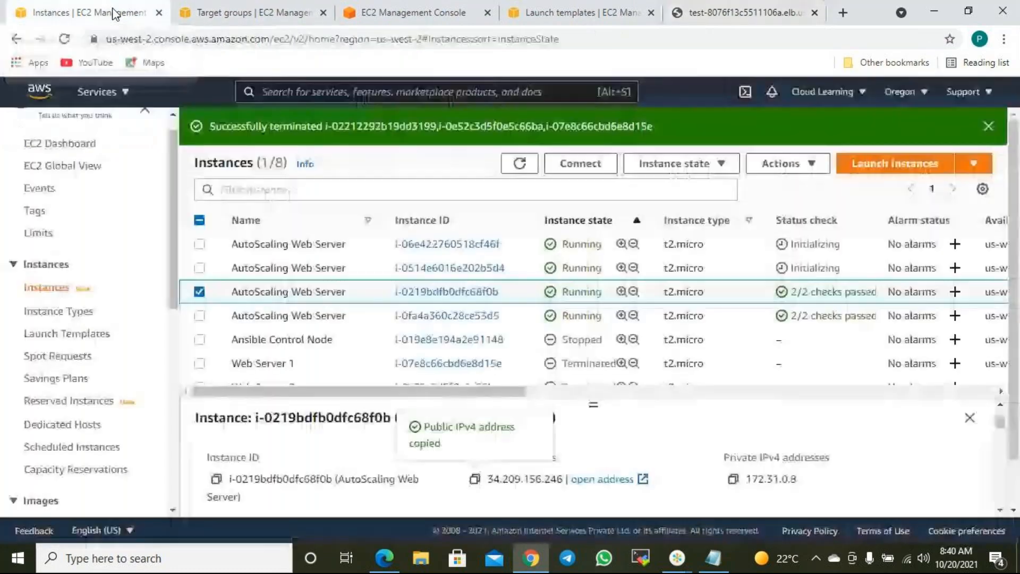
left_click(199, 292)
left_click(200, 268)
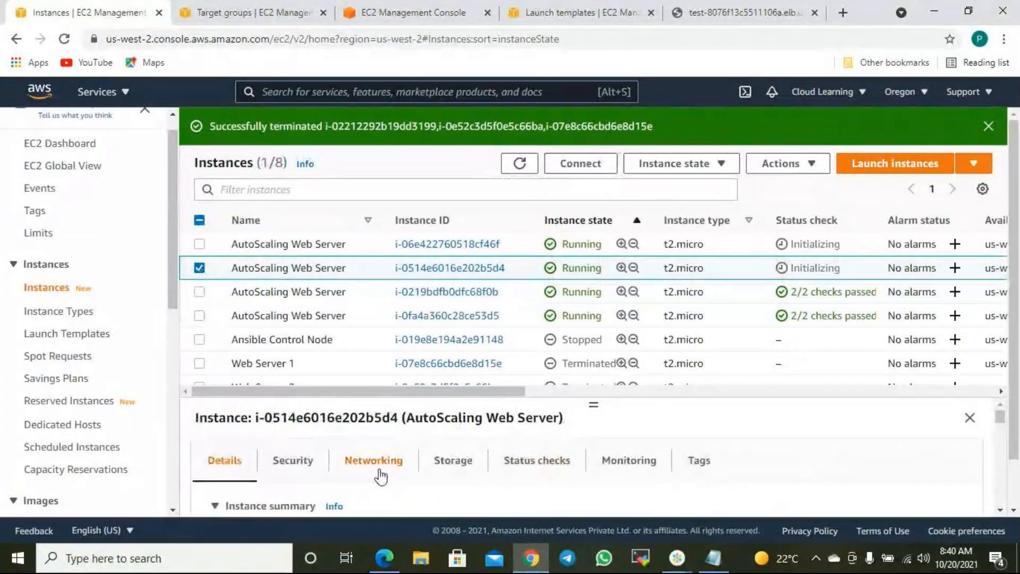
scroll(371, 476, "down", 2)
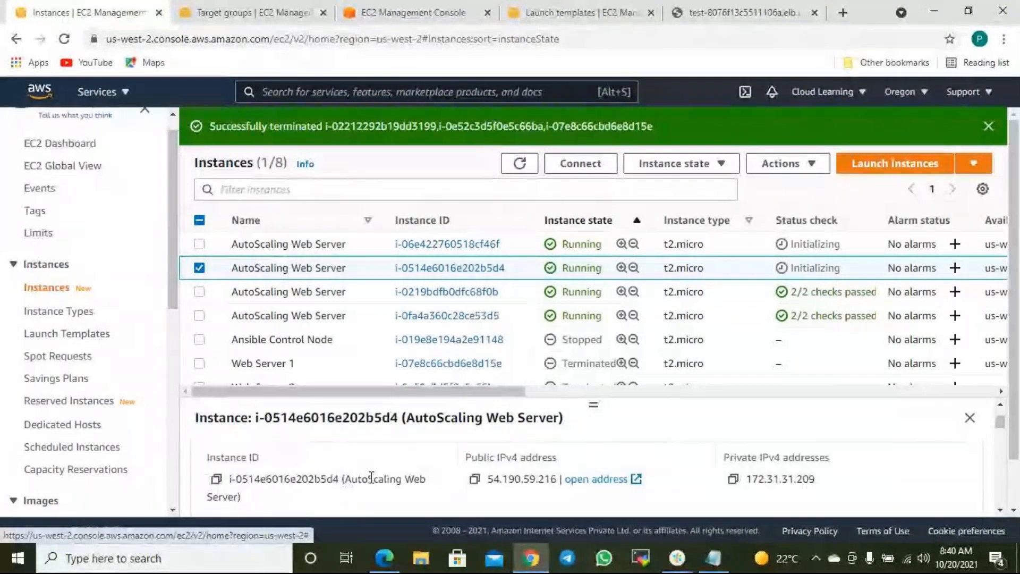
left_click(475, 479)
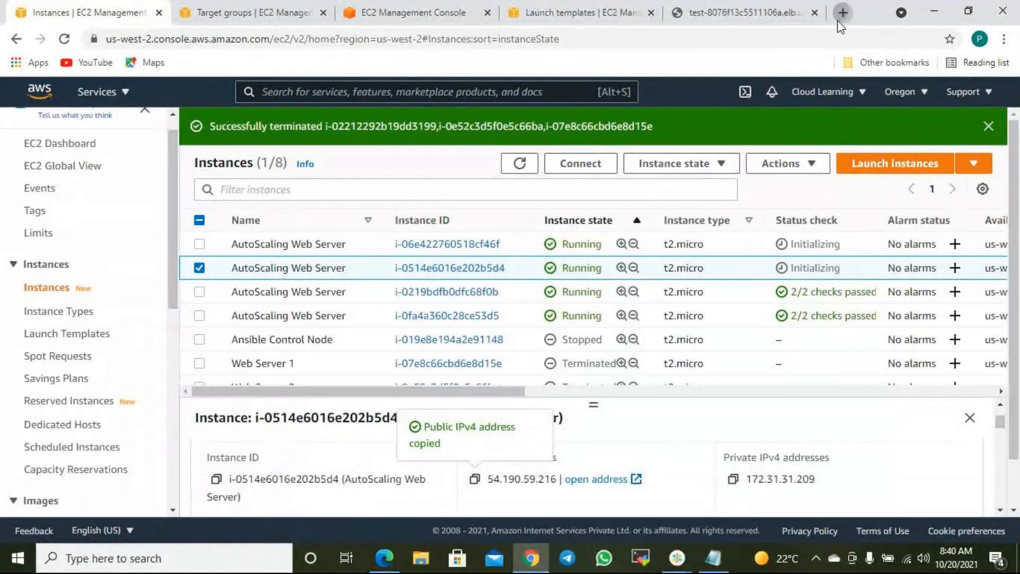
left_click(839, 20)
key("ctrl+v")
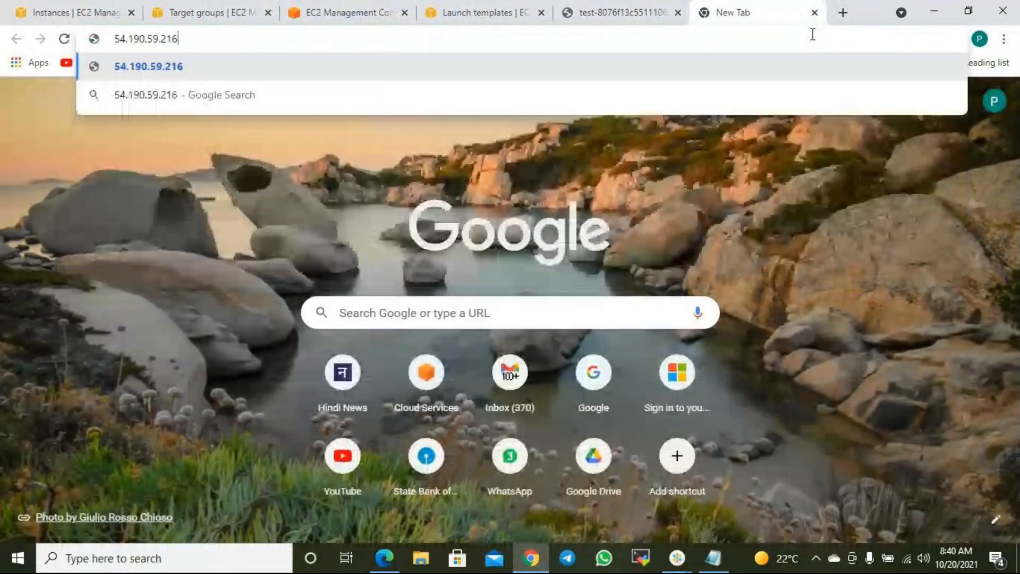
key("Return")
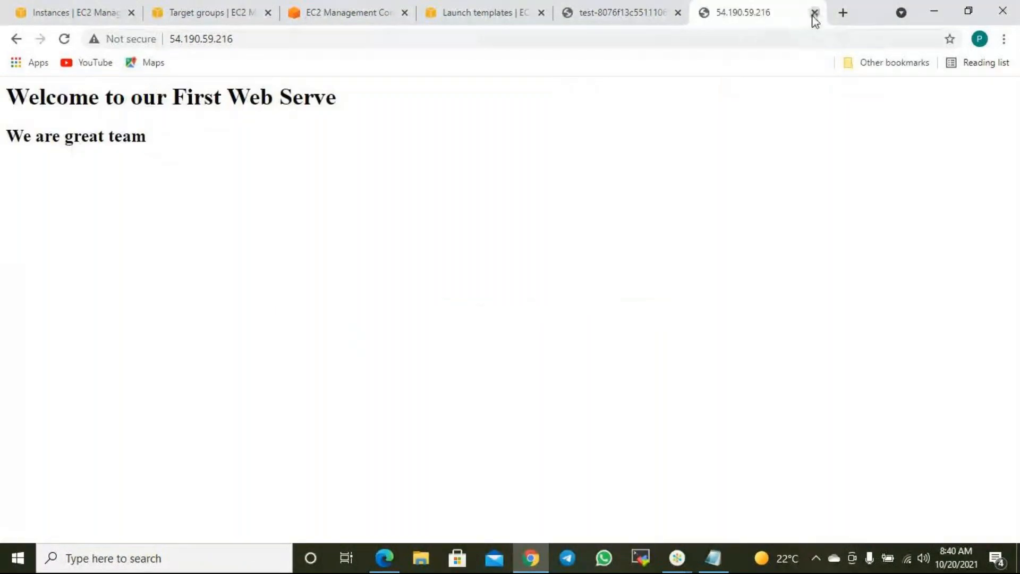
left_click(815, 13)
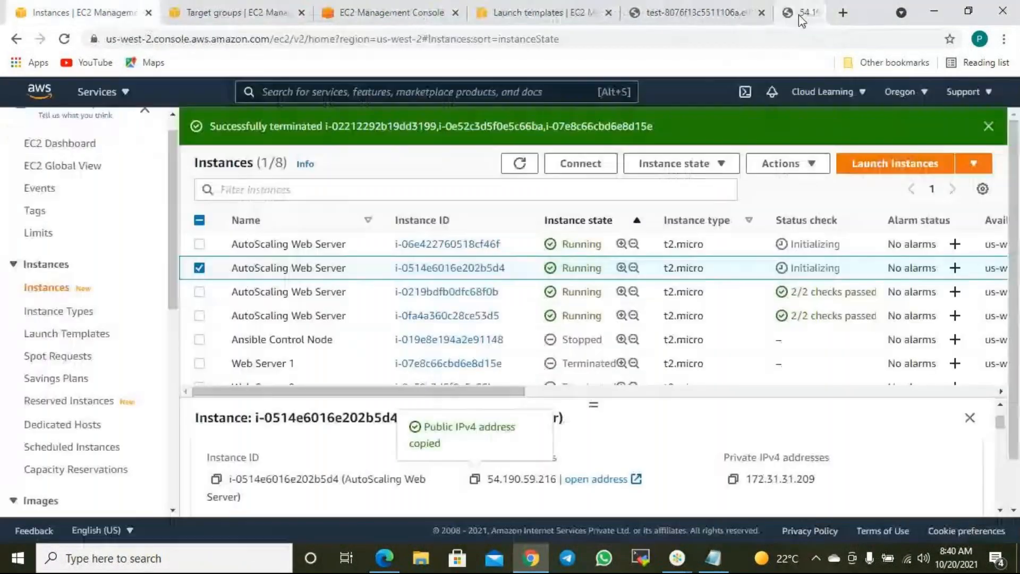
left_click(701, 8)
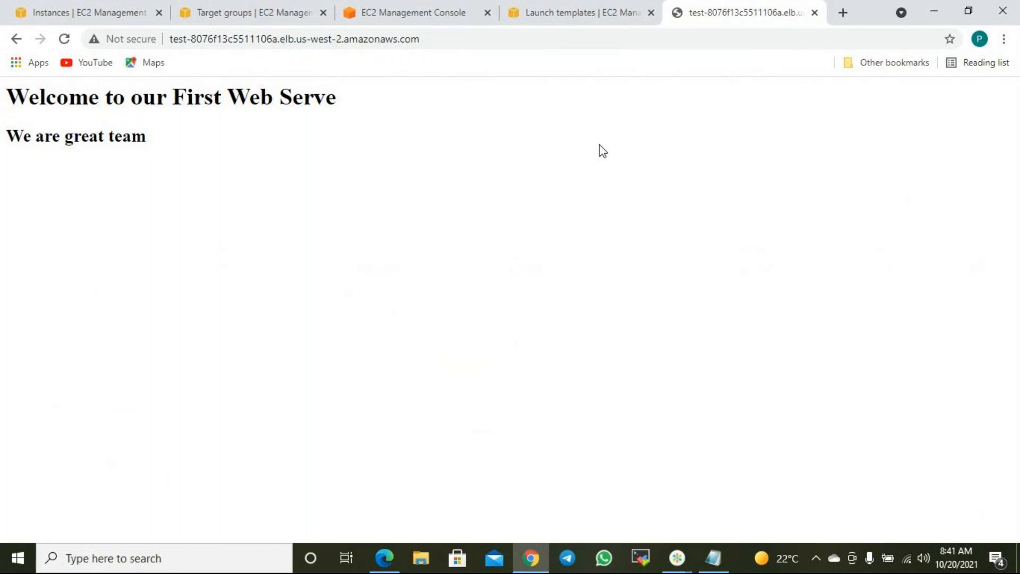
- Select instances i-06e422760518cf46f and i-0514e6016e202b5d4 and open the Instance state menu
left_click(87, 16)
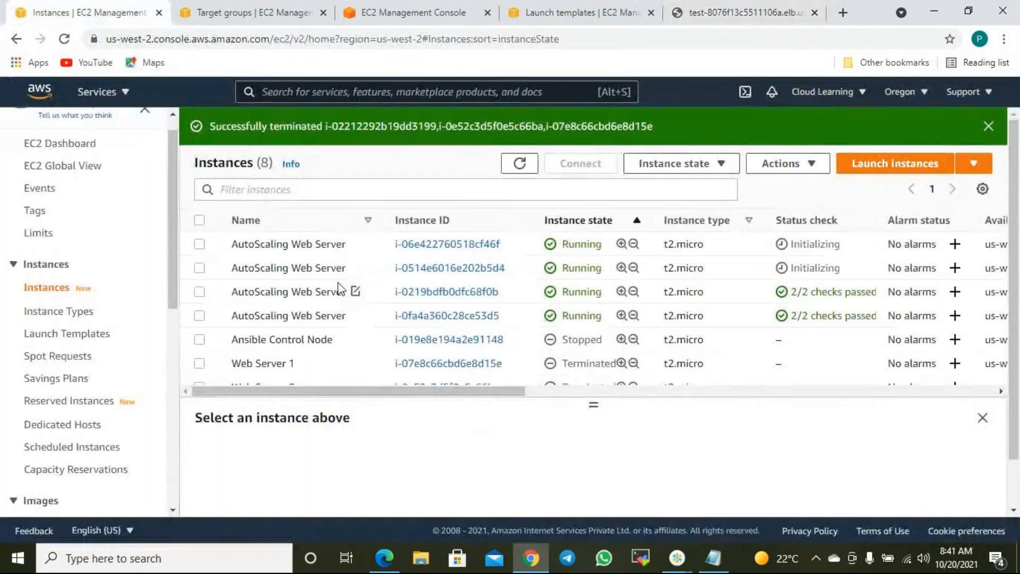
left_click(199, 268)
left_click(199, 245)
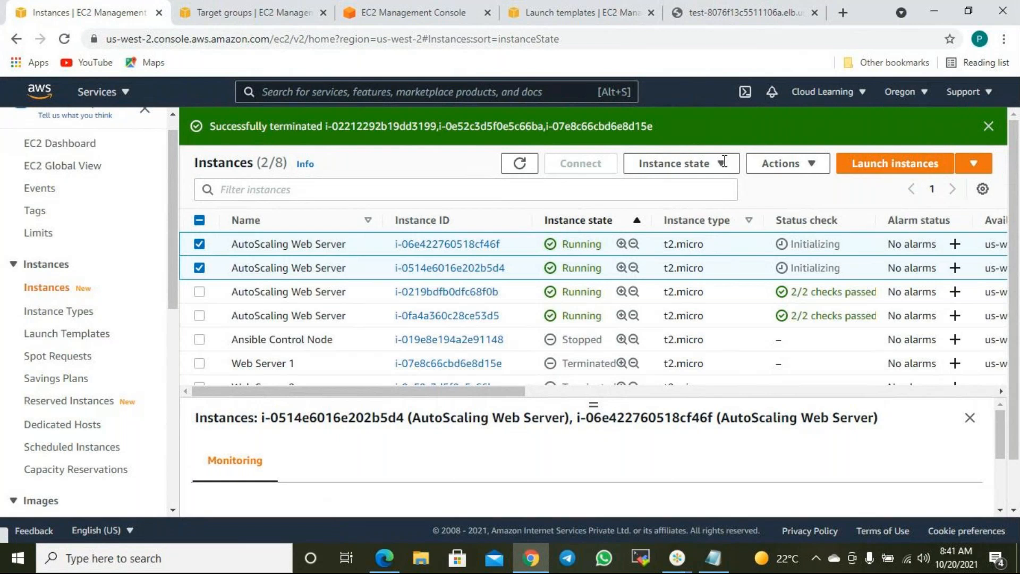
left_click(720, 164)
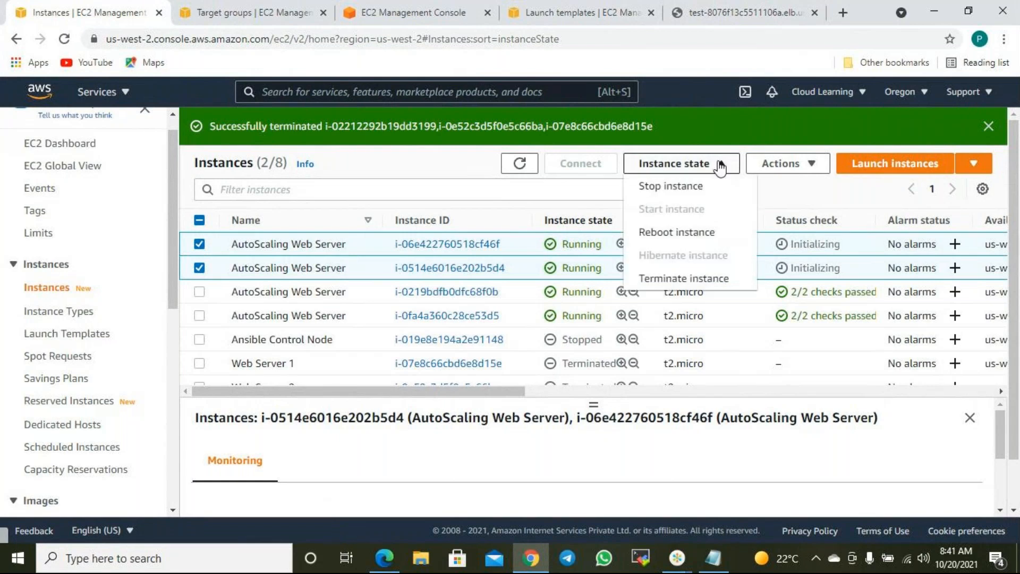
- Terminate the two selected instances and dismiss both termination success banners
left_click(702, 278)
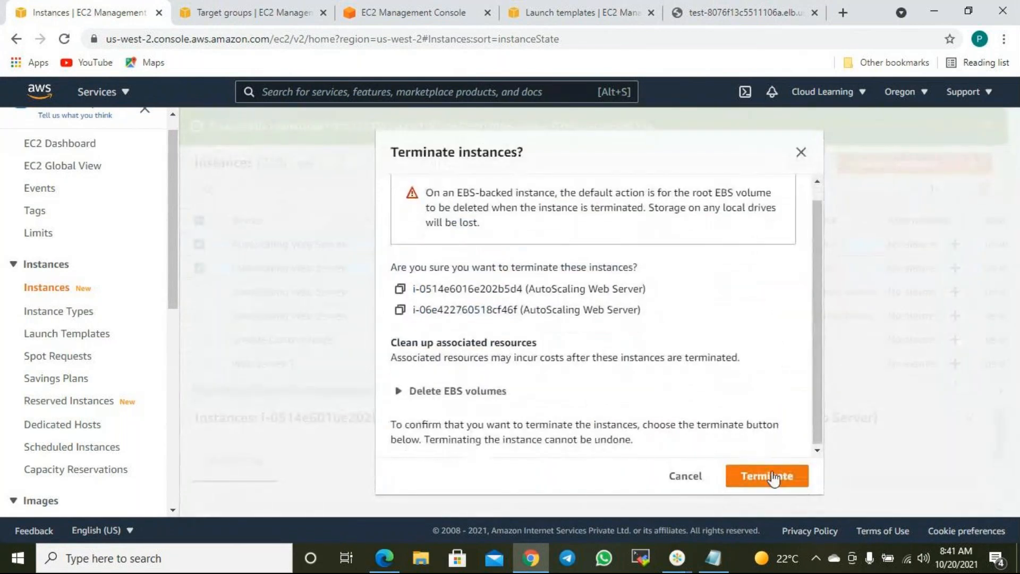
left_click(779, 475)
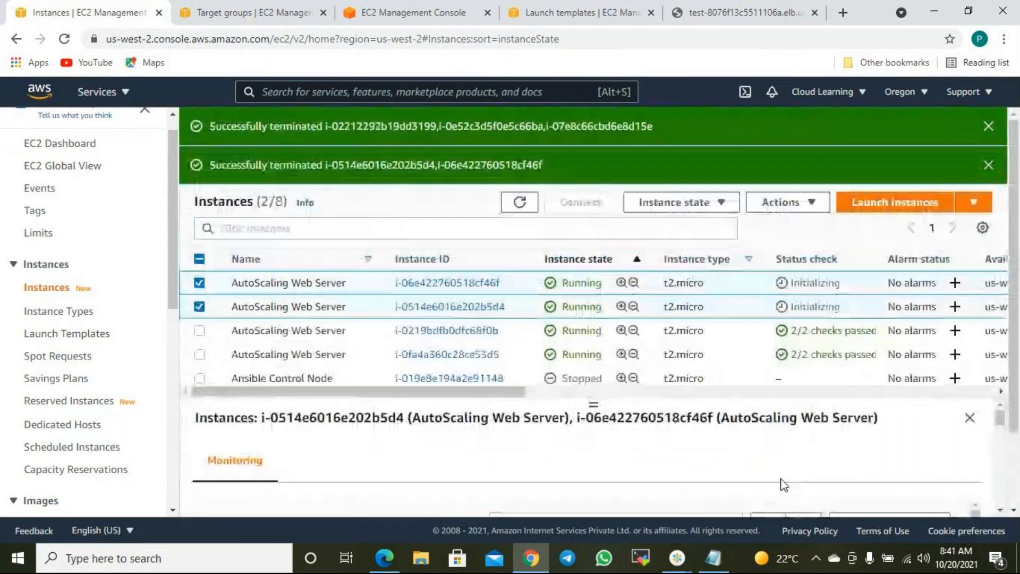
left_click(989, 164)
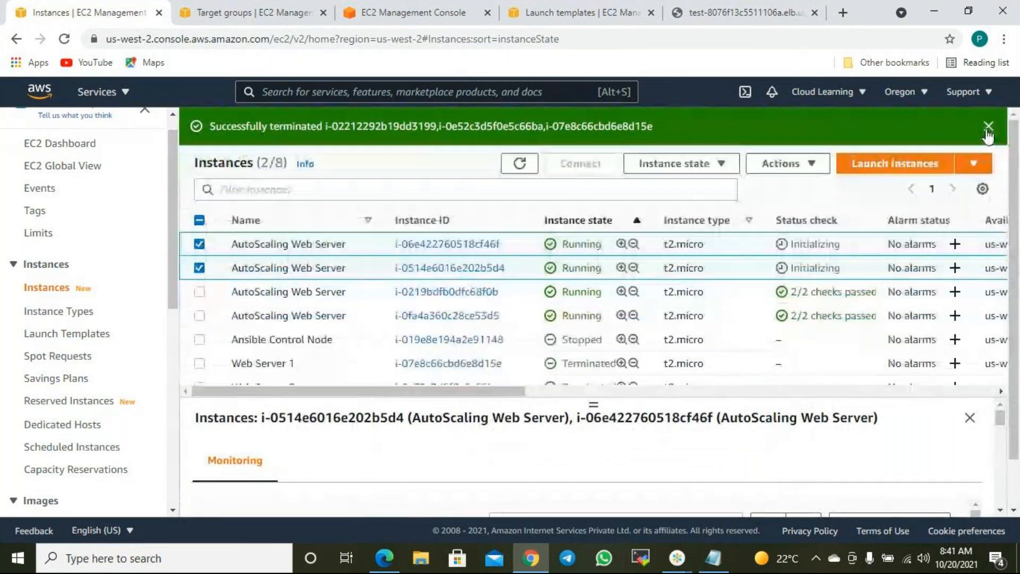
left_click(987, 129)
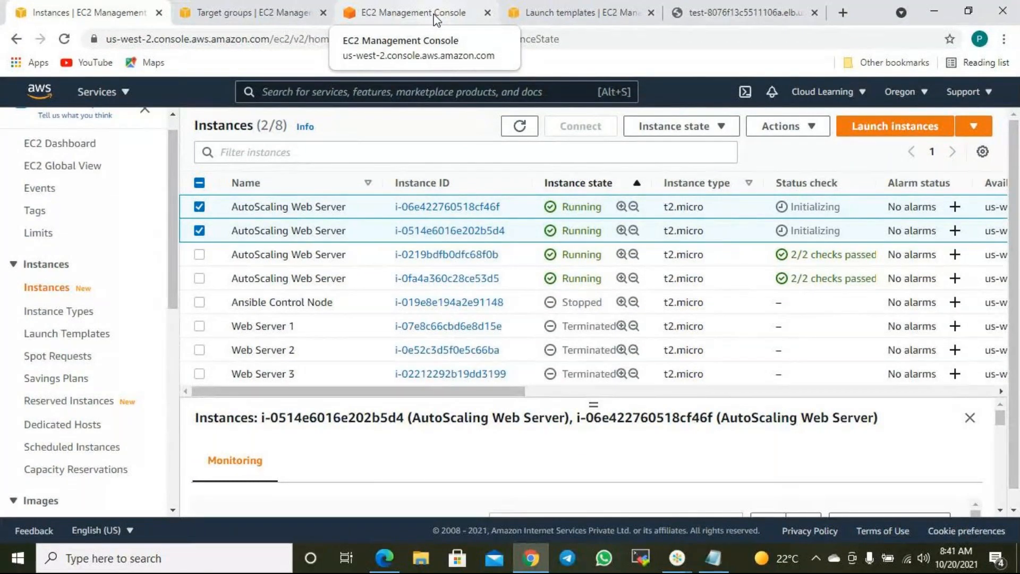
- Go to Auto Scaling groups and view CLASG's details: 4 instances, desired 4, minimum 1, maximum 8
left_click(257, 16)
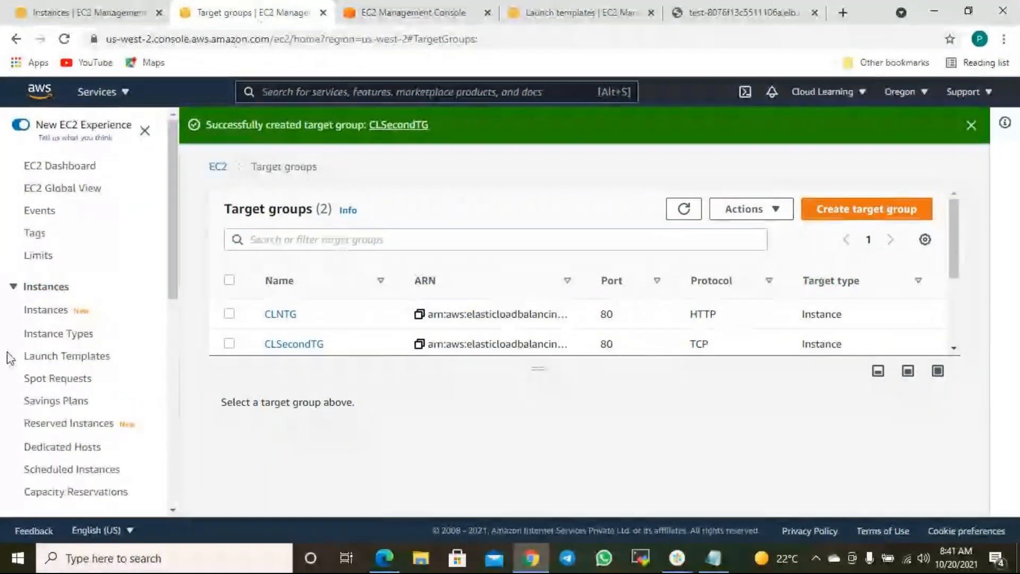
scroll(107, 412, "down", 9)
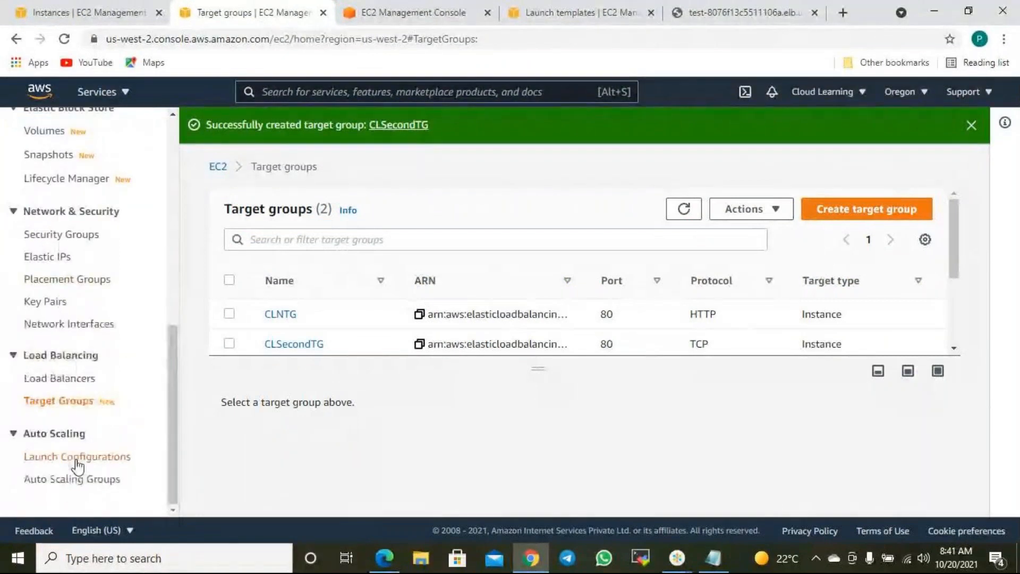
left_click(79, 479)
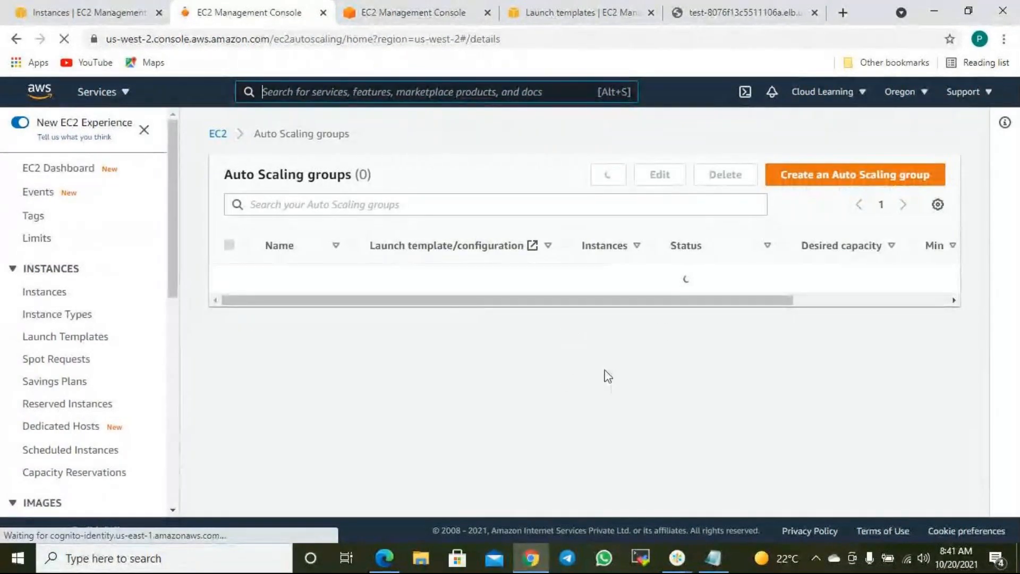
left_click(229, 278)
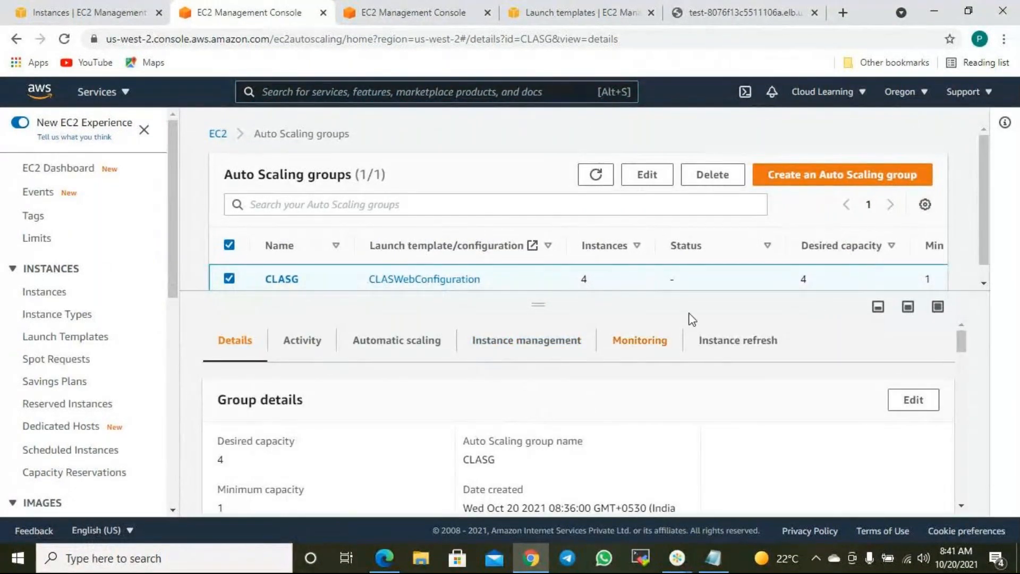
scroll(683, 353, "down", 4)
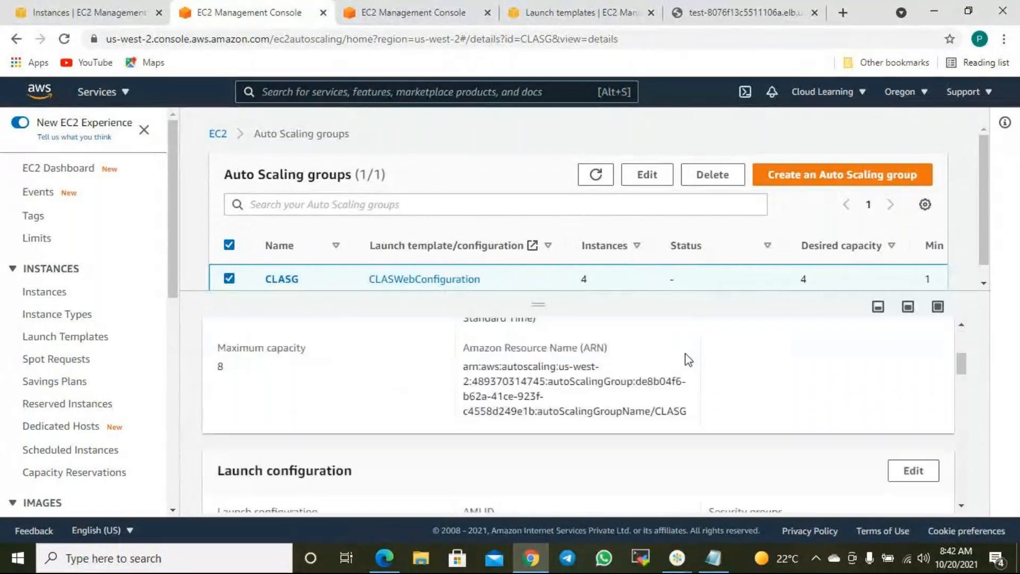
scroll(674, 380, "up", 3)
scroll(653, 383, "down", 3)
scroll(653, 384, "down", 3)
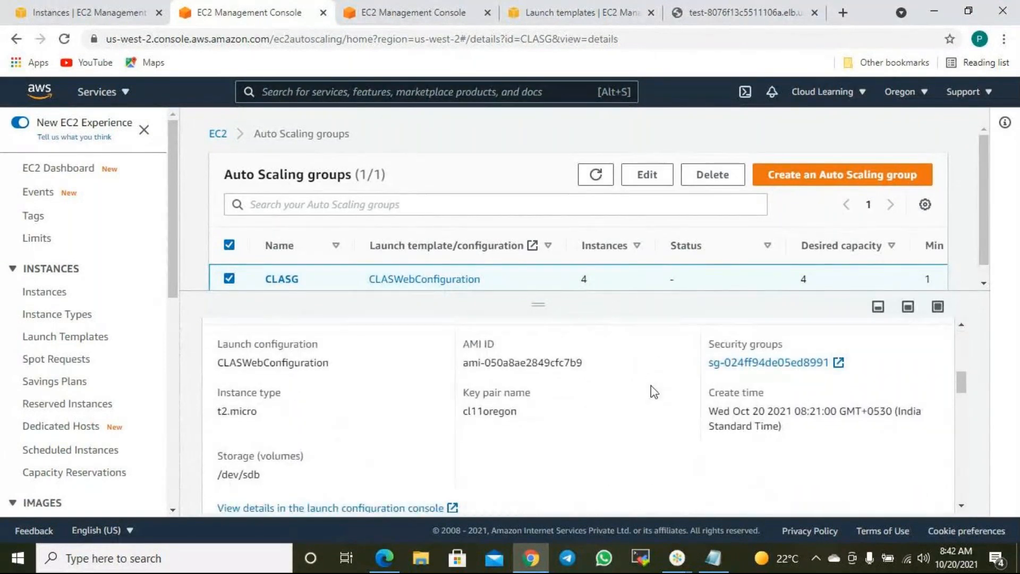
scroll(653, 392, "up", 6)
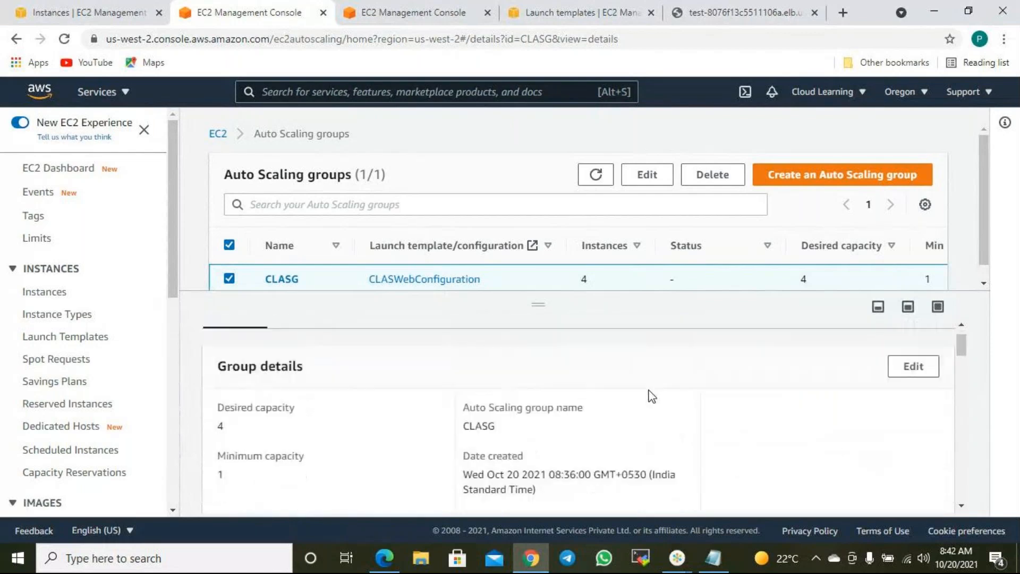
- Scroll through CLASG's Activity history, highlighting the cause text of the latest launch event
left_click(331, 348)
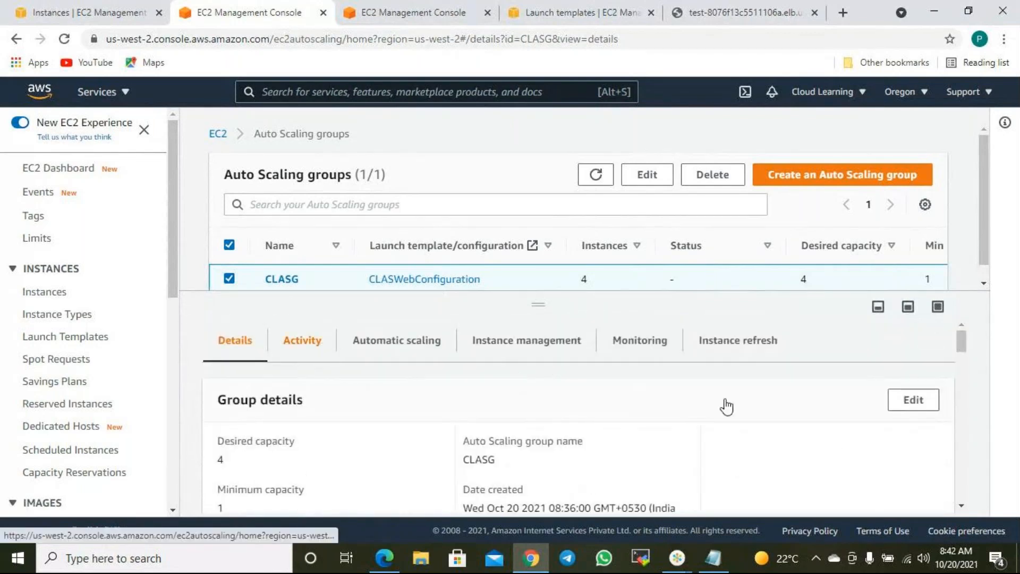
scroll(729, 407, "down", 5)
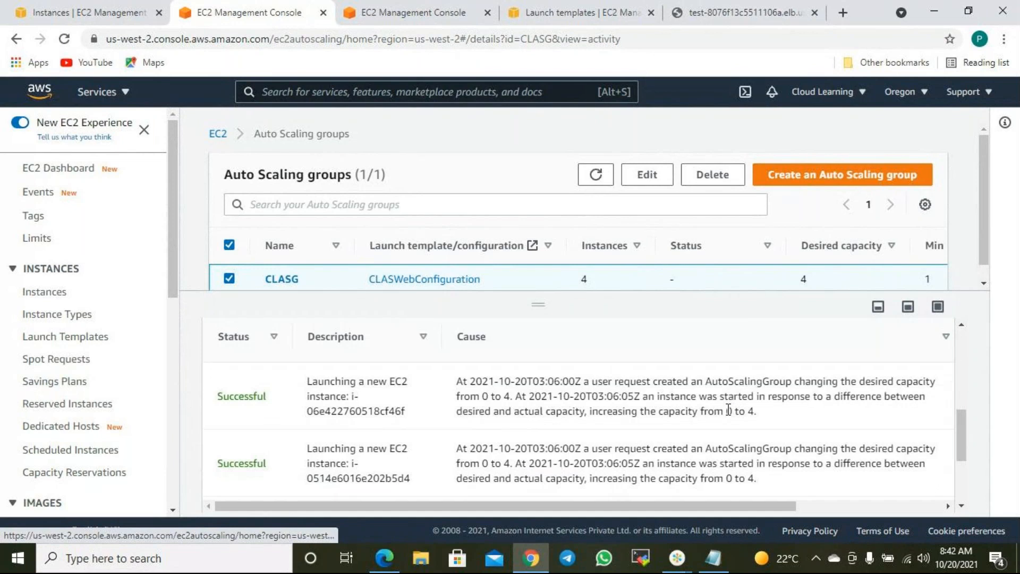
scroll(713, 416, "down", 3)
scroll(713, 416, "up", 3)
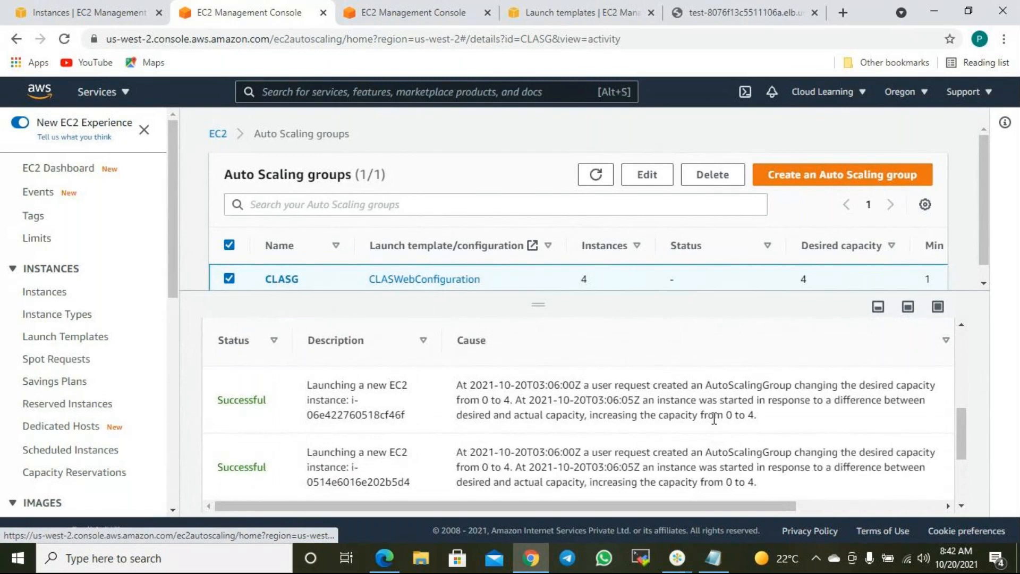
scroll(713, 418, "up", 2)
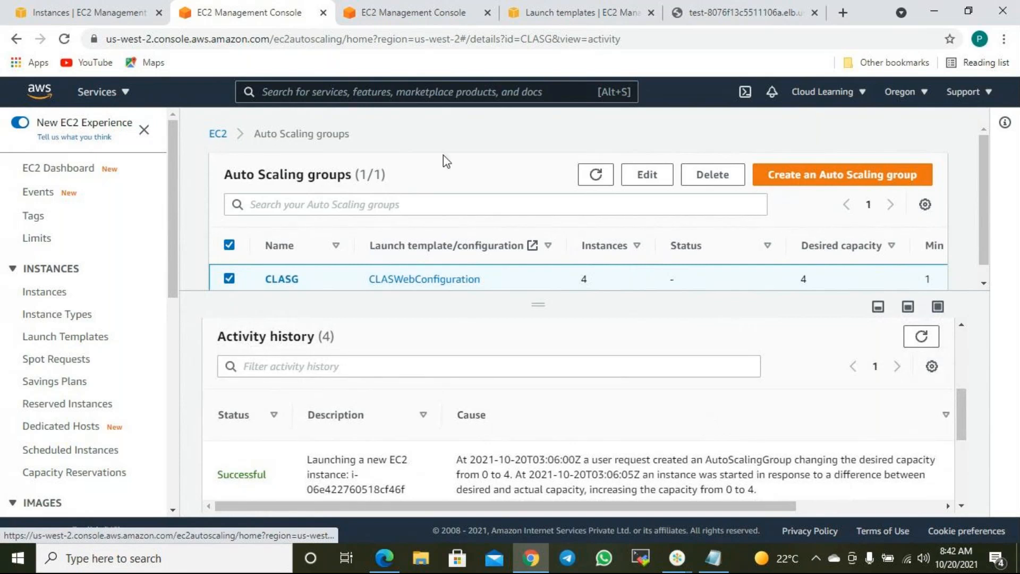
scroll(601, 385, "down", 4)
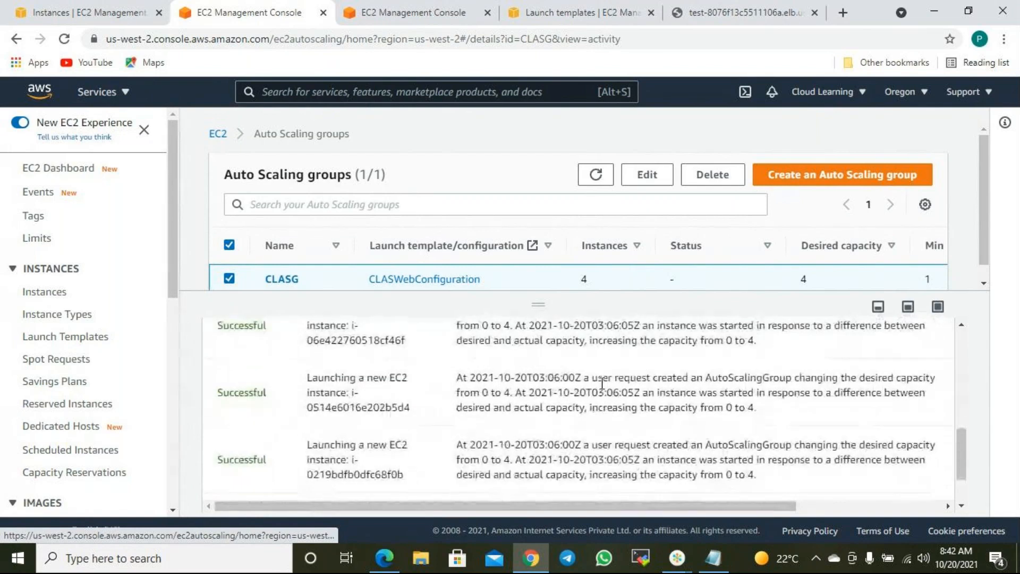
scroll(602, 383, "down", 2)
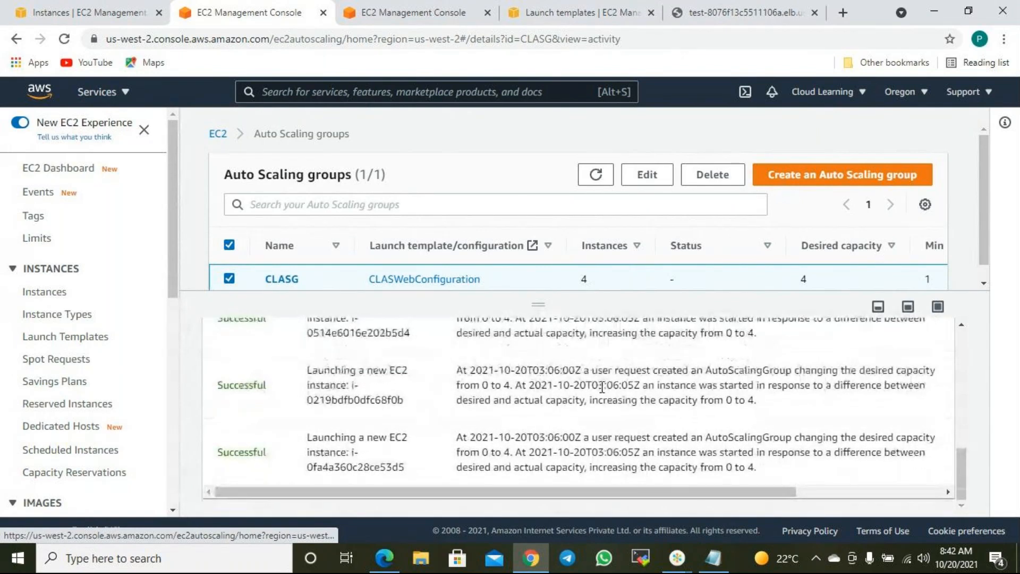
left_click_drag(761, 468, 635, 322)
scroll(668, 361, "up", 2)
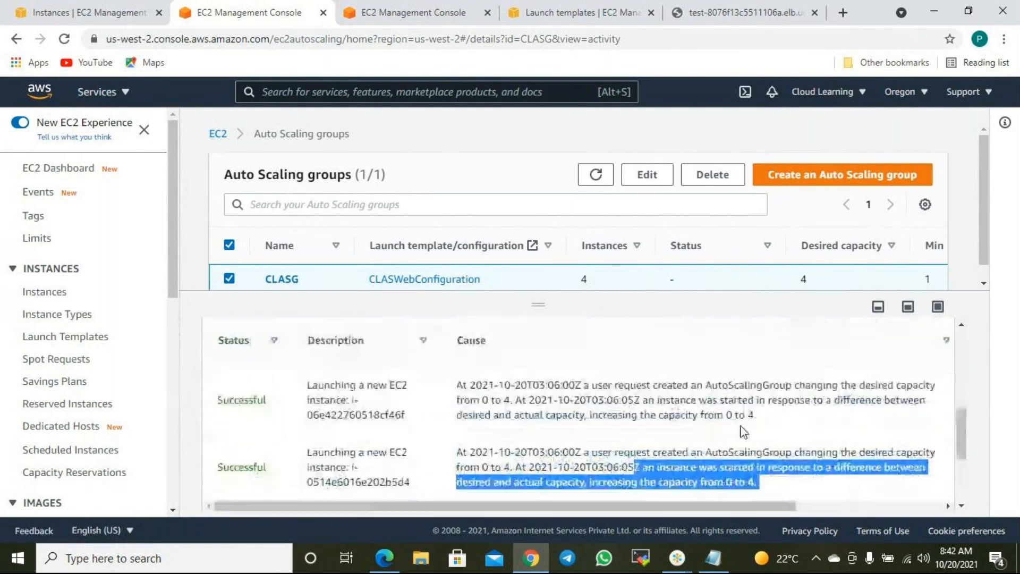
left_click(470, 414)
scroll(584, 412, "up", 1)
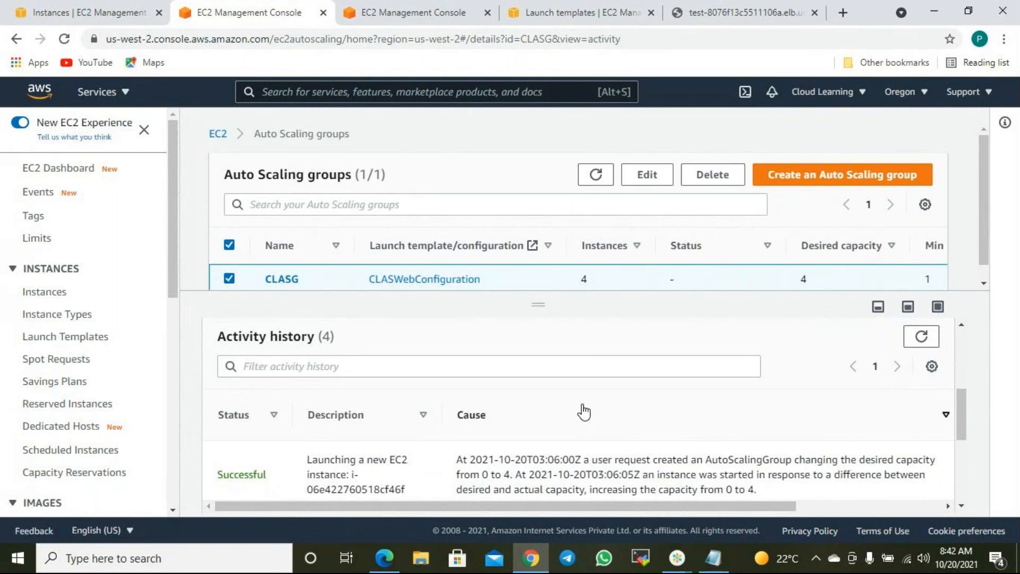
scroll(587, 415, "down", 1)
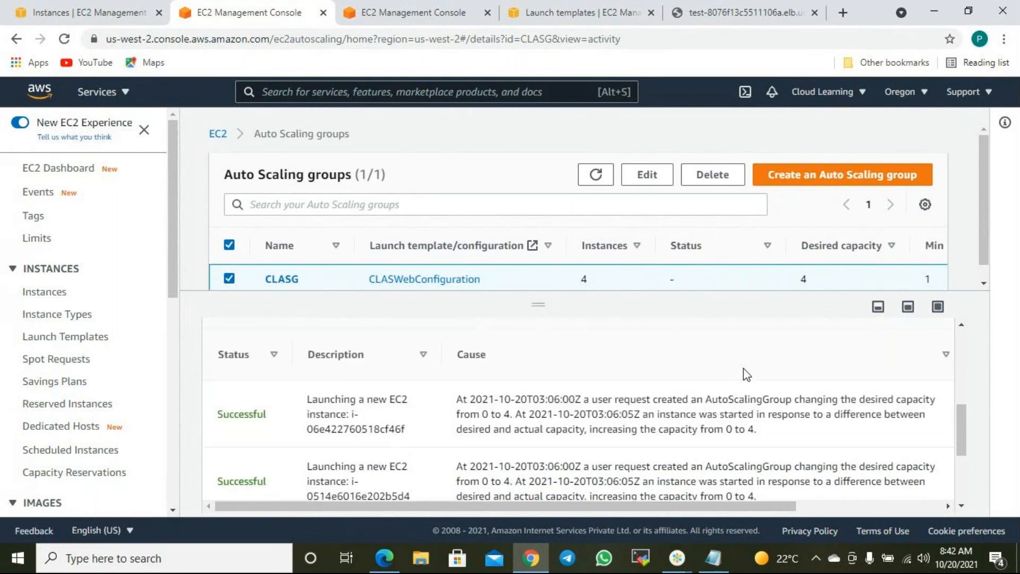
scroll(743, 368, "up", 2)
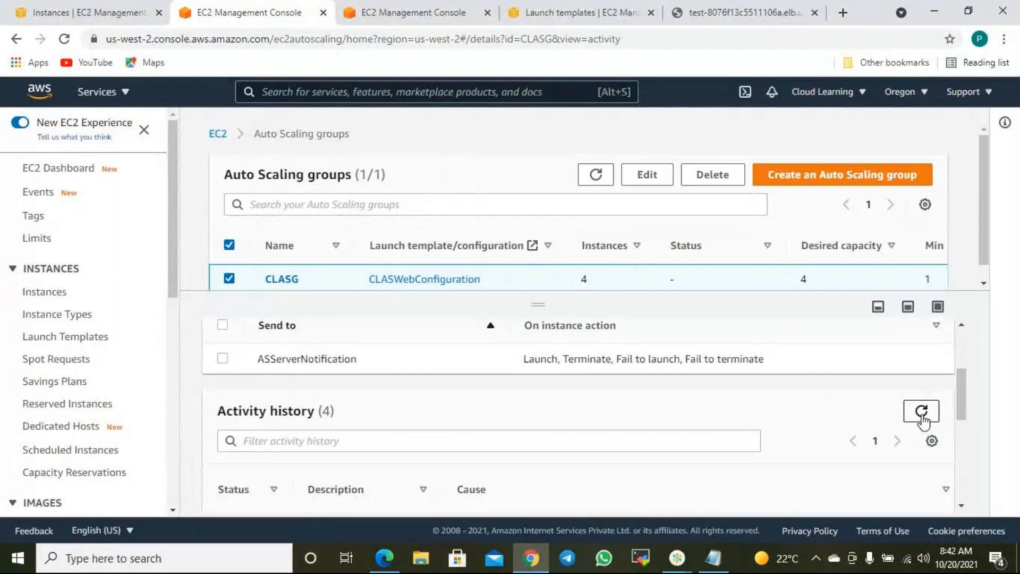
scroll(861, 437, "down", 3)
scroll(863, 430, "up", 2)
- Reload CLASG's activity and read why the unhealthy instance was terminated and a replacement started
left_click(921, 336)
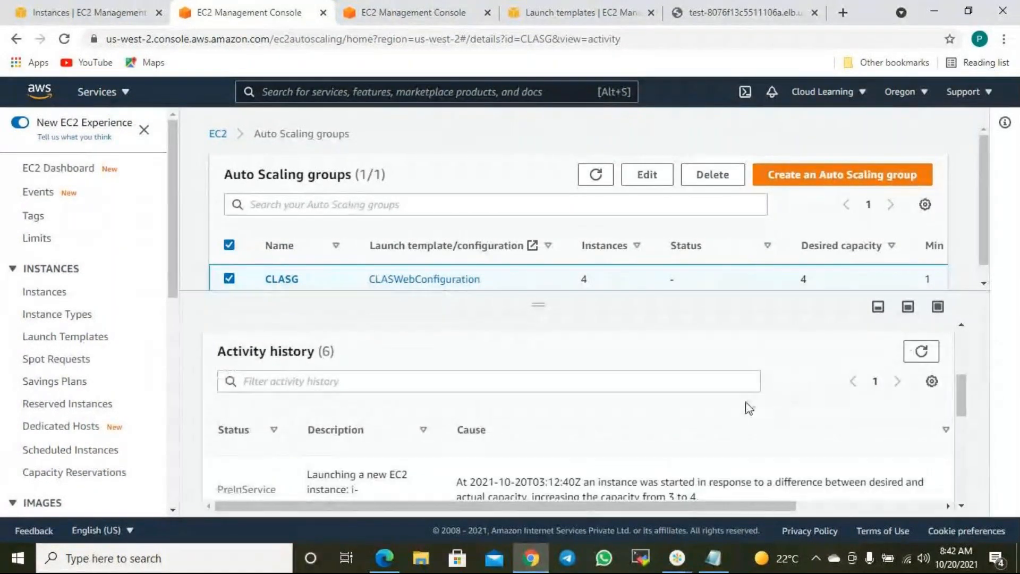
scroll(749, 408, "down", 3)
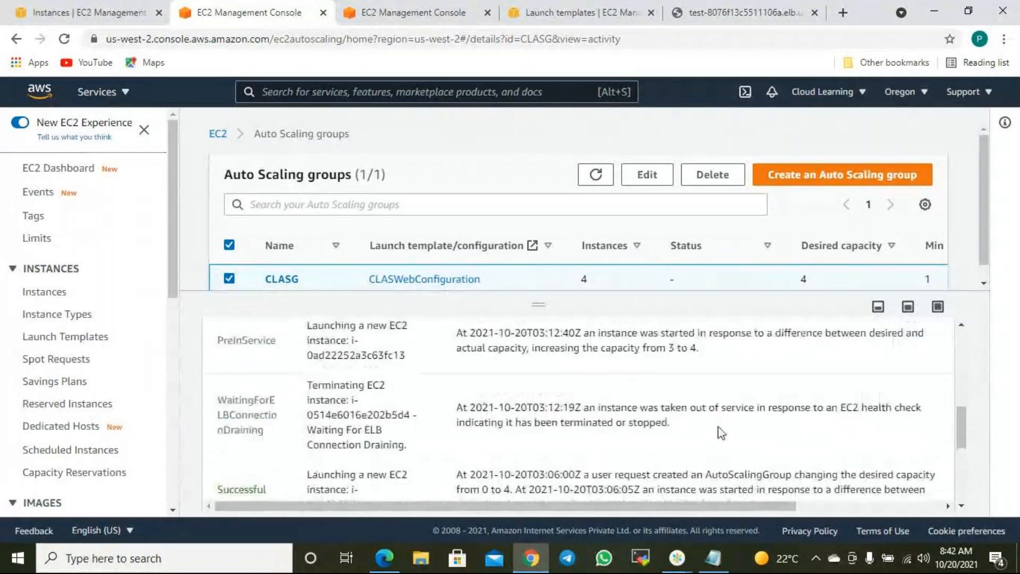
mouse_move(614, 409)
left_mouse_down()
mouse_move(765, 421)
mouse_move(813, 401)
mouse_move(912, 413)
left_mouse_up()
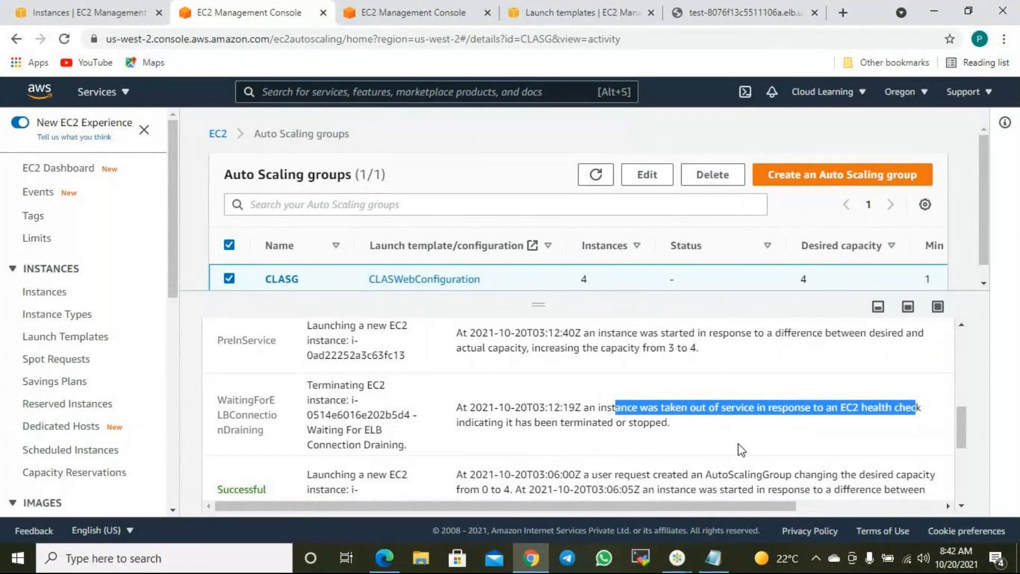
left_click(605, 446)
left_click_drag(527, 425, 631, 423)
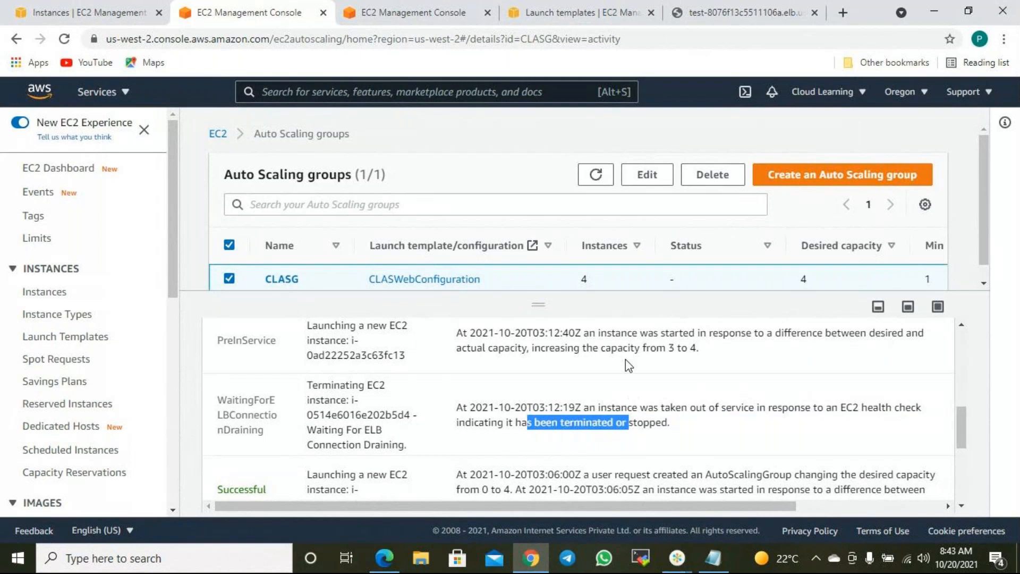
scroll(689, 399, "up", 3)
scroll(698, 428, "down", 3)
left_click_drag(688, 423, 619, 421)
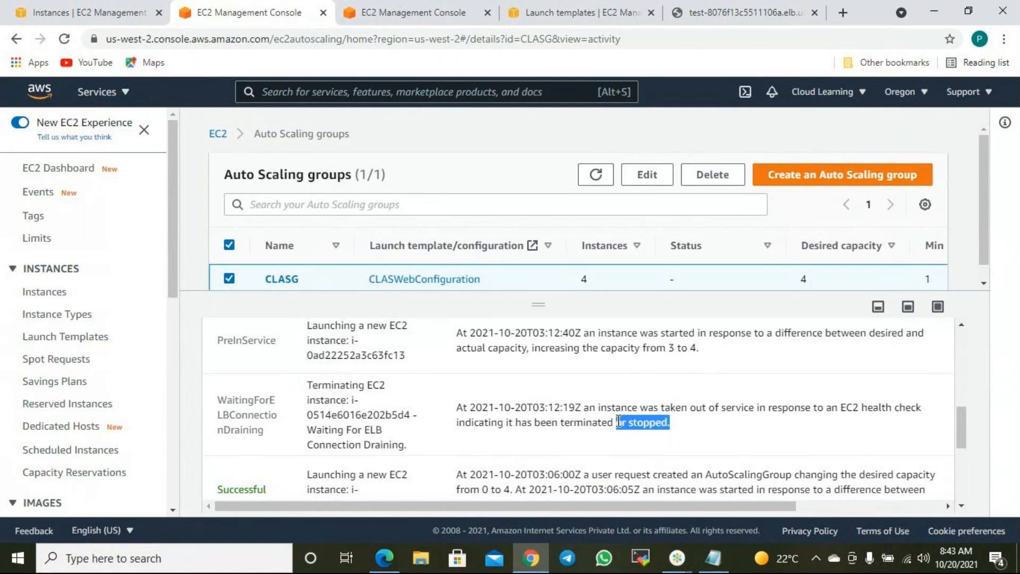
left_click_drag(612, 346, 765, 334)
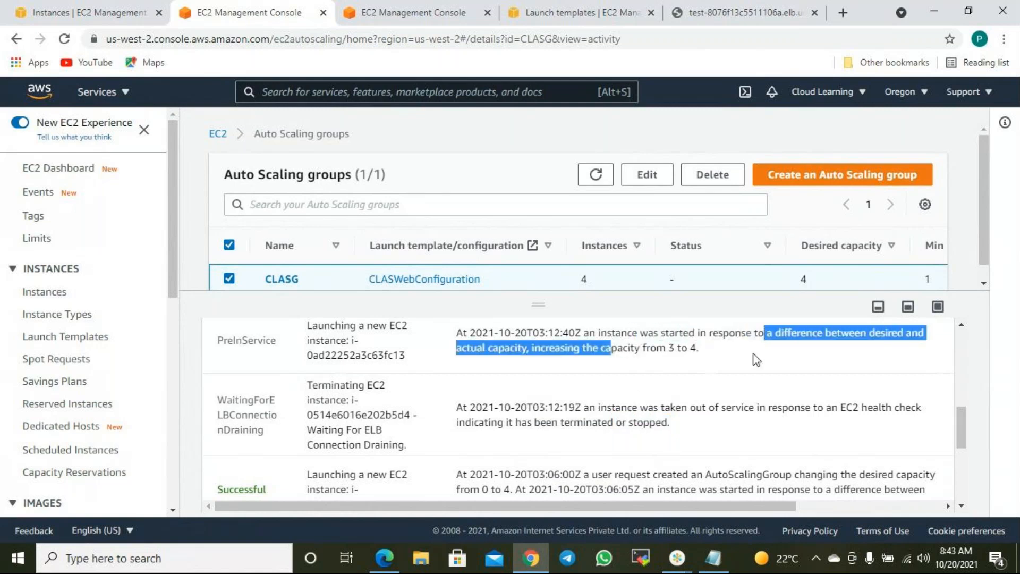
left_click(749, 367)
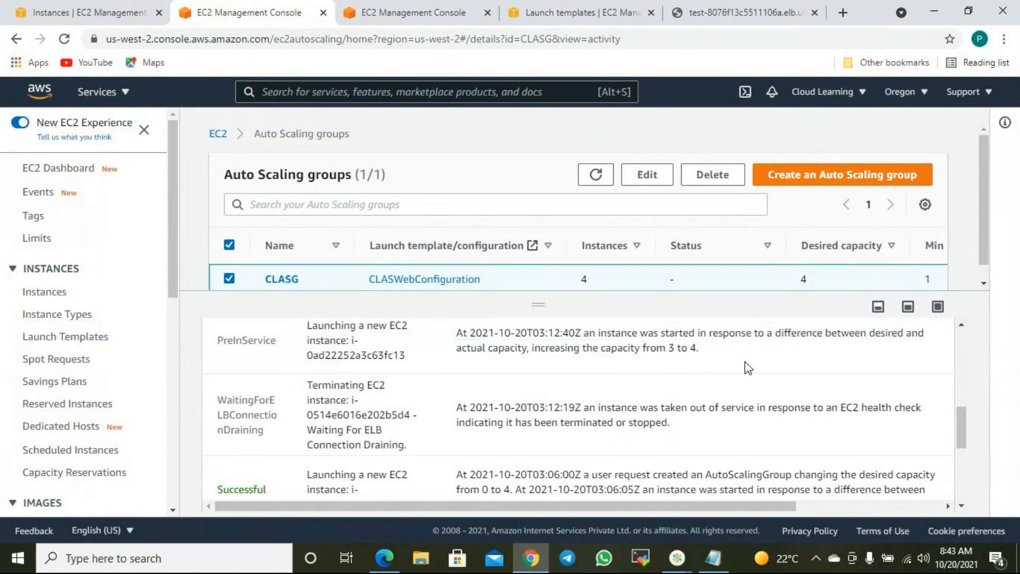
- Check the replacement launch raising capacity from 3 to 4, then view the EC2 instances list
scroll(749, 367, "up", 2)
left_click_drag(406, 428, 387, 428)
left_click(389, 447)
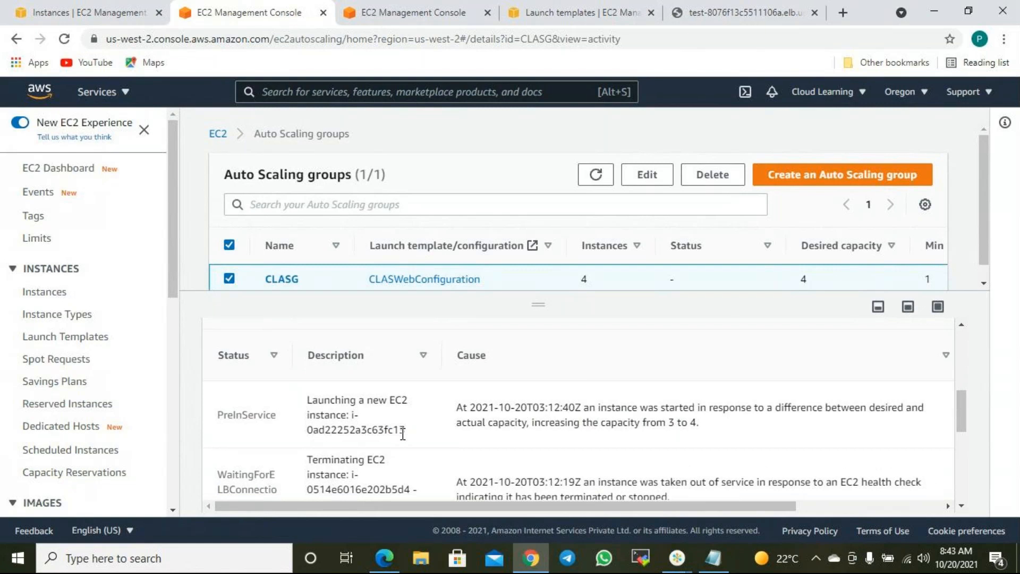
left_click_drag(665, 422, 680, 421)
scroll(703, 420, "down", 3)
scroll(752, 464, "down", 2)
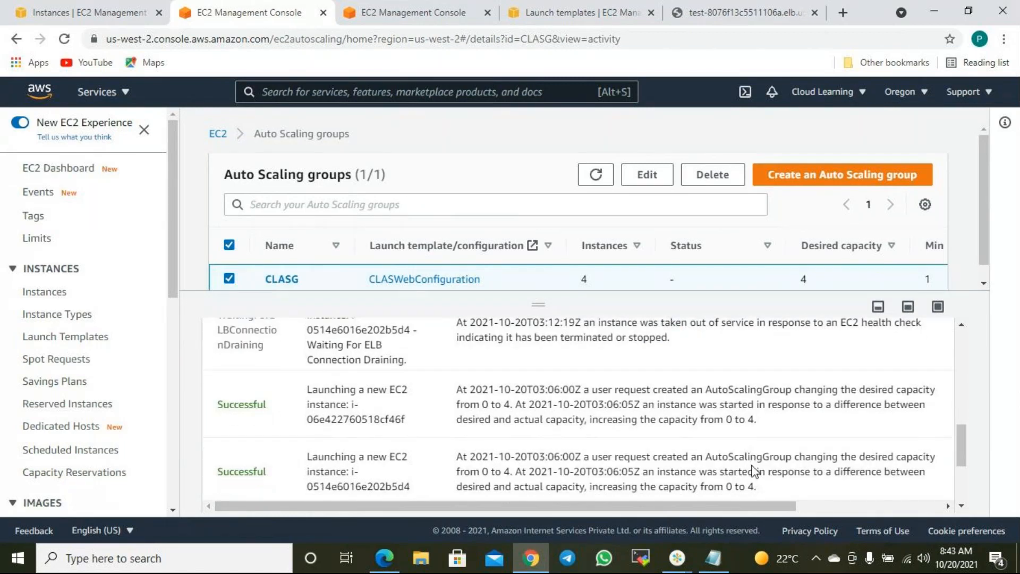
scroll(749, 457, "up", 3)
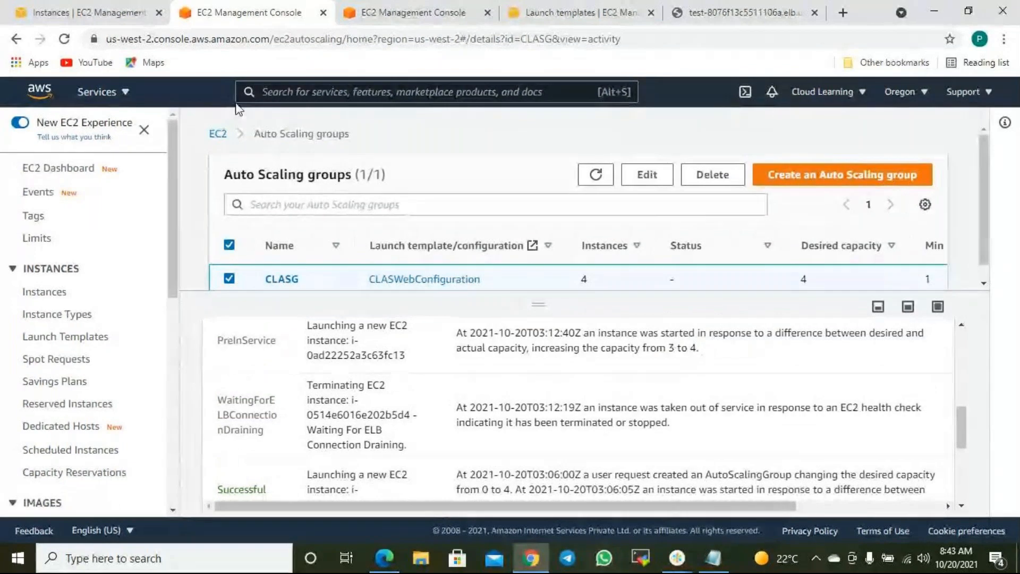
scroll(494, 420, "up", 3)
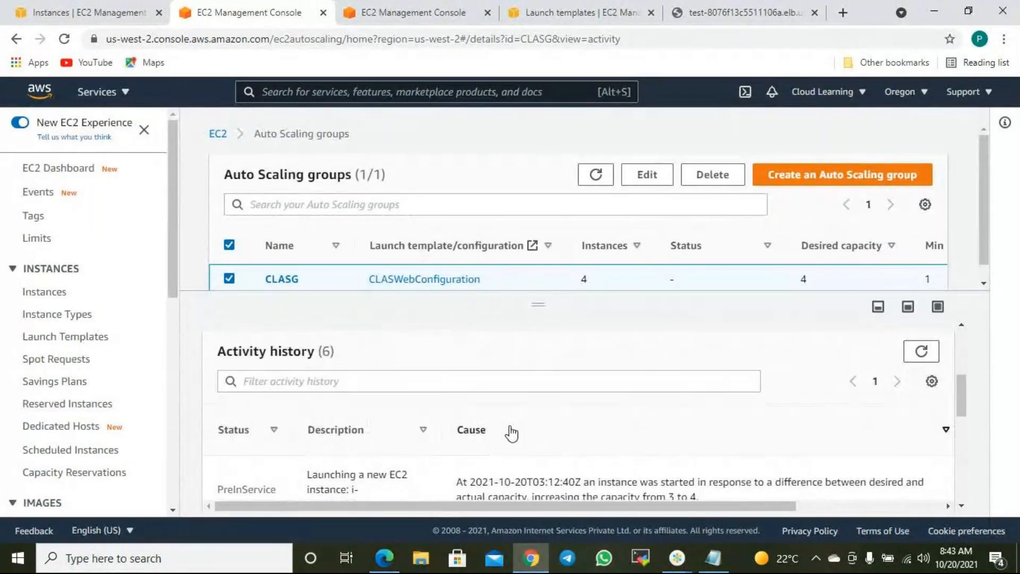
scroll(511, 433, "down", 2)
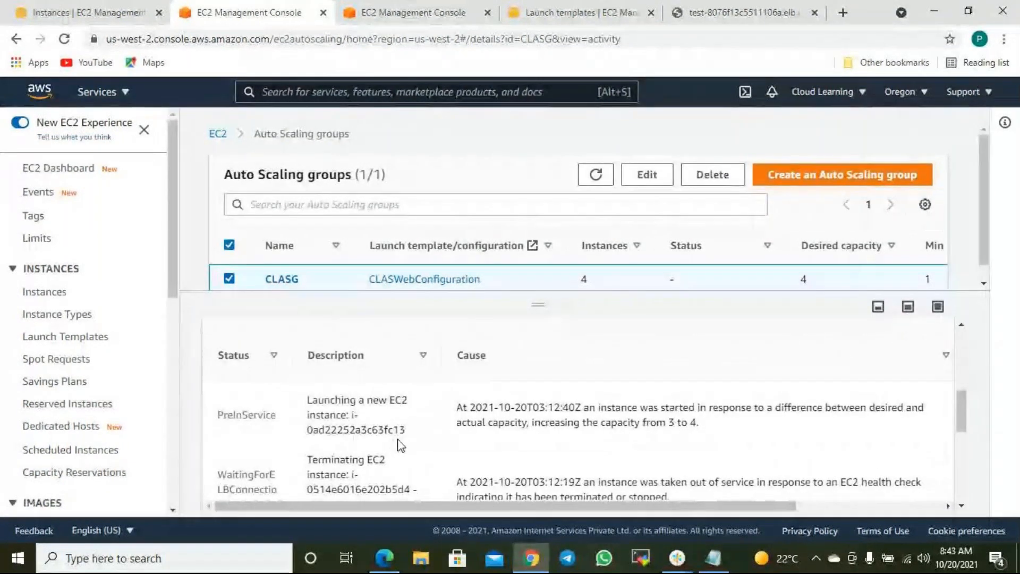
left_click(115, 16)
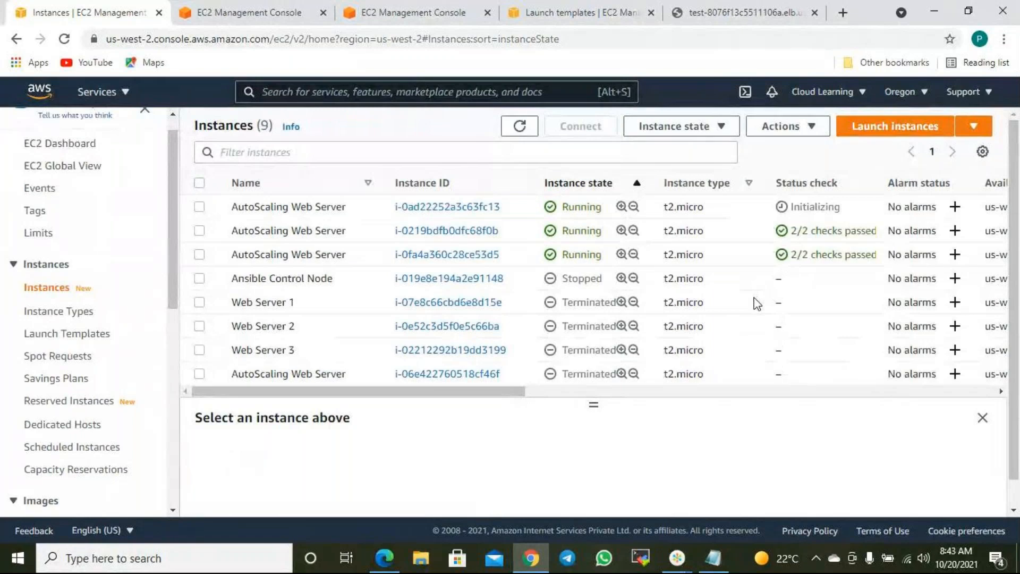
left_click(848, 207)
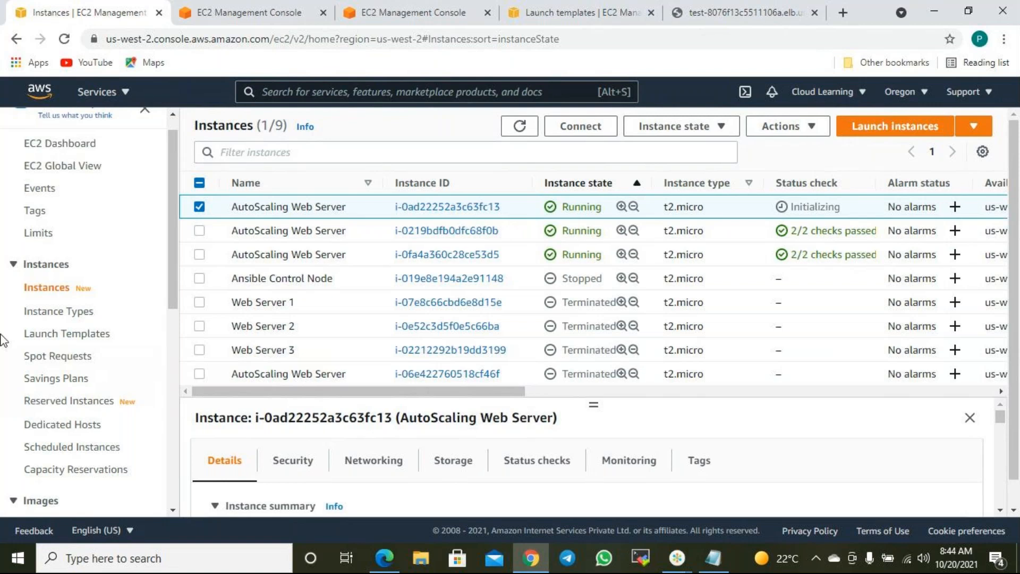
scroll(32, 351, "down", 8)
scroll(43, 367, "up", 7)
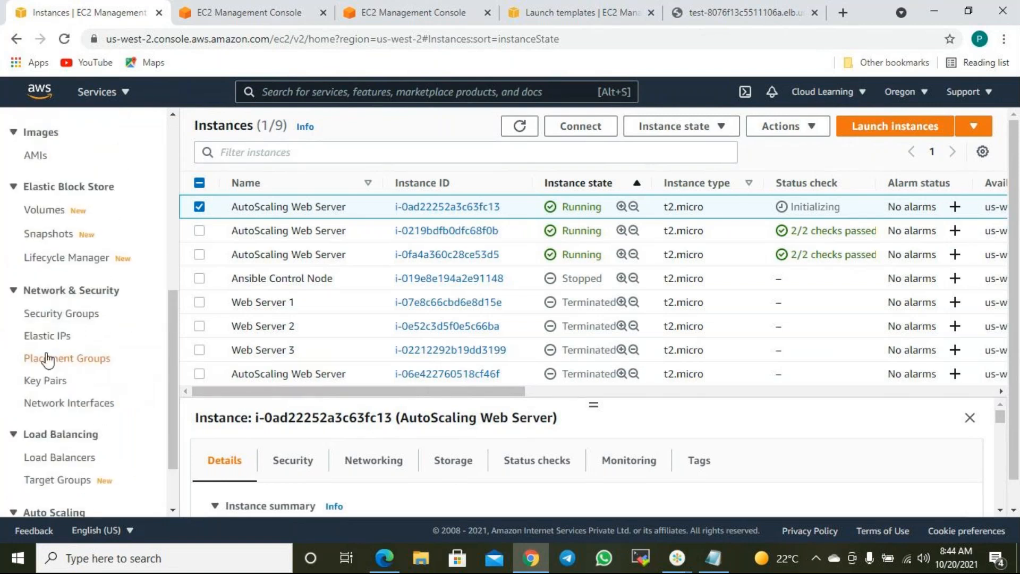
left_click(520, 126)
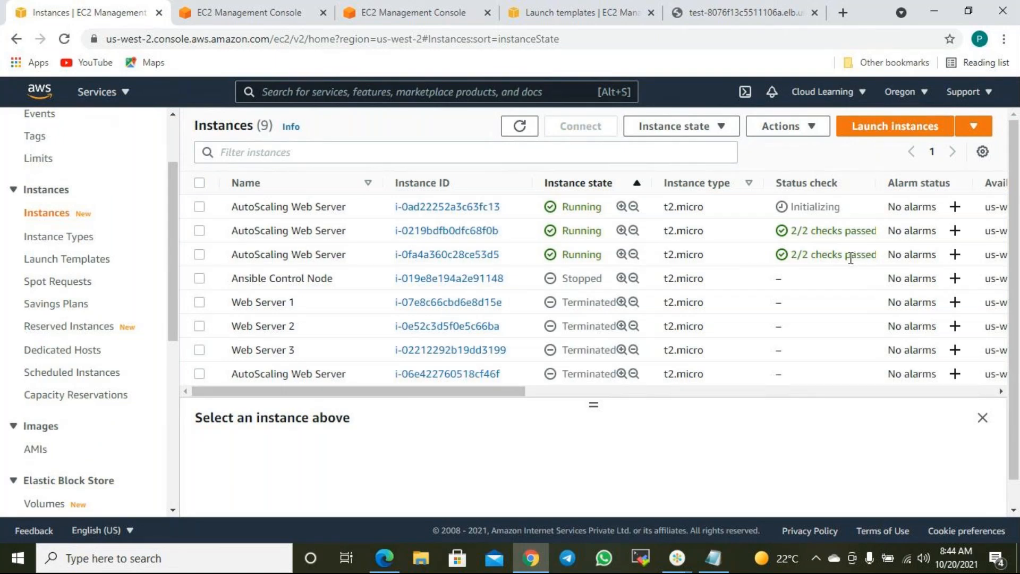
mouse_move(861, 261)
left_mouse_down()
mouse_move(824, 258)
mouse_move(817, 236)
mouse_move(851, 252)
left_mouse_up()
left_click(817, 237)
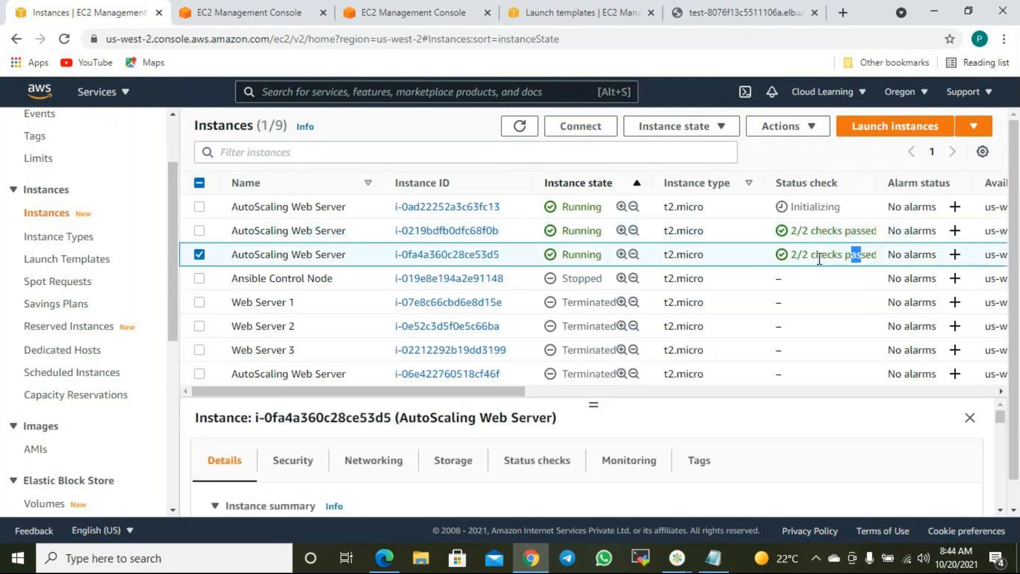
left_click(200, 255)
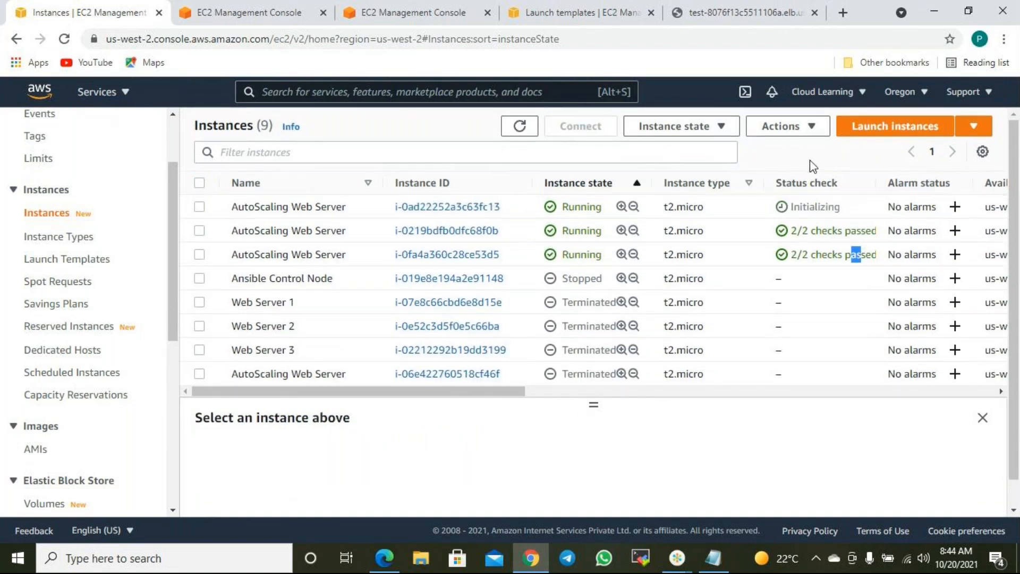
left_click(519, 128)
scroll(613, 311, "down", 1)
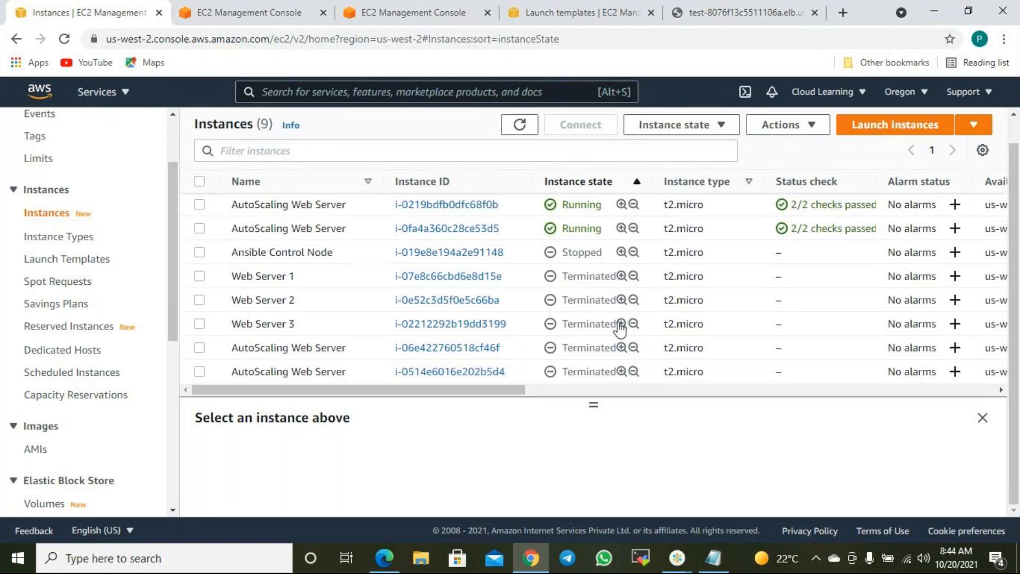
scroll(616, 318, "up", 1)
left_click(519, 127)
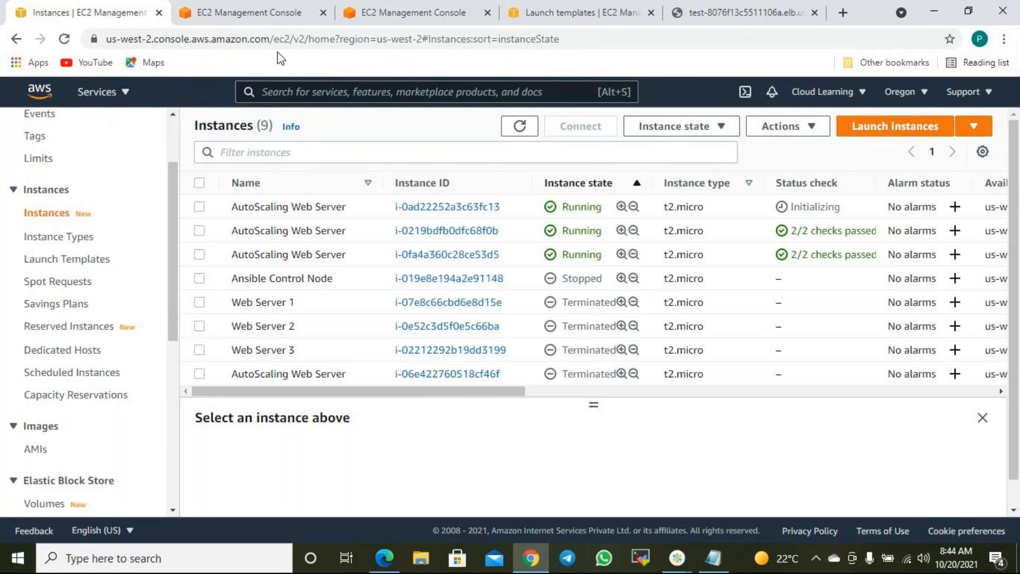
scroll(108, 198, "down", 7)
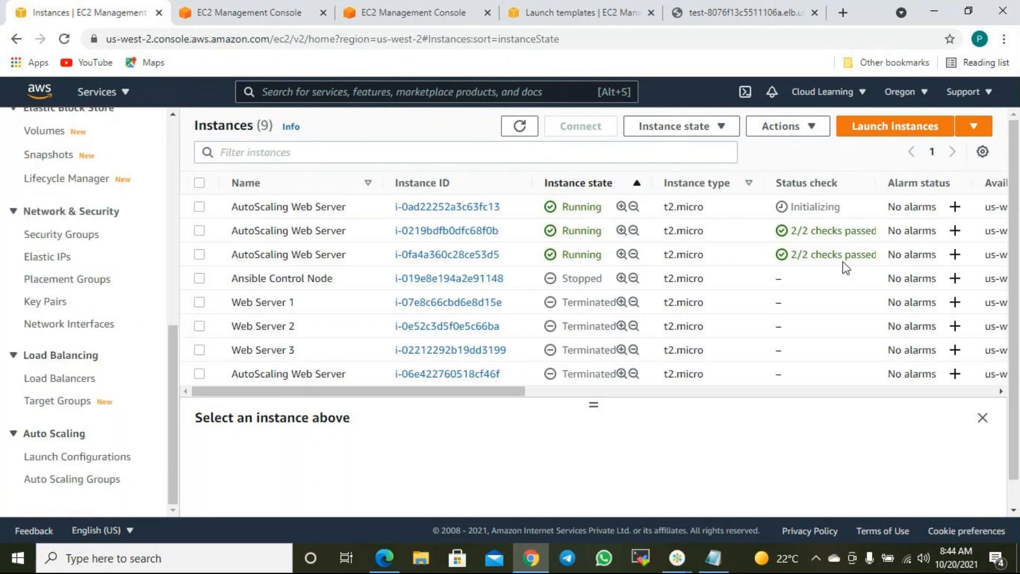
left_click_drag(856, 255, 799, 212)
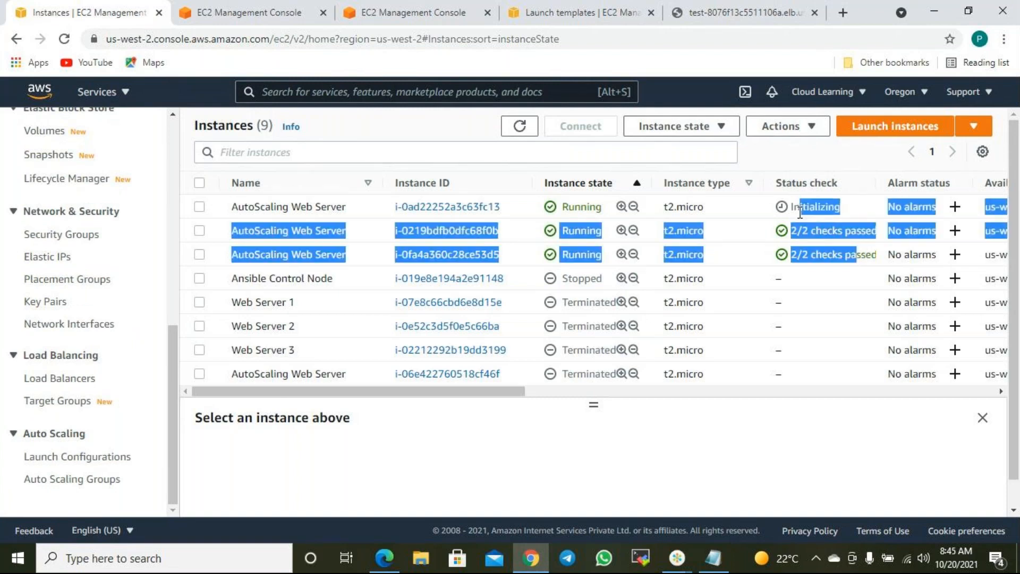
left_click(815, 253)
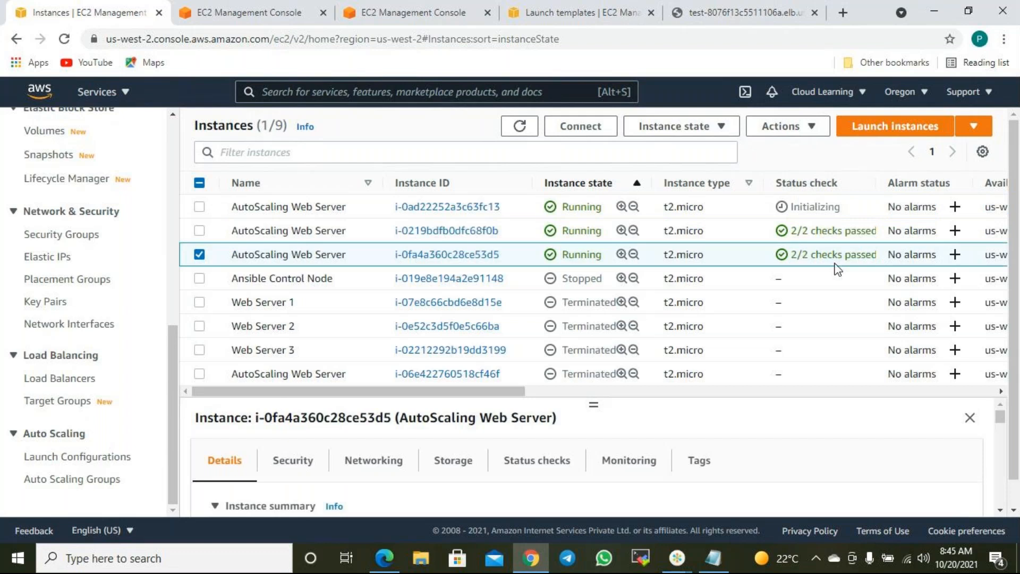
left_click_drag(866, 255, 829, 229)
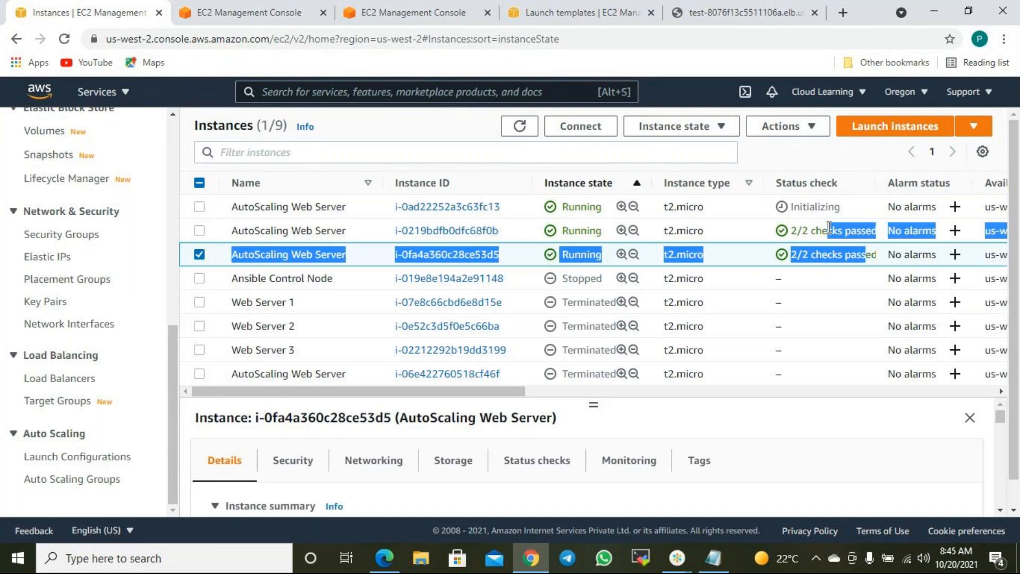
left_click(828, 240)
left_click_drag(831, 254, 818, 212)
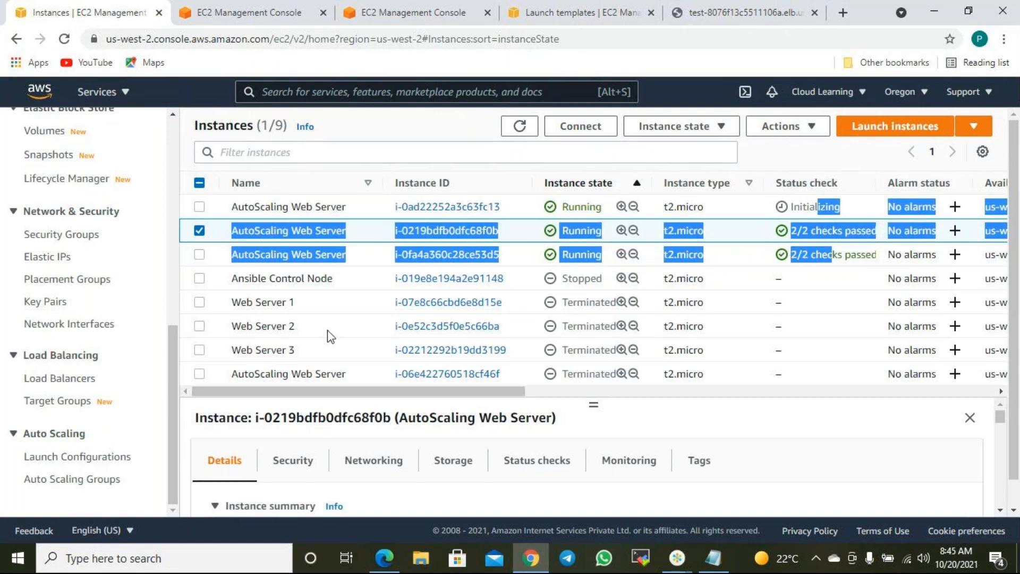
left_click(847, 464)
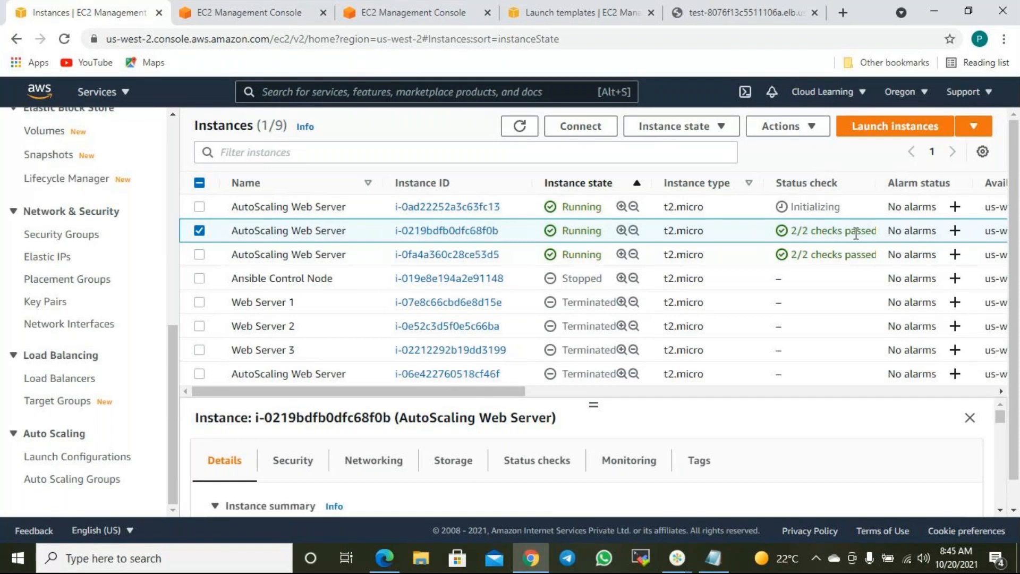
left_click_drag(860, 254, 819, 232)
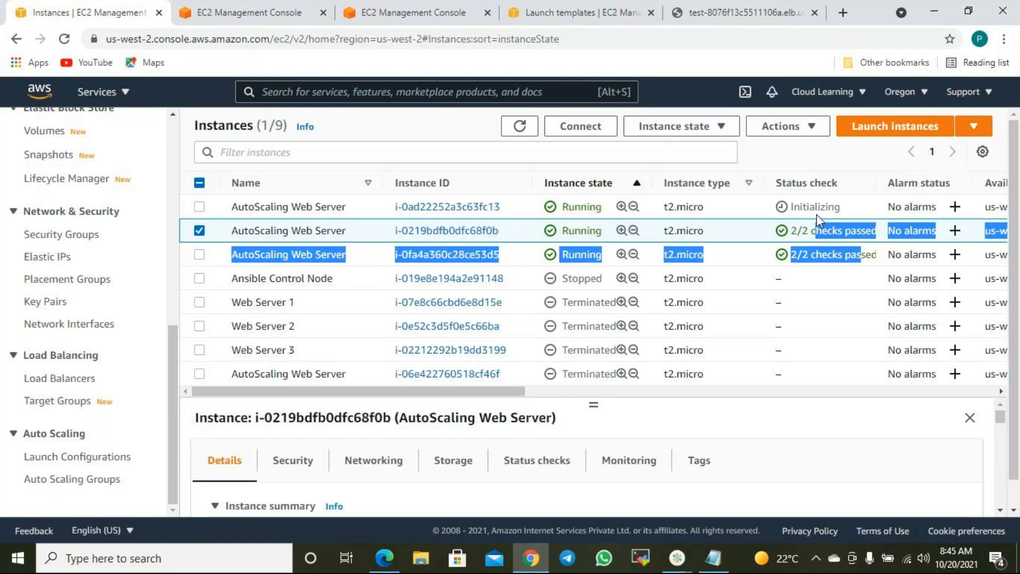
left_click(199, 230)
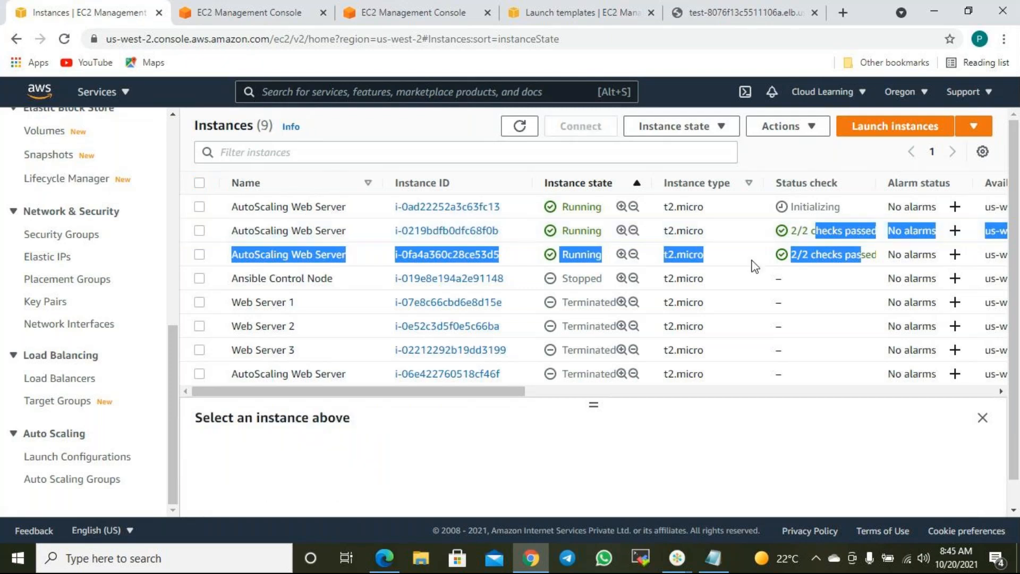
left_click(519, 127)
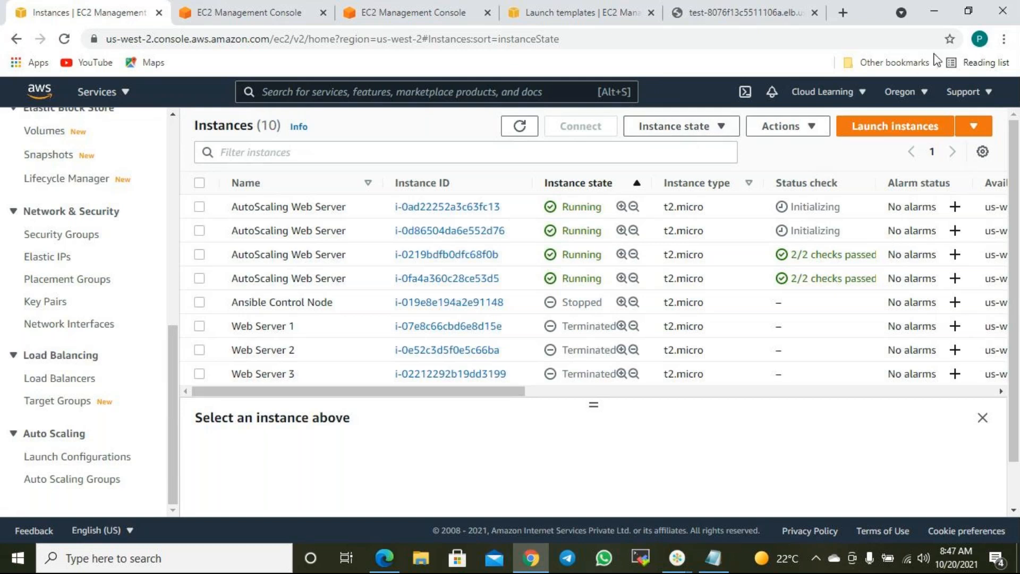
- Minimize Chrome to reveal the Notepad notes listing Launch Configuration and Auto Scaling Group
left_click(936, 11)
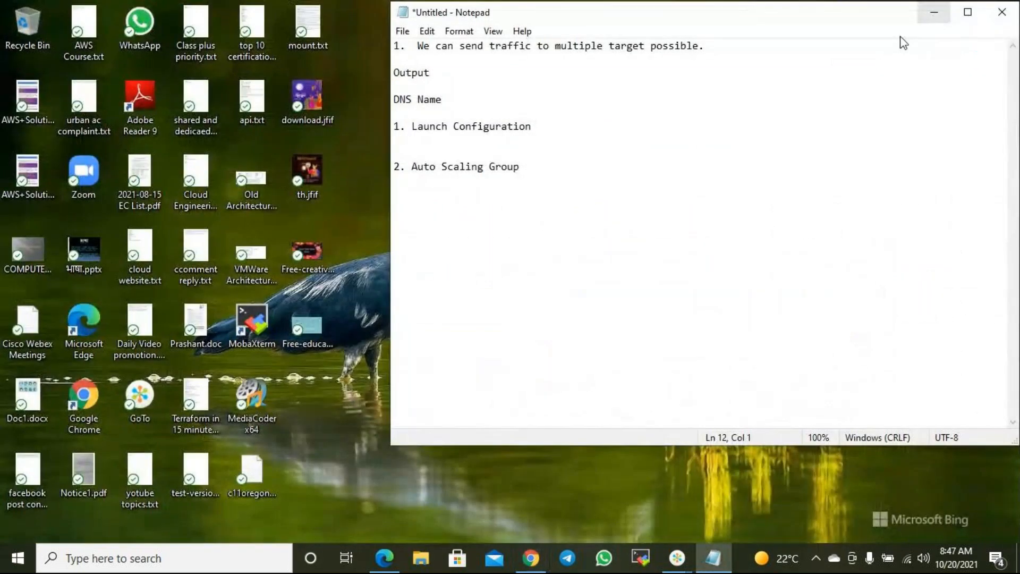
- Close Notepad without saving the unsaved notes
left_click(1014, 12)
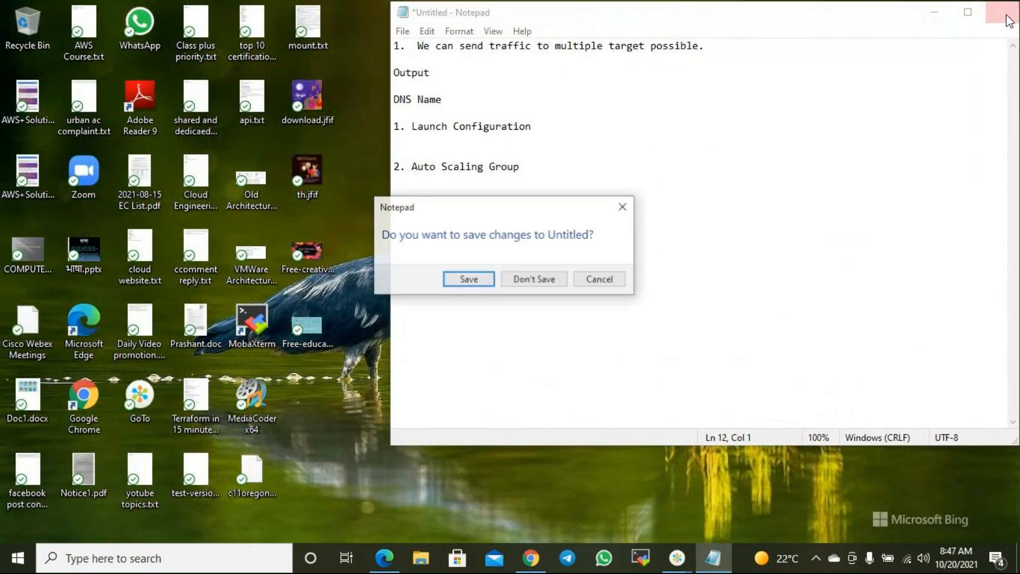
left_click(537, 280)
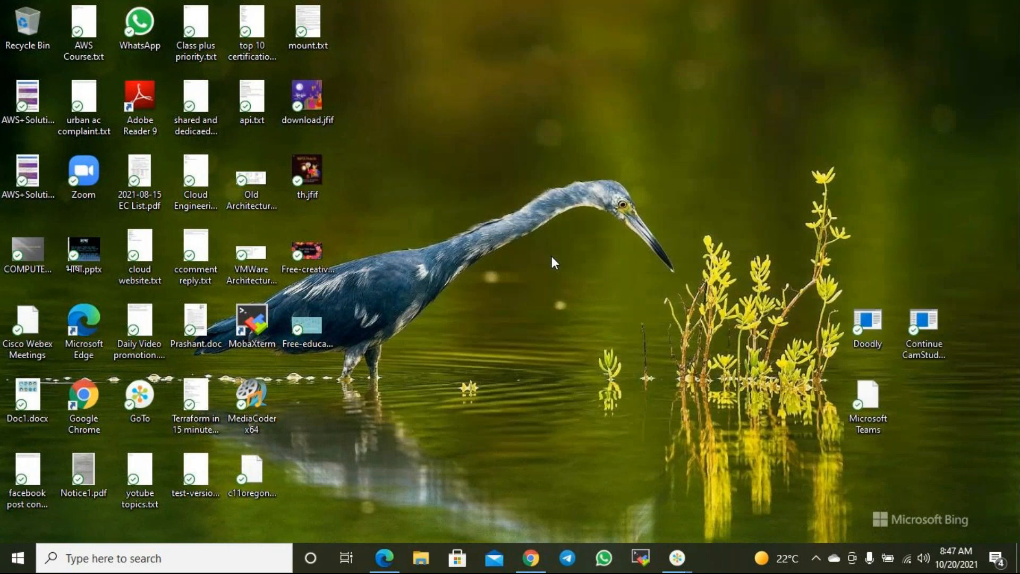
mouse_move(676, 556)
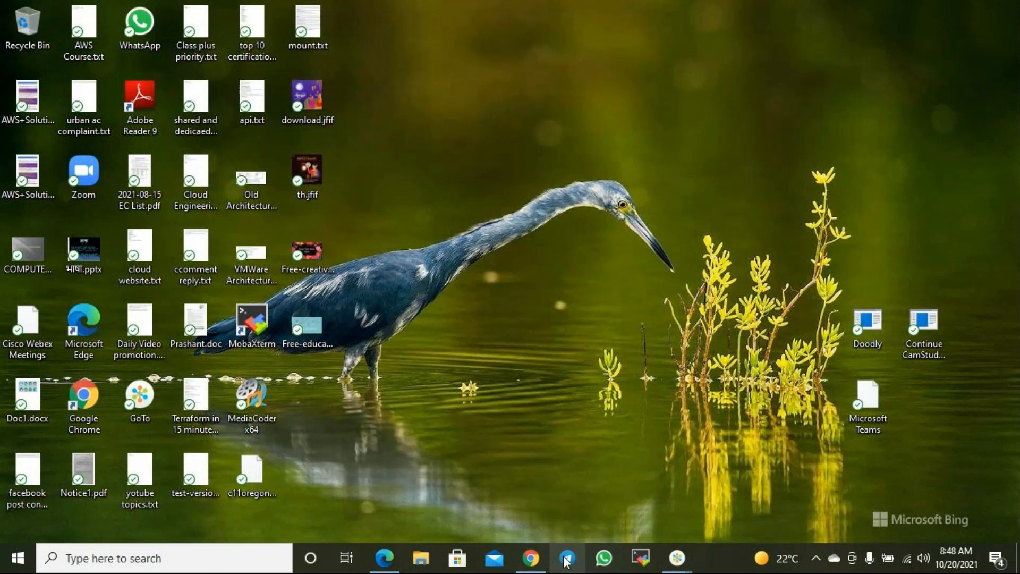
- Open a new InPrivate Edge window and go to aws.amazon.com
left_click(384, 558)
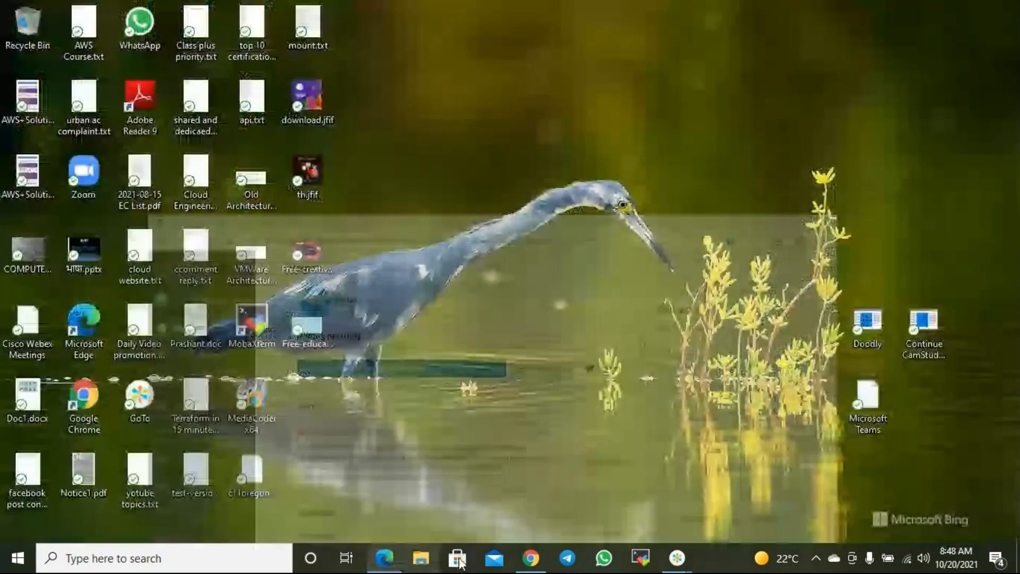
left_click(385, 558)
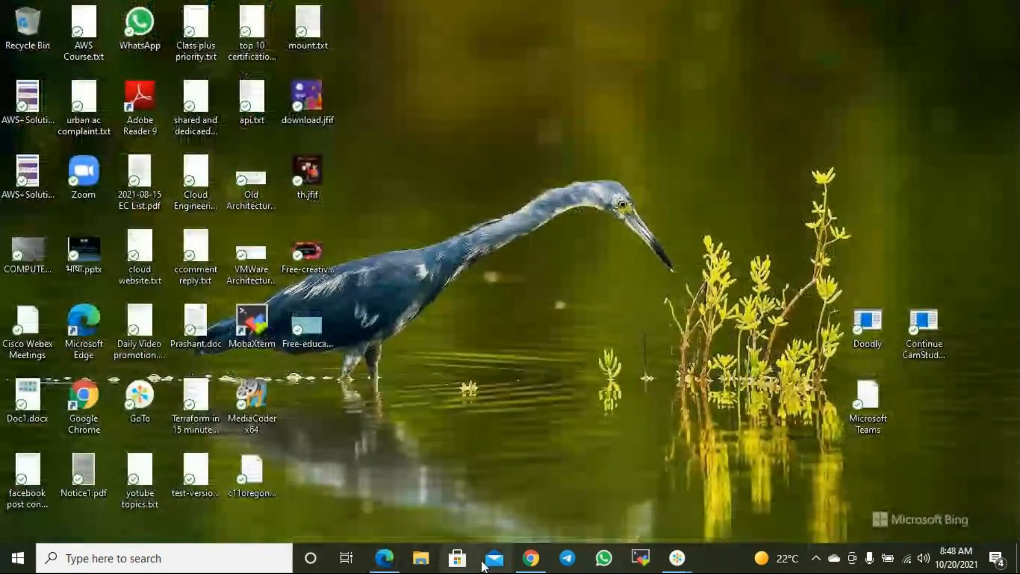
left_click(384, 558)
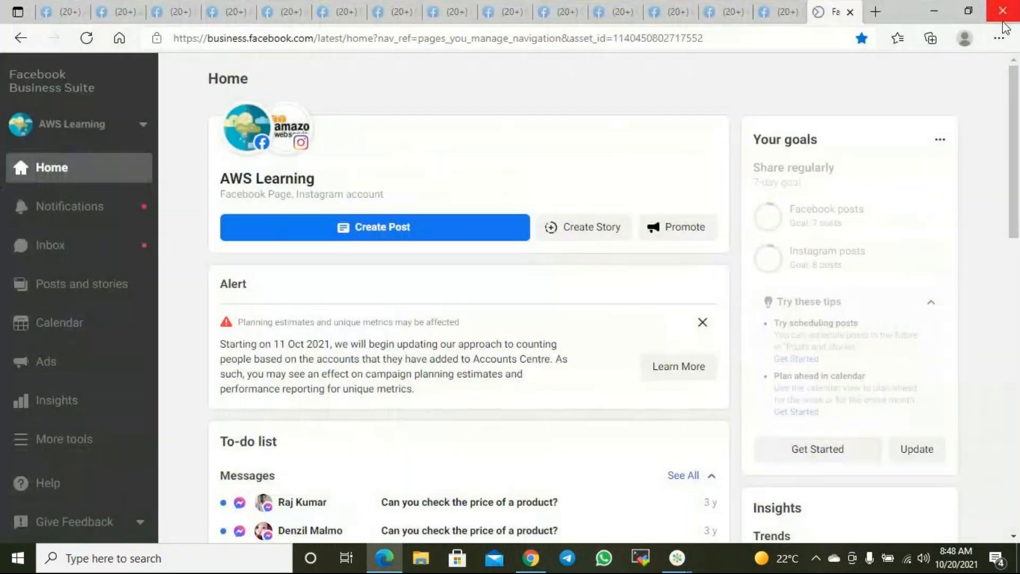
left_click(998, 38)
left_click(886, 112)
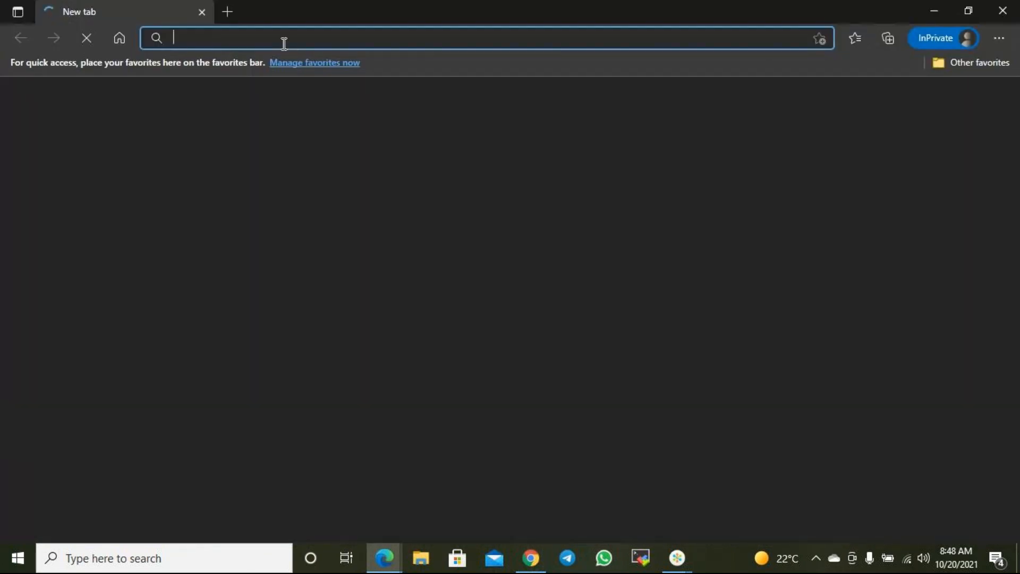
type("aws.amazon.com")
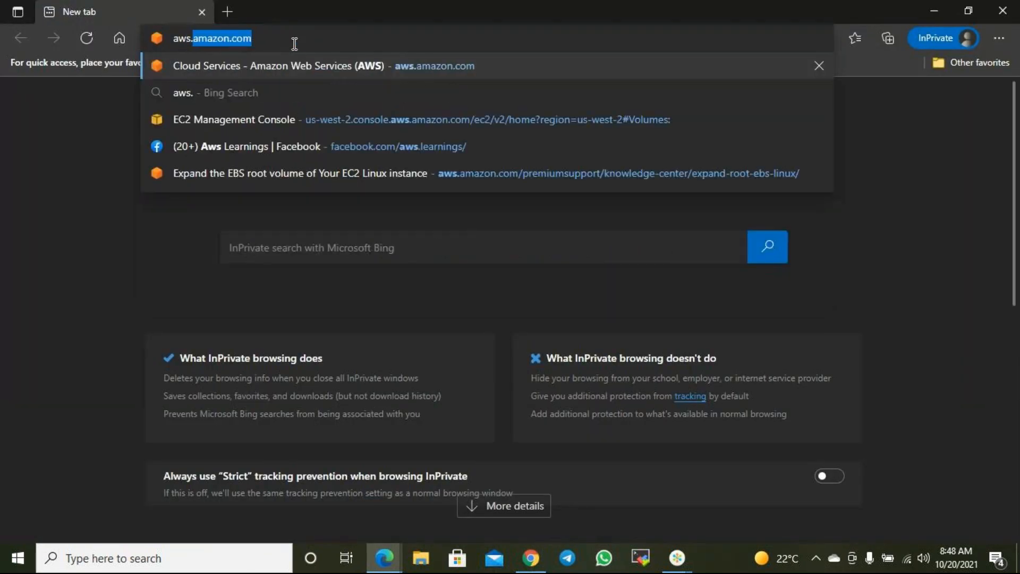
key("Return")
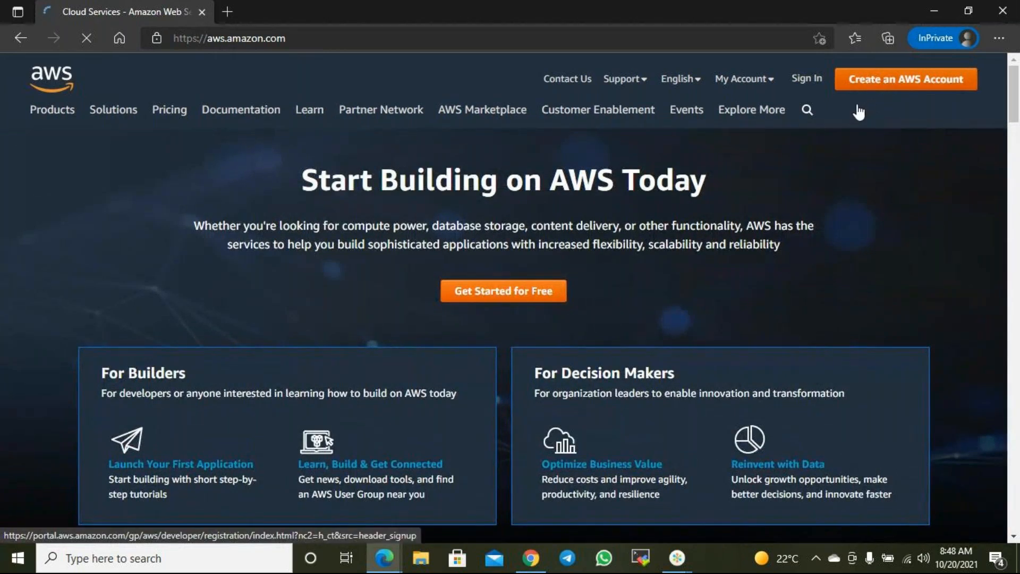
- Go to the AWS sign-in page and continue with the saved root user email
left_click(837, 82)
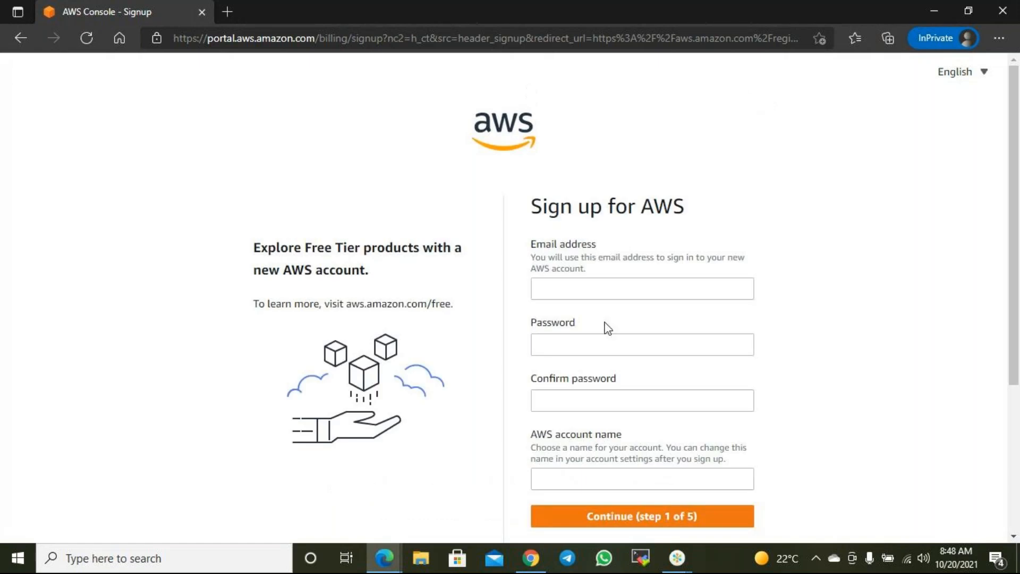
left_click(23, 36)
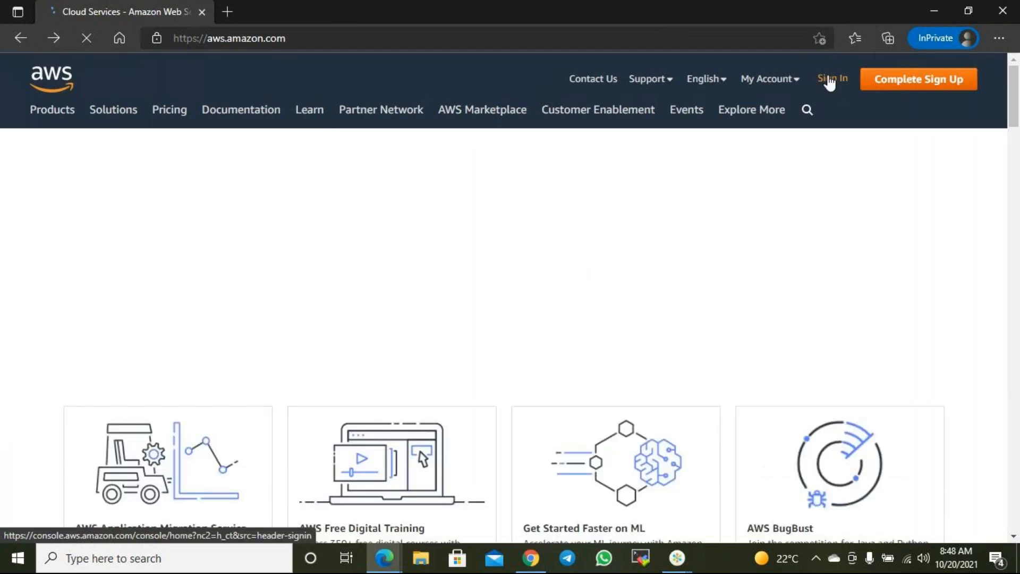
left_click(829, 81)
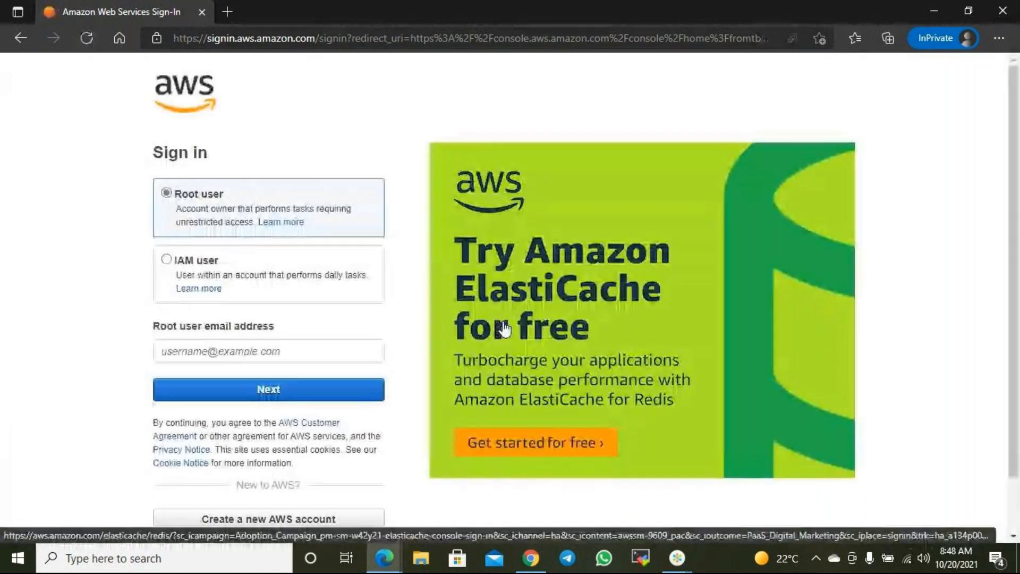
left_click(212, 348)
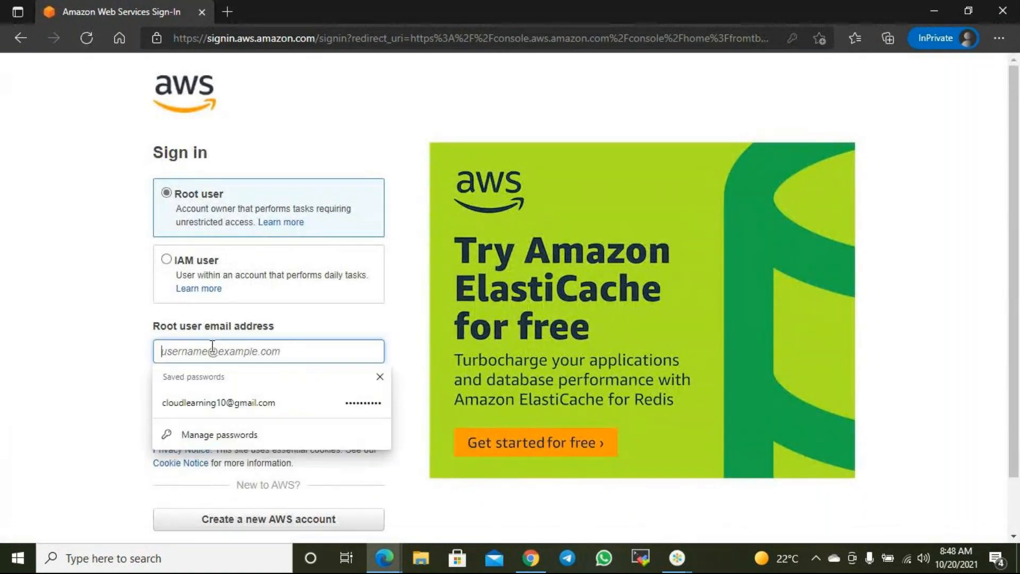
left_click(234, 402)
left_click(266, 396)
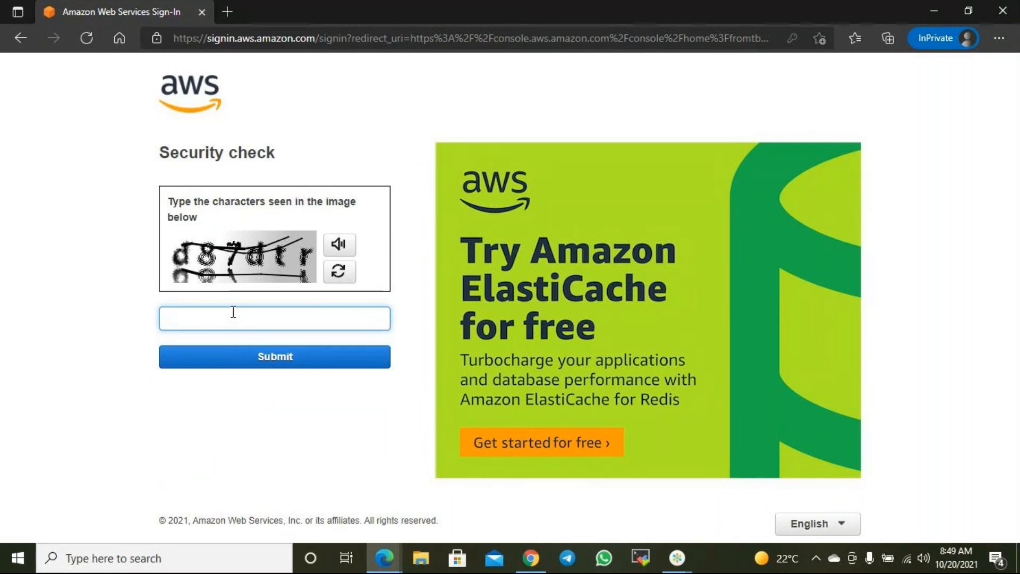
- Enter the captcha characters, then the root account password to sign in
type("d87dtr")
left_click(315, 359)
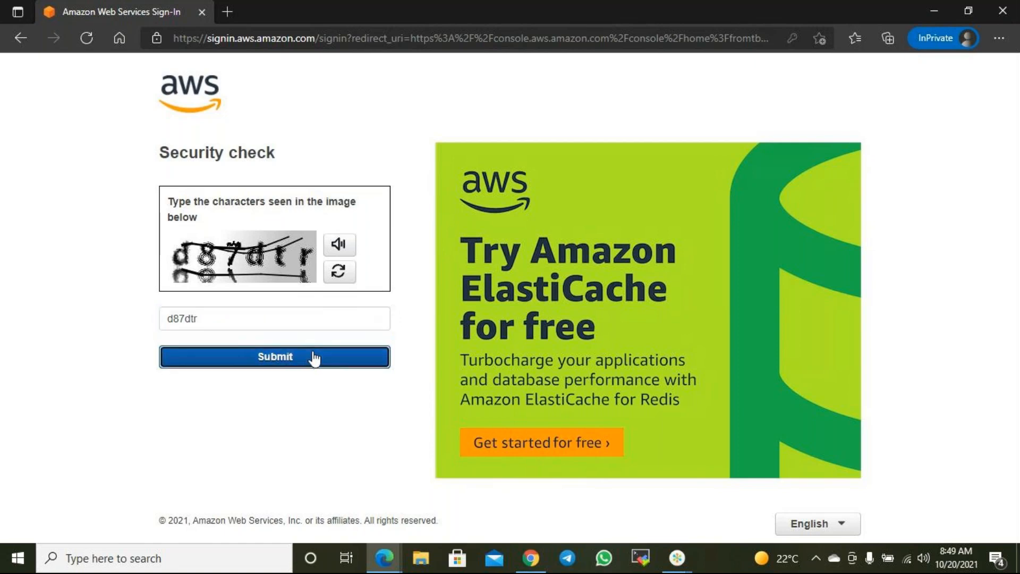
left_click(225, 247)
type("•••••••")
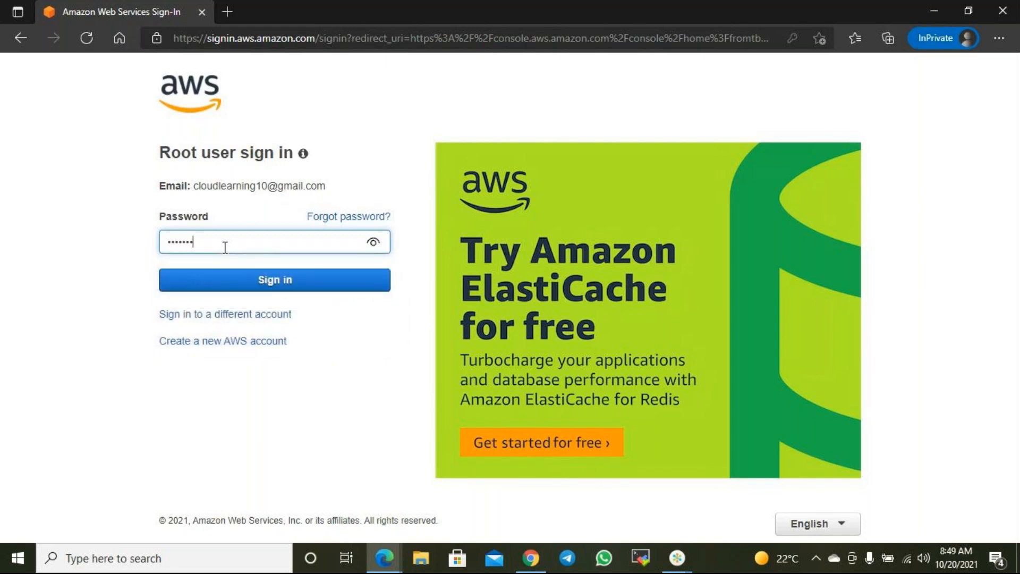
type("•••")
key("Return")
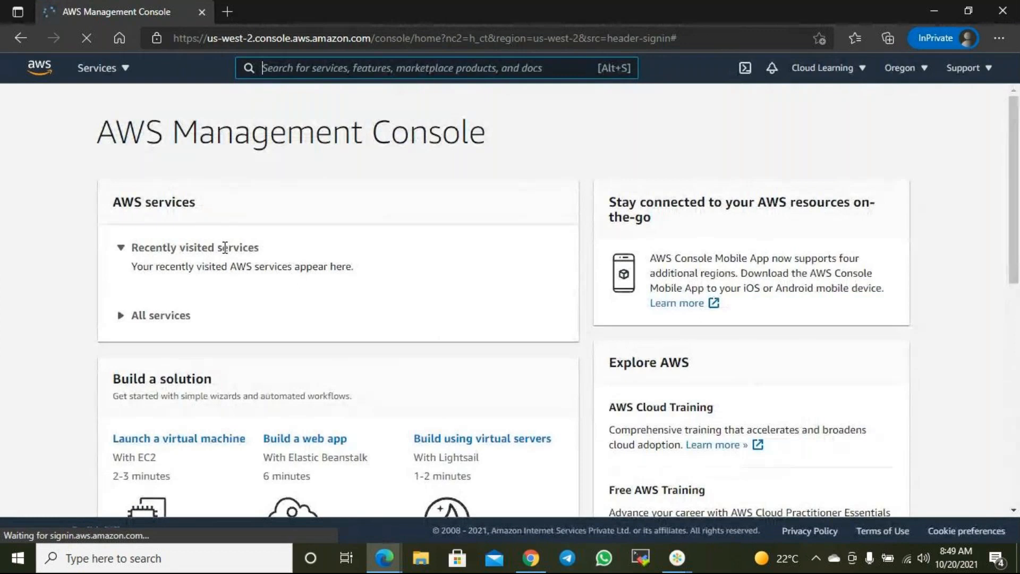
- Search for ec2, open the EC2 service and go to its Auto Scaling groups list
scroll(793, 276, "down", 3)
scroll(792, 290, "up", 3)
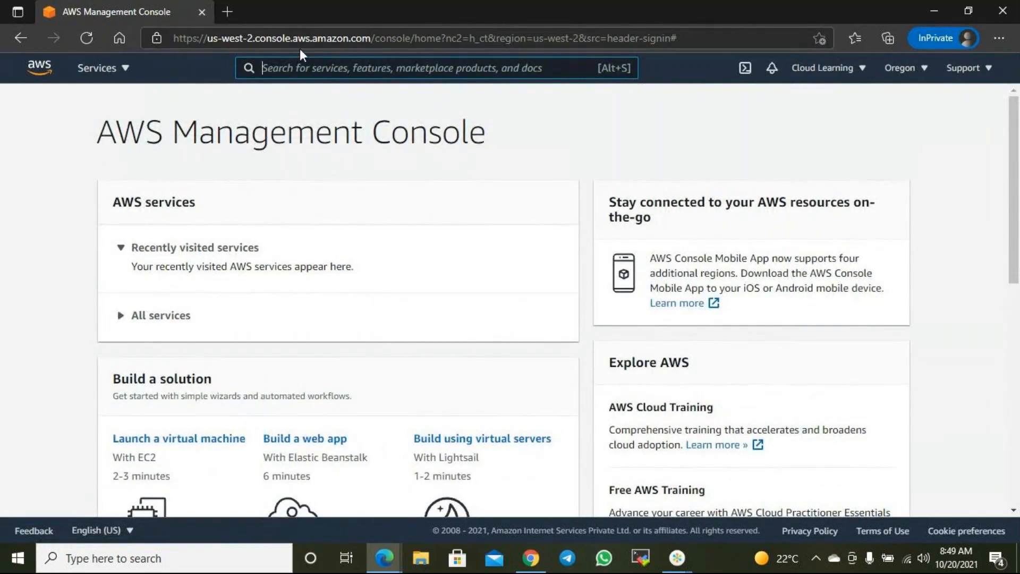
type("ec2")
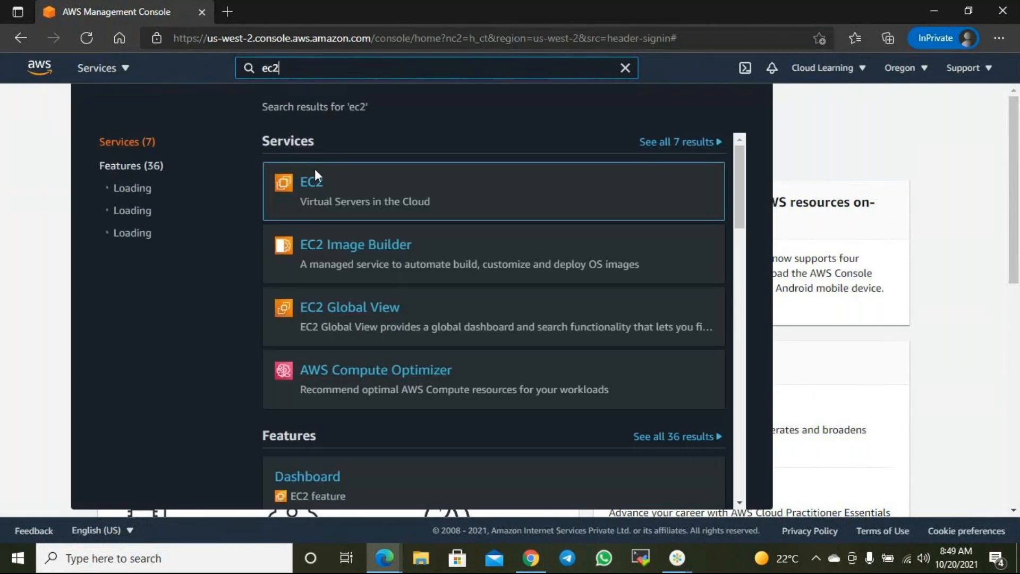
left_click(313, 180)
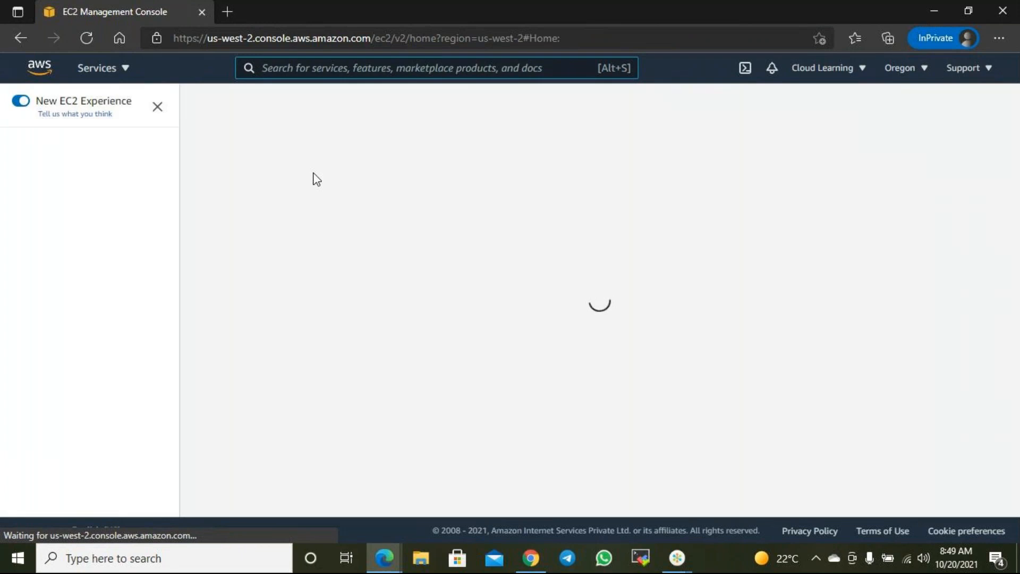
scroll(75, 288, "down", 6)
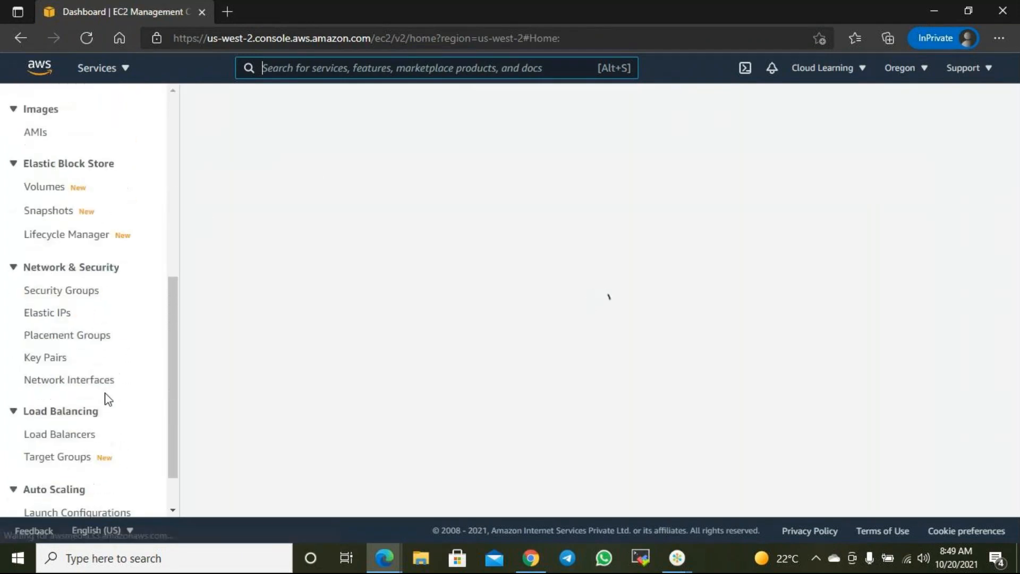
scroll(109, 399, "down", 1)
left_click(97, 478)
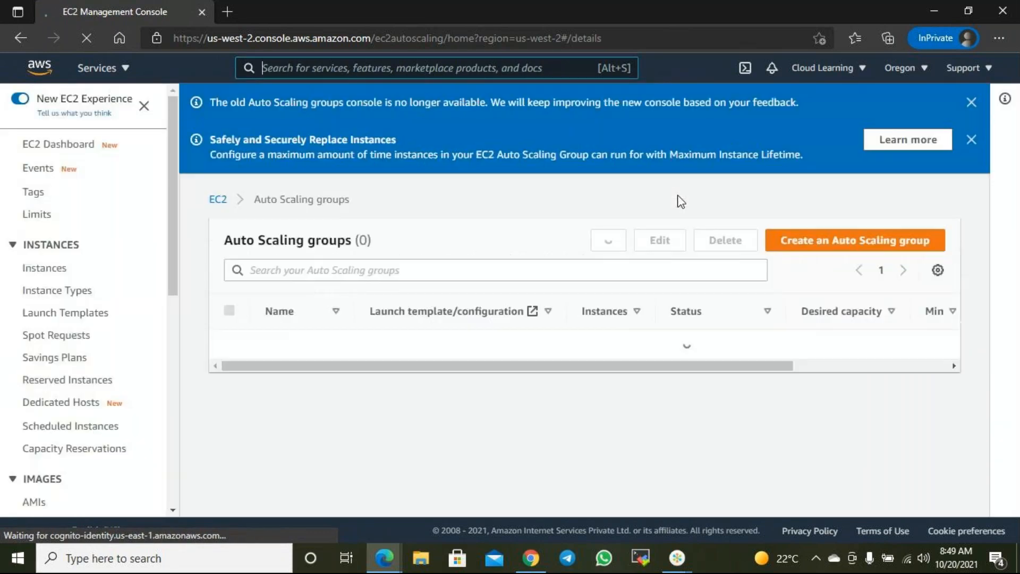
- Start a new Auto Scaling group named 'test' using the 'test' launch template
left_click(897, 243)
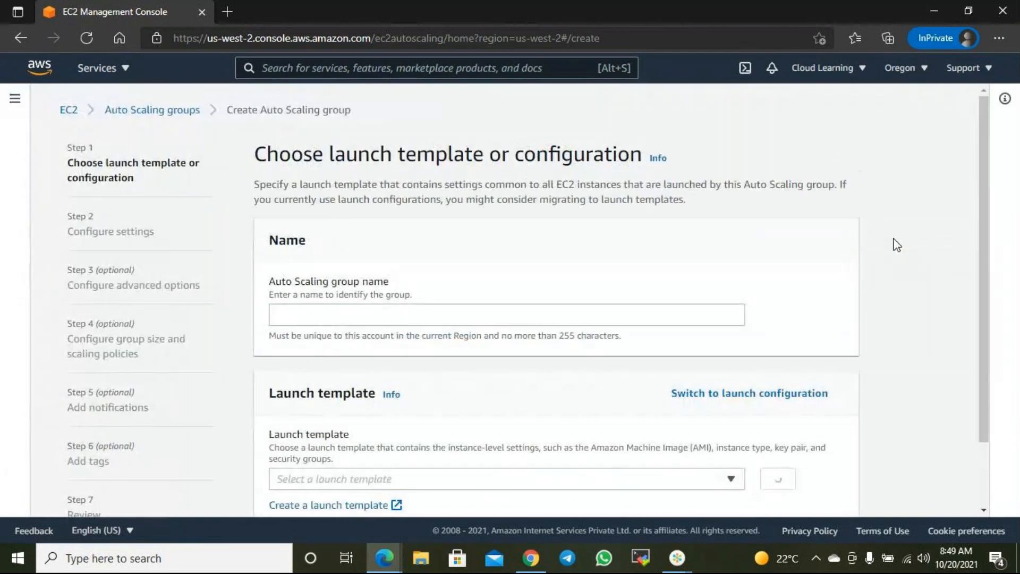
scroll(632, 236, "down", 2)
left_click(324, 230)
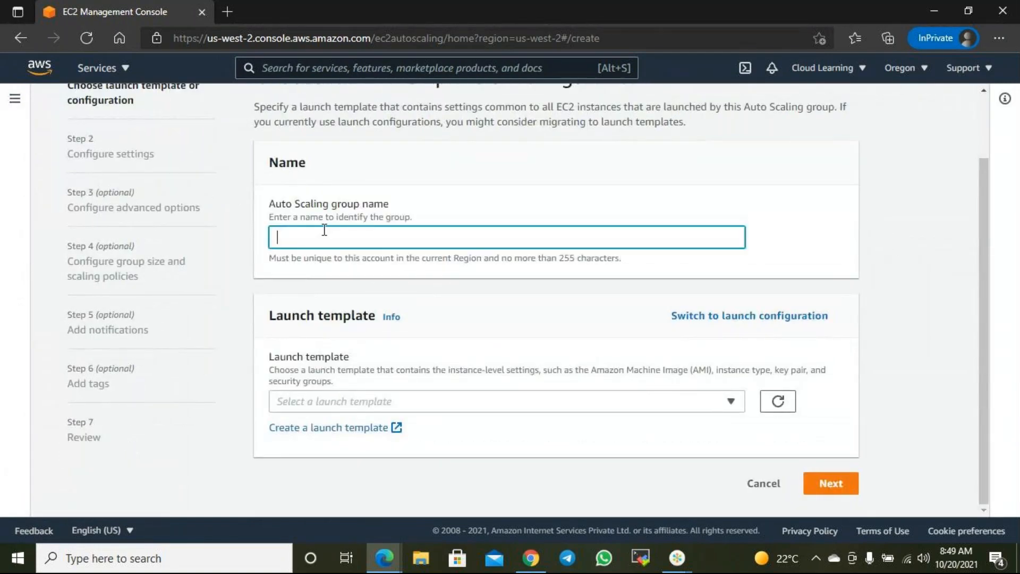
type("test")
left_click(438, 408)
left_click(319, 448)
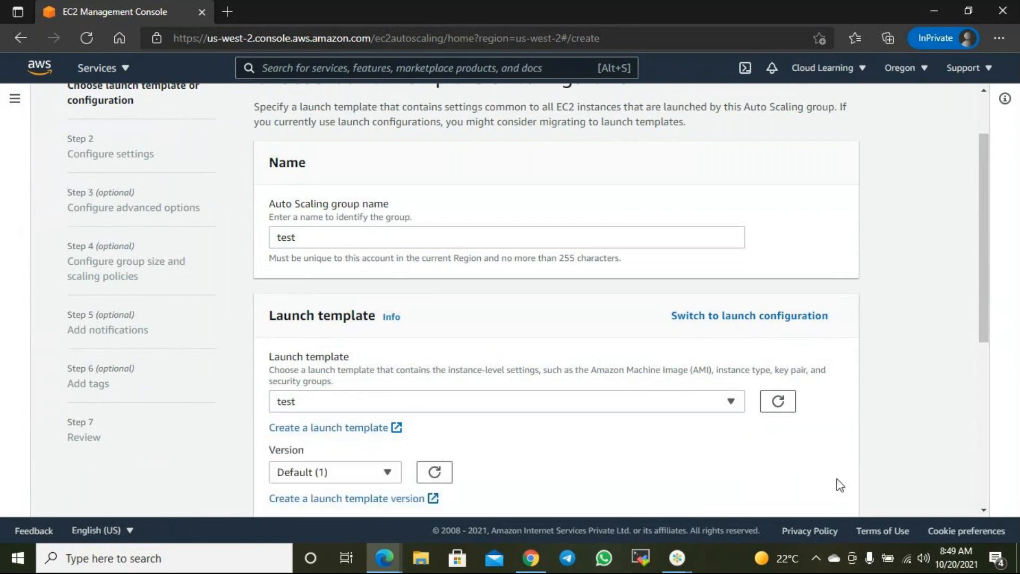
scroll(789, 481, "down", 6)
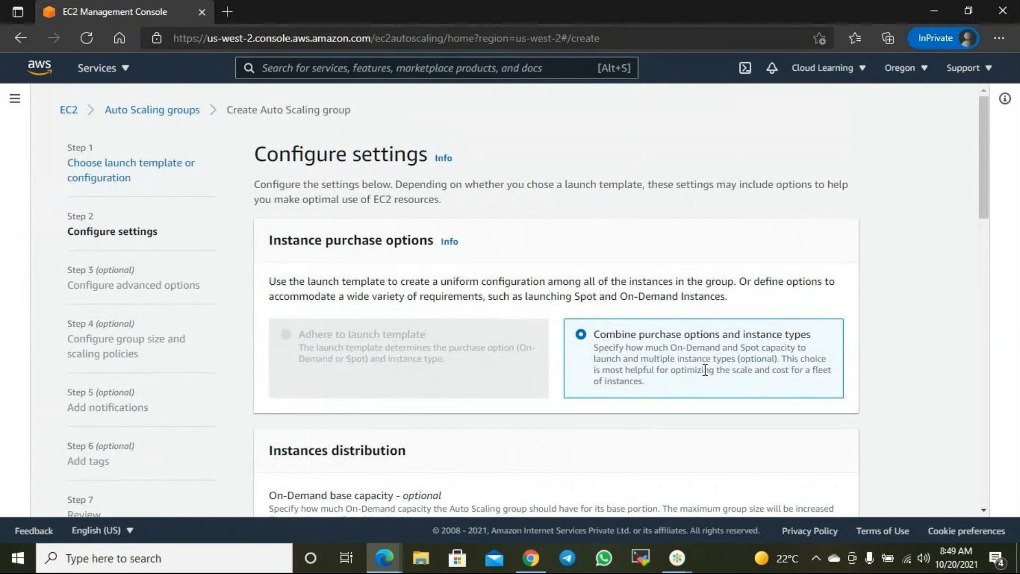
scroll(444, 280, "down", 8)
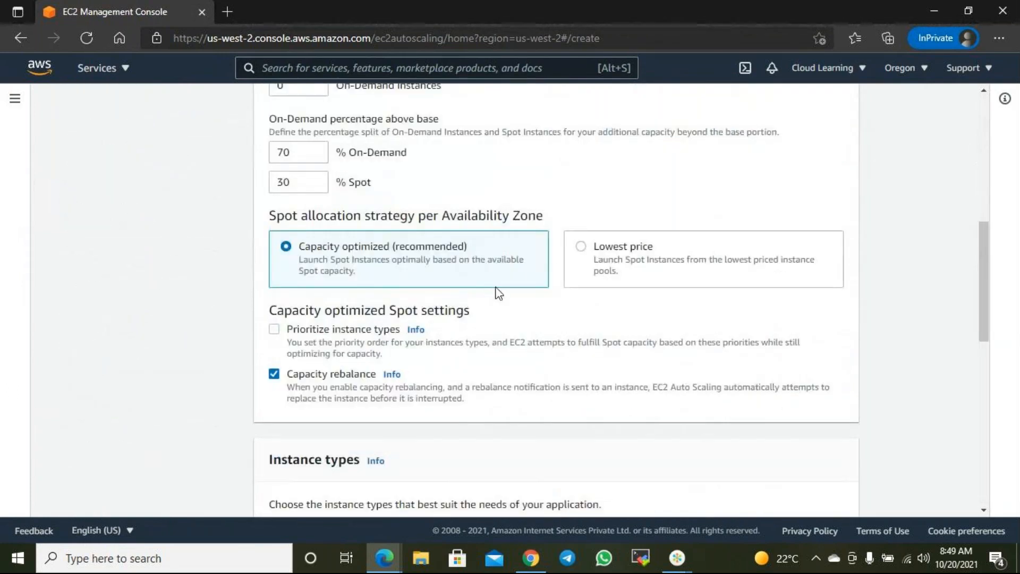
scroll(498, 293, "up", 3)
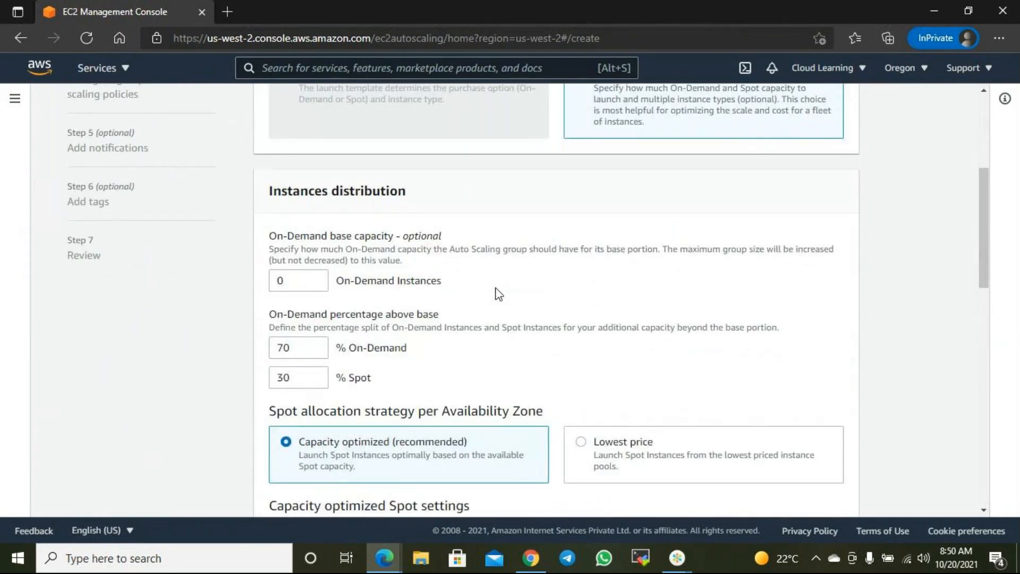
scroll(498, 294, "down", 4)
scroll(497, 292, "down", 8)
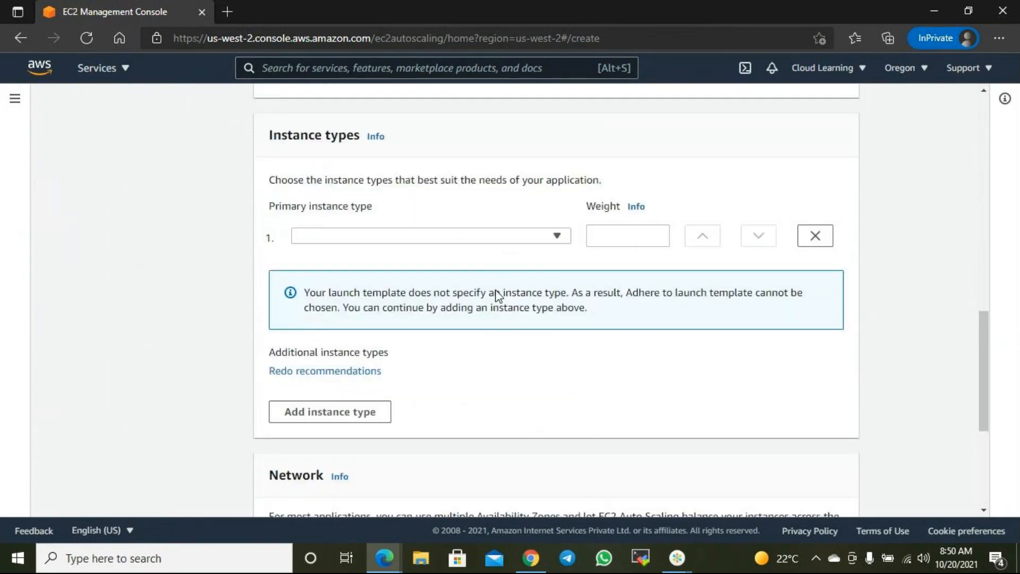
scroll(498, 296, "up", 4)
scroll(499, 276, "up", 10)
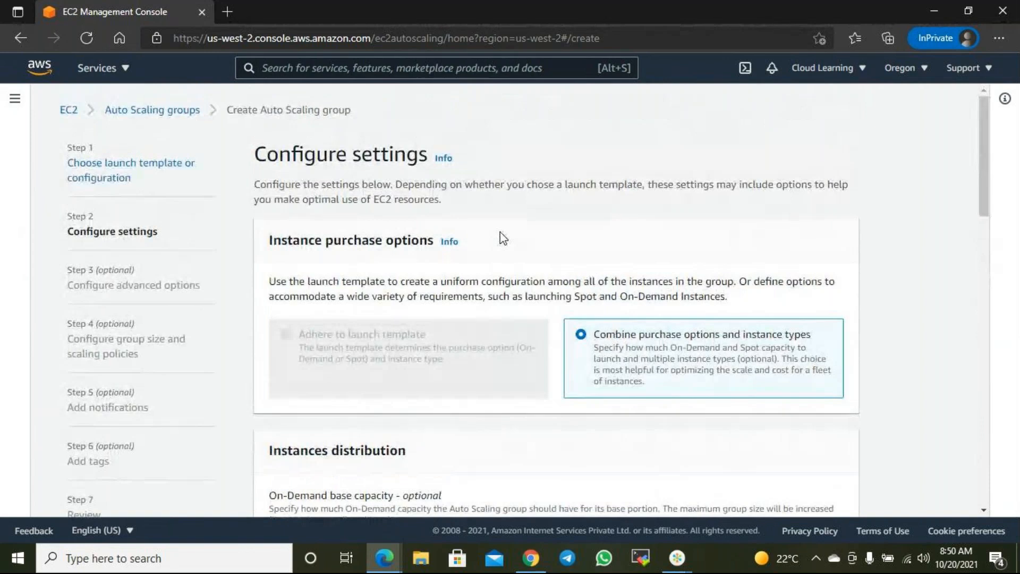
scroll(500, 231, "down", 15)
- Move to the network step and add subnet us-west-2b
left_click(834, 483)
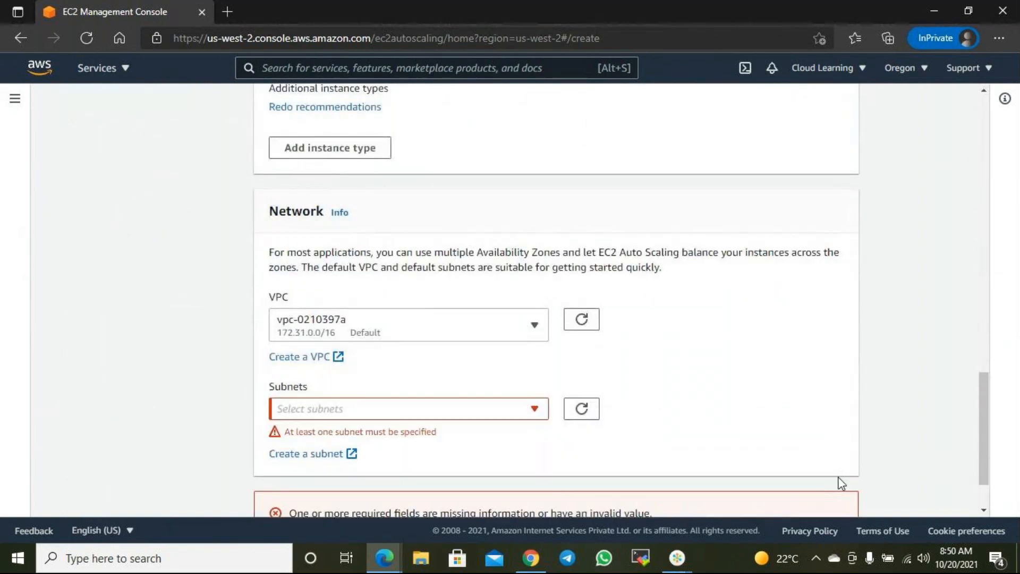
left_click(371, 409)
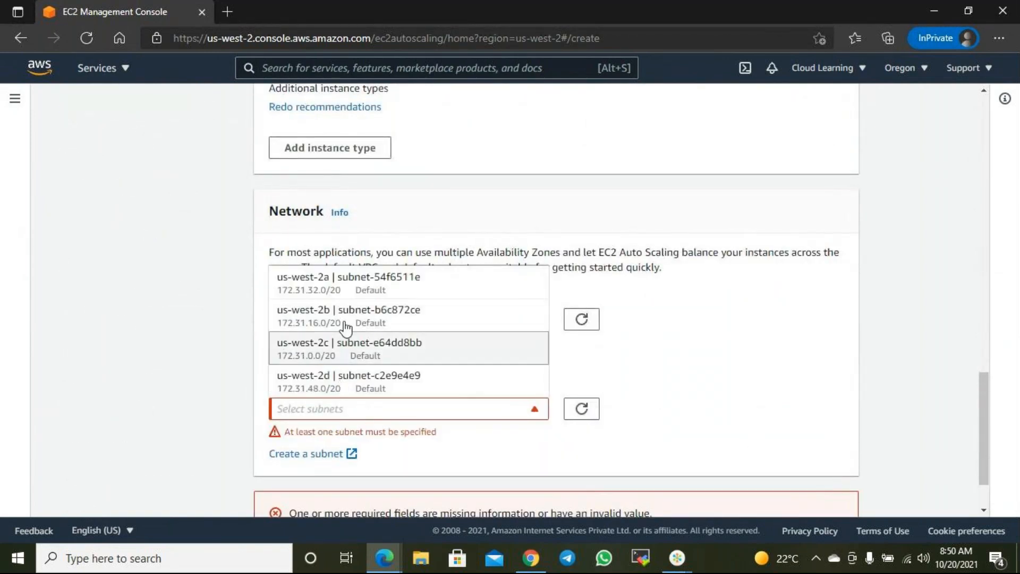
left_click(287, 321)
left_click(849, 489)
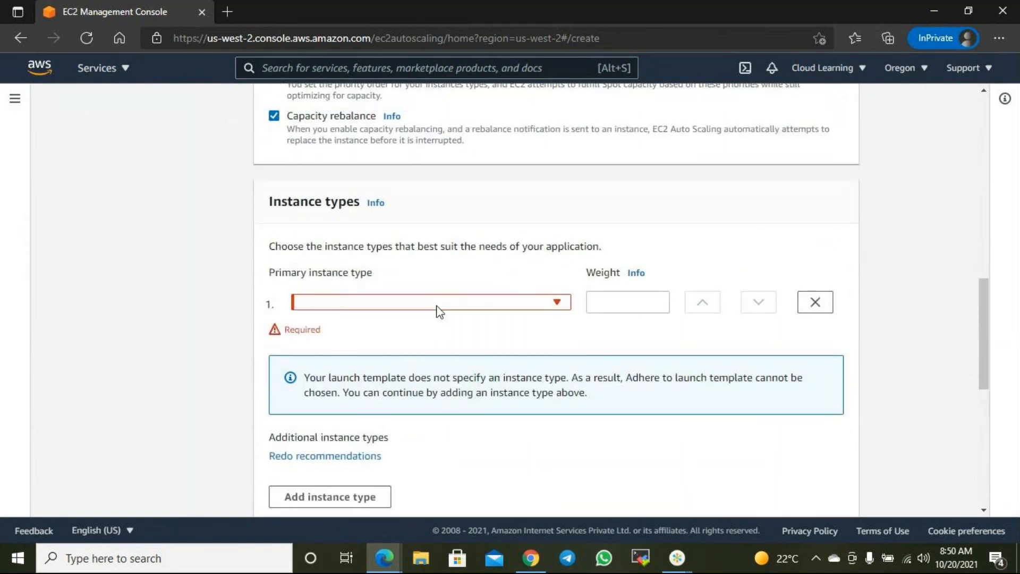
- Set the primary instance type to a1.medium and try to continue
left_click(556, 303)
left_click(557, 303)
left_click(557, 304)
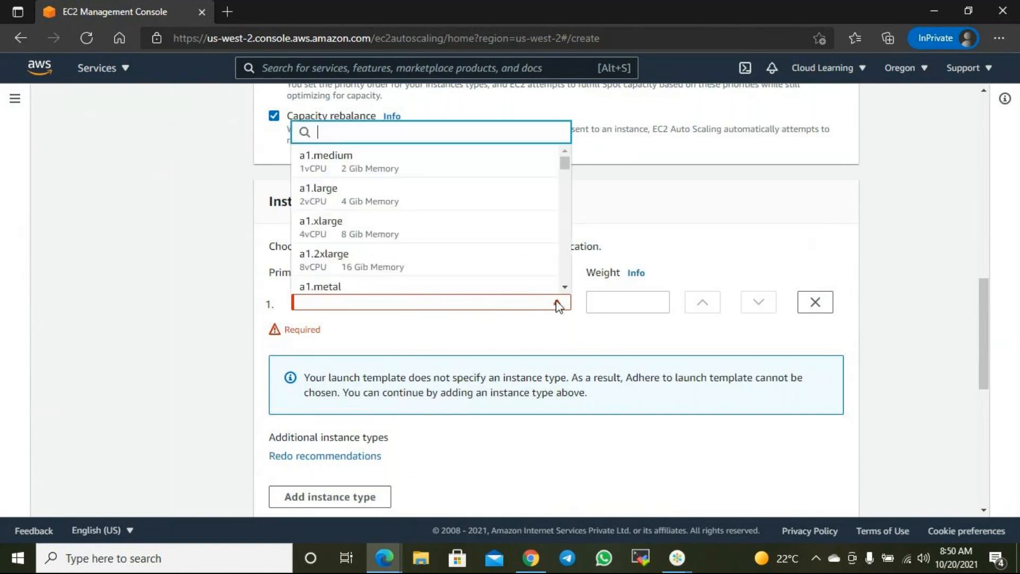
left_click(355, 171)
scroll(871, 481, "down", 5)
scroll(848, 482, "down", 2)
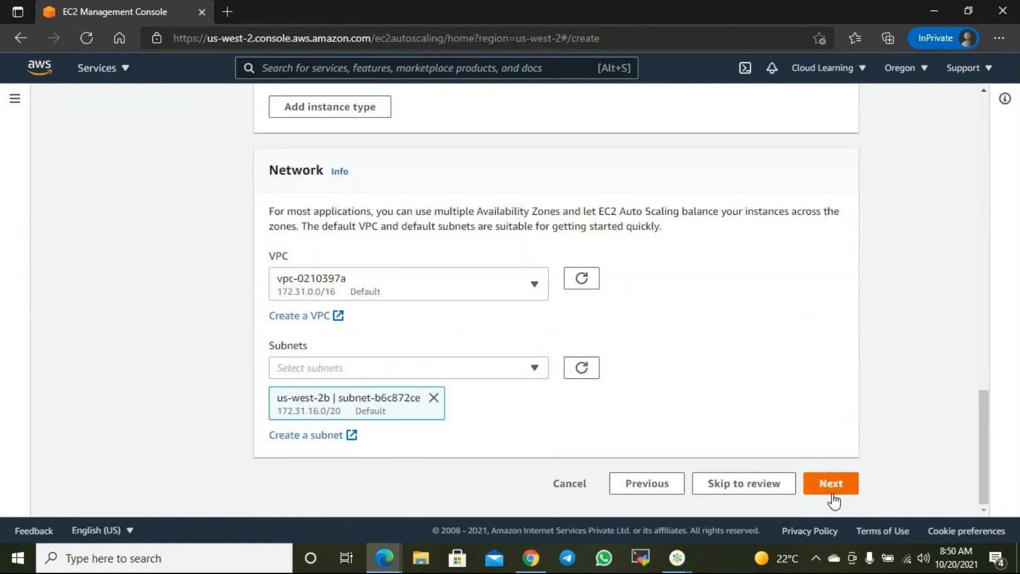
left_click(834, 484)
scroll(740, 345, "up", 5)
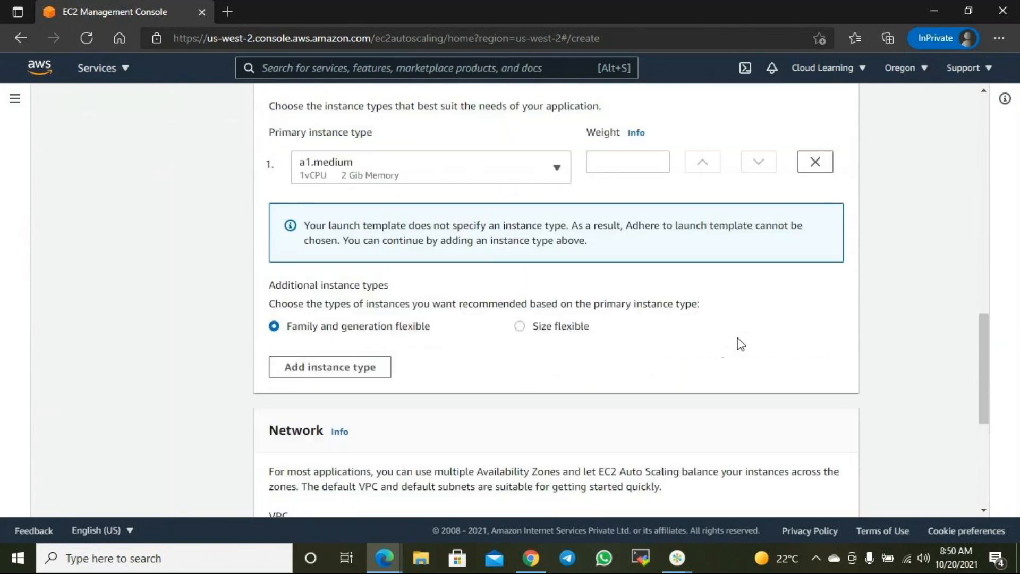
scroll(740, 344, "up", 10)
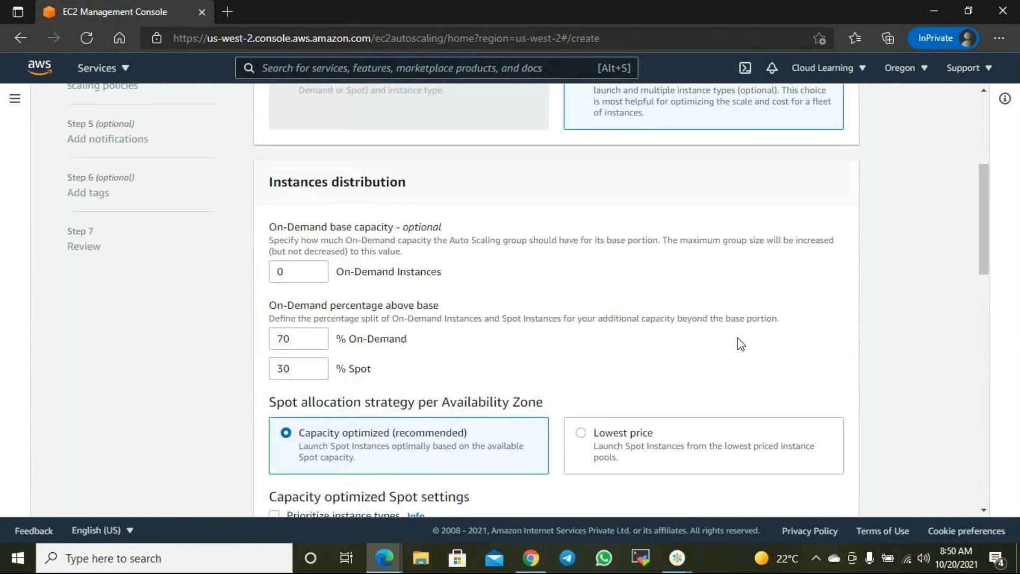
scroll(740, 344, "up", 5)
scroll(741, 343, "down", 15)
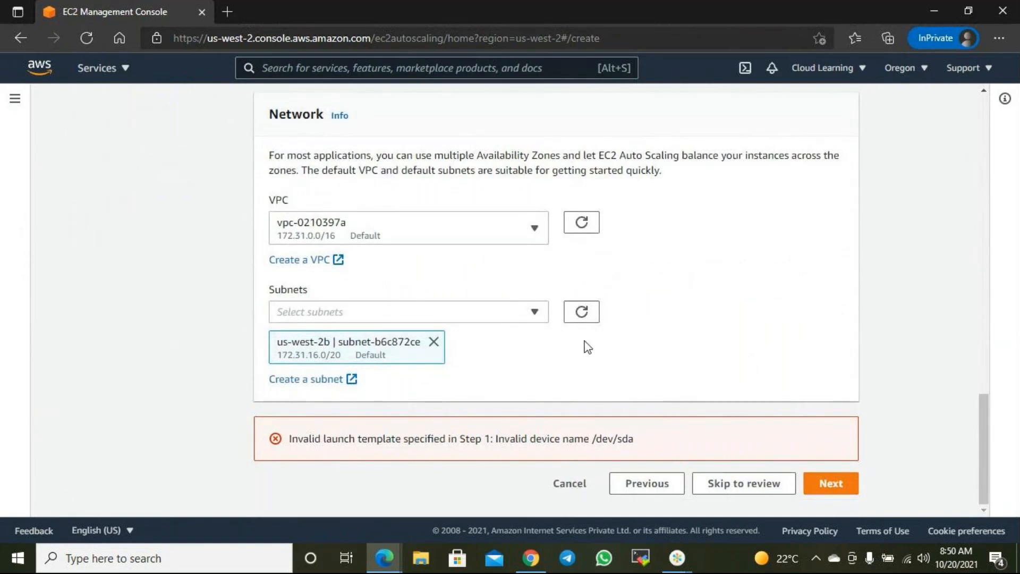
scroll(586, 341, "up", 6)
scroll(586, 341, "up", 2)
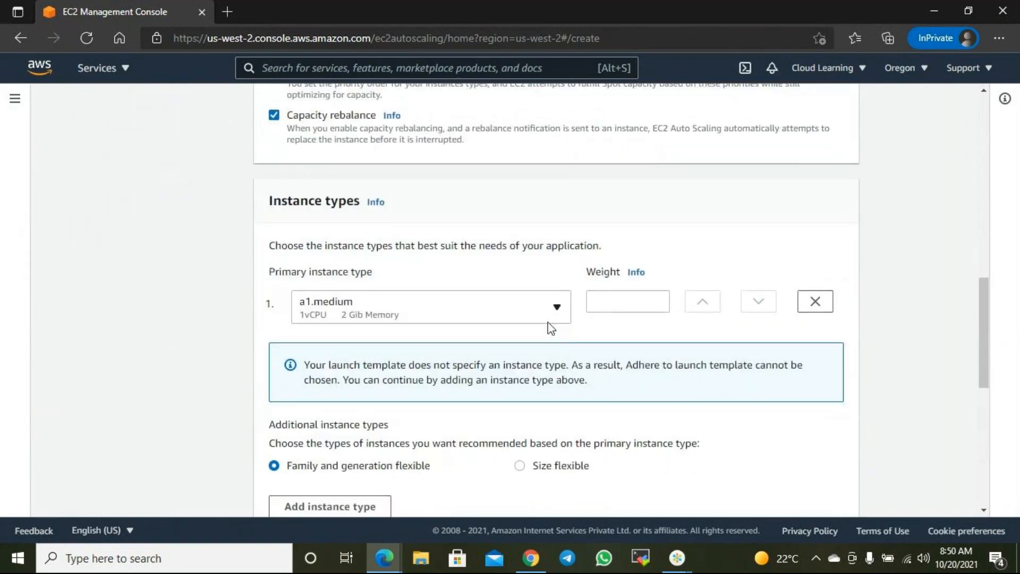
- Switch the primary instance type to t2.micro and retry Next, getting the arm64 AMI mismatch error
left_click(493, 318)
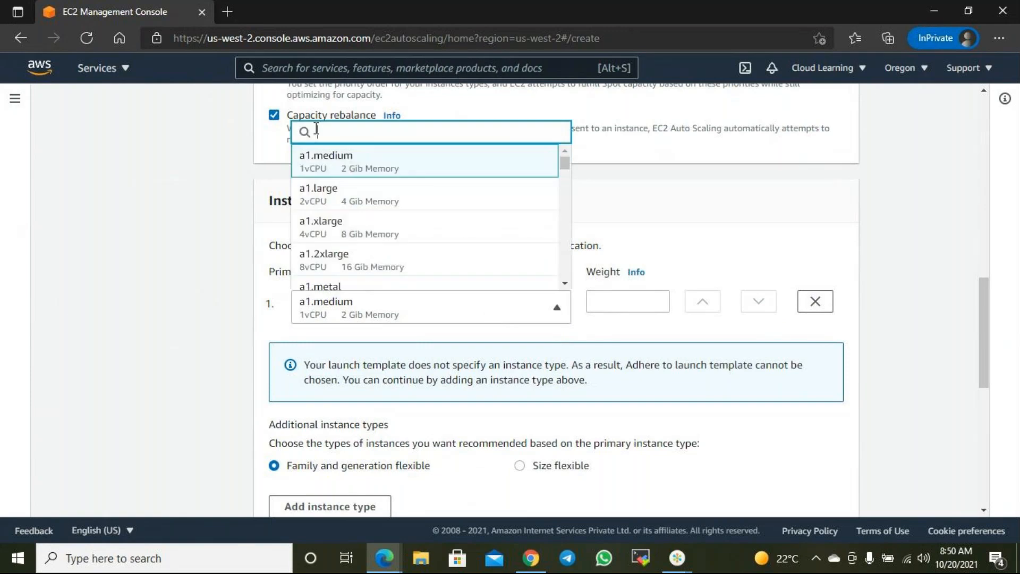
type("t2.")
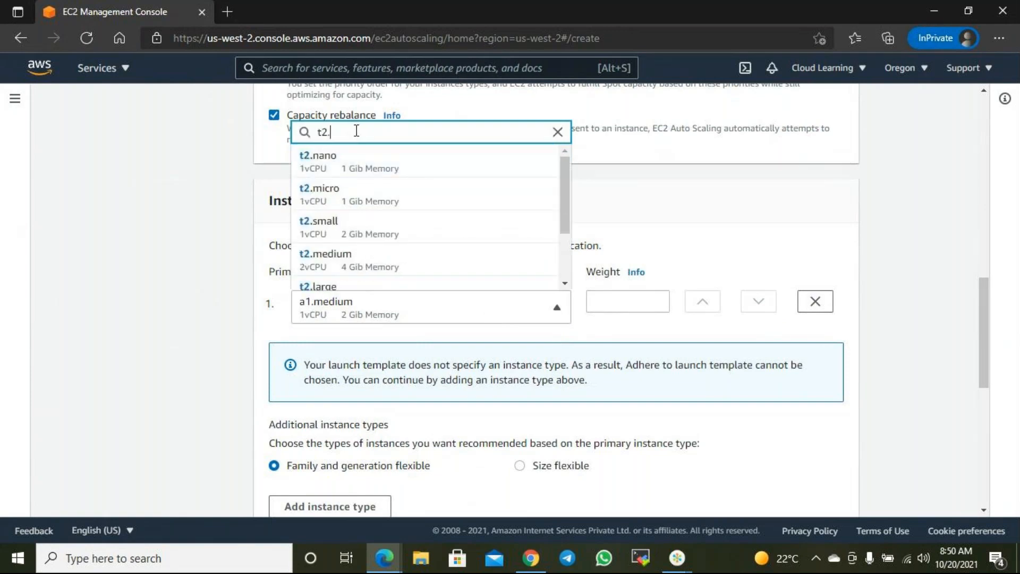
type("mi")
type("ro")
key("Left")
key("Left")
type("c")
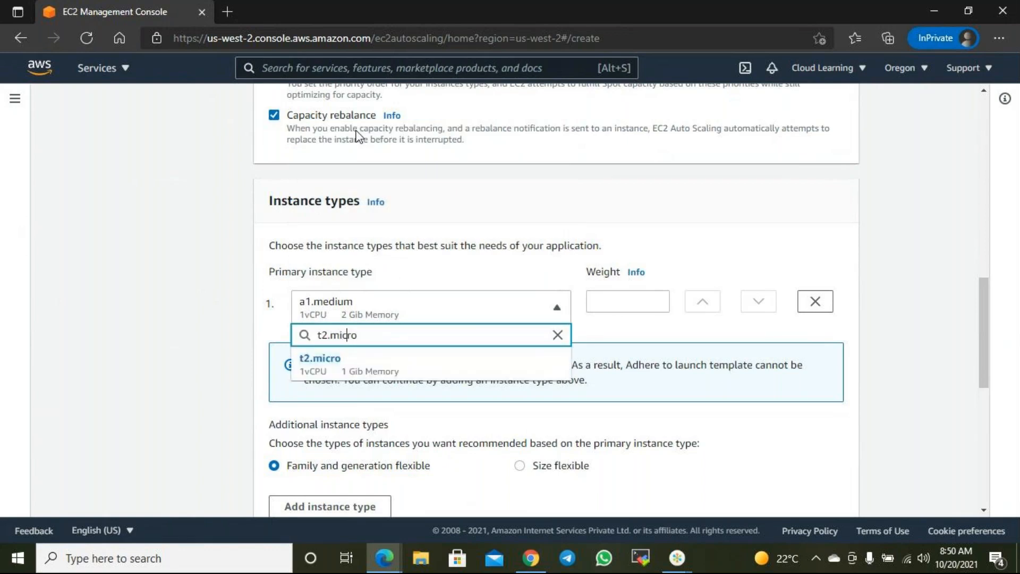
left_click(329, 366)
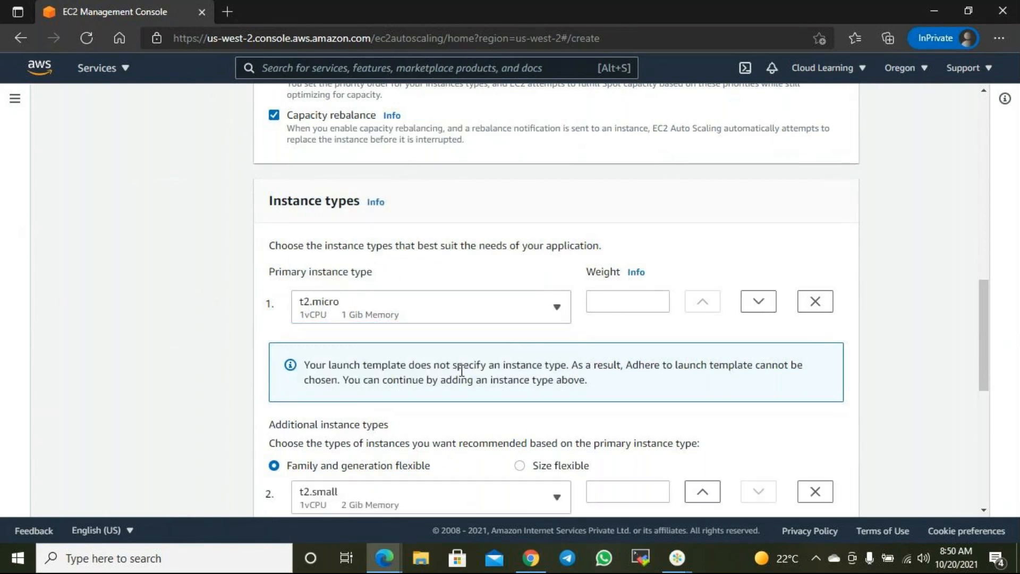
scroll(790, 353, "up", 4)
scroll(839, 366, "down", 2)
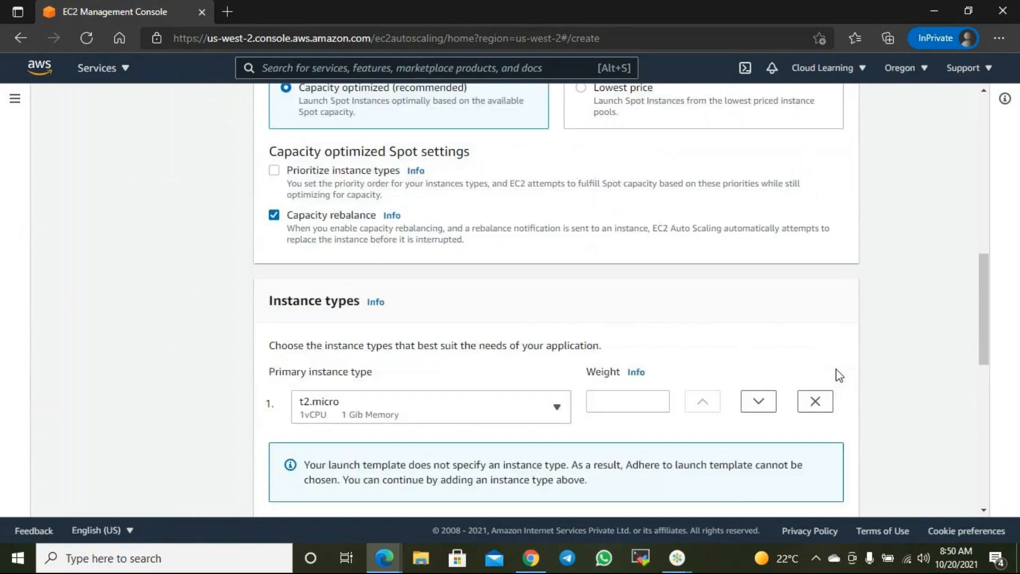
scroll(838, 375, "down", 10)
left_click(832, 483)
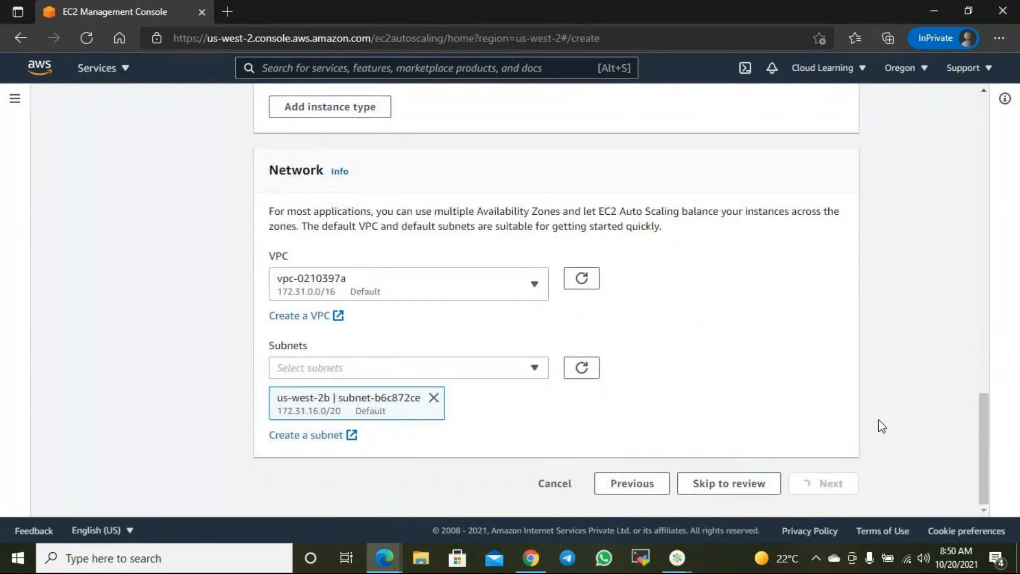
scroll(876, 418, "down", 2)
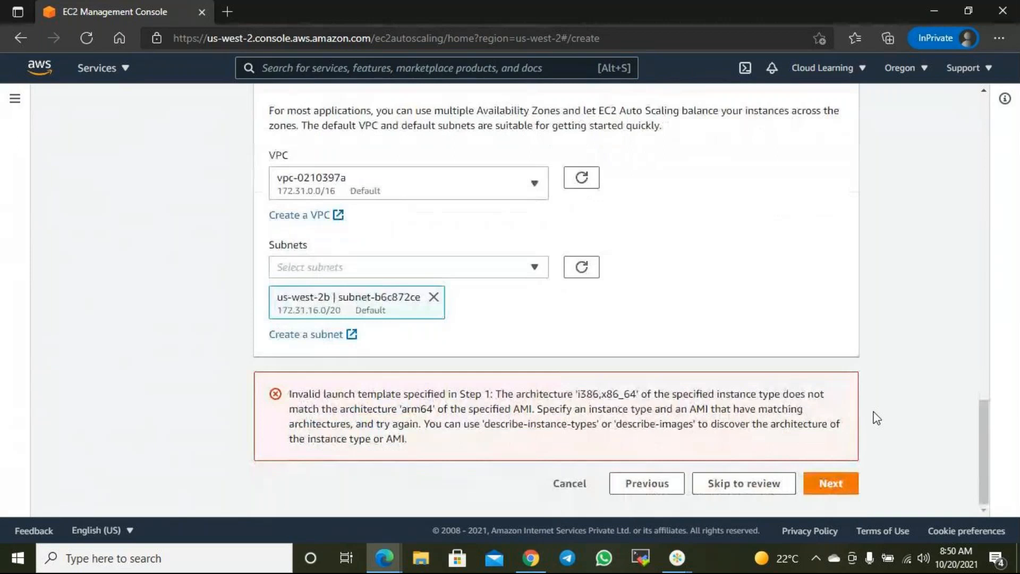
scroll(877, 418, "up", 10)
scroll(876, 419, "up", 10)
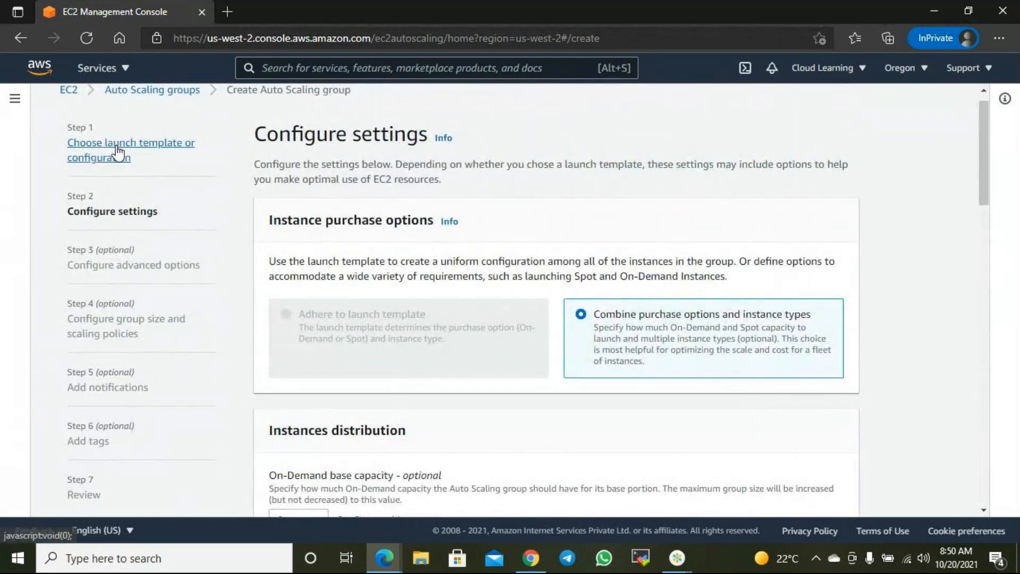
- Go back to Step 1 and switch the launch template to CLWebTemplate
left_click(133, 171)
scroll(361, 248, "down", 5)
scroll(361, 248, "up", 3)
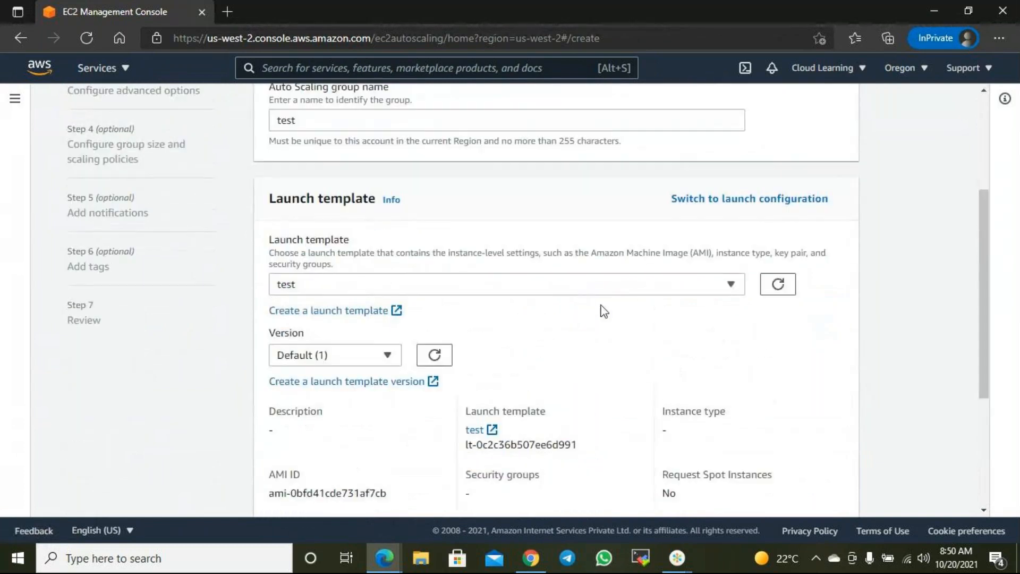
left_click(576, 290)
left_click(357, 352)
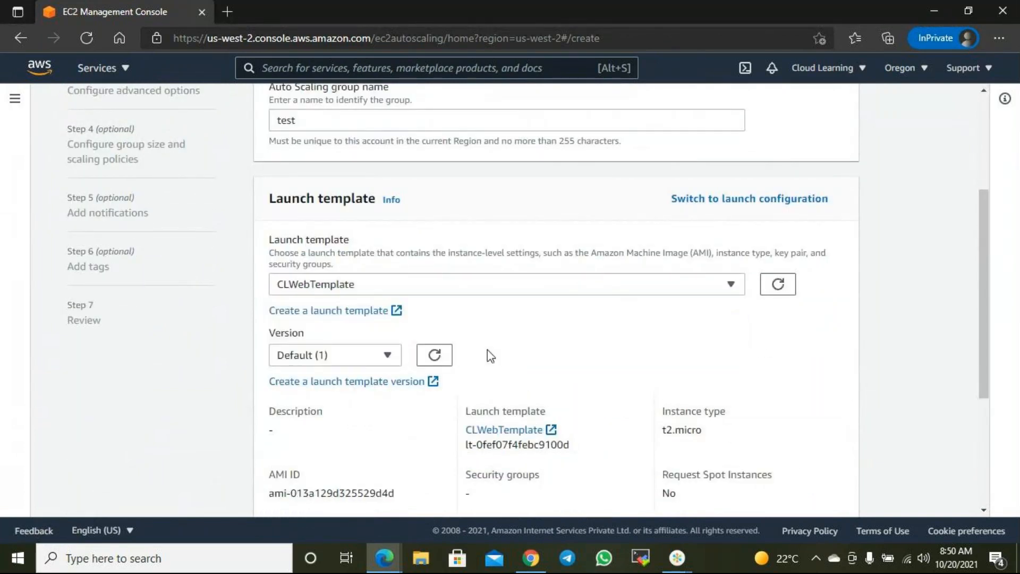
scroll(818, 492, "down", 4)
left_click(831, 483)
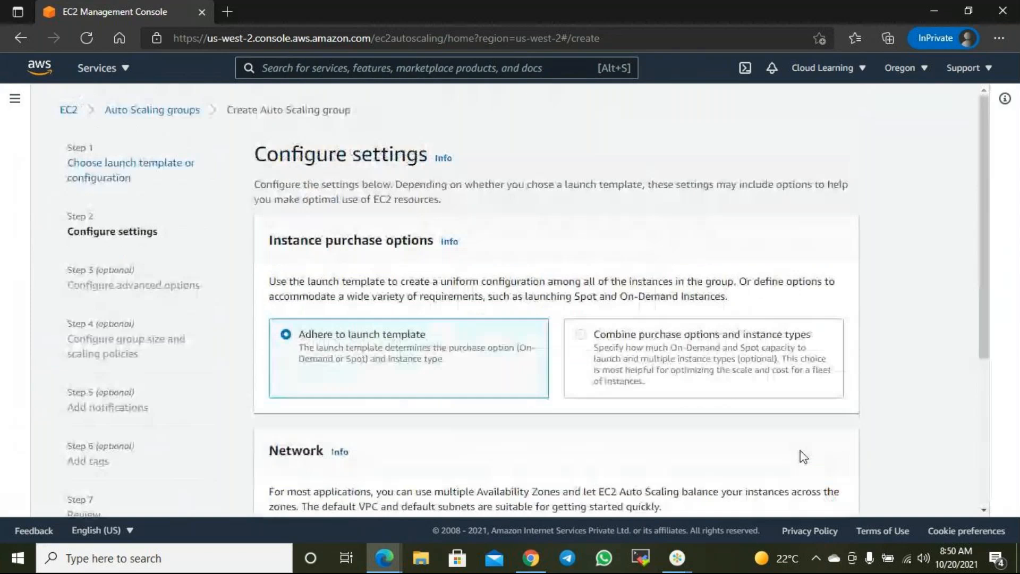
- Select subnets us-west-2b and us-west-2c and continue to advanced options
scroll(574, 365, "down", 4)
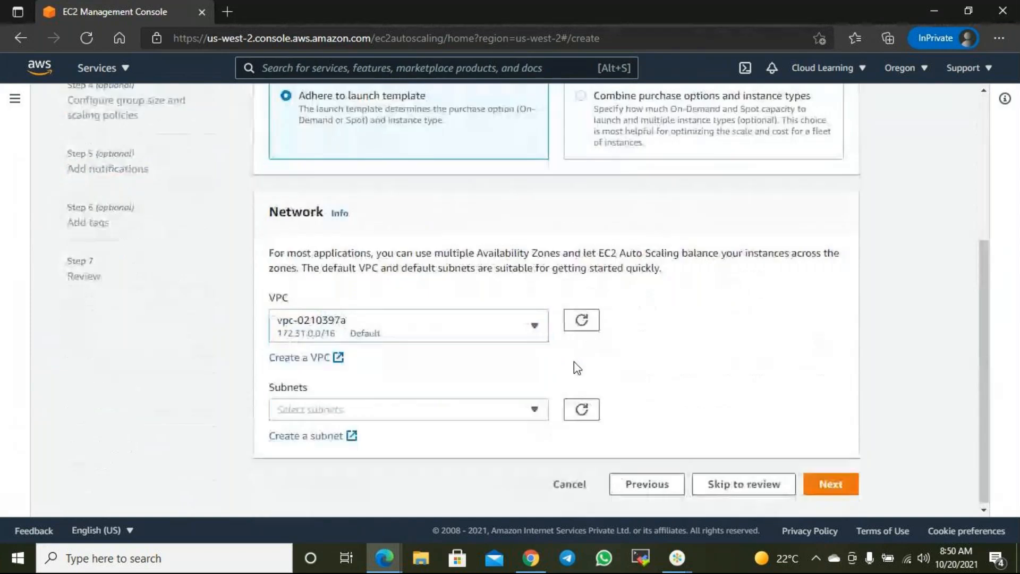
left_click(420, 409)
left_click(329, 328)
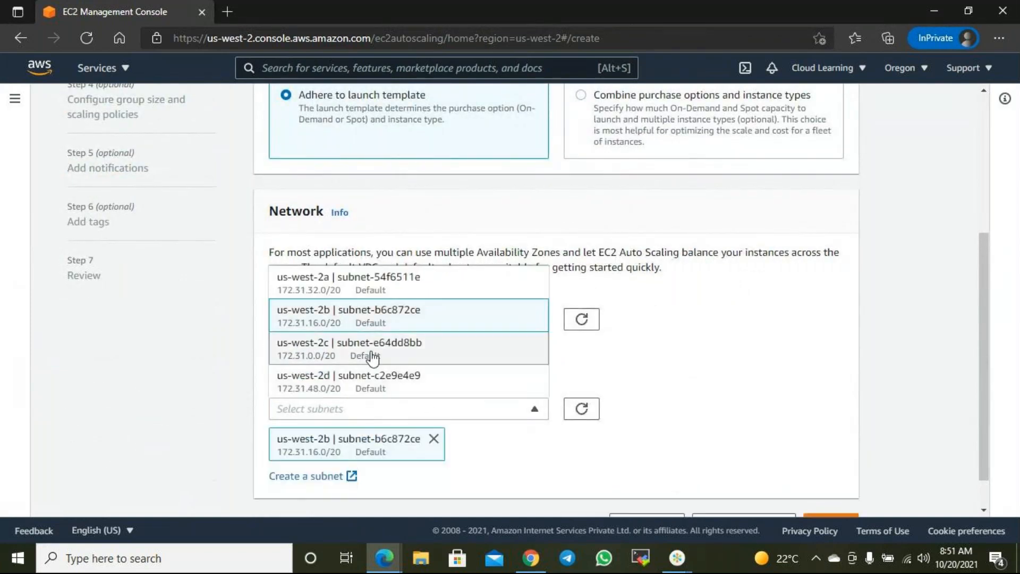
left_click(371, 355)
left_click(861, 415)
scroll(862, 415, "down", 1)
scroll(859, 411, "down", 1)
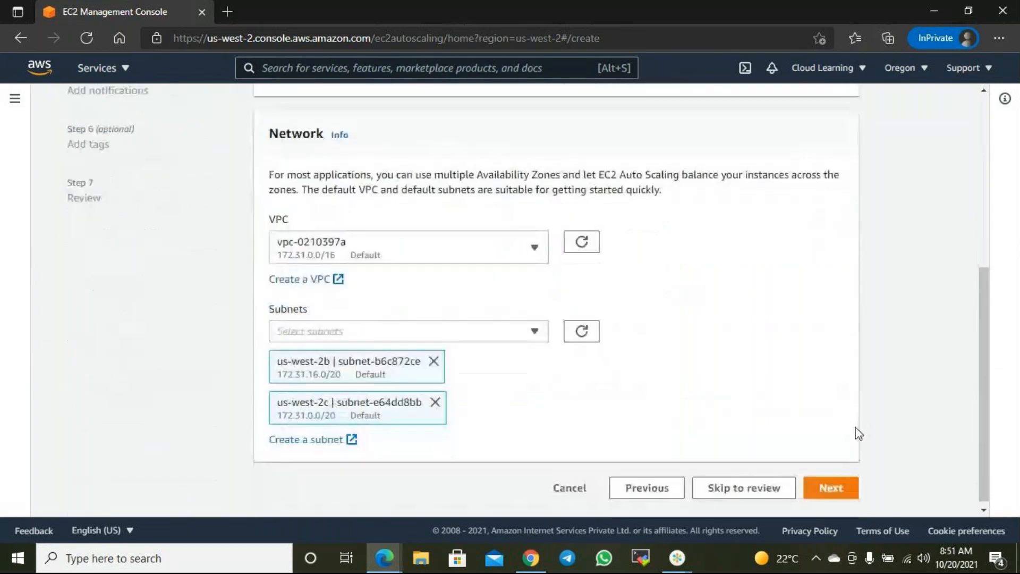
left_click(818, 484)
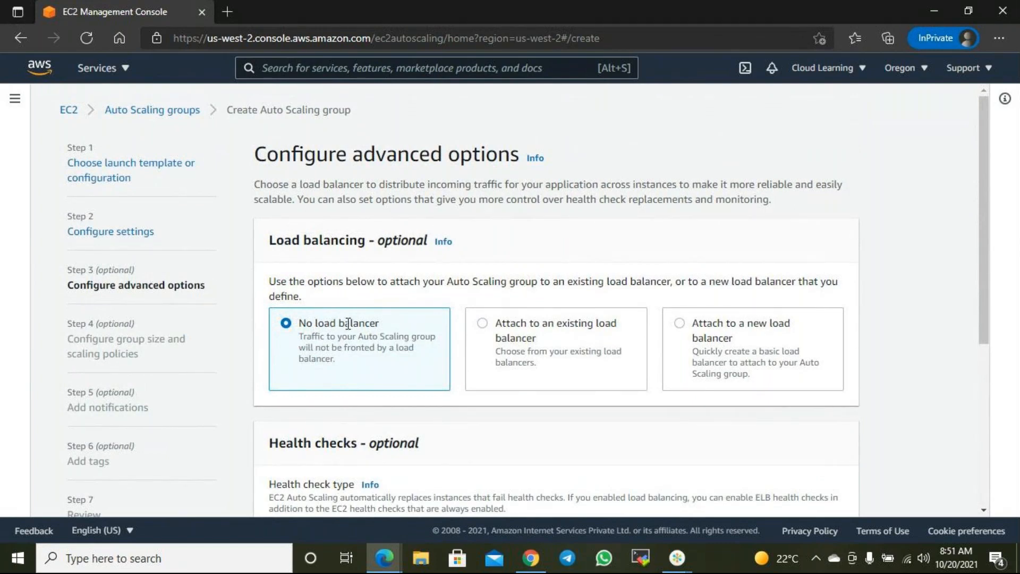
- Attach the group to an existing load balancer via target group CLSecondTG
left_click(486, 326)
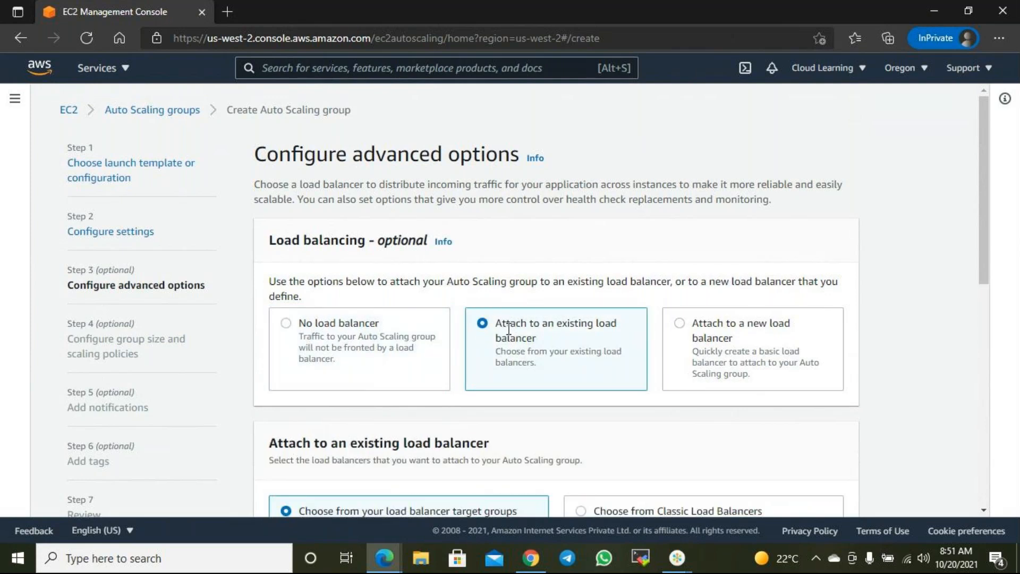
scroll(533, 343, "down", 2)
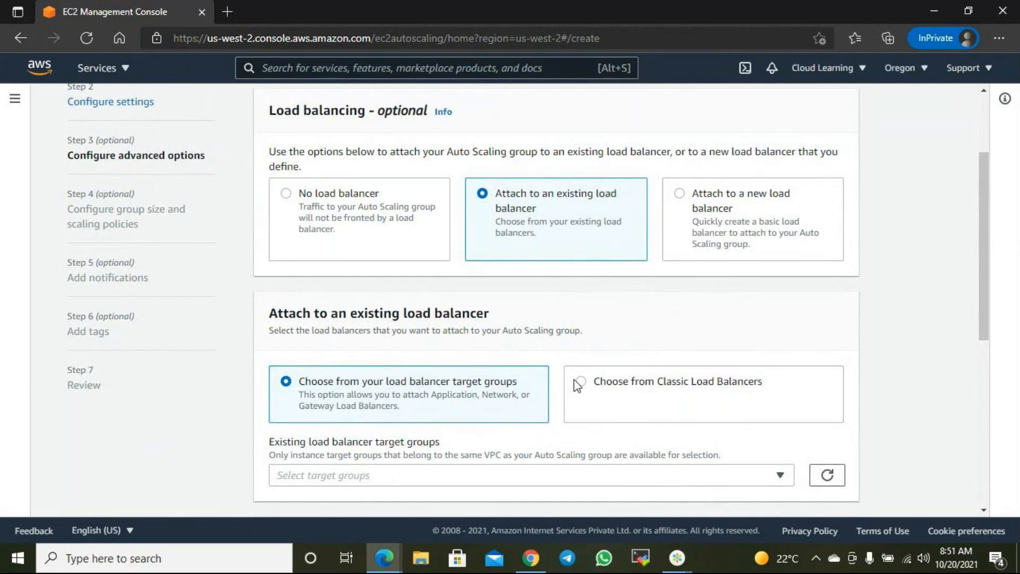
left_click(622, 385)
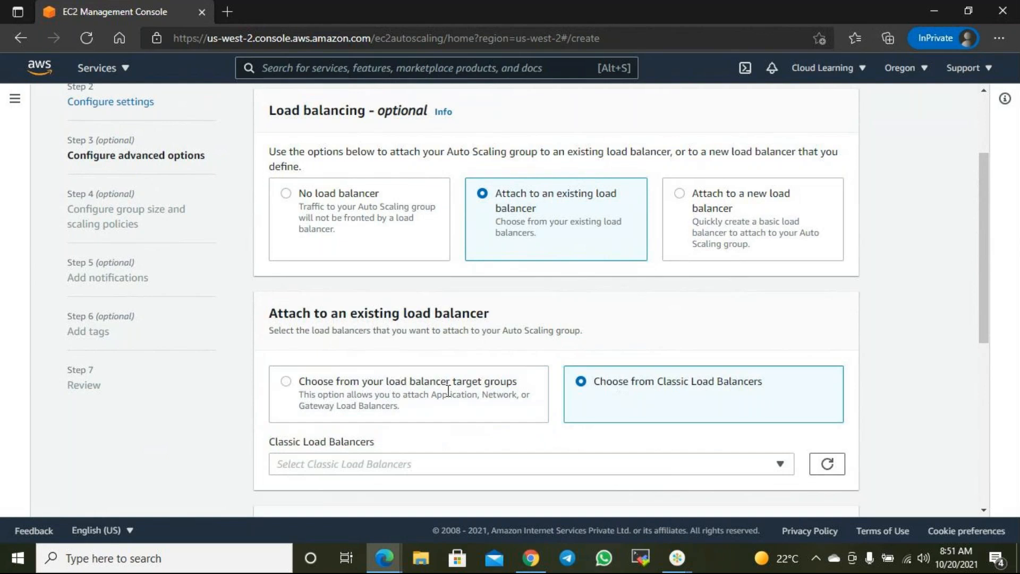
left_click(291, 382)
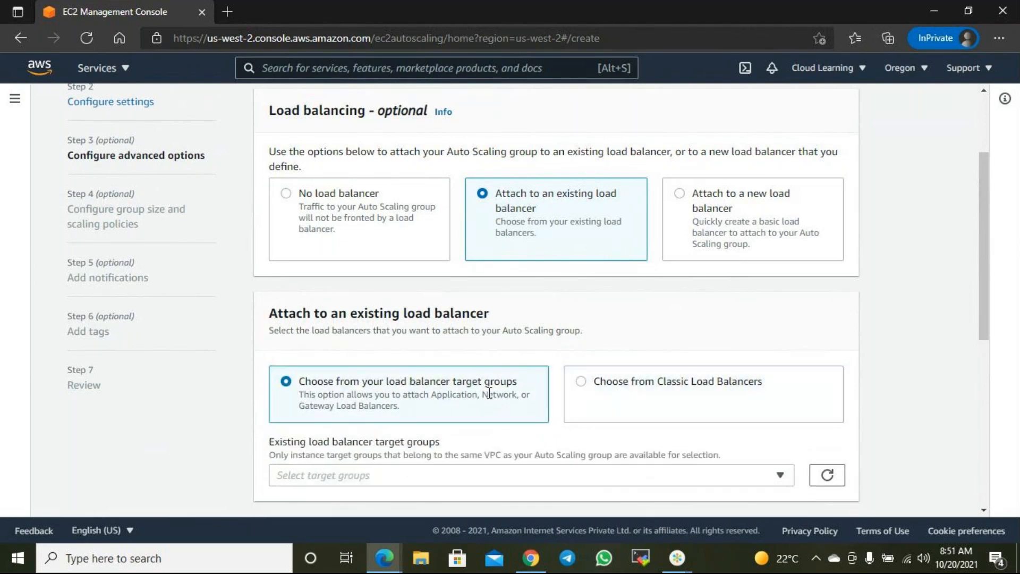
scroll(489, 393, "down", 3)
left_click(446, 281)
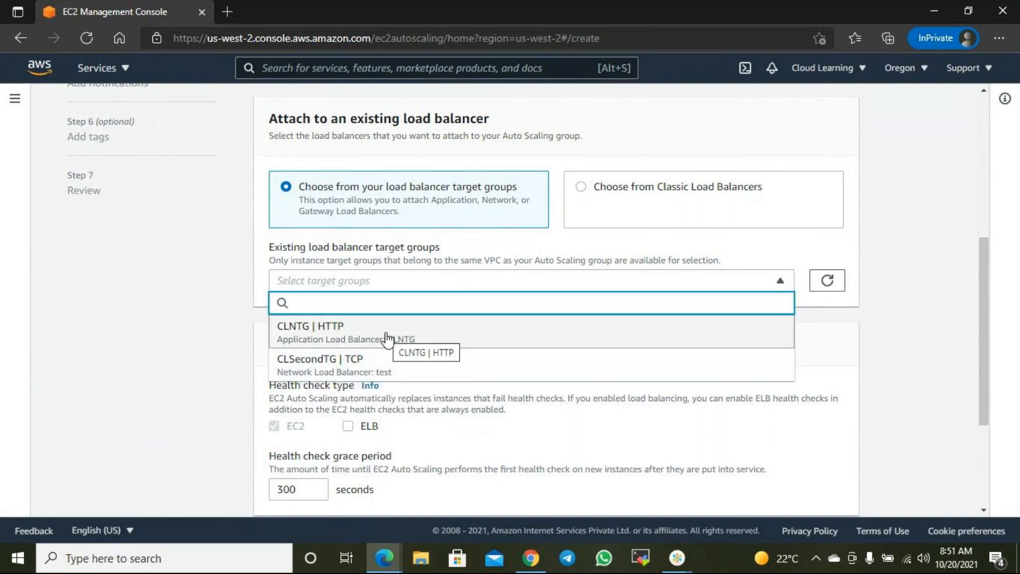
left_click(378, 372)
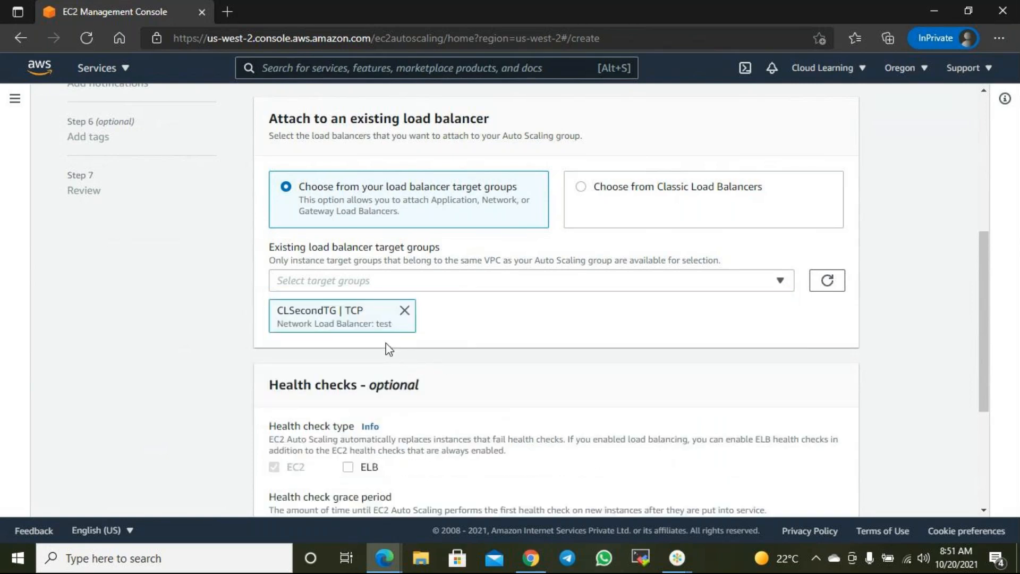
- Return to the EC2 console home and minimize the browser to the desktop
scroll(626, 366, "up", 6)
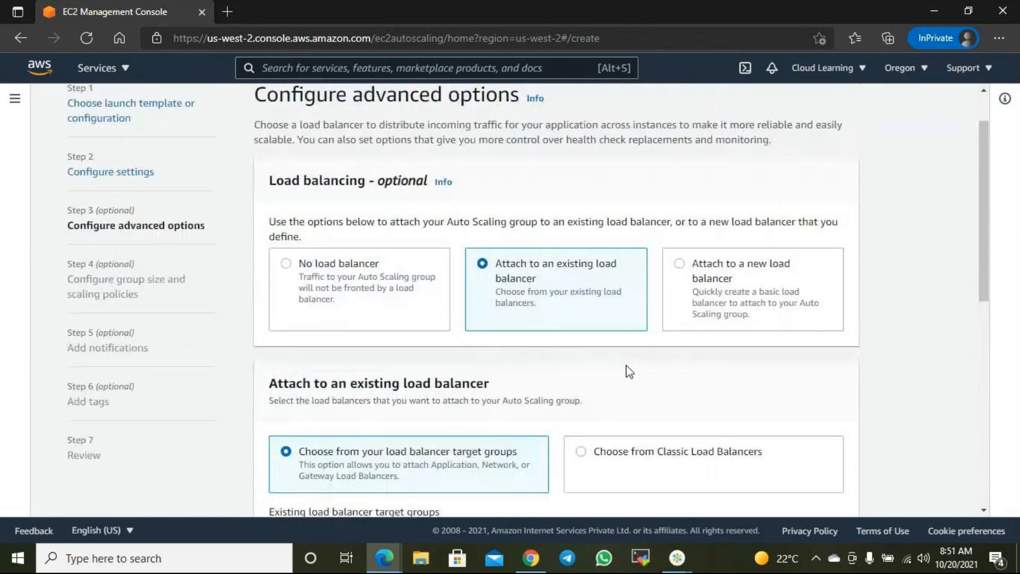
left_click(68, 110)
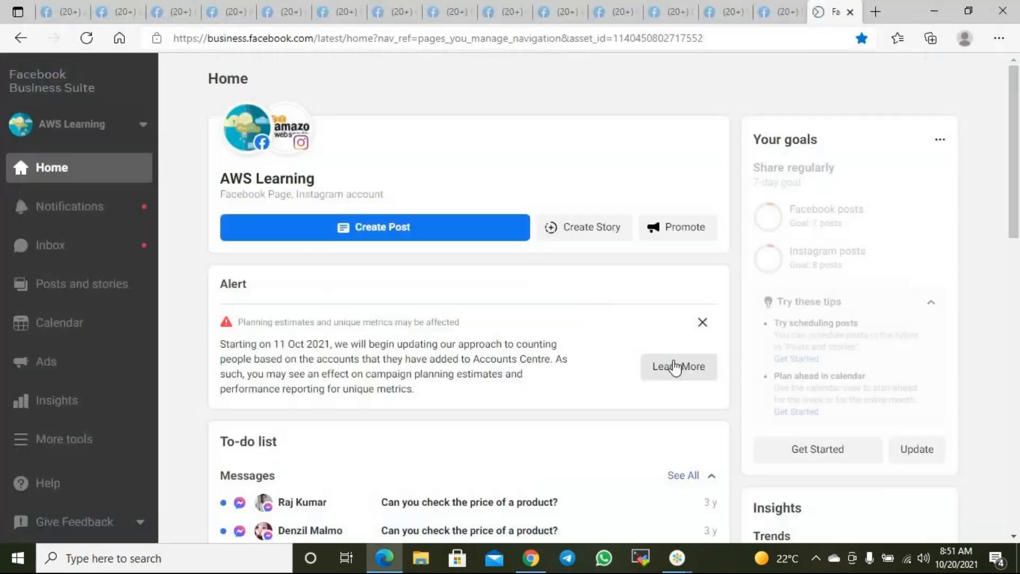
left_click(943, 5)
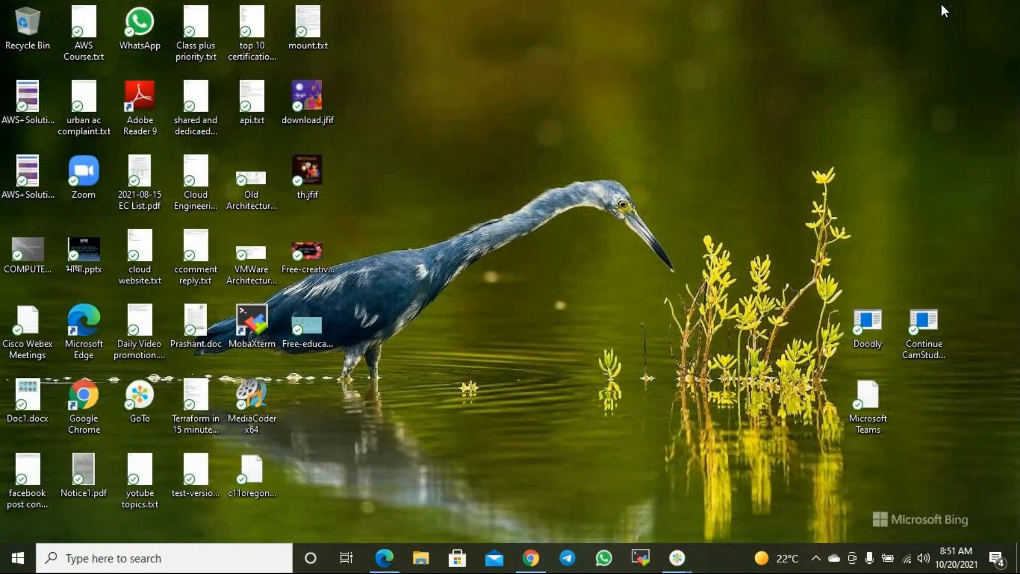
mouse_move(677, 558)
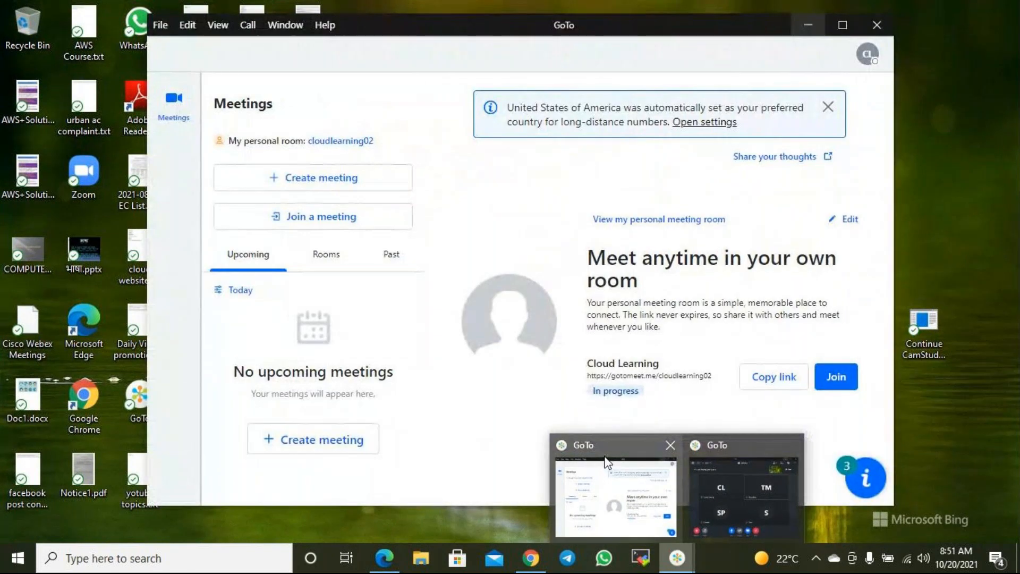
left_click(605, 461)
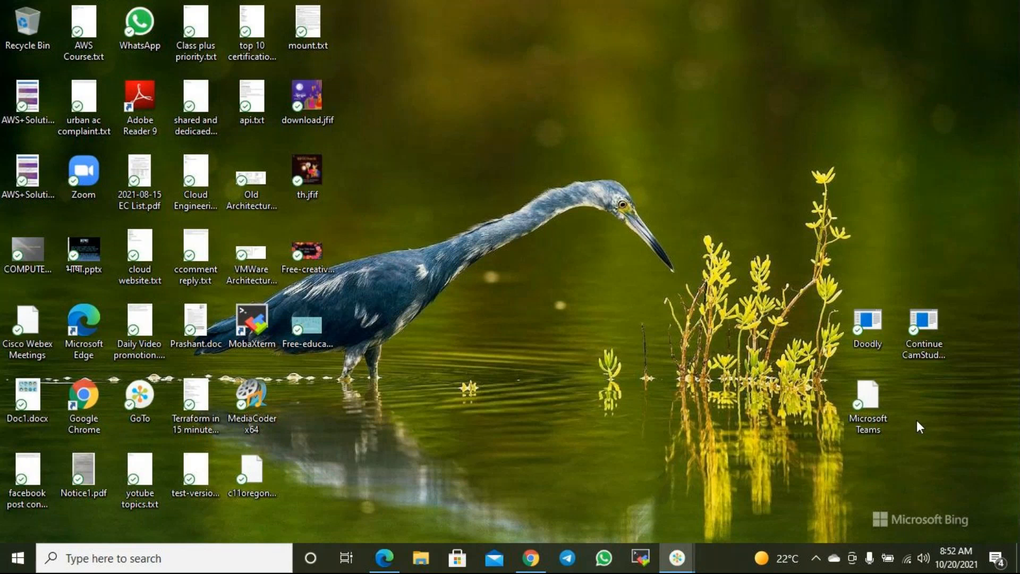
left_click(878, 21)
left_click(680, 555)
left_click(680, 555)
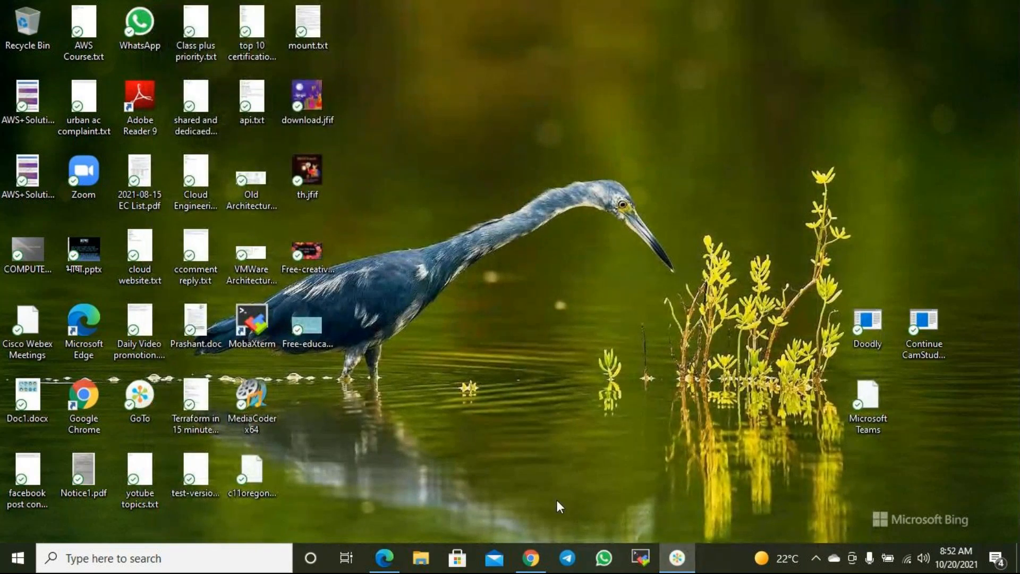